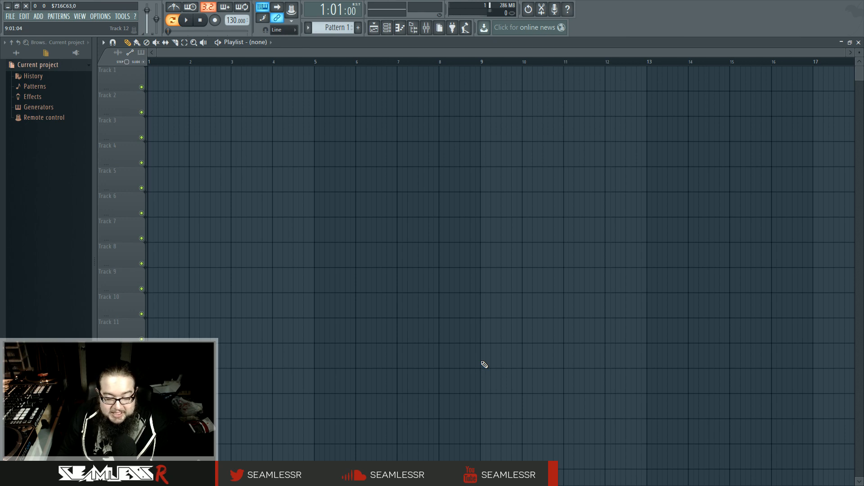
# Step: Look through the browser's different content views, ending on the one that lists everything
pyautogui.scroll(-2, 484, 365)
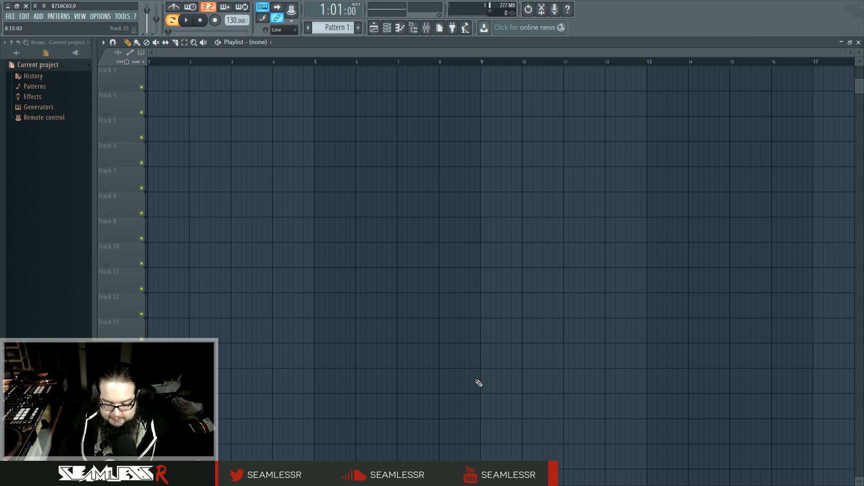
pyautogui.click(46, 53)
pyautogui.click(47, 53)
pyautogui.click(75, 53)
pyautogui.click(46, 53)
pyautogui.click(17, 53)
pyautogui.click(75, 53)
pyautogui.click(16, 53)
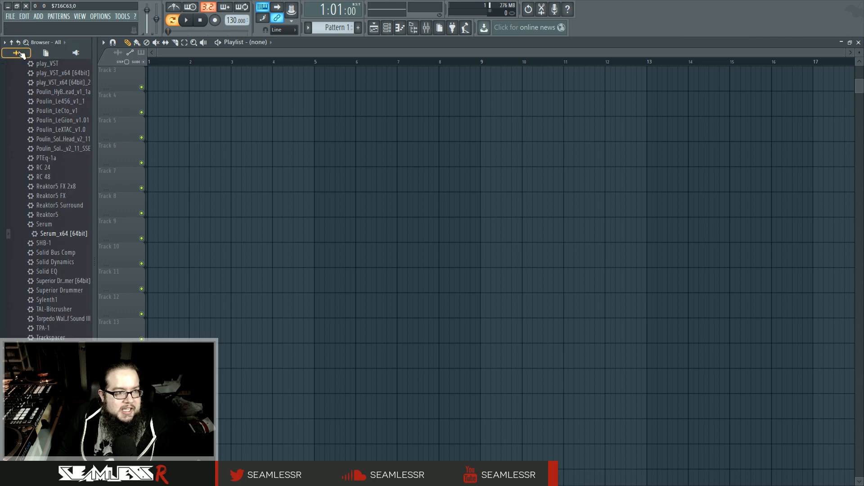
# Step: Browse the Drums and Loops folders in the sample packs, previewing some of the kicks and loops
pyautogui.click(56, 141)
pyautogui.click(56, 120)
pyautogui.click(63, 92)
pyautogui.click(66, 212)
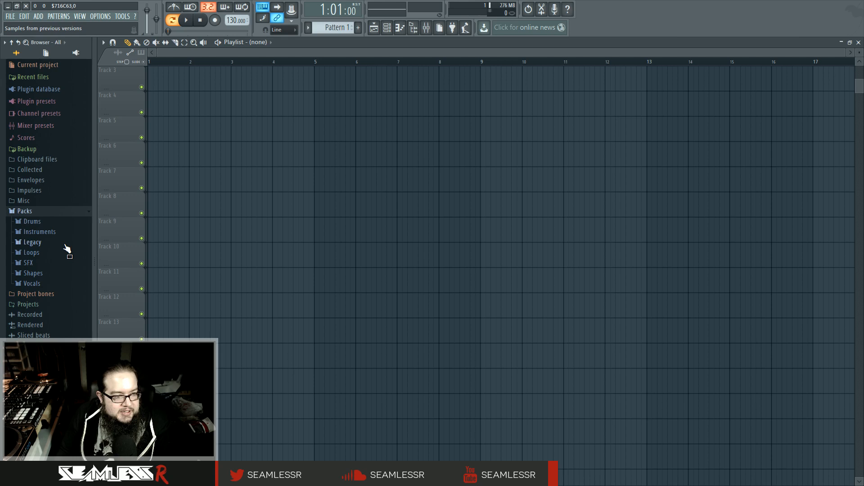
pyautogui.click(62, 222)
pyautogui.click(63, 254)
pyautogui.click(60, 253)
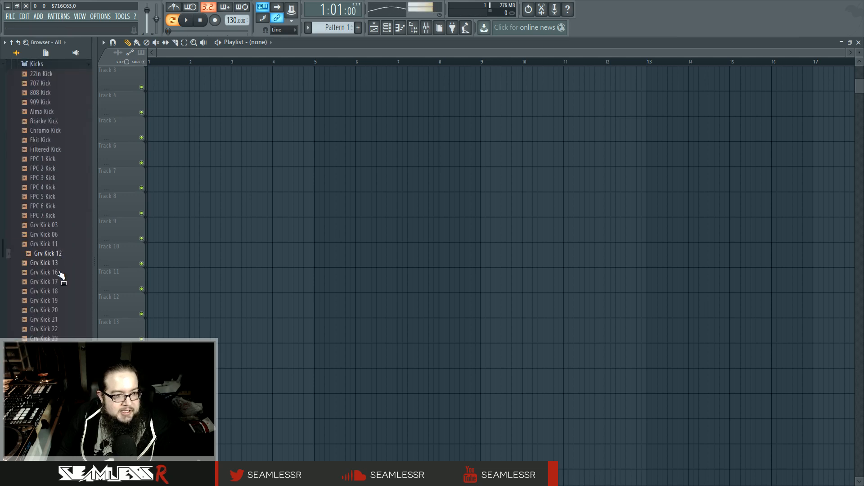
pyautogui.scroll(5, 54, 170)
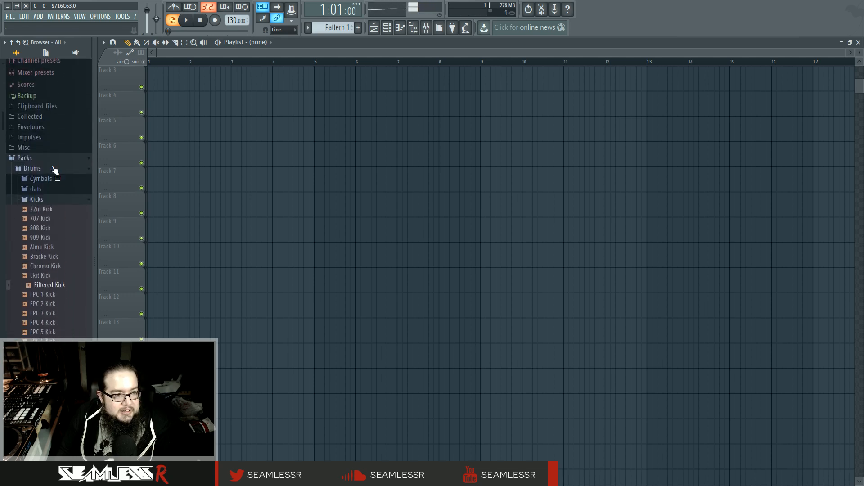
pyautogui.click(54, 209)
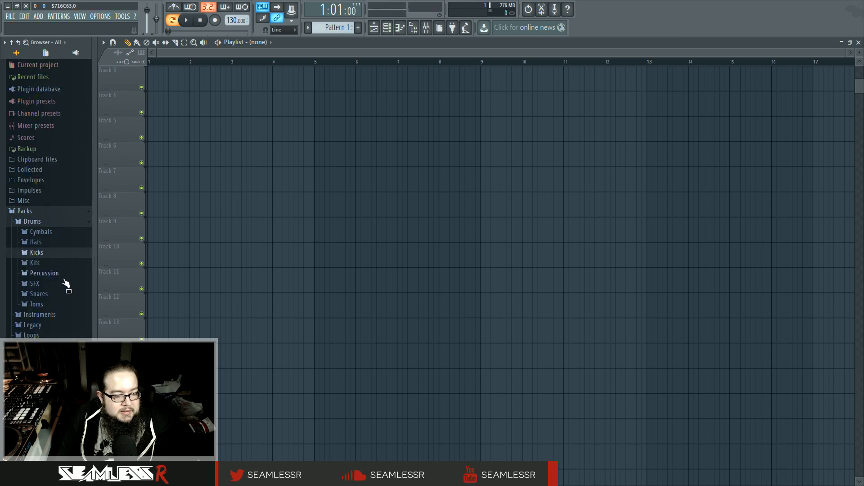
pyautogui.click(54, 335)
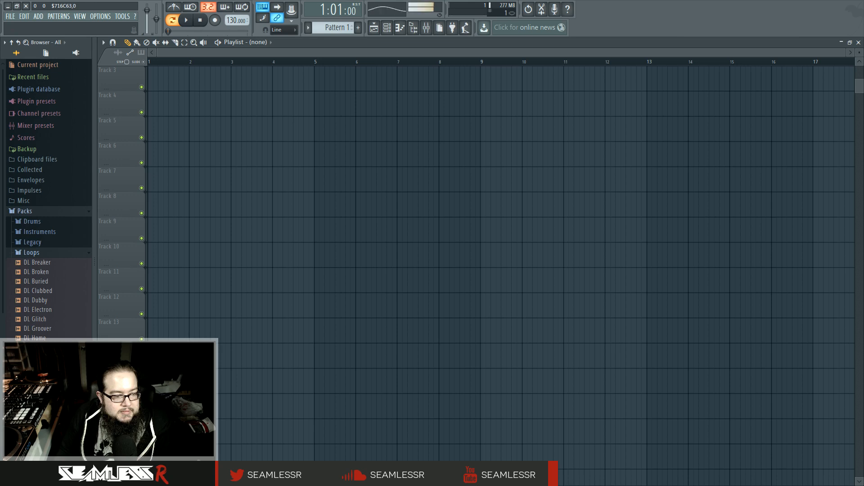
pyautogui.click(54, 272)
pyautogui.click(55, 264)
pyautogui.click(52, 253)
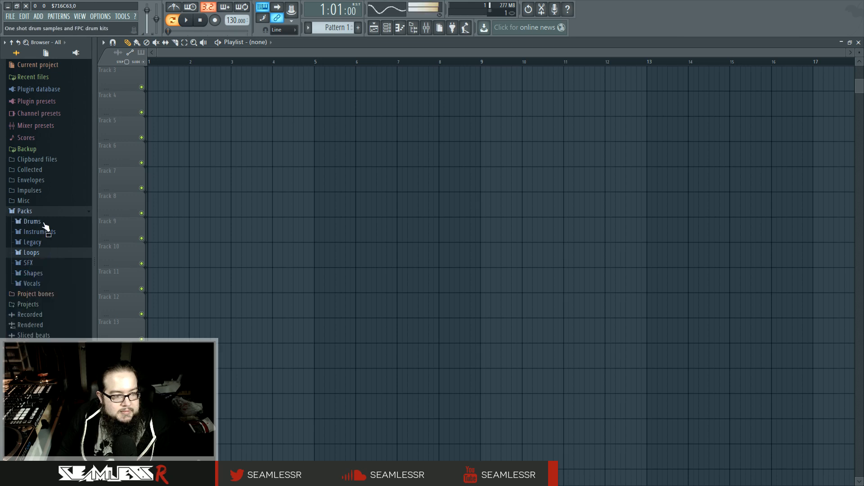
pyautogui.click(41, 212)
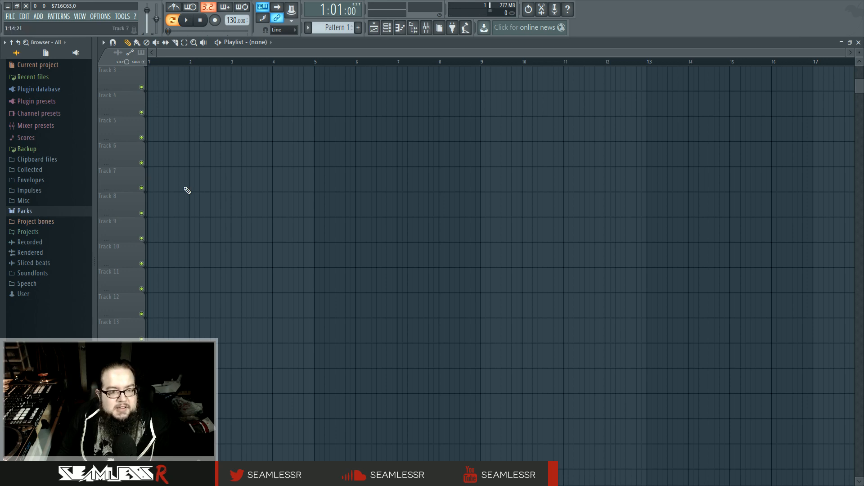
# Step: Narrow the browser slightly, show the channel rack and add a Patcher channel to it
pyautogui.moveTo(98, 143); pyautogui.dragTo(94, 143)
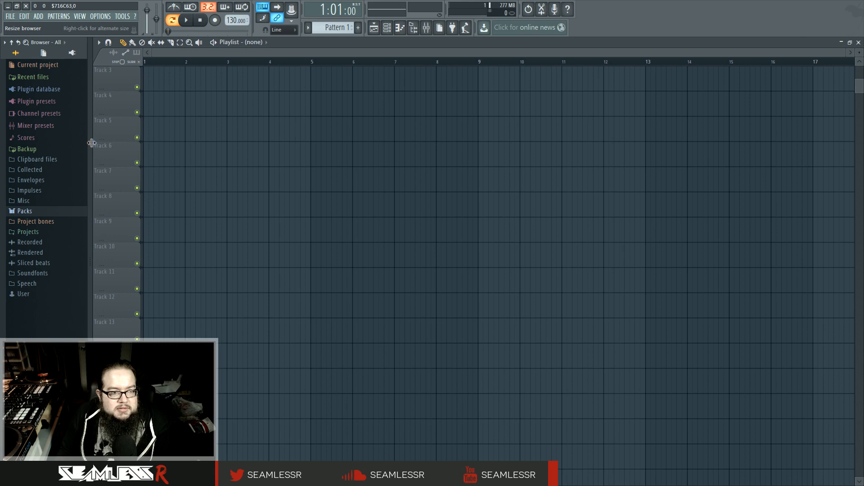
pyautogui.click(390, 29)
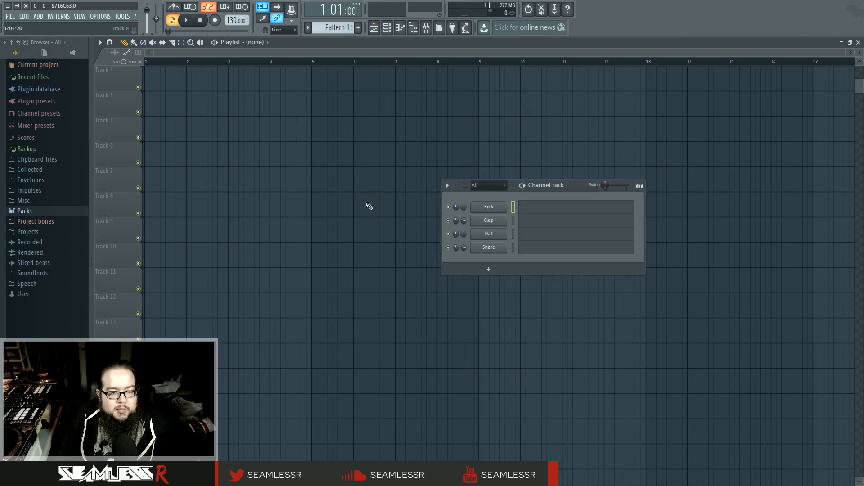
pyautogui.click(60, 17)
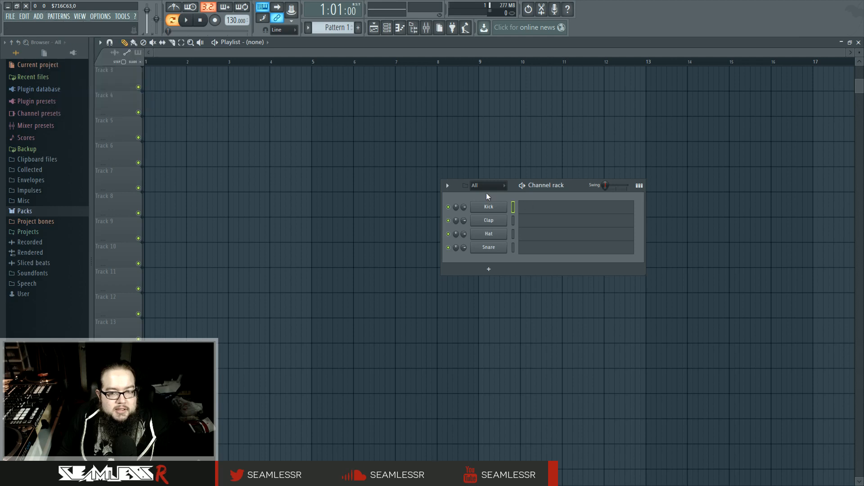
pyautogui.click(489, 269)
pyautogui.click(495, 362)
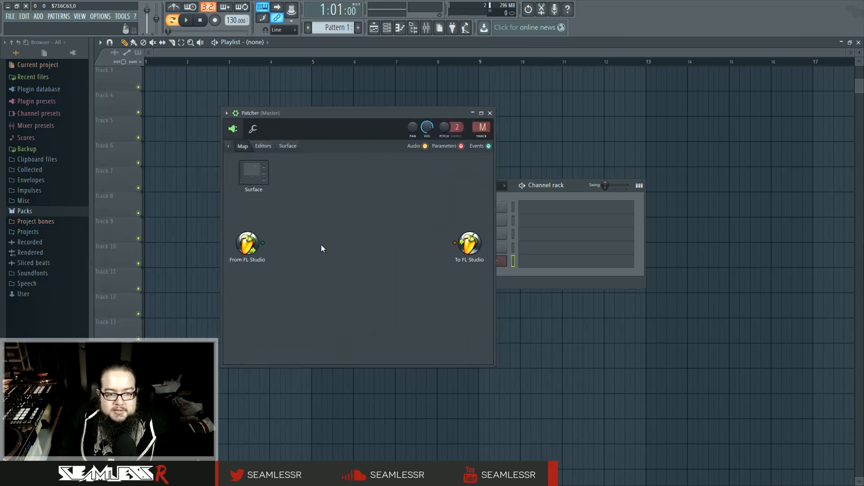
pyautogui.rightClick(310, 238)
pyautogui.moveTo(322, 254)
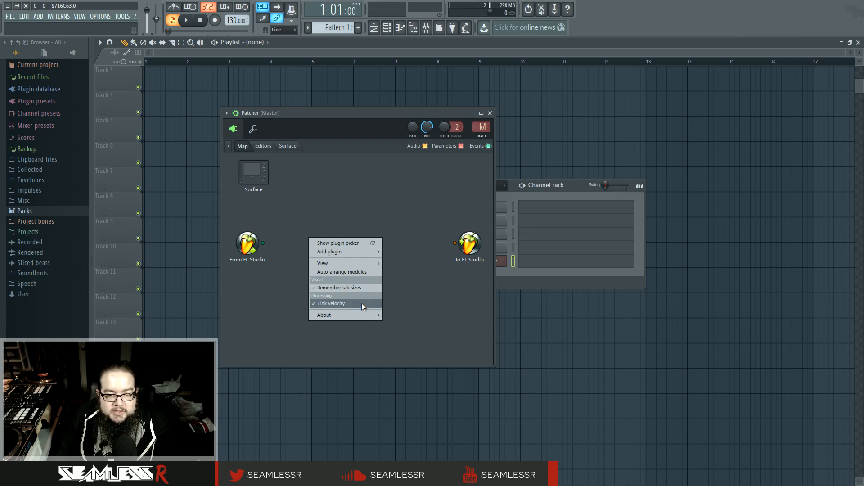
pyautogui.moveTo(360, 316)
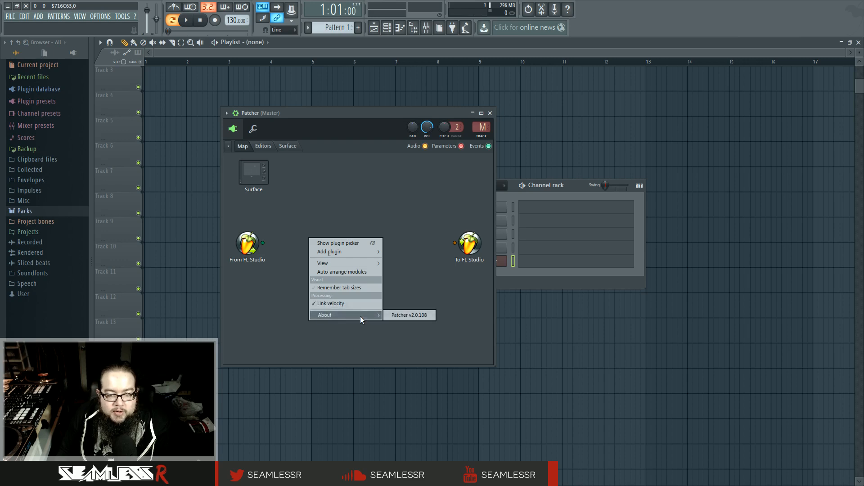
pyautogui.moveTo(350, 253)
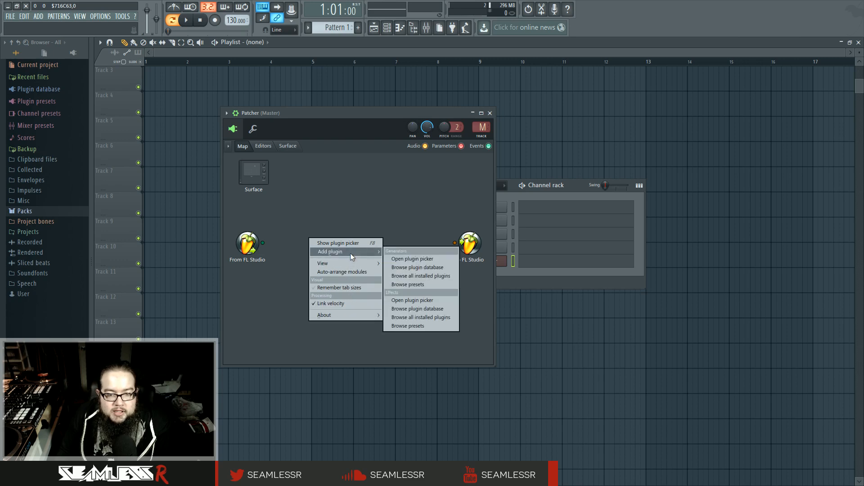
pyautogui.click(349, 245)
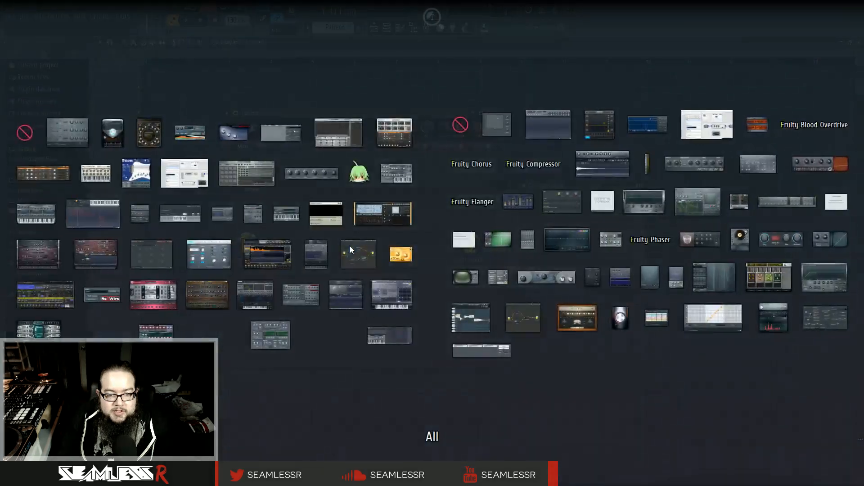
pyautogui.moveTo(270, 333); pyautogui.dragTo(334, 293)
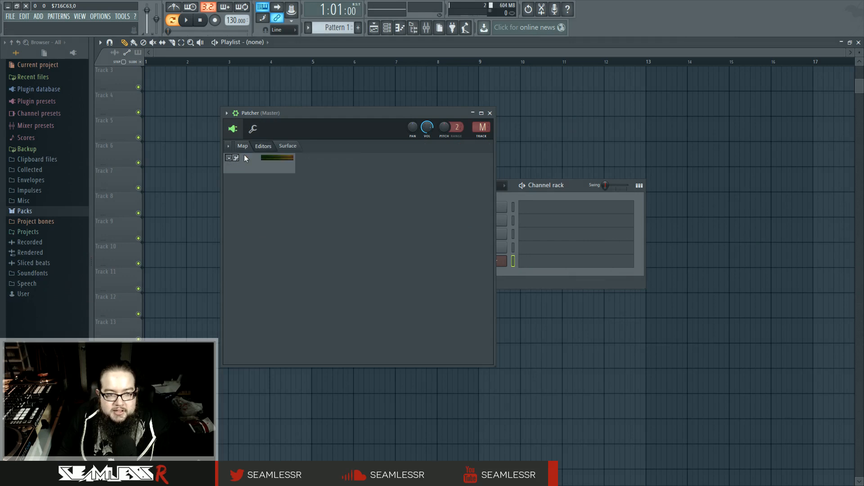
pyautogui.click(243, 146)
pyautogui.rightClick(325, 276)
pyautogui.click(341, 309)
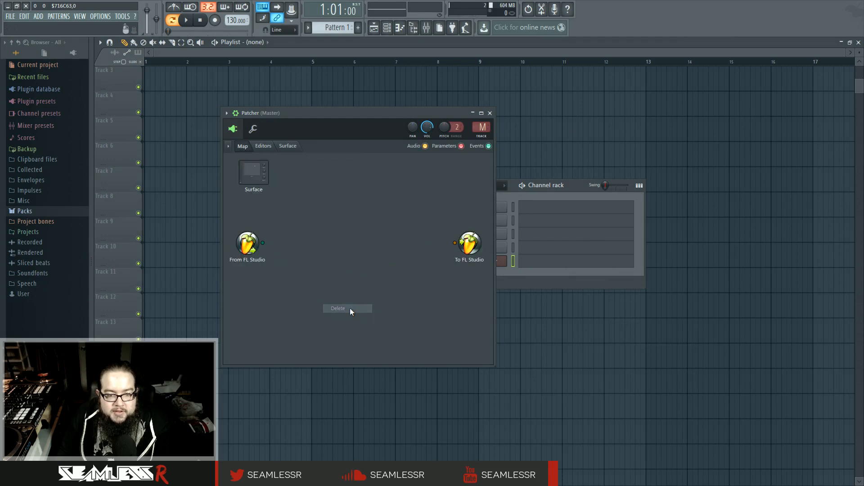
# Step: Add the Harmor generator to the Patcher map using the generator plugin picker
pyautogui.rightClick(325, 270)
pyautogui.moveTo(334, 281)
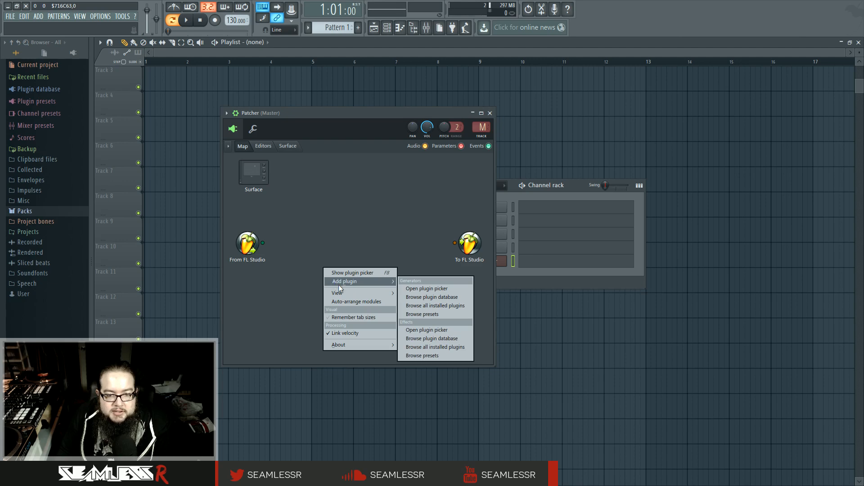
pyautogui.click(405, 288)
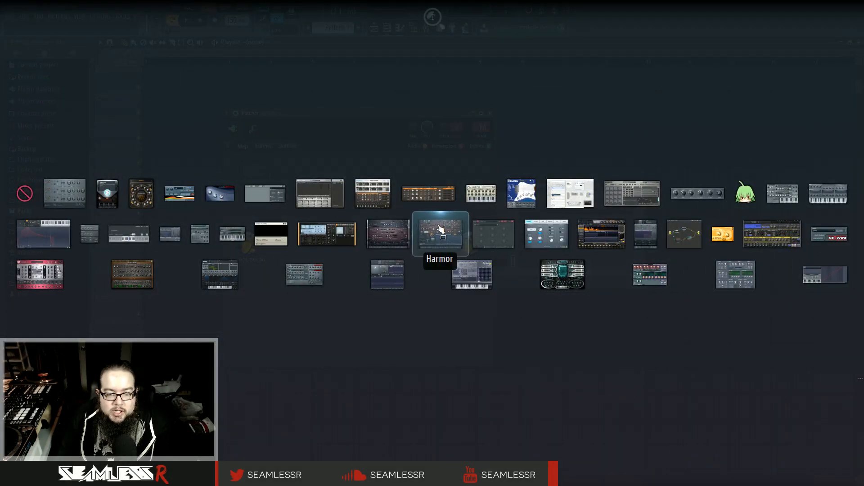
pyautogui.click(440, 227)
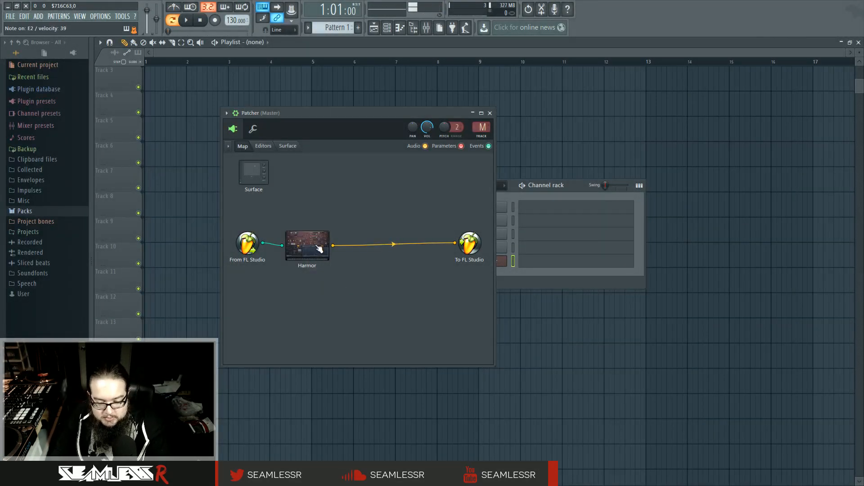
# Step: Open Harmor's editor inside Patcher, then move and enlarge the window until the whole synth interface fits
pyautogui.moveTo(317, 112); pyautogui.dragTo(310, 95)
pyautogui.doubleClick(301, 231)
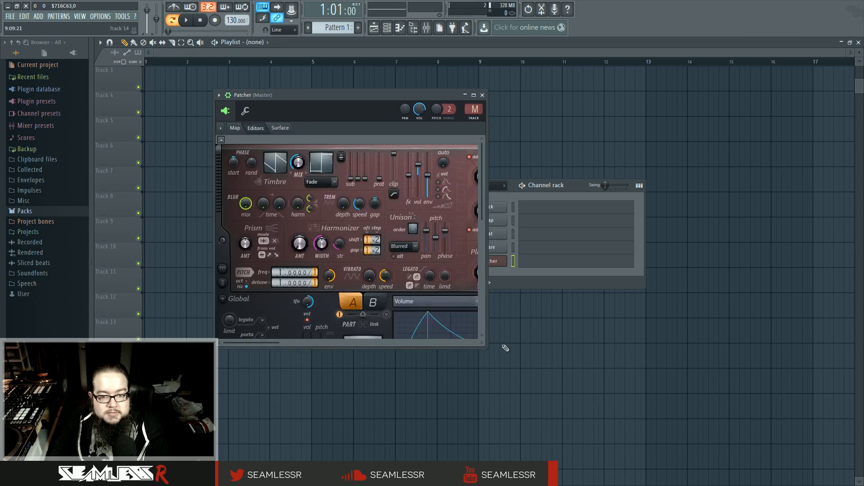
pyautogui.moveTo(484, 345); pyautogui.dragTo(807, 461)
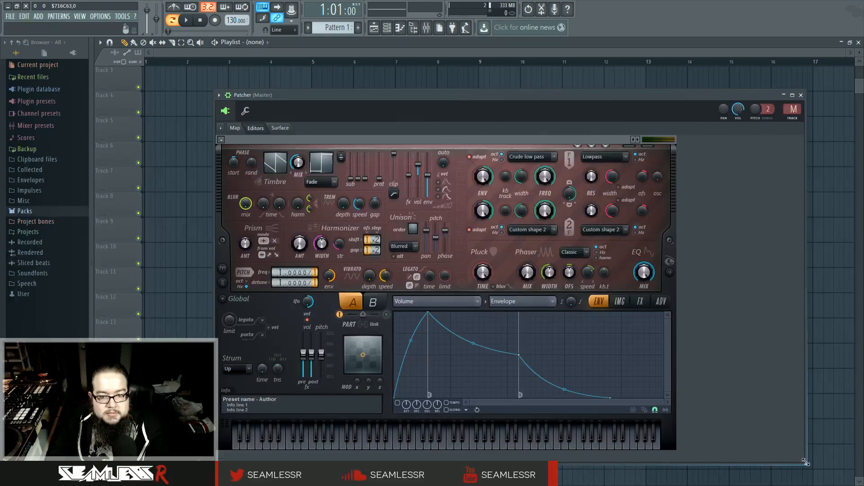
pyautogui.moveTo(412, 97); pyautogui.dragTo(402, 74)
pyautogui.click(225, 106)
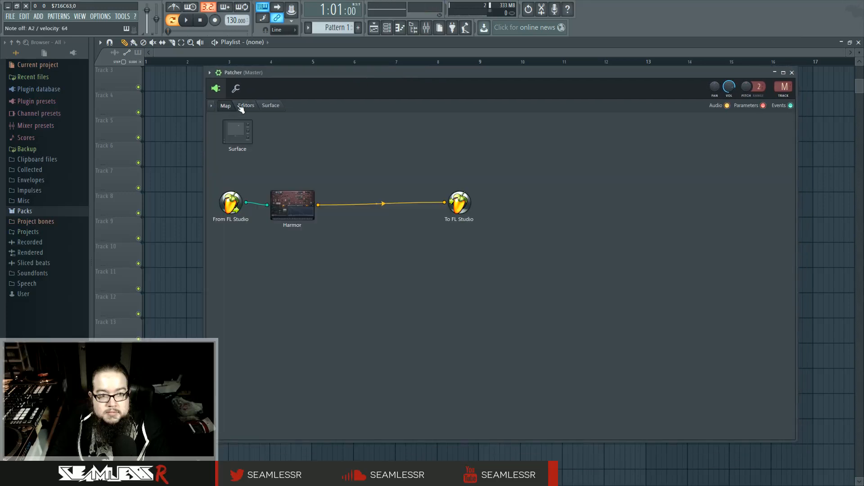
pyautogui.click(245, 105)
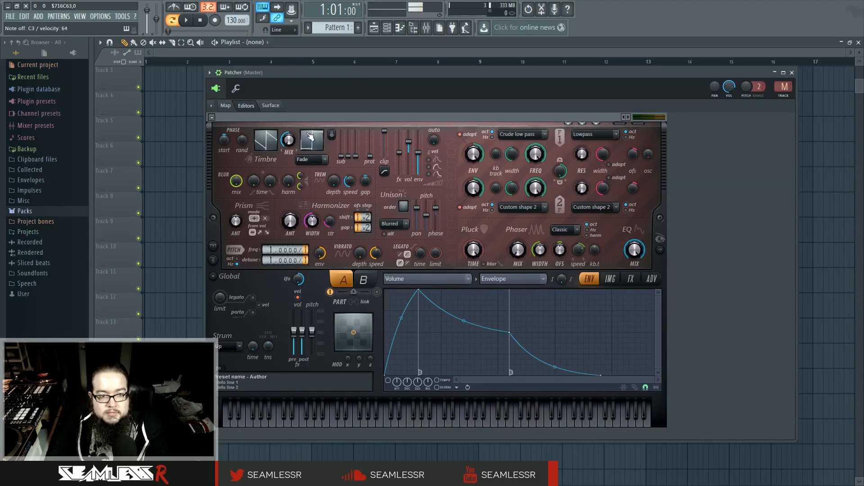
# Step: Choose Local EQ as Harmor's shaping target and pull its curve down to the floor beyond the lowest harmonics
pyautogui.click(468, 282)
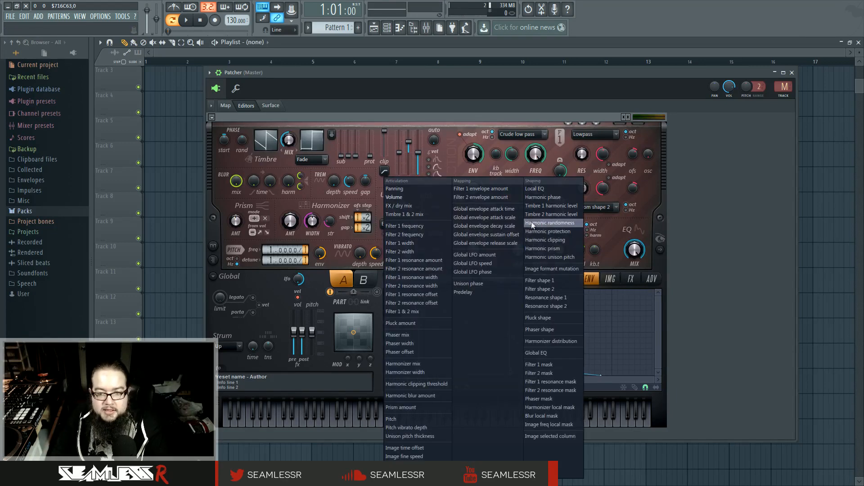
pyautogui.click(553, 198)
pyautogui.moveTo(653, 333); pyautogui.dragTo(652, 388)
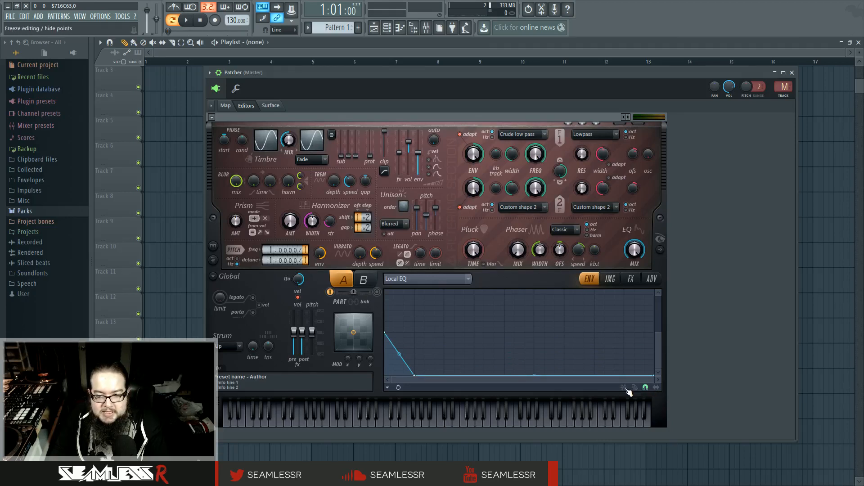
pyautogui.click(636, 388)
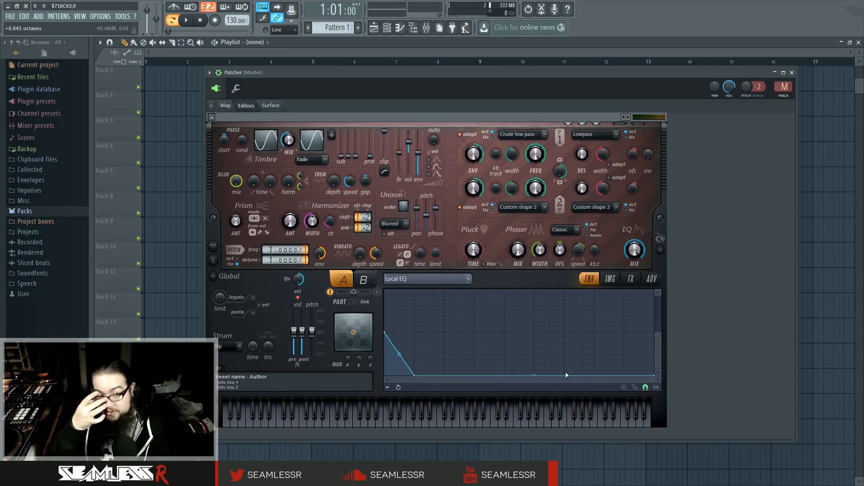
# Step: Move the To FL Studio node to the far end of the Patcher map, making room after Harmor
pyautogui.click(226, 107)
pyautogui.moveTo(463, 208); pyautogui.dragTo(775, 196)
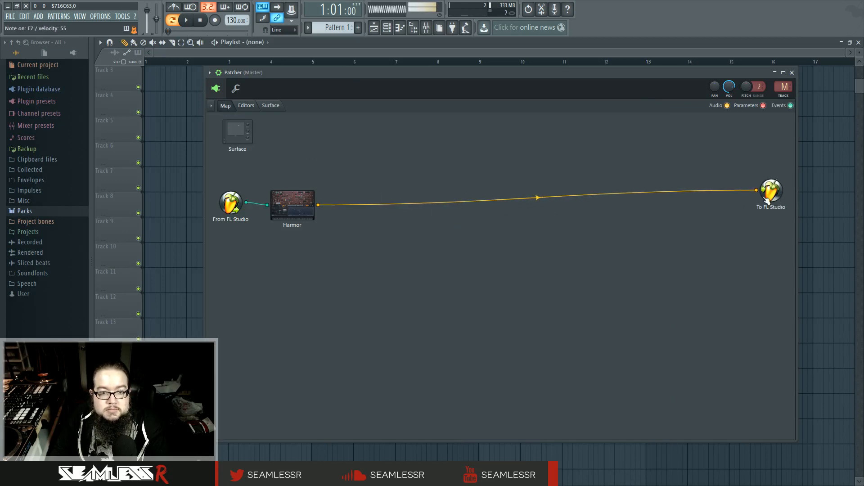
# Step: Reopen Harmor's editor, raise the unison order, lower the unison pan and pitch, and set the pluck time to 12%
pyautogui.doubleClick(305, 198)
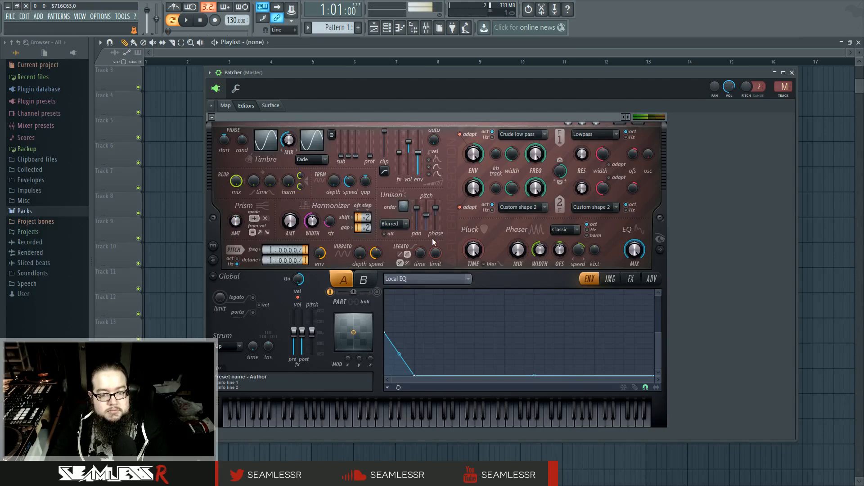
pyautogui.moveTo(399, 207); pyautogui.dragTo(399, 201)
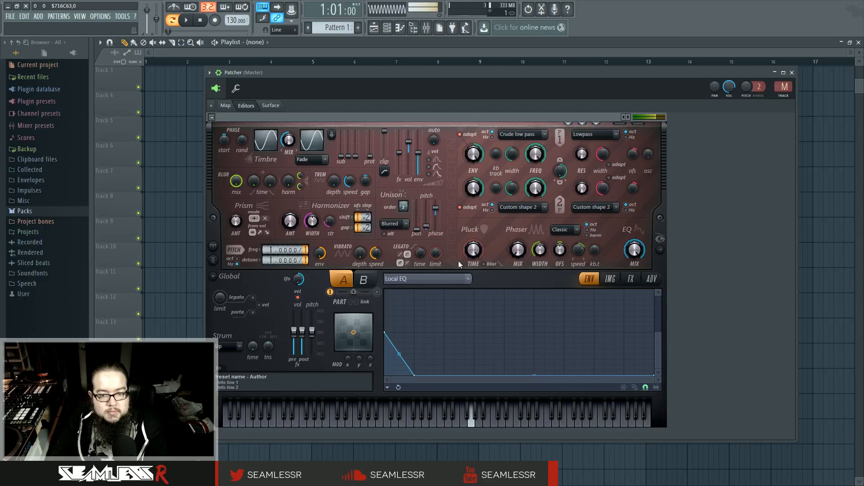
pyautogui.moveTo(473, 250); pyautogui.dragTo(473, 257)
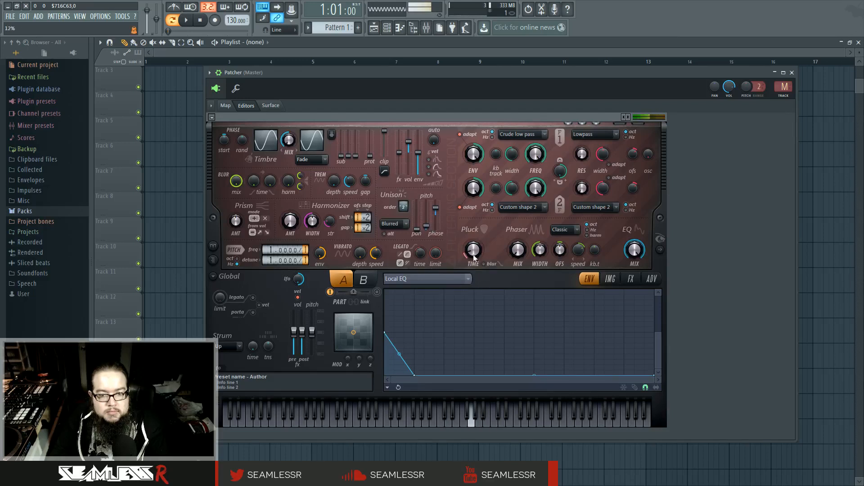
# Step: Show Harmor's visual feedback display and enable the delay and reverb effects
pyautogui.click(660, 239)
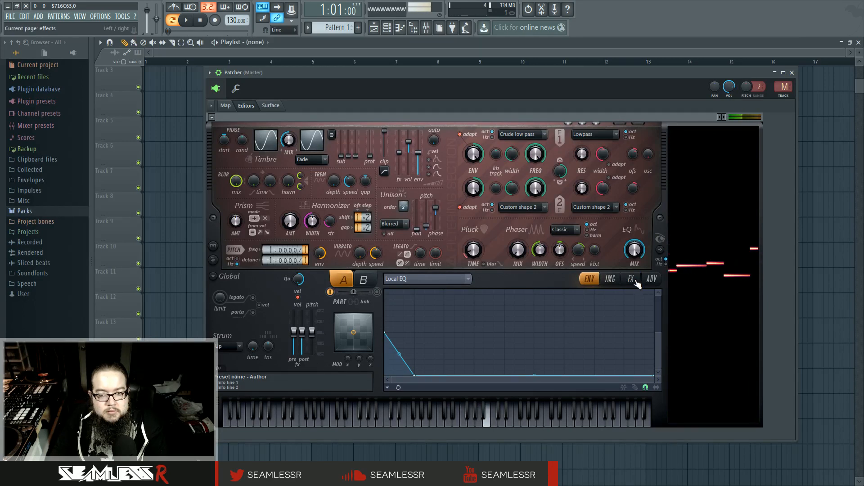
pyautogui.click(632, 279)
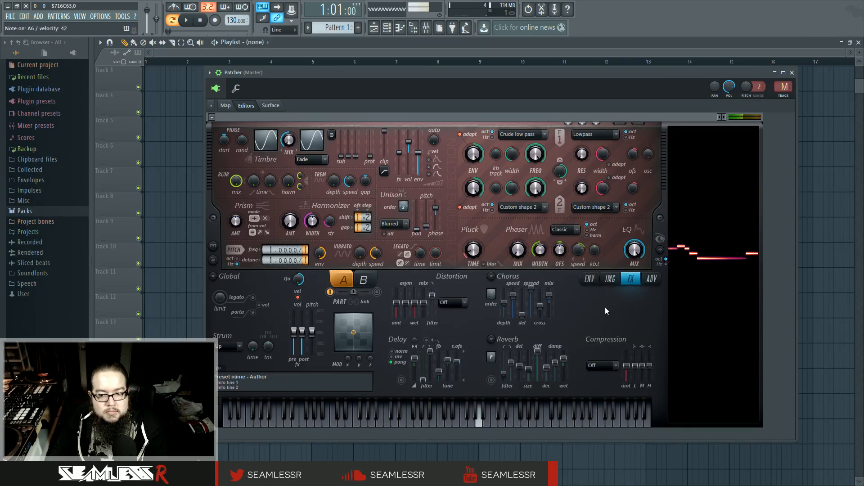
pyautogui.click(492, 380)
pyautogui.click(401, 381)
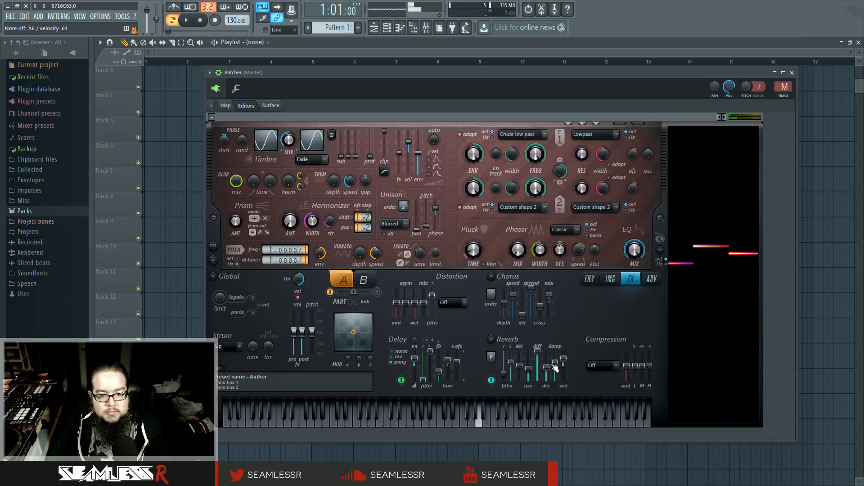
# Step: Set Harmor's compression type to Burning and raise the compression amount close to maximum
pyautogui.click(601, 365)
pyautogui.click(601, 405)
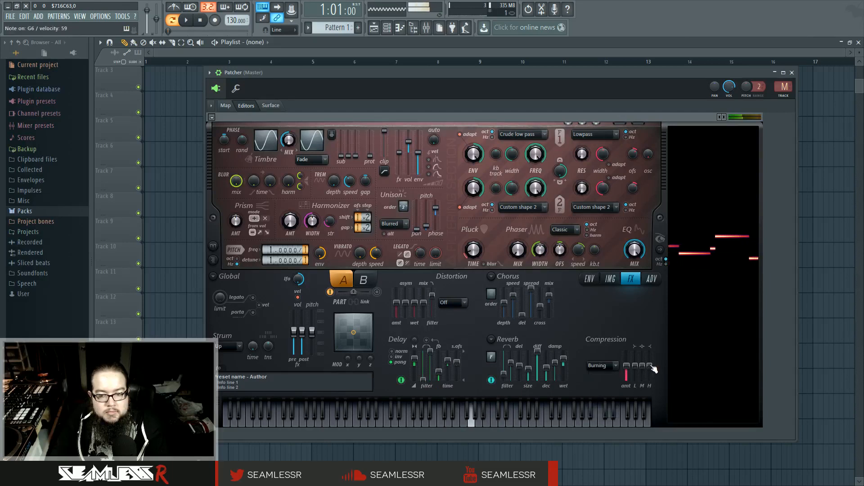
pyautogui.moveTo(626, 366); pyautogui.dragTo(626, 351)
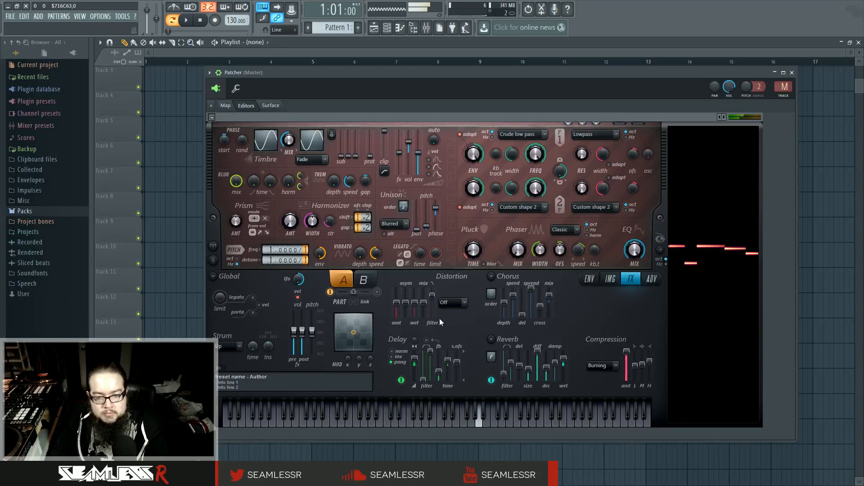
# Step: Reorder Harmor's global effects chain so Distortion sits between Dry mix and Compression
pyautogui.click(453, 302)
pyautogui.click(457, 285)
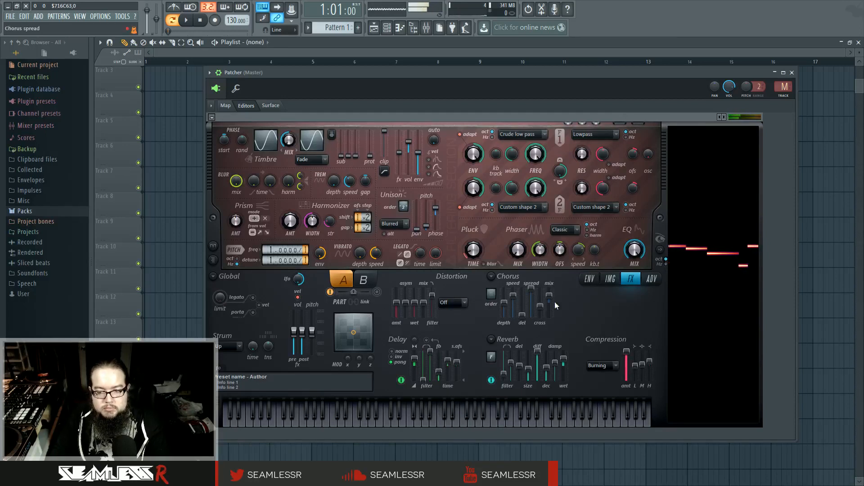
pyautogui.click(652, 279)
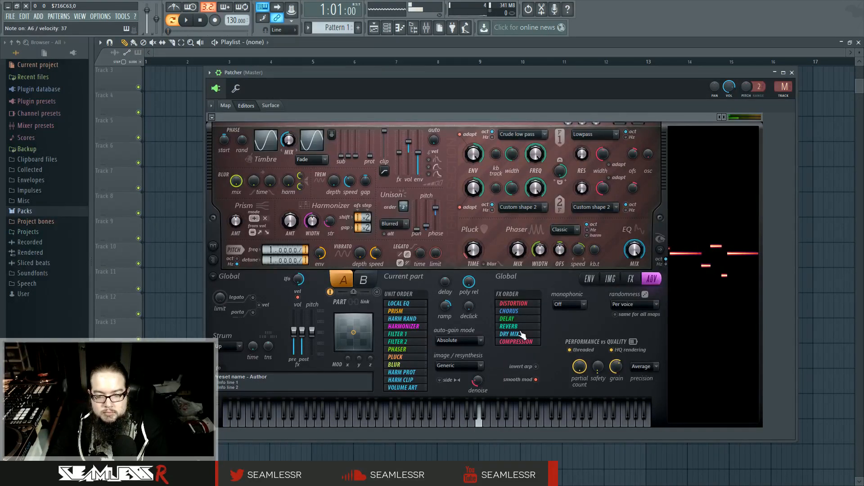
pyautogui.moveTo(521, 307); pyautogui.dragTo(526, 340)
# Step: Set the distortion type to Log, lower its amount and raise its filter
pyautogui.click(610, 279)
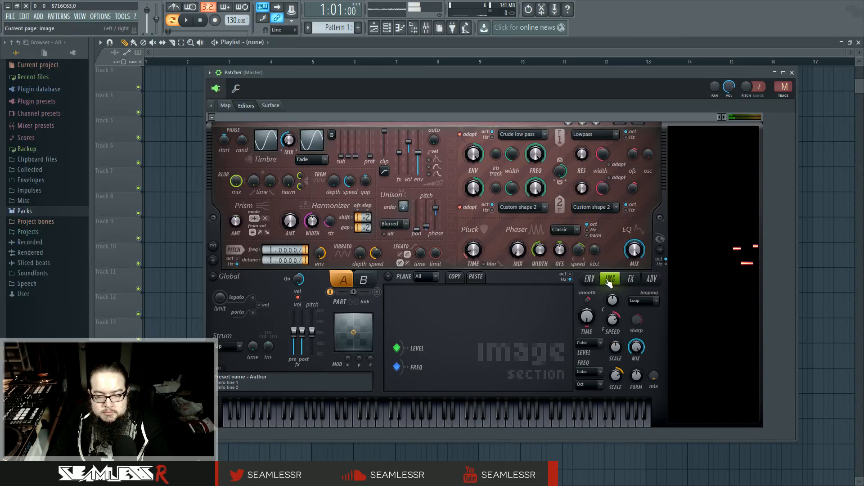
pyautogui.click(589, 279)
pyautogui.click(606, 280)
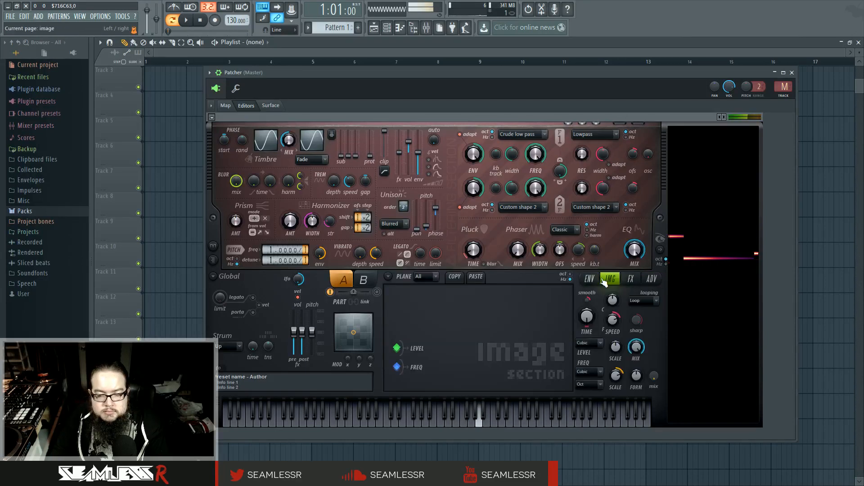
pyautogui.click(631, 279)
pyautogui.click(453, 303)
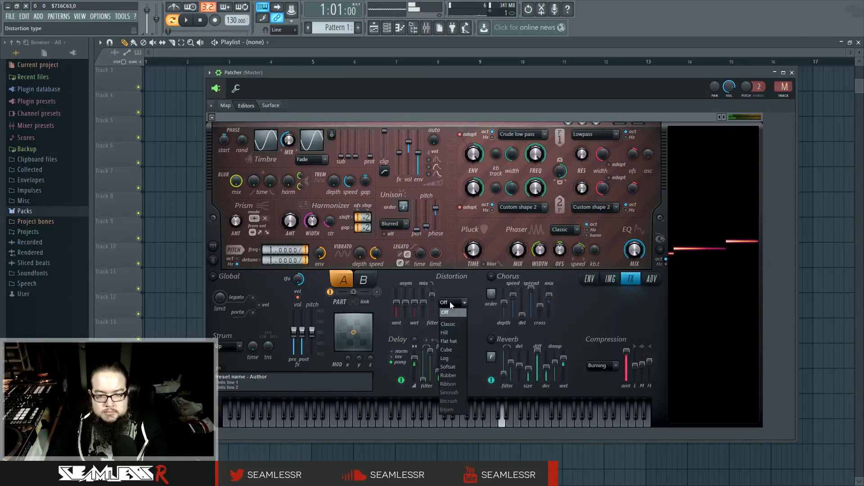
pyautogui.click(455, 357)
pyautogui.moveTo(396, 303); pyautogui.dragTo(432, 288)
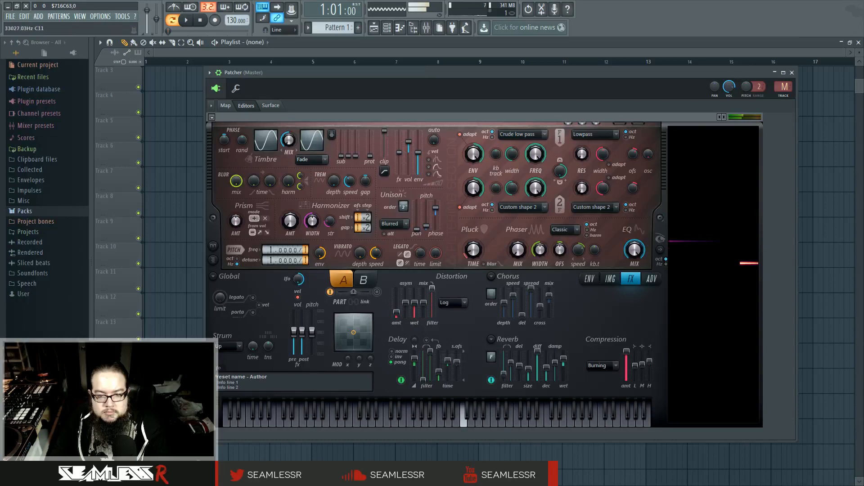
# Step: Switch the distortion type to Softsat and readjust its mix and amount
pyautogui.click(452, 302)
pyautogui.click(463, 368)
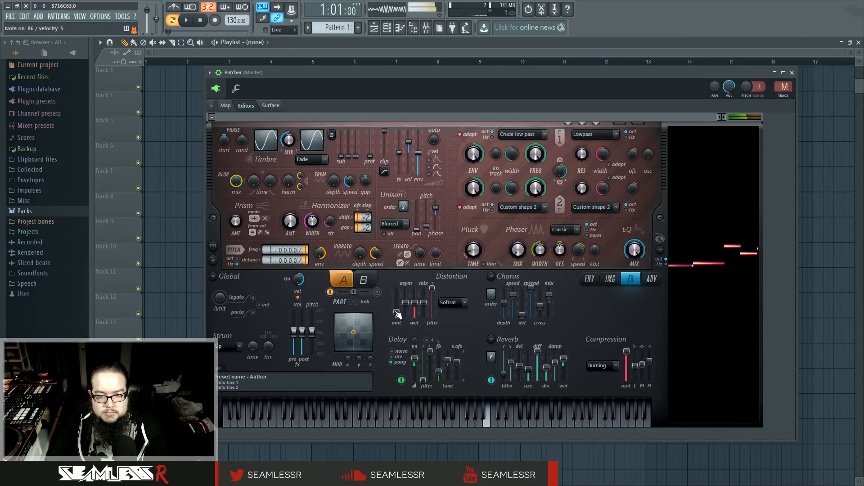
pyautogui.moveTo(424, 302); pyautogui.dragTo(396, 294)
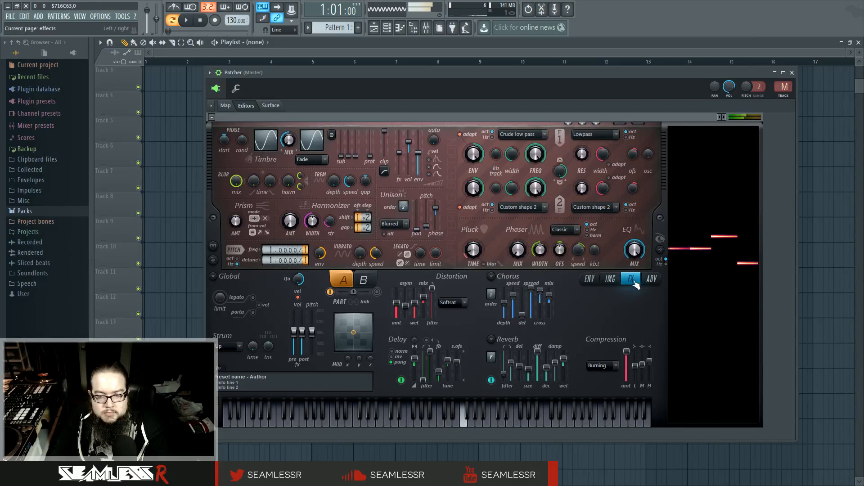
# Step: Lower the chorus depth and mix, and reshape the reverb with a larger size, more damping and a lower wet level
pyautogui.moveTo(504, 303); pyautogui.dragTo(505, 313)
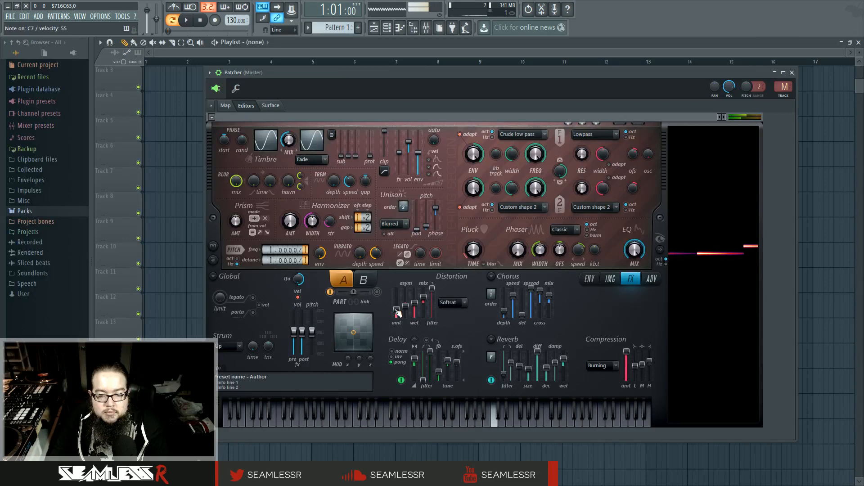
pyautogui.moveTo(549, 296); pyautogui.dragTo(548, 310)
pyautogui.moveTo(563, 359)
pyautogui.mouseDown()
pyautogui.moveTo(564, 379)
pyautogui.moveTo(555, 352)
pyautogui.moveTo(563, 374)
pyautogui.mouseUp()
pyautogui.moveTo(511, 363); pyautogui.dragTo(546, 365)
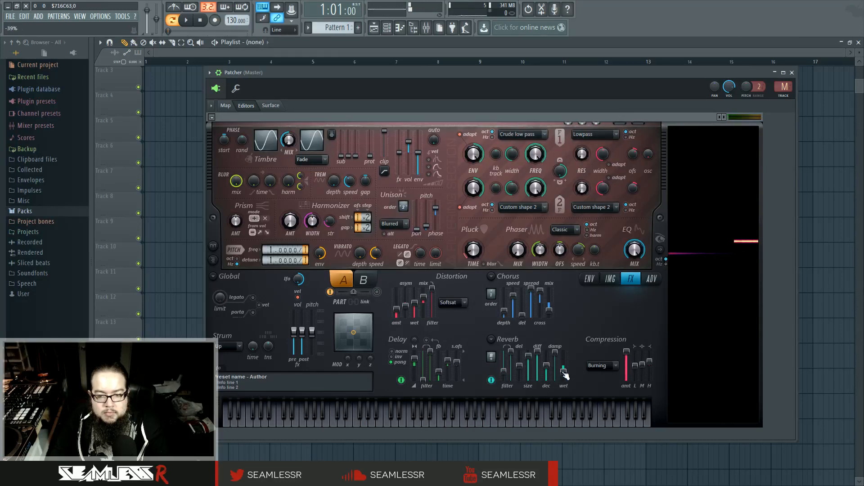
# Step: Choose Pitch as the articulation target and draw an envelope that starts high and falls to 0 cents
pyautogui.click(583, 283)
pyautogui.click(472, 279)
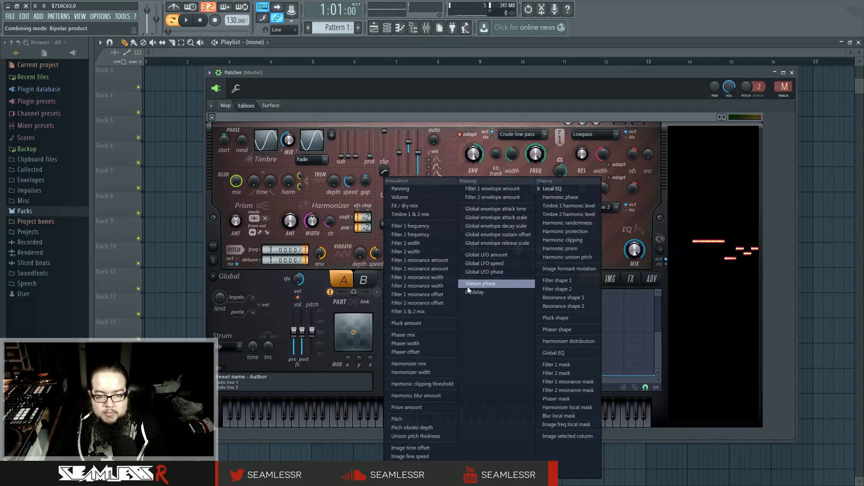
pyautogui.click(407, 419)
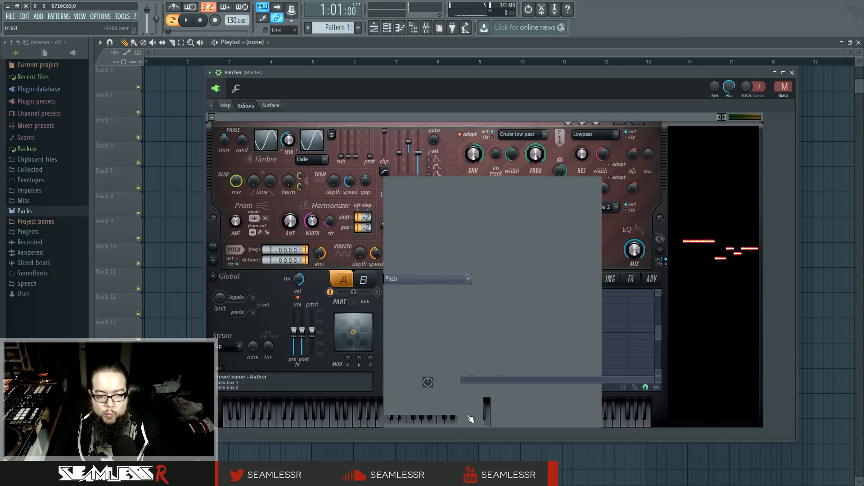
pyautogui.moveTo(429, 99)
pyautogui.mouseDown()
pyautogui.moveTo(422, 81)
pyautogui.moveTo(424, 99)
pyautogui.mouseUp()
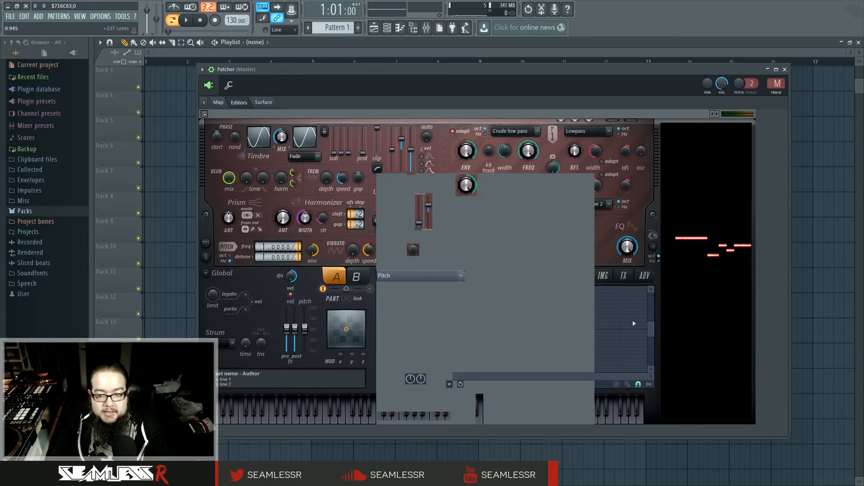
pyautogui.moveTo(650, 331); pyautogui.dragTo(654, 348)
pyautogui.moveTo(650, 300); pyautogui.dragTo(651, 365)
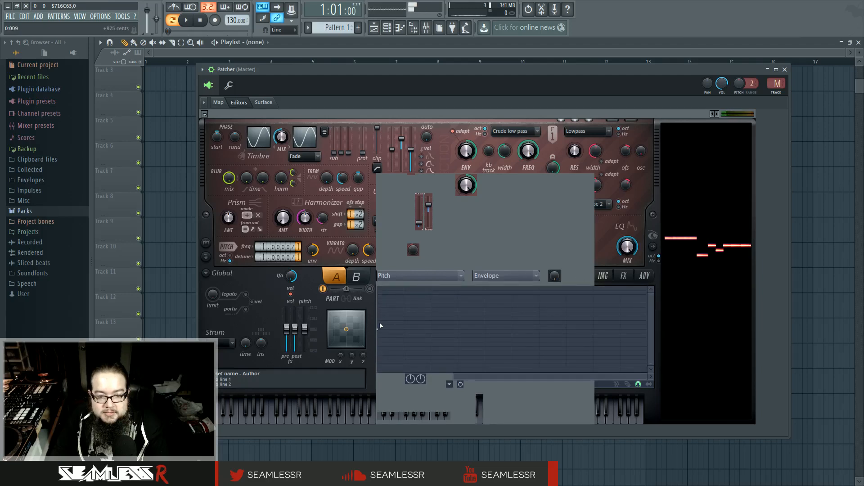
pyautogui.moveTo(378, 329); pyautogui.dragTo(377, 291)
pyautogui.rightClick(404, 329)
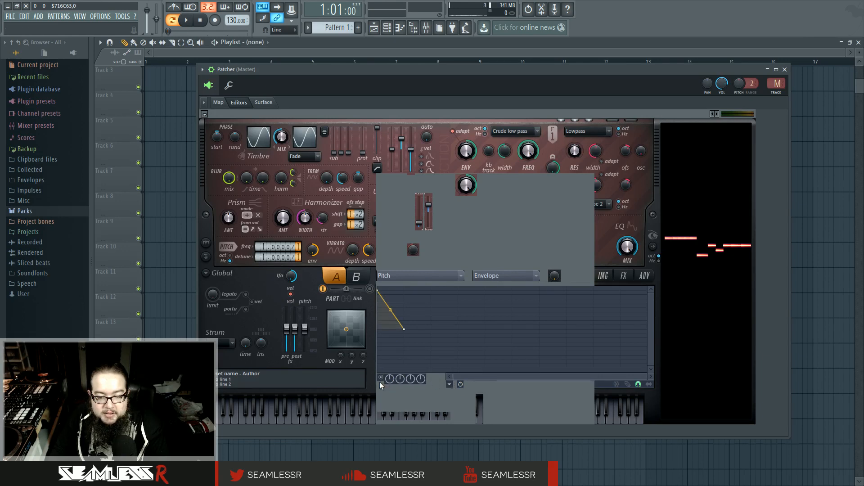
# Step: Bend the pitch envelope into a steep decay, shorten it to a brief blip and lower its starting point
pyautogui.moveTo(390, 310); pyautogui.dragTo(390, 329)
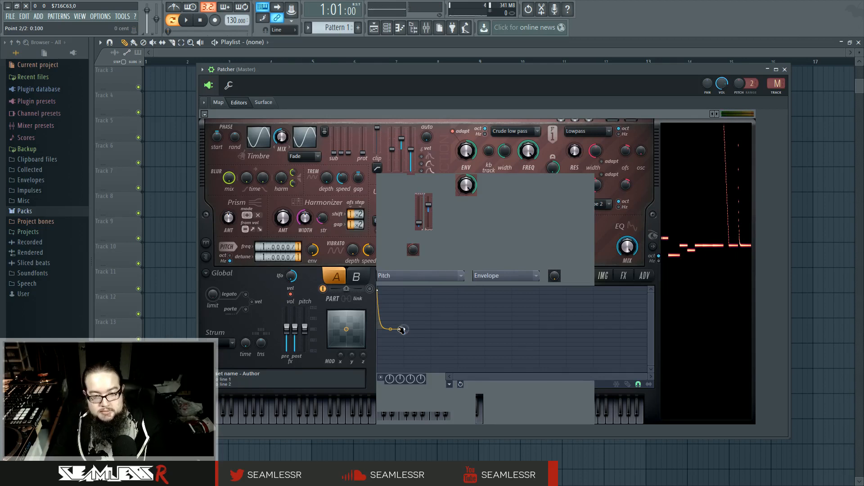
pyautogui.moveTo(402, 330); pyautogui.dragTo(382, 329)
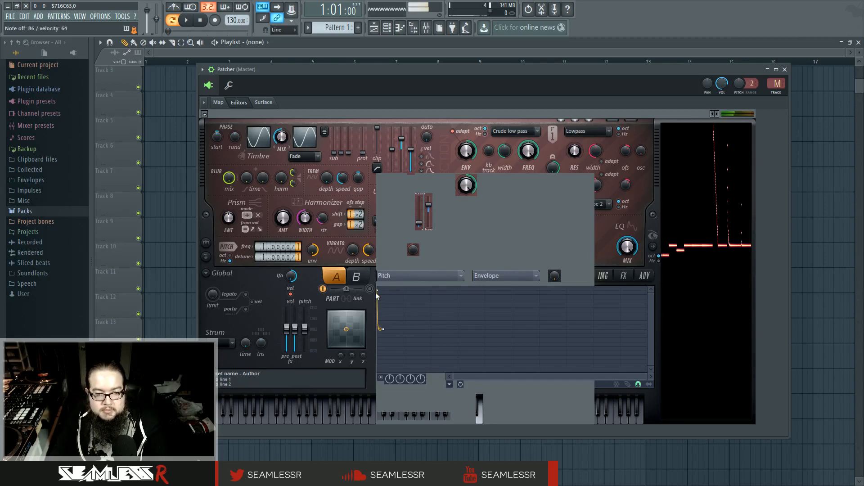
pyautogui.moveTo(377, 291); pyautogui.dragTo(377, 312)
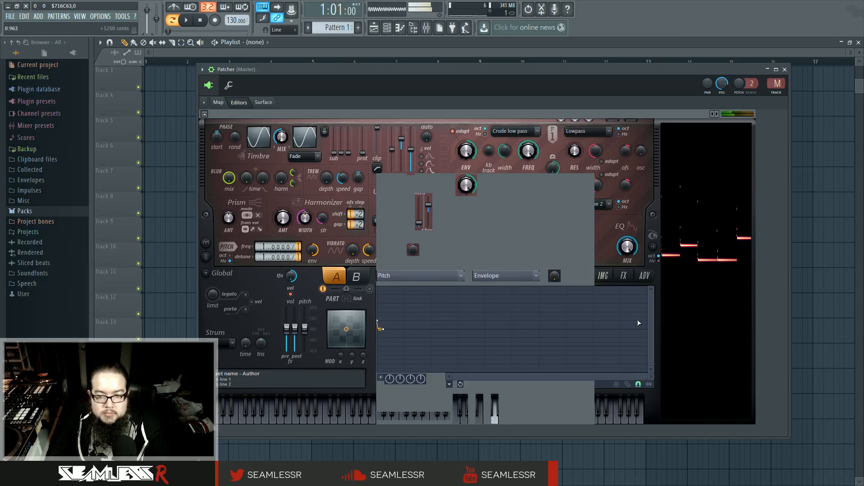
# Step: Set Harmor's rendering precision to Perfect and redraw the garbled plugin interface
pyautogui.click(645, 276)
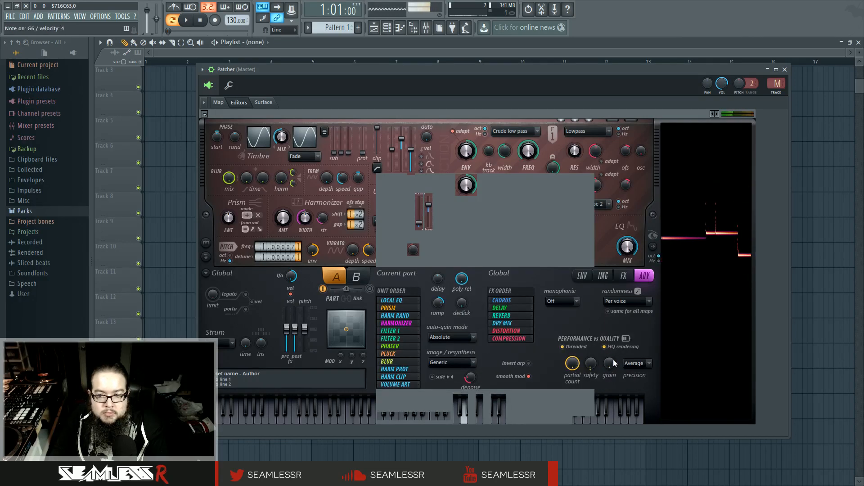
pyautogui.click(648, 366)
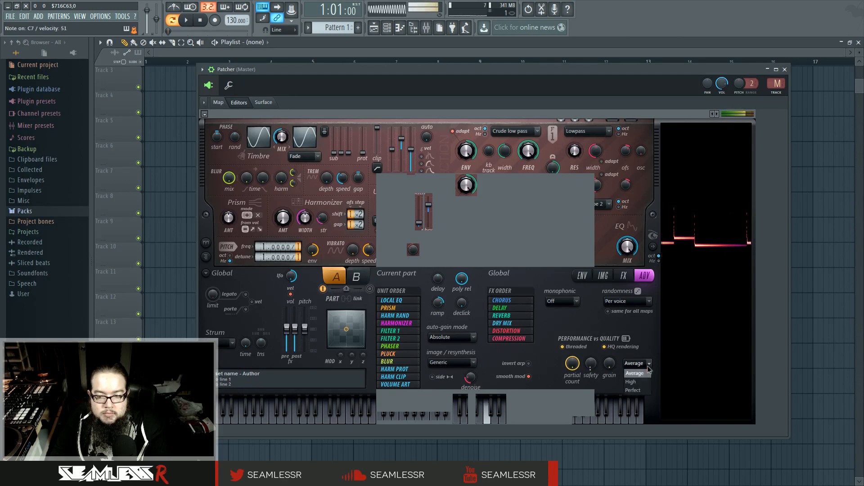
pyautogui.click(633, 391)
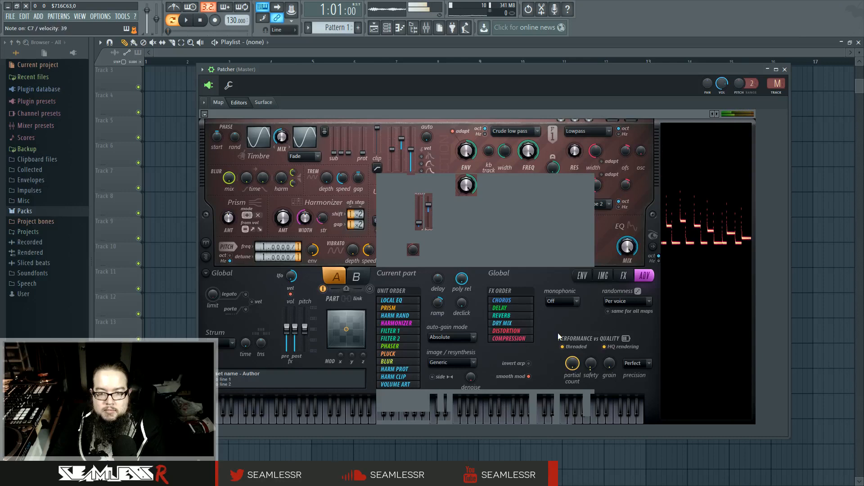
pyautogui.click(204, 114)
pyautogui.click(205, 115)
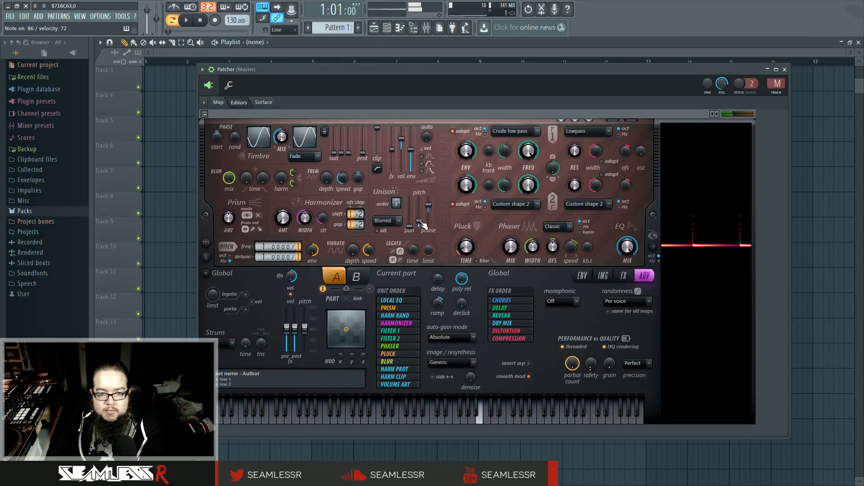
# Step: Raise the unison pan to about the middle and readjust the unison phase
pyautogui.moveTo(410, 226); pyautogui.dragTo(410, 211)
pyautogui.scroll(-1, 399, 203)
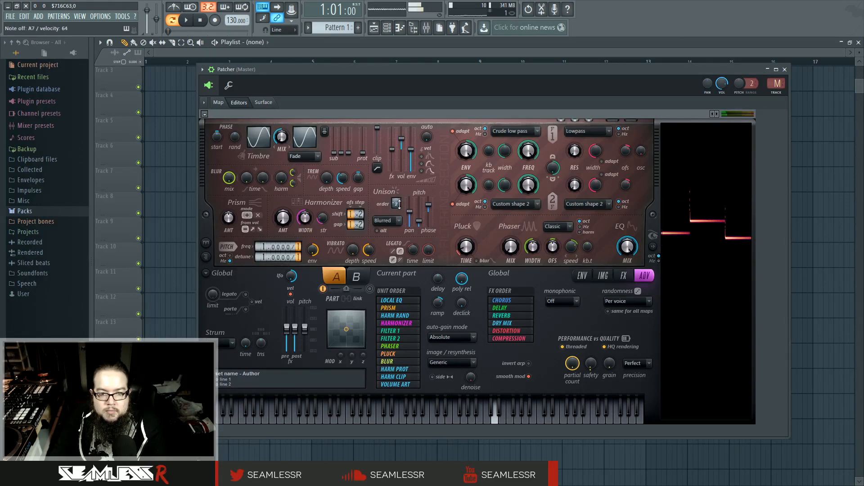
pyautogui.moveTo(421, 222); pyautogui.dragTo(428, 212)
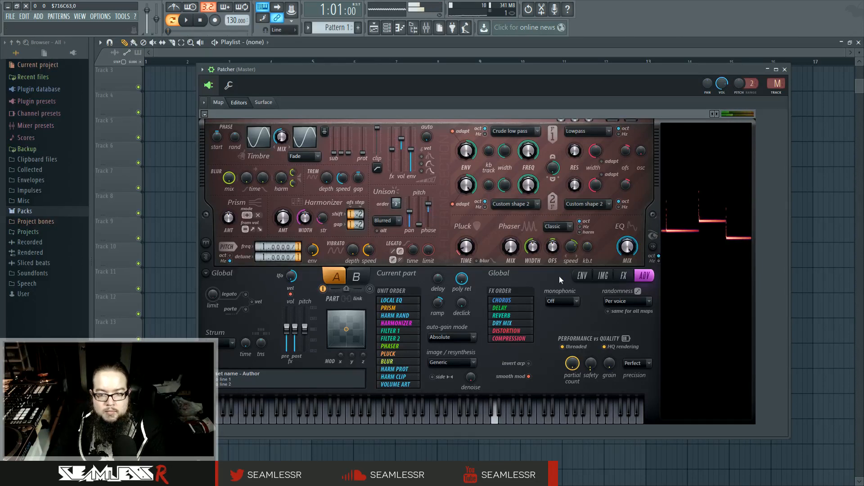
# Step: Return to the effects, lower the chorus speed and cross settings, and raise the chorus mix
pyautogui.click(603, 276)
pyautogui.click(624, 275)
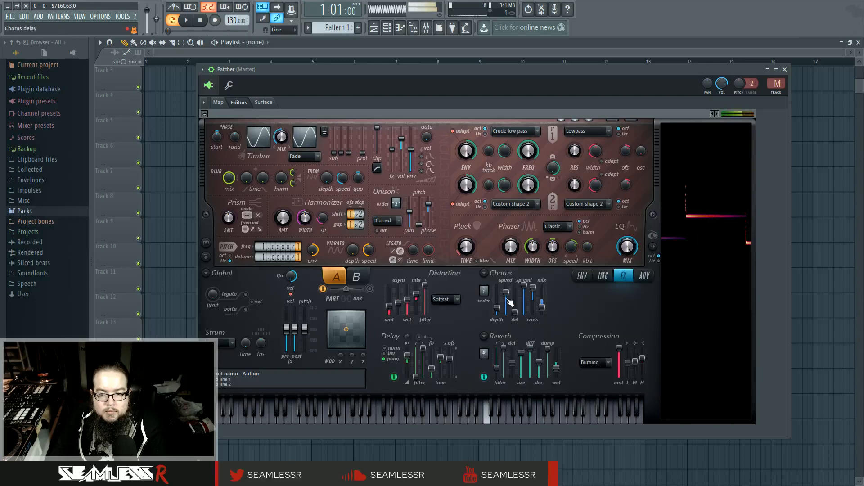
pyautogui.moveTo(497, 295); pyautogui.dragTo(515, 314)
pyautogui.moveTo(484, 291); pyautogui.dragTo(545, 317)
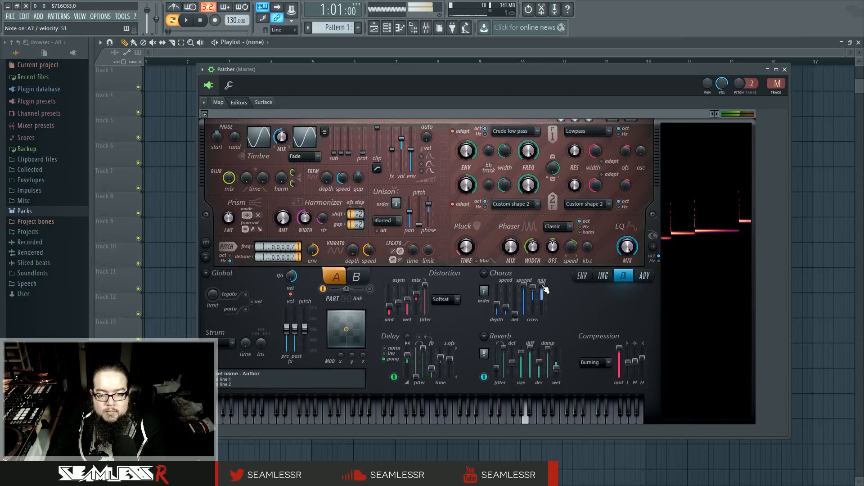
pyautogui.moveTo(542, 286); pyautogui.dragTo(534, 314)
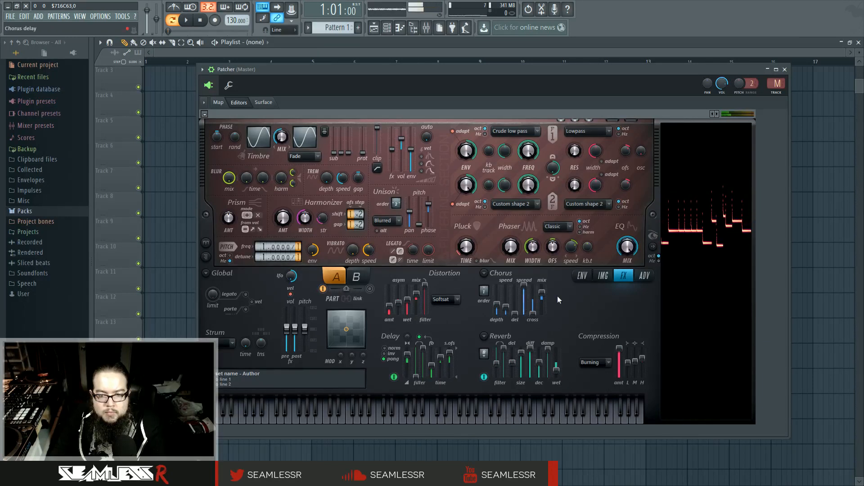
# Step: Return to the Local EQ curve, raise its second point and add a floor-level point just beyond it
pyautogui.click(582, 276)
pyautogui.click(456, 278)
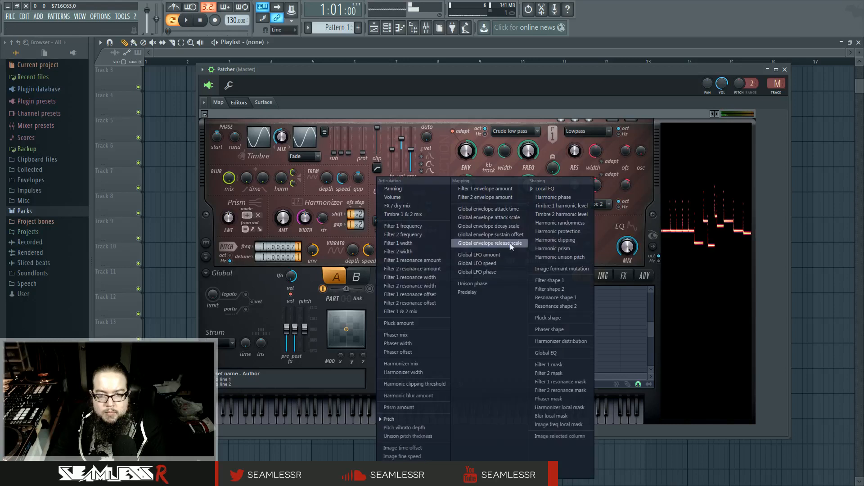
pyautogui.click(552, 189)
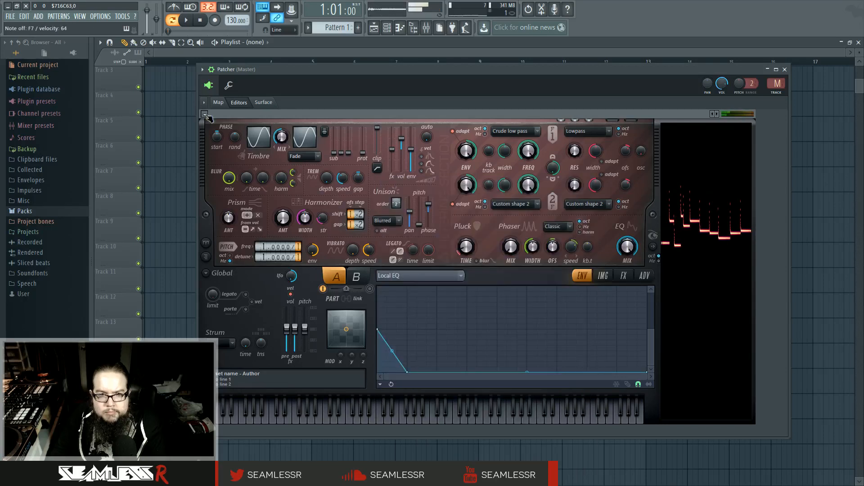
pyautogui.moveTo(405, 368); pyautogui.dragTo(407, 351)
pyautogui.rightClick(436, 367)
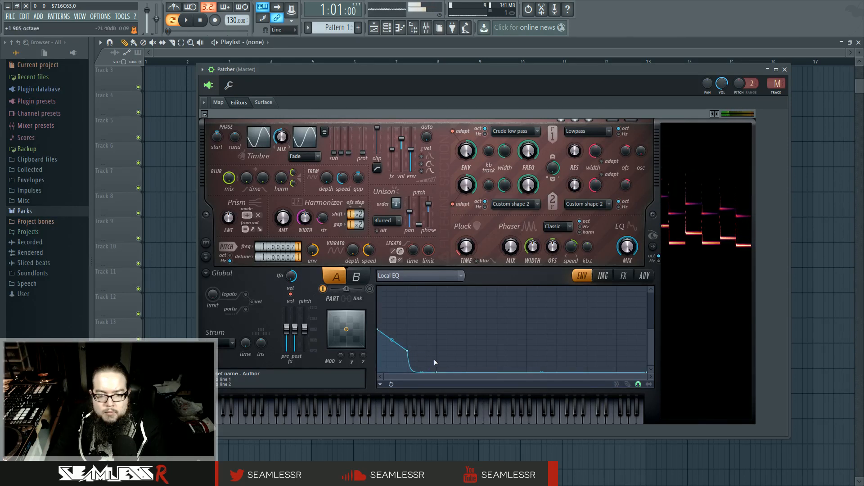
# Step: Raise the Local EQ curve's third point level with the second and add a floor-level point further along
pyautogui.moveTo(436, 372)
pyautogui.mouseDown()
pyautogui.moveTo(427, 350)
pyautogui.moveTo(447, 372)
pyautogui.mouseUp()
pyautogui.rightClick(467, 368)
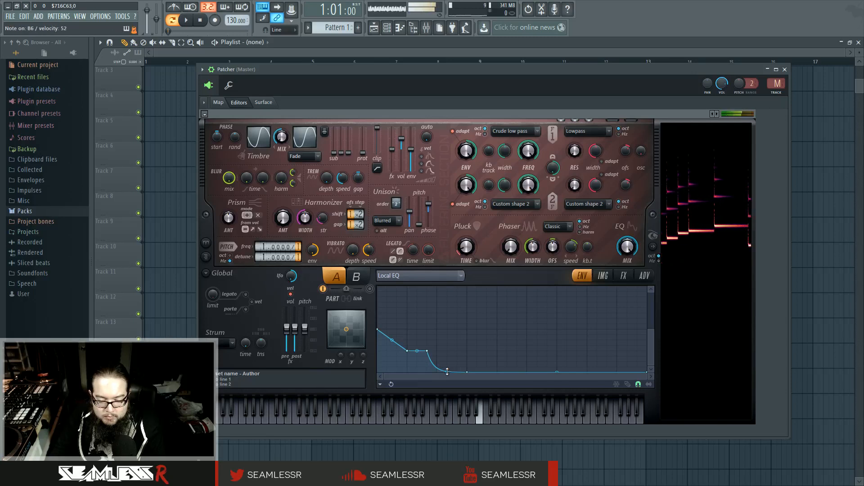
pyautogui.moveTo(420, 70); pyautogui.dragTo(441, 52)
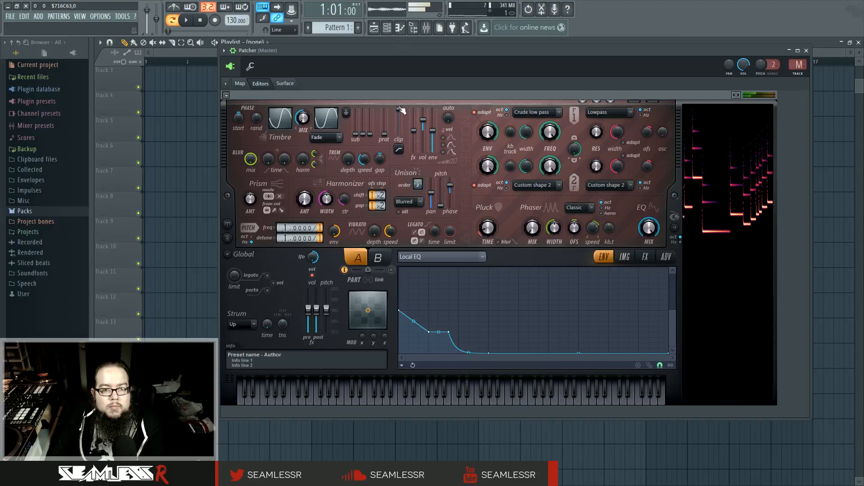
pyautogui.moveTo(394, 65)
pyautogui.mouseDown()
pyautogui.moveTo(394, 51)
pyautogui.moveTo(399, 74)
pyautogui.mouseUp()
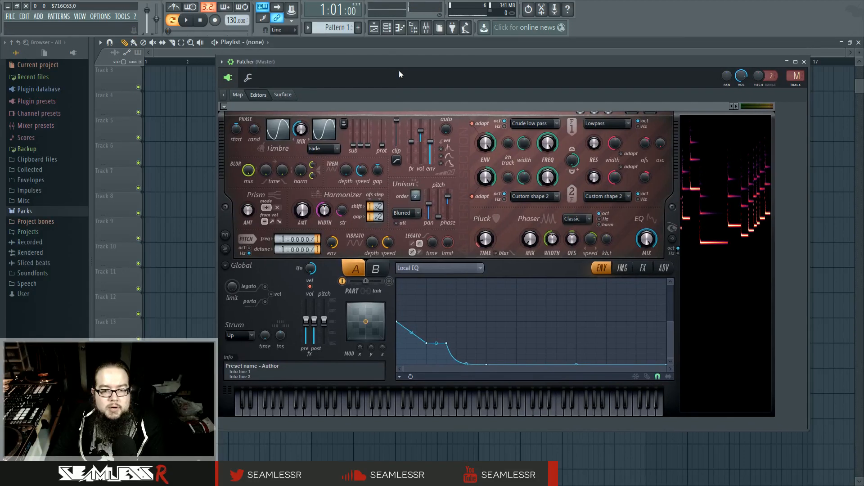
# Step: Return to the Patcher map and insert Fruity Phaser between Harmor and the FL Studio output
pyautogui.click(622, 267)
pyautogui.click(238, 94)
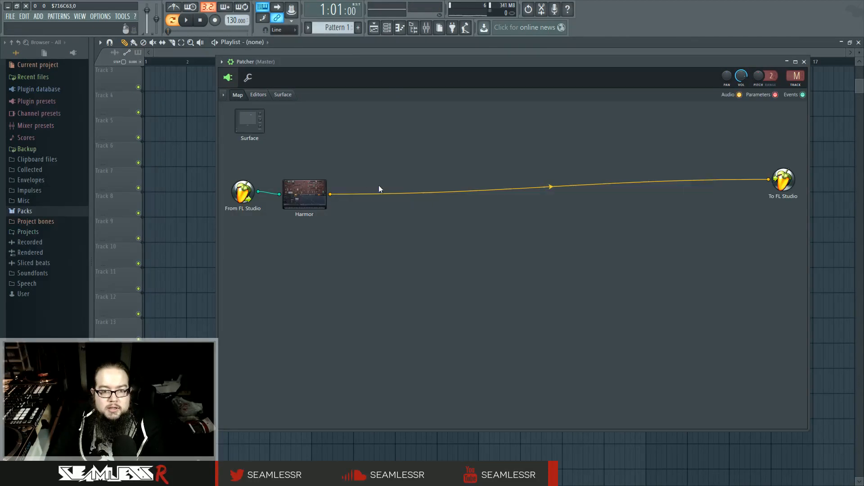
pyautogui.doubleClick(304, 196)
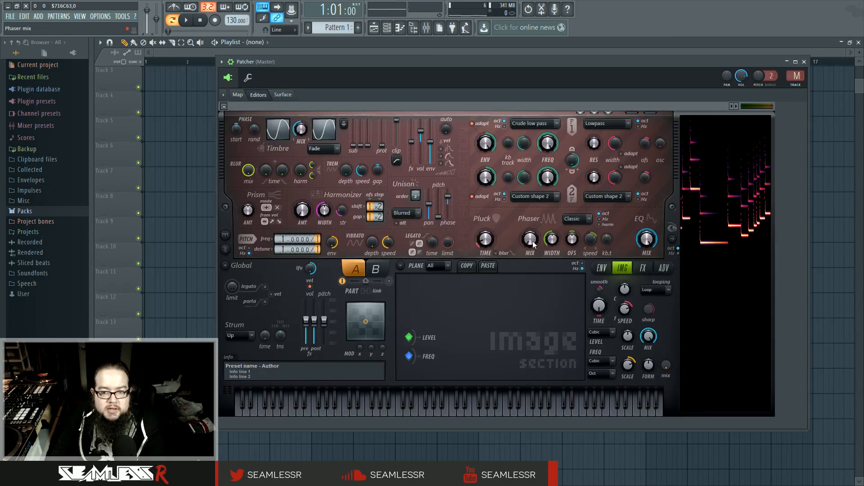
pyautogui.click(243, 96)
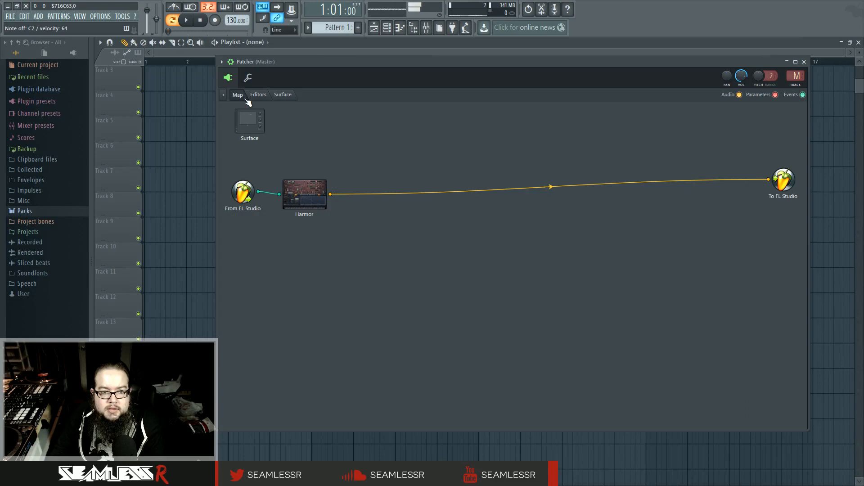
pyautogui.rightClick(331, 193)
pyautogui.moveTo(345, 205)
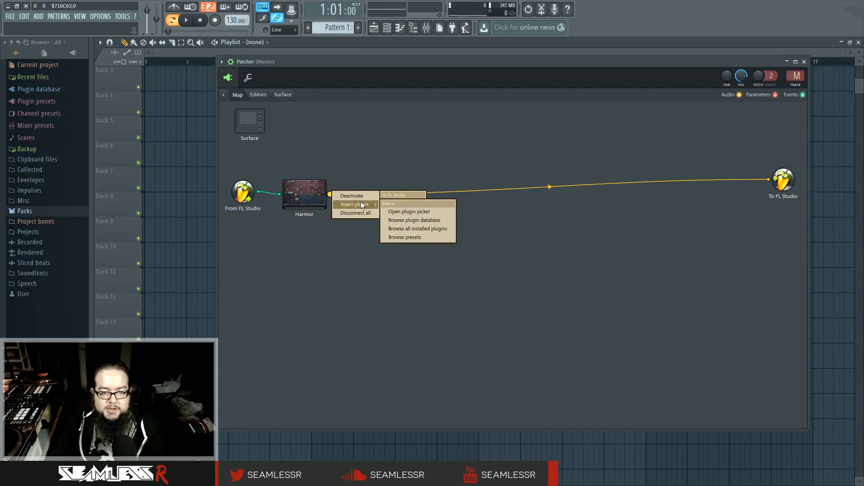
pyautogui.click(439, 213)
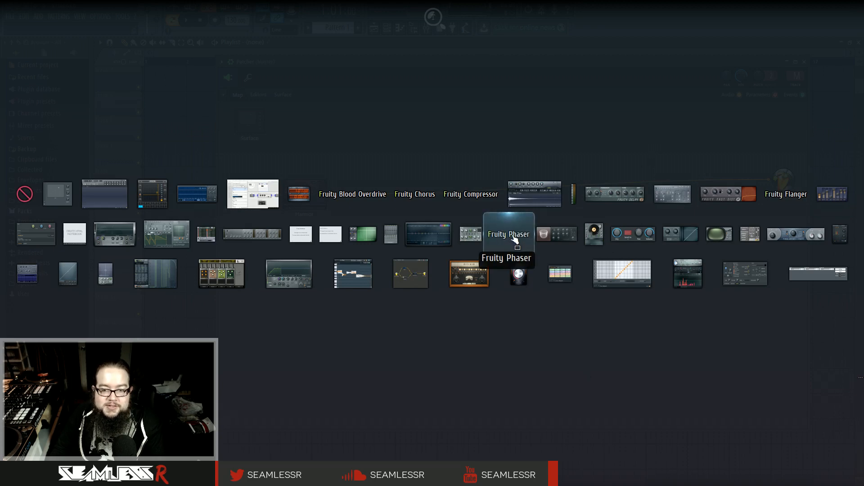
pyautogui.moveTo(519, 236); pyautogui.dragTo(364, 224)
pyautogui.moveTo(331, 194); pyautogui.dragTo(735, 188)
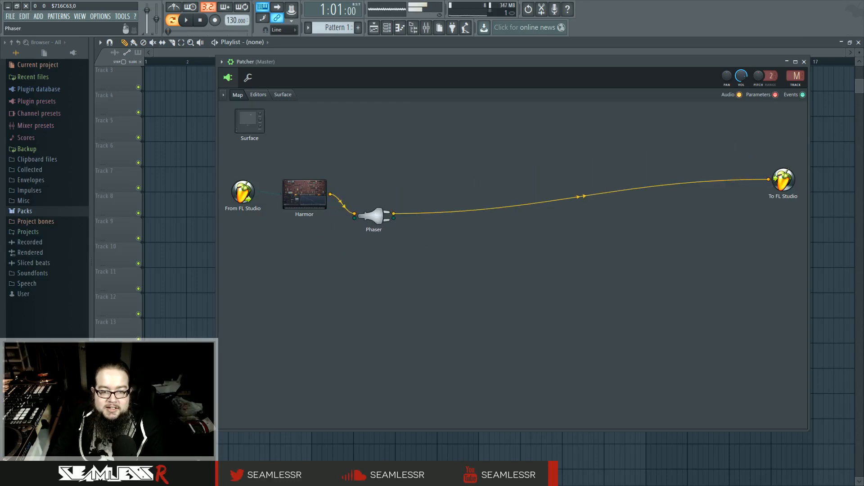
# Step: Show the plugin editors and collapse the Harmor and Phaser interfaces
pyautogui.doubleClick(311, 194)
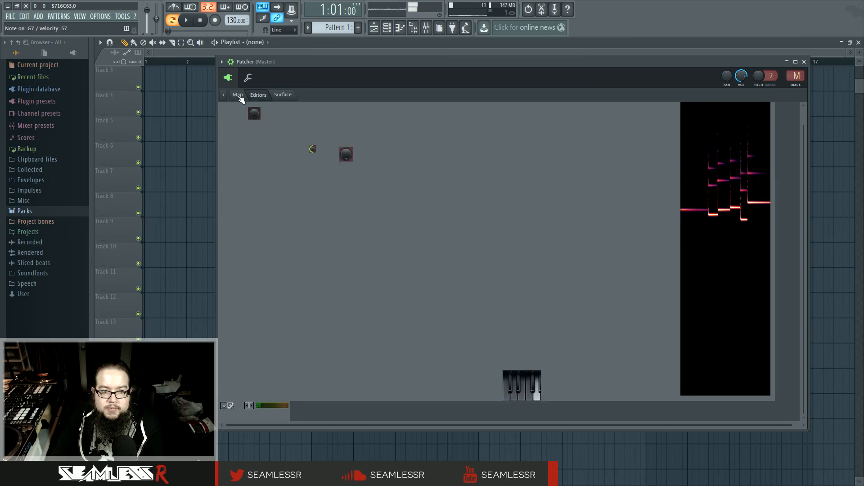
pyautogui.scroll(3, 423, 260)
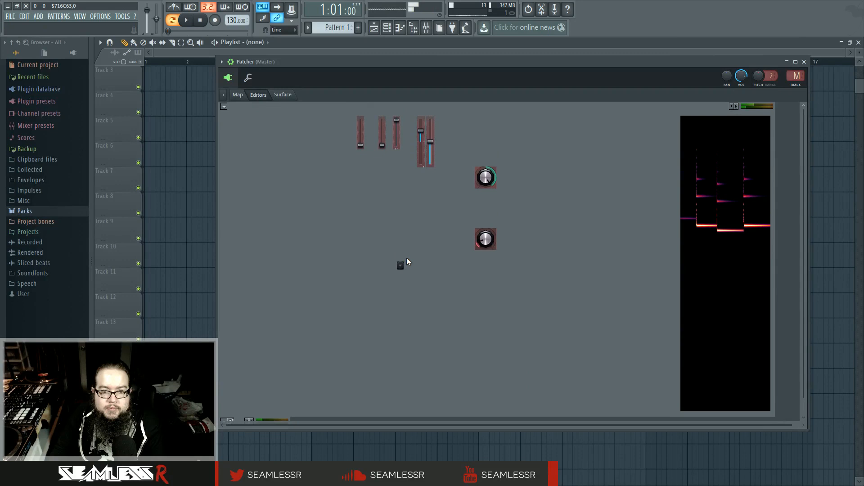
pyautogui.click(224, 106)
pyautogui.click(224, 116)
pyautogui.click(224, 116)
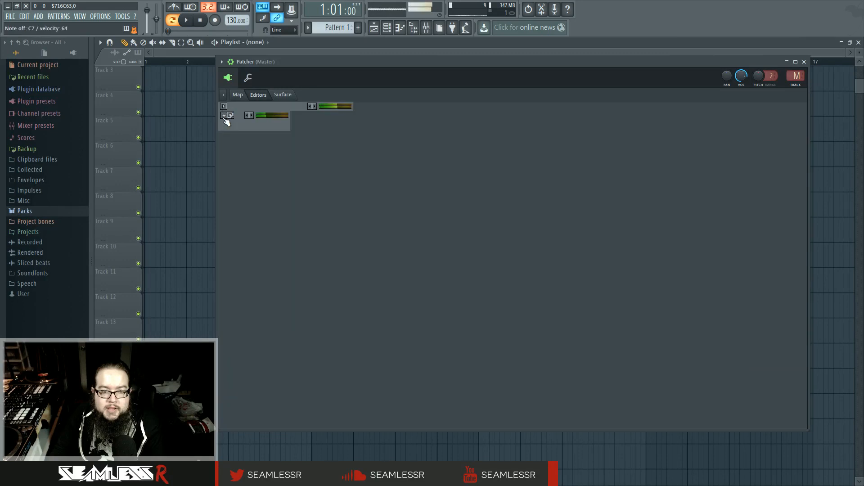
# Step: Return to the map and delete the Phaser module
pyautogui.click(238, 95)
pyautogui.rightClick(398, 180)
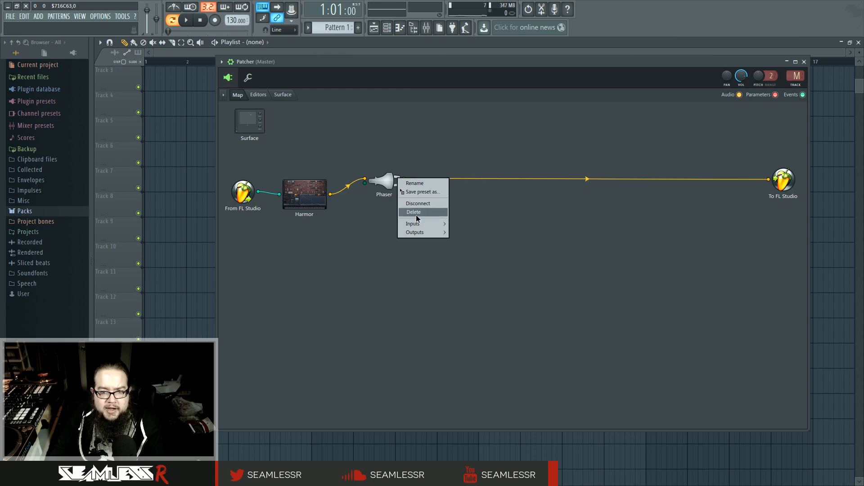
pyautogui.click(417, 219)
pyautogui.rightClick(375, 198)
pyautogui.click(346, 197)
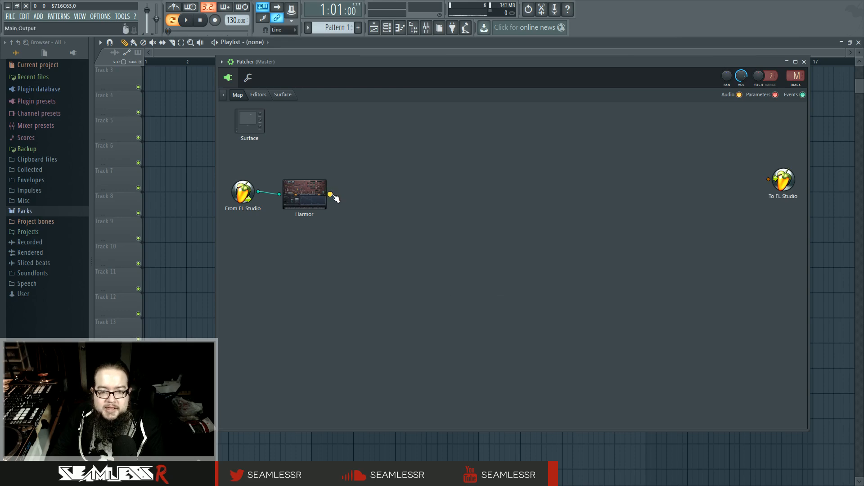
# Step: Insert Fruity Flangus after Harmor and connect its output to the FL Studio output
pyautogui.rightClick(336, 198)
pyautogui.moveTo(347, 212)
pyautogui.click(425, 213)
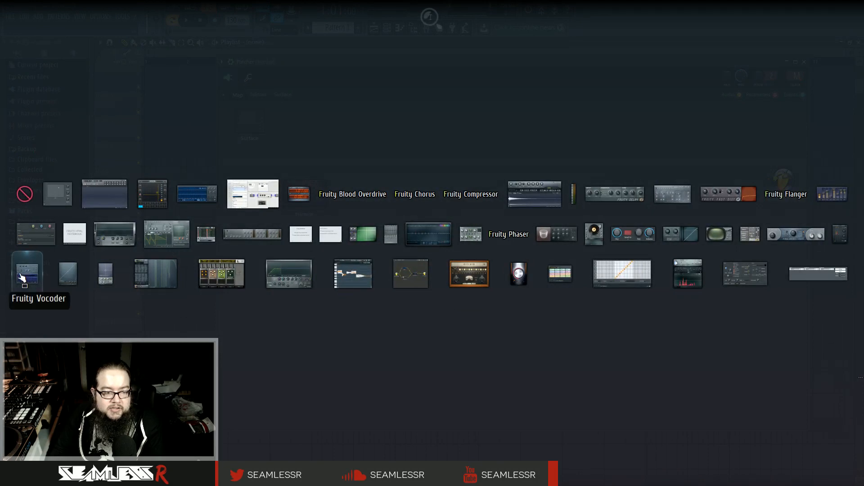
pyautogui.click(820, 195)
pyautogui.click(364, 194)
pyautogui.moveTo(384, 198); pyautogui.dragTo(769, 179)
# Step: Open the Flangus editor, raise its depth, cross and dry levels, and lower its speed and spread
pyautogui.doubleClick(365, 197)
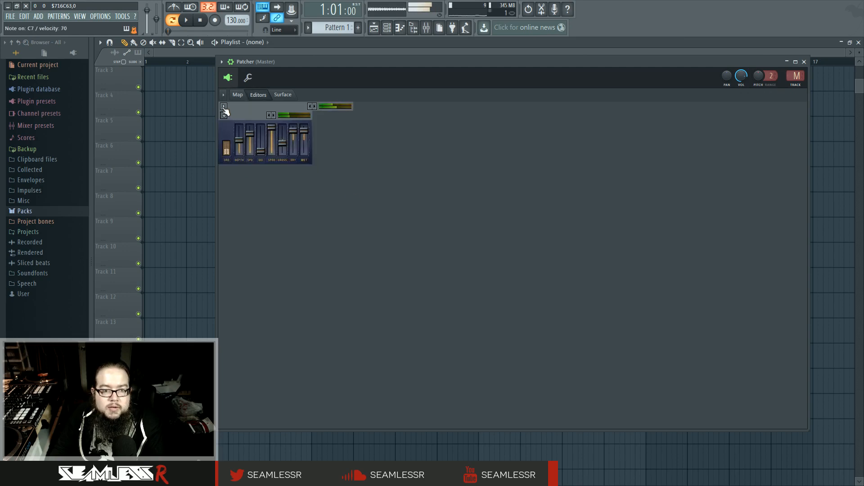
pyautogui.moveTo(294, 131); pyautogui.dragTo(294, 127)
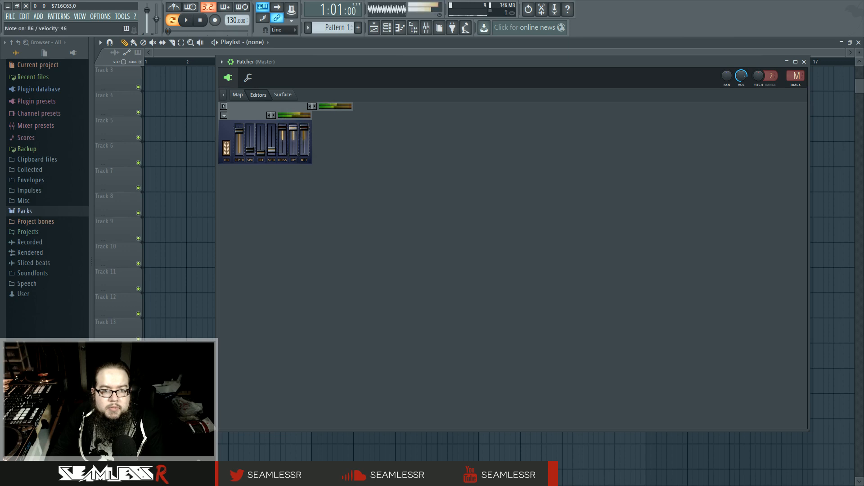
# Step: Reopen Harmor's effects from the map and raise the reverb wet level to about 74%
pyautogui.click(237, 95)
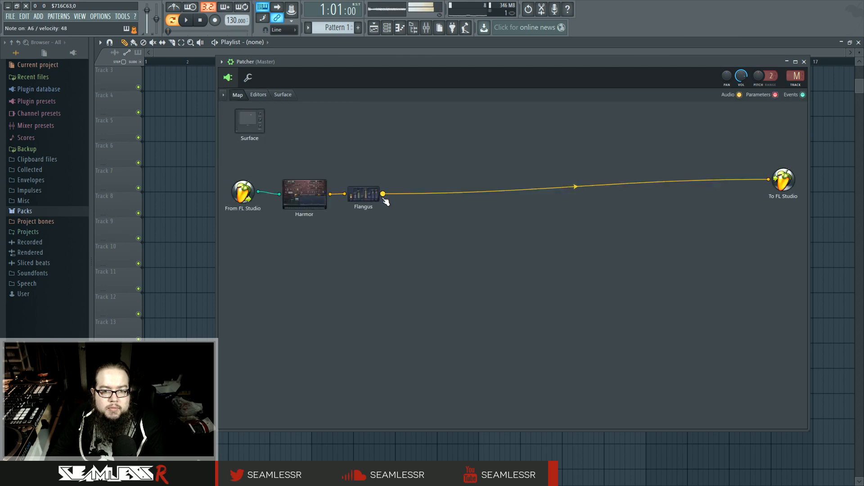
pyautogui.doubleClick(299, 198)
pyautogui.click(643, 269)
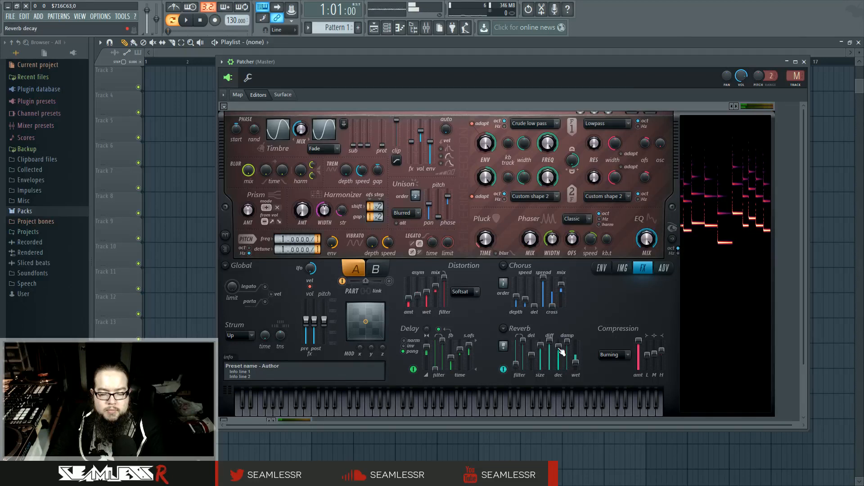
pyautogui.moveTo(576, 362); pyautogui.dragTo(575, 344)
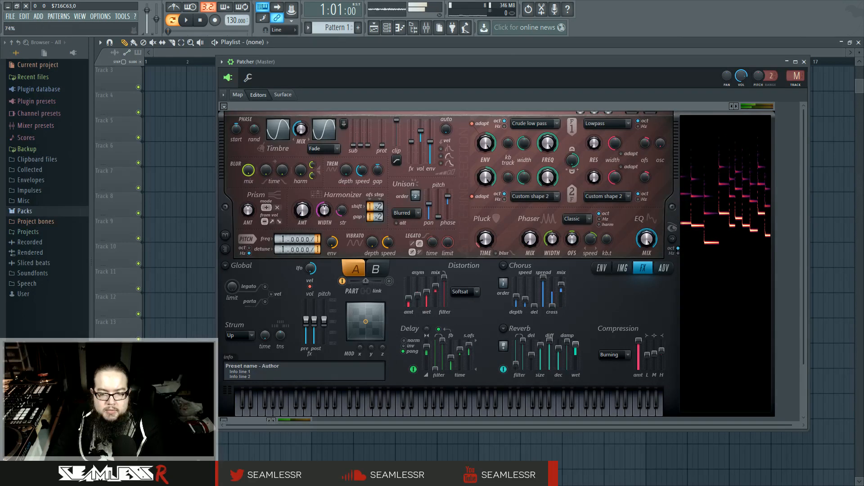
pyautogui.click(239, 95)
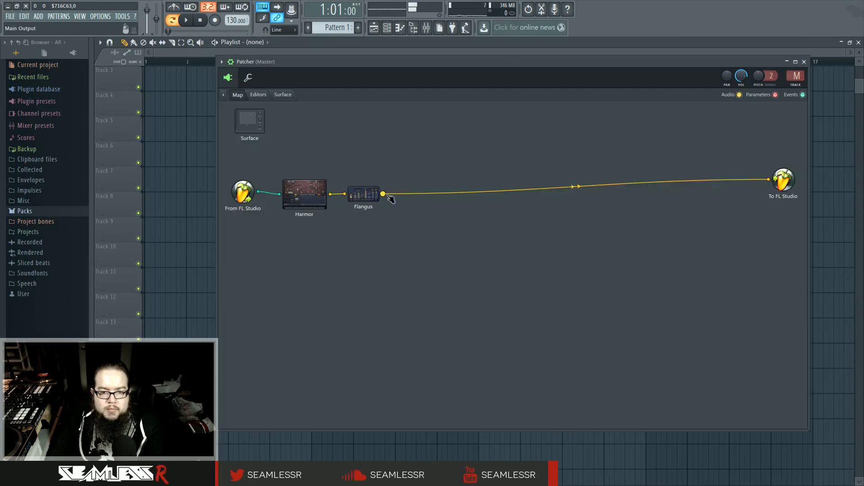
pyautogui.rightClick(401, 220)
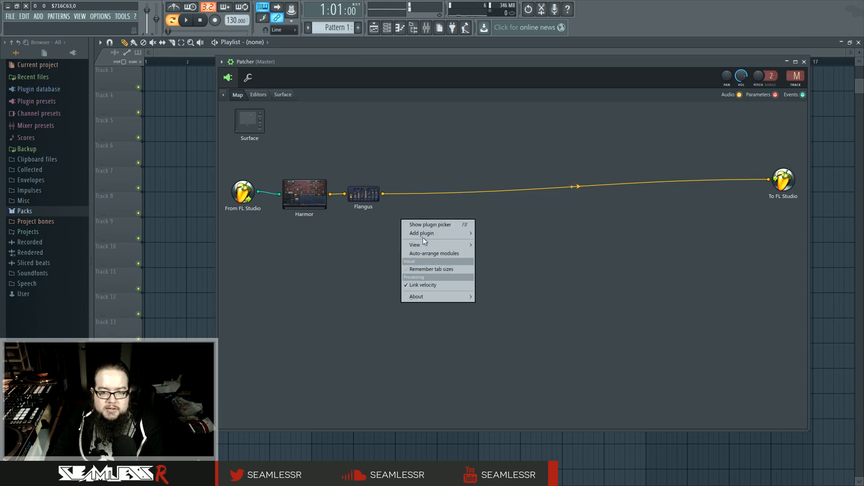
pyautogui.moveTo(425, 233)
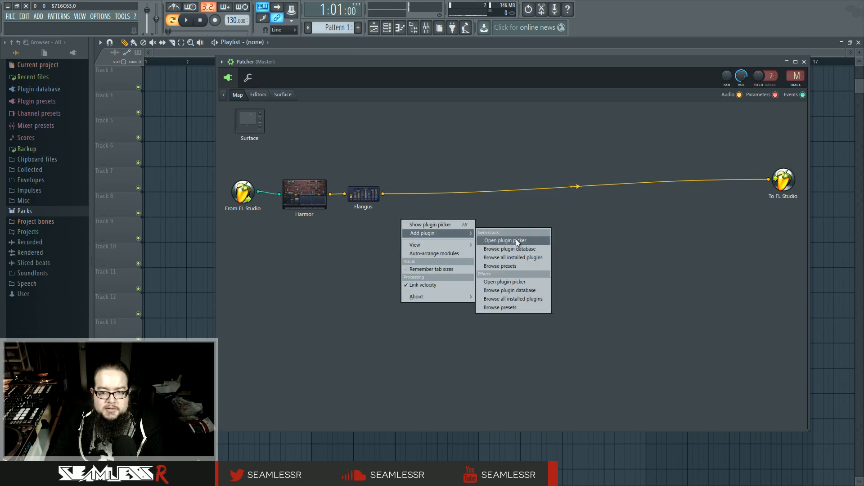
pyautogui.click(518, 243)
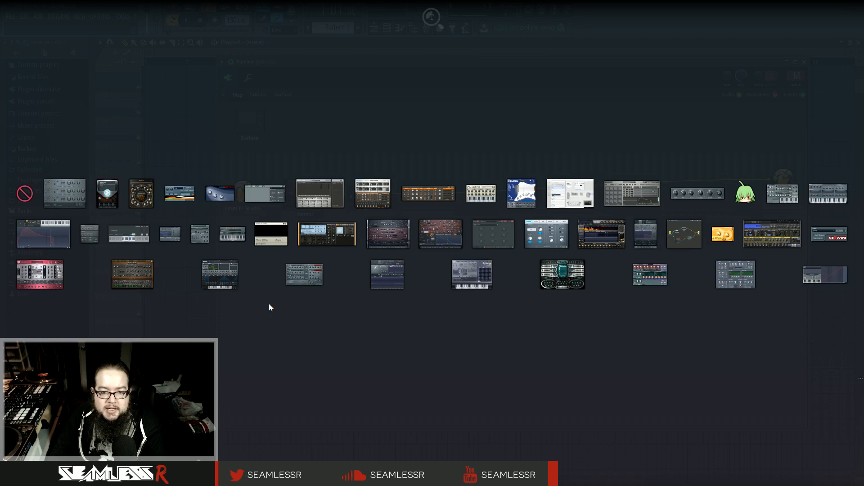
# Step: Find Fruity Parametric EQ 2 among the effects in the plugin database and insert it between Flangus and the FL Studio output
pyautogui.rightClick(300, 316)
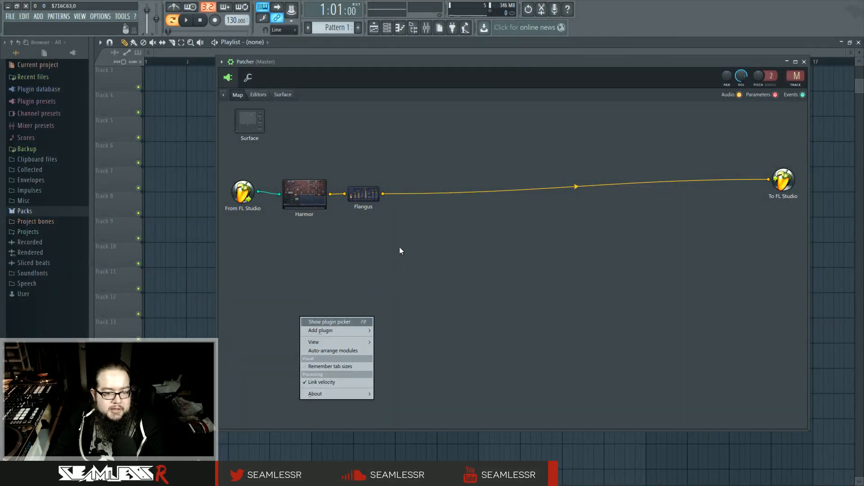
pyautogui.moveTo(350, 330)
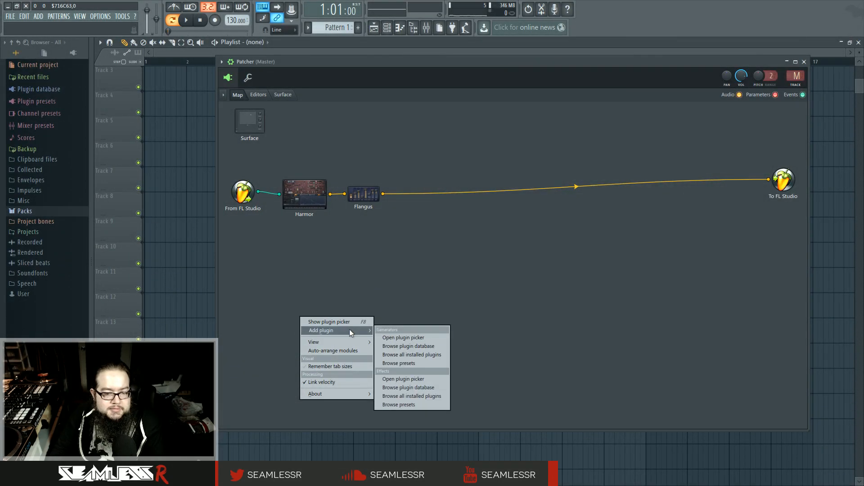
pyautogui.click(436, 348)
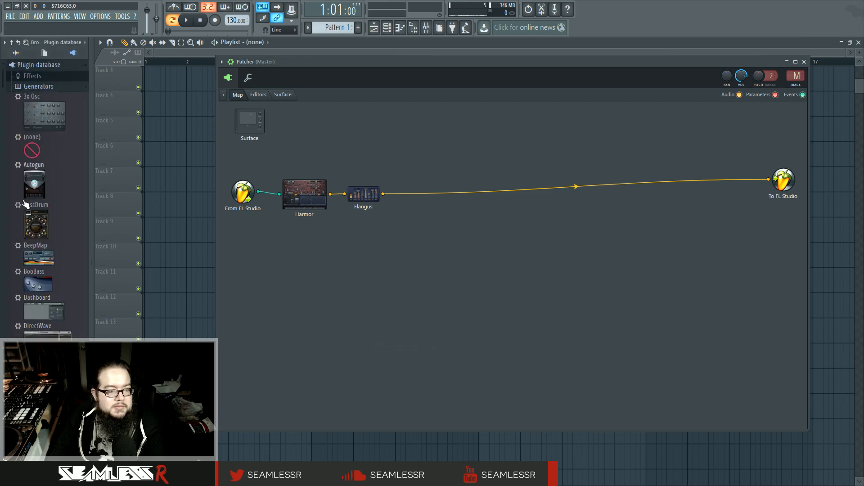
pyautogui.click(57, 88)
pyautogui.click(55, 77)
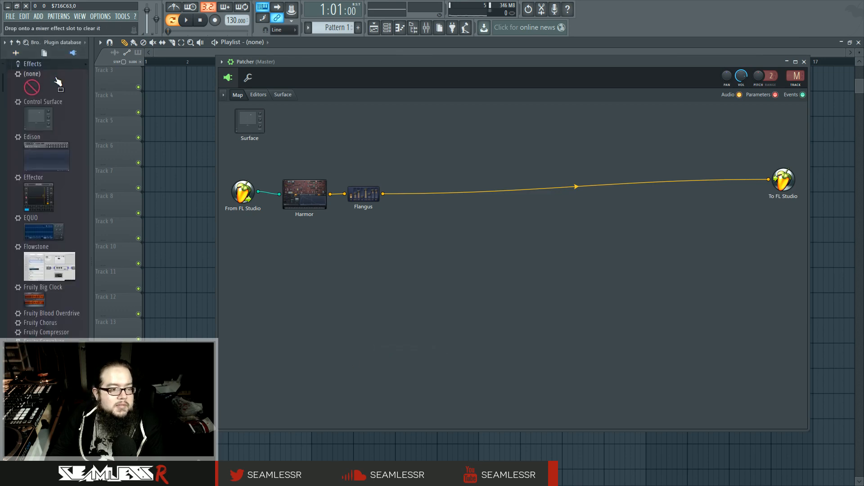
pyautogui.scroll(-15, 62, 180)
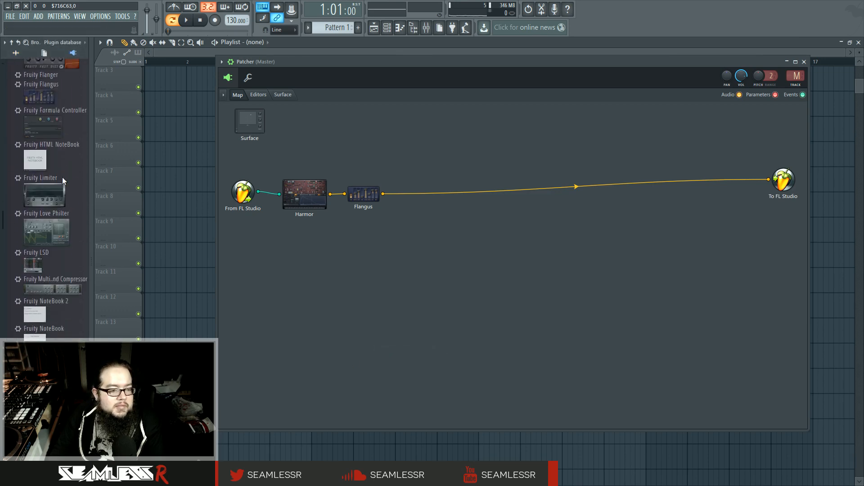
pyautogui.scroll(-5, 62, 177)
pyautogui.moveTo(50, 245); pyautogui.dragTo(415, 220)
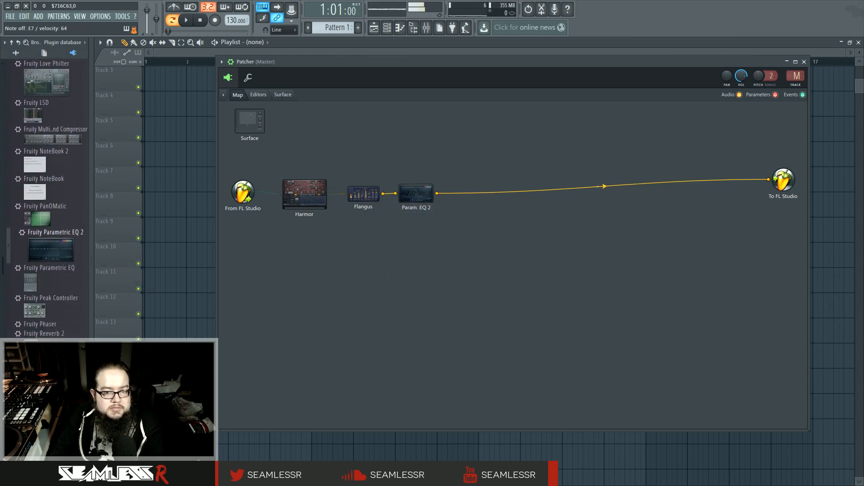
# Step: Open and expand the Parametric EQ 2 editor, then enlarge and reposition the Patcher window to fit it
pyautogui.doubleClick(419, 200)
pyautogui.click(224, 272)
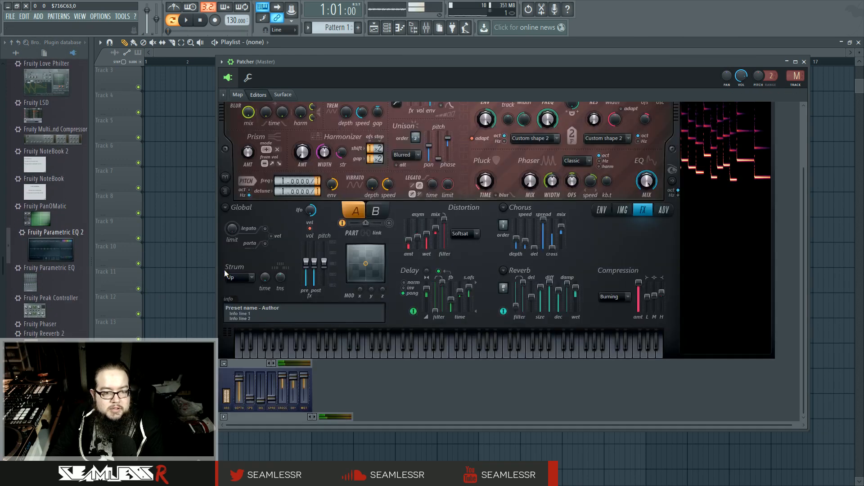
pyautogui.click(223, 417)
pyautogui.scroll(-5, 503, 355)
pyautogui.scroll(3, 607, 355)
pyautogui.scroll(-1, 606, 356)
pyautogui.moveTo(808, 431); pyautogui.dragTo(819, 482)
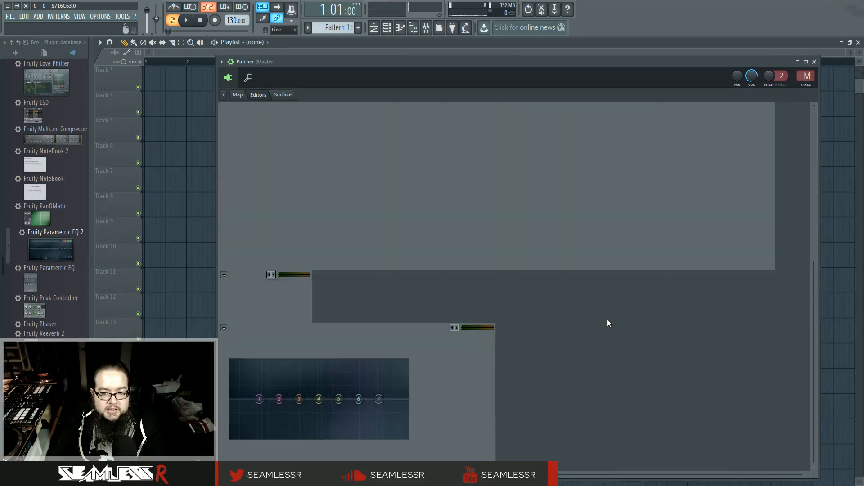
pyautogui.moveTo(412, 57); pyautogui.dragTo(401, 45)
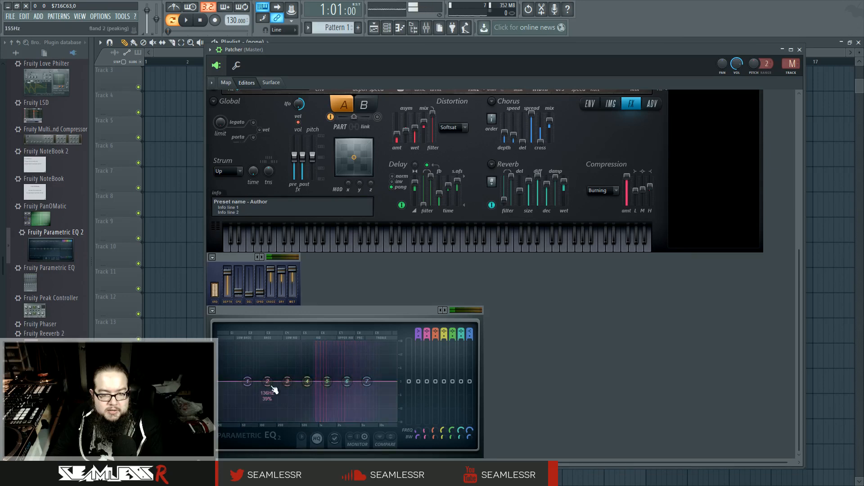
# Step: Cut EQ band 1 to about -13 dB near 283 Hz, lower band 6 and boost band 7
pyautogui.moveTo(247, 384); pyautogui.dragTo(322, 411)
pyautogui.moveTo(347, 382); pyautogui.dragTo(367, 369)
pyautogui.moveTo(349, 393); pyautogui.dragTo(352, 399)
pyautogui.moveTo(367, 369); pyautogui.dragTo(368, 358)
pyautogui.moveTo(323, 411); pyautogui.dragTo(289, 411)
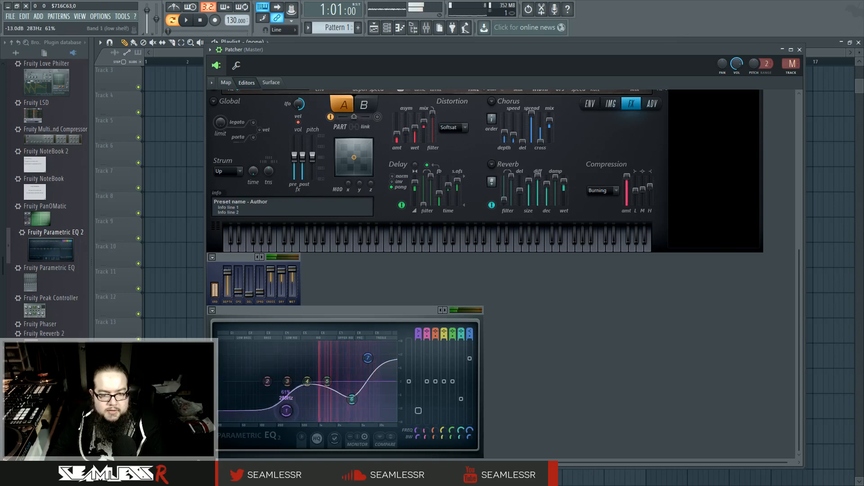
# Step: Reshape Harmor's Local EQ curve so its first slope falls straight to zero, with a narrow isolated spike just above it
pyautogui.scroll(12, 589, 366)
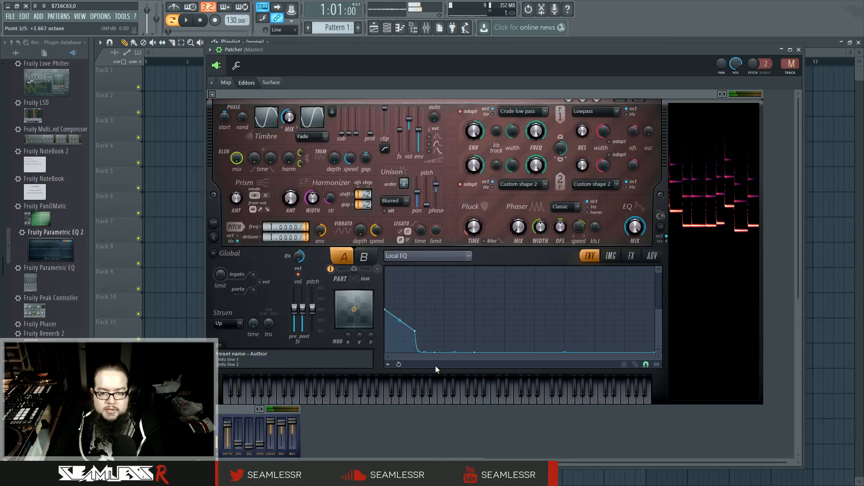
pyautogui.moveTo(414, 331); pyautogui.dragTo(418, 368)
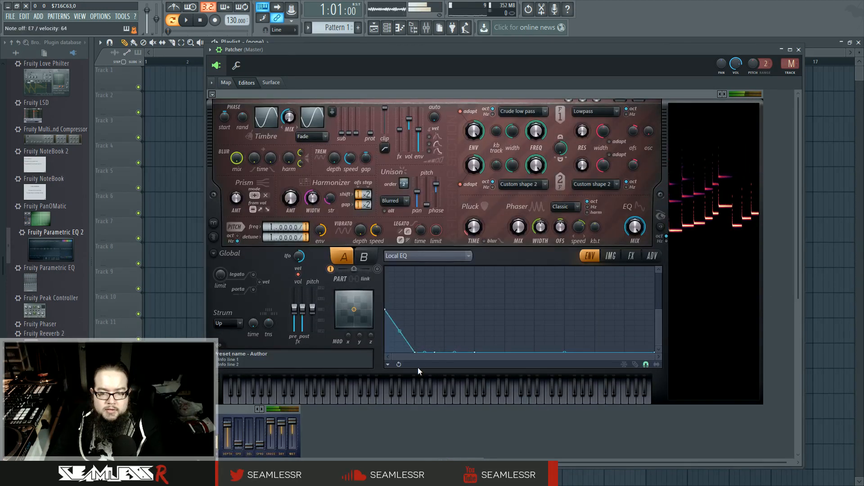
pyautogui.moveTo(485, 354); pyautogui.dragTo(444, 322)
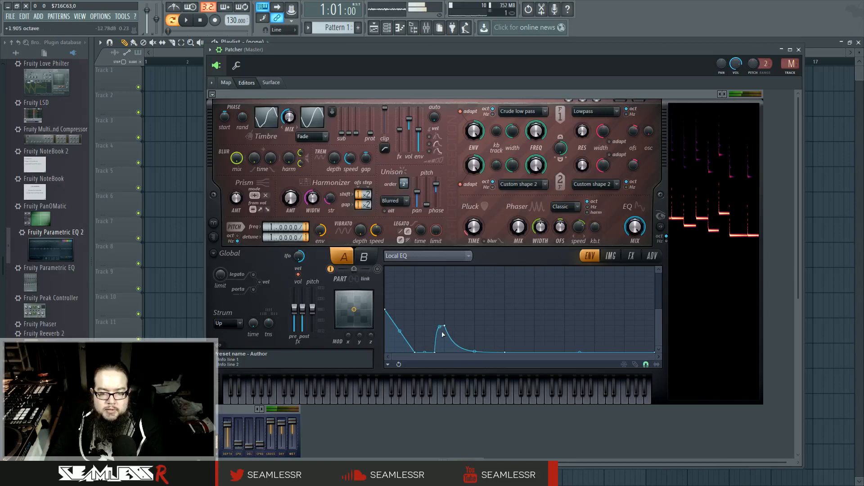
pyautogui.moveTo(456, 354); pyautogui.dragTo(445, 353)
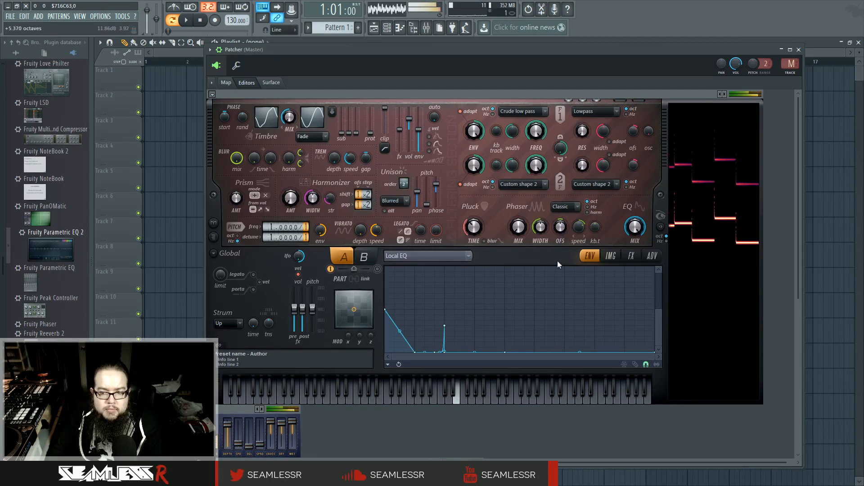
# Step: Switch Harmor to the Pitch articulation and shape a short falling pitch envelope at the start of each note
pyautogui.click(458, 254)
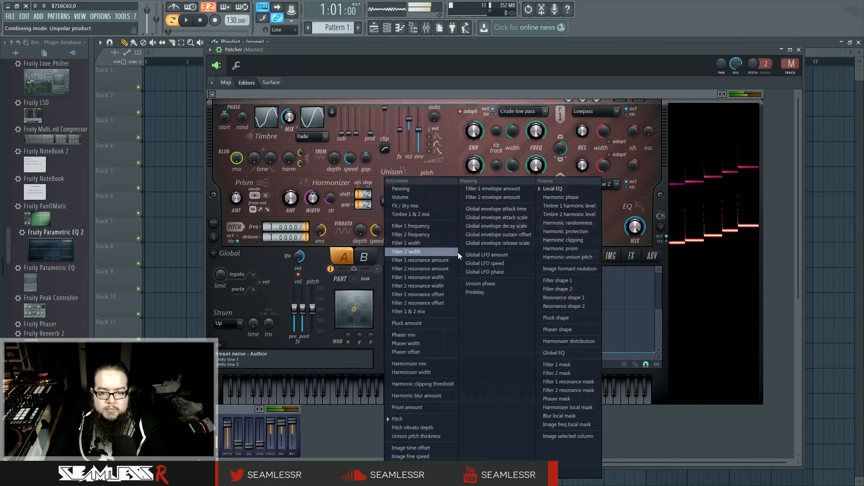
pyautogui.click(412, 416)
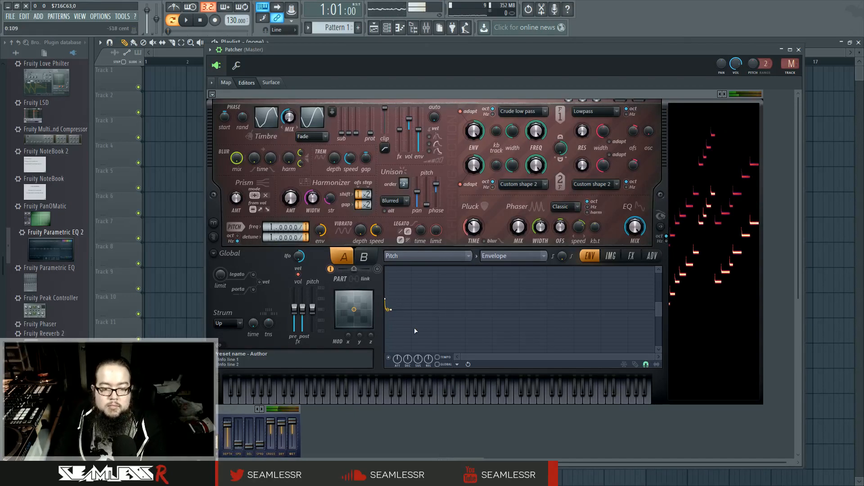
# Step: Adjust Harmor's delay, move Reverb ahead of Delay in the global FX order, and return to the effects page
pyautogui.click(631, 256)
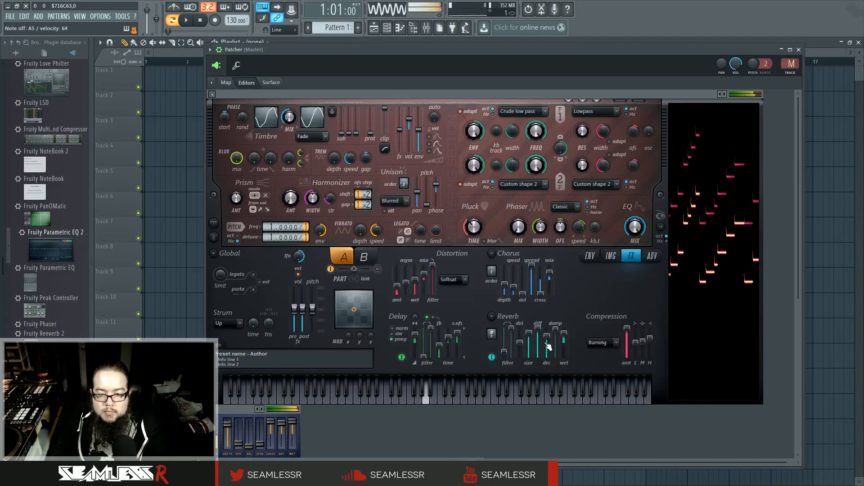
pyautogui.click(449, 346)
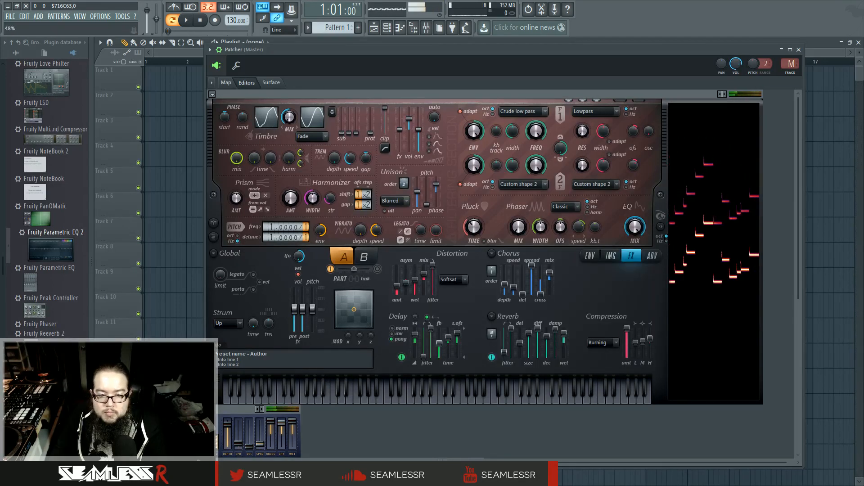
pyautogui.click(648, 260)
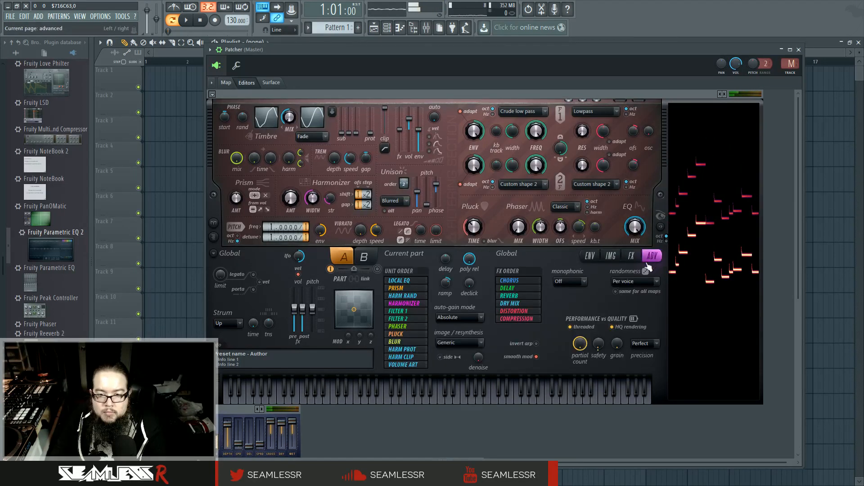
pyautogui.scroll(-3, 524, 294)
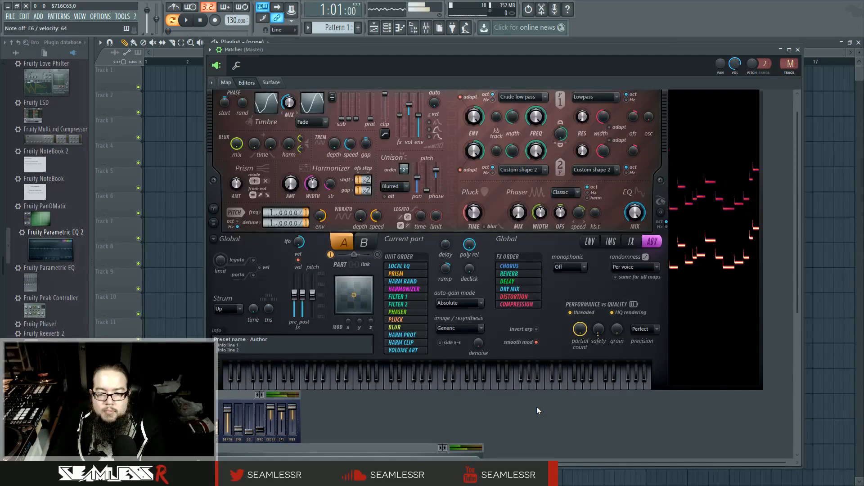
pyautogui.click(631, 242)
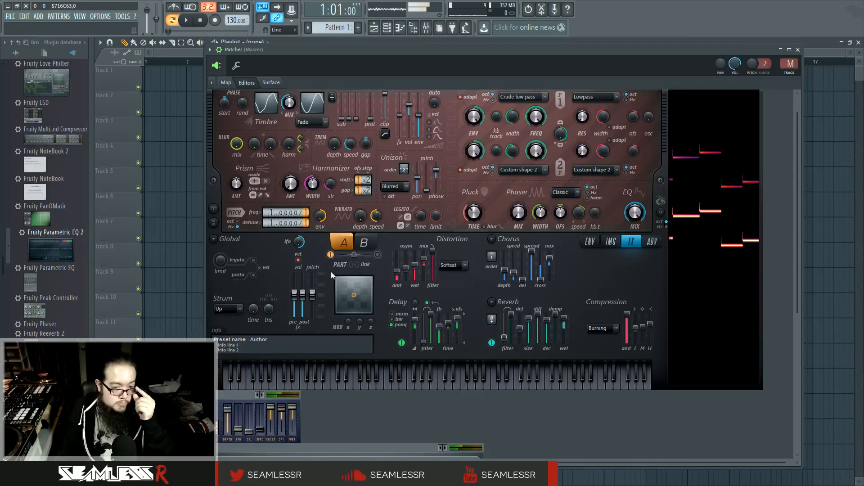
# Step: Open Patcher's piano roll, place one-beat notes G5, D#6 and G6 in bar 1 from the second beat, and play them briefly
pyautogui.click(401, 29)
pyautogui.moveTo(307, 54); pyautogui.dragTo(723, 54)
pyautogui.scroll(-2, 189, 312)
pyautogui.click(117, 308)
pyautogui.scroll(2, 131, 308)
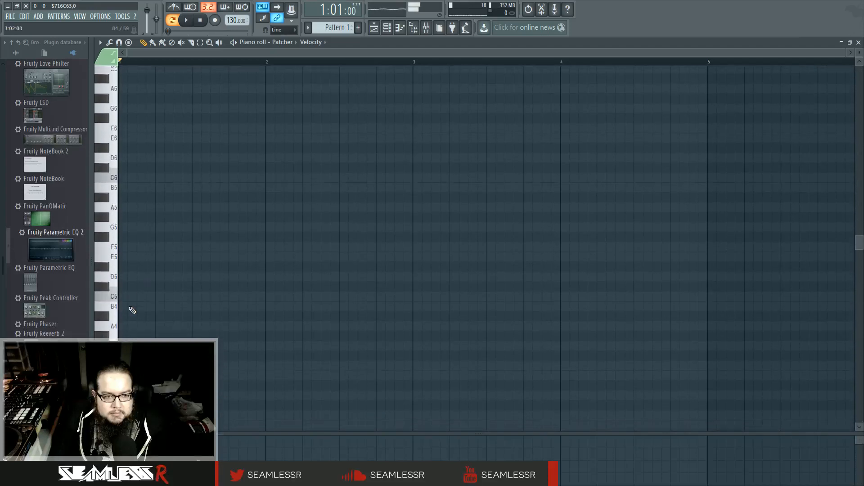
pyautogui.click(123, 308)
pyautogui.scroll(2, 155, 312)
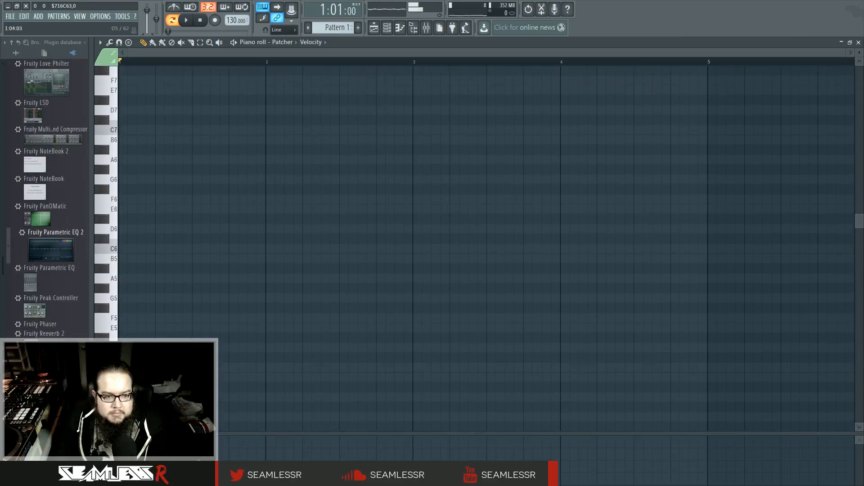
pyautogui.click(161, 297)
pyautogui.click(200, 219)
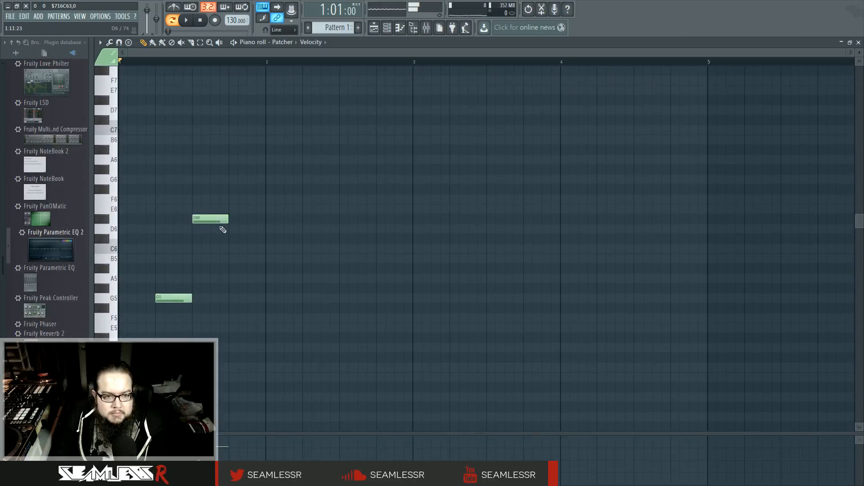
pyautogui.scroll(1, 222, 228)
pyautogui.click(236, 209)
pyautogui.click(186, 20)
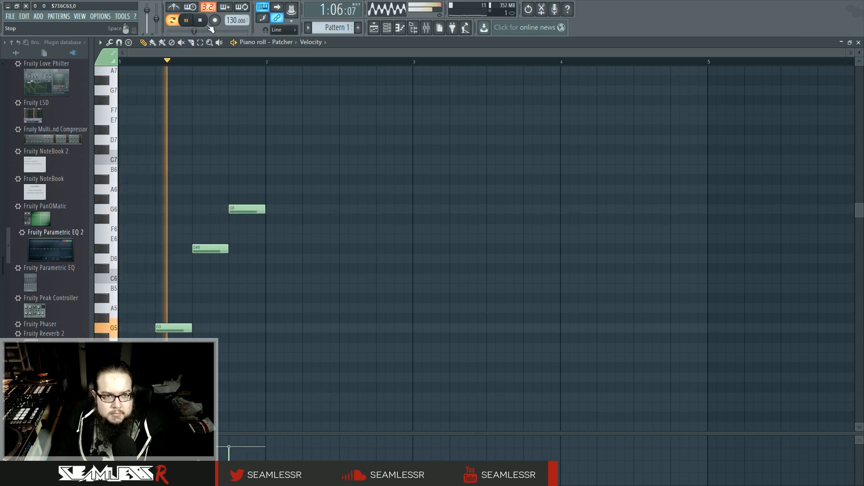
pyautogui.press('space')
# Step: Add the one-beat notes G5, D6, G6 and A#6 in sequence across bar 2
pyautogui.click(268, 330)
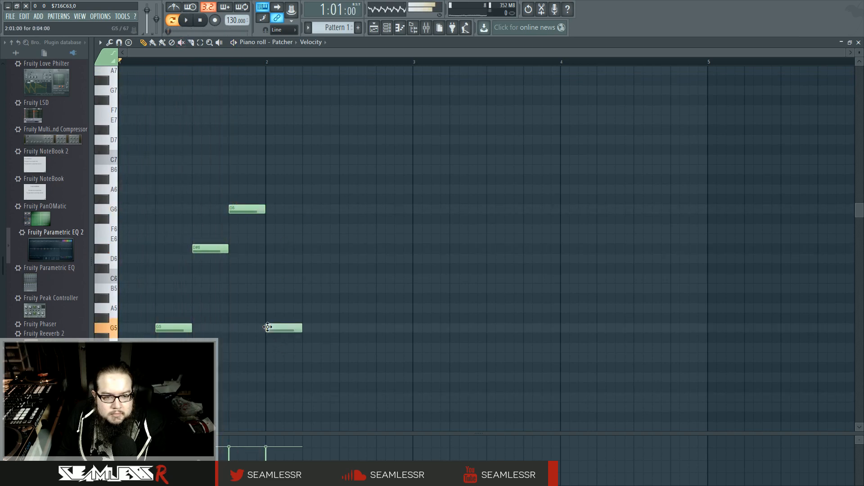
pyautogui.click(304, 299)
pyautogui.rightClick(304, 299)
pyautogui.click(308, 256)
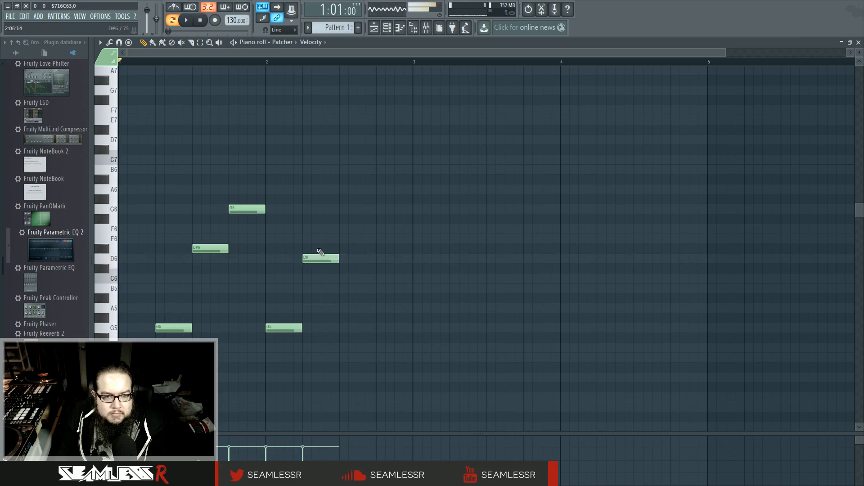
pyautogui.click(343, 209)
pyautogui.click(380, 179)
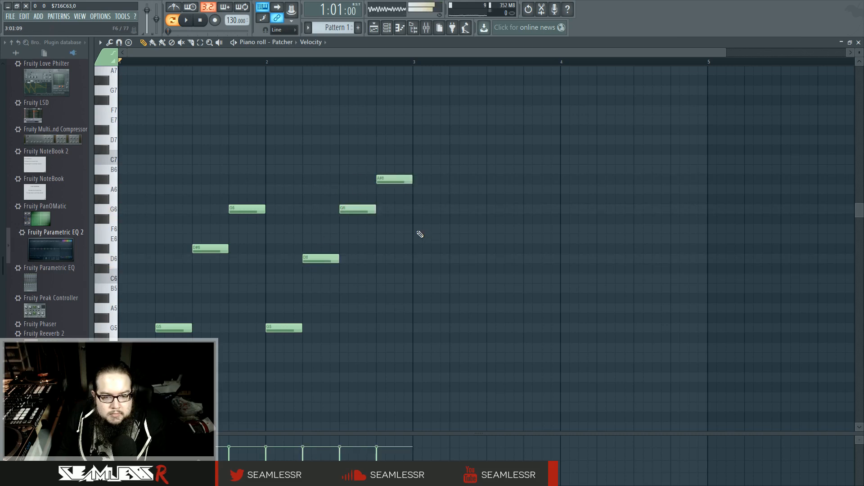
# Step: Add the one-beat notes D5, A5, D6 and F6 in sequence across bar 3
pyautogui.click(414, 378)
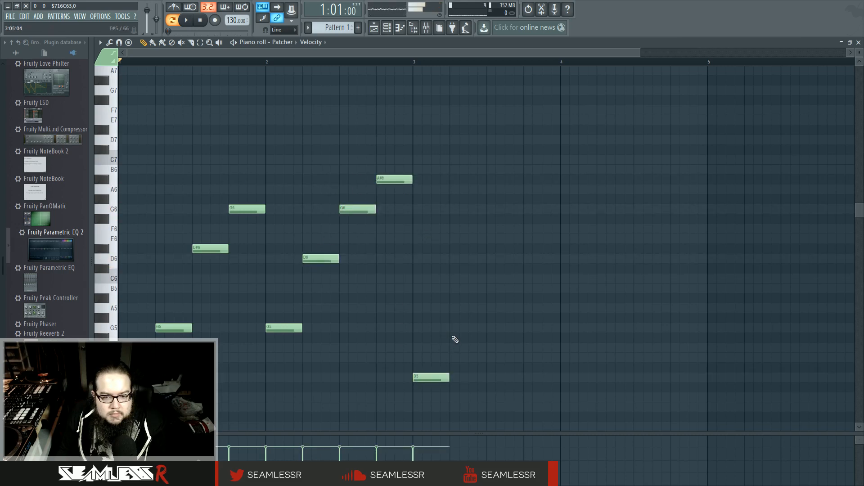
pyautogui.click(452, 309)
pyautogui.click(524, 228)
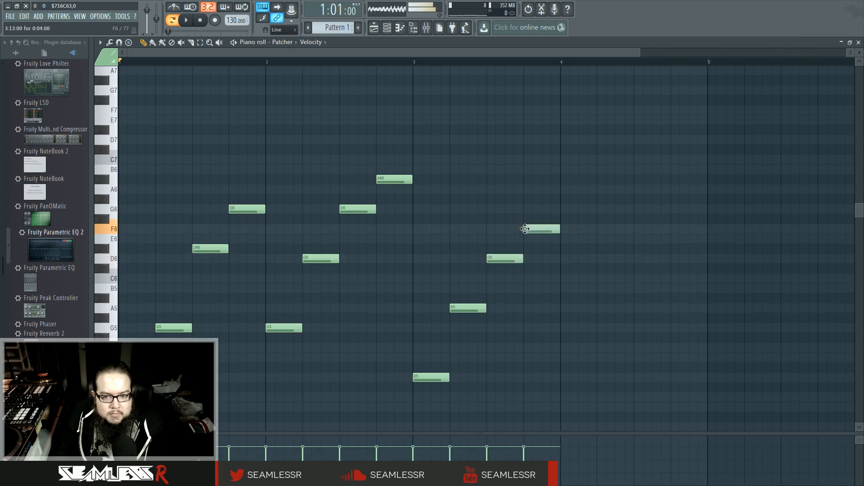
# Step: Add the one-beat notes C#5, G#5, C#6 and F6 across bar 4, and play the pattern
pyautogui.click(562, 387)
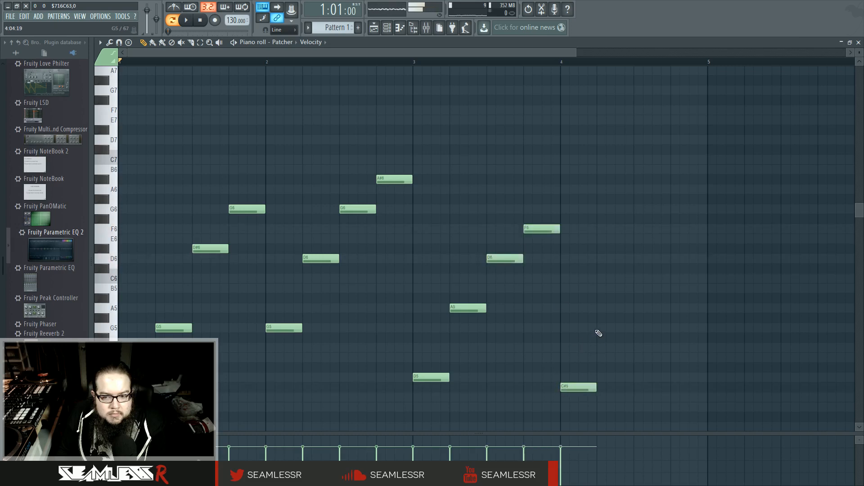
pyautogui.moveTo(599, 331); pyautogui.dragTo(599, 318)
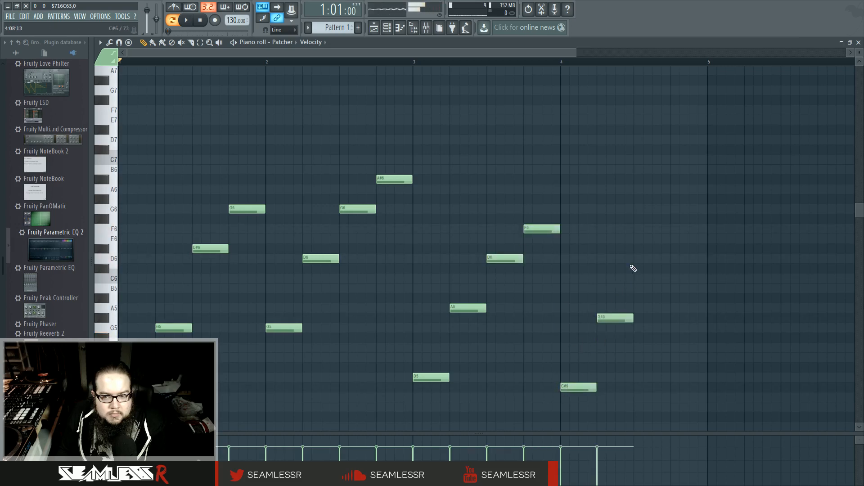
pyautogui.click(635, 269)
pyautogui.click(672, 229)
pyautogui.press('space')
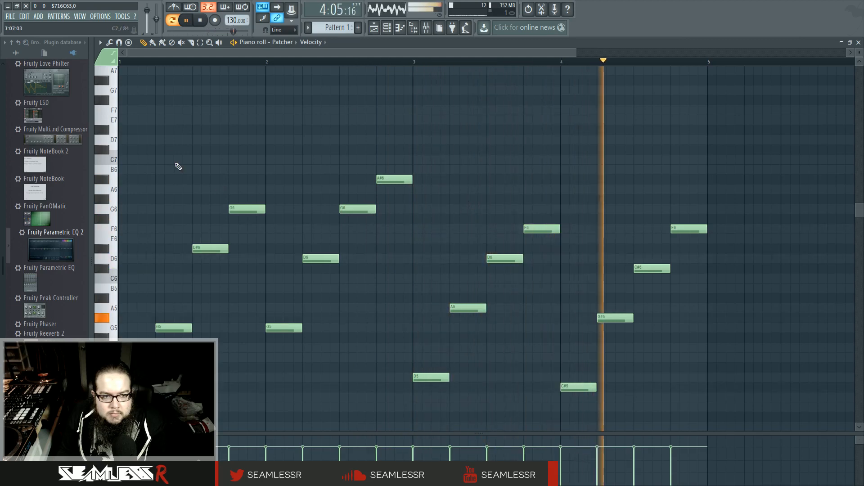
# Step: Select all notes of the pattern and transpose them up one octave
pyautogui.moveTo(133, 128); pyautogui.dragTo(706, 407)
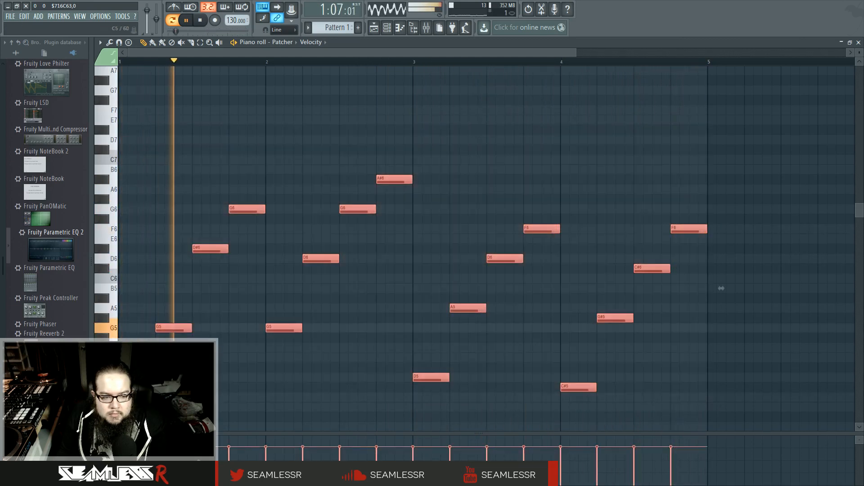
pyautogui.hotkey('ctrl', 'Up')
pyautogui.scroll(2, 2, 152)
# Step: Collapse the plugin database in the browser and bring up the channel rack
pyautogui.scroll(10, 2, 153)
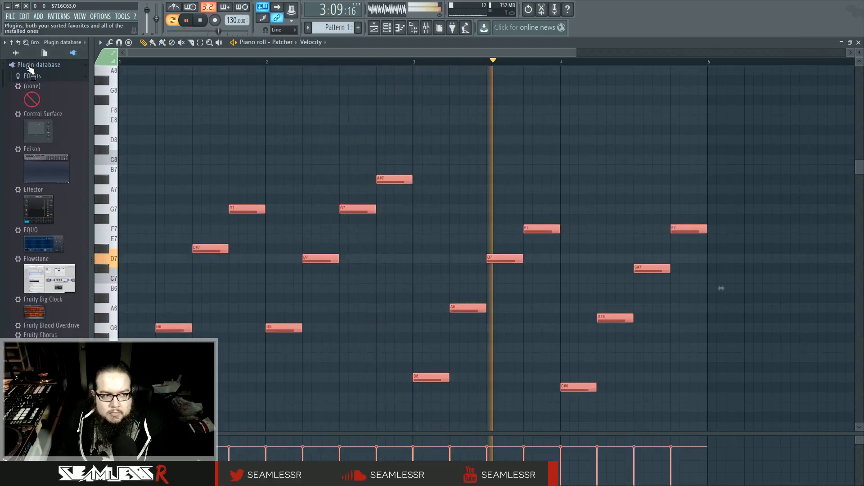
pyautogui.click(29, 66)
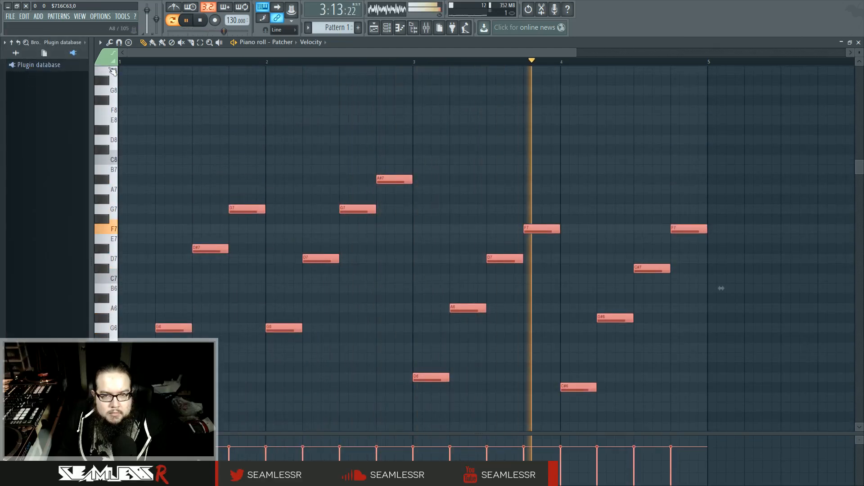
pyautogui.click(386, 28)
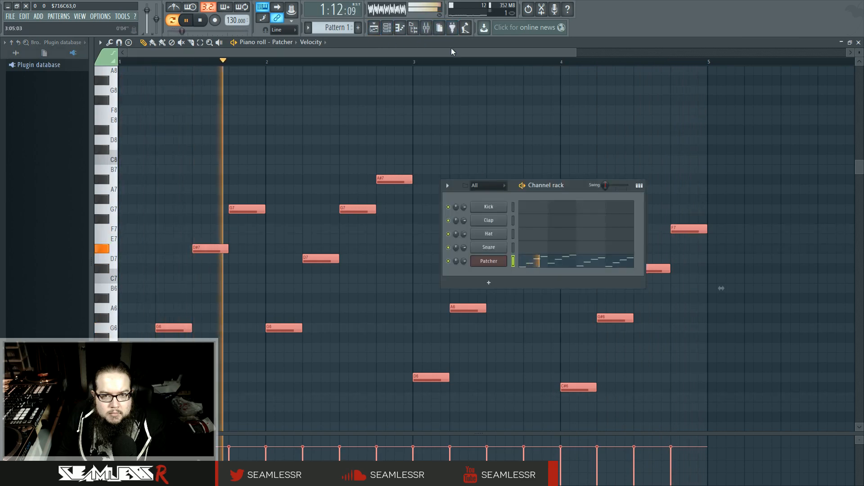
# Step: Open the mixer, select the master track and examine its Fruity Limiter while the pattern plays
pyautogui.click(426, 28)
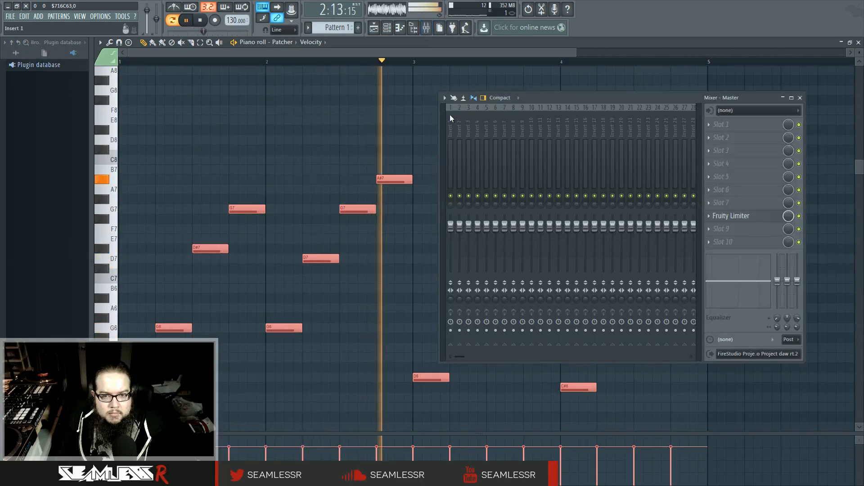
pyautogui.click(450, 115)
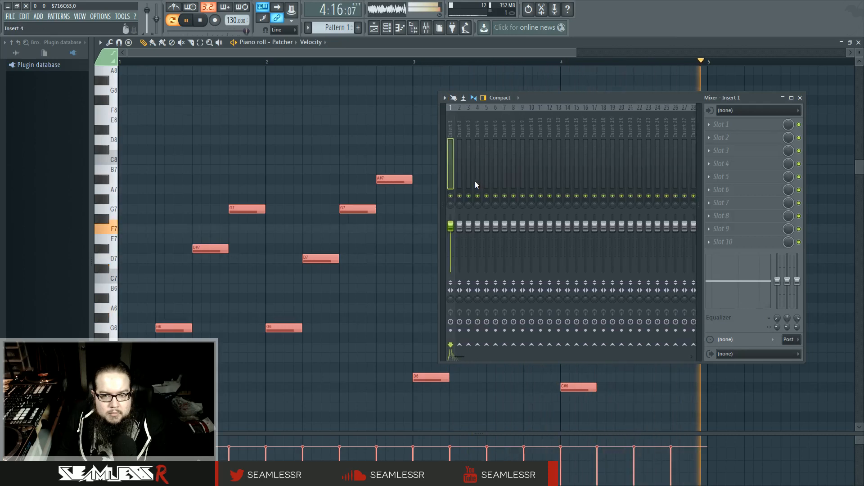
pyautogui.press('space')
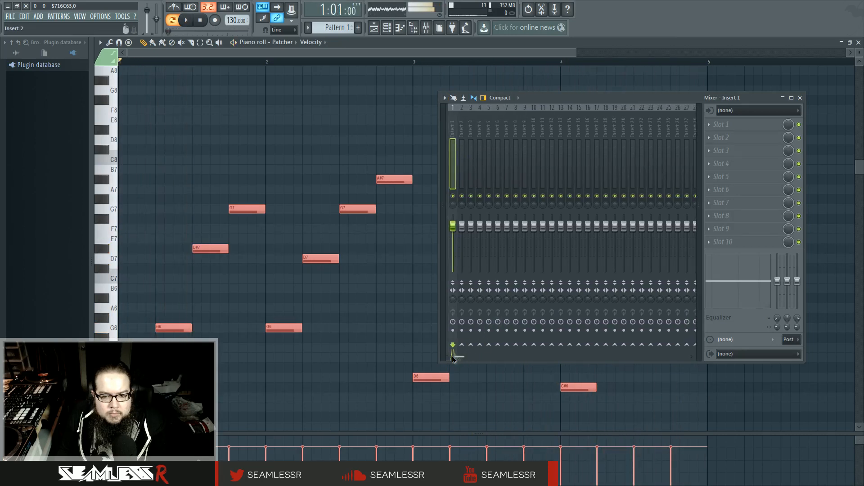
pyautogui.click(442, 253)
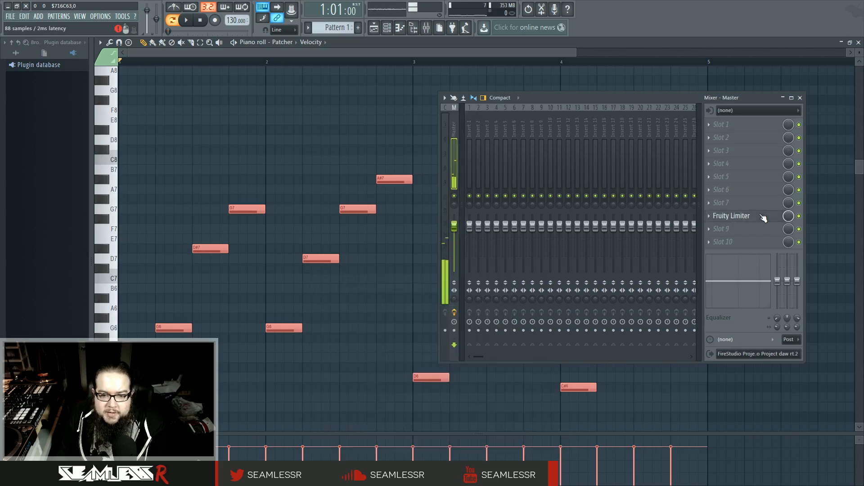
pyautogui.click(762, 217)
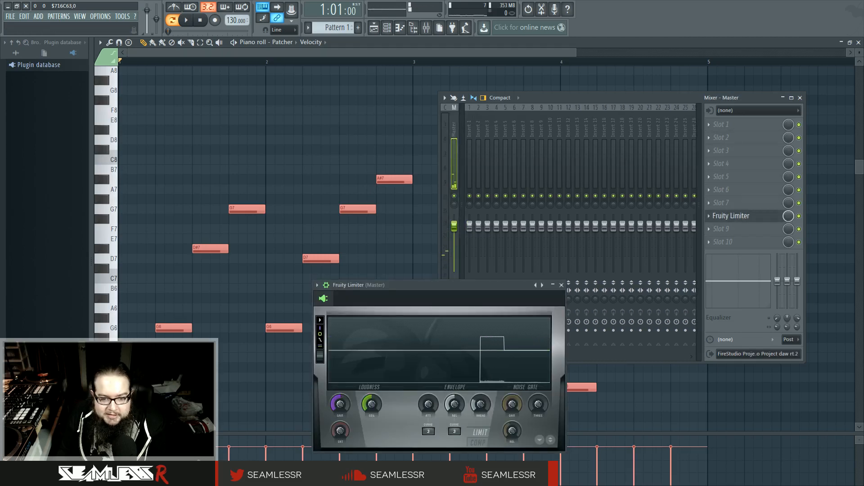
pyautogui.press('space')
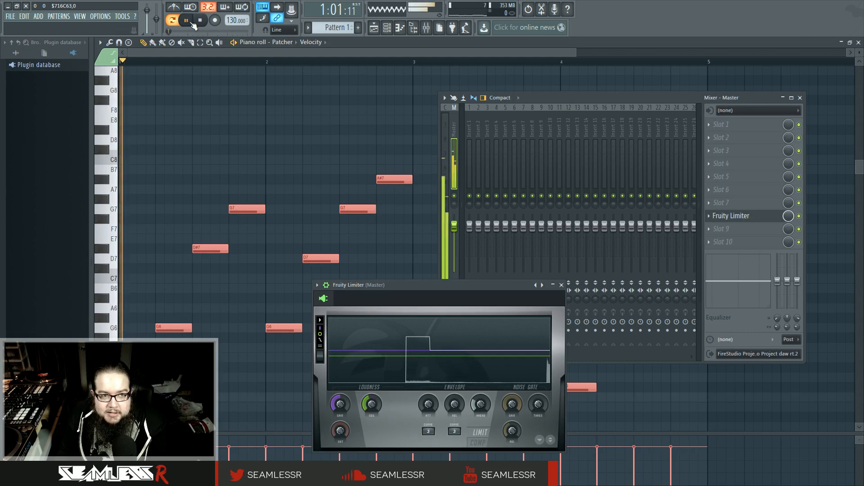
# Step: Bring up the channel rack and reopen the Patcher instrument's editor
pyautogui.press('F6')
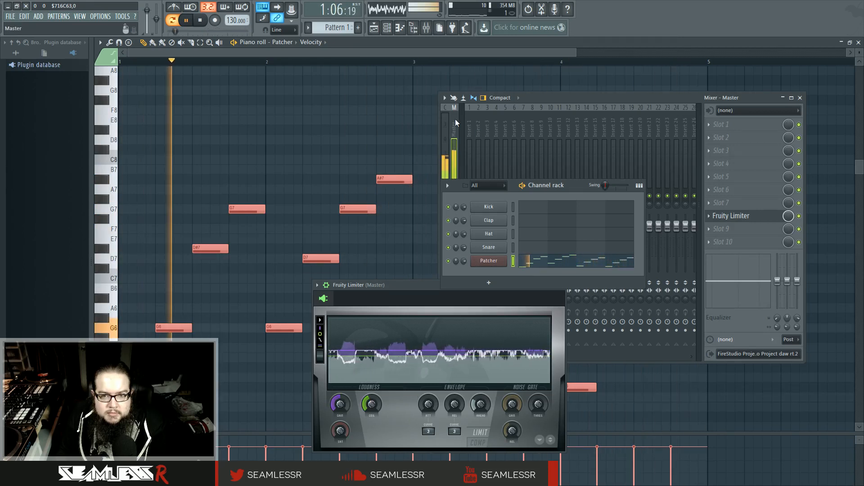
pyautogui.click(489, 261)
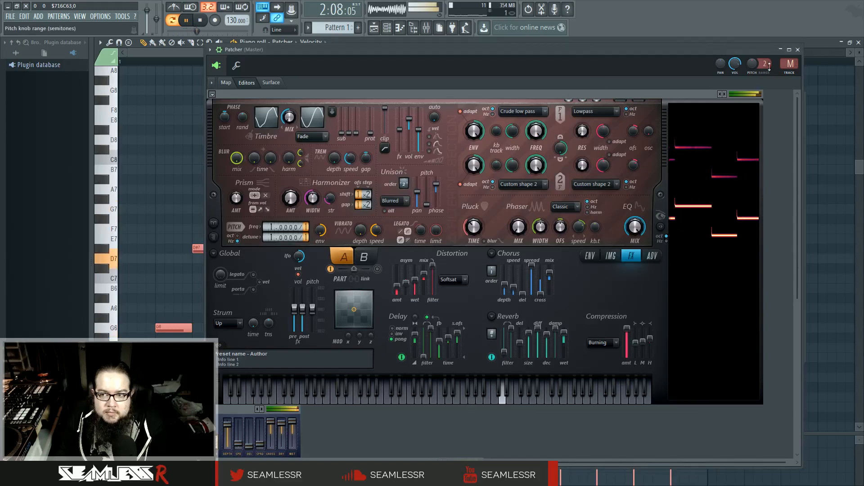
# Step: Route the Patcher instrument to mixer track 2 and lower that track's fader to 81% (-4.4 dB)
pyautogui.moveTo(787, 65); pyautogui.dragTo(787, 60)
pyautogui.doubleClick(787, 64)
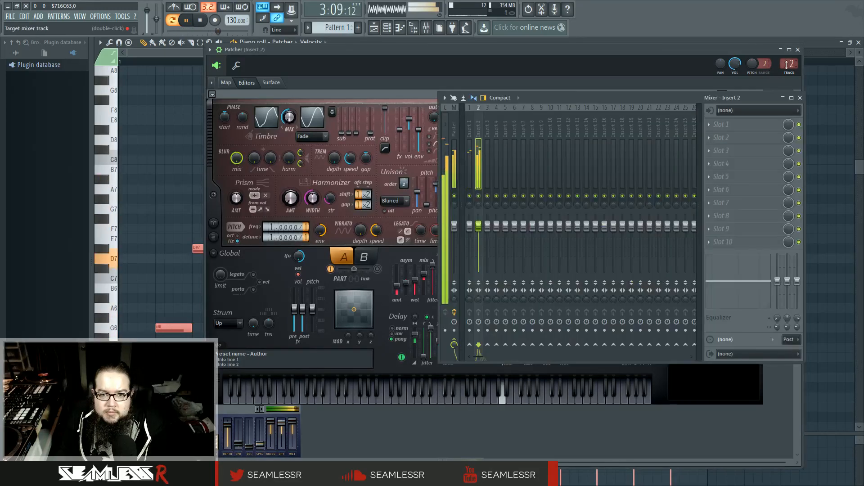
pyautogui.moveTo(486, 229); pyautogui.dragTo(485, 239)
pyautogui.moveTo(482, 237)
pyautogui.mouseDown()
pyautogui.moveTo(484, 244)
pyautogui.moveTo(480, 234)
pyautogui.mouseUp()
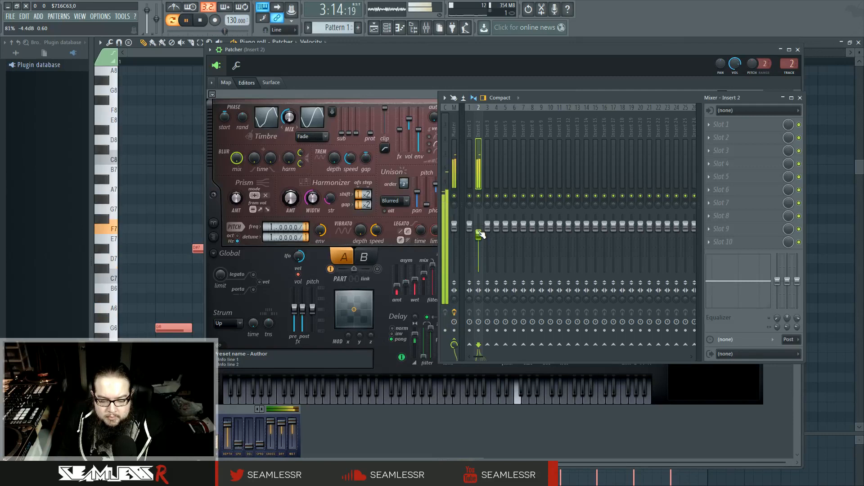
# Step: Reposition the mixer window lower over the Patcher editor and hide the routing cables through its view options
pyautogui.moveTo(568, 90); pyautogui.dragTo(525, 204)
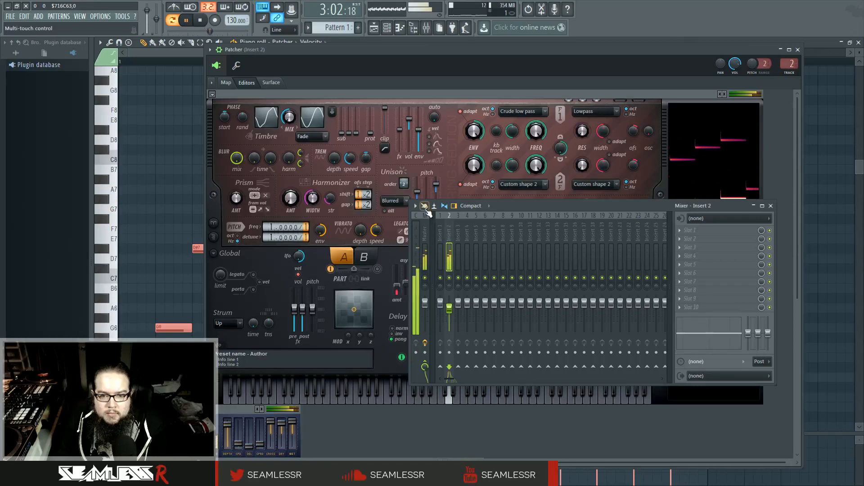
pyautogui.click(415, 206)
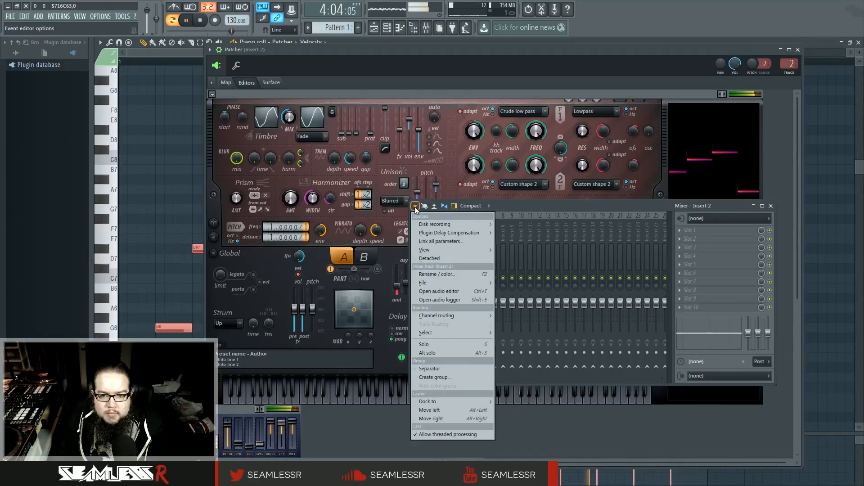
pyautogui.moveTo(440, 251)
pyautogui.click(503, 267)
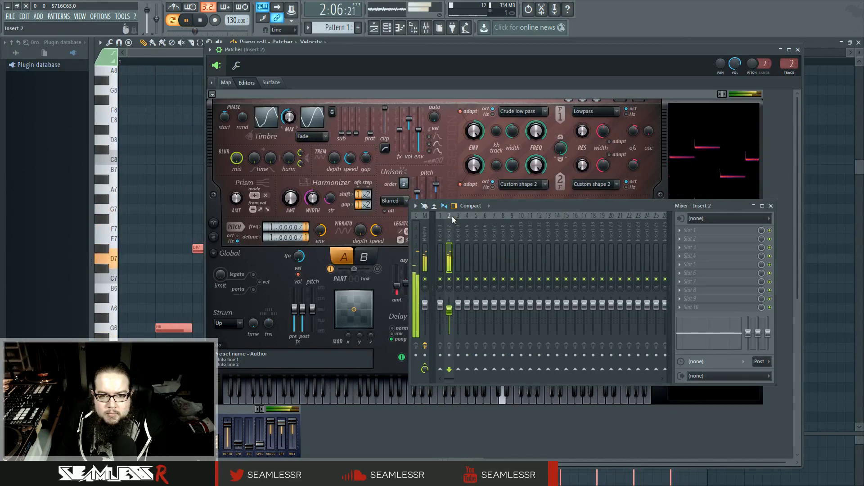
# Step: Examine the send and sidechain routing options from Insert 2, look across the remaining mixer tracks, and stop playback
pyautogui.click(485, 369)
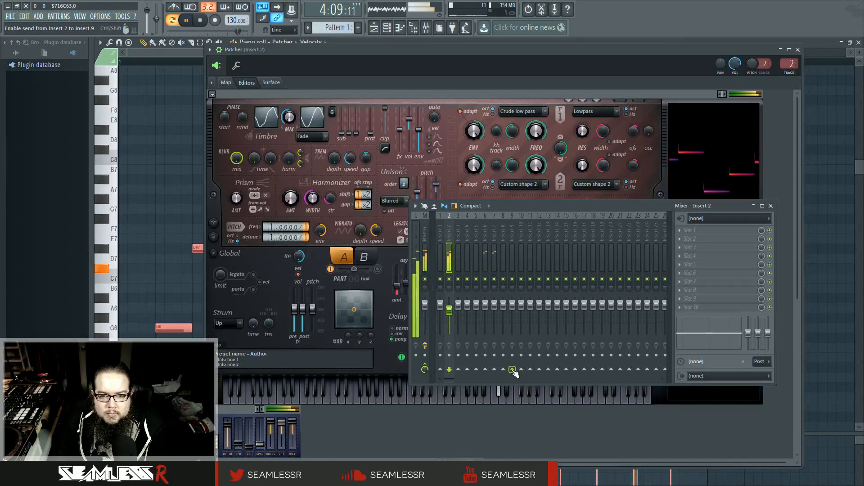
pyautogui.rightClick(495, 369)
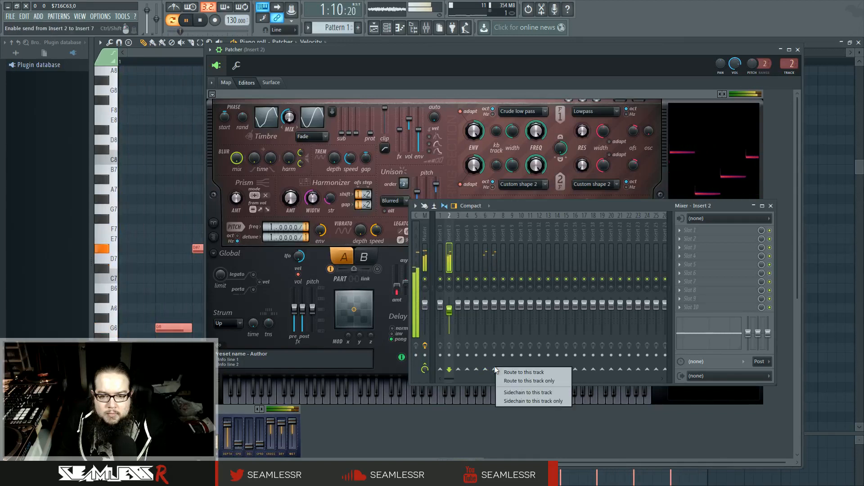
pyautogui.moveTo(484, 378); pyautogui.dragTo(716, 379)
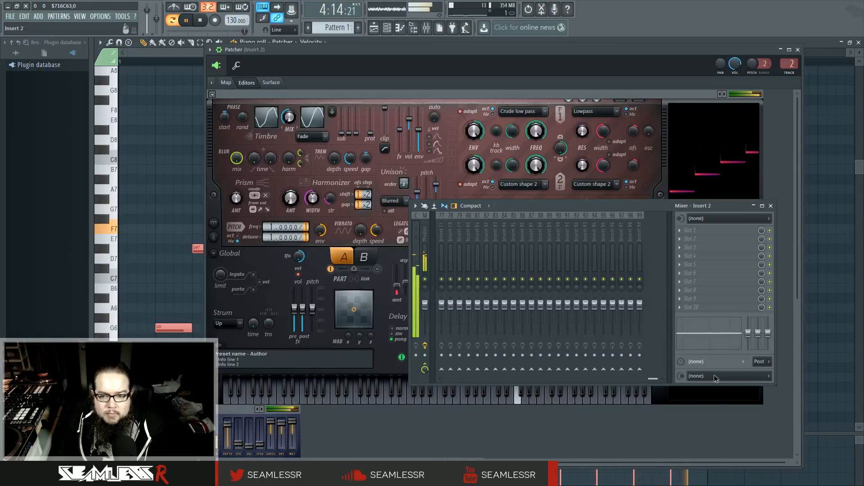
pyautogui.moveTo(652, 379); pyautogui.dragTo(411, 380)
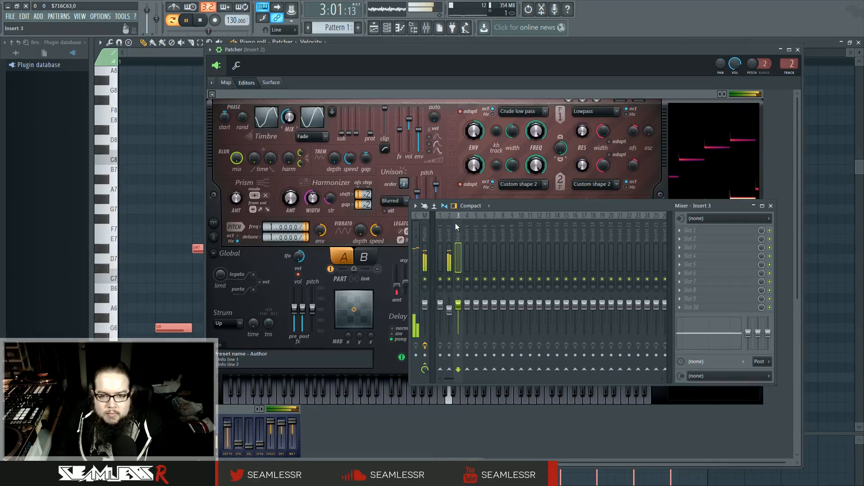
pyautogui.click(199, 20)
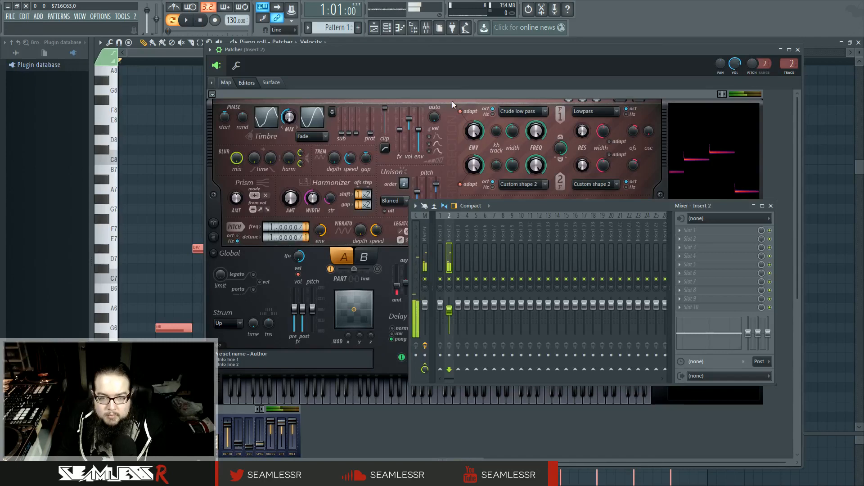
# Step: Hide the playlist, piano roll and Patcher editor, and place the channel rack above the mixer
pyautogui.click(381, 29)
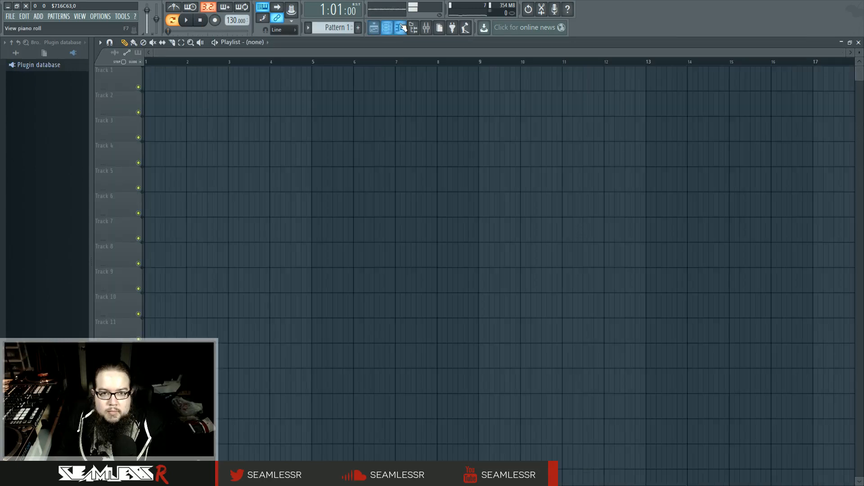
pyautogui.click(388, 28)
pyautogui.click(389, 28)
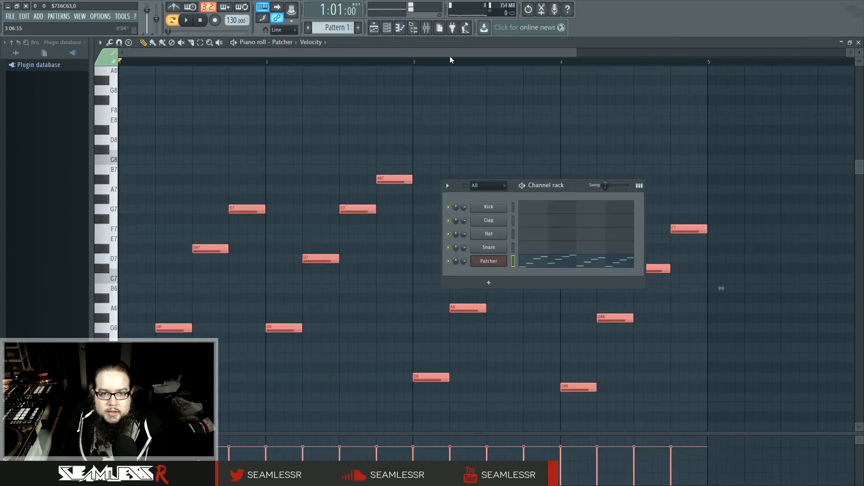
pyautogui.click(401, 29)
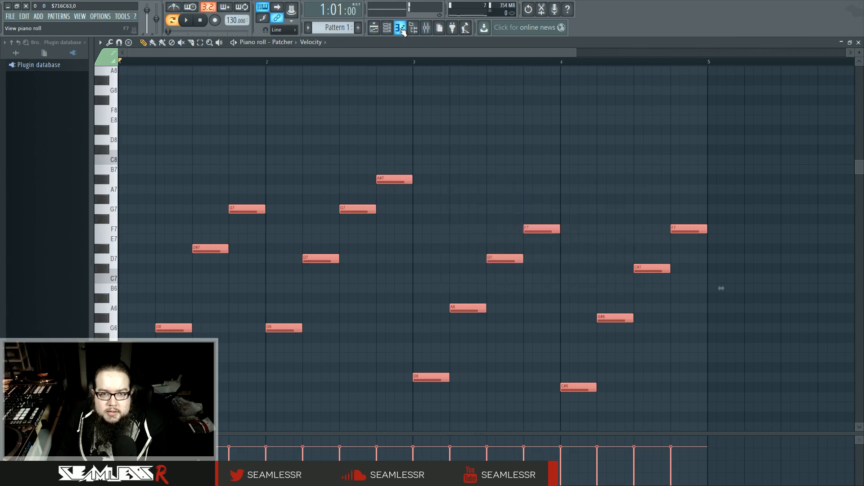
pyautogui.click(374, 28)
pyautogui.click(377, 29)
pyautogui.moveTo(579, 186); pyautogui.dragTo(525, 128)
pyautogui.click(781, 50)
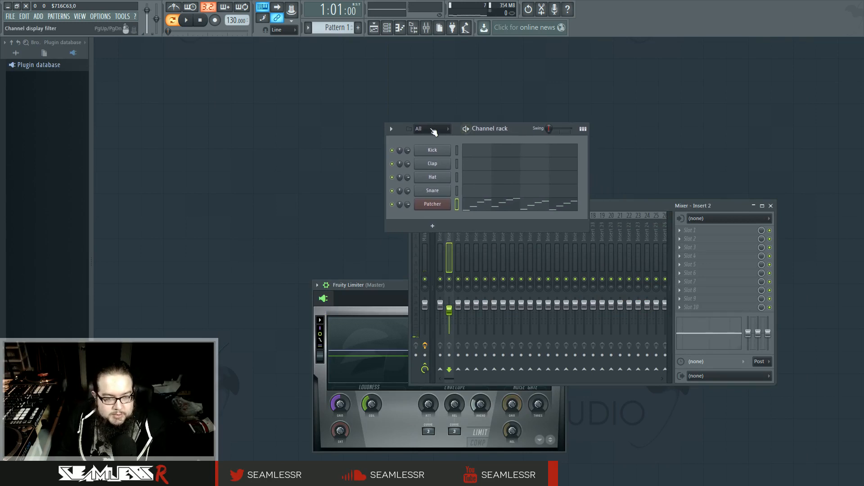
# Step: Browse the Kicks folder of the Drums pack and audition the Grv kick samples up to Grv Kick 26
pyautogui.click(16, 52)
pyautogui.click(25, 211)
pyautogui.click(32, 221)
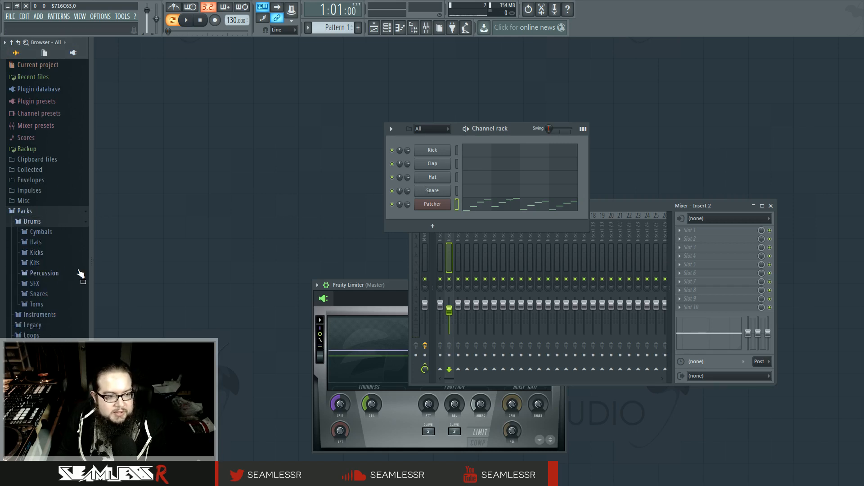
pyautogui.click(58, 255)
pyautogui.click(64, 255)
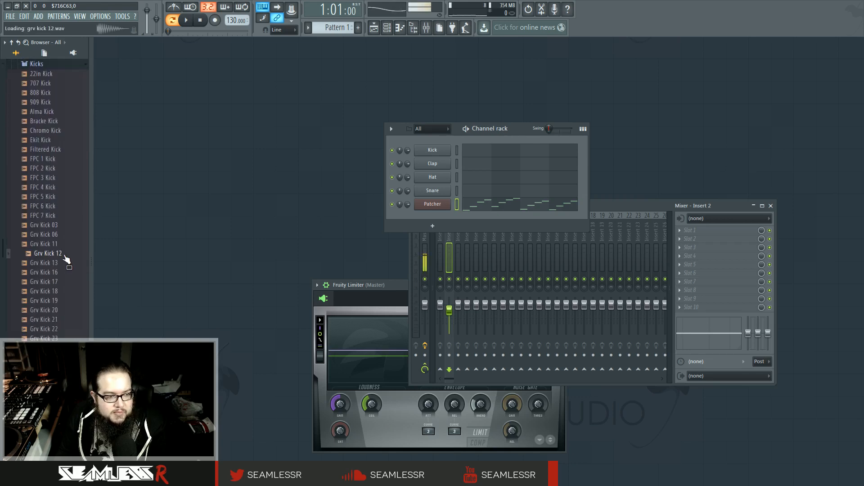
pyautogui.scroll(2, 63, 258)
pyautogui.click(60, 302)
pyautogui.click(60, 284)
pyautogui.click(62, 293)
pyautogui.click(62, 350)
pyautogui.click(61, 379)
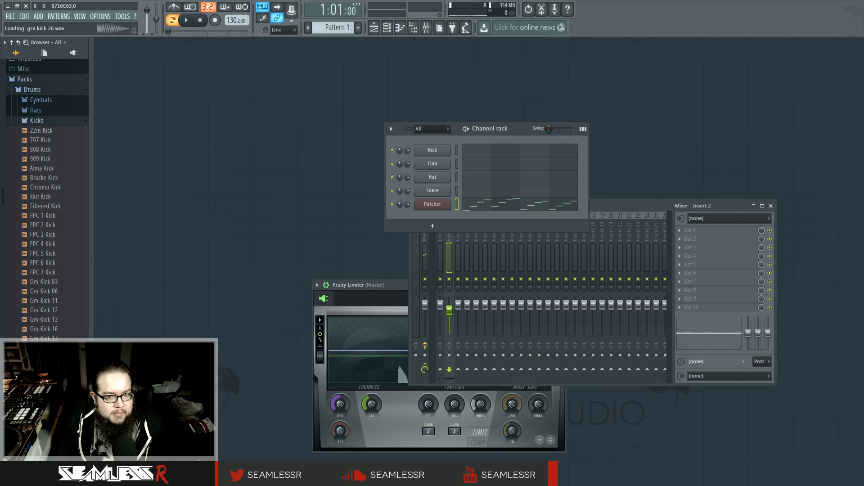
# Step: Select the Kick, Clap, Hat and Snare channels and delete them from the channel rack
pyautogui.moveTo(458, 178); pyautogui.dragTo(460, 152)
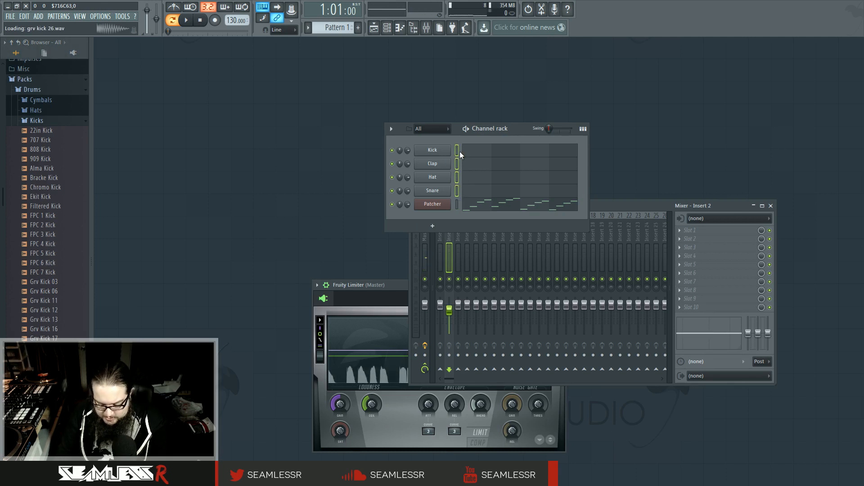
pyautogui.hotkey('alt', 'Delete')
pyautogui.press('Return')
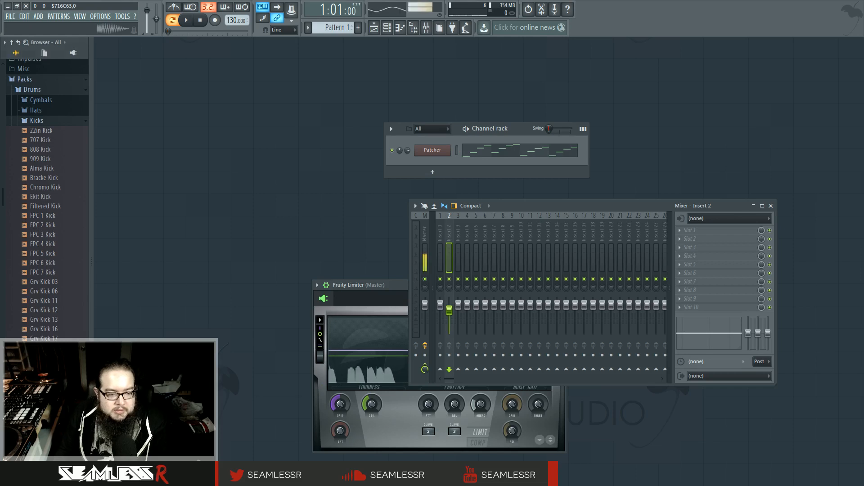
# Step: Add Grv Kick 26 as a new sampler channel and audition its waveform
pyautogui.middleClick(62, 378)
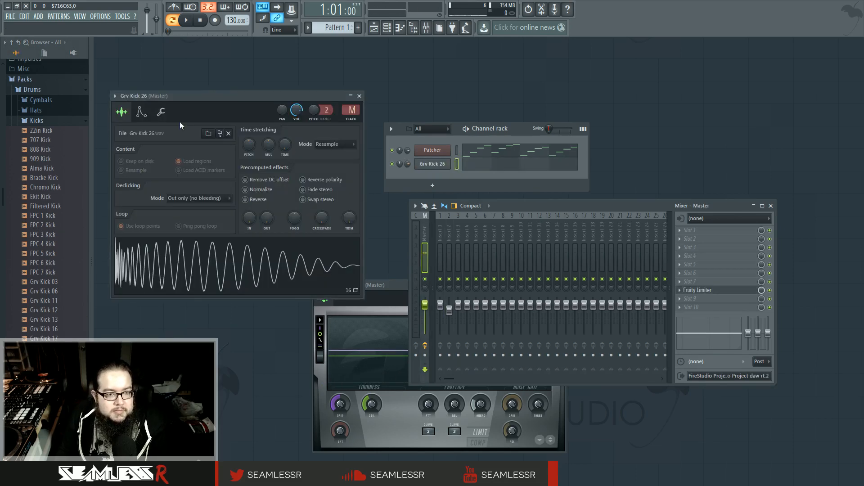
pyautogui.moveTo(215, 98); pyautogui.dragTo(439, 138)
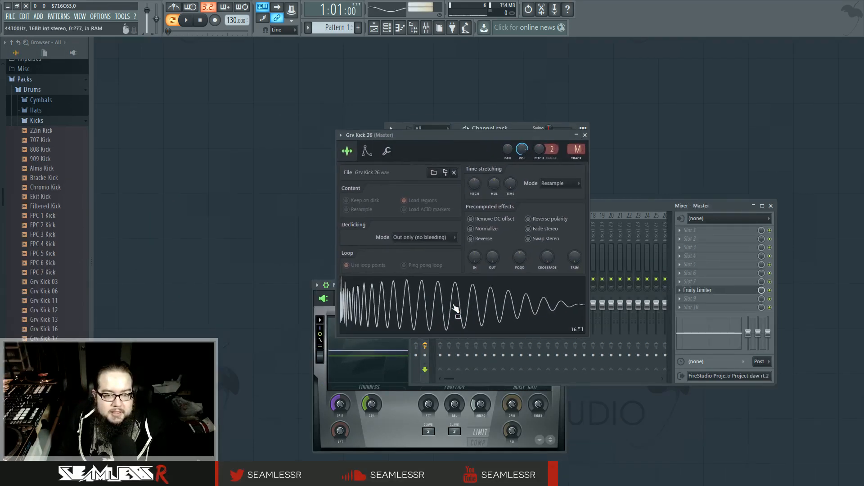
pyautogui.click(458, 307)
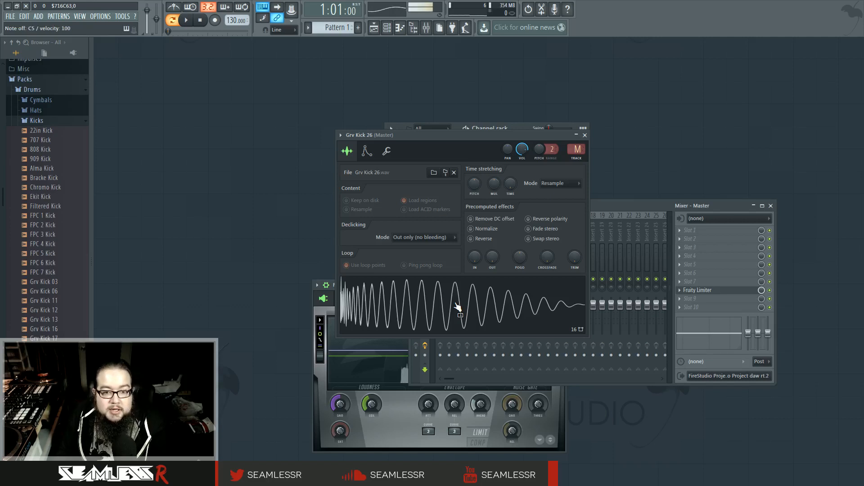
pyautogui.click(458, 309)
# Step: Try the trim and fade-out settings on the Grv Kick 26 sample
pyautogui.moveTo(575, 257); pyautogui.dragTo(574, 249)
pyautogui.moveTo(492, 257); pyautogui.dragTo(492, 265)
pyautogui.moveTo(574, 258); pyautogui.dragTo(574, 293)
pyautogui.press('q')
pyautogui.press('q')
# Step: Apply a slight negative Pogo pitch bend to the kick while auditioning it, and check the time-stretching modes
pyautogui.moveTo(520, 257)
pyautogui.mouseDown()
pyautogui.moveTo(520, 231)
pyautogui.moveTo(520, 265)
pyautogui.mouseUp()
pyautogui.press('q')
pyautogui.press('q')
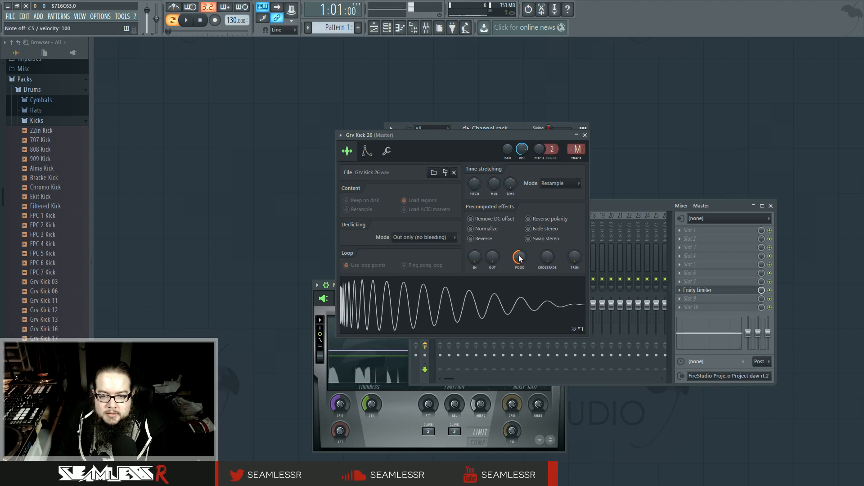
pyautogui.press('q')
pyautogui.moveTo(519, 258); pyautogui.dragTo(520, 253)
pyautogui.press('q')
pyautogui.click(555, 183)
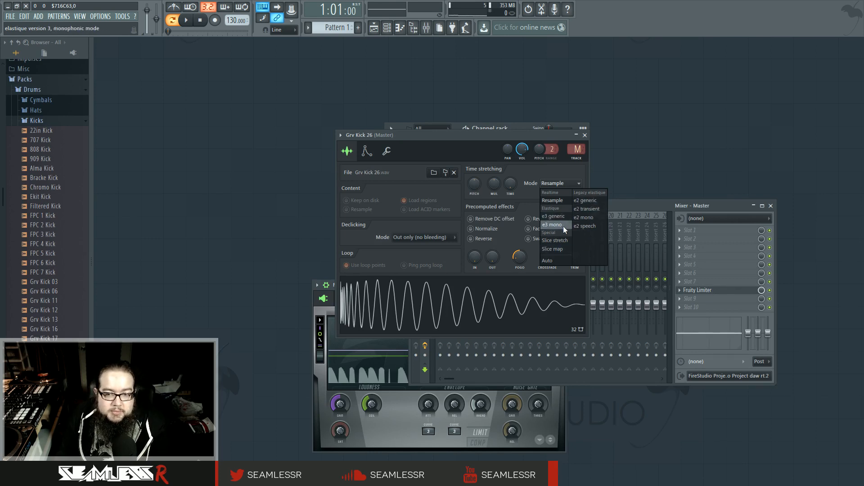
pyautogui.click(613, 204)
# Step: Collapse the Drums pack and look through the drum folders of the Legacy pack
pyautogui.scroll(1, 1, 176)
pyautogui.scroll(3, 18, 162)
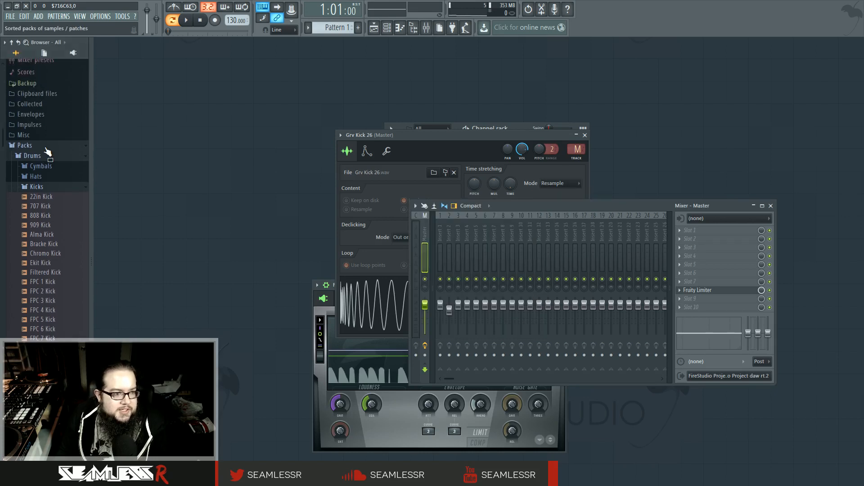
pyautogui.click(21, 156)
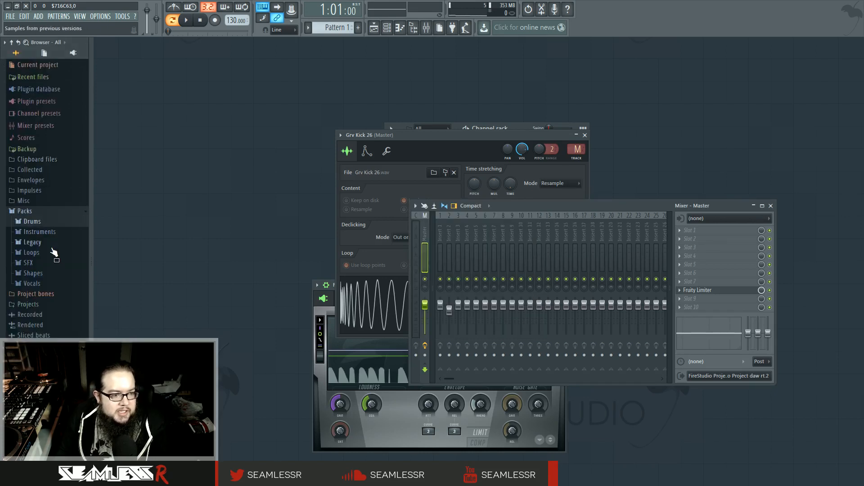
pyautogui.click(52, 246)
pyautogui.click(60, 254)
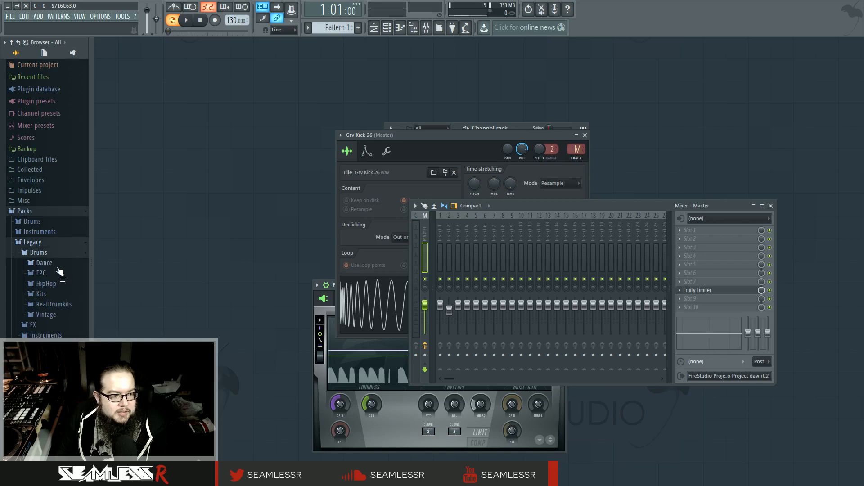
pyautogui.click(54, 252)
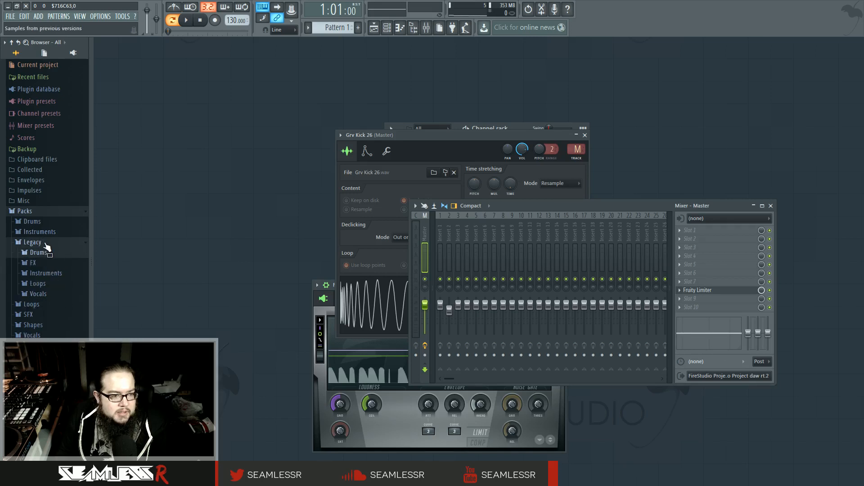
# Step: Audition DL_Drumroom, DL_DudaFunk and DL_Ghost Break in the Legacy Loops folder, and collapse the Legacy pack
pyautogui.click(53, 286)
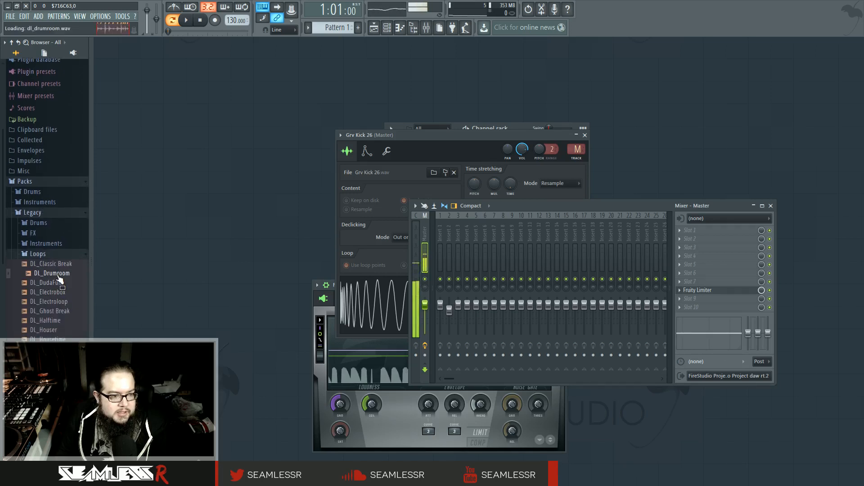
pyautogui.click(66, 273)
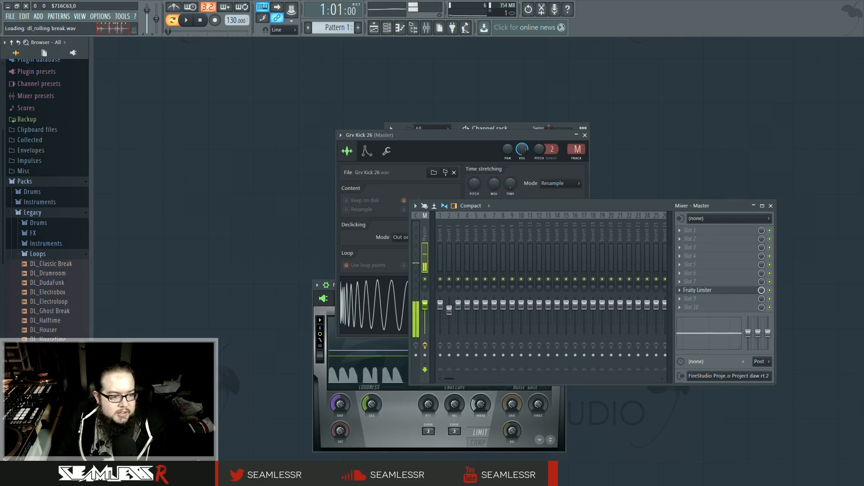
pyautogui.click(59, 284)
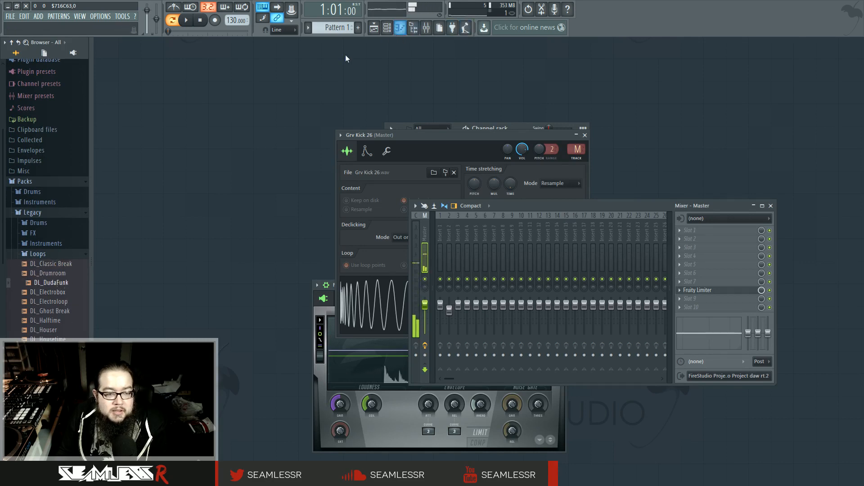
pyautogui.click(58, 311)
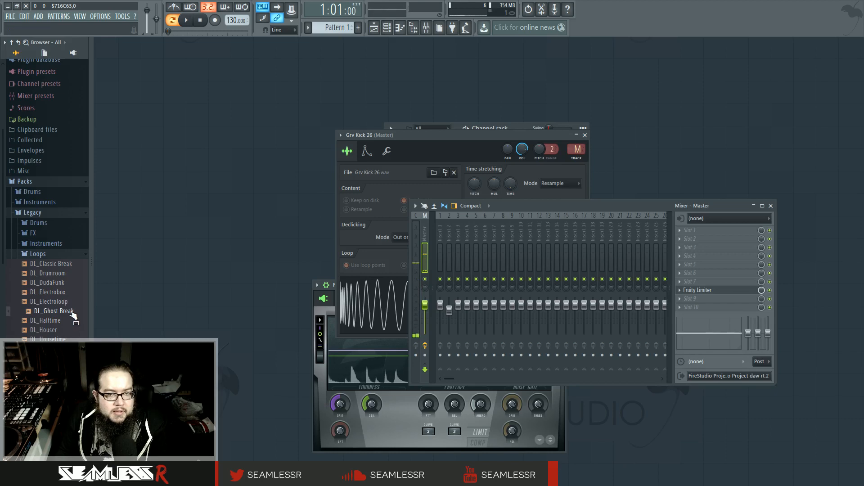
pyautogui.click(399, 36)
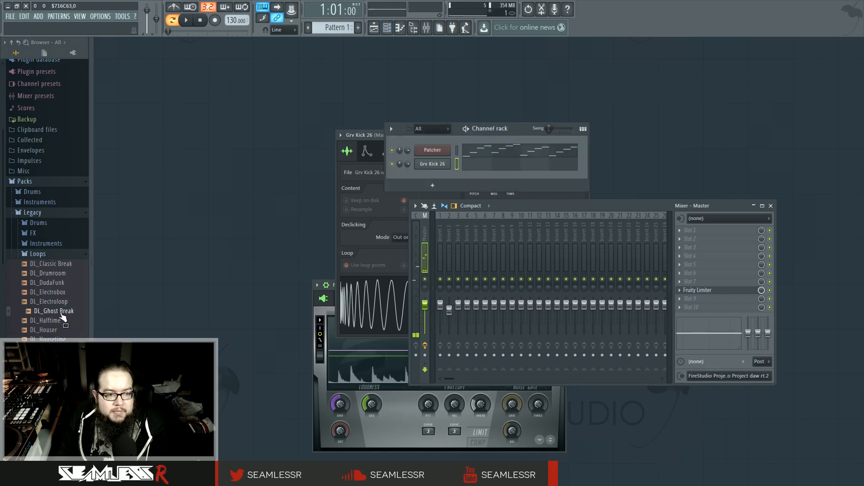
pyautogui.click(45, 254)
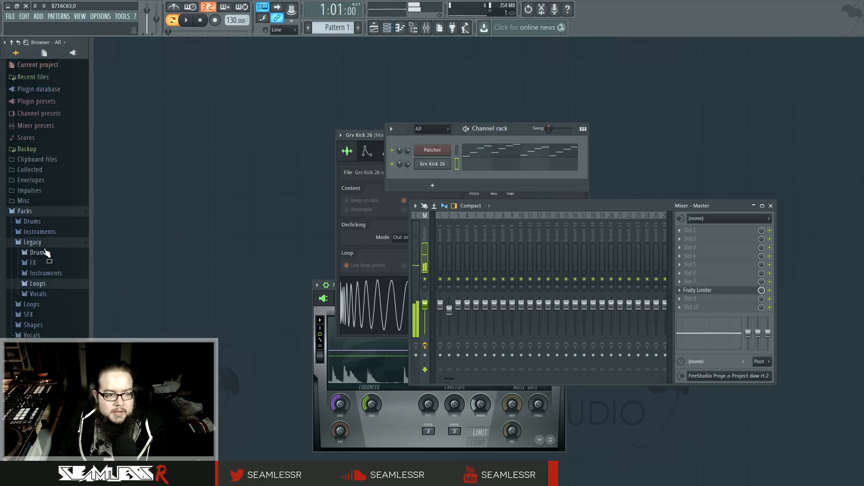
pyautogui.click(45, 244)
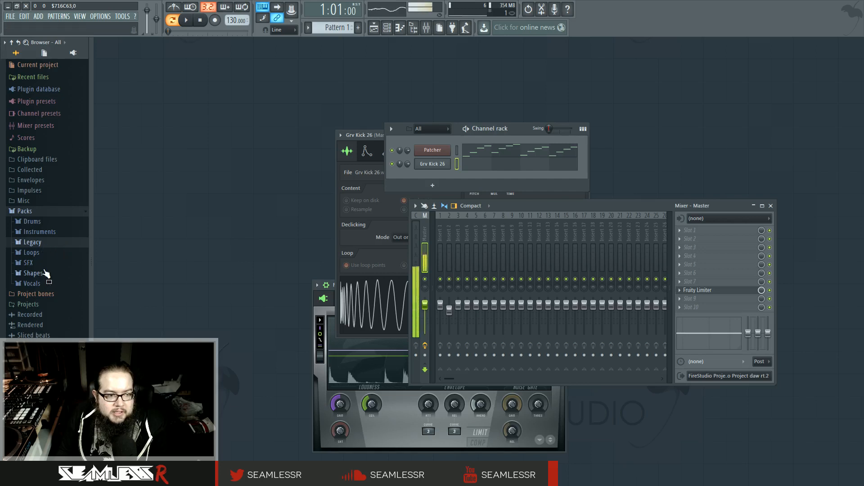
# Step: Expand the Loops pack and audition the DL Buried, DL Broken and DL Breaker loops
pyautogui.click(45, 252)
pyautogui.click(50, 283)
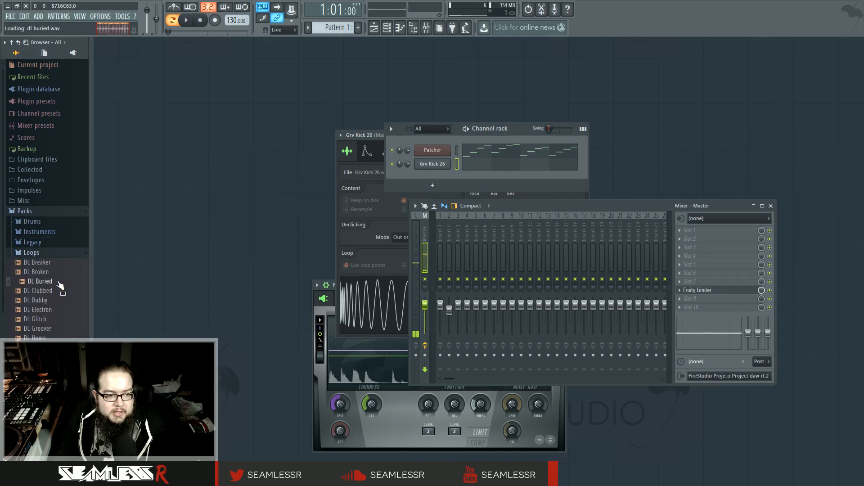
pyautogui.click(52, 272)
pyautogui.click(45, 264)
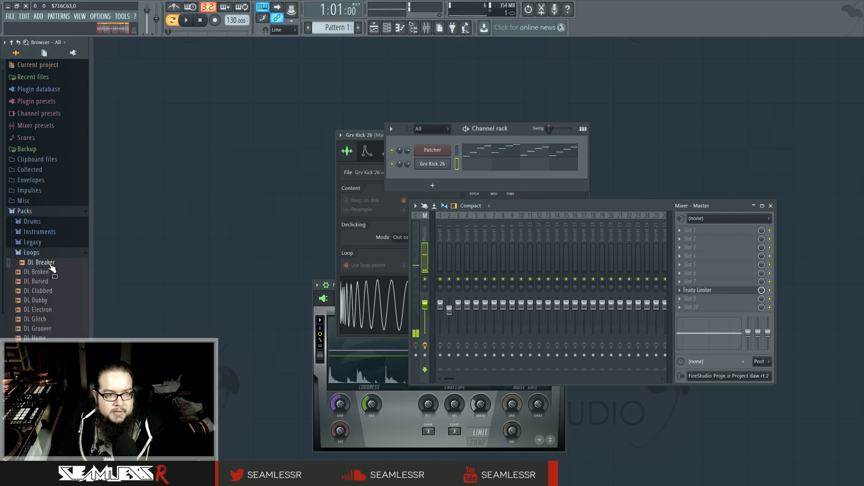
pyautogui.click(374, 28)
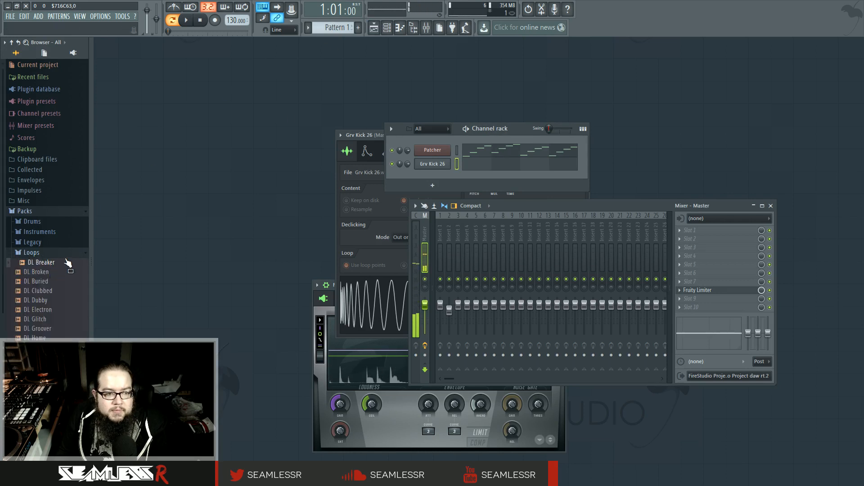
# Step: Load DL Breaker into a new sampler channel and set its time-stretching mode to e3 generic
pyautogui.rightClick(68, 263)
pyautogui.click(104, 271)
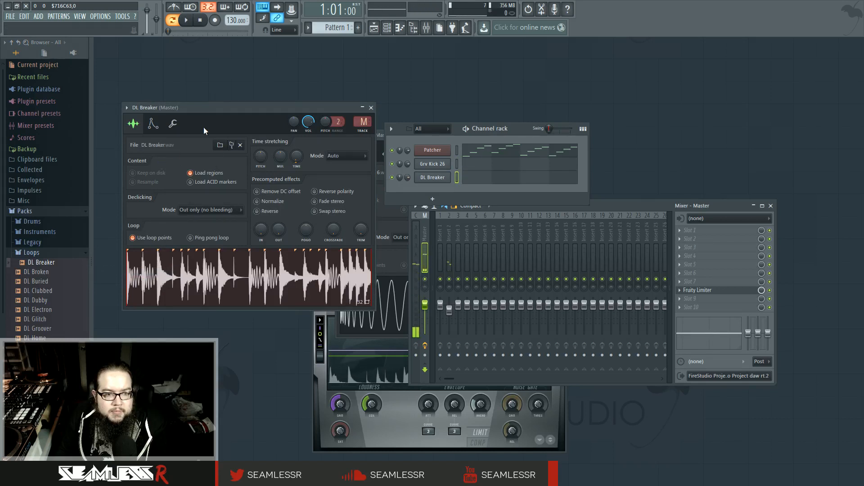
pyautogui.moveTo(218, 113); pyautogui.dragTo(372, 137)
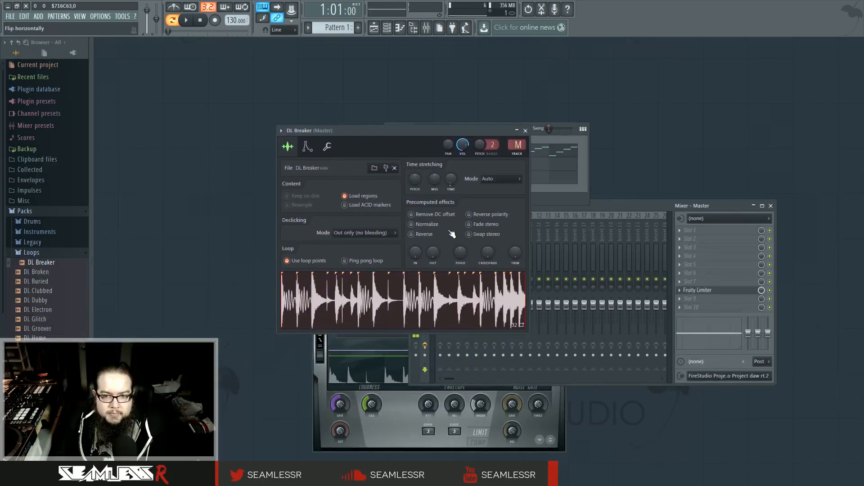
pyautogui.click(500, 179)
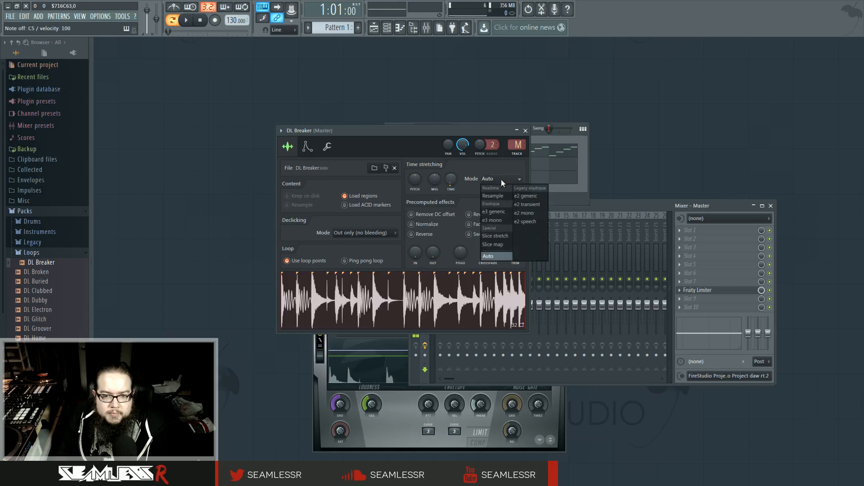
pyautogui.click(506, 211)
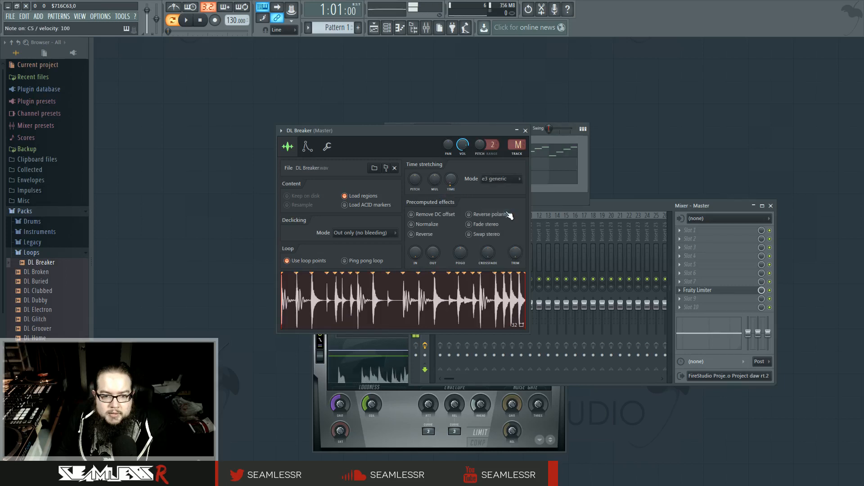
# Step: Try different stretch times and a raised pitch shift on the DL Breaker loop while auditioning it
pyautogui.moveTo(451, 179); pyautogui.dragTo(451, 173)
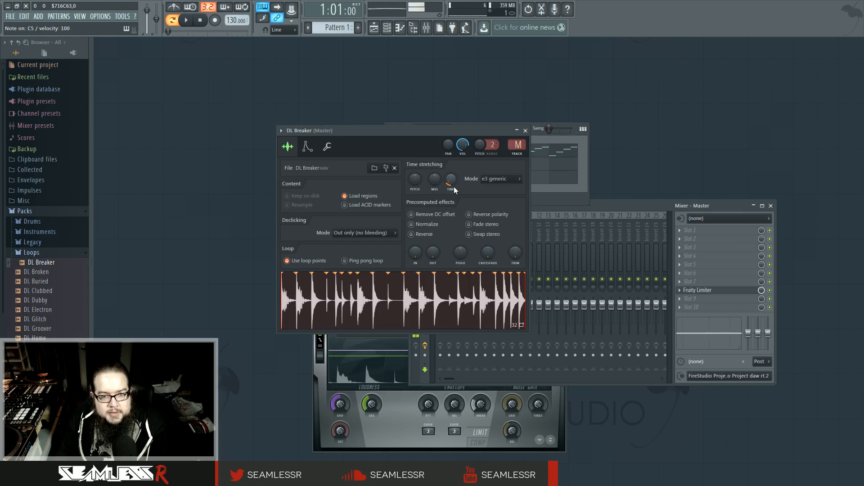
pyautogui.moveTo(453, 191); pyautogui.dragTo(453, 188)
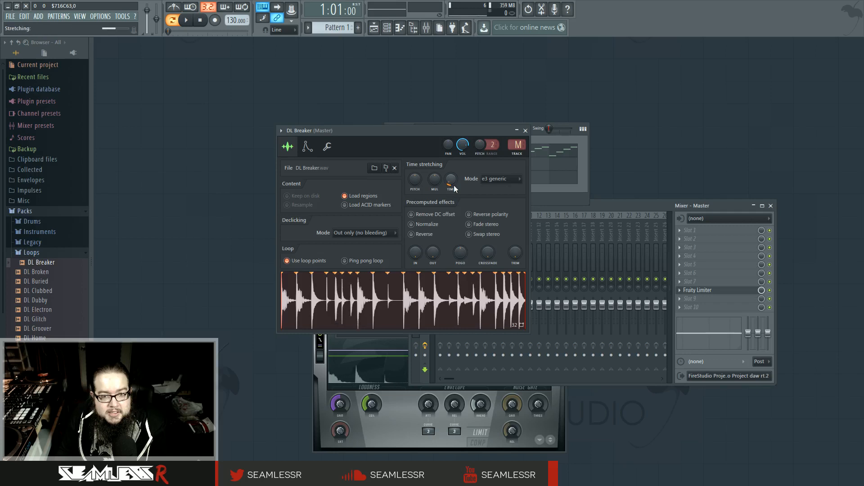
pyautogui.press('q')
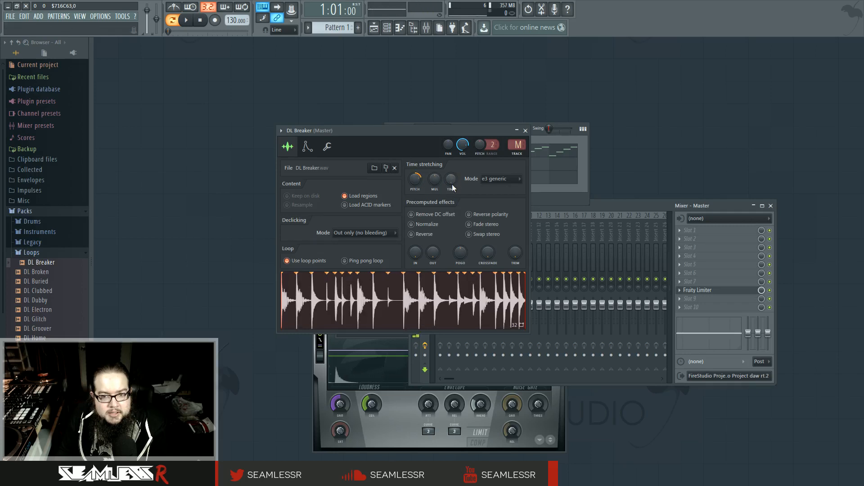
pyautogui.moveTo(451, 183); pyautogui.dragTo(455, 187)
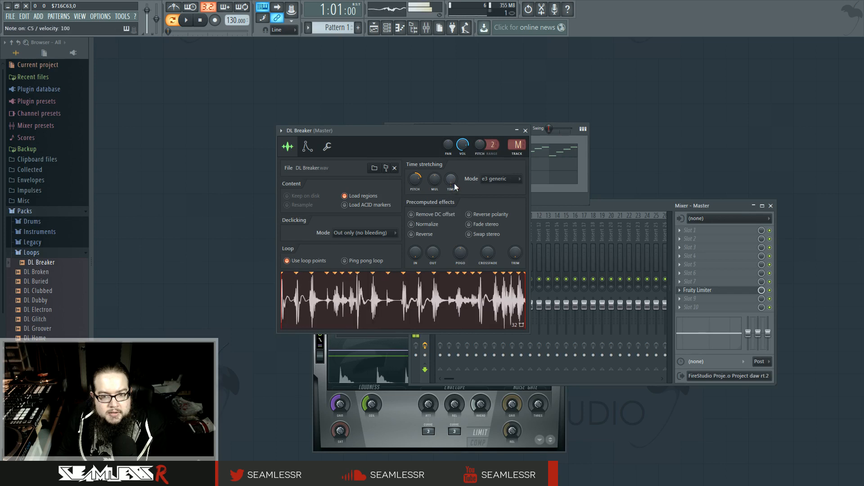
pyautogui.moveTo(453, 185); pyautogui.dragTo(454, 191)
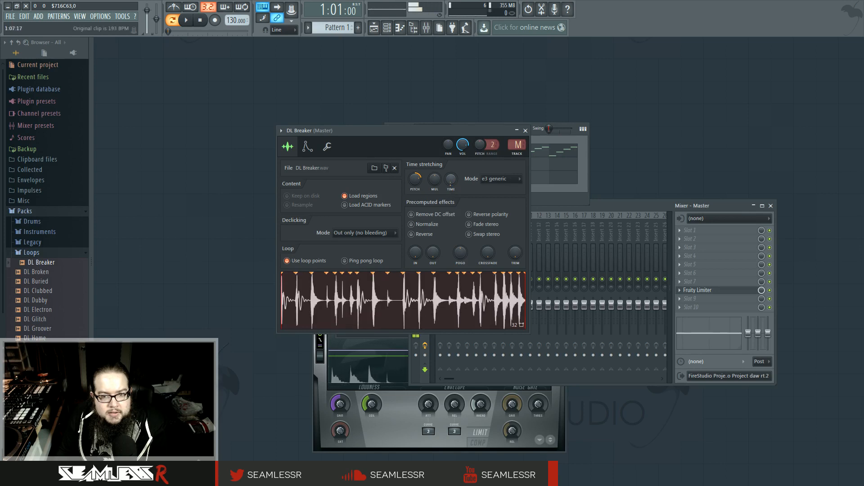
# Step: Switch the loop's stretching mode to e3 mono, reset the pitch shift and try a different stretch time
pyautogui.click(511, 180)
pyautogui.click(506, 219)
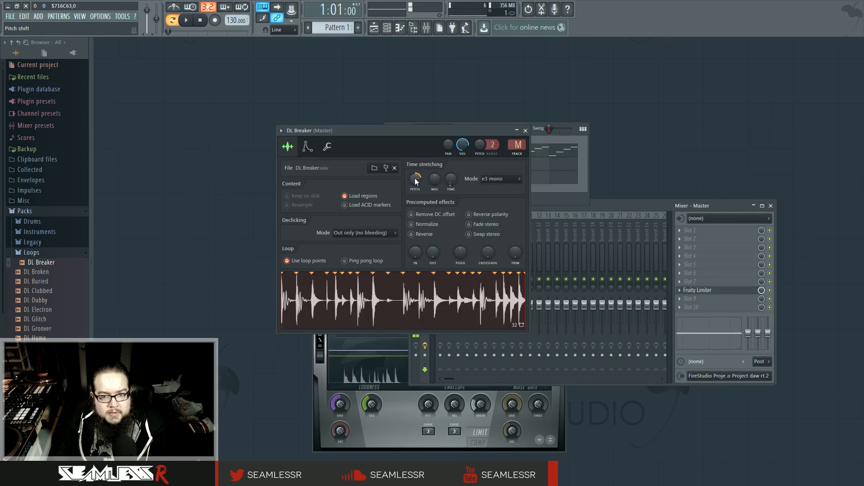
pyautogui.moveTo(415, 179); pyautogui.dragTo(451, 178)
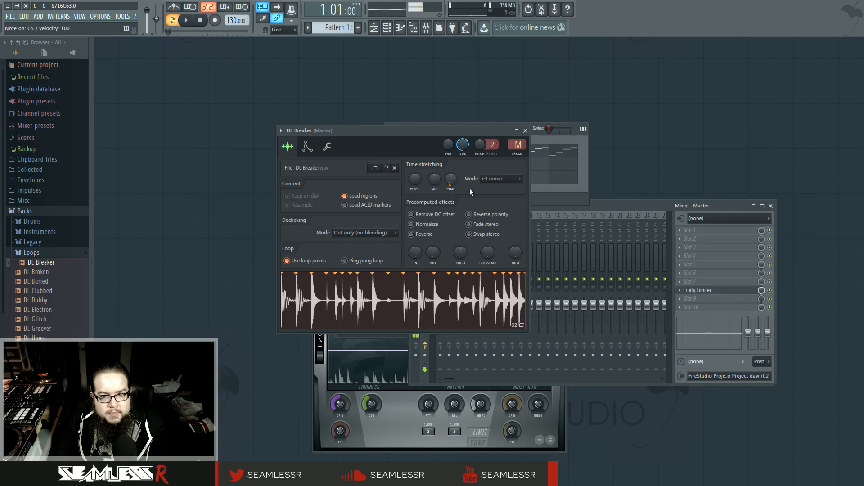
# Step: Return the stretching mode to e3 generic and audition the loop at longer stretch times, up to 10:00:00
pyautogui.click(505, 180)
pyautogui.click(504, 216)
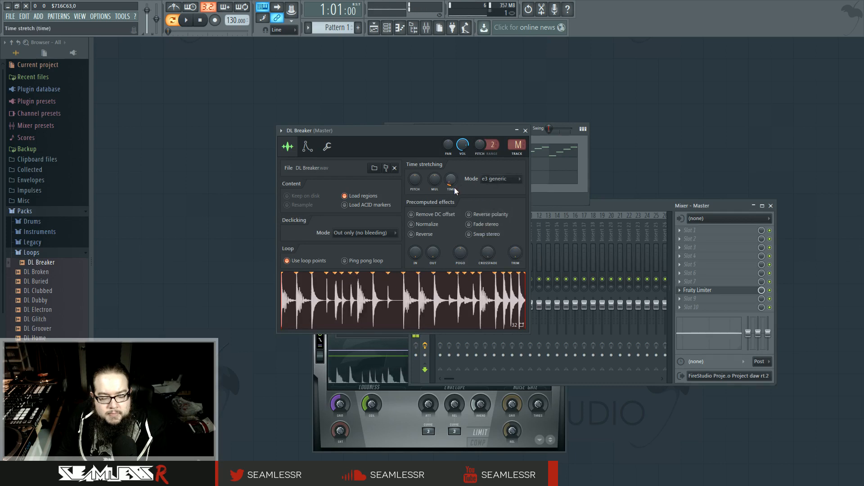
pyautogui.press('z')
pyautogui.moveTo(452, 186); pyautogui.dragTo(453, 181)
pyautogui.press('z')
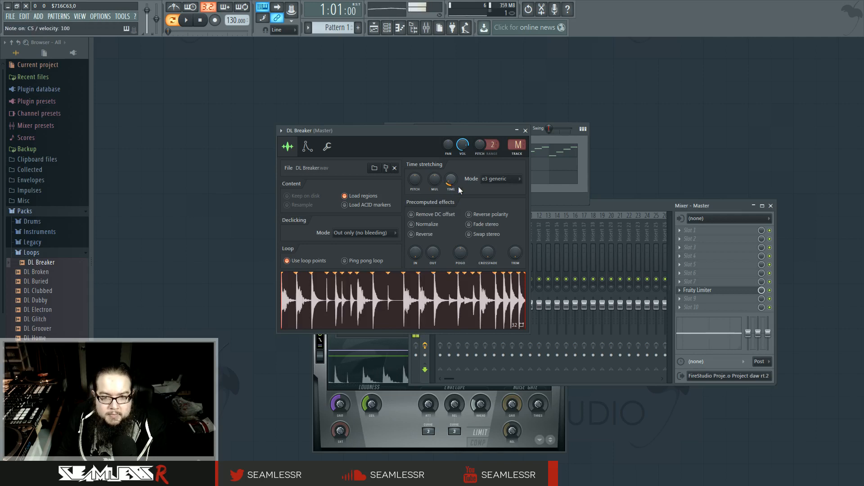
pyautogui.moveTo(451, 181); pyautogui.dragTo(451, 180)
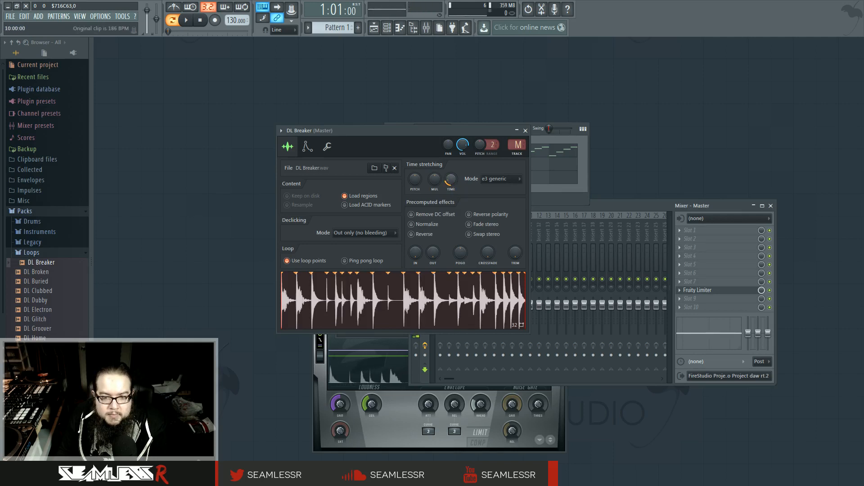
pyautogui.press('z')
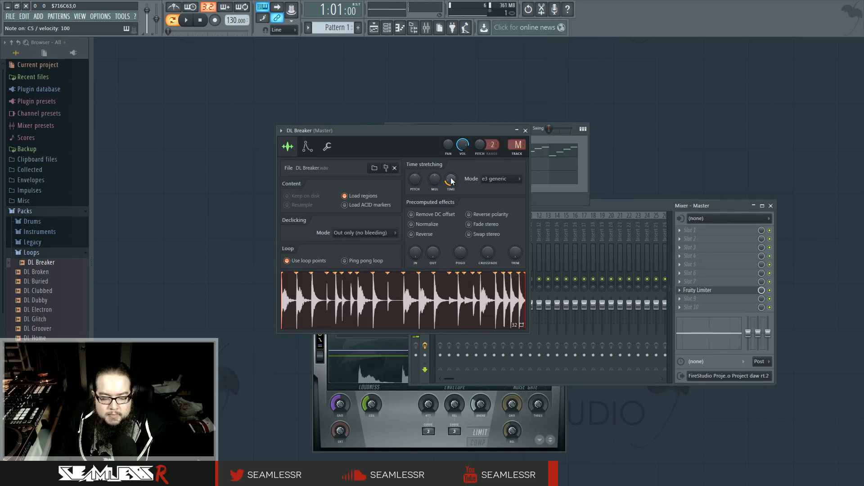
# Step: Set the stretching mode to Resample, audition the loop with lowered time multipliers, and reset the multiplier
pyautogui.click(506, 180)
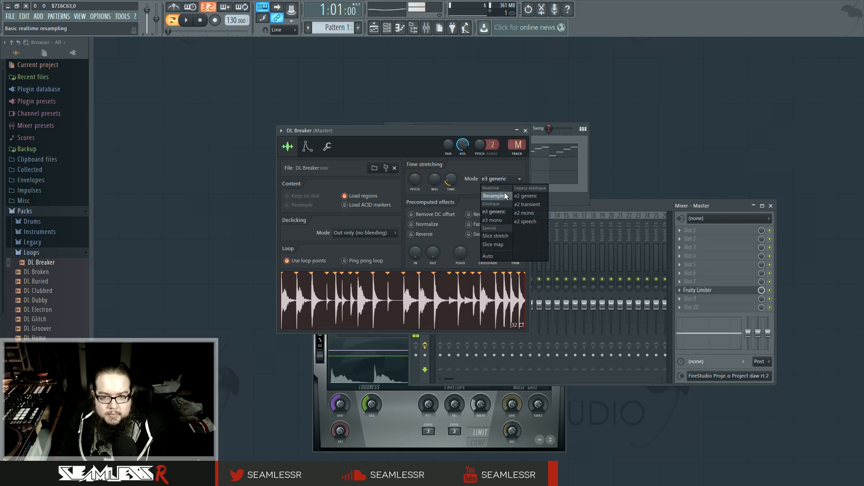
pyautogui.click(504, 195)
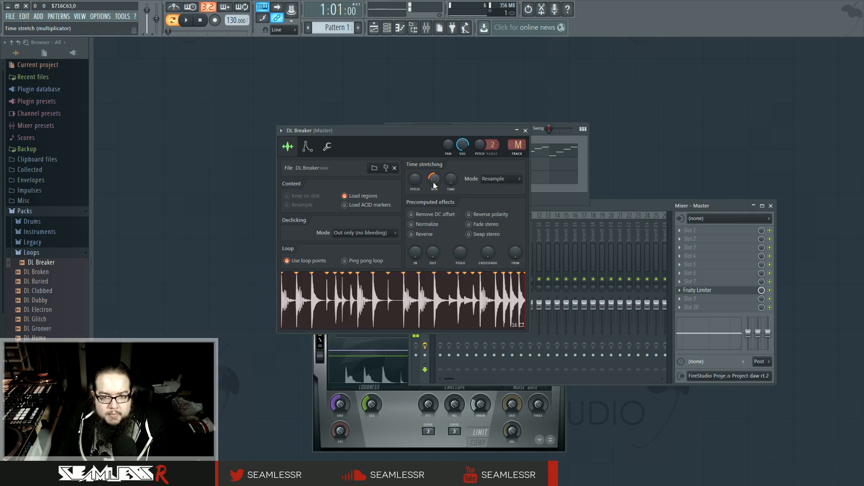
pyautogui.moveTo(435, 184); pyautogui.dragTo(436, 196)
pyautogui.press('z')
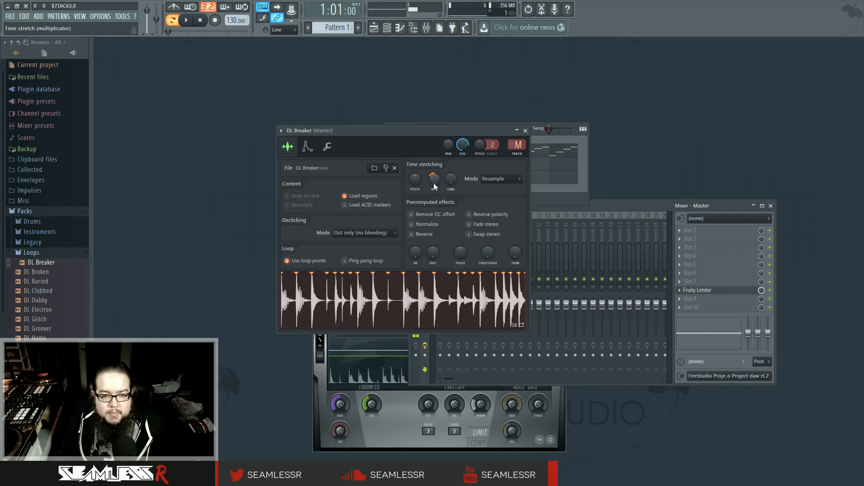
pyautogui.keyDown('alt'); pyautogui.click(434, 183); pyautogui.keyUp('alt')
pyautogui.press('z')
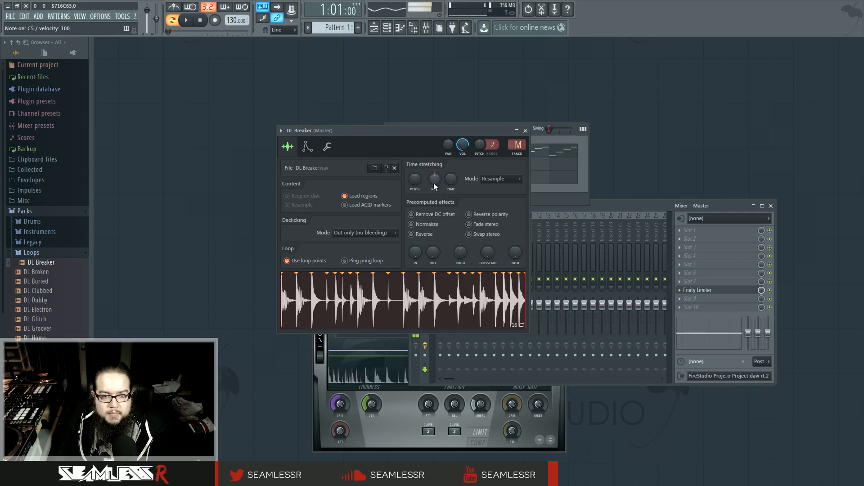
# Step: Play the DL Breaker loop at several different notes in Resample mode
pyautogui.press('z')
pyautogui.press('x')
pyautogui.press('c')
pyautogui.press('z')
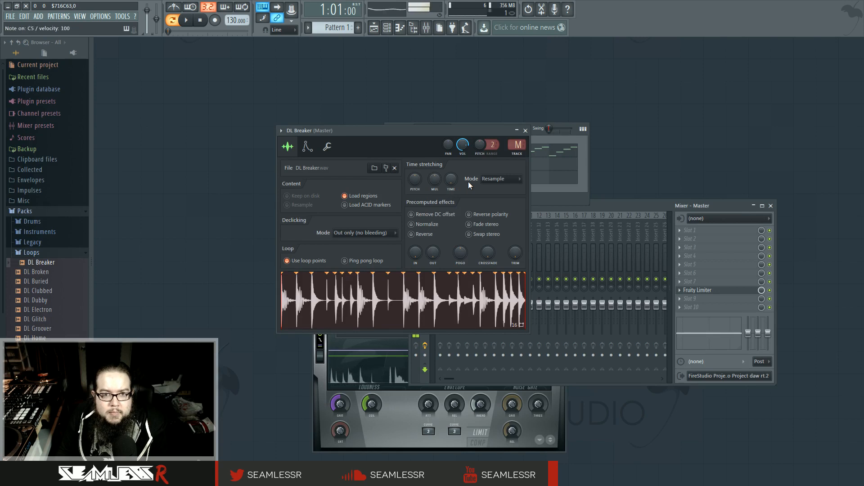
pyautogui.press('z')
pyautogui.press('z')
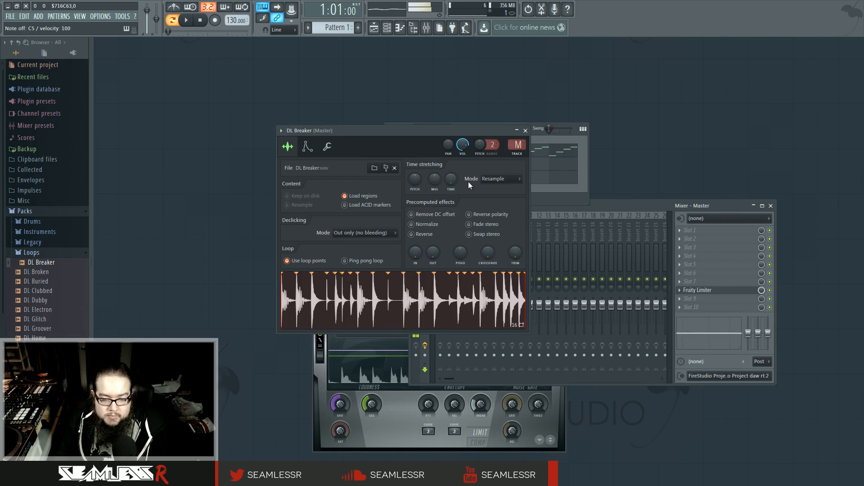
# Step: Set the stretching mode to e2 mono and audition the loop with a lowered pitch shift and default stretch time
pyautogui.click(502, 180)
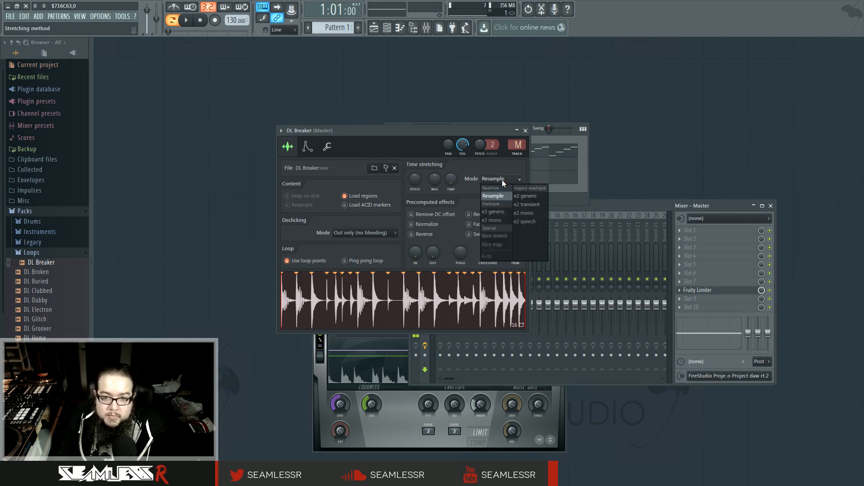
pyautogui.click(533, 212)
pyautogui.moveTo(452, 184); pyautogui.dragTo(417, 171)
pyautogui.keyDown('alt'); pyautogui.click(449, 180); pyautogui.keyUp('alt')
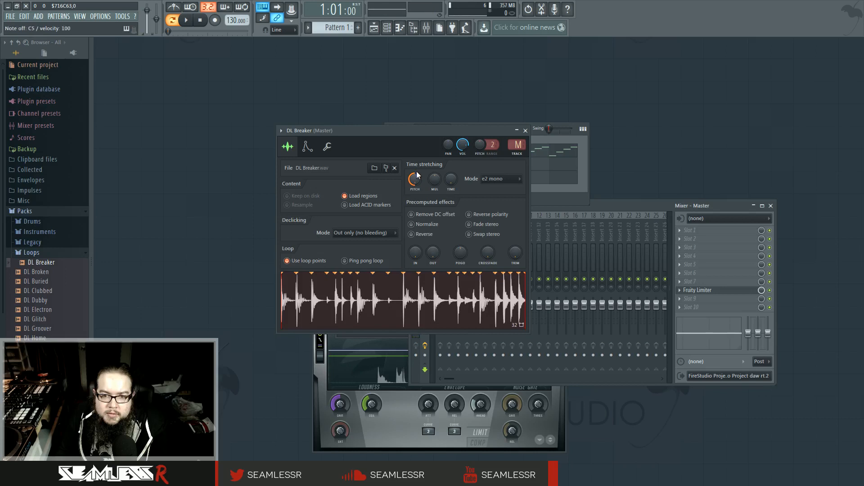
# Step: Compare the pitched-down loop in the e3 mono and e3 generic stretching modes
pyautogui.click(492, 180)
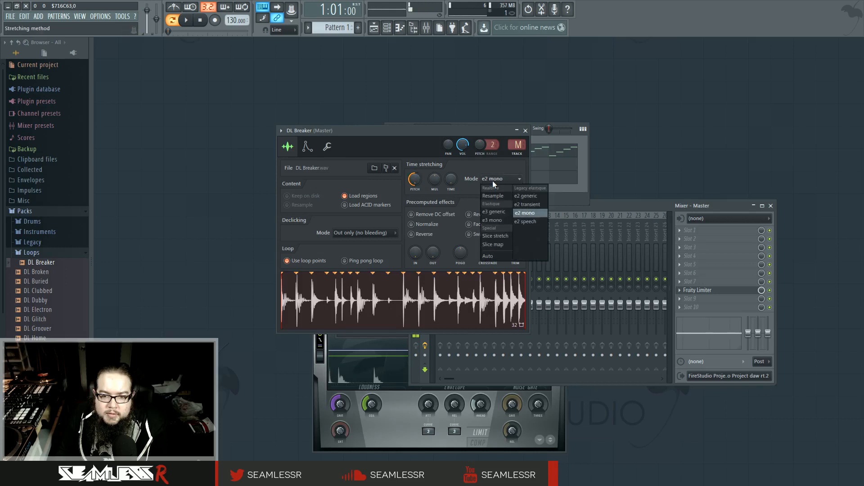
pyautogui.click(502, 219)
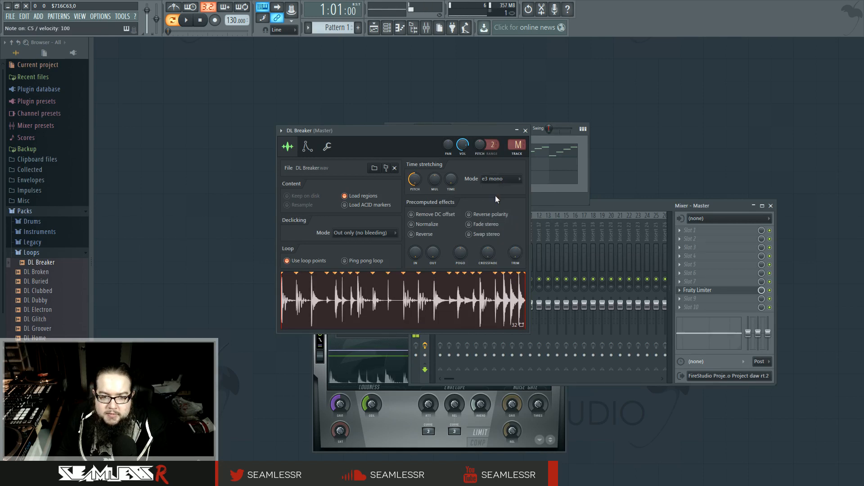
pyautogui.click(498, 178)
pyautogui.click(507, 214)
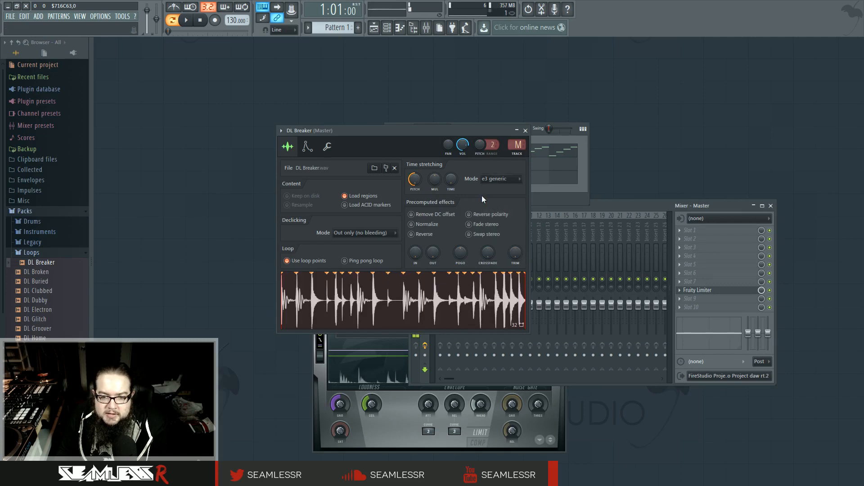
# Step: Reset the loop's pitch shift, try a longer stretch time, and reset the stretch time
pyautogui.keyDown('alt'); pyautogui.click(413, 180); pyautogui.keyUp('alt')
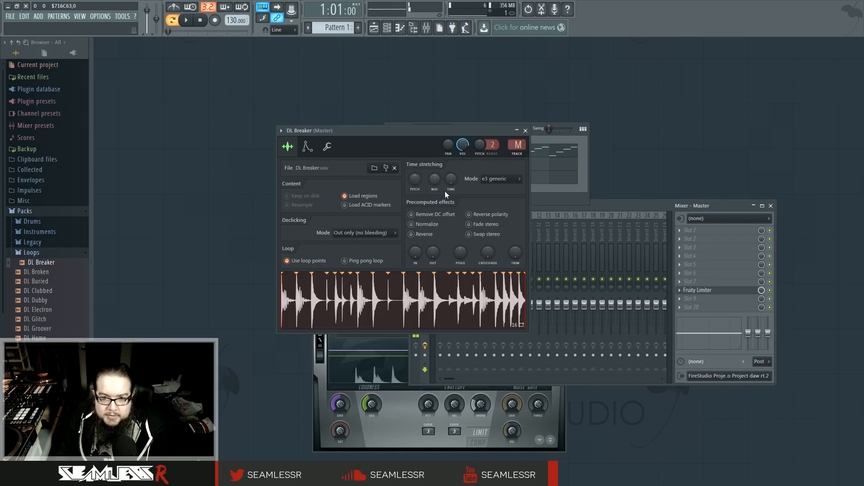
pyautogui.scroll(3, 450, 184)
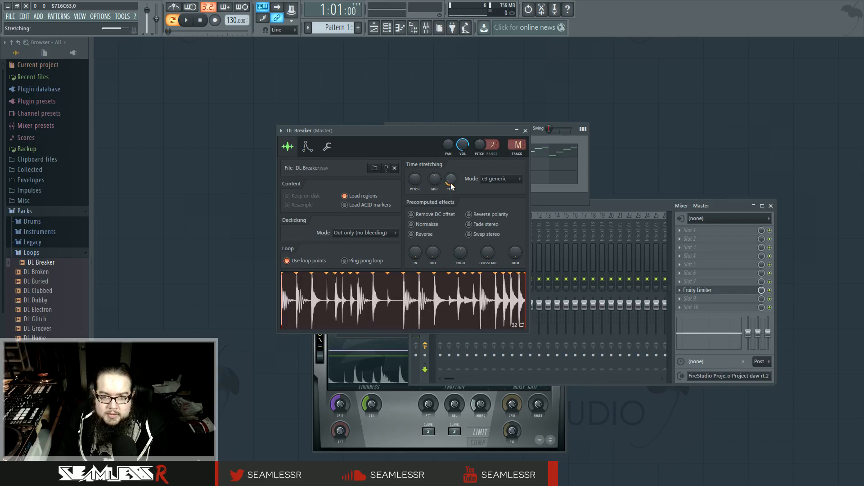
pyautogui.keyDown('alt'); pyautogui.click(450, 182); pyautogui.keyUp('alt')
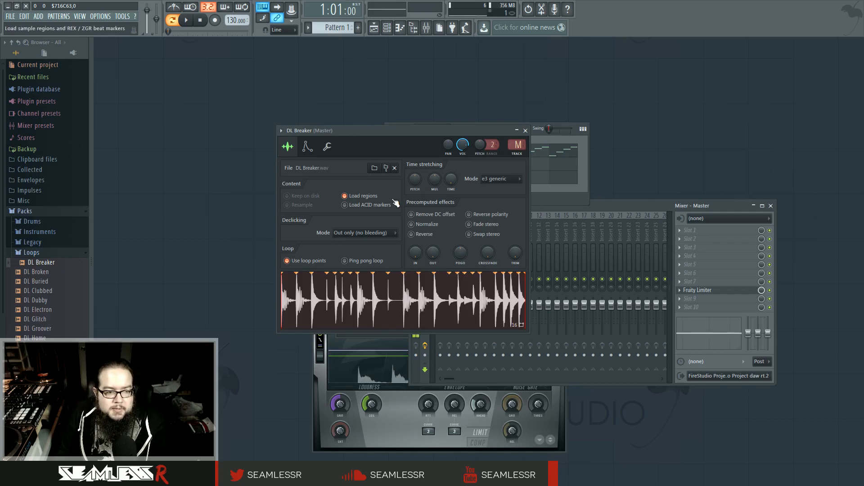
# Step: Collapse the Loops pack, close the DL Breaker sampler window and delete the DL Breaker channel
pyautogui.click(31, 253)
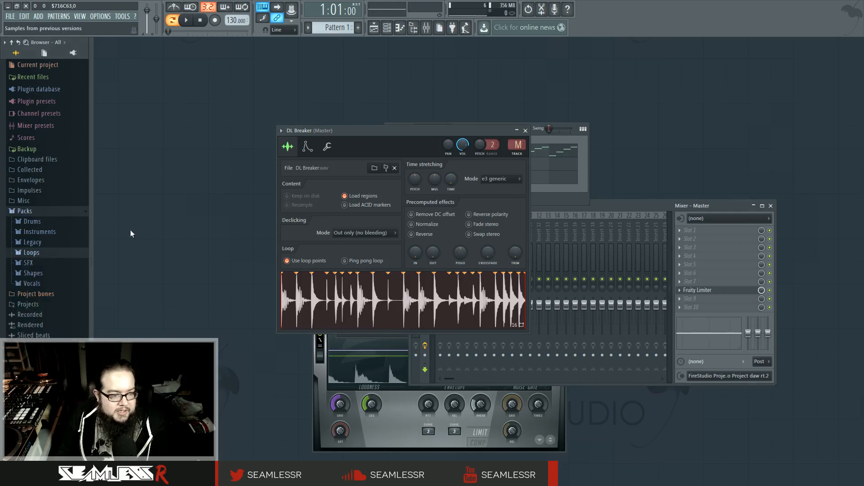
pyautogui.click(526, 130)
pyautogui.rightClick(443, 176)
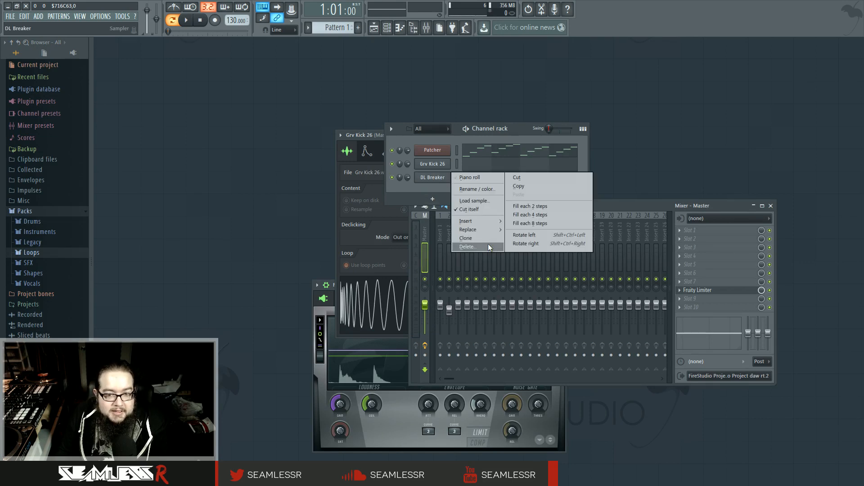
pyautogui.click(490, 240)
pyautogui.click(477, 271)
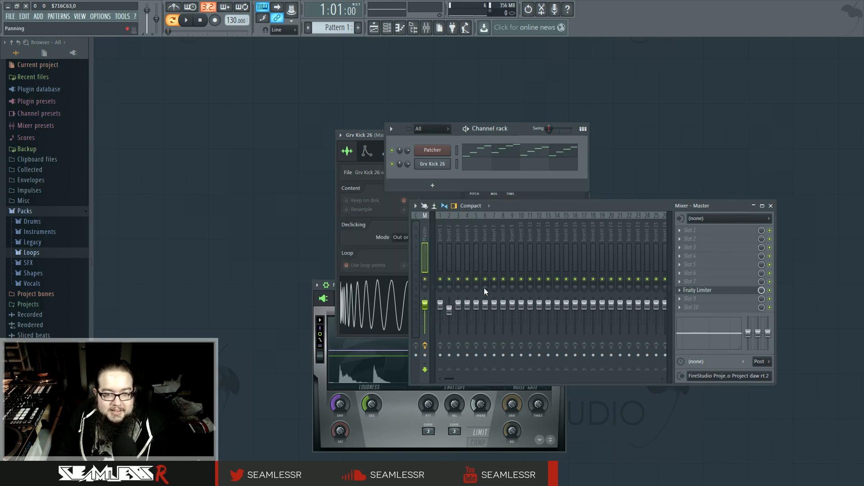
# Step: Open the Snares folder of the Drums pack in the browser
pyautogui.click(53, 254)
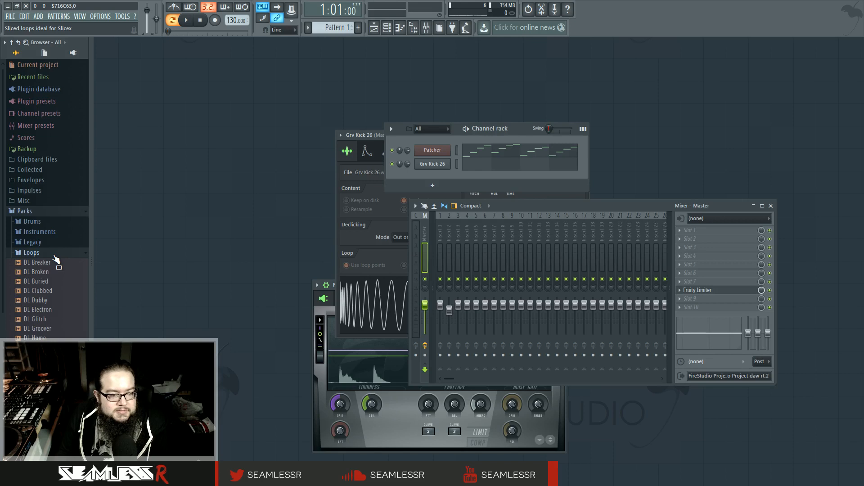
pyautogui.click(54, 256)
pyautogui.click(49, 225)
pyautogui.scroll(-5, 84, 250)
pyautogui.scroll(2, 50, 232)
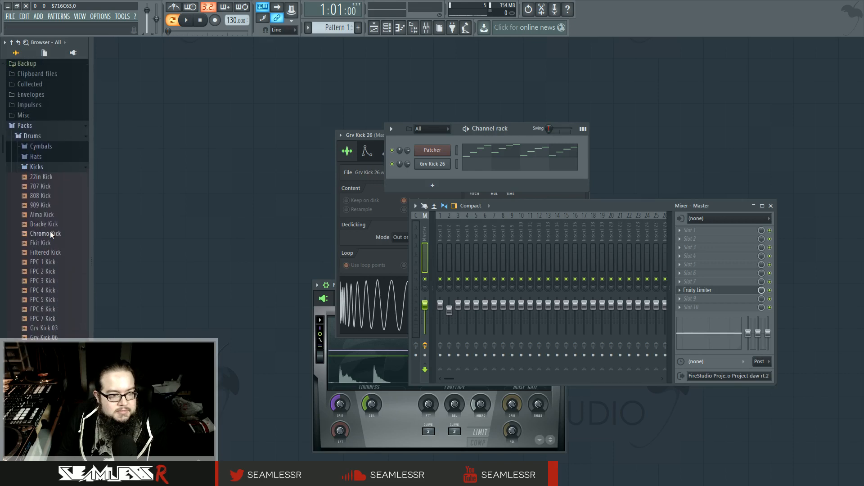
pyautogui.click(56, 181)
pyautogui.click(62, 295)
# Step: Audition the snare samples and load Grv Snareclap 30 as a new channel in the channel rack
pyautogui.click(58, 276)
pyautogui.click(58, 357)
pyautogui.click(59, 349)
pyautogui.click(58, 339)
pyautogui.scroll(-2, 58, 340)
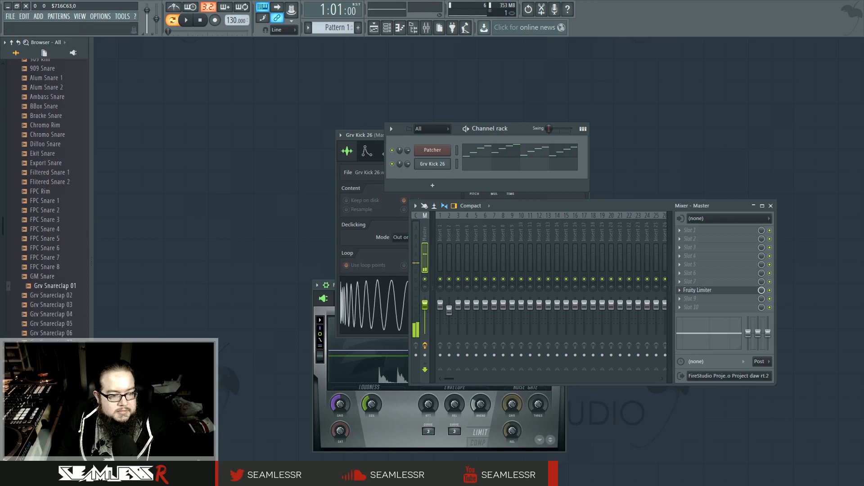
pyautogui.scroll(-1, 58, 372)
pyautogui.click(59, 372)
pyautogui.scroll(-3, 58, 396)
pyautogui.click(59, 414)
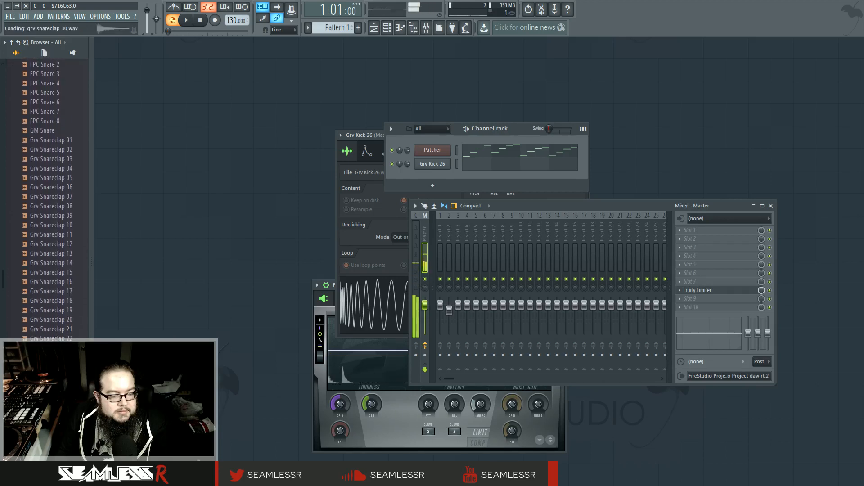
pyautogui.scroll(-2, 48, 200)
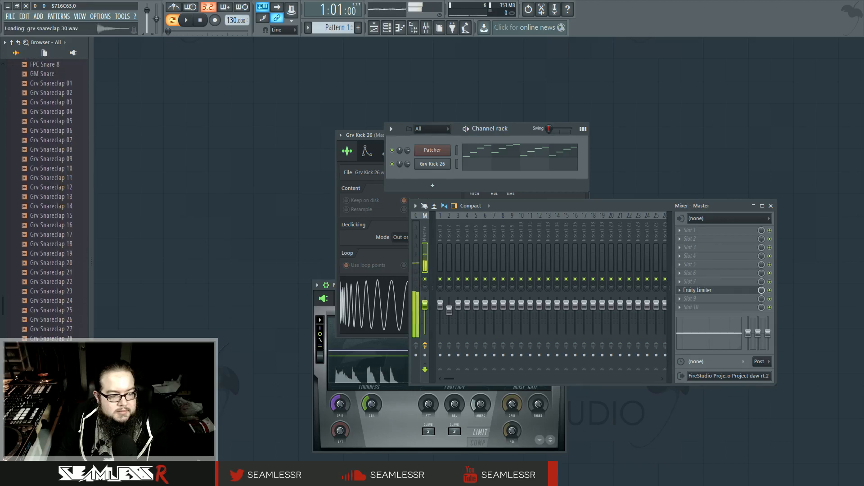
pyautogui.moveTo(58, 357); pyautogui.dragTo(432, 184)
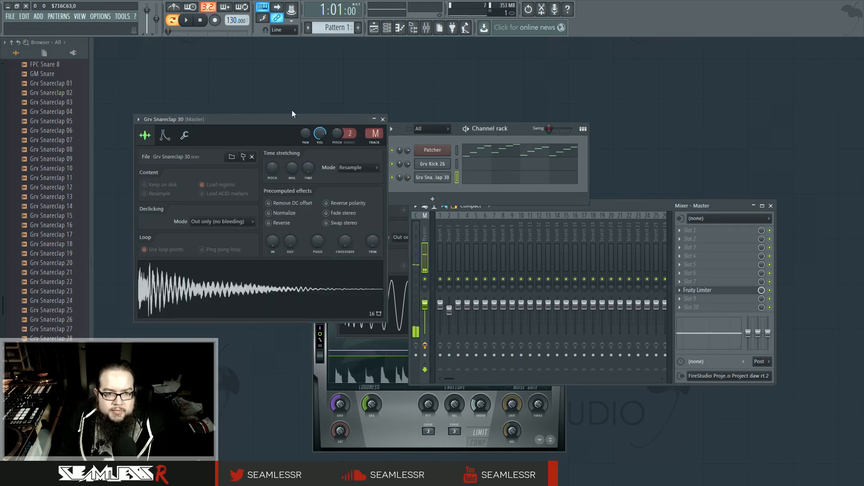
# Step: Set Grv Snareclap 30's stretching mode to e3 generic and raise its time-stretch multiplier to about 197%
pyautogui.moveTo(291, 113); pyautogui.dragTo(448, 163)
pyautogui.click(522, 218)
pyautogui.click(518, 251)
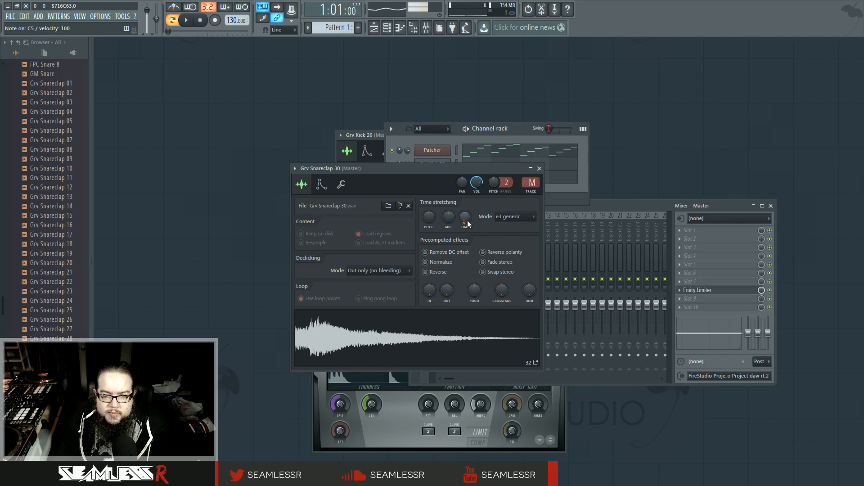
pyautogui.moveTo(467, 218); pyautogui.dragTo(449, 222)
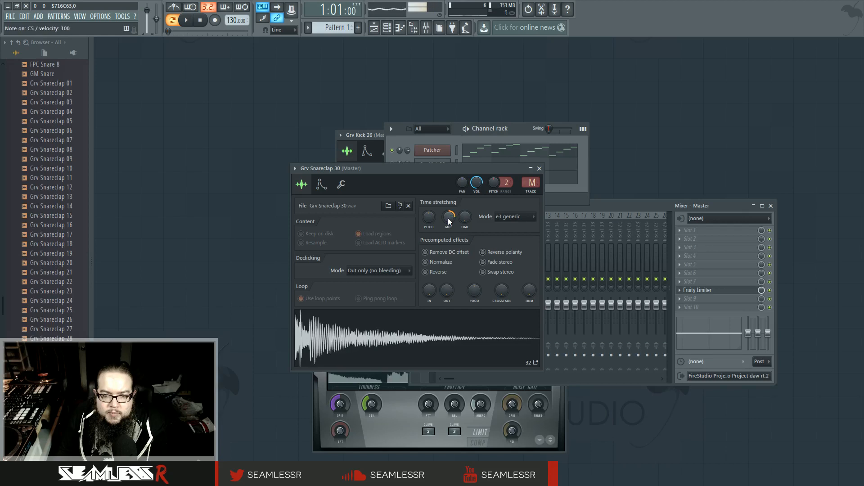
# Step: Compare the stretched snare clap in e3 mono and a legacy e2 mode, then restore e3 generic
pyautogui.click(522, 217)
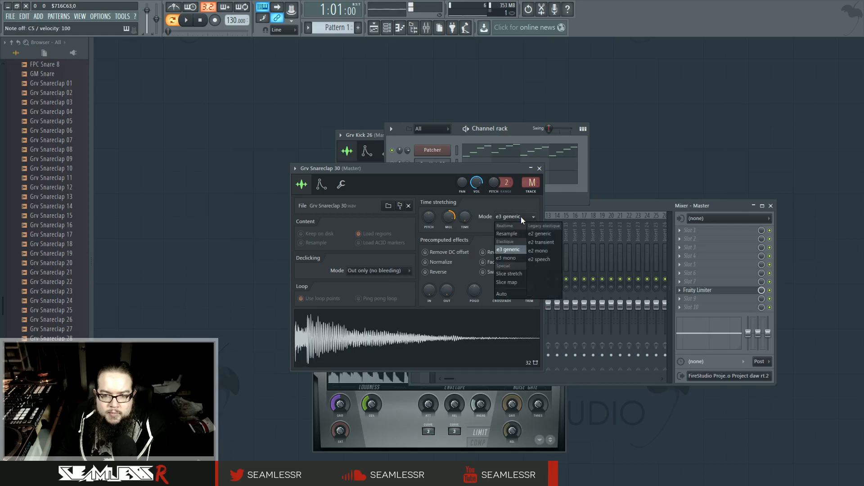
pyautogui.click(518, 259)
pyautogui.click(521, 217)
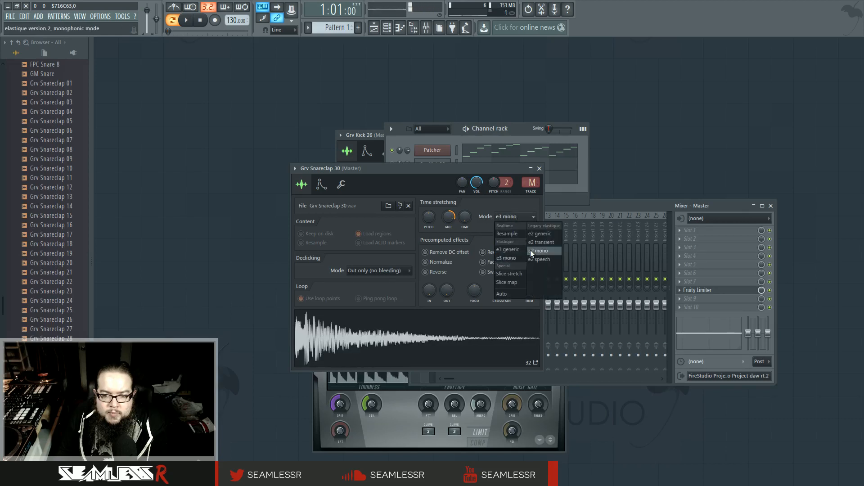
pyautogui.click(540, 239)
pyautogui.click(531, 218)
pyautogui.click(517, 252)
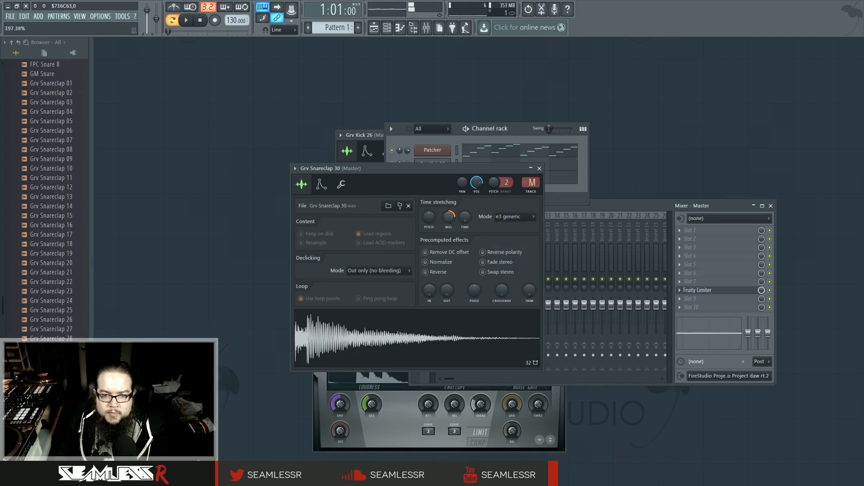
# Step: Audition the stretched snare clap in e2 generic and switch back to e3 generic
pyautogui.click(517, 218)
pyautogui.click(537, 239)
pyautogui.press('q')
pyautogui.click(516, 218)
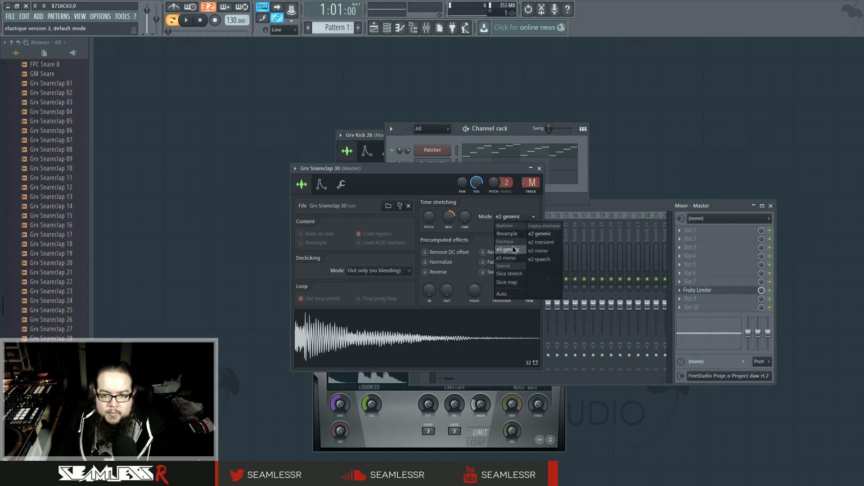
pyautogui.click(513, 250)
pyautogui.click(512, 217)
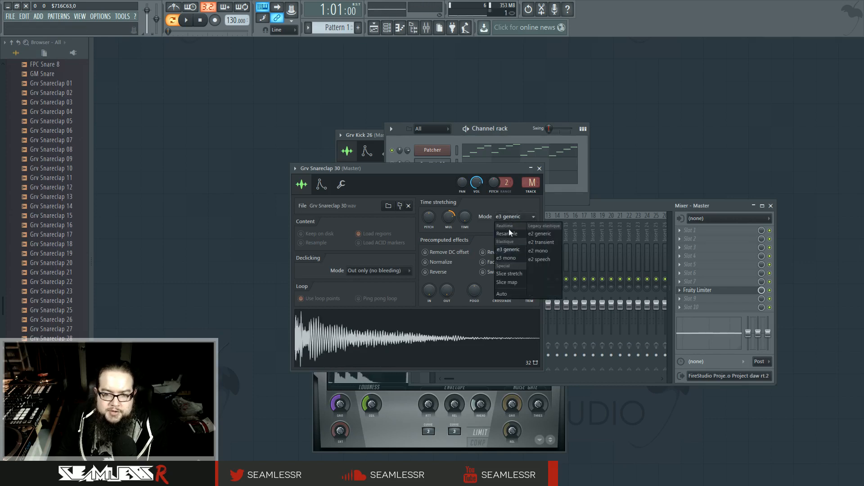
pyautogui.click(474, 229)
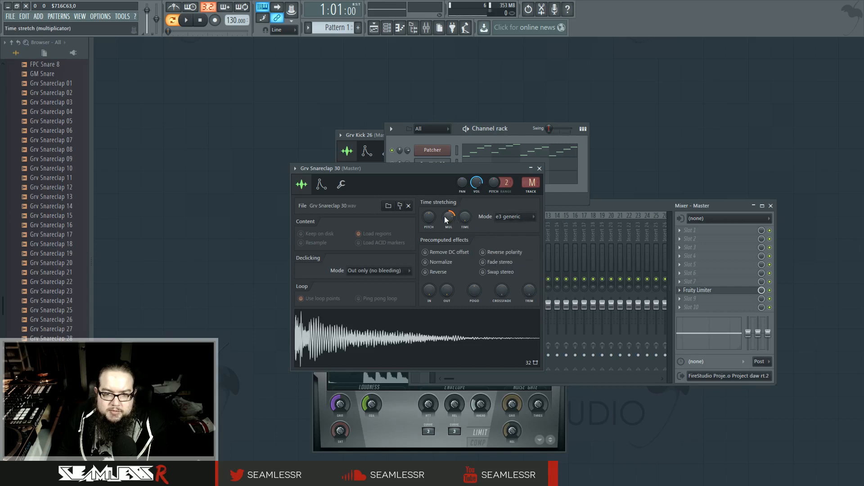
# Step: Try different stretch multiplier amounts on the snare clap in e2 generic and return to e3 generic
pyautogui.click(513, 217)
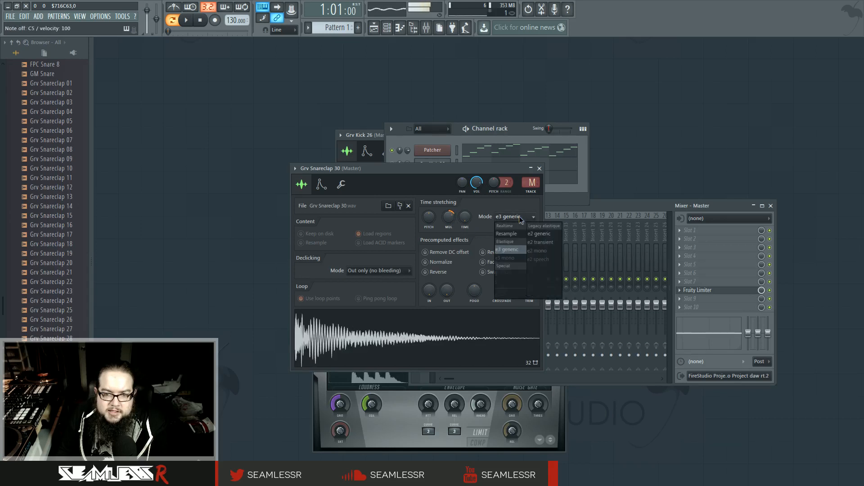
pyautogui.click(543, 234)
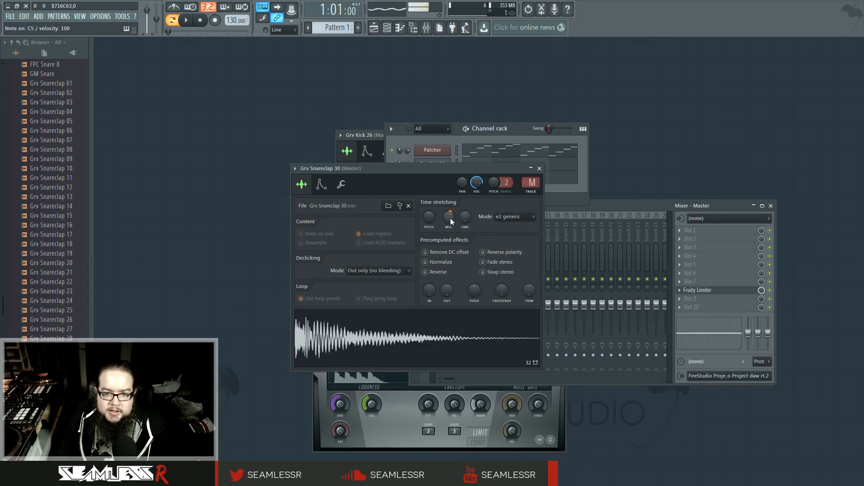
pyautogui.moveTo(450, 220); pyautogui.dragTo(449, 218)
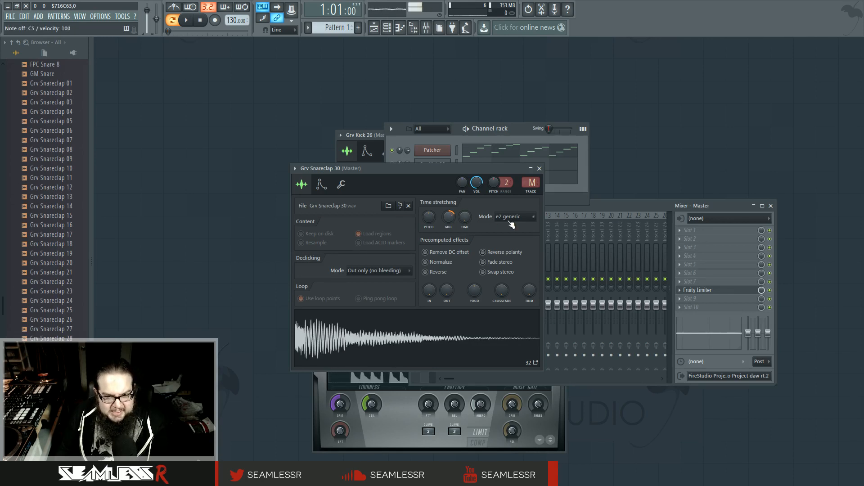
pyautogui.click(505, 220)
pyautogui.click(517, 247)
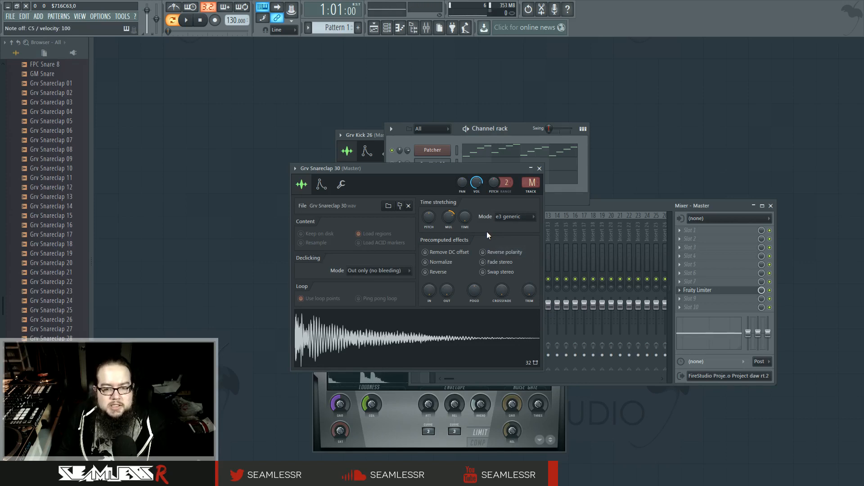
# Step: Audition the snare clap at other stretch multiplier amounts in e3 generic and reset the multiplier
pyautogui.moveTo(449, 219); pyautogui.dragTo(449, 224)
pyautogui.press('q')
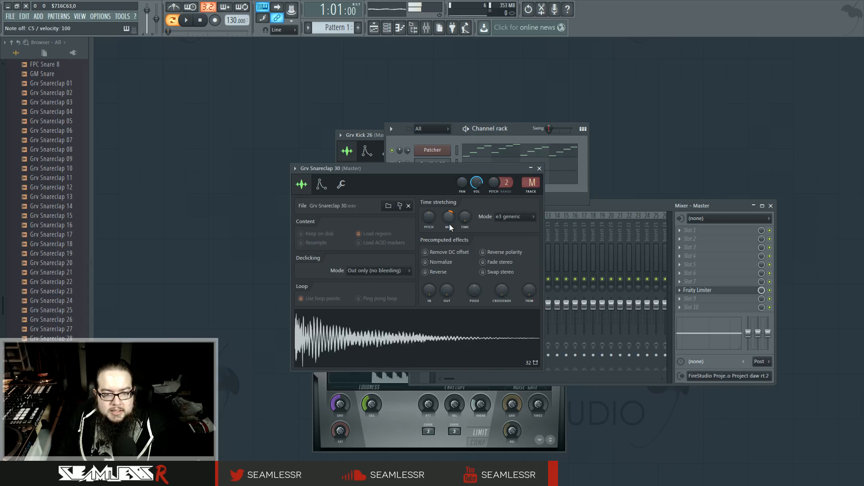
pyautogui.press('q')
pyautogui.moveTo(450, 220); pyautogui.dragTo(467, 230)
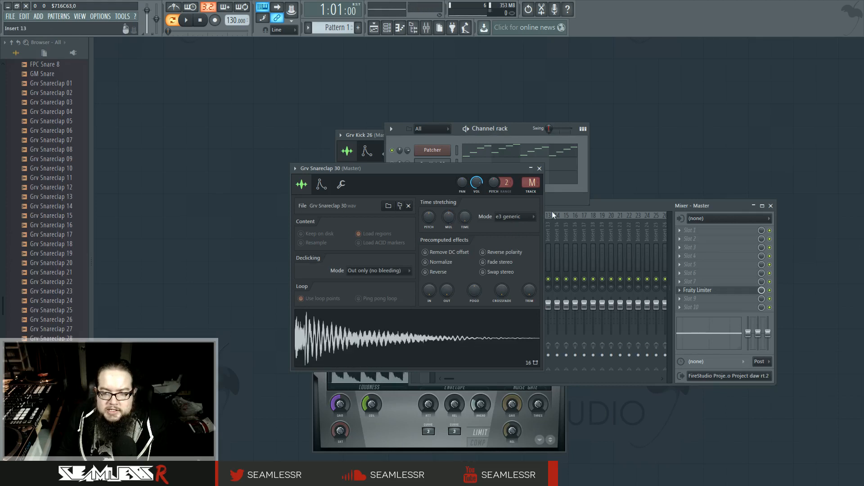
# Step: Look through the effect plugins available for the first slot of mixer Insert 3 and close the mixer
pyautogui.click(540, 168)
pyautogui.click(458, 231)
pyautogui.click(679, 230)
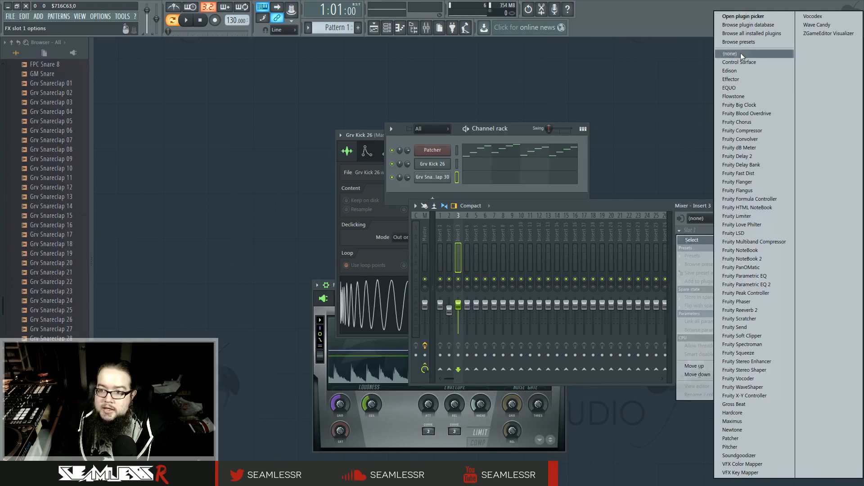
pyautogui.click(609, 204)
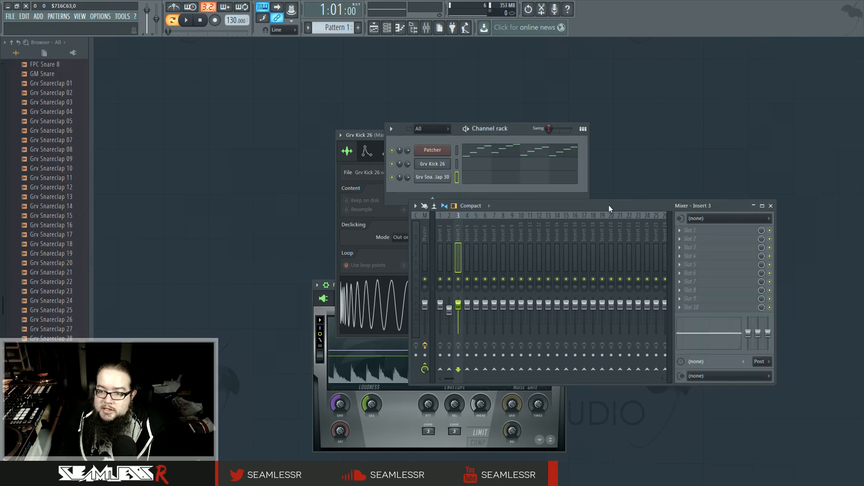
pyautogui.click(770, 206)
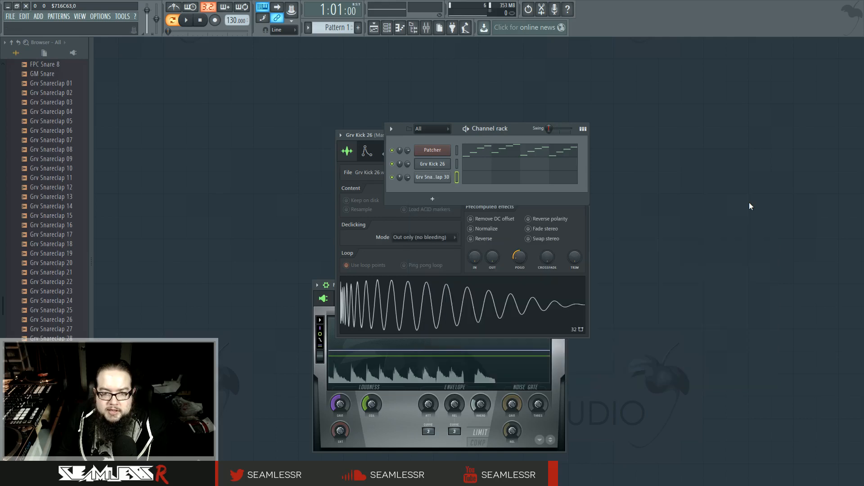
# Step: Raise the trim, fade-out and pogo amounts on Grv Snareclap 30, auditioning the sound after each change
pyautogui.click(430, 177)
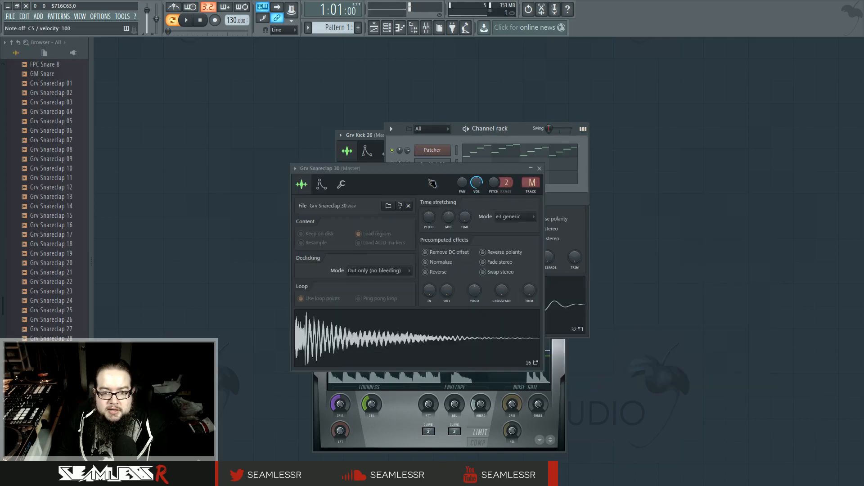
pyautogui.moveTo(529, 290); pyautogui.dragTo(529, 285)
pyautogui.press('z')
pyautogui.moveTo(446, 291); pyautogui.dragTo(447, 263)
pyautogui.press('z')
pyautogui.moveTo(475, 293); pyautogui.dragTo(475, 270)
pyautogui.press('z')
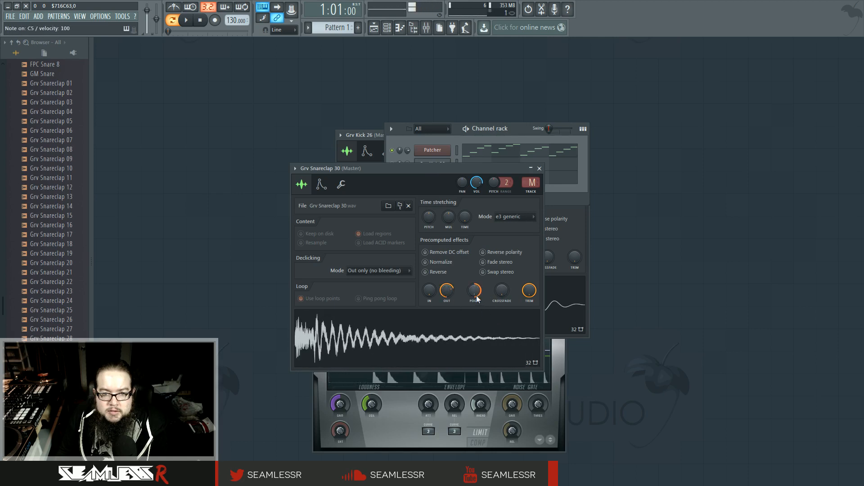
# Step: Collapse the Snares folder and open the Hats folder of the Drums pack
pyautogui.scroll(7, 26, 231)
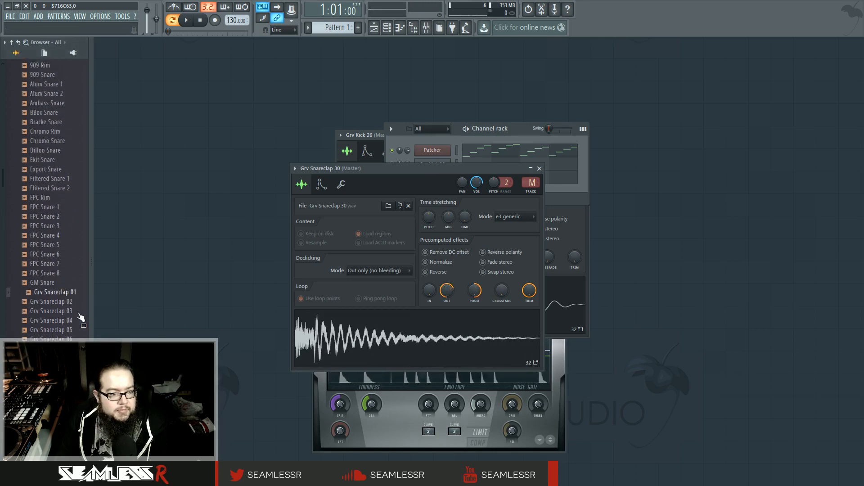
pyautogui.scroll(8, 45, 241)
pyautogui.click(62, 223)
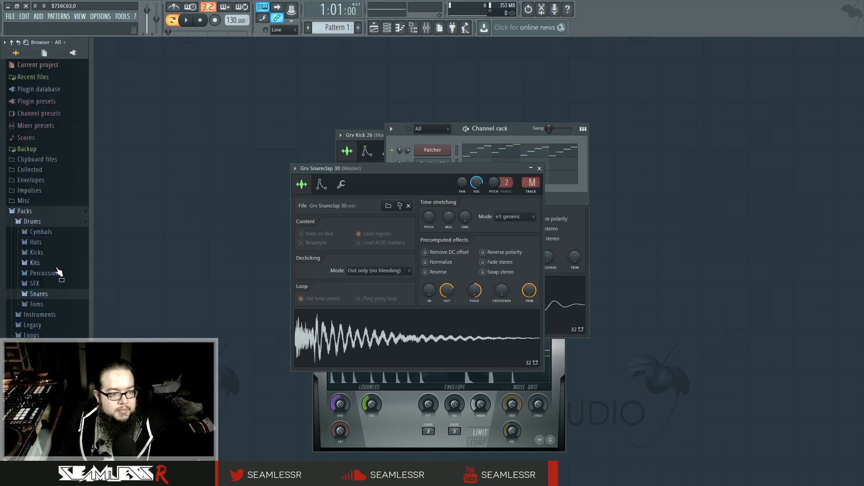
pyautogui.click(61, 245)
pyautogui.click(61, 264)
pyautogui.click(64, 255)
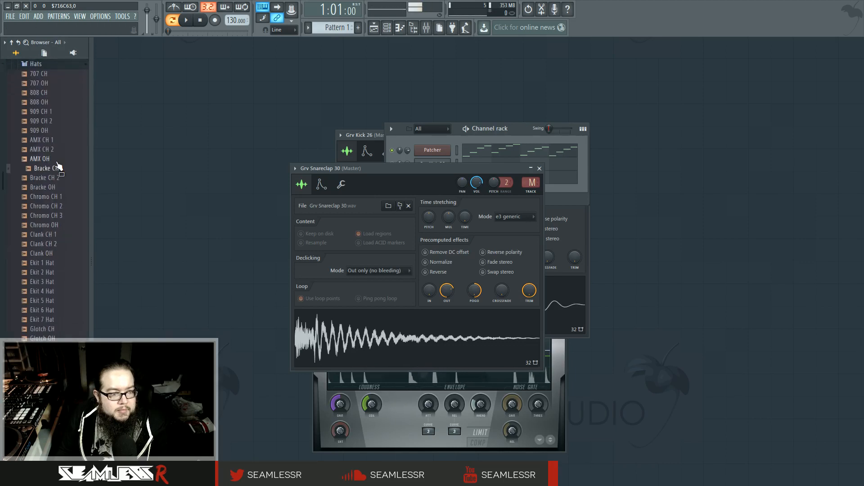
# Step: Audition closed hi-hat samples in the Hats folder, including Grv CH 07 and Grv CH 02
pyautogui.click(51, 94)
pyautogui.click(56, 114)
pyautogui.click(59, 396)
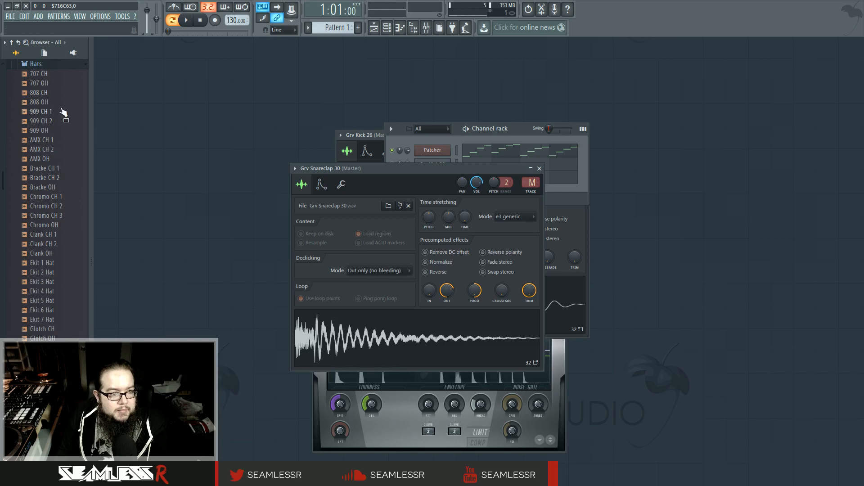
pyautogui.scroll(-4, 62, 127)
pyautogui.click(44, 348)
pyautogui.click(43, 357)
pyautogui.click(59, 291)
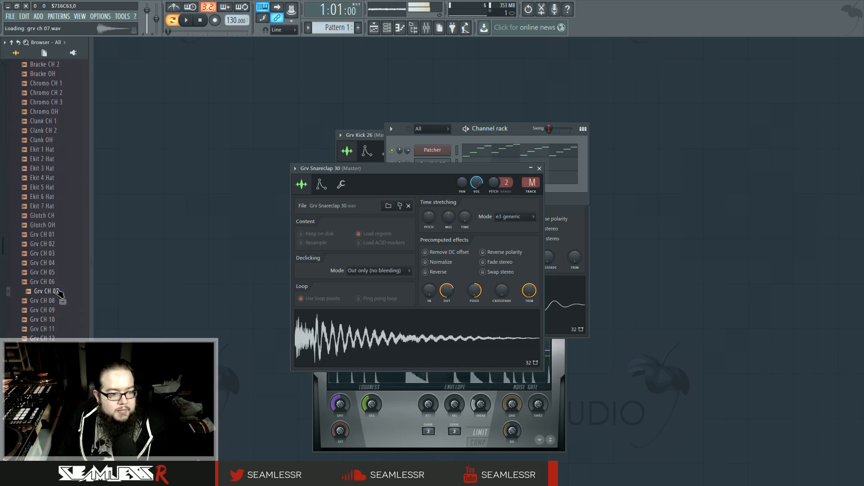
pyautogui.click(62, 273)
pyautogui.click(62, 246)
# Step: Load the Grv CH 02 and Grv CH 07 hi-hat samples into new channels
pyautogui.rightClick(68, 245)
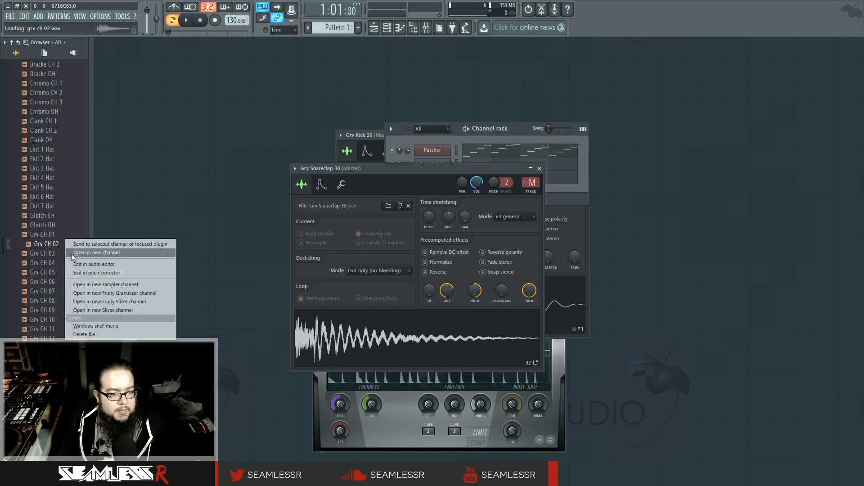
pyautogui.click(73, 253)
pyautogui.rightClick(58, 291)
pyautogui.click(90, 300)
pyautogui.click(54, 376)
pyautogui.scroll(-6, 45, 199)
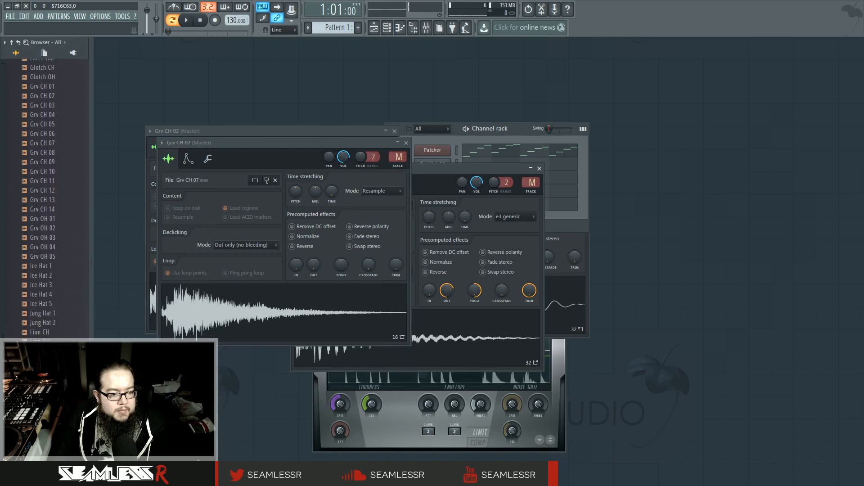
# Step: Bring the channel rack forward, show its step grid and switch to Pattern 2
pyautogui.click(393, 30)
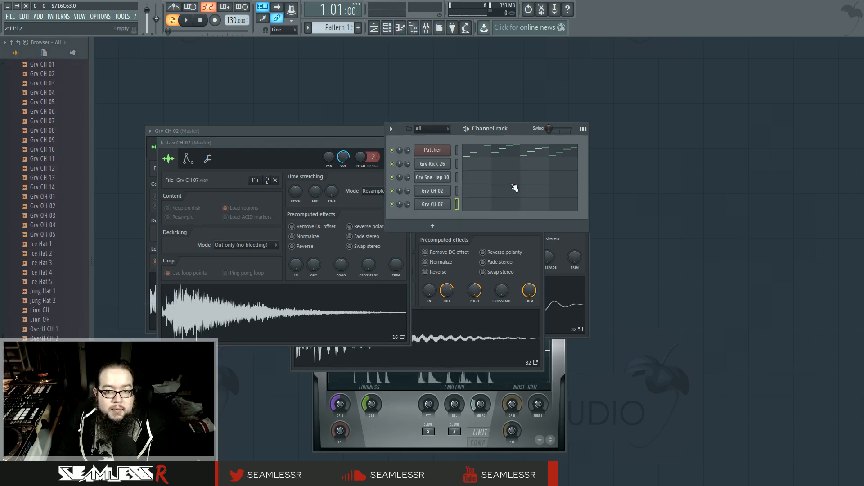
pyautogui.click(583, 129)
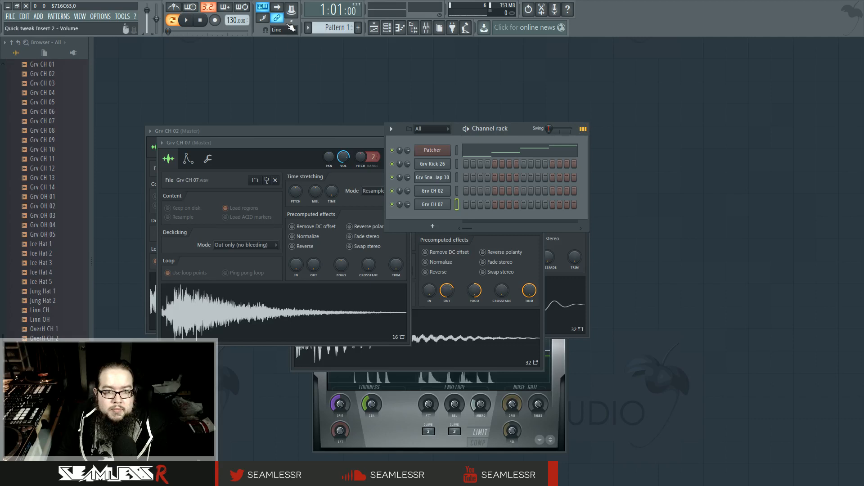
pyautogui.moveTo(352, 28); pyautogui.dragTo(352, 23)
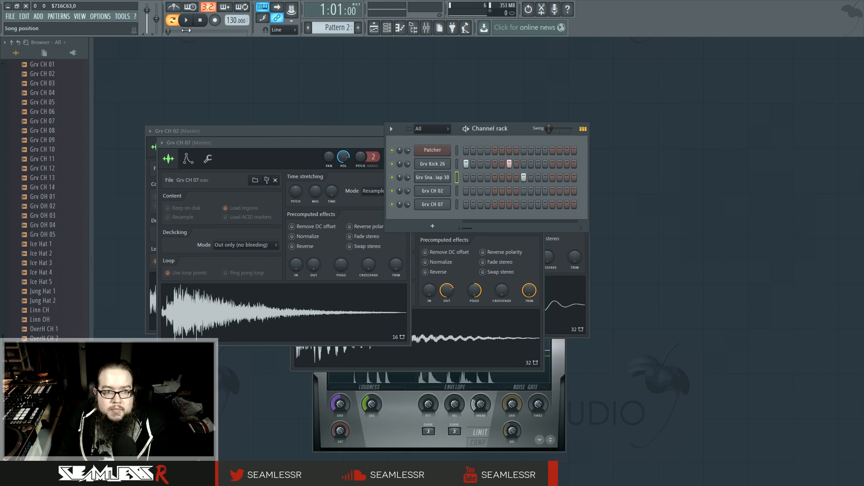
# Step: Program the first half of the hi-hat pattern: Grv CH 02 on steps 1, 3 and 5, Grv CH 07 on steps 4 and 7
pyautogui.click(466, 190)
pyautogui.click(481, 190)
pyautogui.click(495, 190)
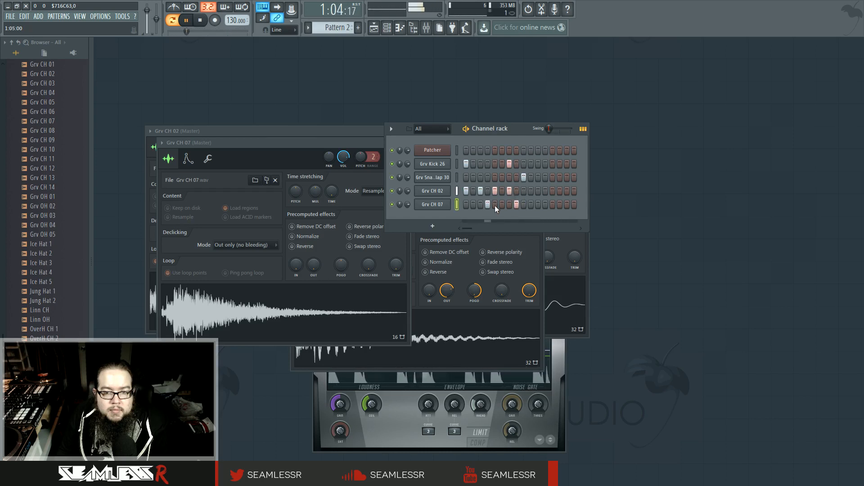
pyautogui.click(495, 204)
pyautogui.click(516, 204)
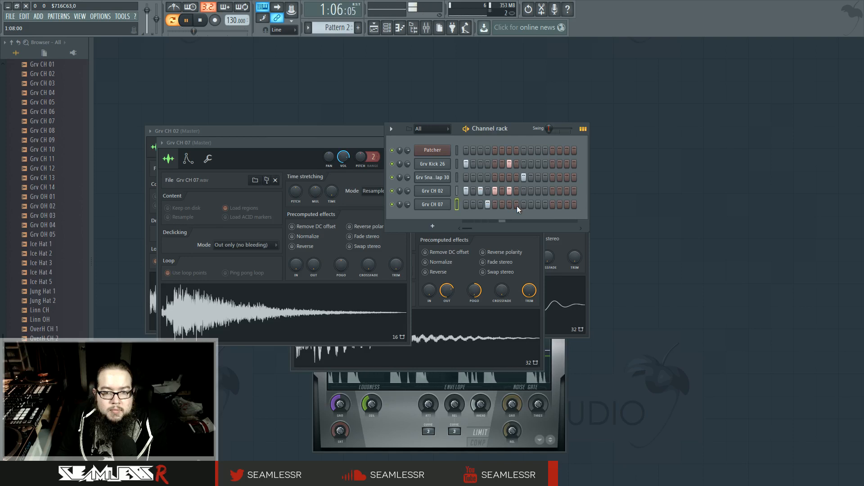
pyautogui.click(509, 204)
pyautogui.click(509, 191)
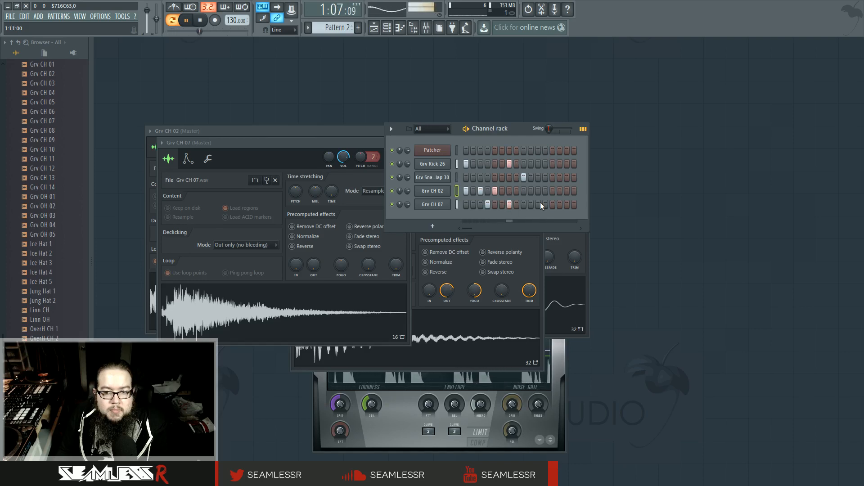
# Step: Program the second half of the hi-hats: Grv CH 02 on steps 9, 11, 13 and 15, Grv CH 07 on steps 12 and 14
pyautogui.click(517, 191)
pyautogui.click(516, 191)
pyautogui.click(523, 191)
pyautogui.click(538, 191)
pyautogui.click(545, 204)
pyautogui.click(553, 191)
pyautogui.click(566, 191)
pyautogui.click(560, 204)
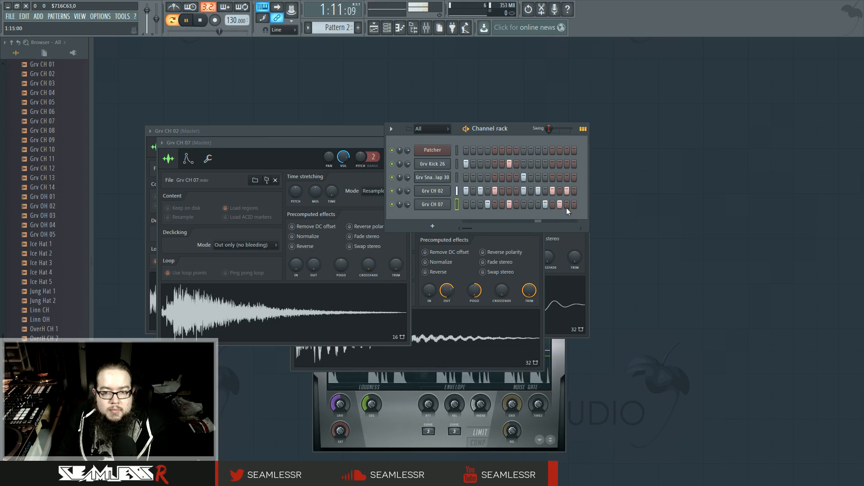
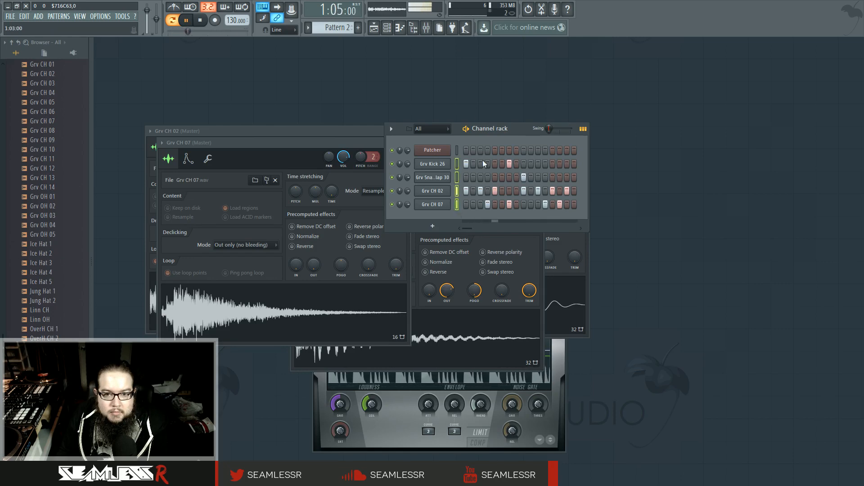
# Step: Open the mixer and select the Insert 10 track
pyautogui.click(413, 27)
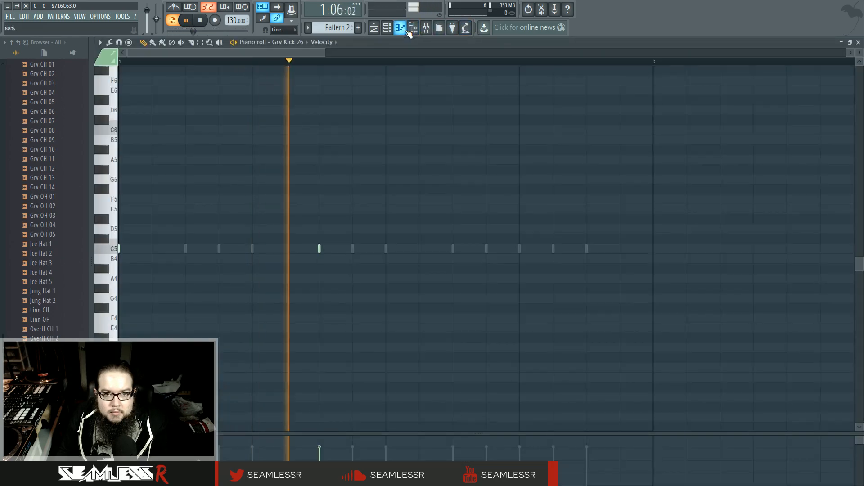
pyautogui.click(426, 28)
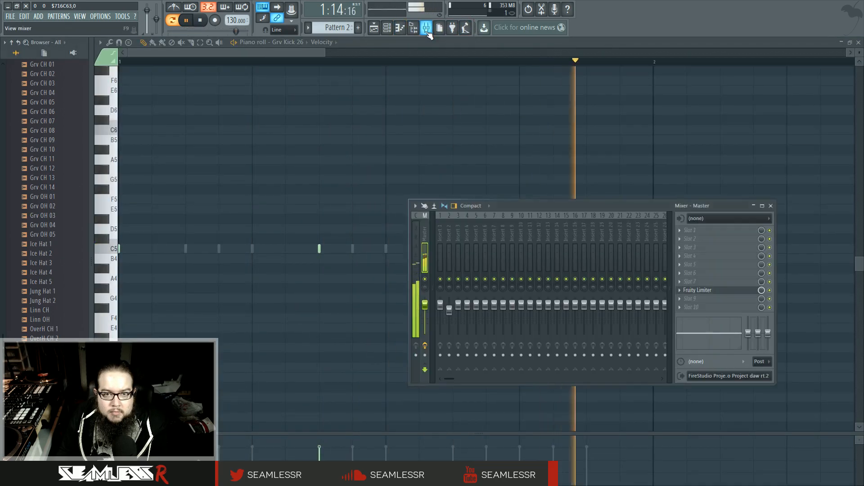
pyautogui.click(460, 224)
pyautogui.click(505, 233)
pyautogui.click(520, 232)
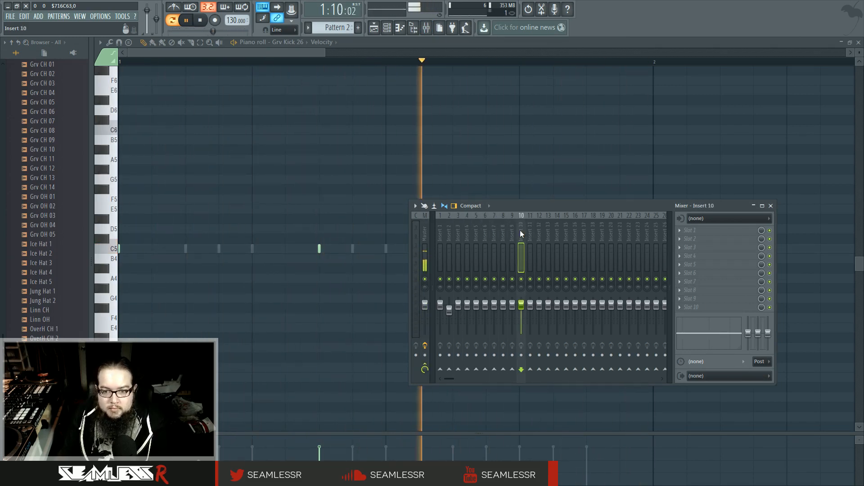
# Step: Show the channel rack beside the mixer and link the kick, snare and two hi-hat channels to mixer tracks starting at Insert 10
pyautogui.click(426, 27)
pyautogui.click(426, 28)
pyautogui.click(387, 27)
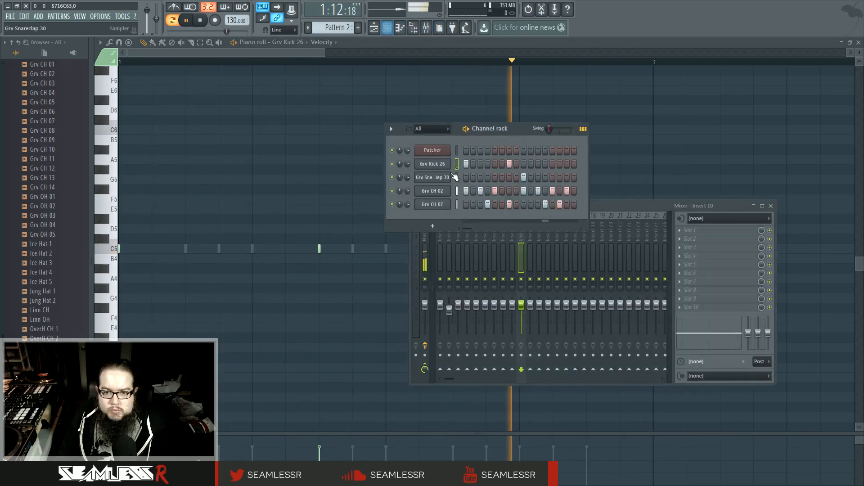
pyautogui.moveTo(599, 208); pyautogui.dragTo(600, 214)
pyautogui.click(531, 243)
pyautogui.click(526, 240)
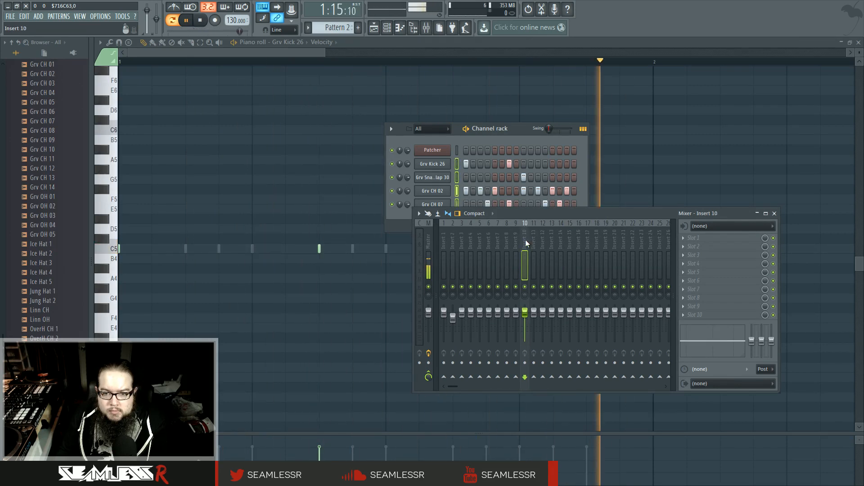
pyautogui.hotkey('ctrl', 'l')
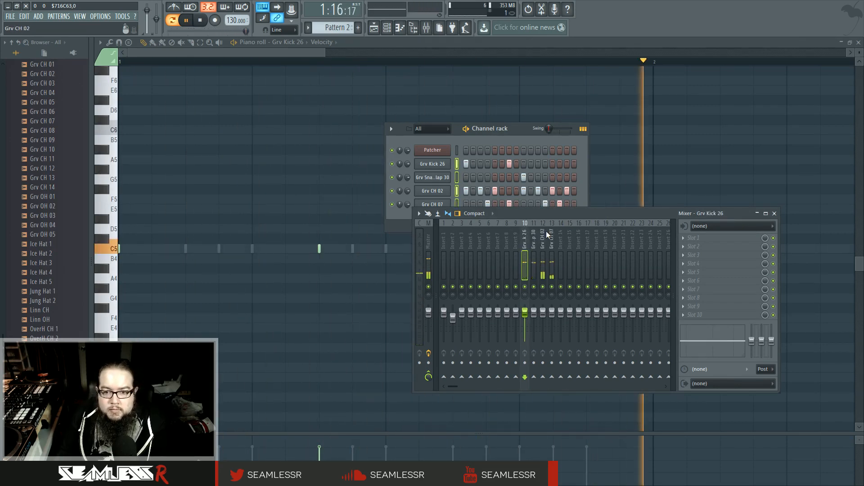
# Step: Enlarge and reposition the mixer, switch its layout to Wide, and stop playback
pyautogui.moveTo(412, 392); pyautogui.dragTo(340, 459)
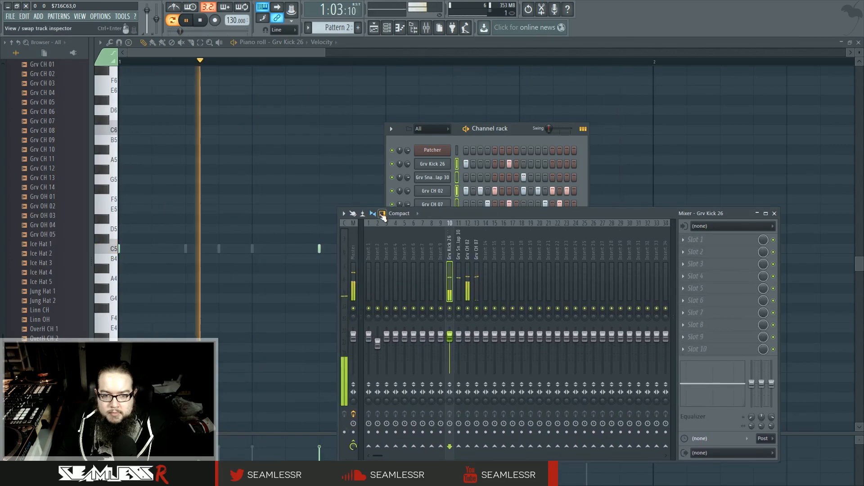
pyautogui.click(402, 213)
pyautogui.click(405, 244)
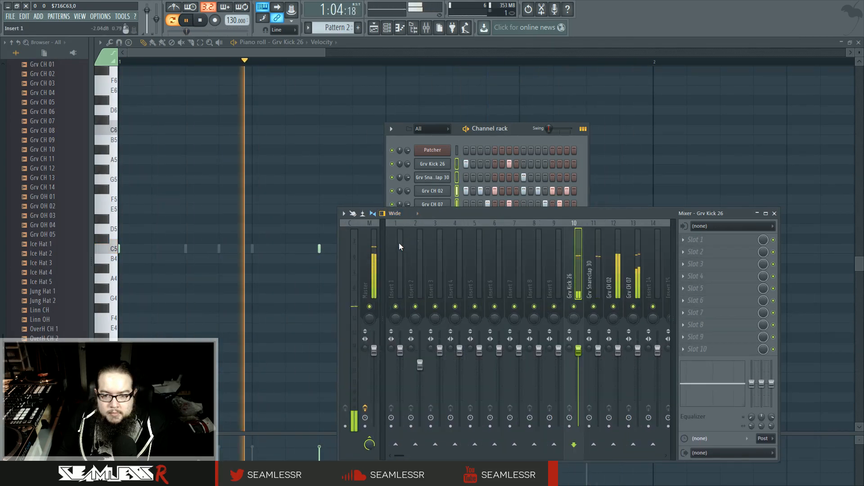
pyautogui.moveTo(339, 246); pyautogui.dragTo(218, 246)
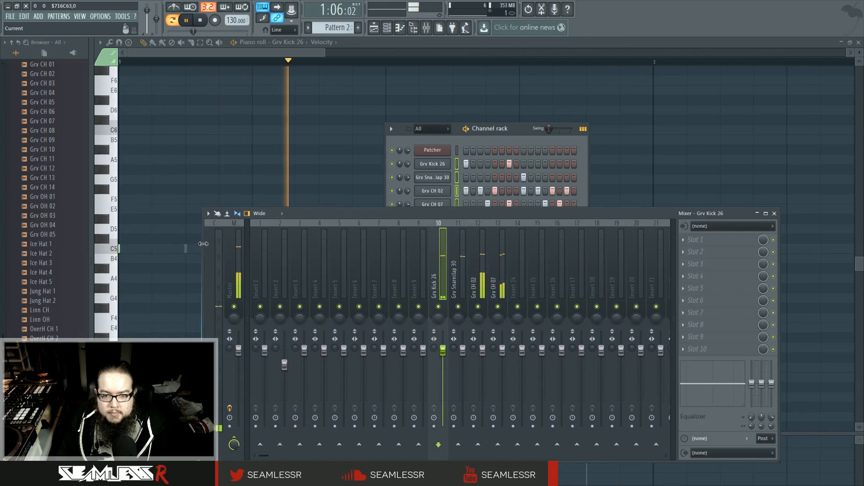
pyautogui.moveTo(525, 213); pyautogui.dragTo(554, 185)
pyautogui.press('space')
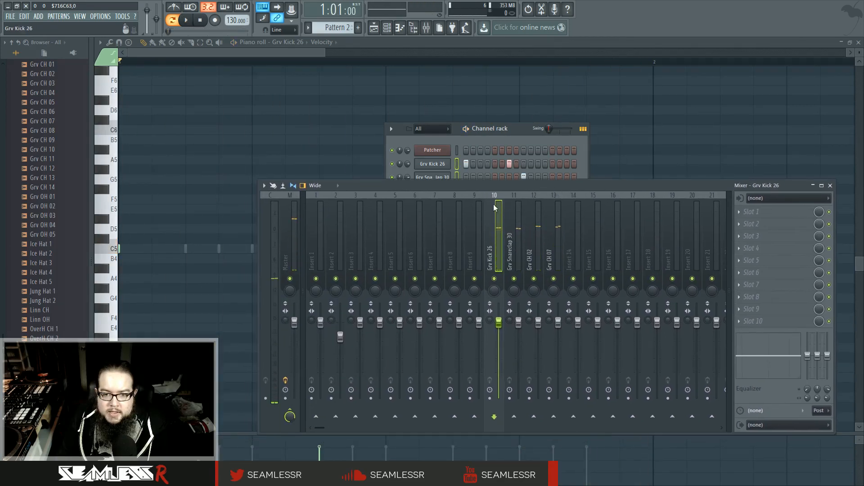
# Step: Color the Grv Kick 26 mixer track purple
pyautogui.rightClick(490, 225)
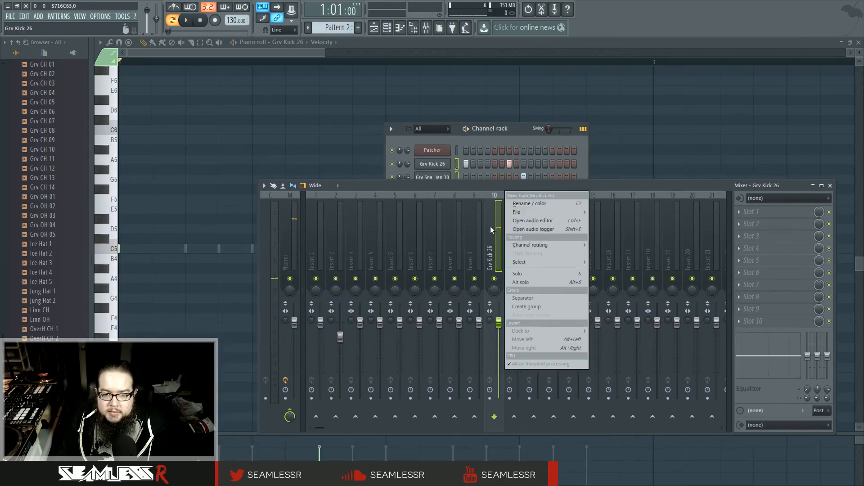
pyautogui.click(527, 204)
pyautogui.click(520, 199)
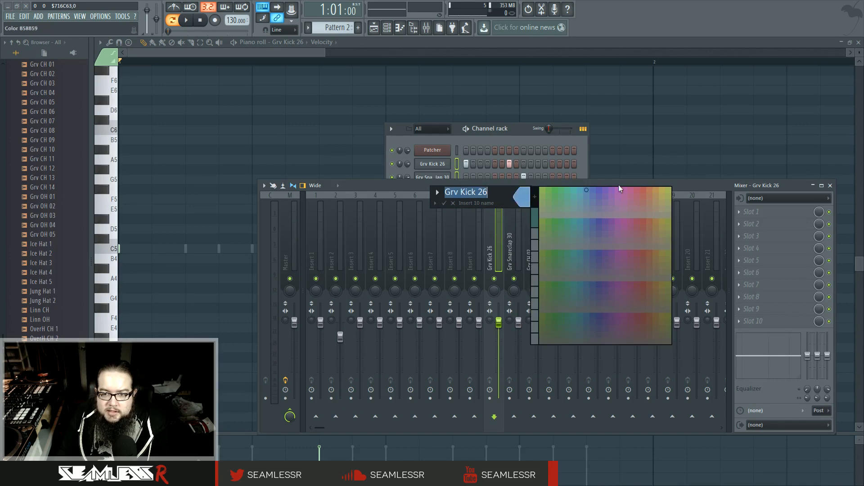
pyautogui.click(603, 190)
pyautogui.press('Return')
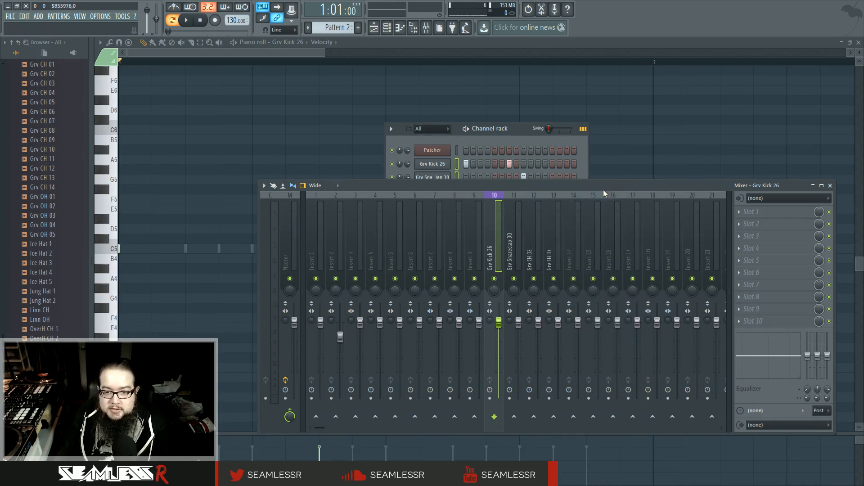
# Step: Play the pattern to check the drum tracks' mixer levels, and view the Grv Kick 26 track's name settings without changing them
pyautogui.moveTo(508, 186); pyautogui.dragTo(523, 201)
pyautogui.press('space')
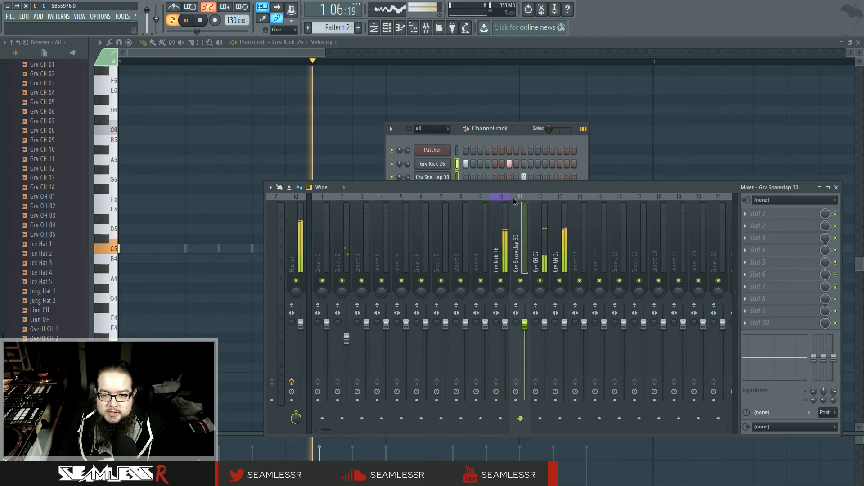
pyautogui.click(506, 198)
pyautogui.press('space')
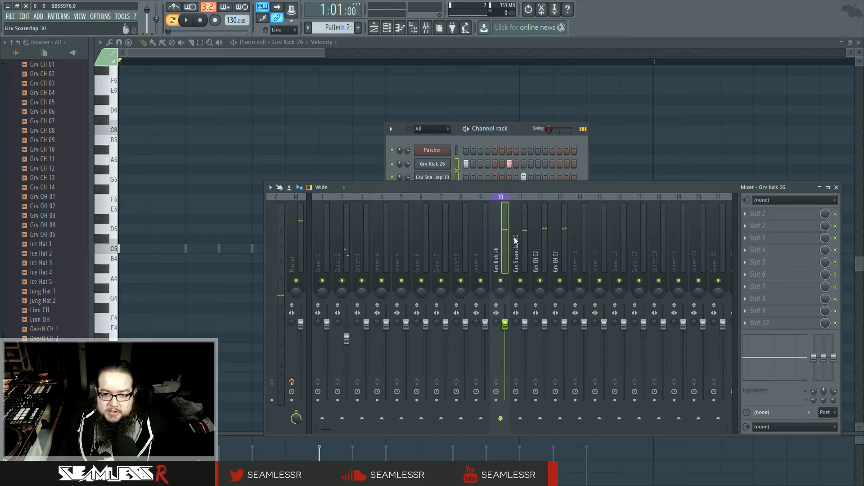
pyautogui.doubleClick(505, 241)
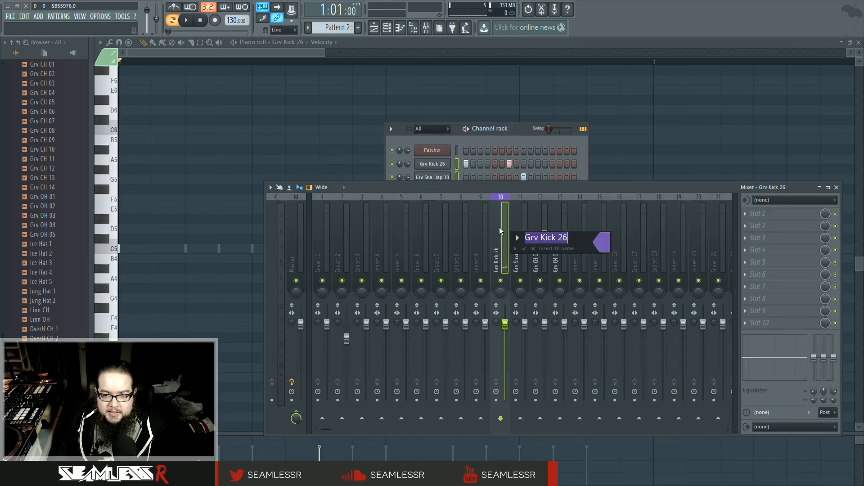
pyautogui.click(533, 249)
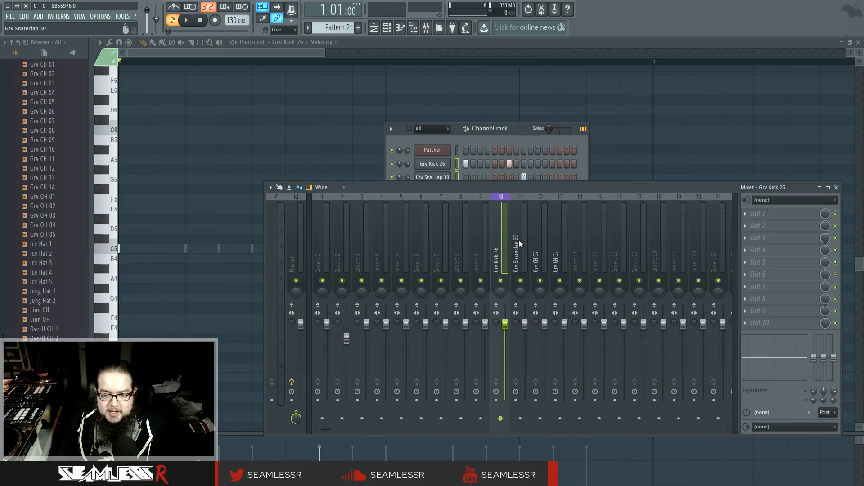
# Step: Select mixer tracks 9 to 13 and route the drum tracks to Insert 9 with Route selected to this track
pyautogui.keyDown('ctrl'); pyautogui.click(525, 237); pyautogui.keyUp('ctrl')
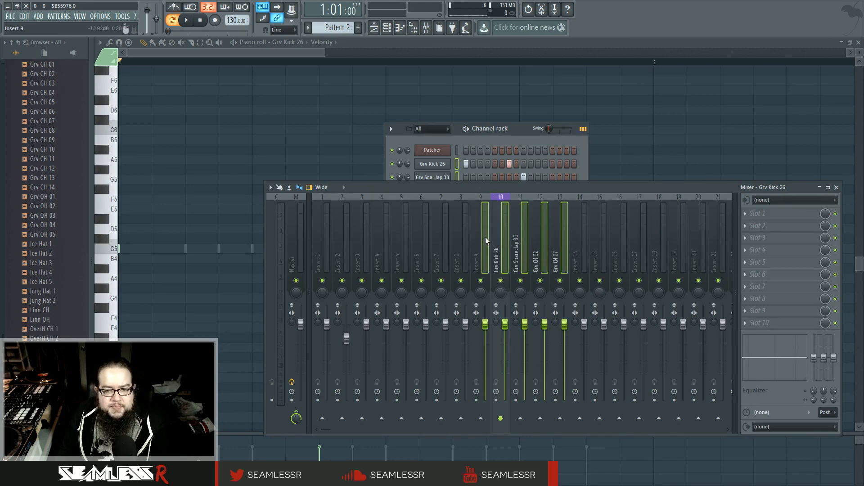
pyautogui.rightClick(483, 225)
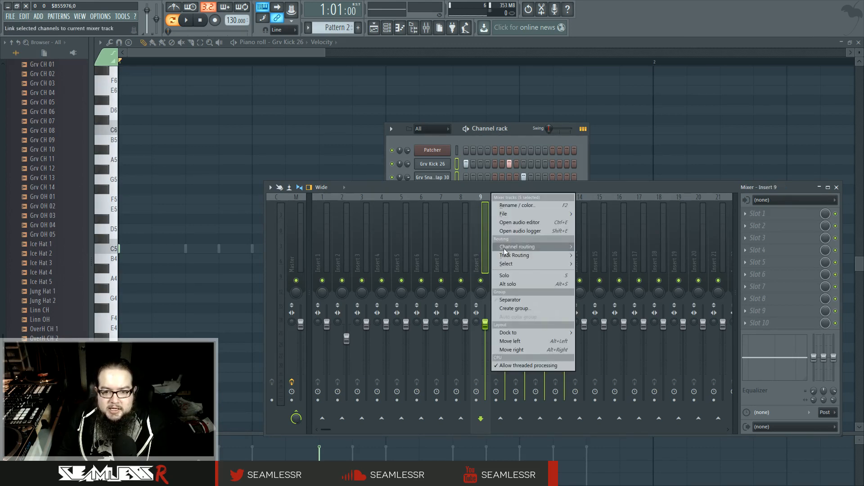
pyautogui.moveTo(516, 257)
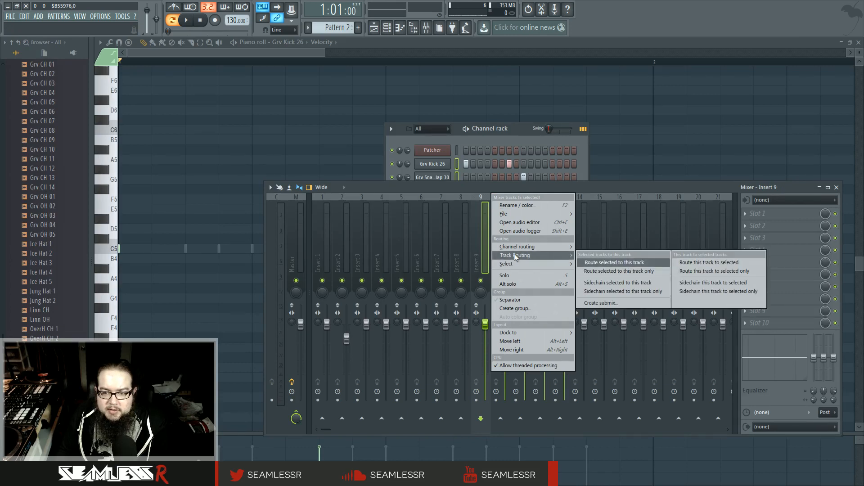
pyautogui.click(614, 263)
# Step: Turn on the routing cable display in the mixer view and play the pattern briefly to check the drum routing
pyautogui.moveTo(502, 232)
pyautogui.mouseDown()
pyautogui.moveTo(567, 240)
pyautogui.moveTo(487, 239)
pyautogui.mouseUp()
pyautogui.click(270, 188)
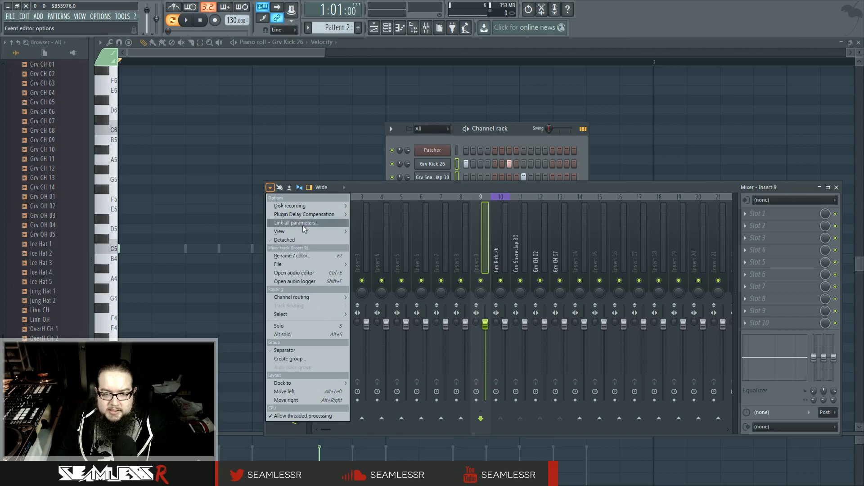
pyautogui.moveTo(303, 231)
pyautogui.click(395, 248)
pyautogui.moveTo(501, 234); pyautogui.dragTo(528, 245)
pyautogui.press('space')
pyautogui.press('space')
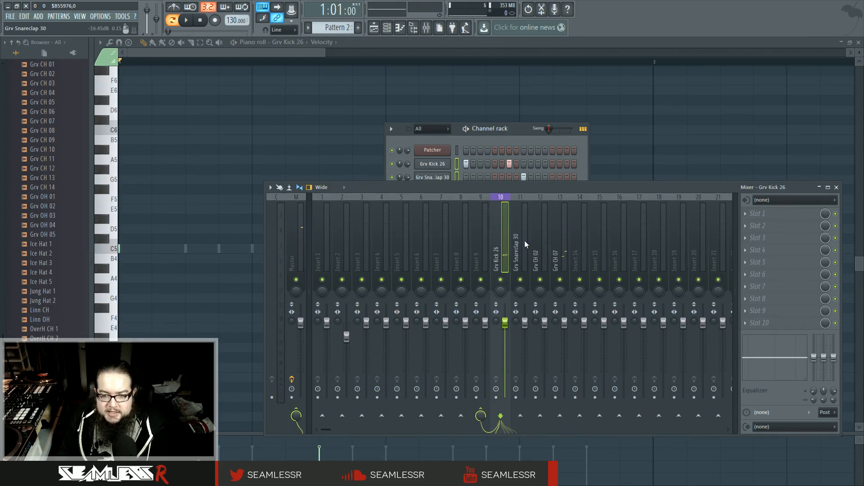
# Step: Select the four drum tracks and route them to Insert 9 only
pyautogui.moveTo(523, 240); pyautogui.dragTo(565, 249)
pyautogui.rightClick(482, 241)
pyautogui.moveTo(531, 254)
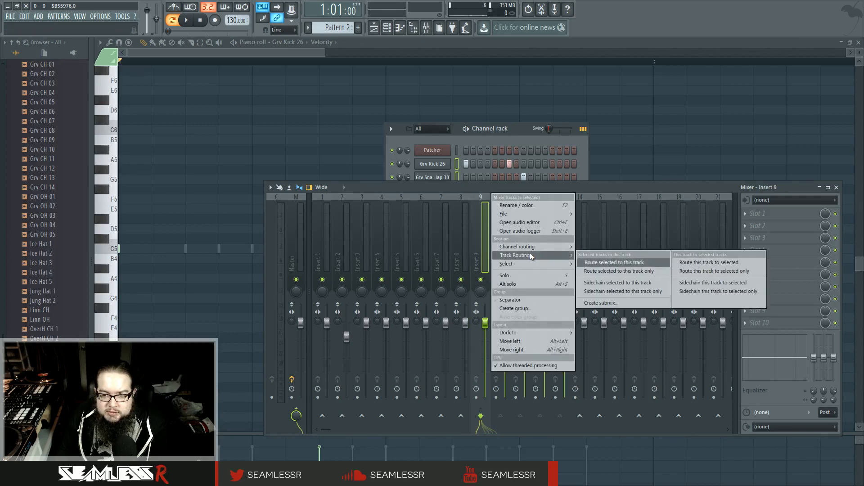
pyautogui.click(635, 270)
# Step: Inspect the individual drum tracks' routing cables and play the pattern with Insert 9 selected to check the incoming signal
pyautogui.click(506, 252)
pyautogui.click(540, 263)
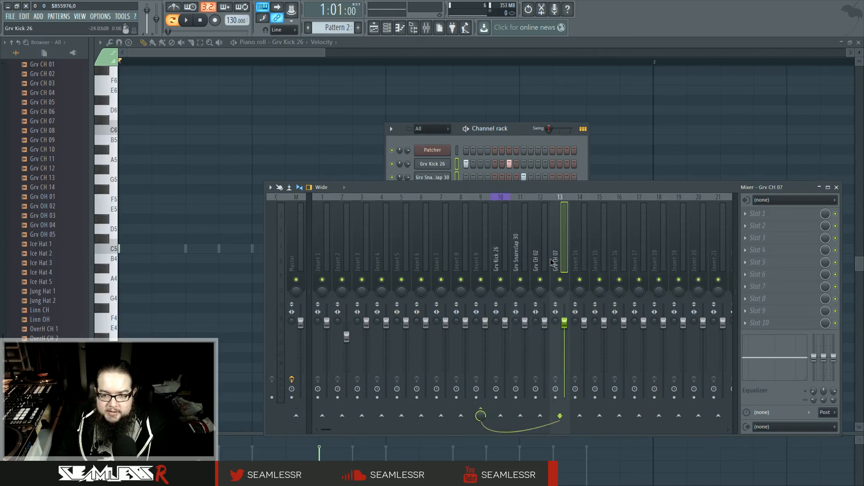
pyautogui.press('space')
pyautogui.click(482, 252)
pyautogui.press('space')
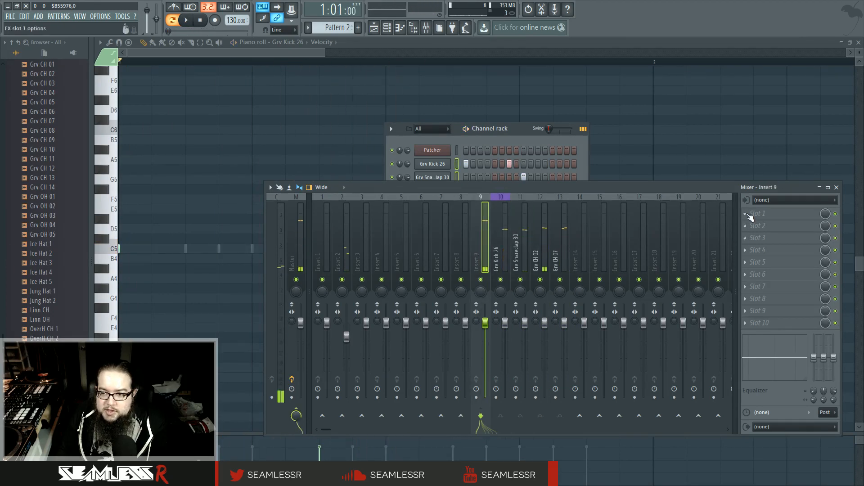
# Step: Load Fruity Reeverb 2 in slot 1 of Insert 9, audition it, and add Maximus in slot 2
pyautogui.click(747, 215)
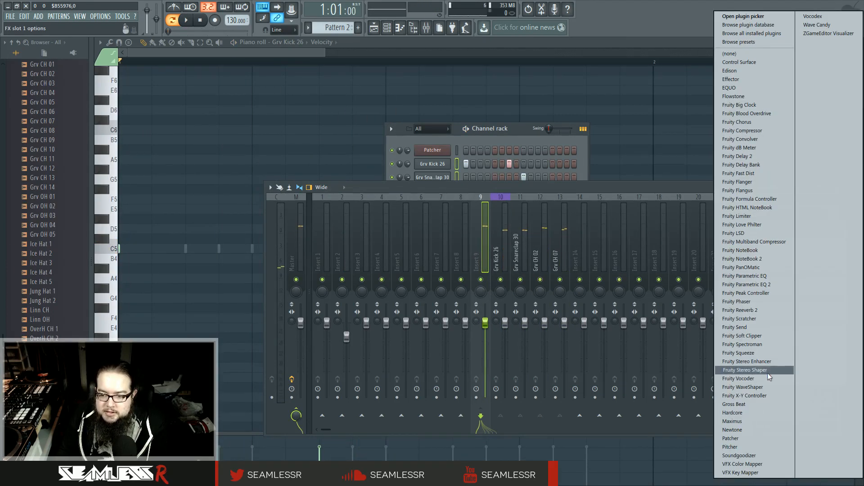
pyautogui.click(764, 317)
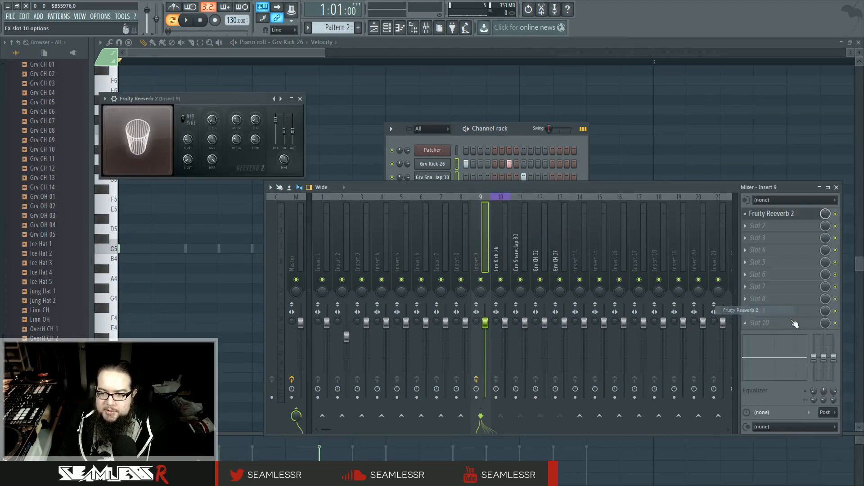
pyautogui.press('space')
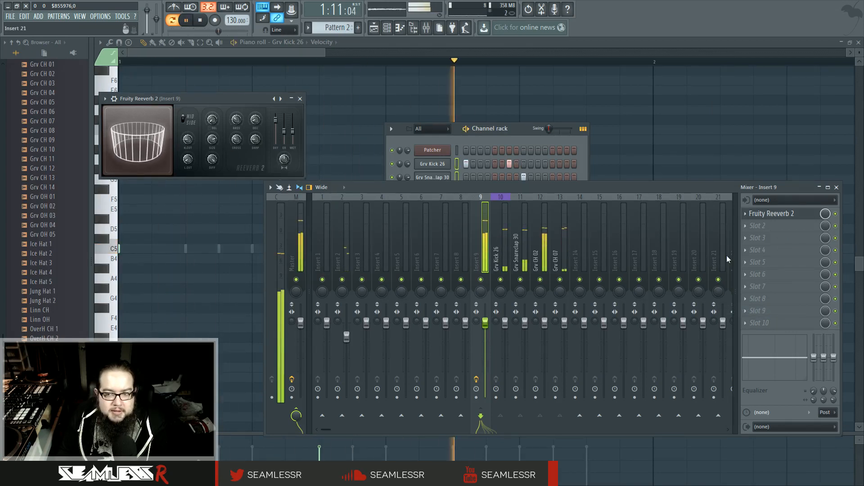
pyautogui.click(747, 232)
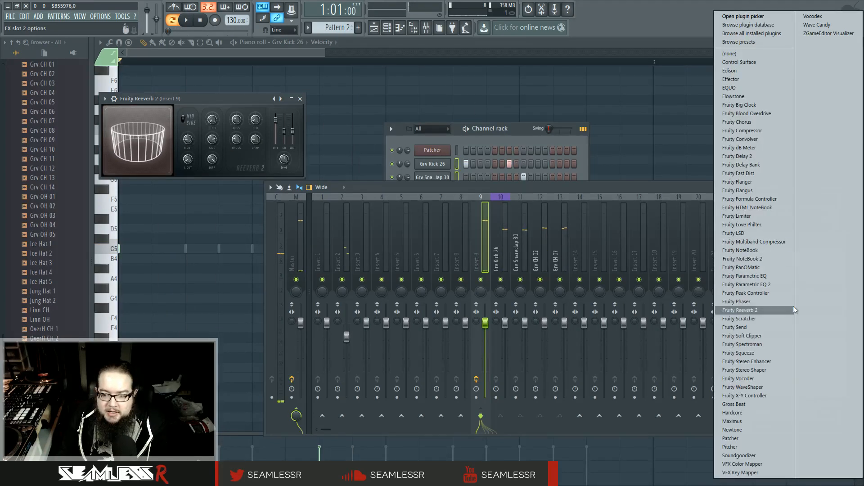
pyautogui.click(760, 422)
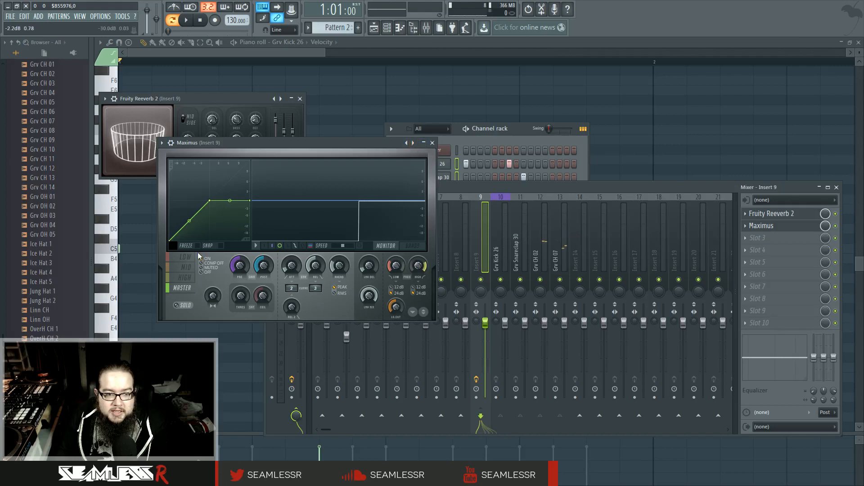
# Step: Play the pattern and lower the compression knee points of the LOW and MID band curves in Maximus, with MID at about -11 dB
pyautogui.moveTo(386, 144); pyautogui.dragTo(425, 151)
pyautogui.rightClick(433, 154)
pyautogui.click(377, 154)
pyautogui.press('space')
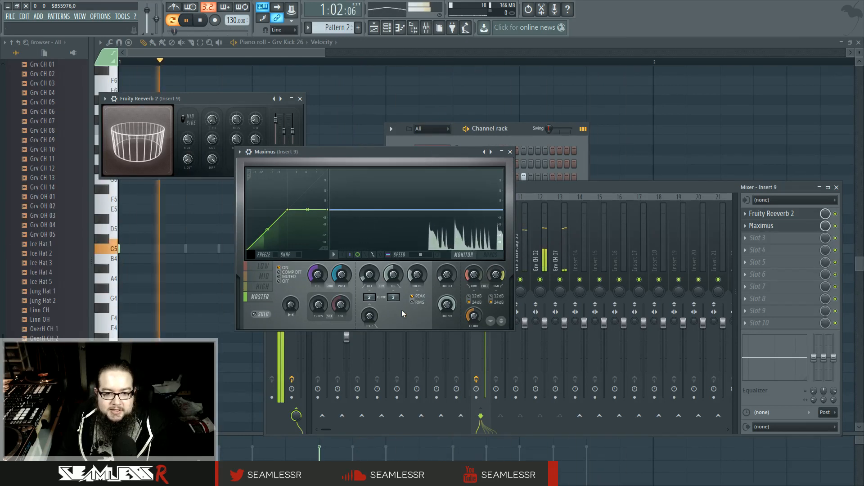
pyautogui.moveTo(367, 150); pyautogui.dragTo(414, 169)
pyautogui.click(310, 285)
pyautogui.moveTo(335, 228); pyautogui.dragTo(310, 229)
pyautogui.click(314, 295)
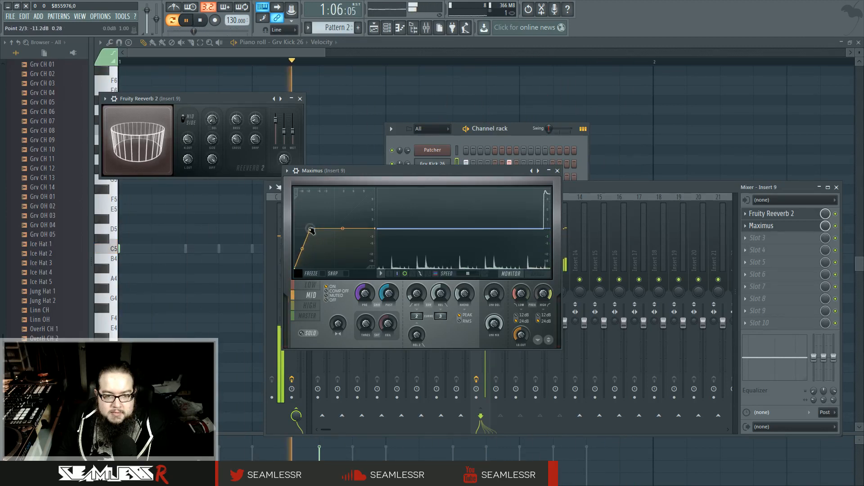
# Step: Lower the HIGH band's compression knee point in Maximus and compare the MID and HIGH bands during playback
pyautogui.click(310, 305)
pyautogui.moveTo(337, 231); pyautogui.dragTo(318, 229)
pyautogui.click(311, 296)
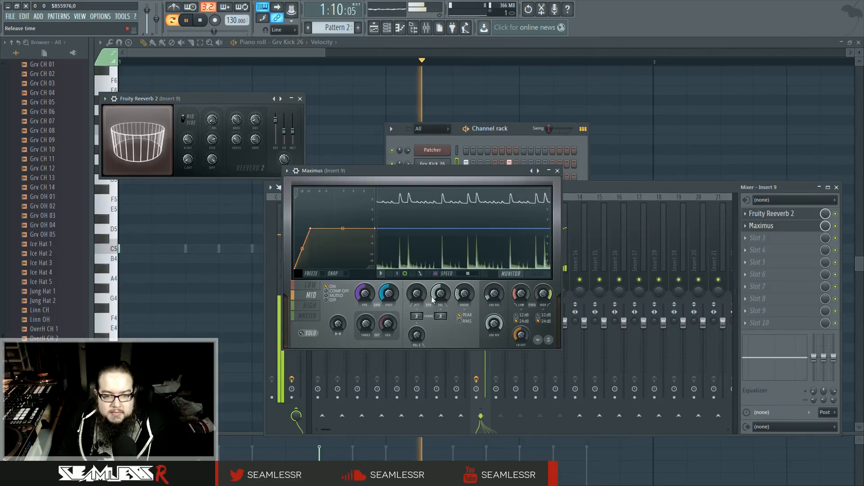
pyautogui.click(313, 304)
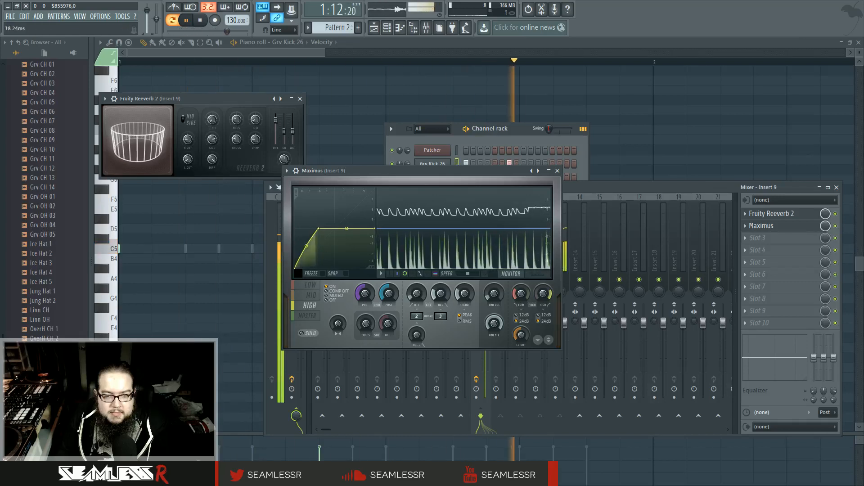
# Step: Reshape the MASTER band's curve in Maximus from a hard knee into a gradual, rounded compression slope
pyautogui.click(309, 316)
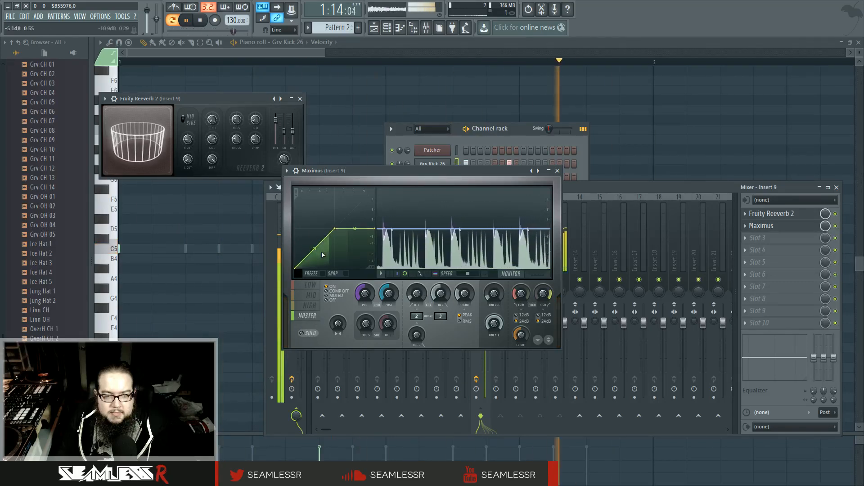
pyautogui.moveTo(334, 228); pyautogui.dragTo(387, 230)
pyautogui.moveTo(335, 249); pyautogui.dragTo(334, 238)
# Step: Raise the MASTER band's pre gain, set its attack to 0 ms and release to about 378 ms, and stop playback
pyautogui.moveTo(364, 294); pyautogui.dragTo(365, 272)
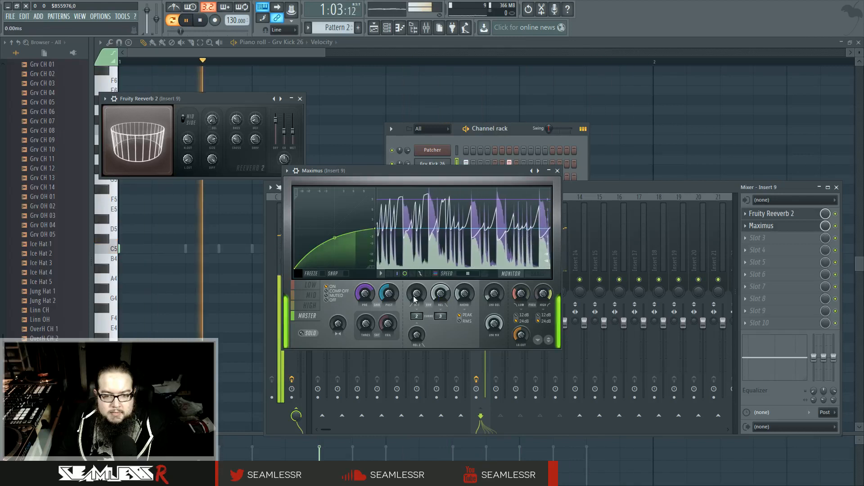
pyautogui.moveTo(442, 294); pyautogui.dragTo(443, 296)
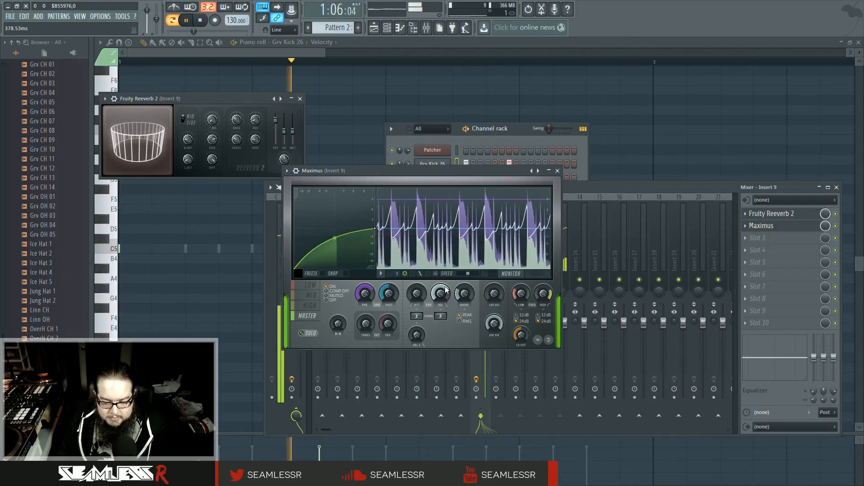
pyautogui.press('space')
# Step: Clear the extra sends from Insert 9 by routing it to the Master track only
pyautogui.moveTo(613, 188); pyautogui.dragTo(610, 144)
pyautogui.moveTo(516, 194); pyautogui.dragTo(482, 213)
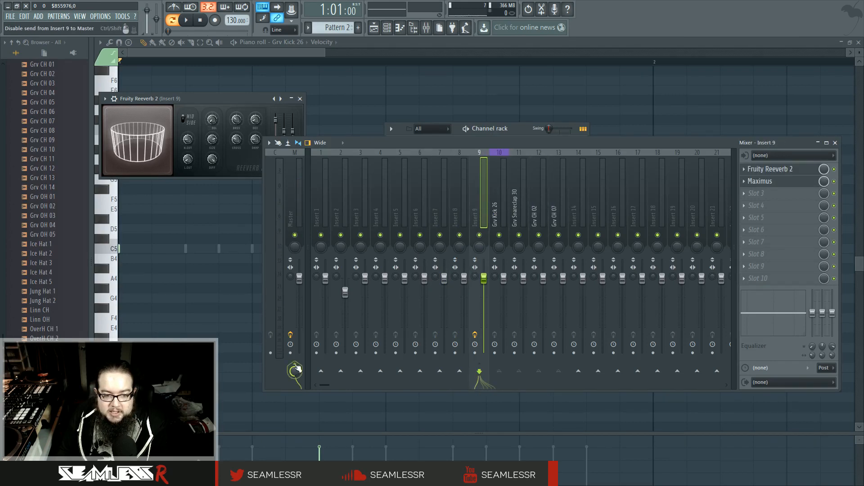
pyautogui.rightClick(295, 369)
pyautogui.click(339, 377)
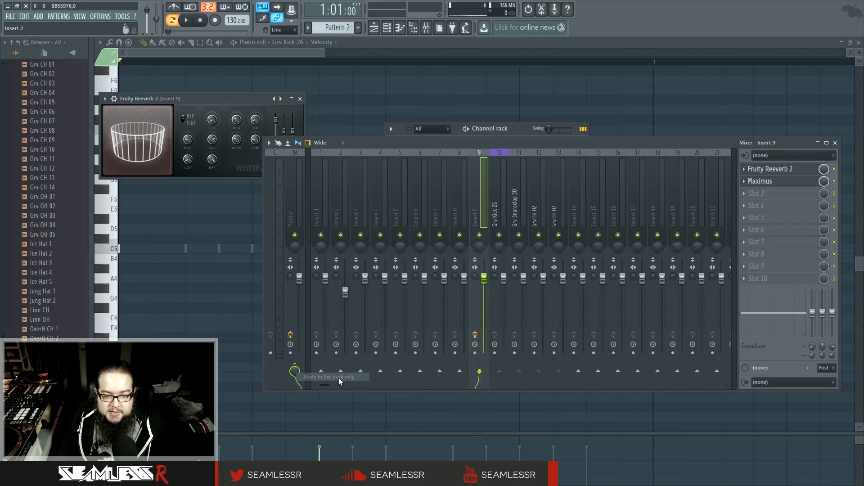
# Step: Select Inserts 1 through 8 and route them to the Master track only
pyautogui.moveTo(477, 180); pyautogui.dragTo(469, 203)
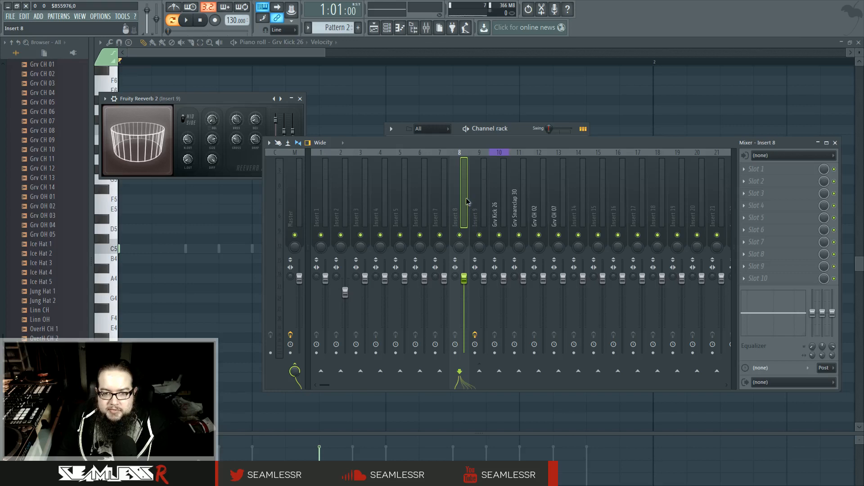
pyautogui.moveTo(446, 207); pyautogui.dragTo(307, 204)
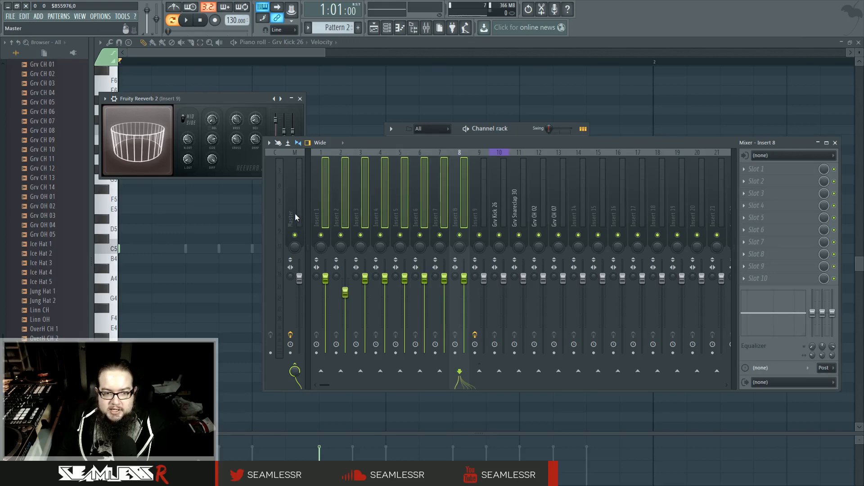
pyautogui.rightClick(296, 214)
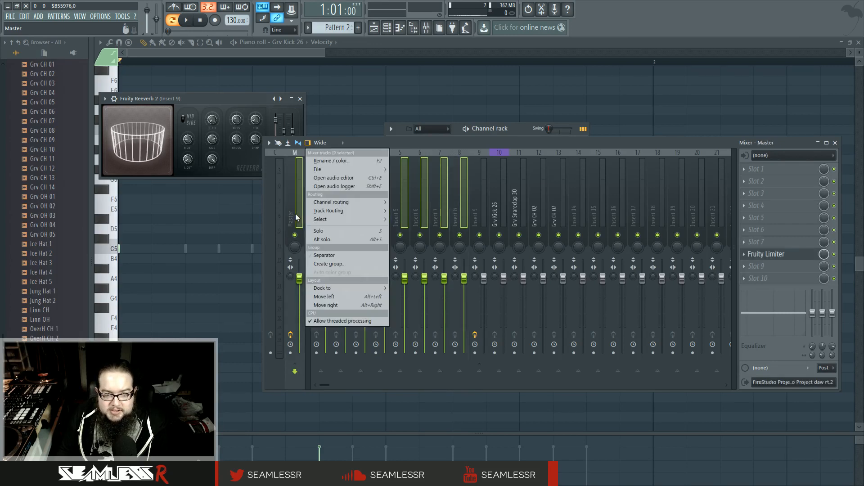
pyautogui.moveTo(321, 212)
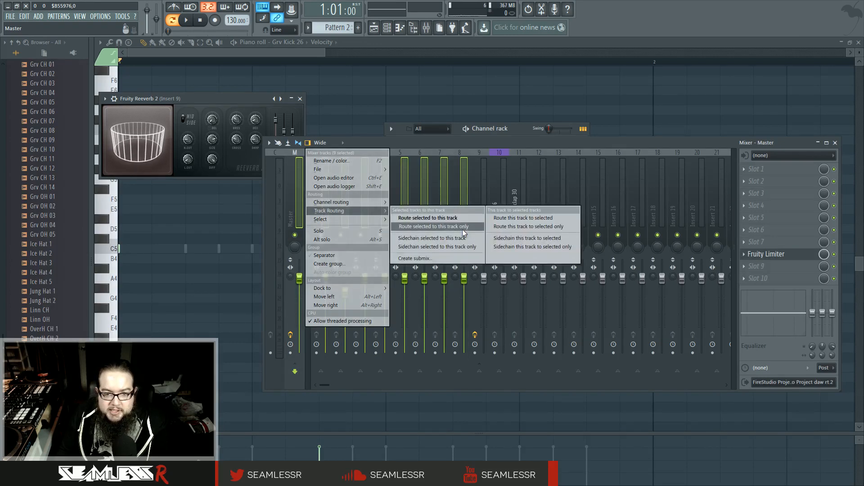
pyautogui.click(455, 218)
# Step: Route Inserts 14 through 99 to the Master track only and spot-check the cables of Inserts 91 and 96
pyautogui.moveTo(369, 196); pyautogui.dragTo(571, 221)
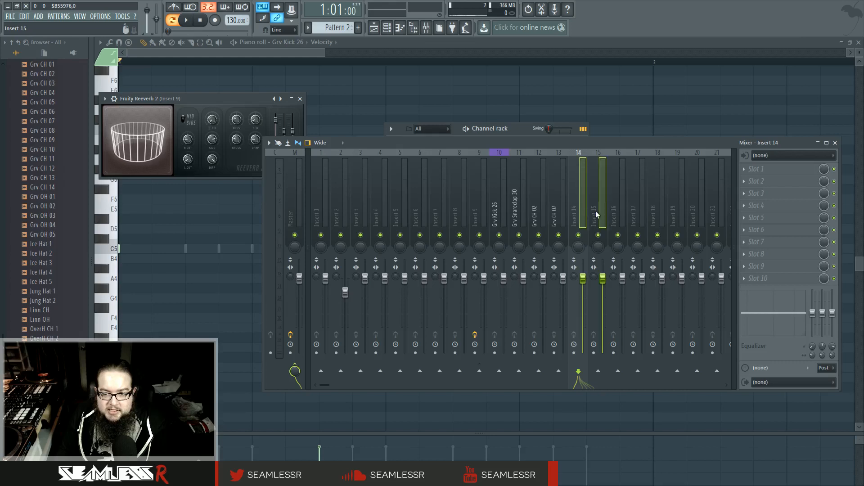
pyautogui.moveTo(617, 216); pyautogui.dragTo(786, 212)
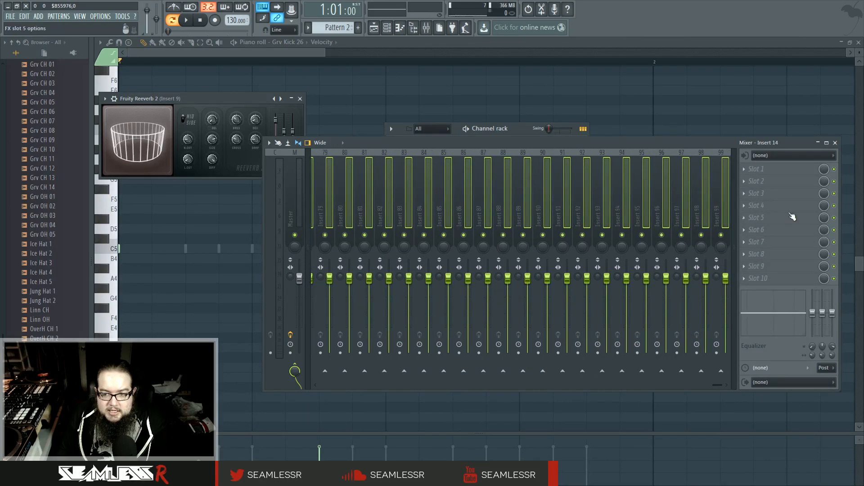
pyautogui.rightClick(297, 192)
pyautogui.moveTo(361, 208)
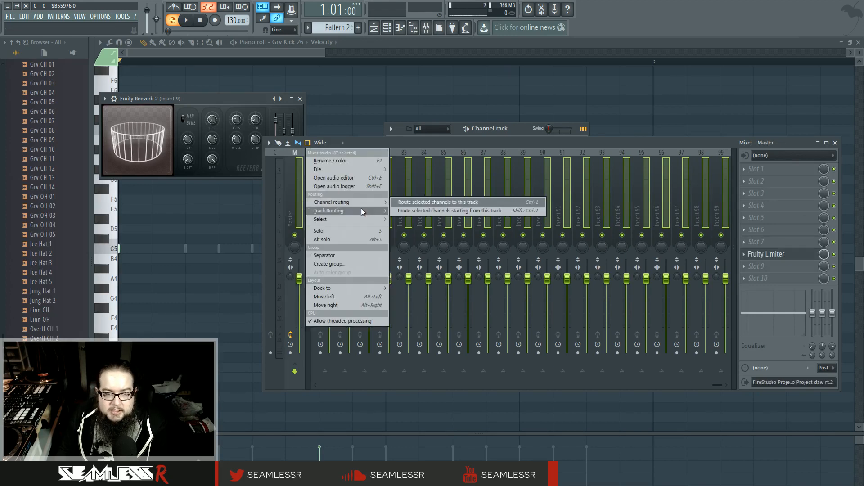
pyautogui.click(418, 218)
pyautogui.click(567, 200)
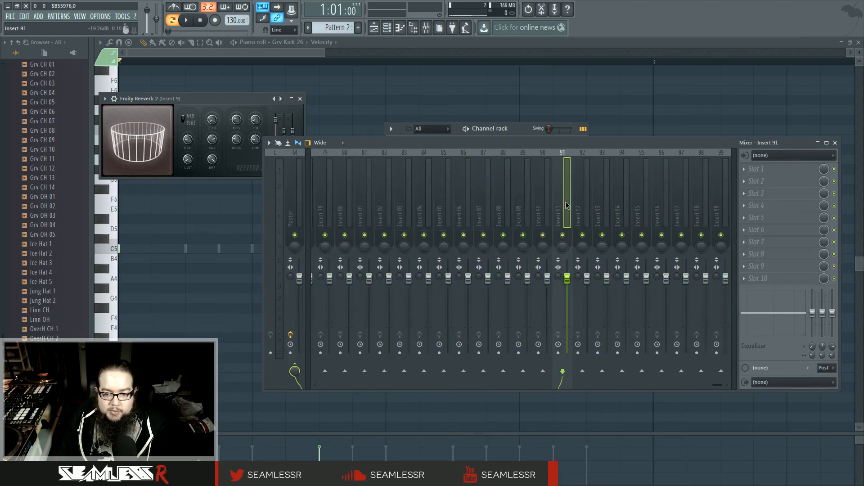
pyautogui.click(658, 204)
pyautogui.click(666, 203)
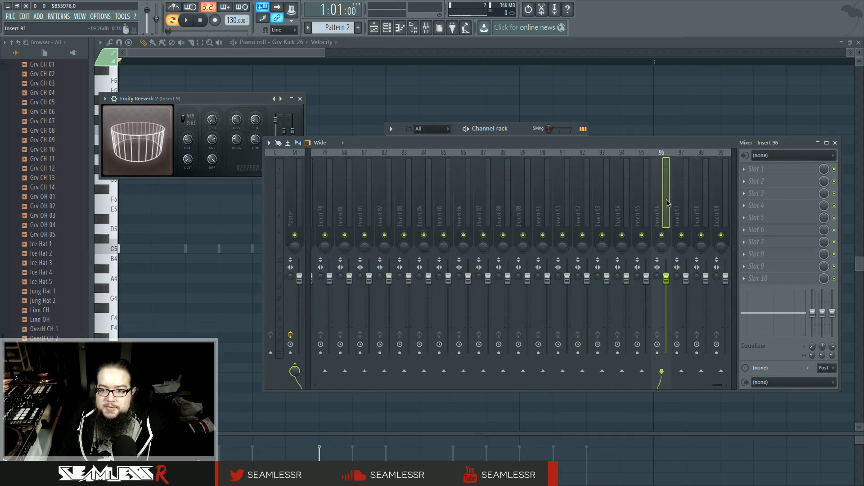
# Step: Reveal the separately docked Inserts 100 to 103, select all four, and dock them to the middle section of the mixer
pyautogui.click(735, 209)
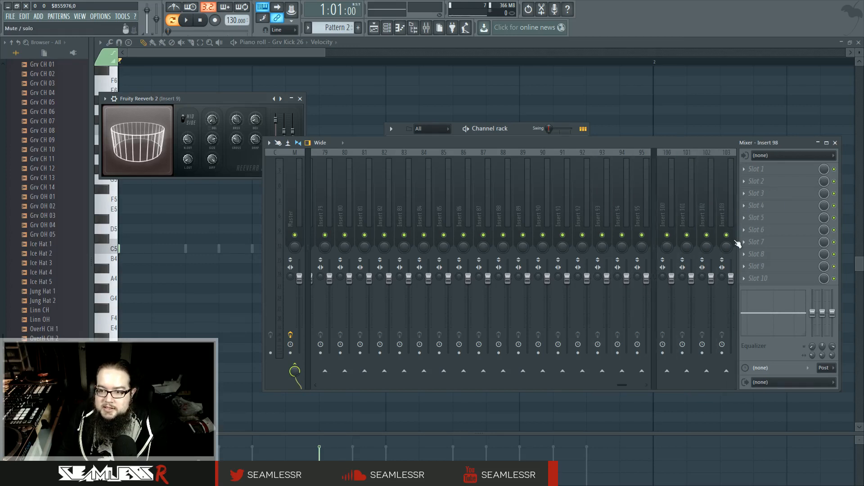
pyautogui.rightClick(668, 192)
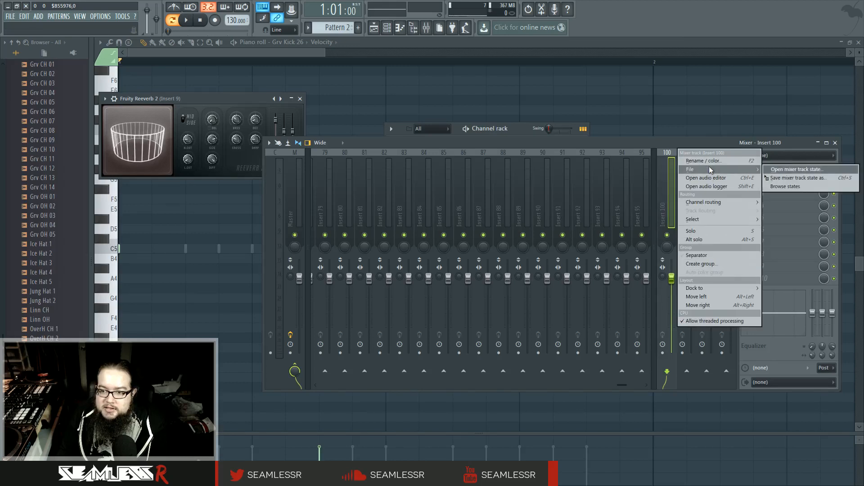
pyautogui.moveTo(711, 290)
pyautogui.click(668, 195)
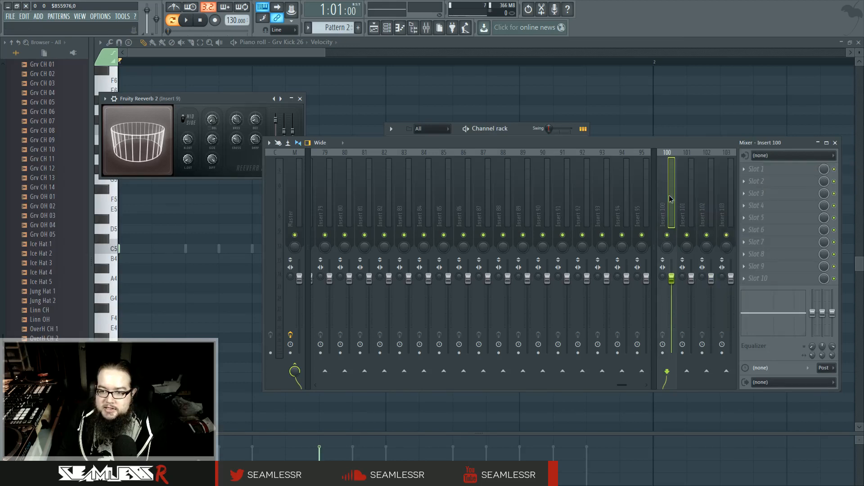
pyautogui.keyDown('shift'); pyautogui.click(723, 198); pyautogui.keyUp('shift')
pyautogui.rightClick(676, 204)
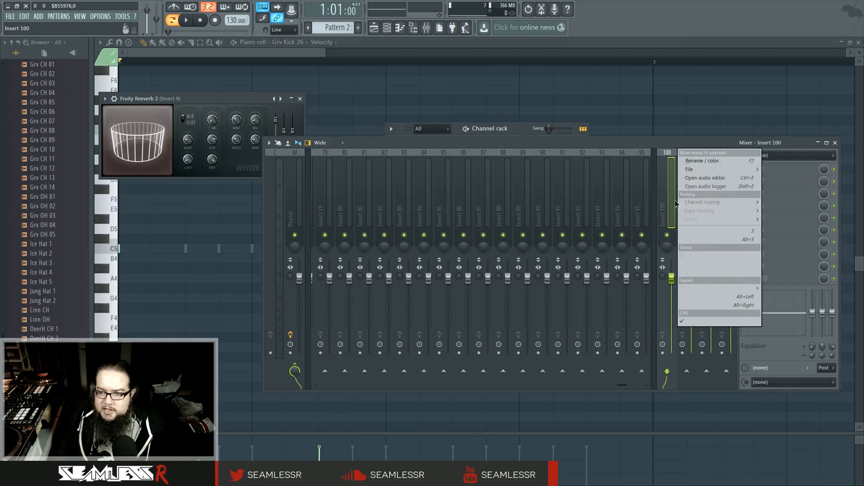
pyautogui.click(717, 296)
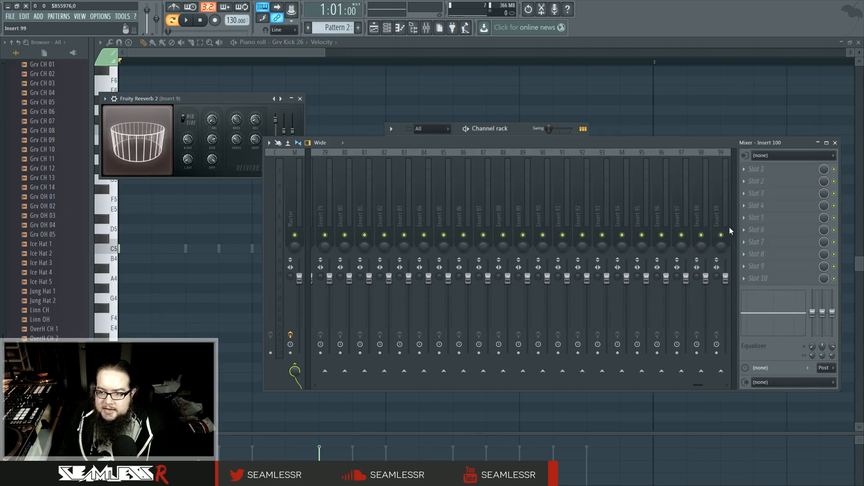
# Step: Return to the first mixer tracks and rename Insert 9 as Drums
pyautogui.moveTo(694, 208); pyautogui.dragTo(252, 208)
pyautogui.click(495, 184)
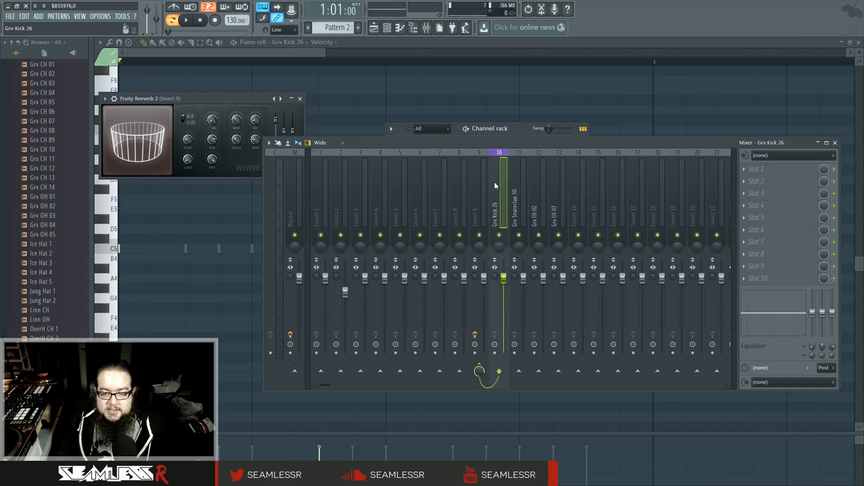
pyautogui.rightClick(499, 186)
pyautogui.click(482, 184)
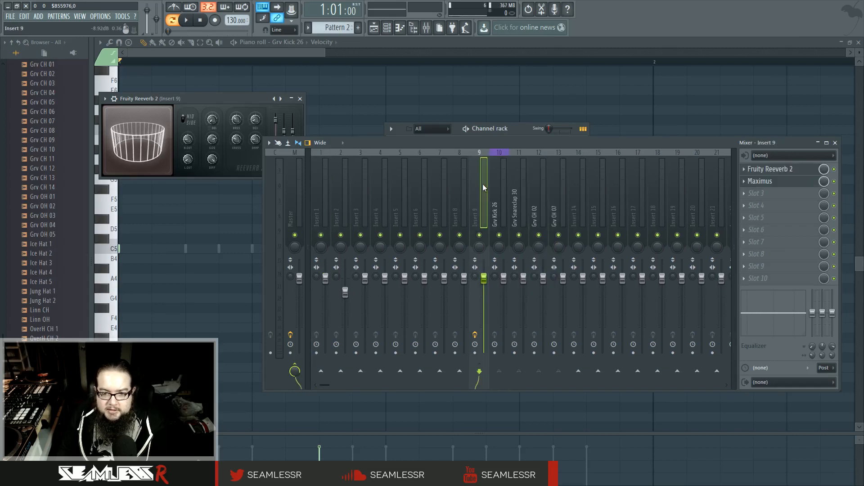
pyautogui.rightClick(483, 183)
pyautogui.click(512, 161)
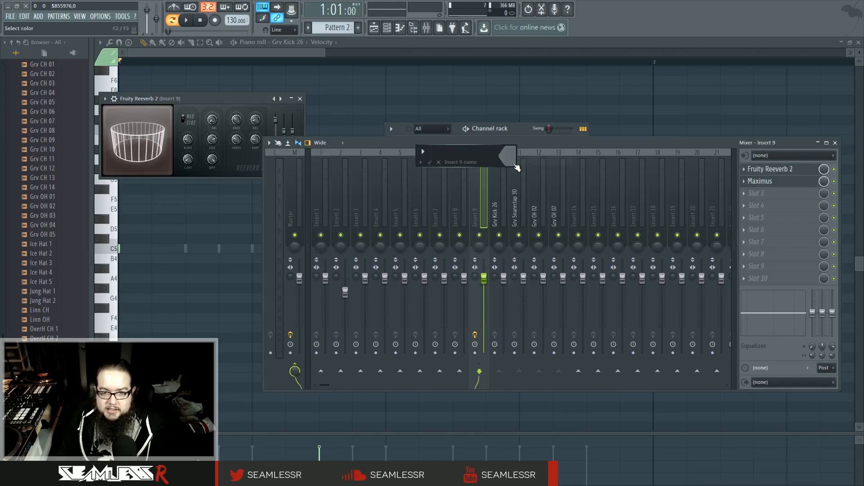
pyautogui.write('Drums')
pyautogui.press('Return')
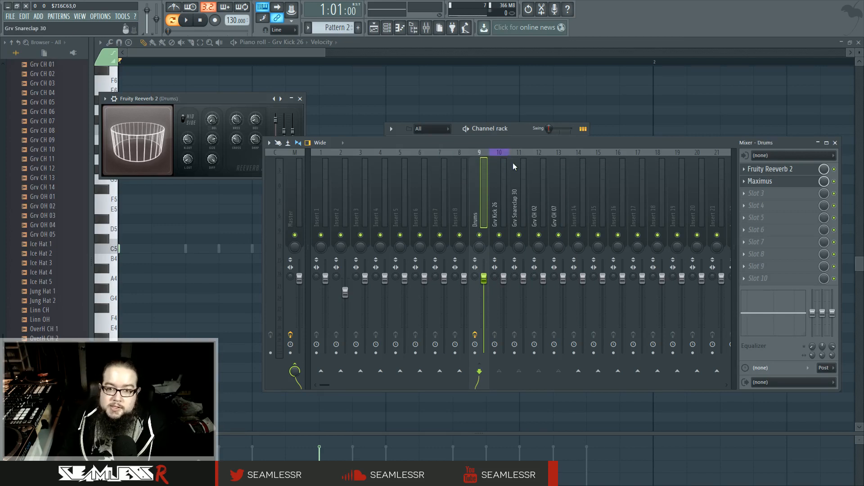
# Step: Set the Drums mixer track's color to a pinkish red
pyautogui.rightClick(513, 163)
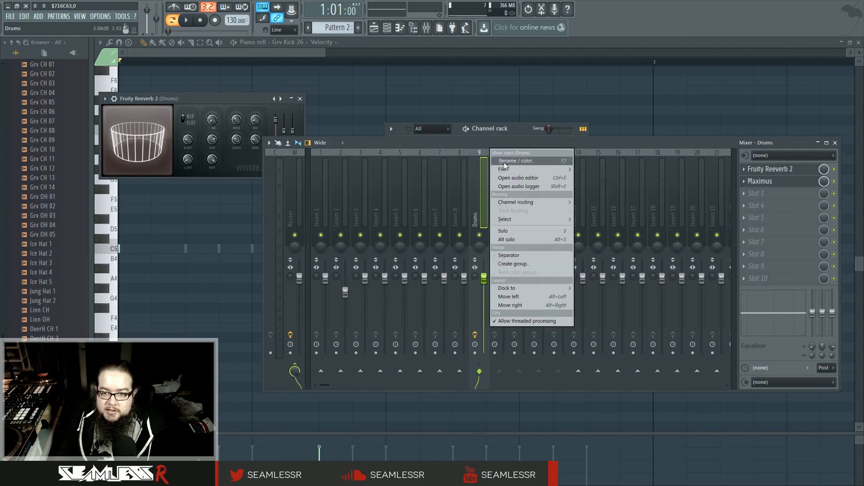
pyautogui.click(478, 163)
pyautogui.press('F2')
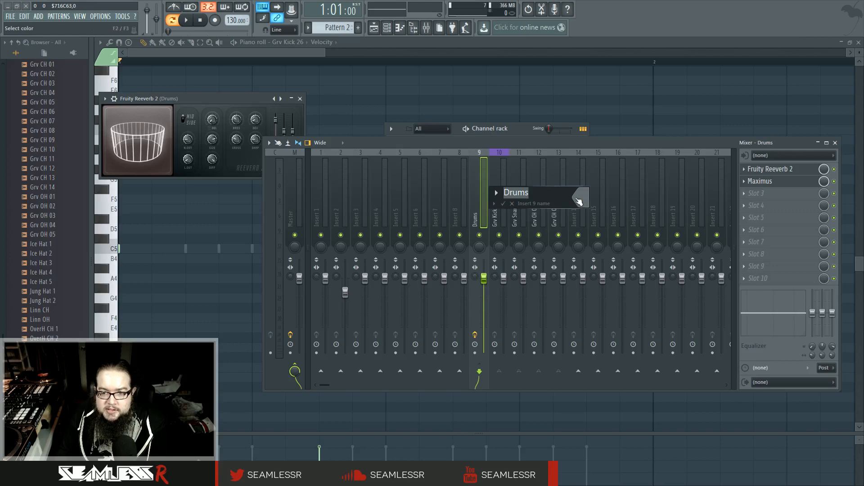
pyautogui.click(583, 200)
pyautogui.click(693, 189)
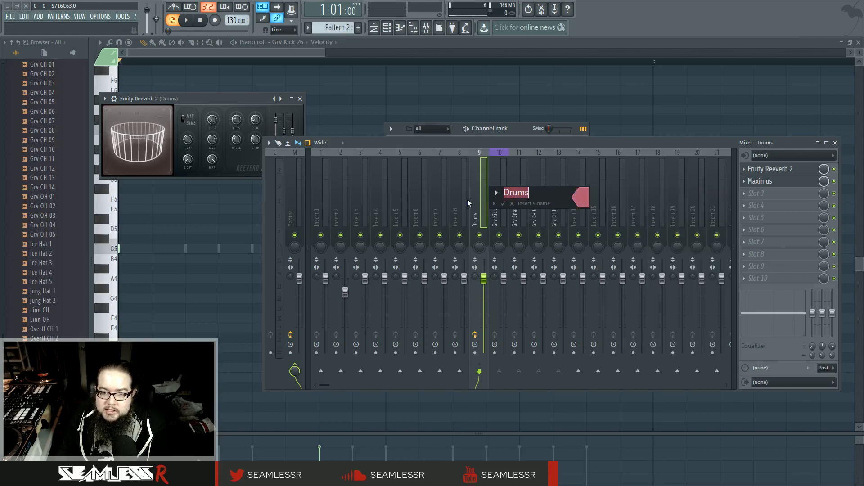
pyautogui.press('Return')
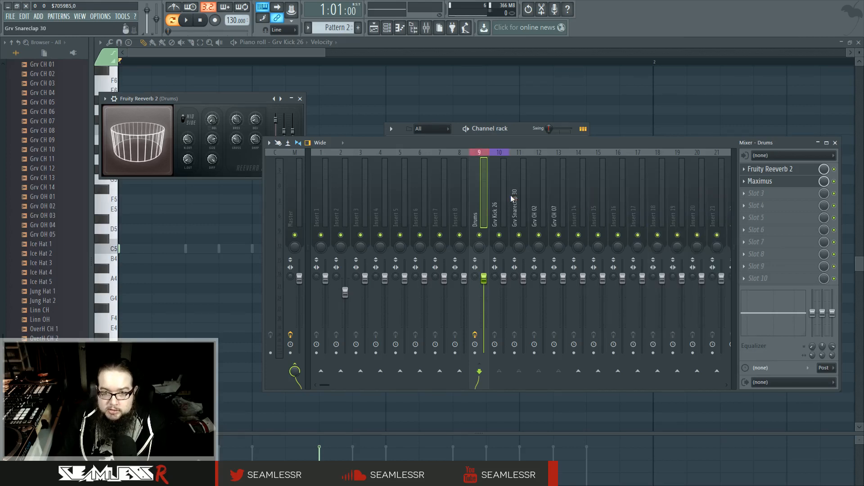
# Step: Dock the Drums track to the left section of the mixer beside the Master and select Insert 8
pyautogui.rightClick(474, 178)
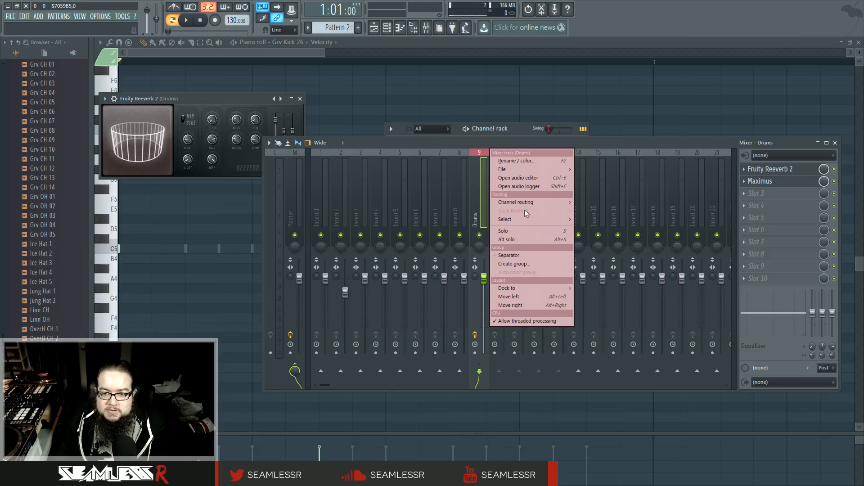
pyautogui.moveTo(532, 288)
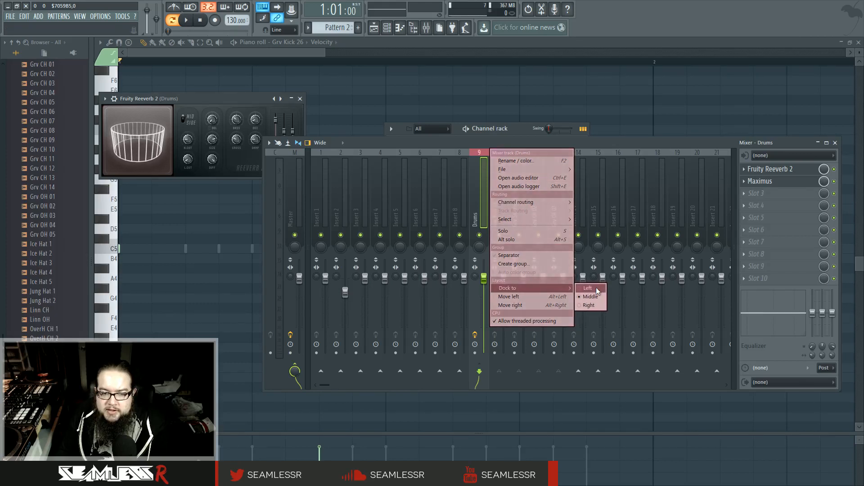
pyautogui.click(598, 289)
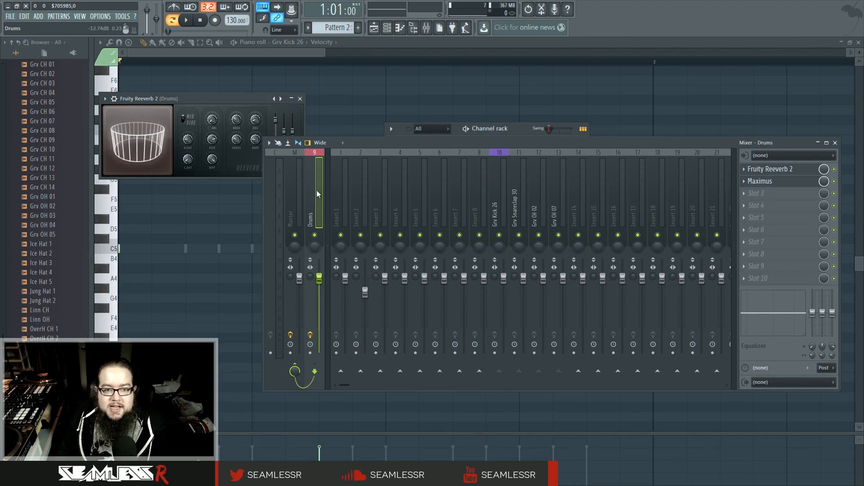
pyautogui.click(478, 189)
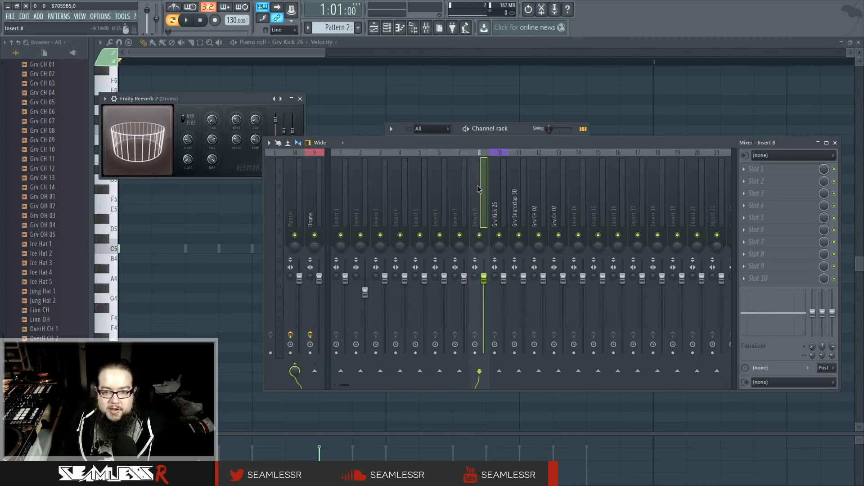
# Step: Select the Grv Kick 26 mixer track and play back the drum pattern to check it
pyautogui.moveTo(498, 220)
pyautogui.mouseDown()
pyautogui.moveTo(567, 223)
pyautogui.moveTo(502, 224)
pyautogui.mouseUp()
pyautogui.moveTo(358, 387)
pyautogui.mouseDown()
pyautogui.moveTo(649, 384)
pyautogui.moveTo(348, 387)
pyautogui.moveTo(361, 386)
pyautogui.mouseUp()
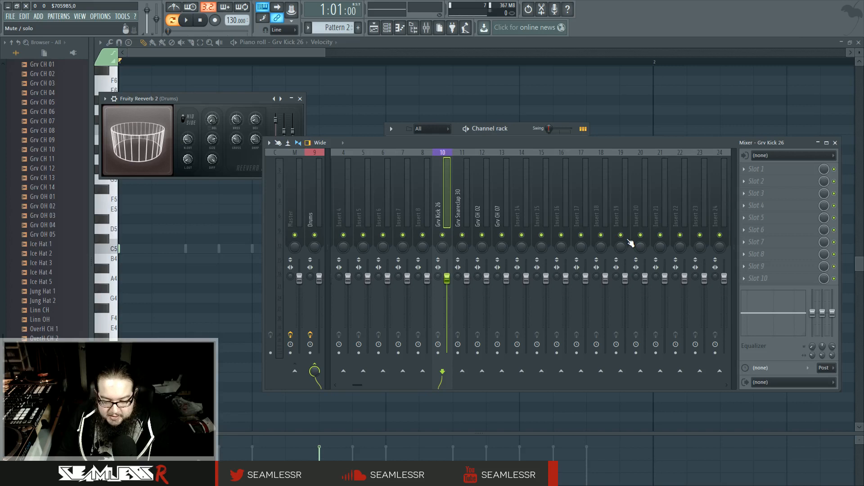
pyautogui.press('space')
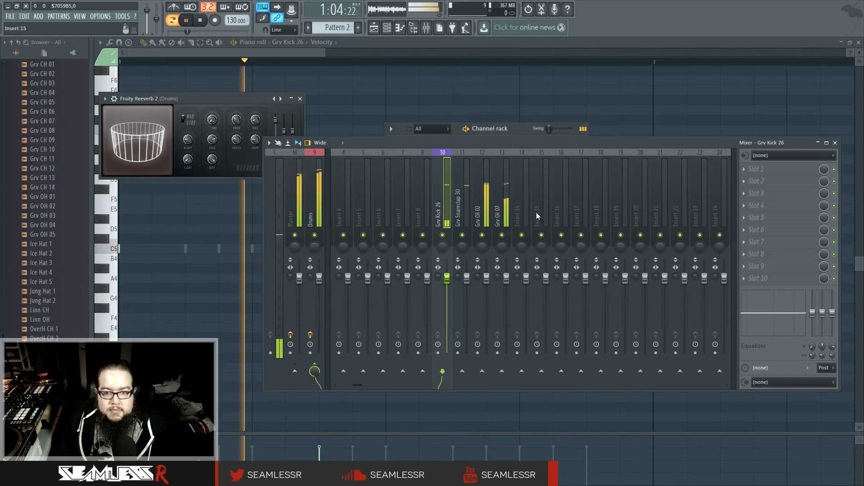
pyautogui.press('space')
pyautogui.press('space')
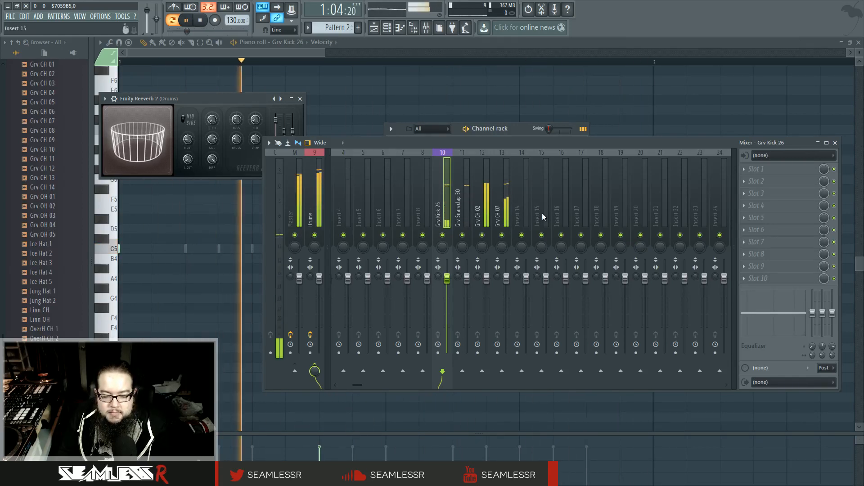
# Step: Rearrange the Grv Kick 26 hits in Pattern 2 to fall on steps 1, 7, 8 and 15
pyautogui.click(405, 29)
pyautogui.rightClick(502, 166)
pyautogui.click(495, 166)
pyautogui.click(501, 165)
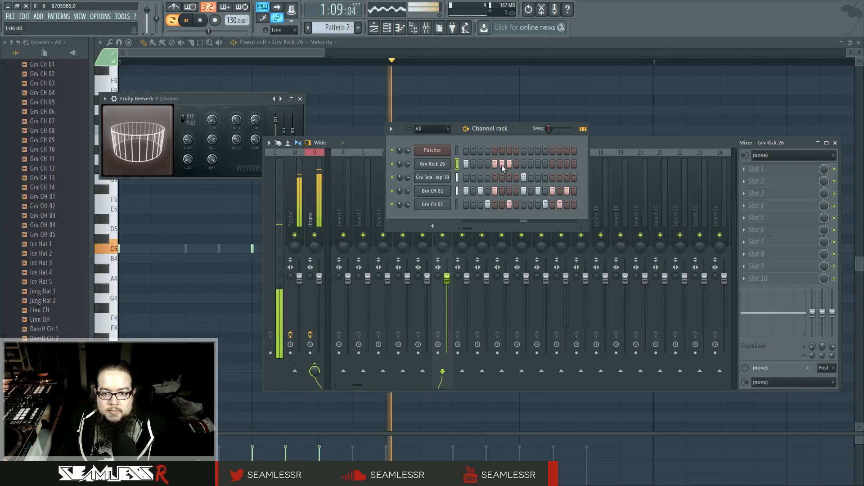
pyautogui.rightClick(501, 164)
pyautogui.click(515, 164)
pyautogui.rightClick(496, 164)
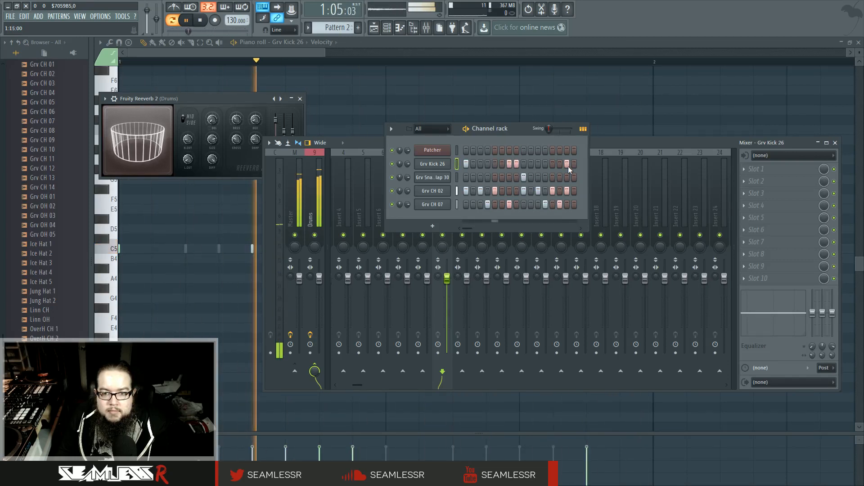
# Step: Open the Grv Kick 26 channel settings, add a fade-out to the sample, and audition it in the pattern
pyautogui.click(433, 164)
pyautogui.press('space')
pyautogui.click(520, 300)
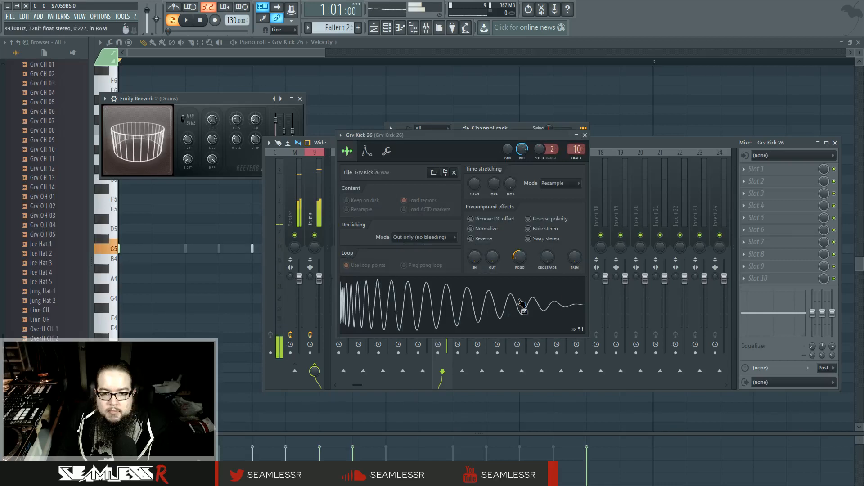
pyautogui.click(387, 152)
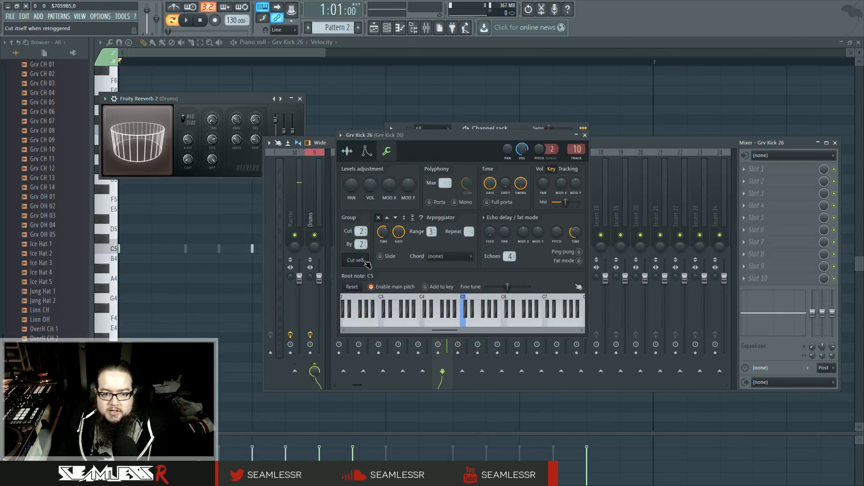
pyautogui.click(347, 151)
pyautogui.click(444, 292)
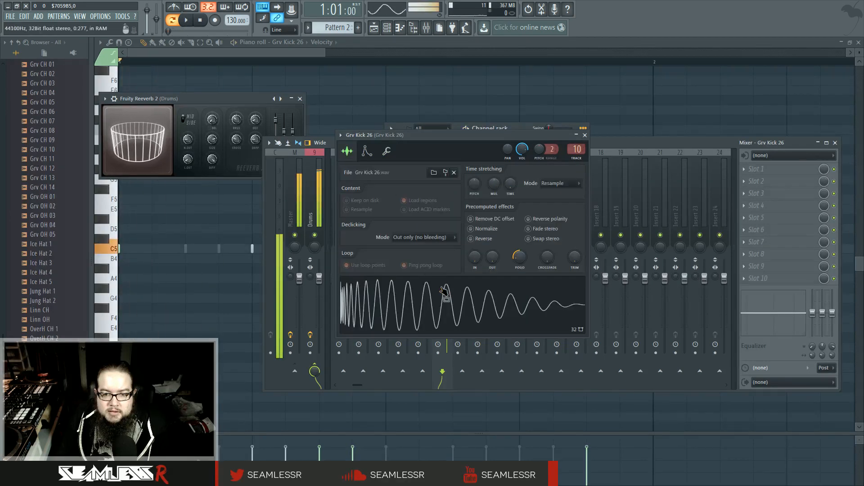
pyautogui.moveTo(492, 269); pyautogui.dragTo(492, 256)
pyautogui.click(482, 292)
pyautogui.press('space')
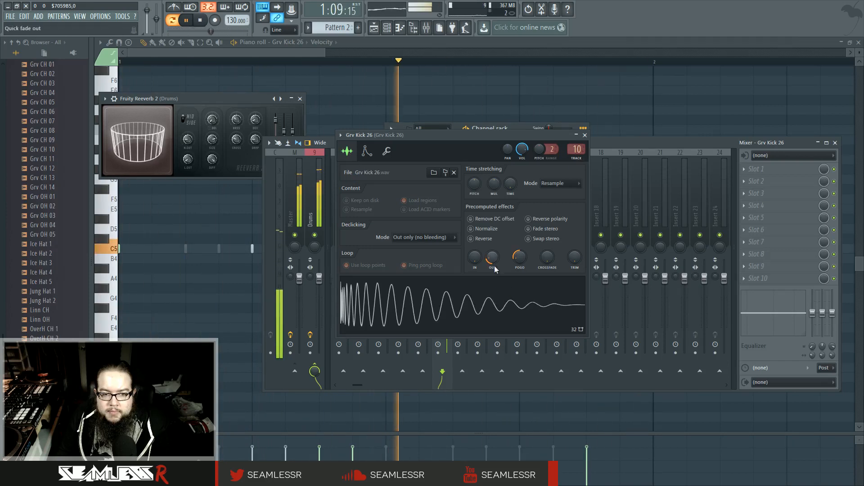
# Step: Select the Drums mixer track and inspect the settings of its Maximus effect
pyautogui.click(305, 199)
pyautogui.click(313, 207)
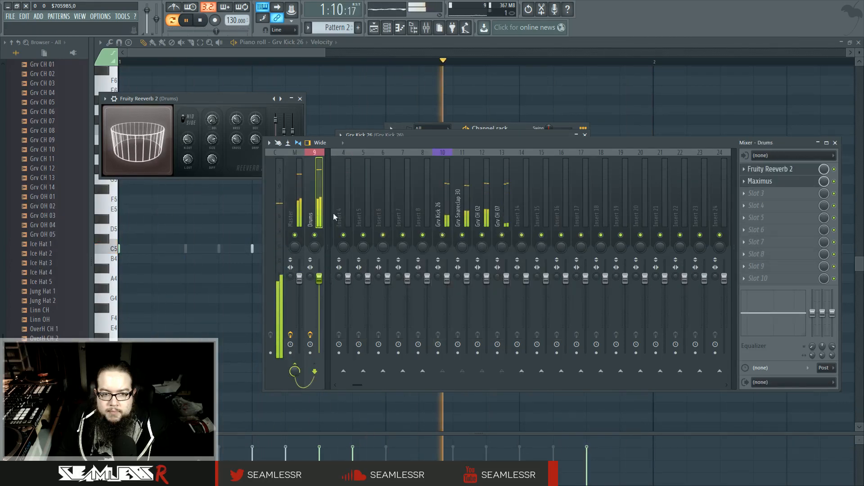
pyautogui.click(791, 182)
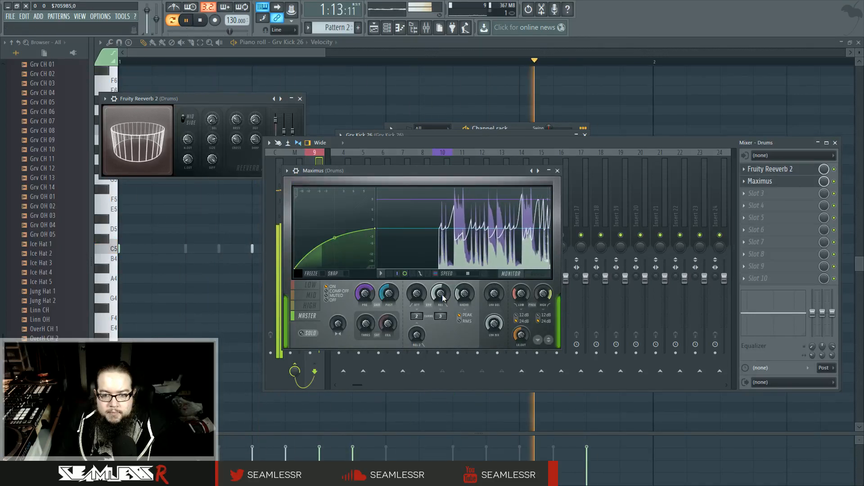
# Step: Adjust the cut filter of the Drums track's Fruity Reeverb 2, lower its wet level, and make the room wide and shallow
pyautogui.click(774, 170)
pyautogui.click(774, 171)
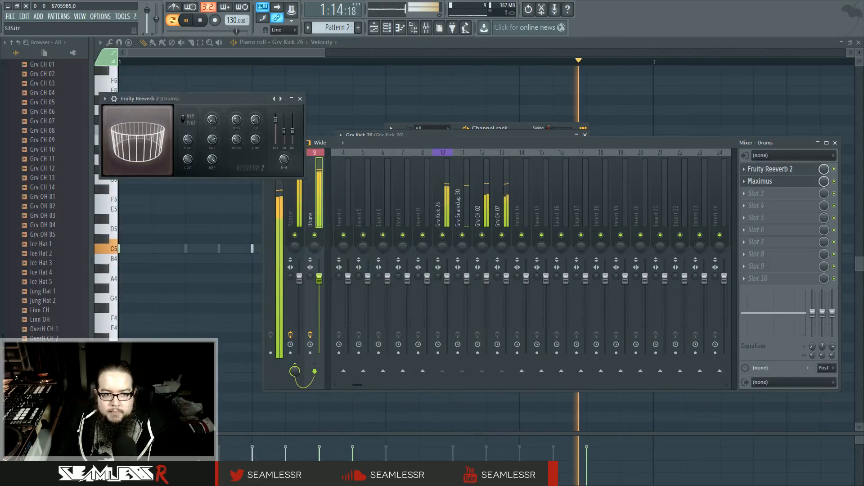
pyautogui.moveTo(188, 141); pyautogui.dragTo(189, 166)
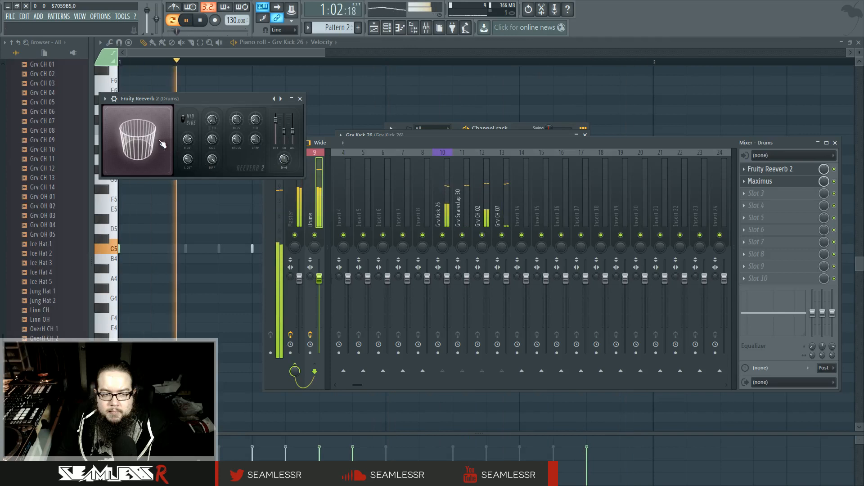
pyautogui.moveTo(292, 140); pyautogui.dragTo(293, 141)
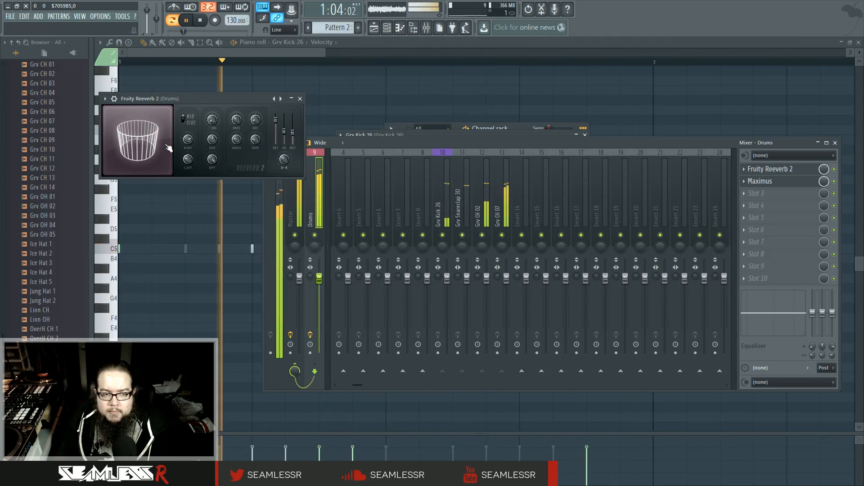
pyautogui.moveTo(168, 146); pyautogui.dragTo(147, 110)
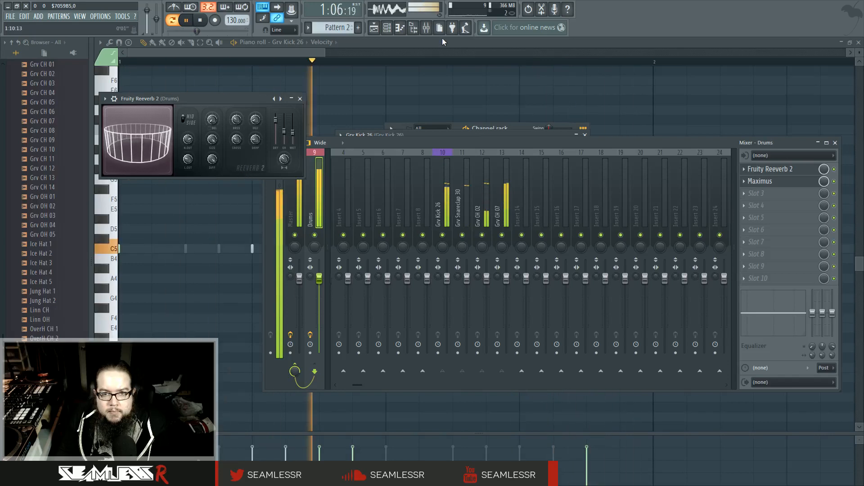
# Step: Place four consecutive Pattern 2 clips on Track 1 of the Playlist, covering bars 5 to 8
pyautogui.click(376, 28)
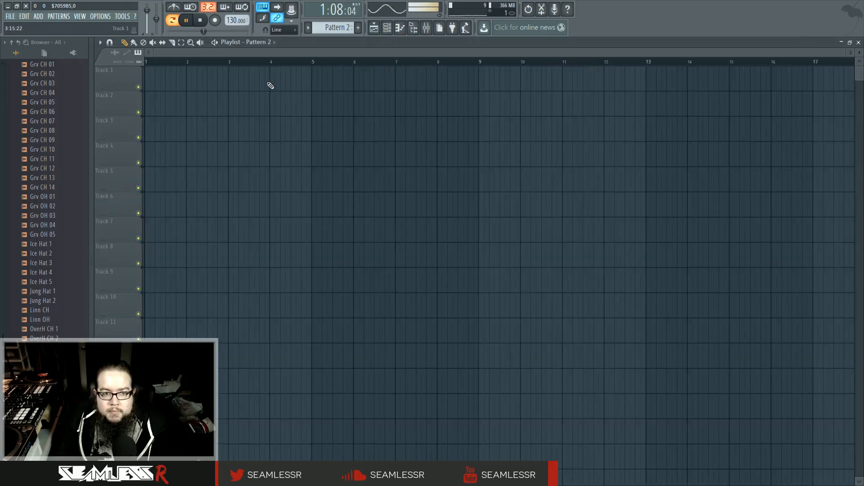
pyautogui.click(411, 90)
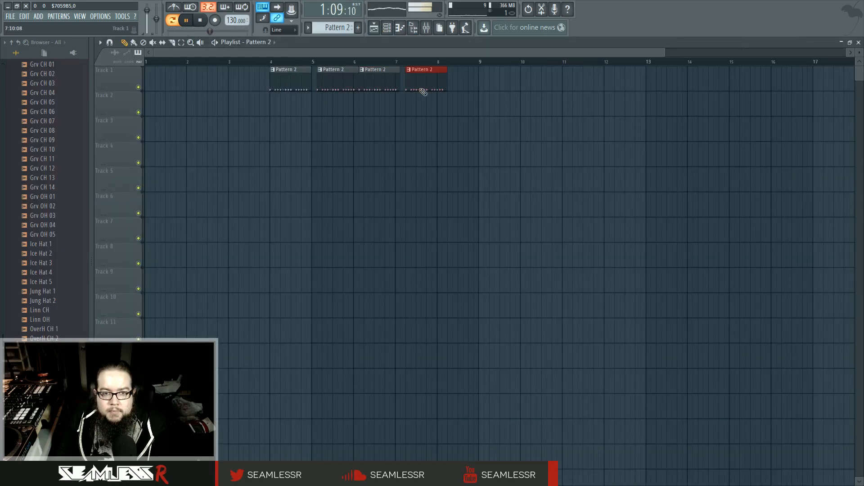
pyautogui.moveTo(322, 81); pyautogui.dragTo(423, 95)
pyautogui.moveTo(333, 78); pyautogui.dragTo(366, 82)
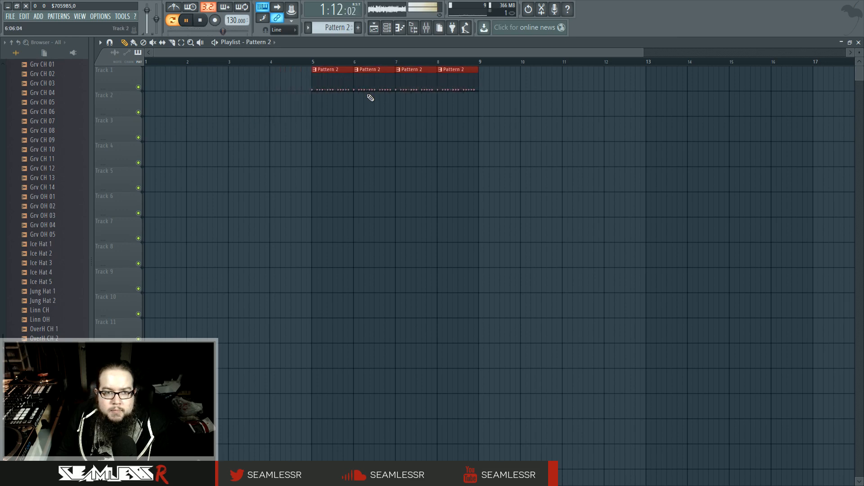
# Step: Place a Pattern 1 clip on Track 2 starting at bar 5 and loop song playback over bars 5 to 8
pyautogui.click(317, 97)
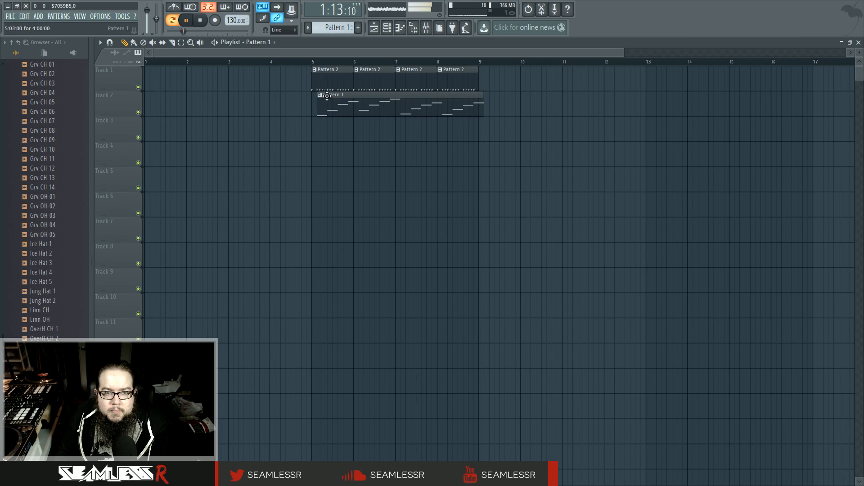
pyautogui.click(315, 62)
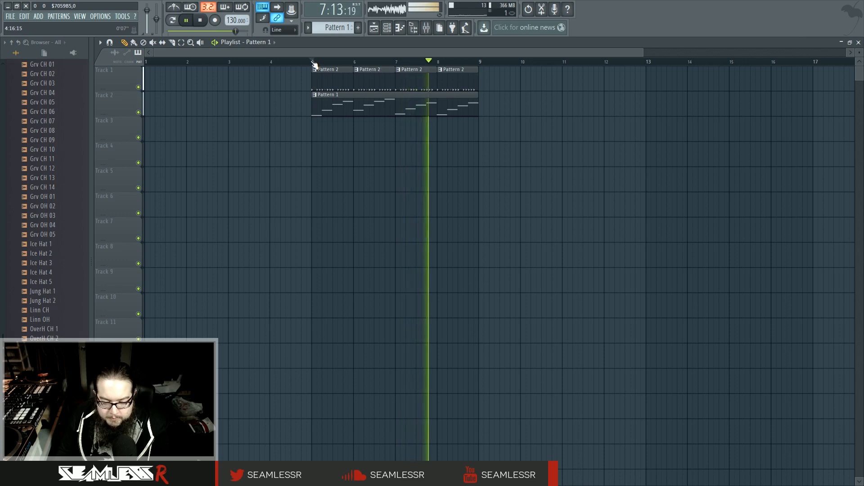
pyautogui.moveTo(317, 62); pyautogui.dragTo(479, 67)
# Step: Lower the mixer volume of the two closed-hat tracks, Grv CH 02 and Grv CH 07
pyautogui.click(387, 28)
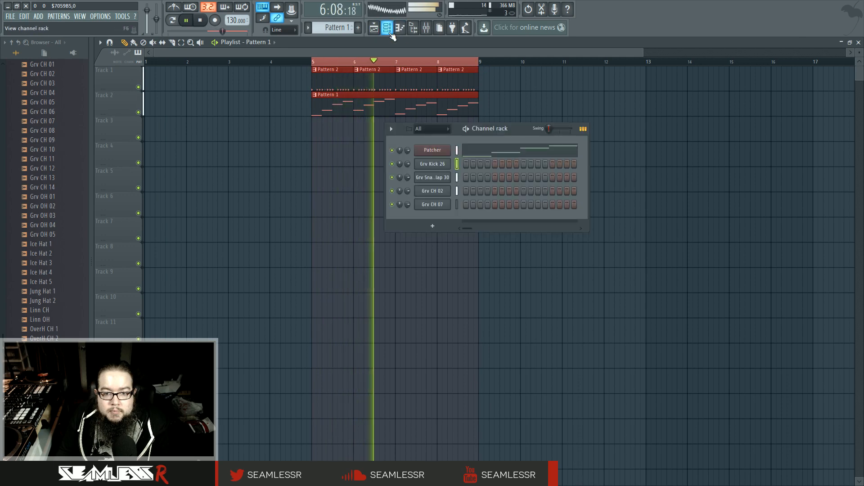
pyautogui.click(426, 27)
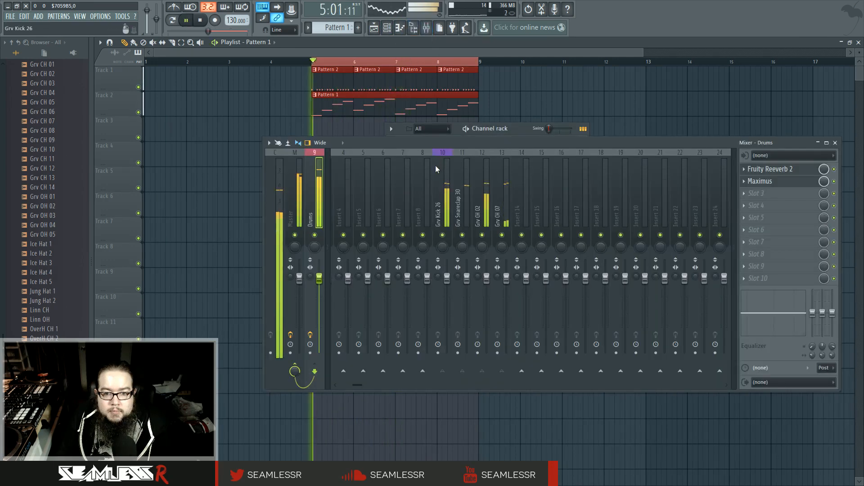
pyautogui.moveTo(486, 278); pyautogui.dragTo(486, 286)
pyautogui.moveTo(507, 278); pyautogui.dragTo(506, 289)
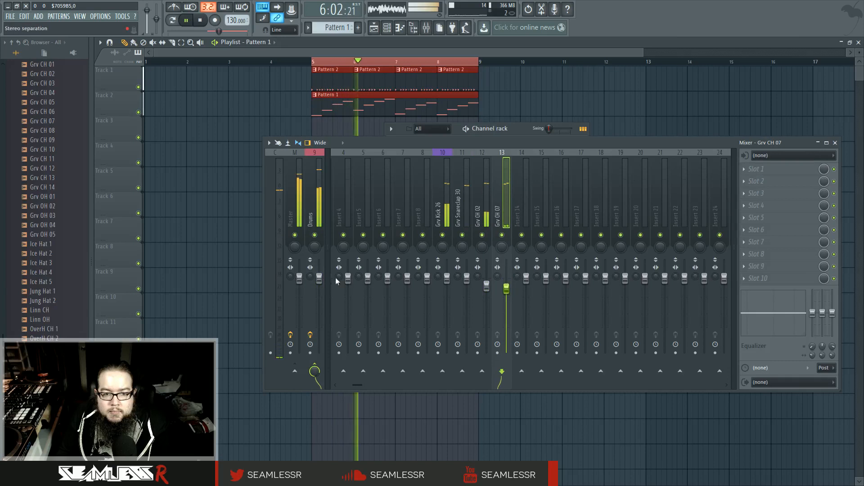
# Step: Lower the volume of the Insert 2 mixer track further and leave that track selected
pyautogui.moveTo(360, 386); pyautogui.dragTo(345, 385)
pyautogui.moveTo(366, 293); pyautogui.dragTo(365, 307)
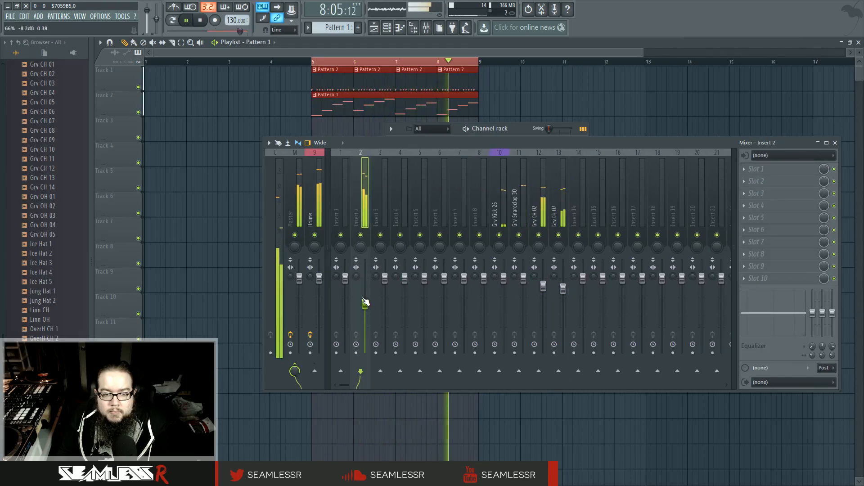
pyautogui.click(292, 198)
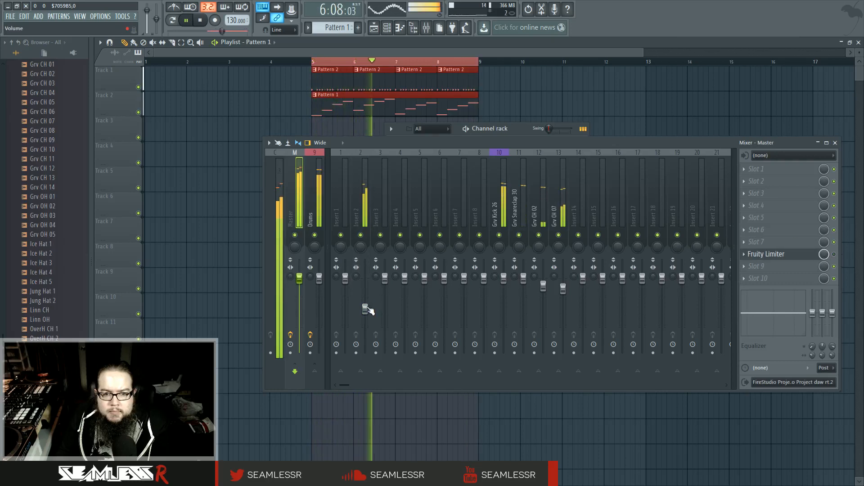
pyautogui.click(366, 310)
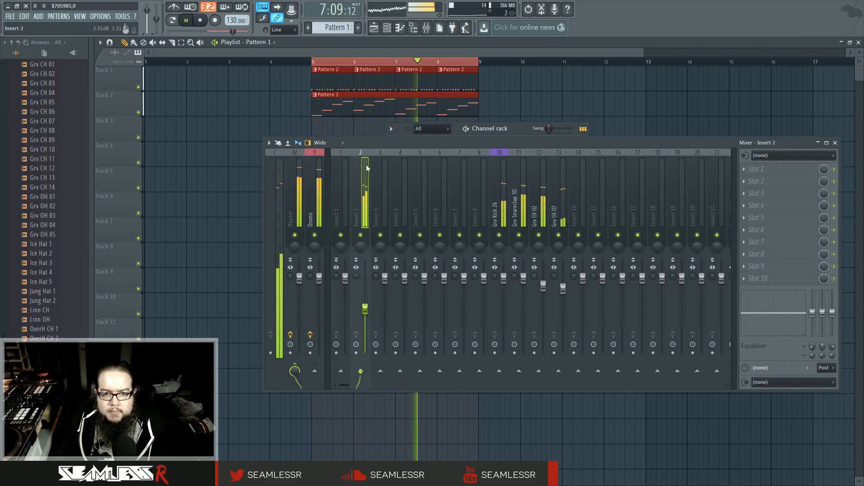
pyautogui.press('Right')
pyautogui.press('Right')
pyautogui.press('Right')
pyautogui.press('Right')
pyautogui.press('Right')
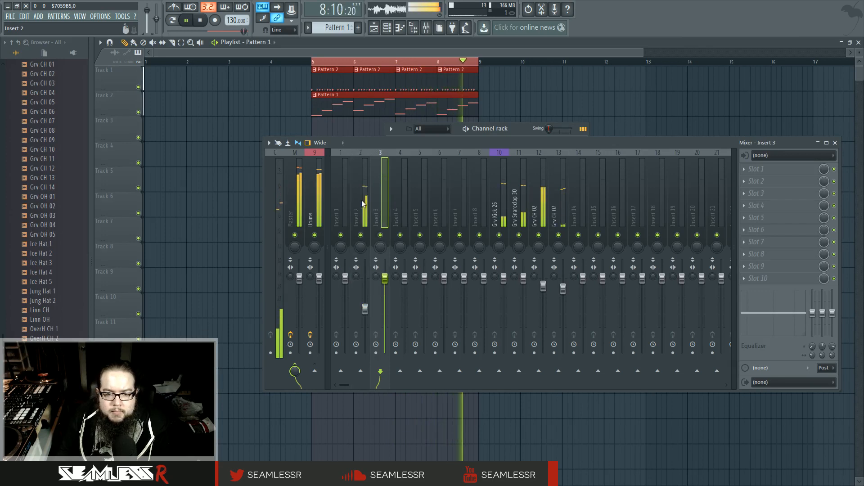
pyautogui.press('Left')
pyautogui.press('Left')
pyautogui.press('Left')
pyautogui.press('Left')
pyautogui.press('Left')
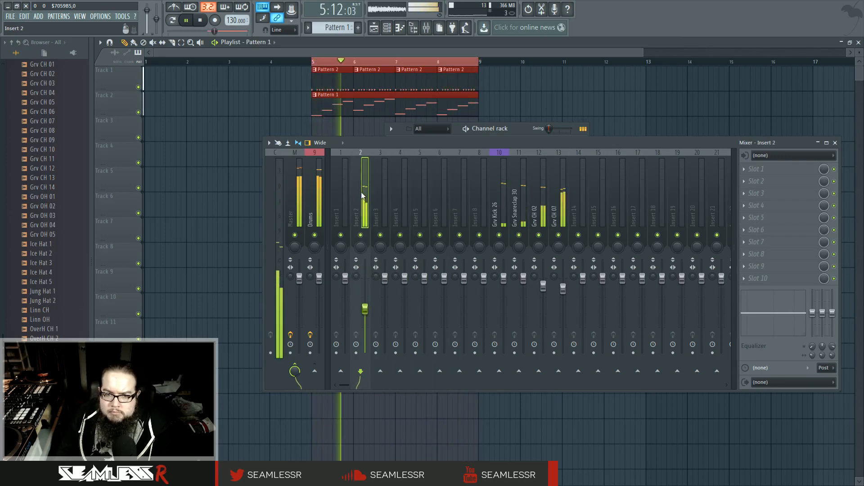
pyautogui.press('F2')
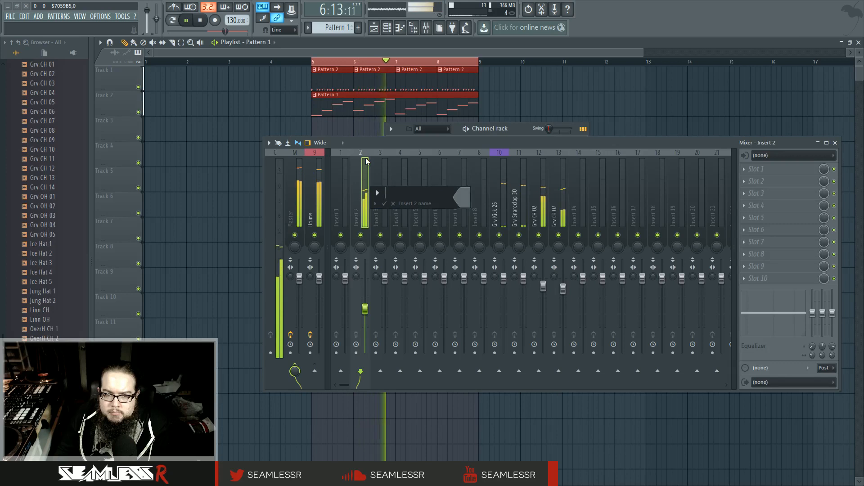
pyautogui.click(393, 204)
# Step: Move the selected Insert 2 mixer track past the drum tracks to position 17
pyautogui.scroll(1, 361, 190)
pyautogui.scroll(-1, 341, 191)
pyautogui.scroll(-15, 360, 190)
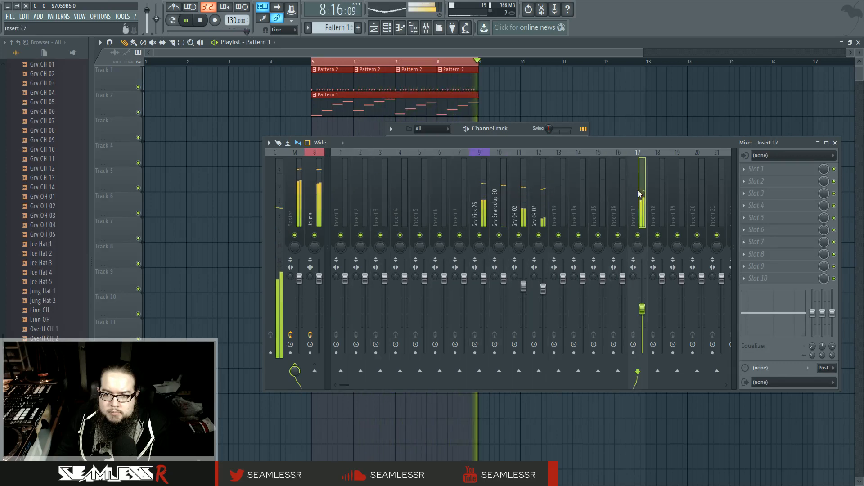
# Step: Restart playback of the looped arrangement a few times to check the mix, then stop it
pyautogui.press('space')
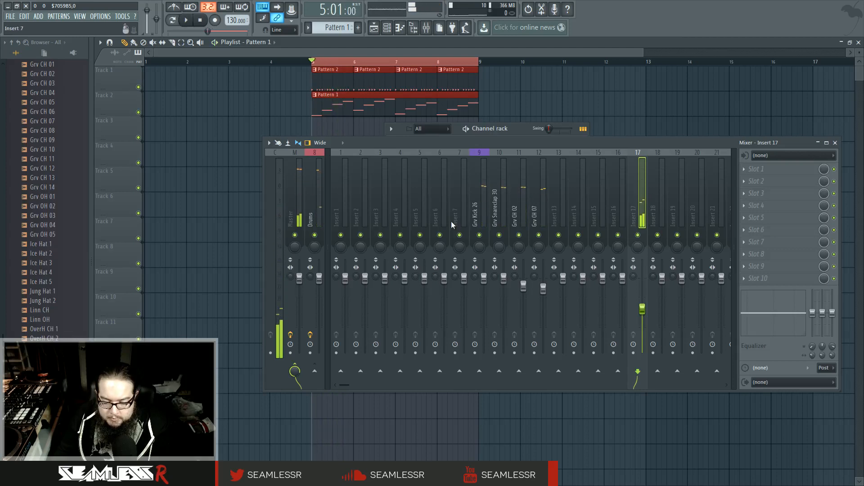
pyautogui.press('space')
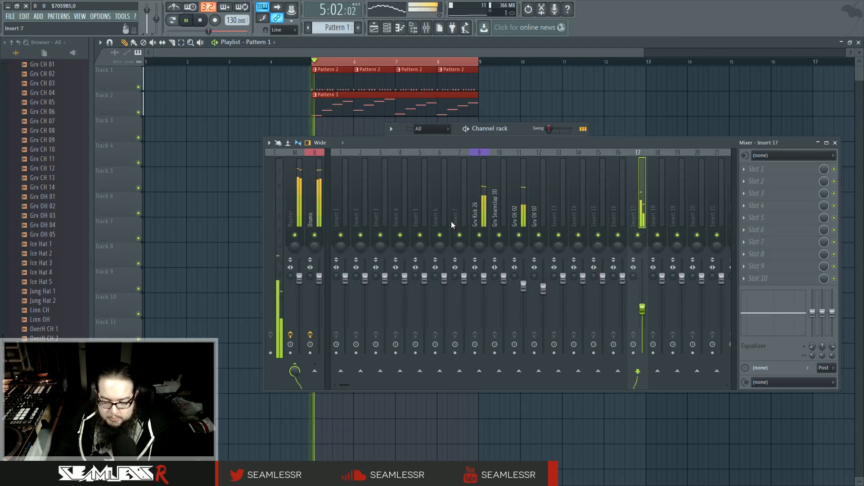
pyautogui.press('space')
pyautogui.press('space')
pyautogui.press('space')
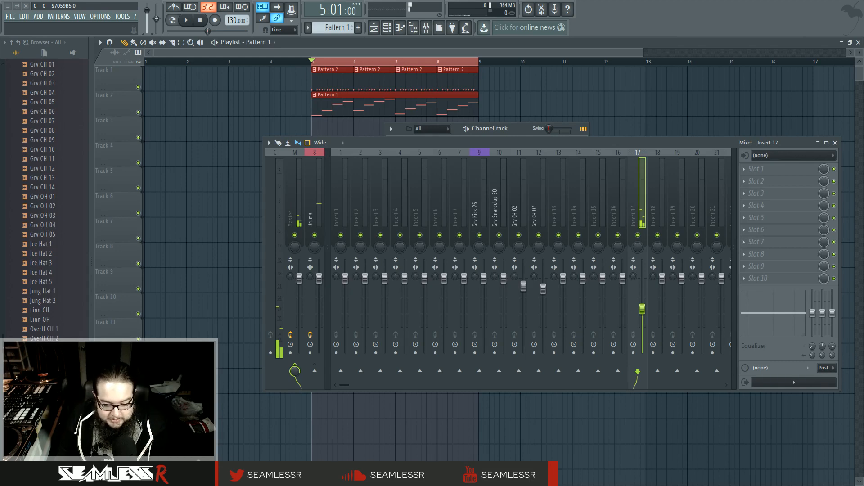
# Step: Play the looped arrangement, open the Patcher instrument from the Channel rack to check it, and stop playback
pyautogui.click(201, 273)
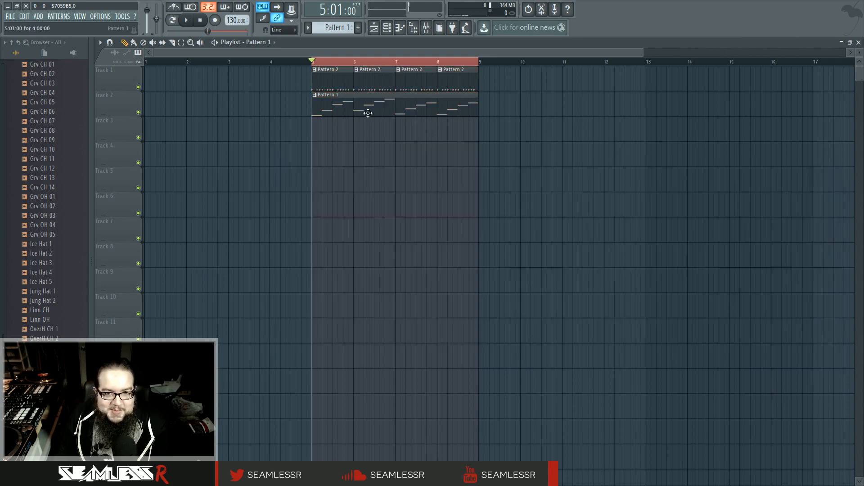
pyautogui.press('space')
pyautogui.click(389, 28)
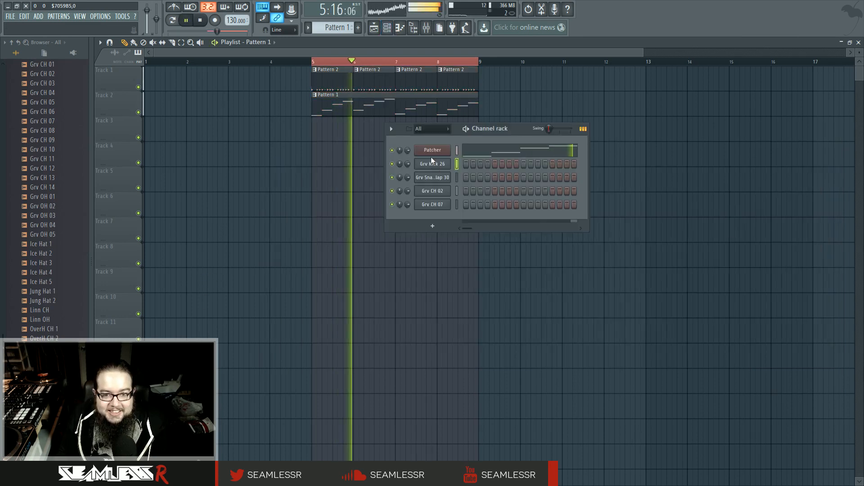
pyautogui.click(431, 152)
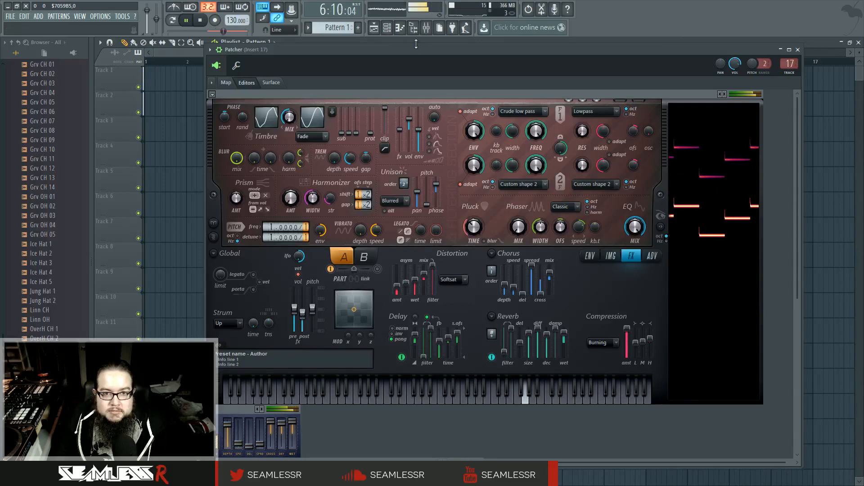
pyautogui.click(386, 28)
pyautogui.click(386, 28)
pyautogui.click(386, 28)
pyautogui.click(387, 28)
pyautogui.click(386, 28)
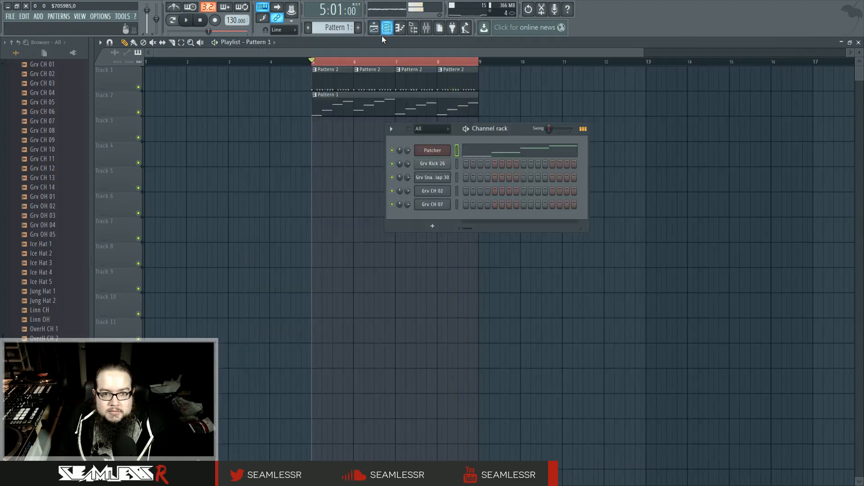
pyautogui.press('space')
# Step: Merge the Pattern 2 clips on Track 1 into a single clip and open its Grv Kick 26 notes in the Piano roll
pyautogui.rightClick(127, 75)
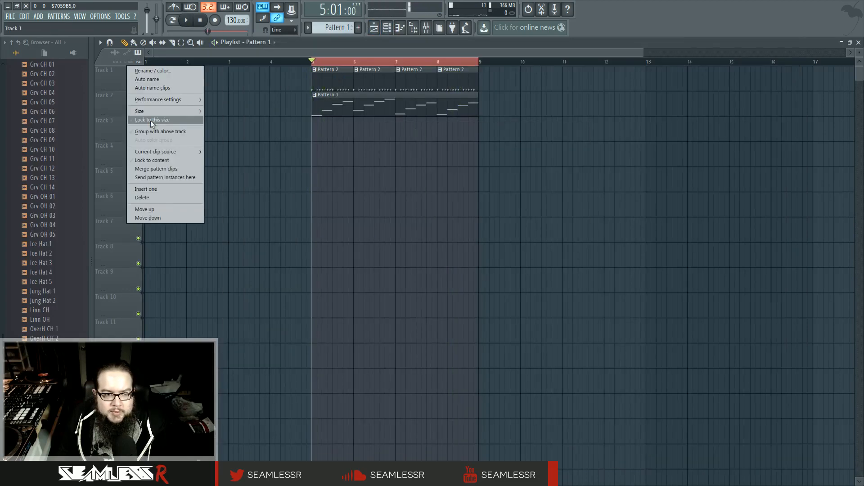
pyautogui.click(178, 170)
pyautogui.doubleClick(341, 75)
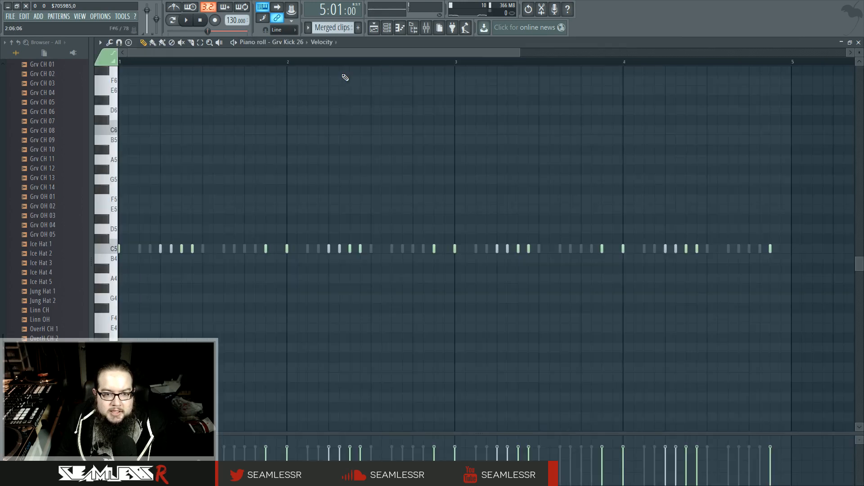
# Step: Close the Piano roll and widen the Channel rack to show more of the merged drum pattern's steps
pyautogui.click(401, 28)
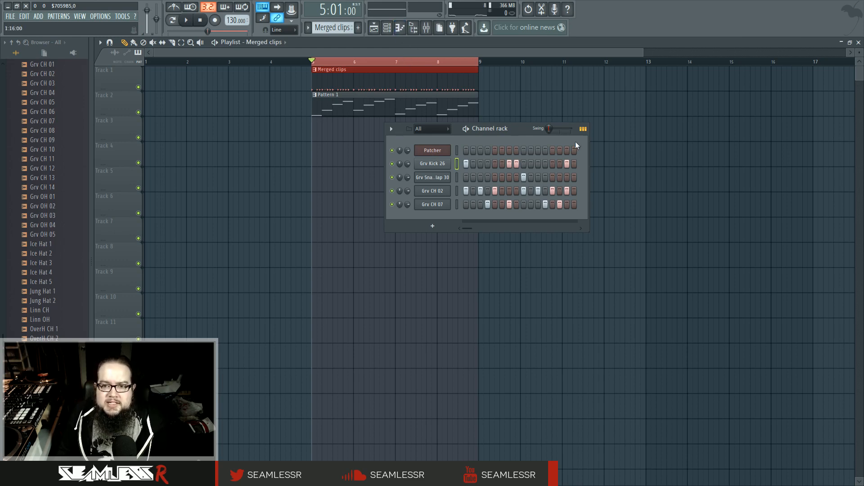
pyautogui.moveTo(588, 201); pyautogui.dragTo(861, 201)
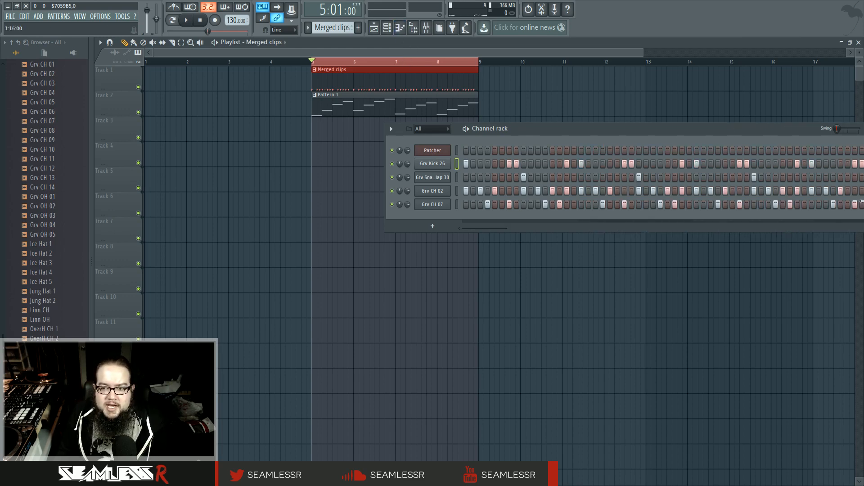
# Step: Narrow the channel rack to 16 steps and compare its step grid with the piano roll overview
pyautogui.moveTo(674, 136); pyautogui.dragTo(474, 162)
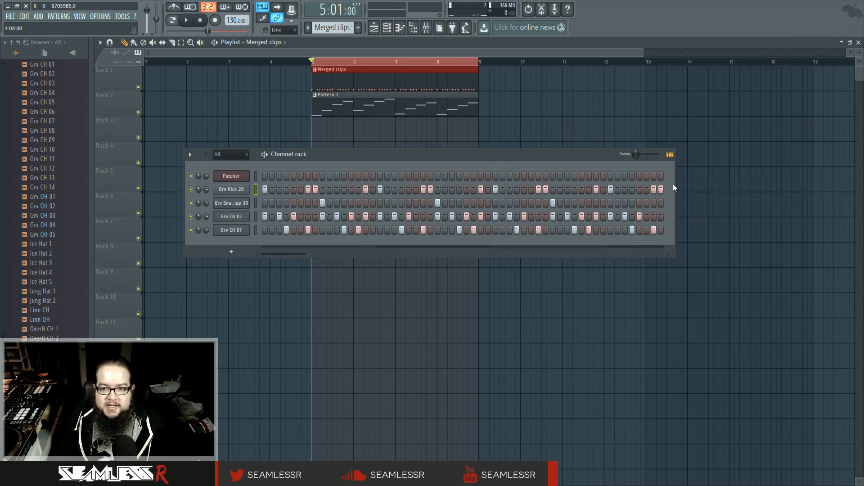
pyautogui.moveTo(676, 186); pyautogui.dragTo(398, 183)
pyautogui.moveTo(314, 161); pyautogui.dragTo(457, 174)
pyautogui.click(526, 169)
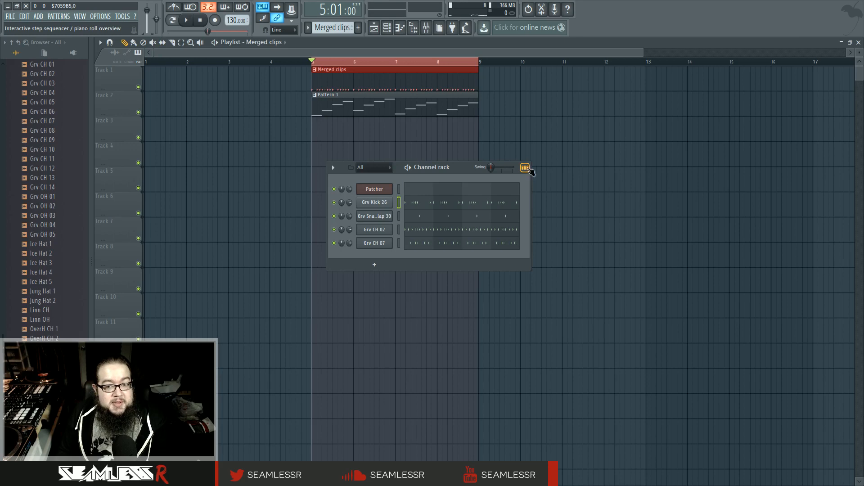
pyautogui.click(526, 168)
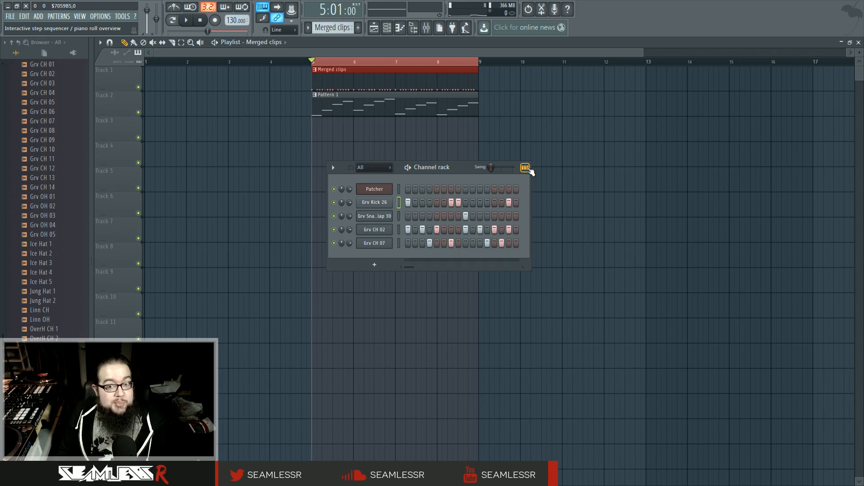
# Step: View the Grv Kick 26 notes in the piano roll during a short playback, and return the channel rack to its step grid
pyautogui.click(525, 168)
pyautogui.click(410, 203)
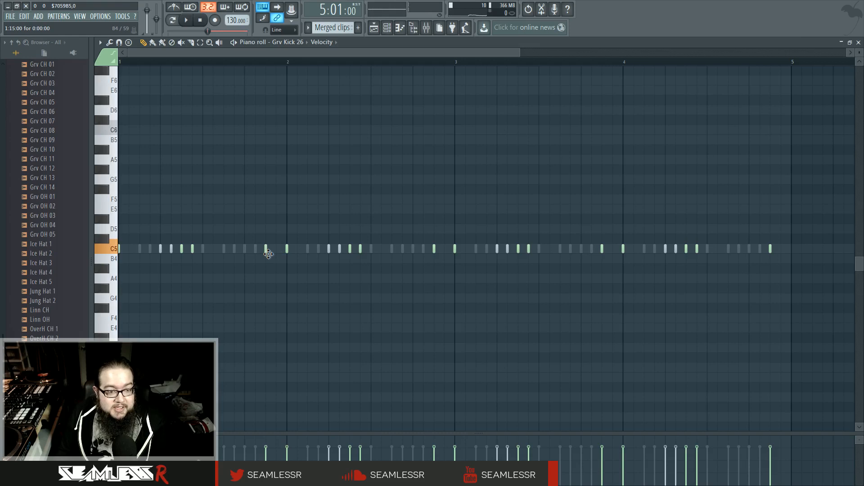
pyautogui.moveTo(307, 275); pyautogui.dragTo(352, 267)
pyautogui.press('space')
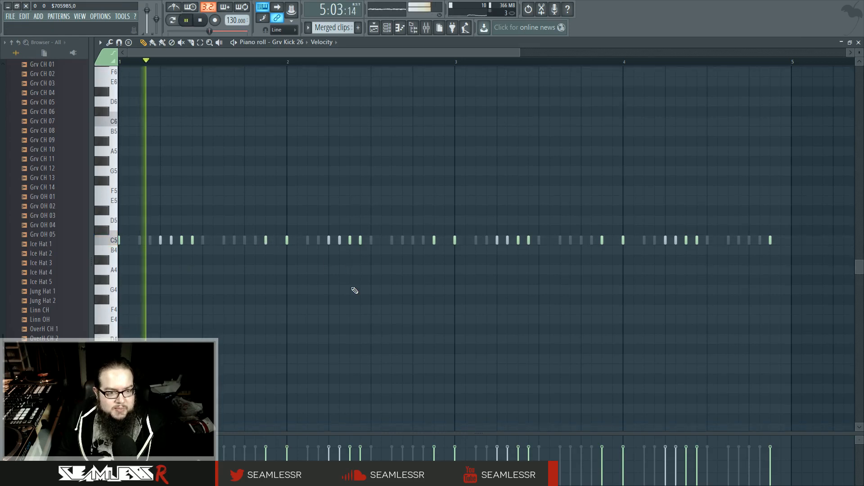
pyautogui.press('space')
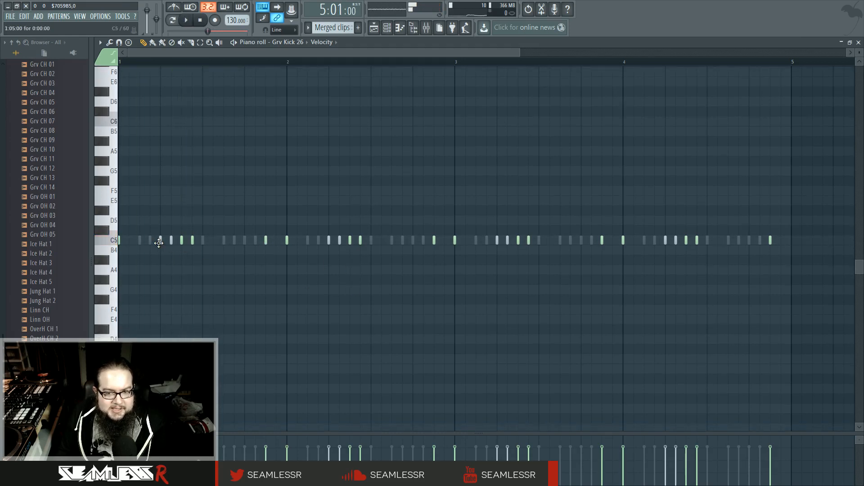
pyautogui.click(404, 30)
pyautogui.click(525, 168)
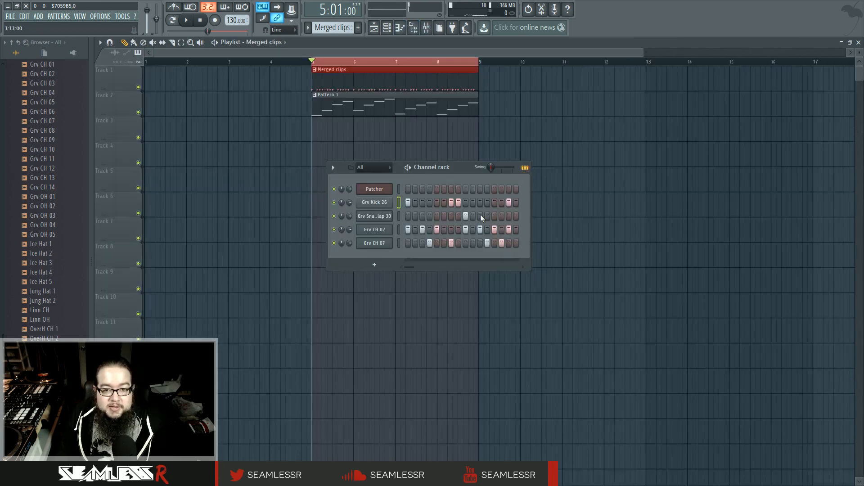
# Step: Widen the channel rack to show all 64 steps and start playback
pyautogui.moveTo(531, 228); pyautogui.dragTo(848, 227)
pyautogui.moveTo(645, 170); pyautogui.dragTo(381, 189)
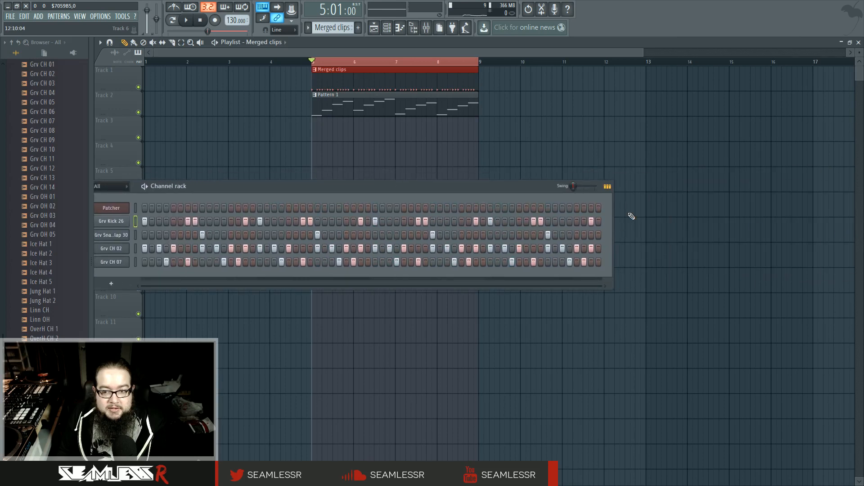
pyautogui.press('space')
pyautogui.moveTo(490, 193); pyautogui.dragTo(612, 193)
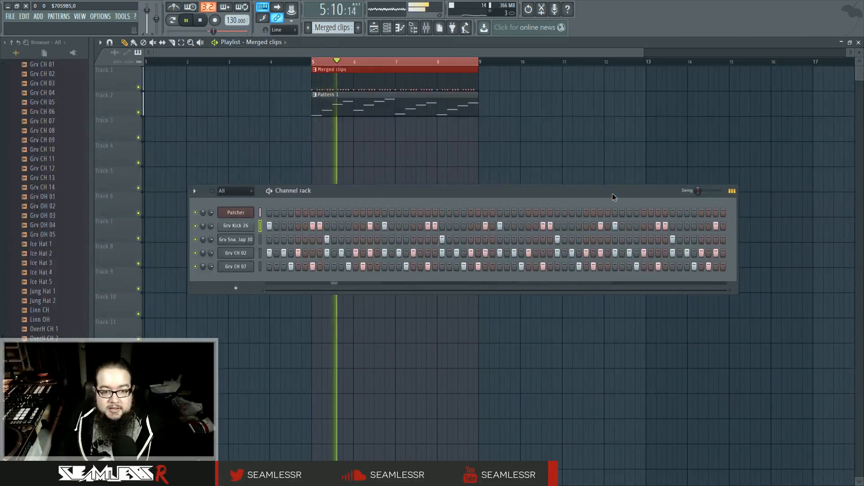
# Step: On Grv Kick 26, remove step 24, move the hits at steps 31, 39 and 47 to 29, 38 and 46, and add step 64
pyautogui.click(434, 226)
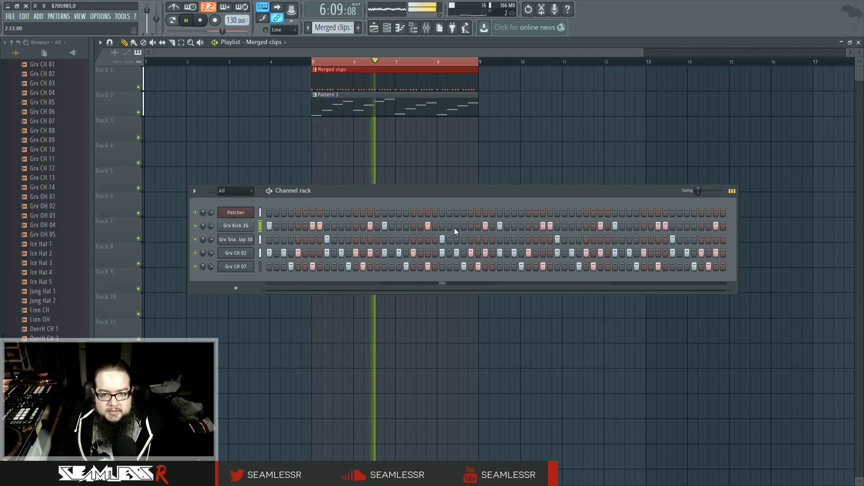
pyautogui.rightClick(486, 228)
pyautogui.click(471, 227)
pyautogui.rightClick(543, 226)
pyautogui.click(536, 227)
pyautogui.rightClick(601, 227)
pyautogui.click(593, 227)
pyautogui.click(723, 227)
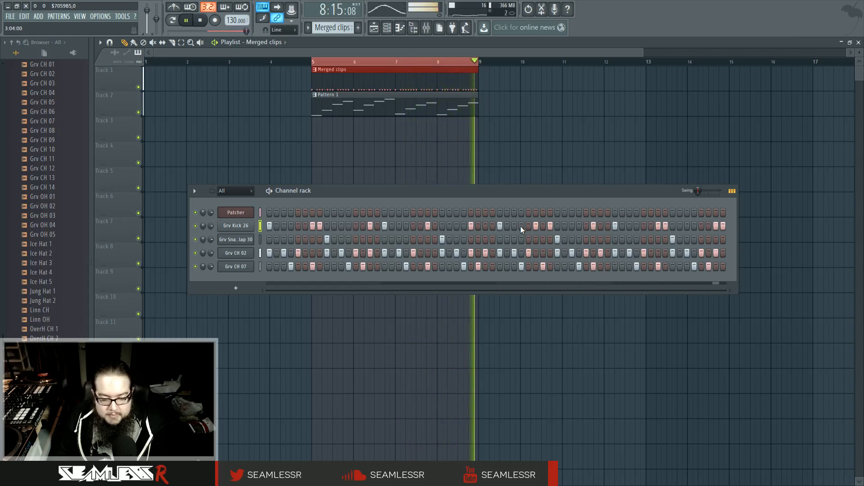
pyautogui.moveTo(379, 192); pyautogui.dragTo(407, 176)
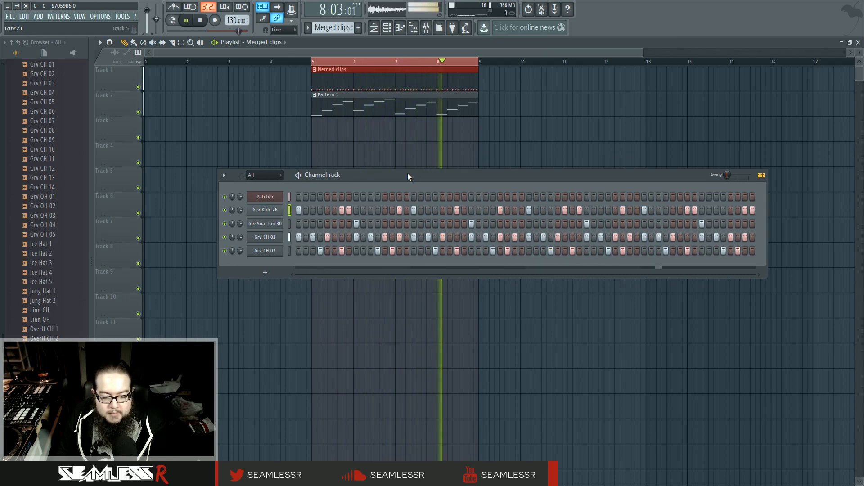
pyautogui.press('space')
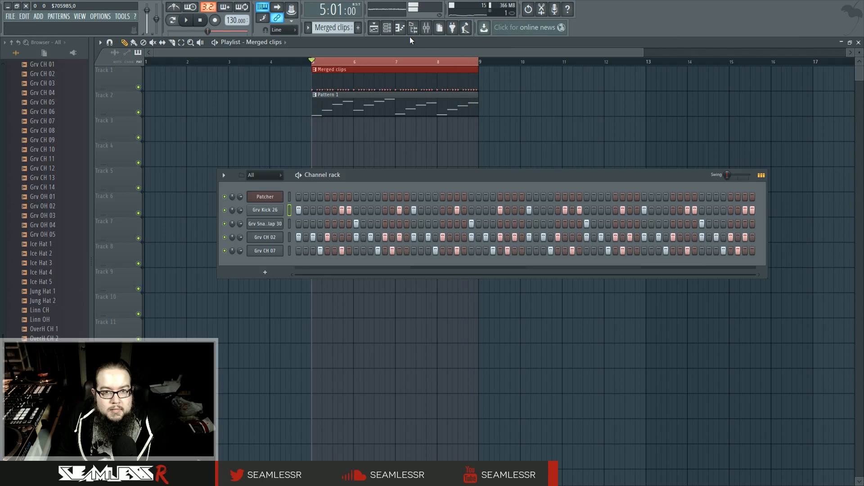
# Step: Lower the Grv CH 02 and Grv CH 07 mixer levels during playback
pyautogui.click(426, 30)
pyautogui.press('space')
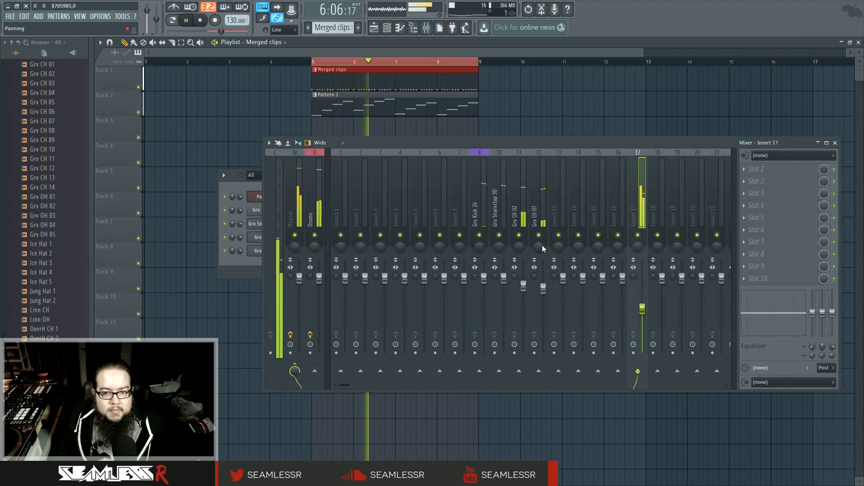
pyautogui.moveTo(524, 286)
pyautogui.mouseDown()
pyautogui.moveTo(543, 293)
pyautogui.moveTo(524, 298)
pyautogui.mouseUp()
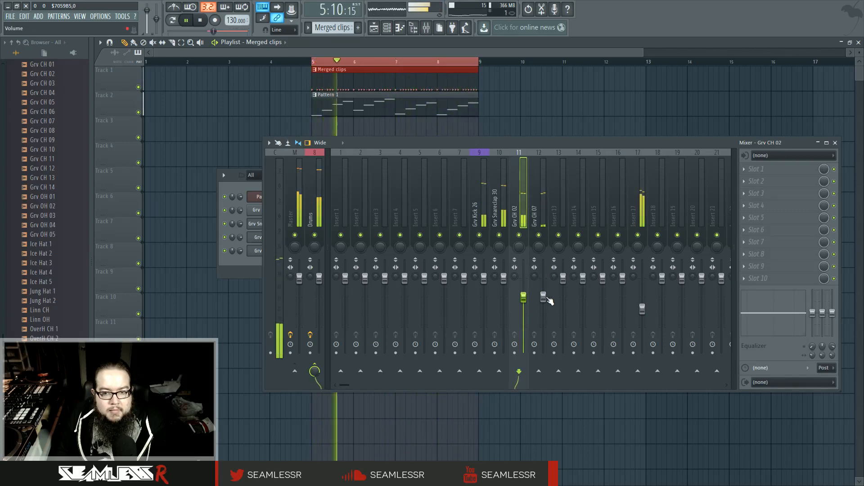
# Step: In the Drums bus's Fruity Reeverb 2, adjust the high cut and wet level and set decay to 2.2 sec and damping to 15.6 kHz
pyautogui.click(318, 183)
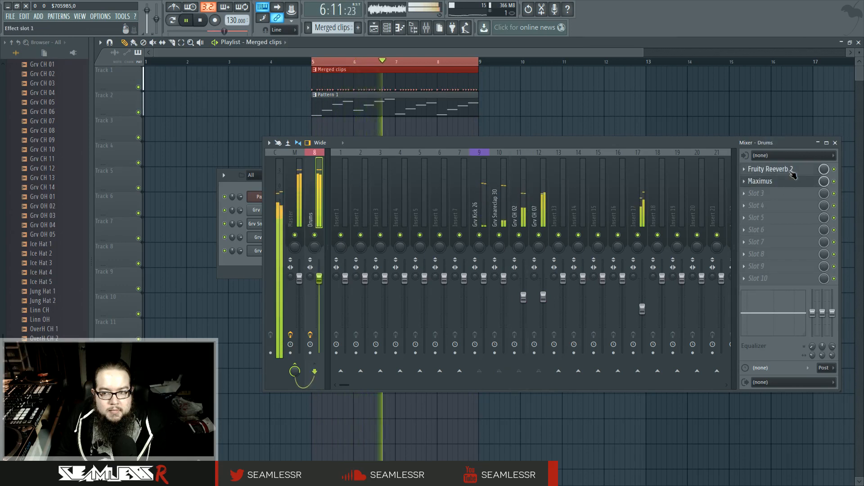
pyautogui.click(793, 171)
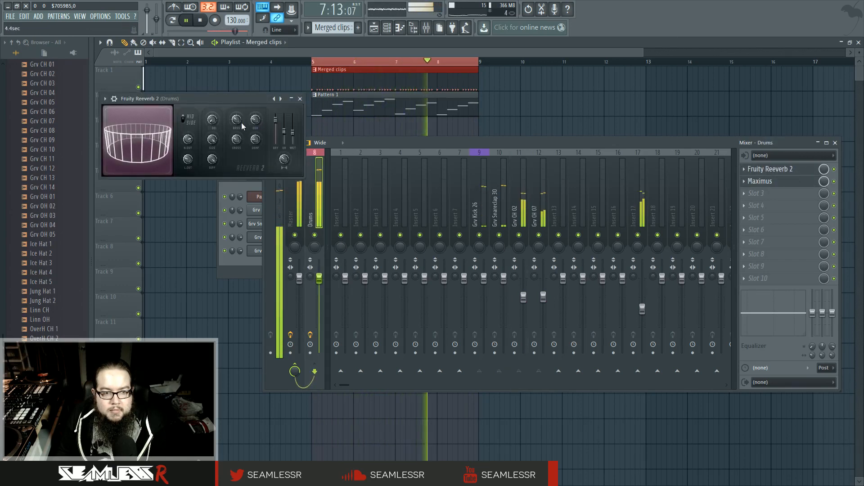
pyautogui.moveTo(189, 141); pyautogui.dragTo(189, 140)
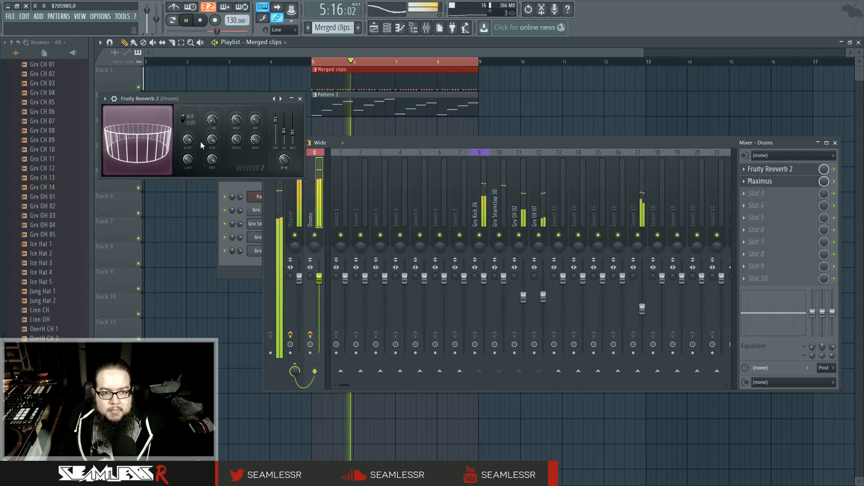
pyautogui.moveTo(256, 122); pyautogui.dragTo(256, 128)
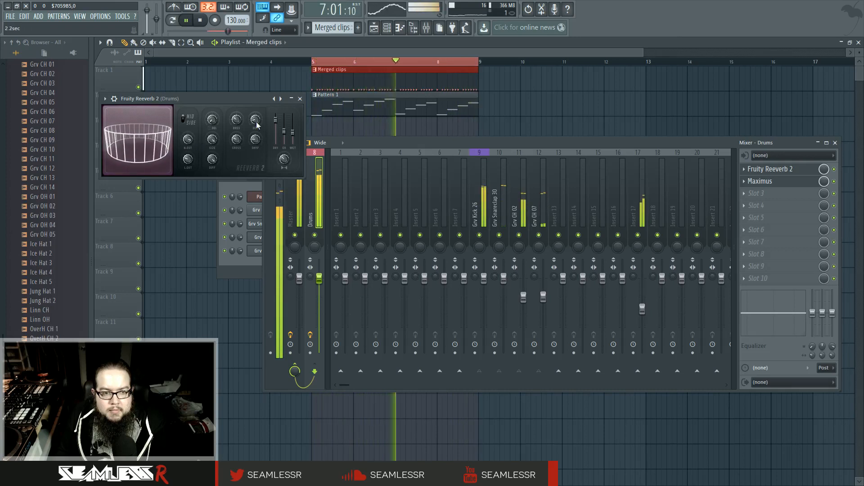
pyautogui.moveTo(257, 144); pyautogui.dragTo(256, 144)
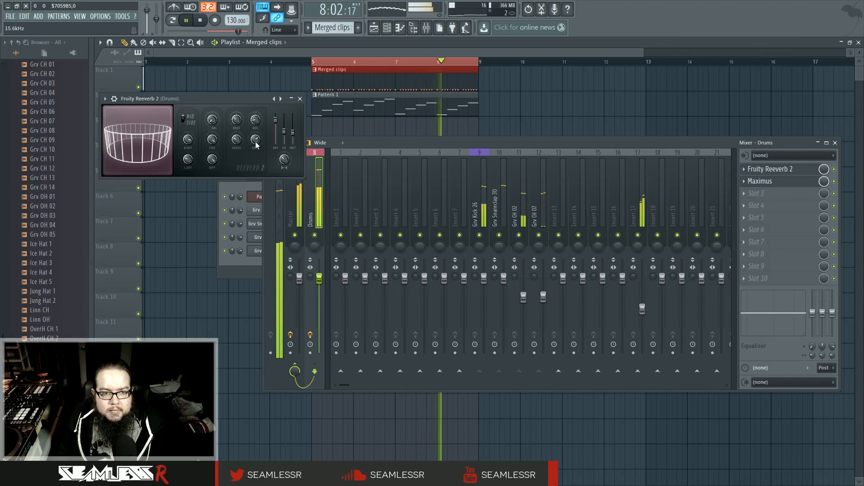
pyautogui.moveTo(293, 135); pyautogui.dragTo(294, 136)
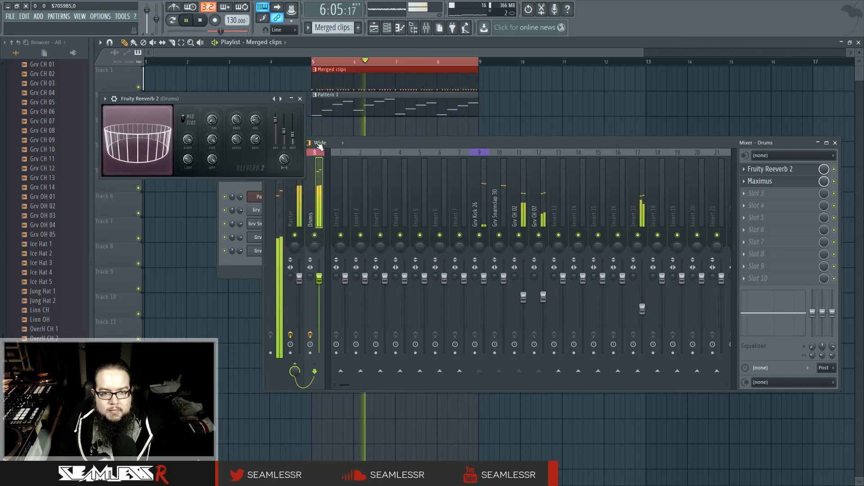
# Step: Examine Maximus on the Drums bus while the loop plays, close the mixer and stop playback
pyautogui.click(429, 143)
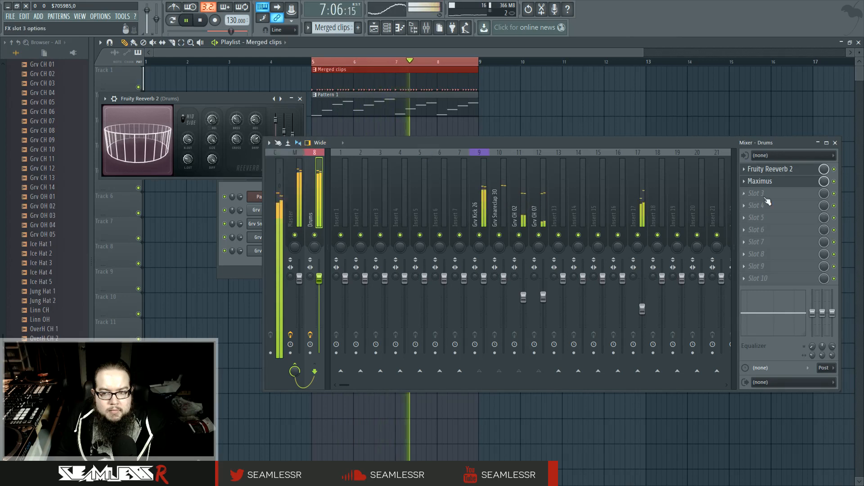
pyautogui.click(778, 182)
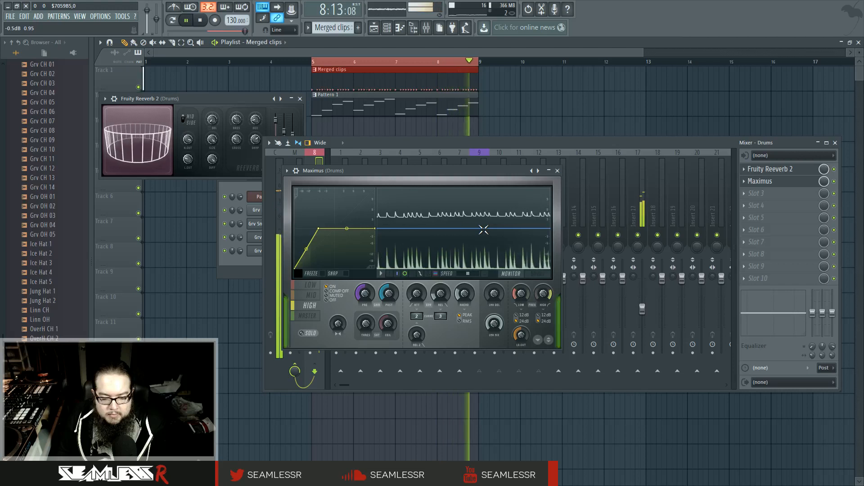
pyautogui.click(835, 142)
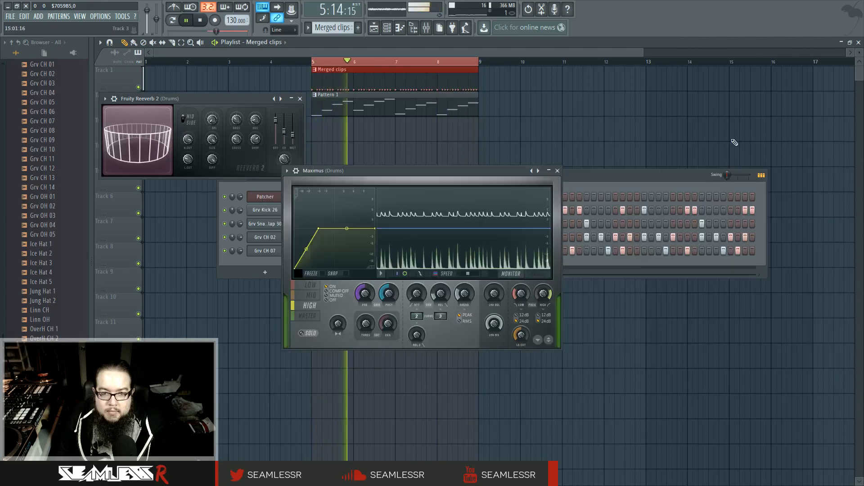
pyautogui.click(591, 190)
pyautogui.press('space')
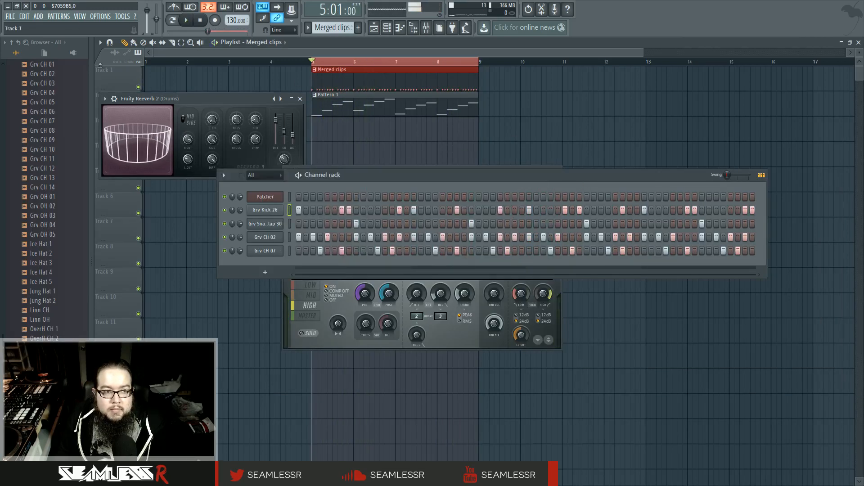
# Step: Clone the Patcher channel and assign the copy to mixer track 18
pyautogui.click(270, 199)
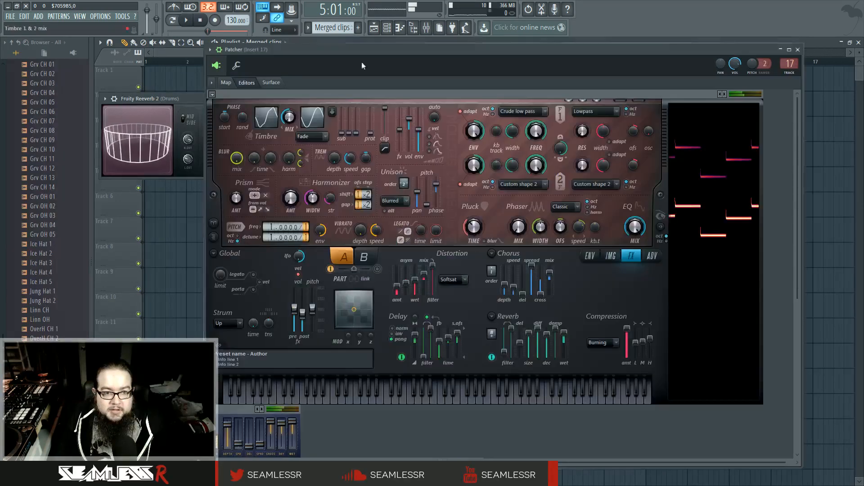
pyautogui.click(400, 29)
pyautogui.click(400, 29)
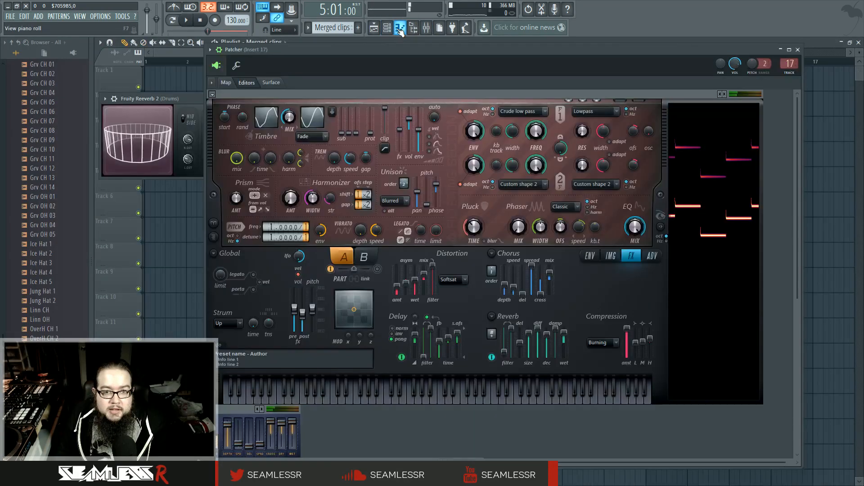
pyautogui.click(393, 28)
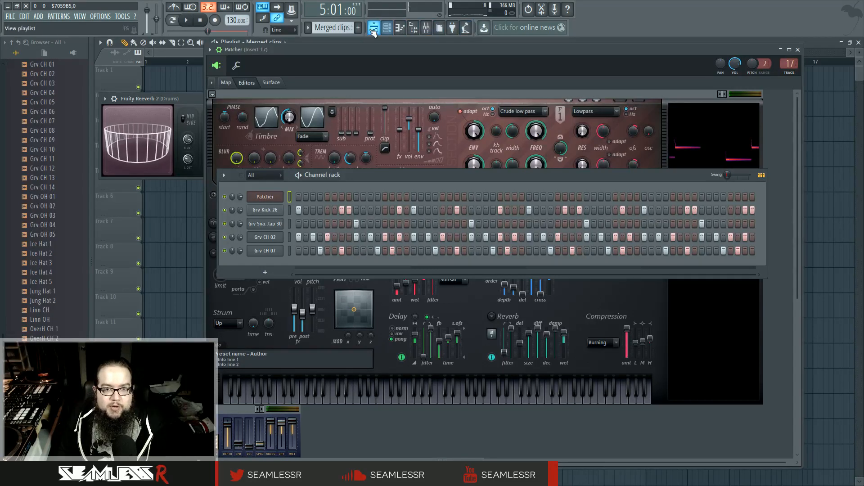
pyautogui.rightClick(273, 199)
pyautogui.click(308, 248)
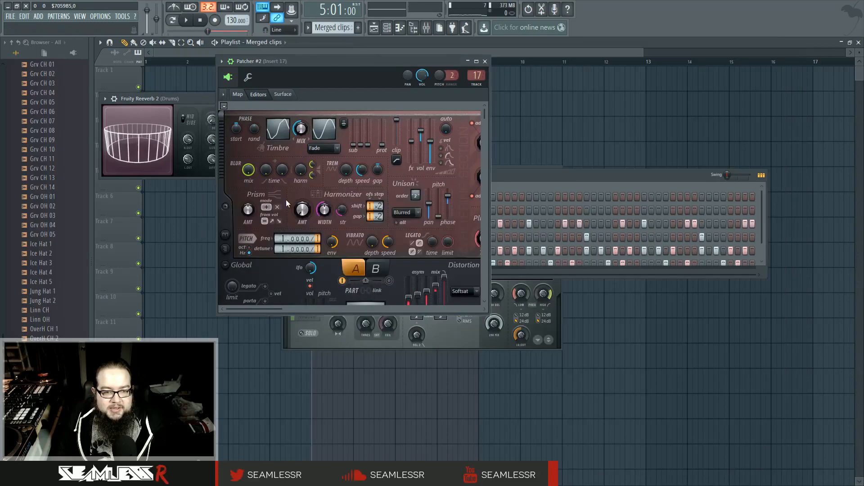
pyautogui.doubleClick(477, 75)
pyautogui.scroll(1, 477, 75)
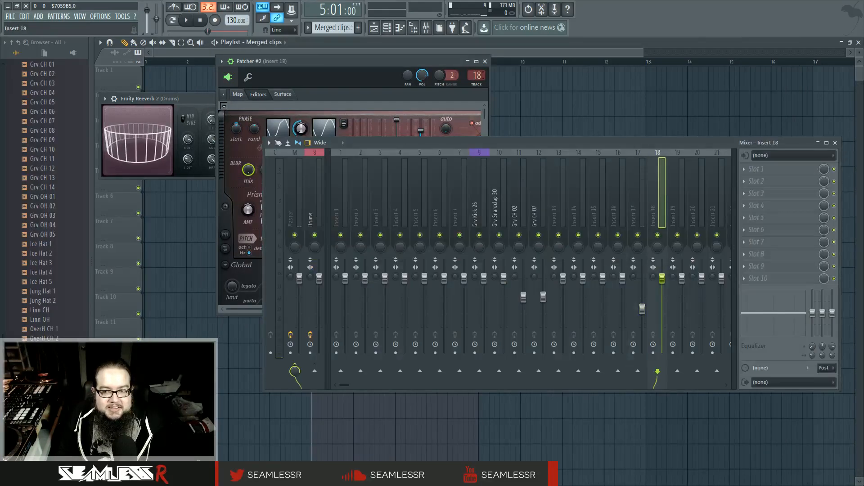
# Step: Play the loop to check the mixer levels with the cloned Patcher, and bring up the channel rack
pyautogui.press('space')
pyautogui.press('space')
pyautogui.press('space')
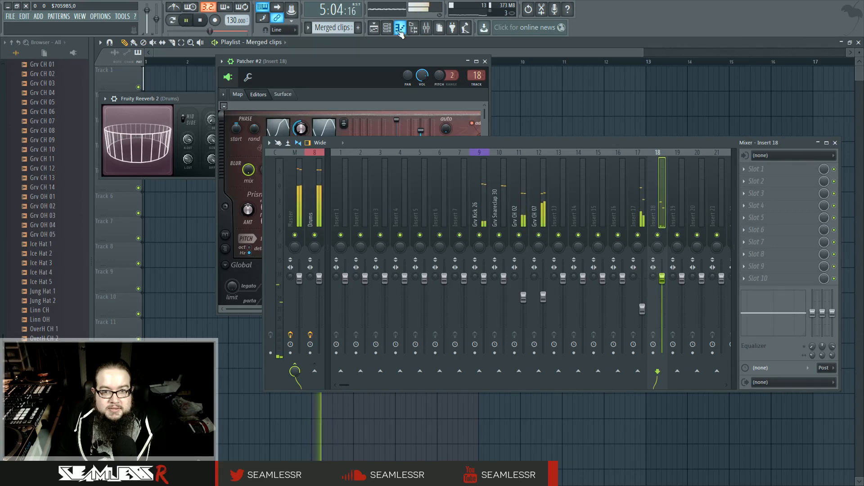
pyautogui.click(390, 29)
pyautogui.press('space')
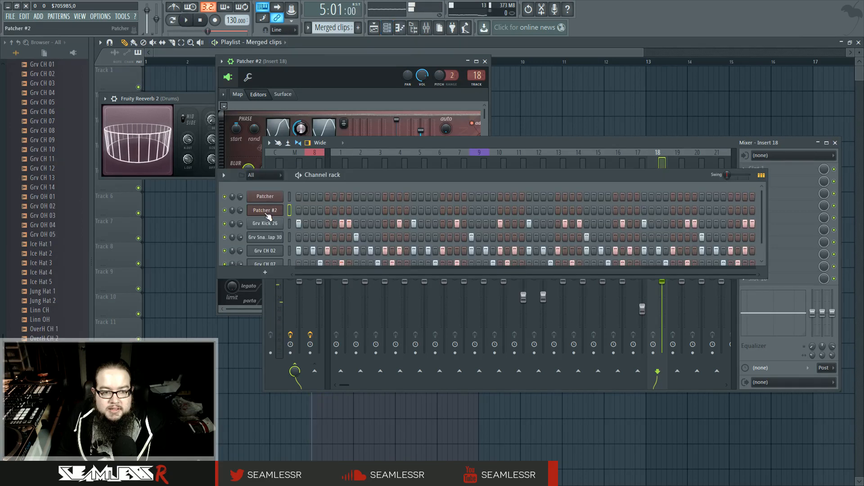
# Step: Open Patcher #2, enlarge its window to show the full synth, and look at the IMG and FX pages
pyautogui.click(270, 216)
pyautogui.click(270, 216)
pyautogui.moveTo(491, 317); pyautogui.dragTo(768, 473)
pyautogui.click(624, 269)
pyautogui.click(642, 269)
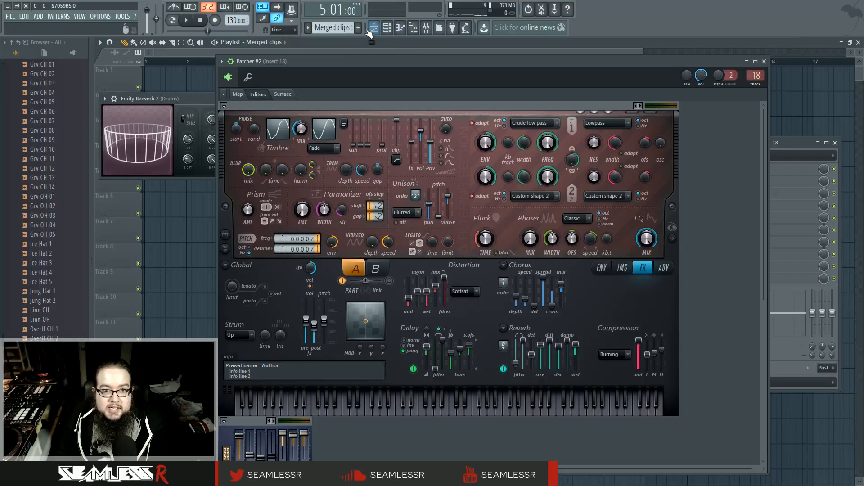
# Step: Switch to the empty Pattern 4 and narrow the channel rack to eight steps
pyautogui.click(400, 30)
pyautogui.click(374, 28)
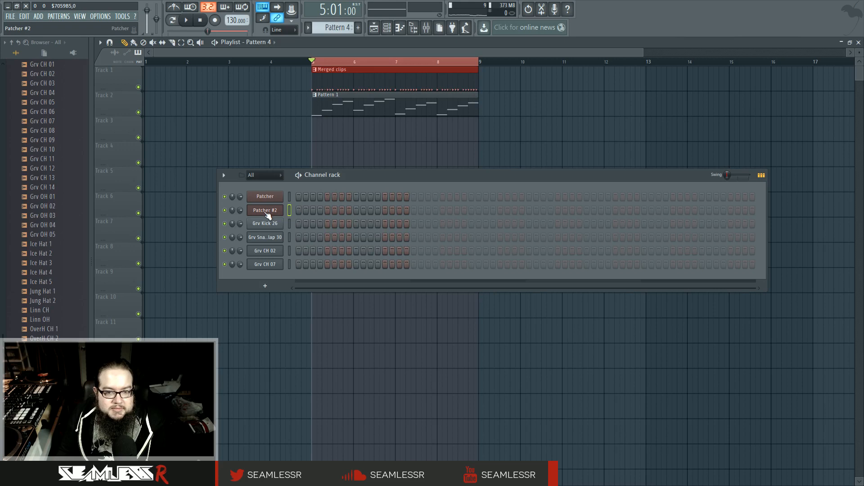
pyautogui.moveTo(765, 224); pyautogui.dragTo(362, 227)
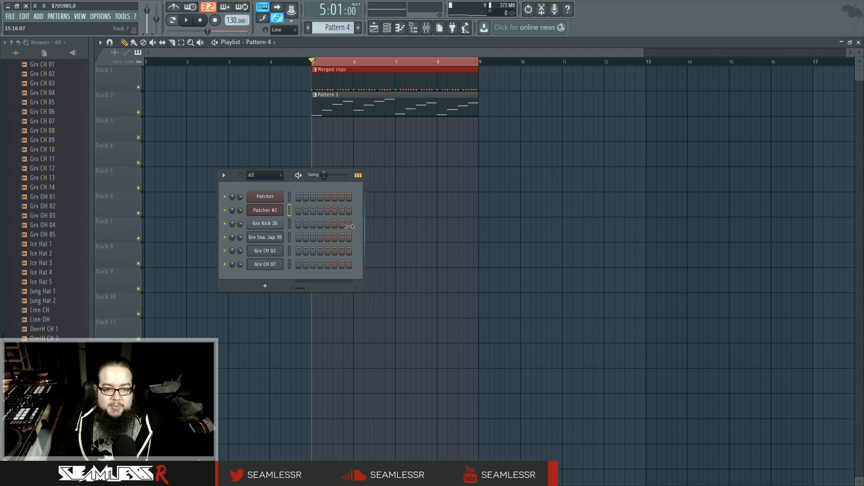
# Step: Widen the channel rack to show sixteen steps and move it toward the middle of the playlist
pyautogui.moveTo(294, 227); pyautogui.dragTo(340, 219)
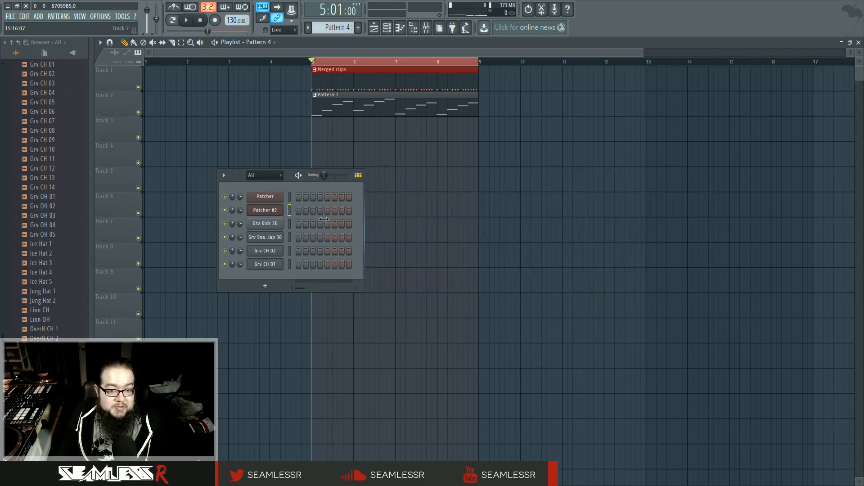
pyautogui.moveTo(278, 223); pyautogui.dragTo(421, 213)
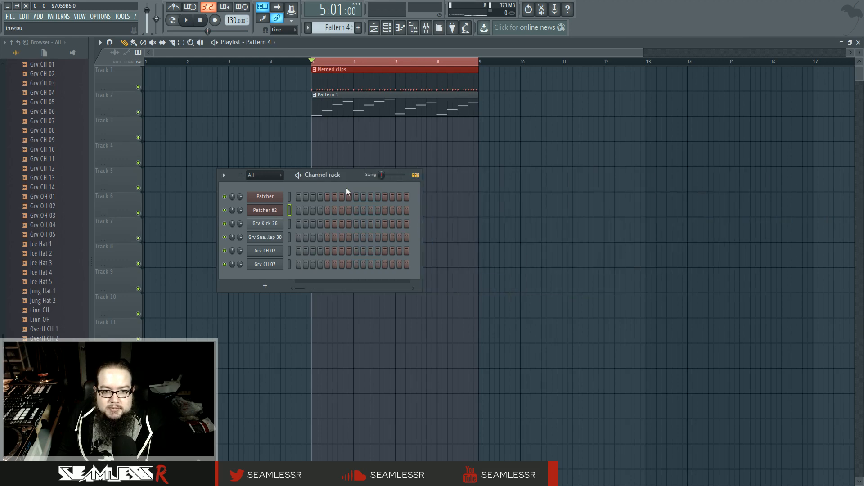
pyautogui.moveTo(348, 176); pyautogui.dragTo(453, 188)
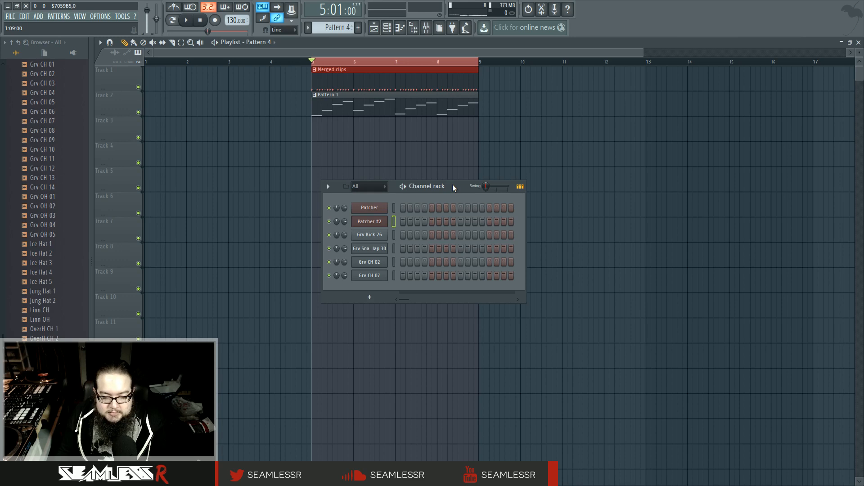
pyautogui.moveTo(453, 188); pyautogui.dragTo(457, 187)
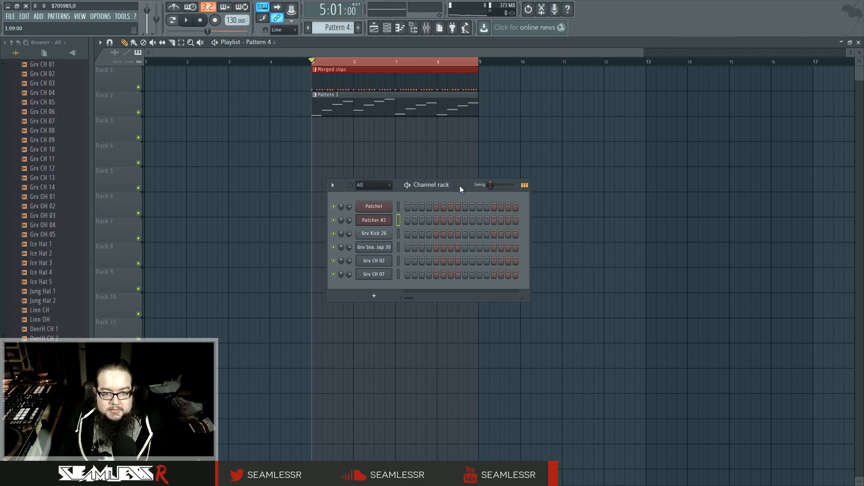
# Step: Open Patcher #2's piano roll and draw a one-bar chord of C5, D#5 and G5 in bar 1
pyautogui.rightClick(380, 221)
pyautogui.click(408, 220)
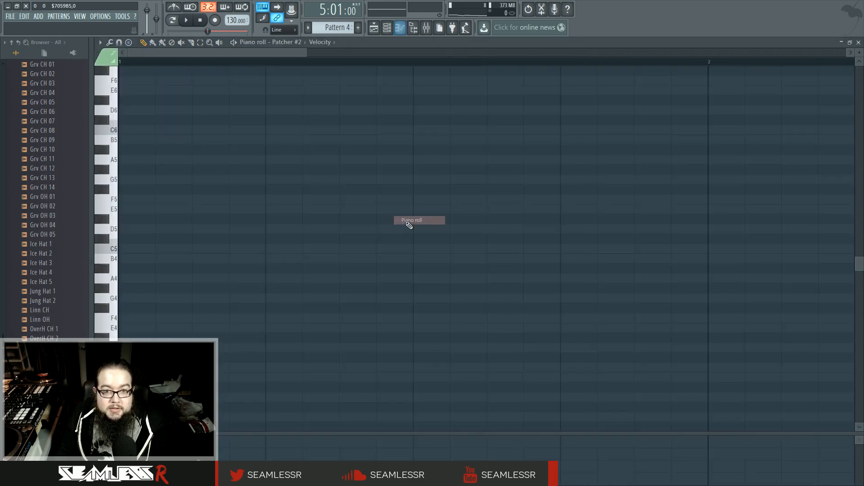
pyautogui.scroll(-5, 340, 259)
pyautogui.click(165, 259)
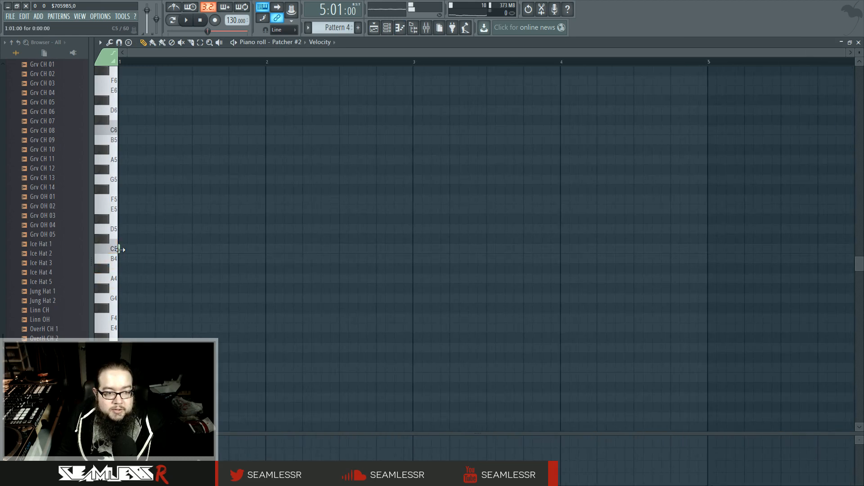
pyautogui.moveTo(120, 249); pyautogui.dragTo(244, 252)
pyautogui.moveTo(131, 219); pyautogui.dragTo(98, 213)
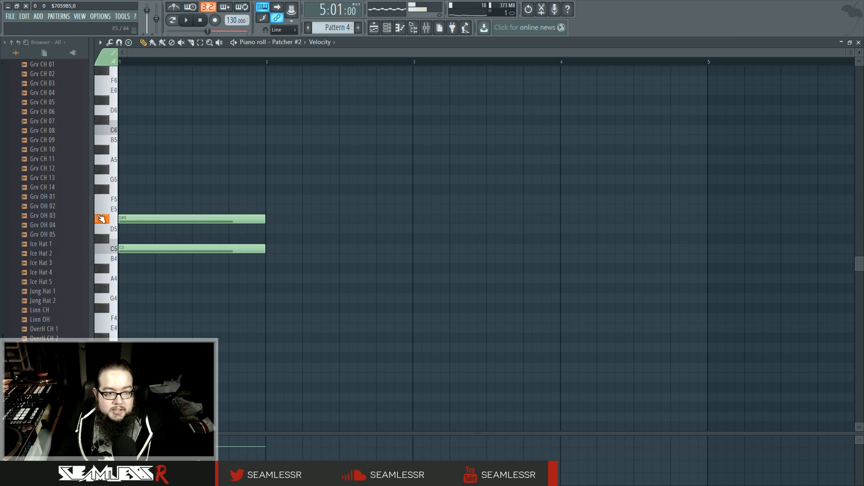
pyautogui.moveTo(128, 179); pyautogui.dragTo(79, 185)
# Step: Add one-bar chords of G5, A#5, D6 in bar 2, D5, F5, A5 in bar 3, and C#5, F5, G#5 in bar 4
pyautogui.moveTo(292, 180); pyautogui.dragTo(268, 178)
pyautogui.click(273, 150)
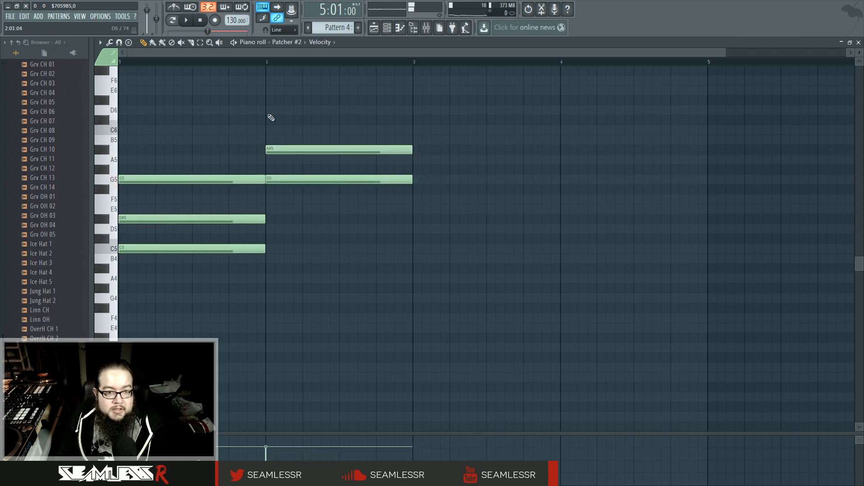
pyautogui.click(266, 109)
pyautogui.click(414, 228)
pyautogui.click(414, 199)
pyautogui.click(411, 160)
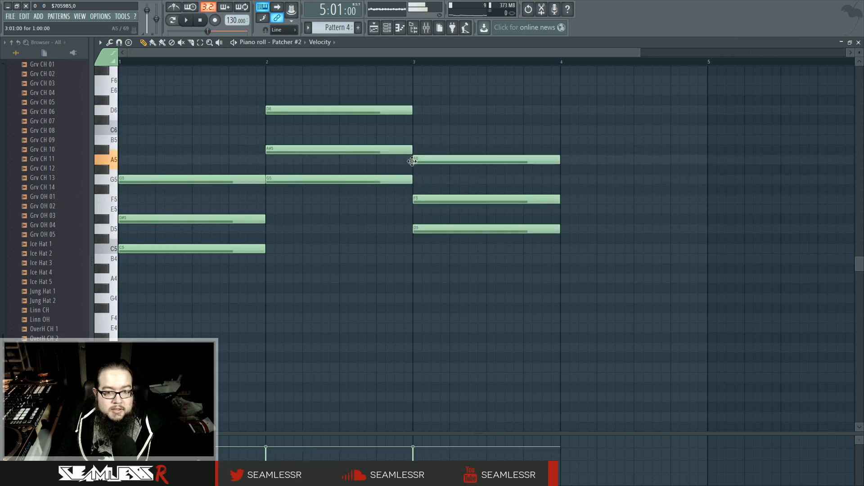
pyautogui.click(561, 239)
pyautogui.click(562, 200)
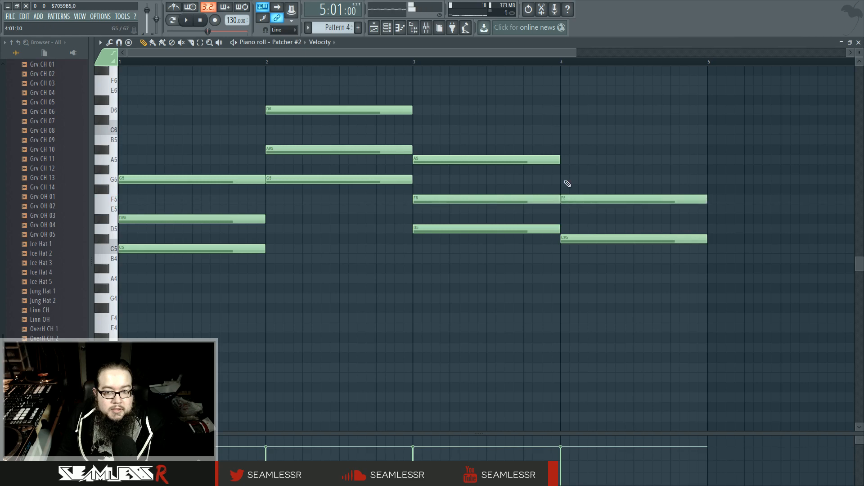
pyautogui.click(564, 167)
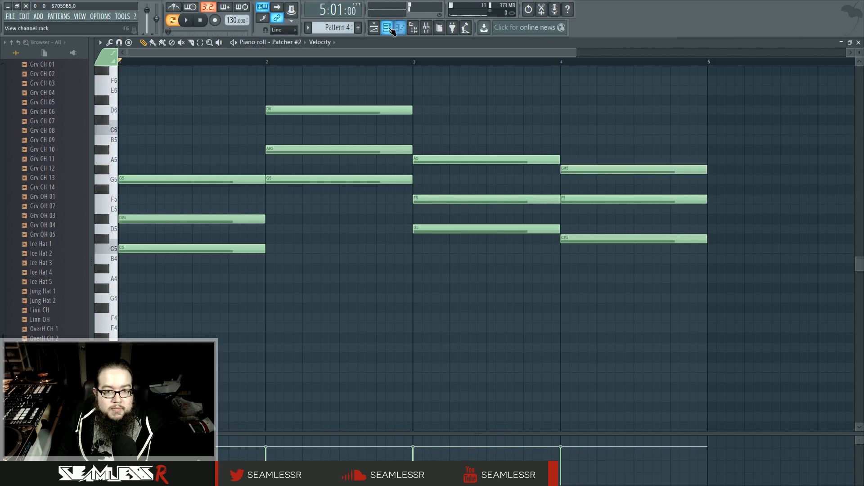
# Step: Play the chord pattern and open Patcher #2 to look at its map and plugin editors
pyautogui.click(391, 30)
pyautogui.press('space')
pyautogui.click(379, 220)
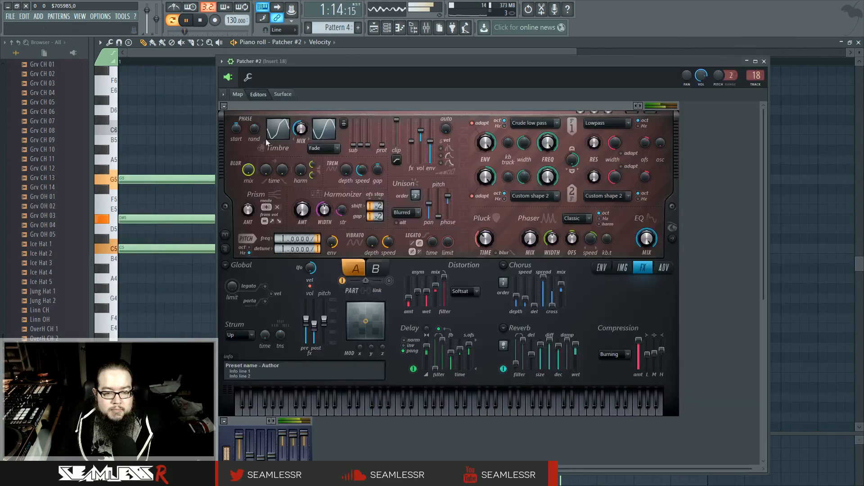
pyautogui.press('space')
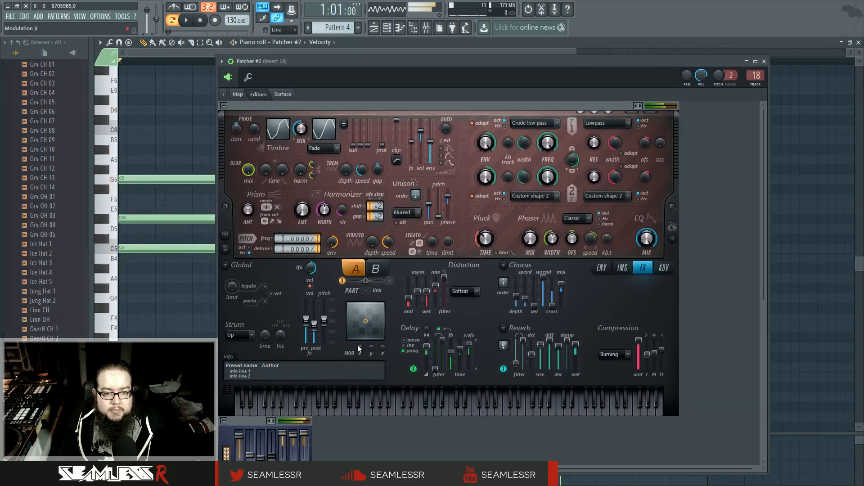
pyautogui.press('space')
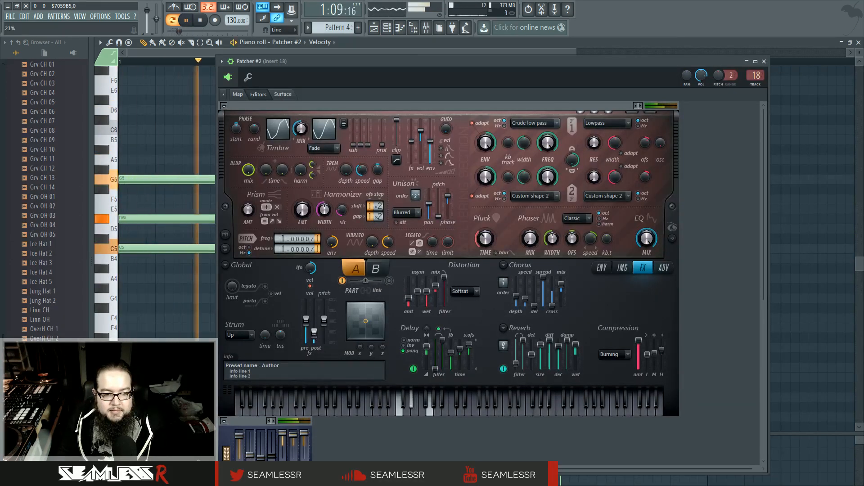
pyautogui.click(239, 95)
pyautogui.click(257, 95)
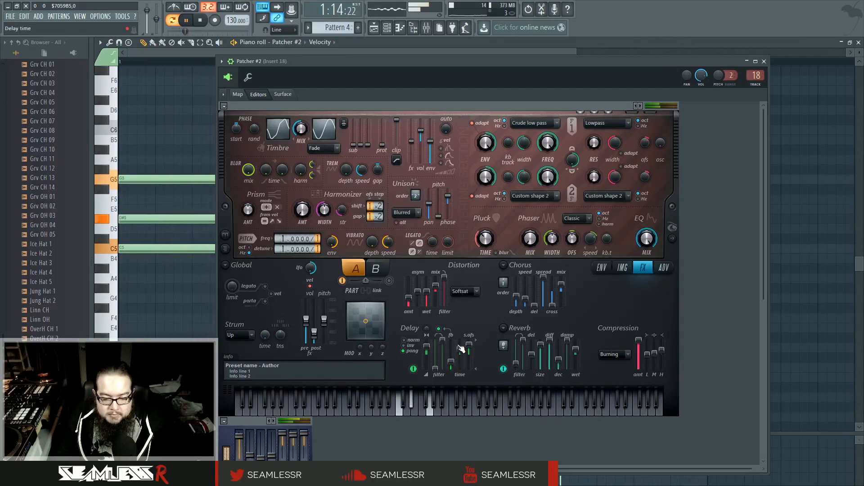
# Step: Reshape the Local EQ curve on Patcher #2's envelope page by moving its points, and return to the piano roll
pyautogui.moveTo(397, 58); pyautogui.dragTo(434, 55)
pyautogui.click(637, 266)
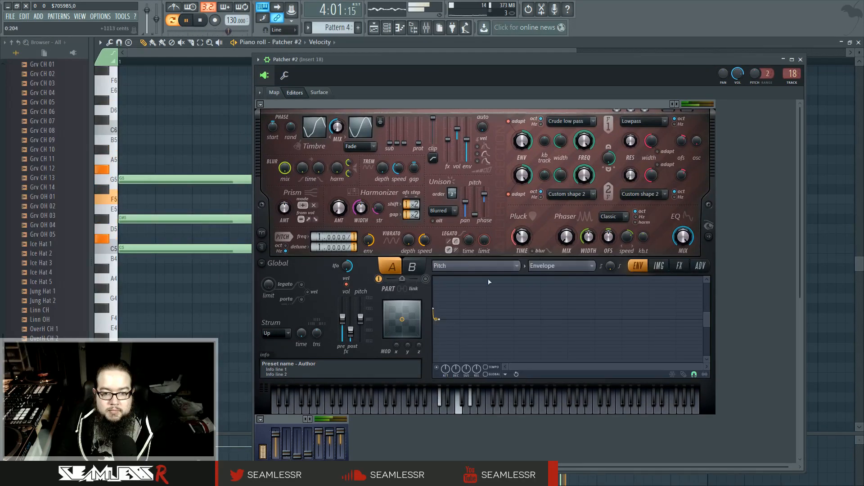
pyautogui.click(516, 266)
pyautogui.click(603, 189)
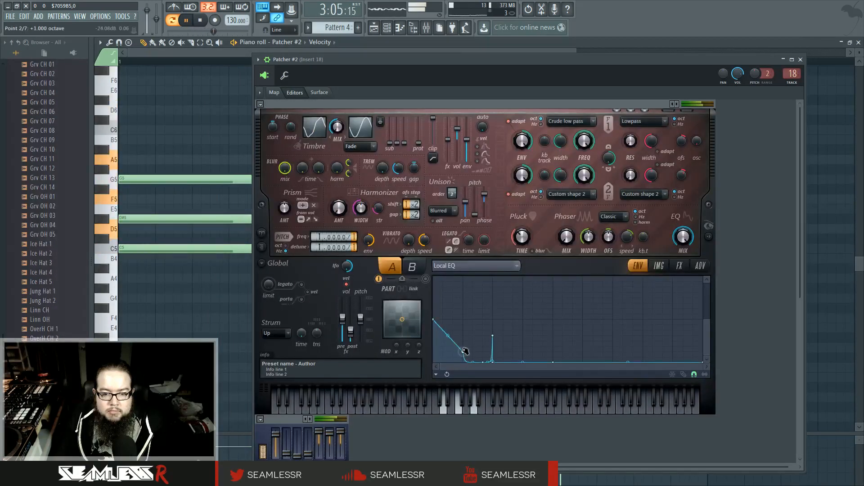
pyautogui.moveTo(494, 362); pyautogui.dragTo(499, 335)
pyautogui.moveTo(550, 362); pyautogui.dragTo(554, 352)
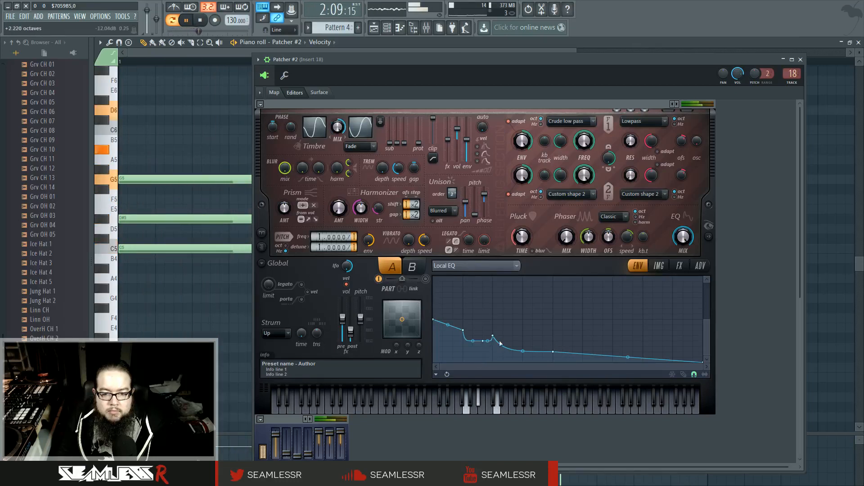
pyautogui.moveTo(553, 351); pyautogui.dragTo(548, 368)
pyautogui.click(209, 308)
pyautogui.scroll(4, 209, 308)
pyautogui.press('space')
# Step: Try half-bar bass notes D#4, A#3 and D4 under the first two chords during playback, and delete them
pyautogui.scroll(-4, 151, 326)
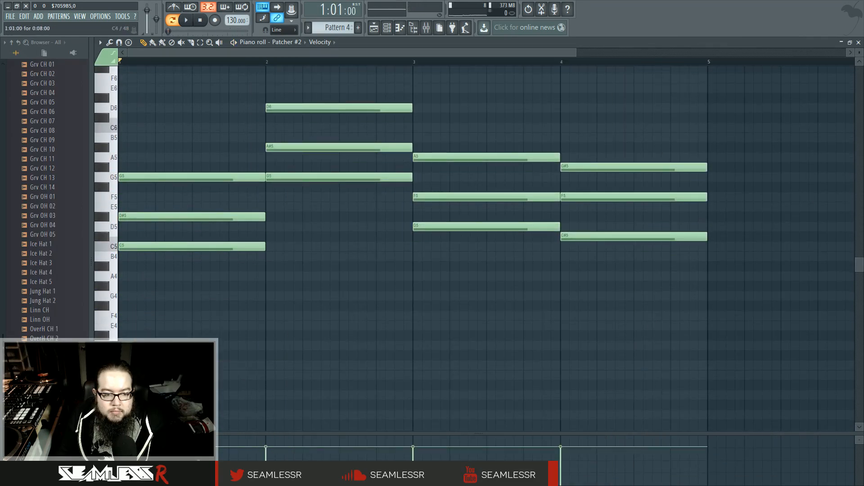
pyautogui.press('space')
pyautogui.click(211, 335)
pyautogui.click(302, 387)
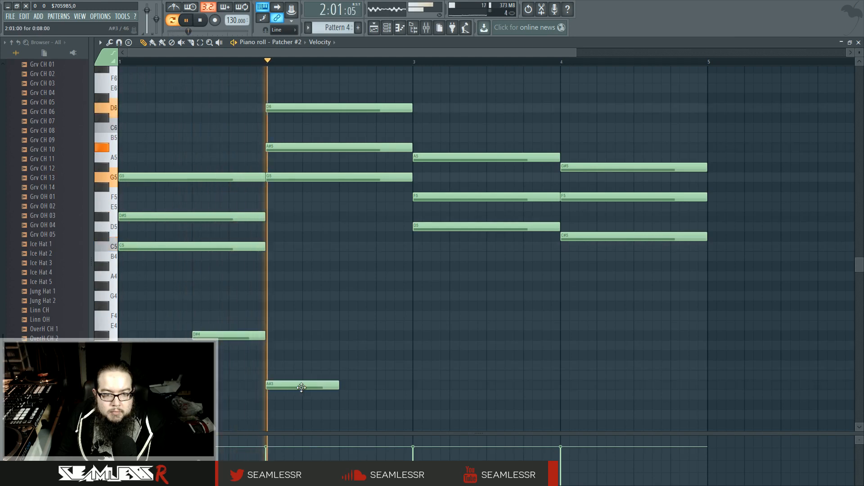
pyautogui.rightClick(299, 386)
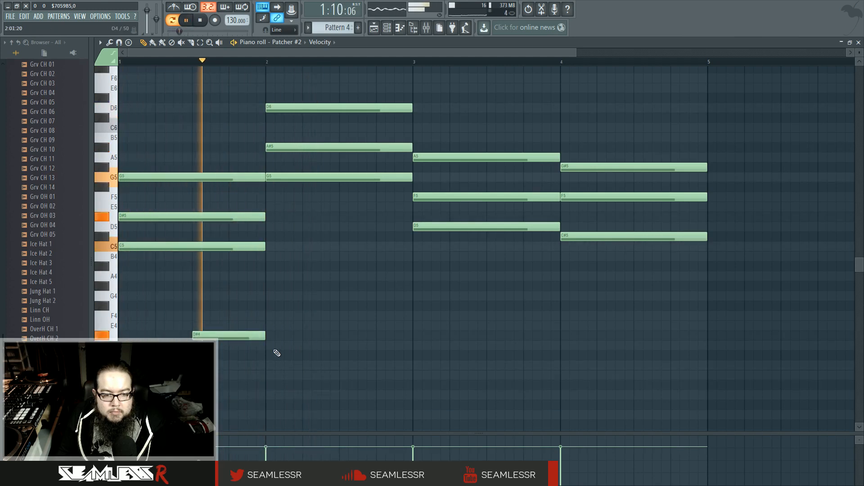
pyautogui.click(272, 345)
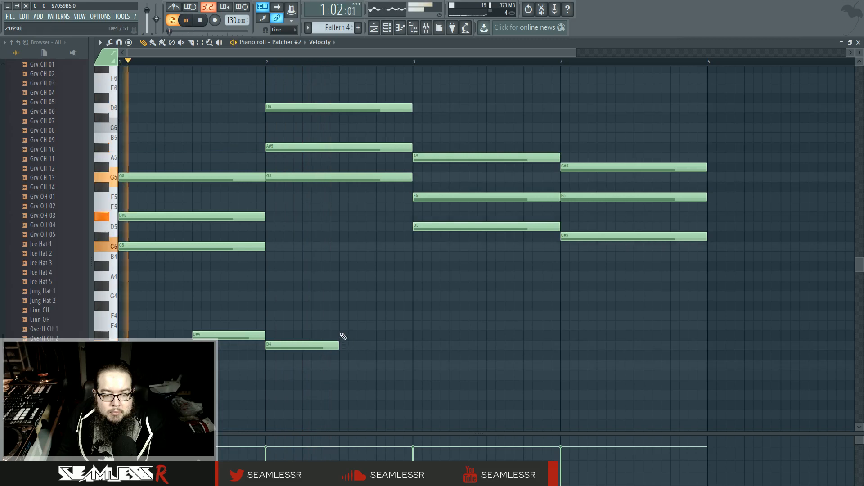
pyautogui.rightClick(311, 346)
pyautogui.rightClick(231, 335)
# Step: Draw bass notes of C4 for three beats plus one-beat D#4 in bar 1, and three-beat G3 plus one-beat A#3 in bar 2
pyautogui.click(222, 366)
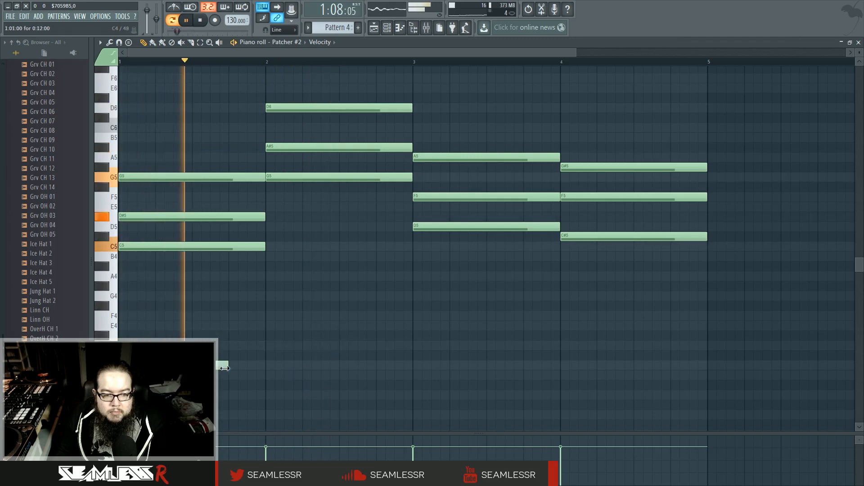
pyautogui.click(234, 336)
pyautogui.moveTo(339, 335); pyautogui.dragTo(266, 337)
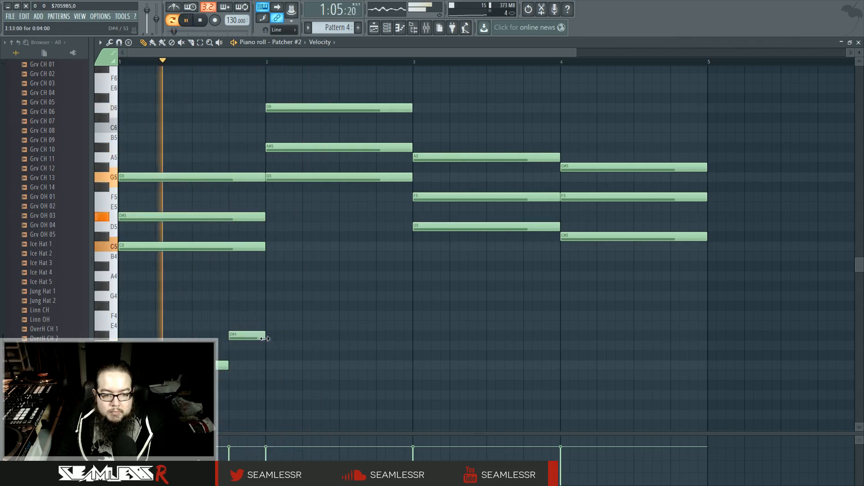
pyautogui.click(269, 414)
pyautogui.moveTo(302, 415); pyautogui.dragTo(375, 415)
pyautogui.click(378, 385)
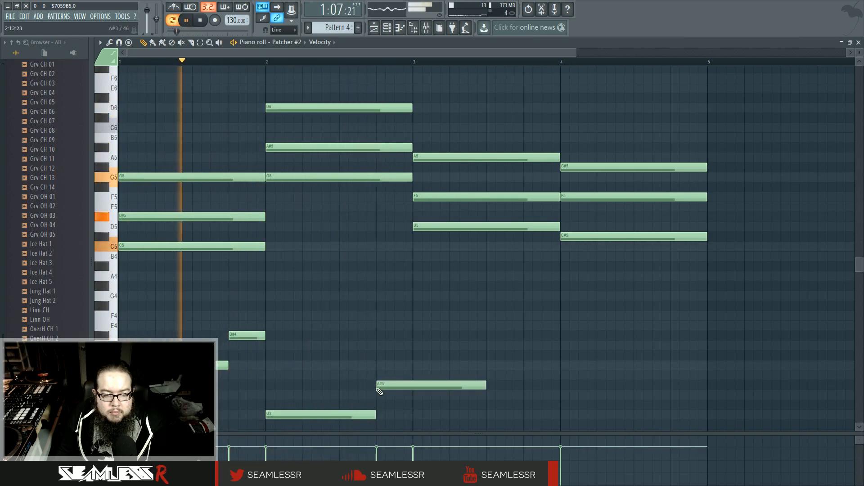
pyautogui.moveTo(486, 385); pyautogui.dragTo(412, 386)
# Step: Continue the bass line with three-beat D4 plus one-beat F4 in bar 3, and three-beat C#4 plus one-beat F4 in bar 4
pyautogui.click(436, 347)
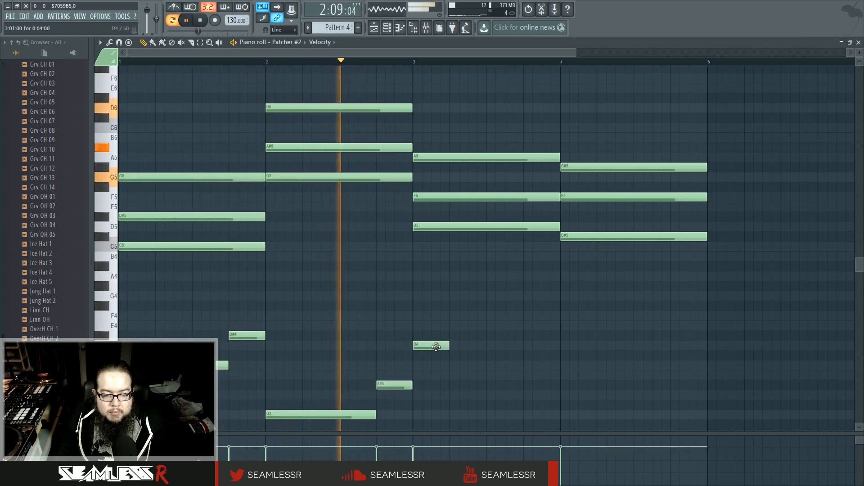
pyautogui.moveTo(448, 346); pyautogui.dragTo(523, 345)
pyautogui.click(562, 355)
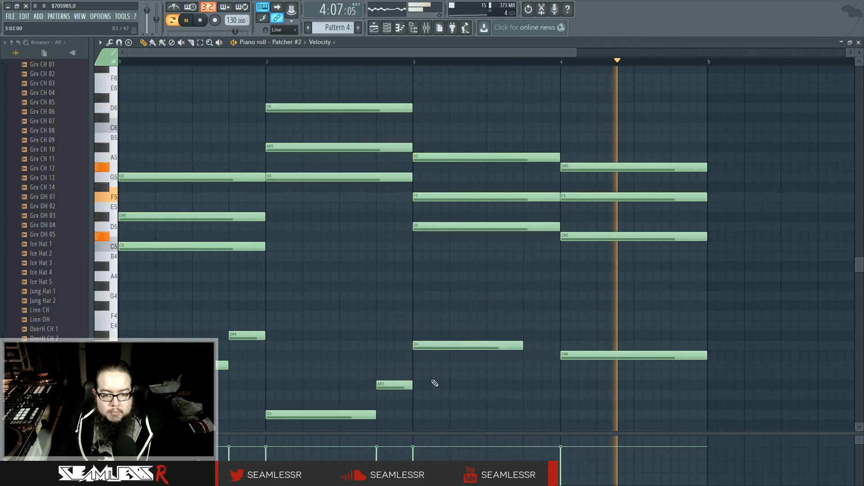
pyautogui.click(526, 316)
pyautogui.moveTo(707, 355); pyautogui.dragTo(669, 359)
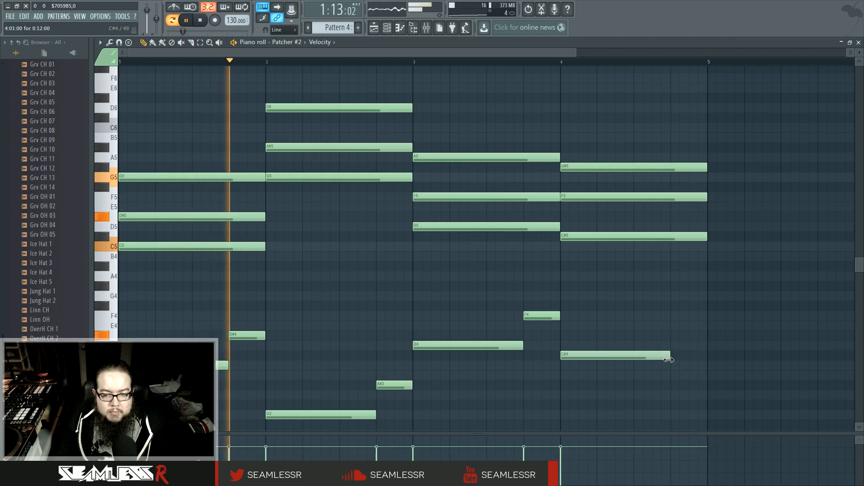
pyautogui.click(672, 316)
pyautogui.moveTo(781, 315); pyautogui.dragTo(707, 316)
# Step: Stop playback and delete all the bass notes below the chords
pyautogui.scroll(1, 357, 327)
pyautogui.scroll(2, 355, 318)
pyautogui.scroll(-3, 382, 266)
pyautogui.scroll(6, 413, 343)
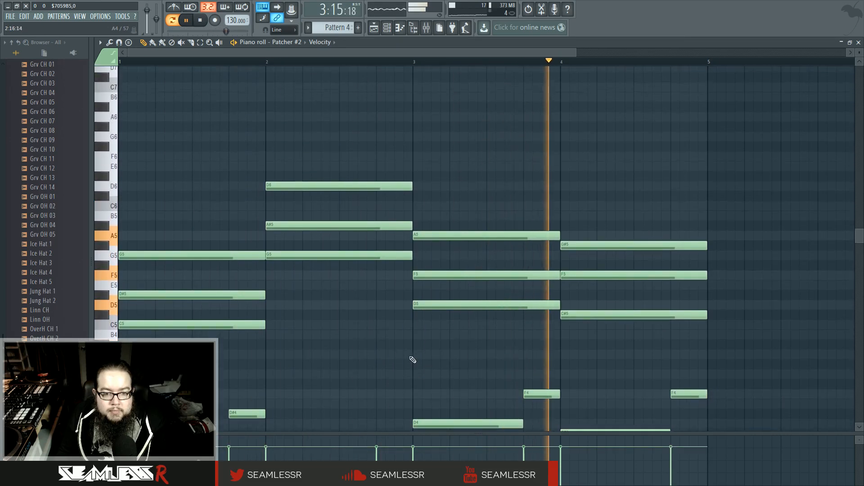
pyautogui.scroll(-7, 401, 284)
pyautogui.press('space')
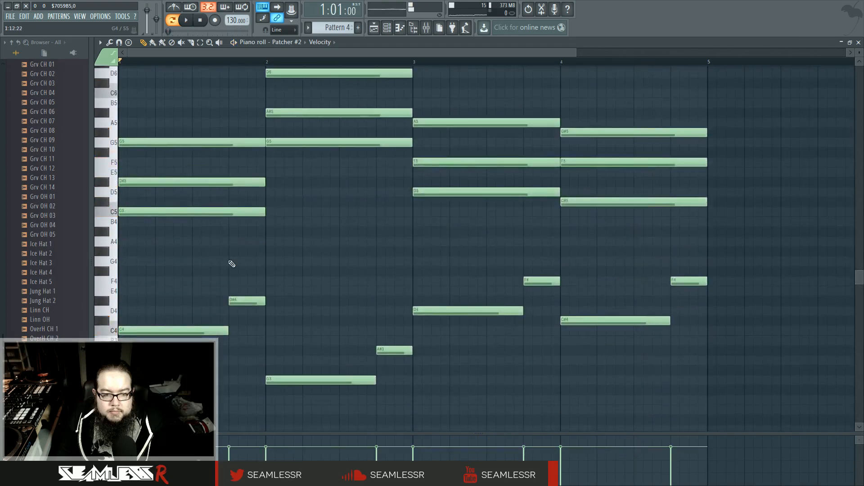
pyautogui.moveTo(170, 247); pyautogui.dragTo(703, 408)
pyautogui.press('Delete')
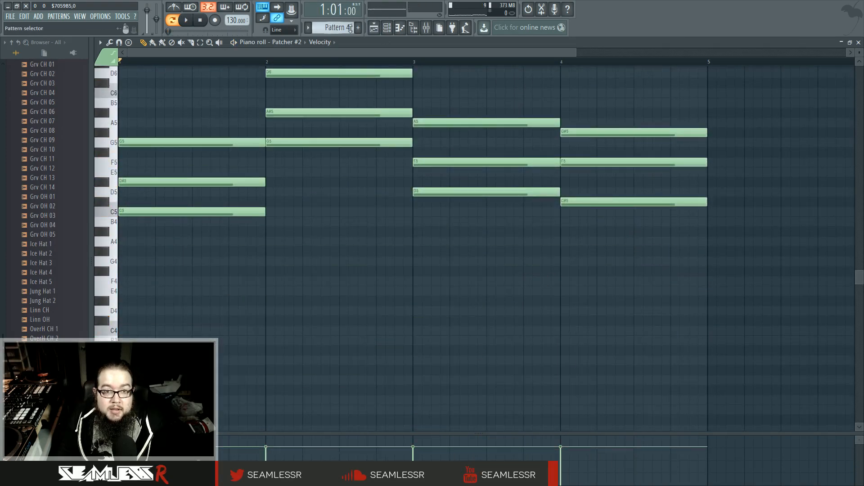
# Step: Play back the four chords on their own without the bass notes
pyautogui.moveTo(337, 28); pyautogui.dragTo(337, 24)
pyautogui.scroll(-1, 352, 27)
pyautogui.scroll(3, 366, 270)
pyautogui.press('space')
pyautogui.press('space')
# Step: Raise each chord's middle note to D#6 in bar 1, G#6 in bar 2 and F6 in bars 3 and 4, and play the result
pyautogui.moveTo(183, 303); pyautogui.dragTo(180, 186)
pyautogui.scroll(3, 275, 329)
pyautogui.moveTo(272, 321); pyautogui.dragTo(275, 222)
pyautogui.moveTo(432, 370); pyautogui.dragTo(436, 240)
pyautogui.moveTo(584, 372); pyautogui.dragTo(583, 247)
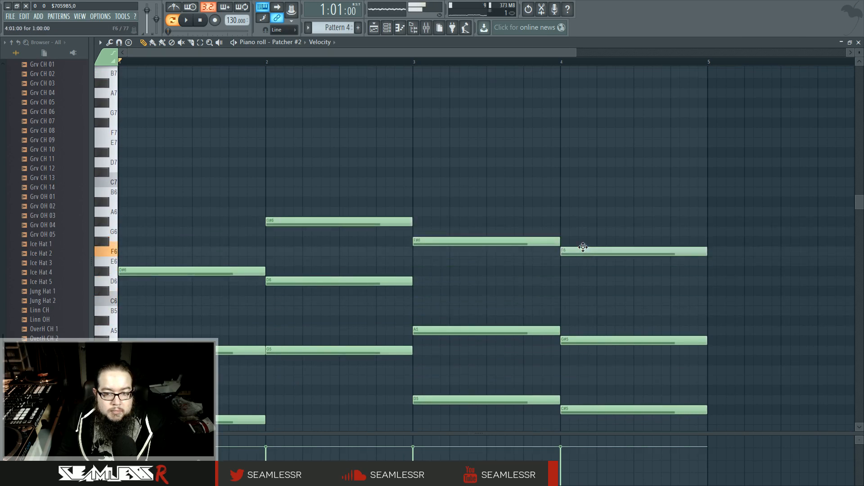
pyautogui.press('space')
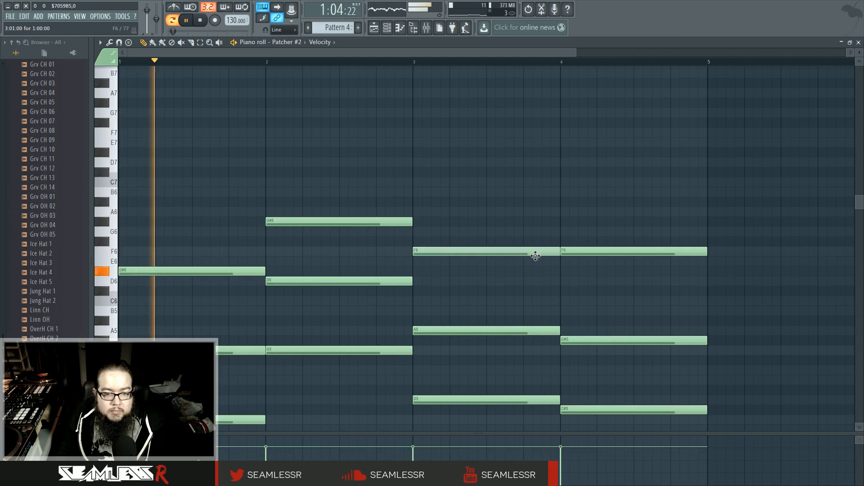
# Step: Stop playback, raise the top note of the bar 2 chord to A6, and replay the progression
pyautogui.click(386, 28)
pyautogui.press('space')
pyautogui.press('F6')
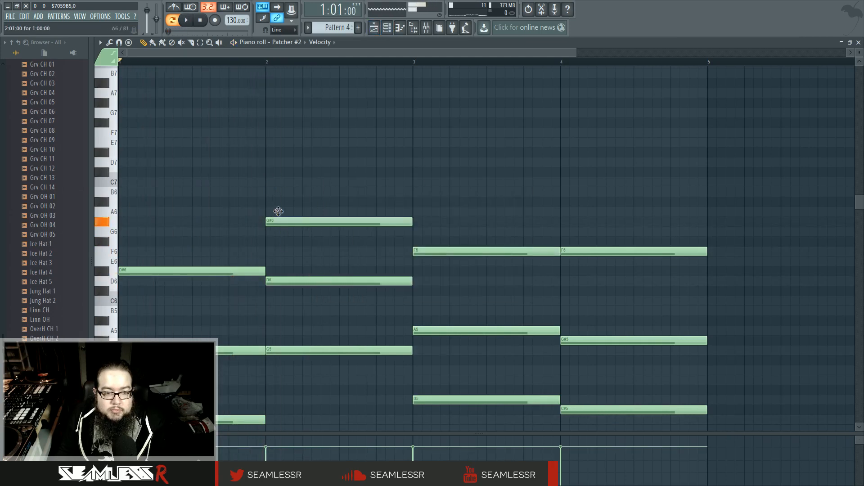
pyautogui.moveTo(278, 211); pyautogui.dragTo(279, 210)
pyautogui.press('space')
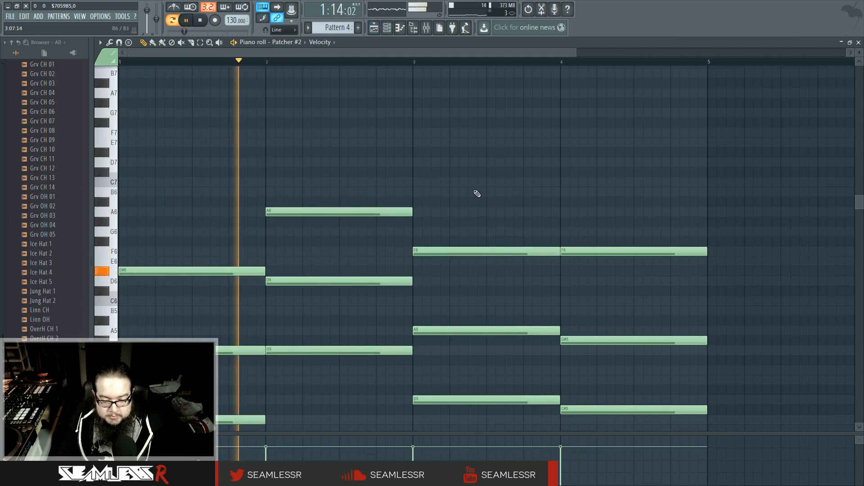
# Step: Raise the top note of the bar 2 chord to A#6 and replay the progression
pyautogui.press('space')
pyautogui.moveTo(293, 212)
pyautogui.mouseDown()
pyautogui.moveTo(293, 314)
pyautogui.moveTo(293, 203)
pyautogui.mouseUp()
pyautogui.press('space')
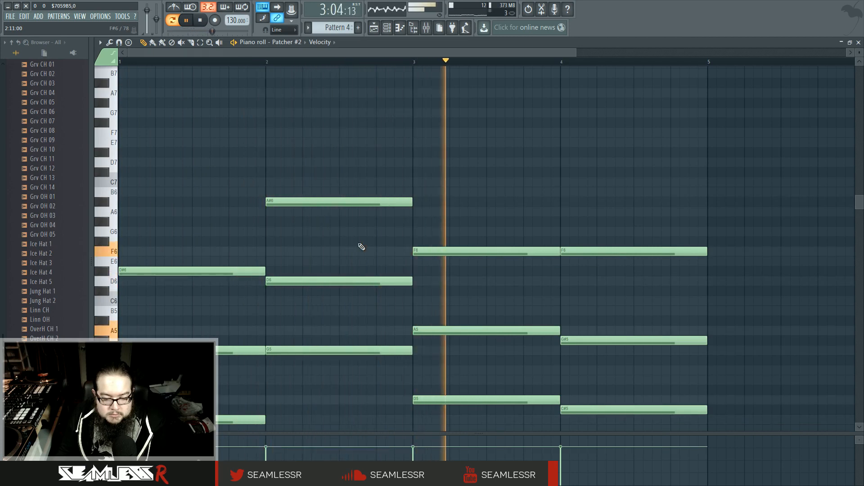
pyautogui.press('space')
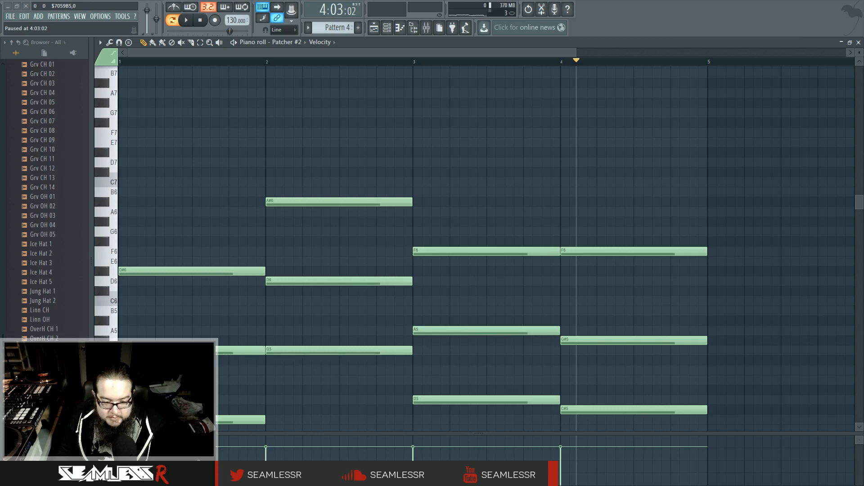
pyautogui.press('space')
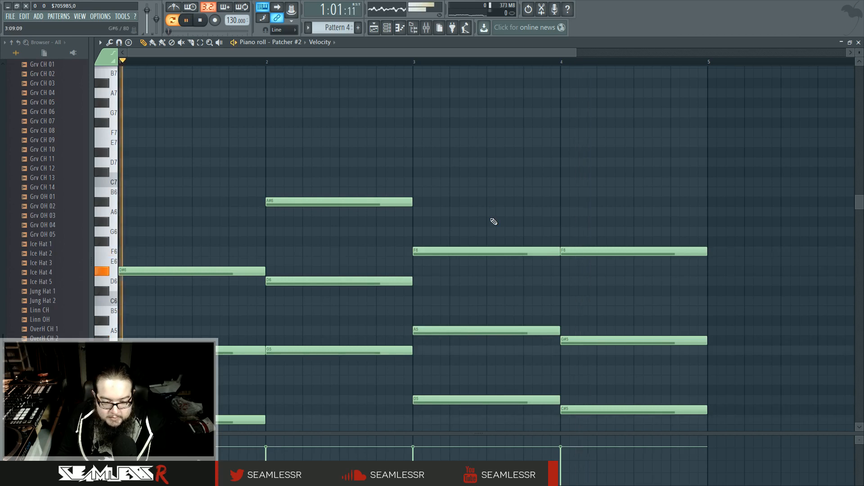
# Step: Open the Patcher #2 editor, raise the Harmor unison pitch amount and set the pitch frequency divider to 2
pyautogui.click(398, 29)
pyautogui.click(382, 220)
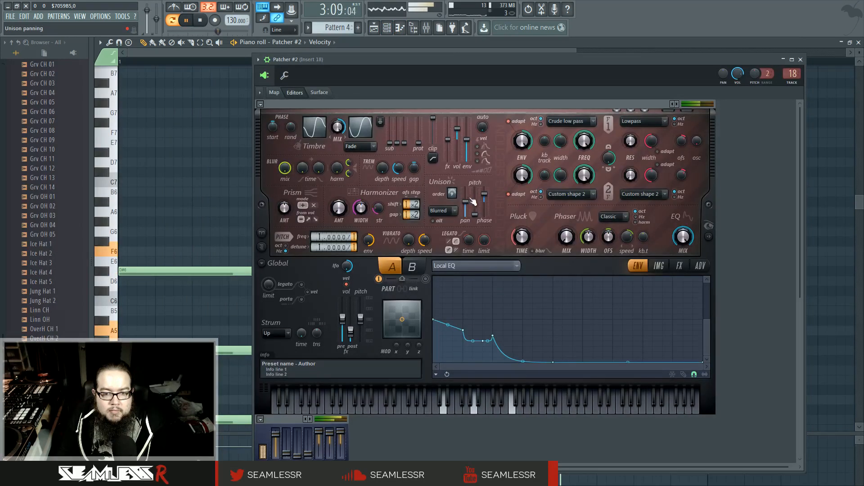
pyautogui.moveTo(475, 204); pyautogui.dragTo(475, 194)
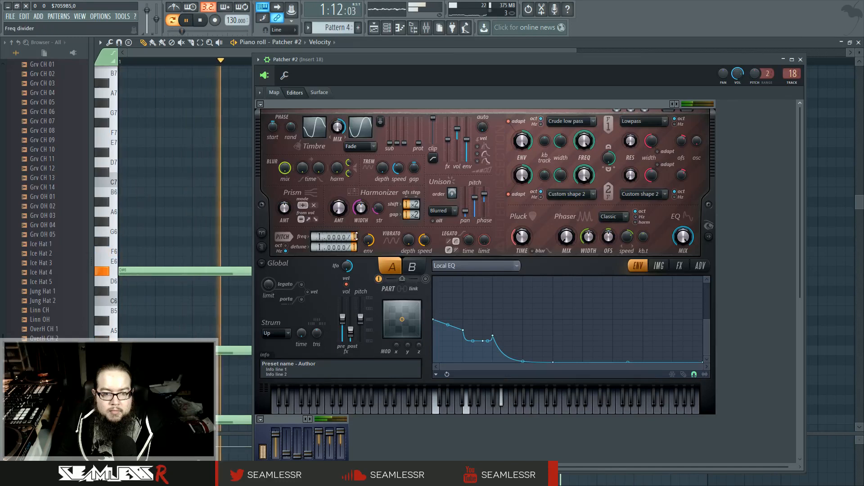
pyautogui.moveTo(356, 236); pyautogui.dragTo(356, 236)
pyautogui.moveTo(291, 129); pyautogui.dragTo(337, 143)
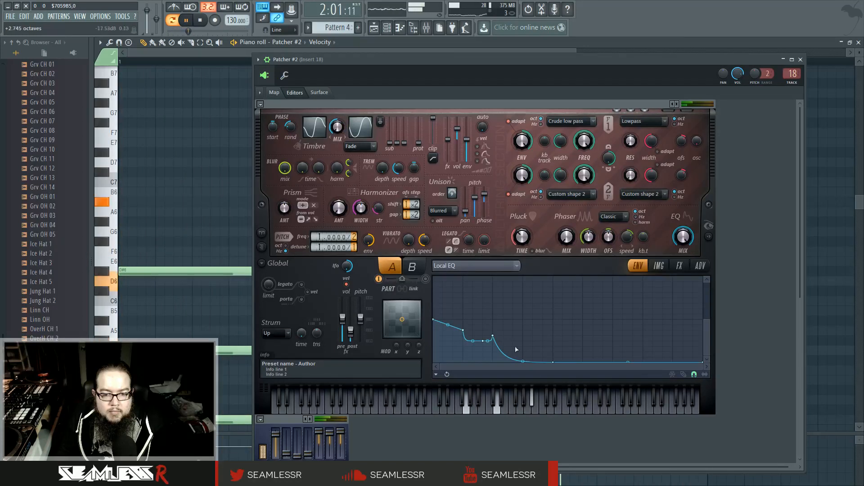
# Step: Extend the falling end of the Local EQ curve towards higher frequencies and show Harmor's visual feedback display
pyautogui.moveTo(554, 363); pyautogui.dragTo(561, 358)
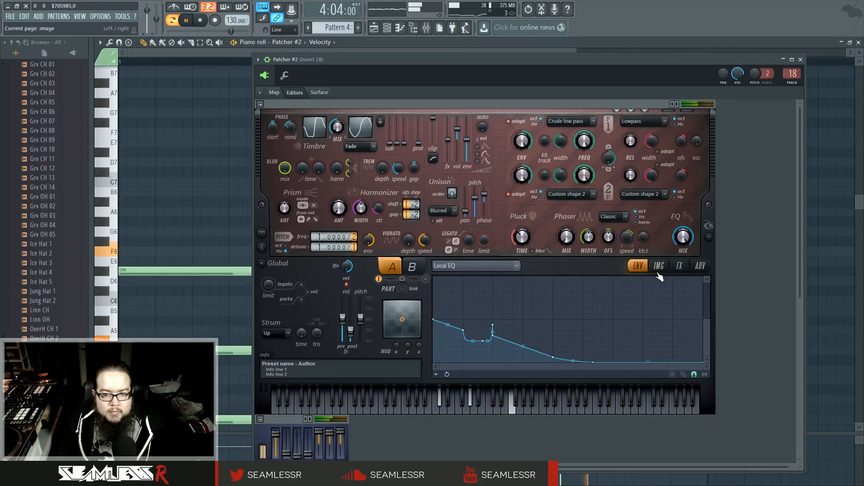
pyautogui.click(709, 237)
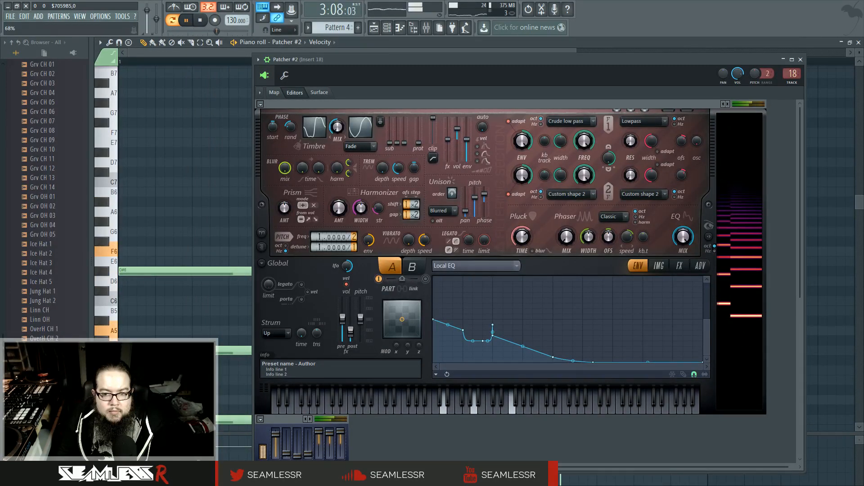
# Step: Enable an envelope on Filter 1 frequency with a straight downward slope ending at an added second point, and lengthen it
pyautogui.rightClick(573, 141)
pyautogui.click(598, 158)
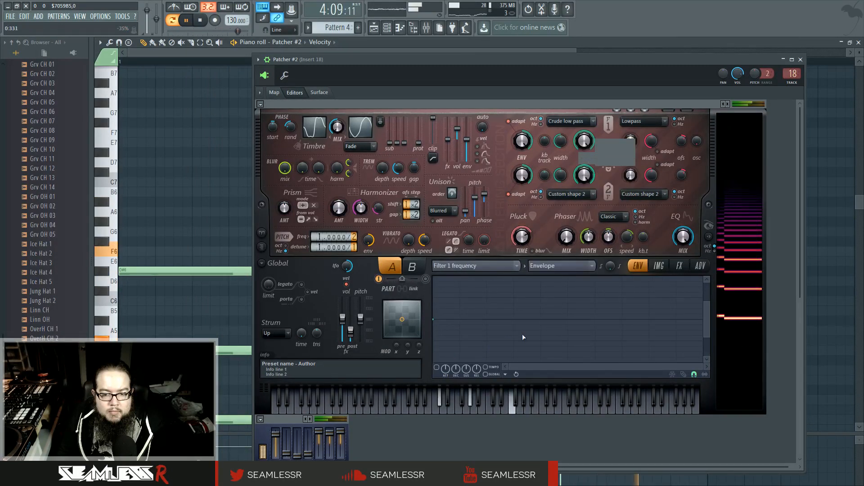
pyautogui.moveTo(514, 341); pyautogui.dragTo(514, 346)
pyautogui.click(437, 368)
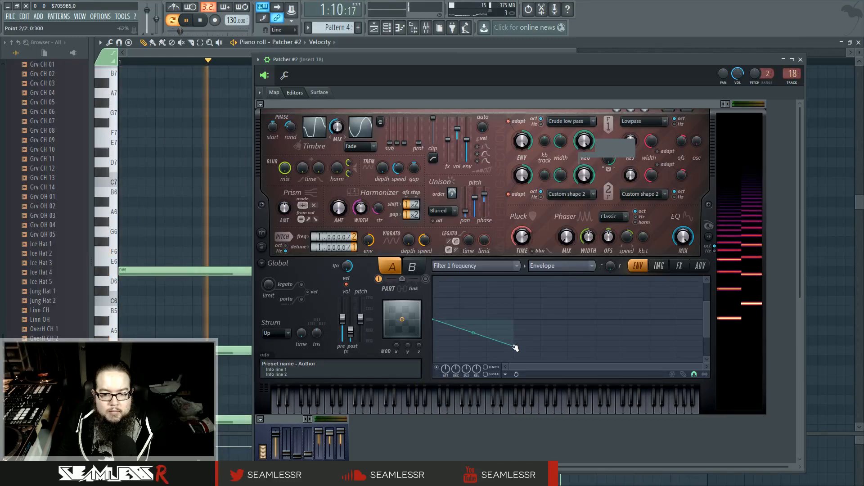
pyautogui.moveTo(514, 347); pyautogui.dragTo(557, 347)
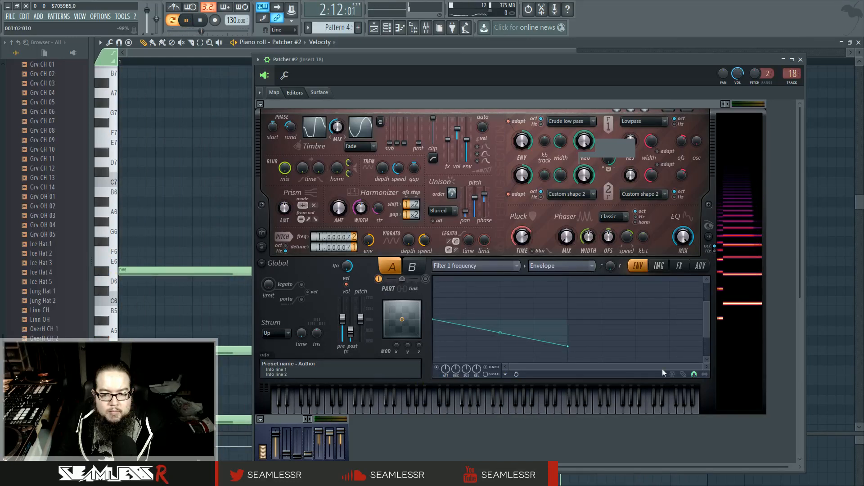
# Step: Extend the Filter 1 frequency envelope to a later end point, lower that point and play the chords
pyautogui.moveTo(702, 368)
pyautogui.mouseDown()
pyautogui.moveTo(743, 363)
pyautogui.moveTo(696, 368)
pyautogui.mouseUp()
pyautogui.moveTo(514, 346); pyautogui.dragTo(587, 341)
pyautogui.moveTo(652, 367); pyautogui.dragTo(571, 368)
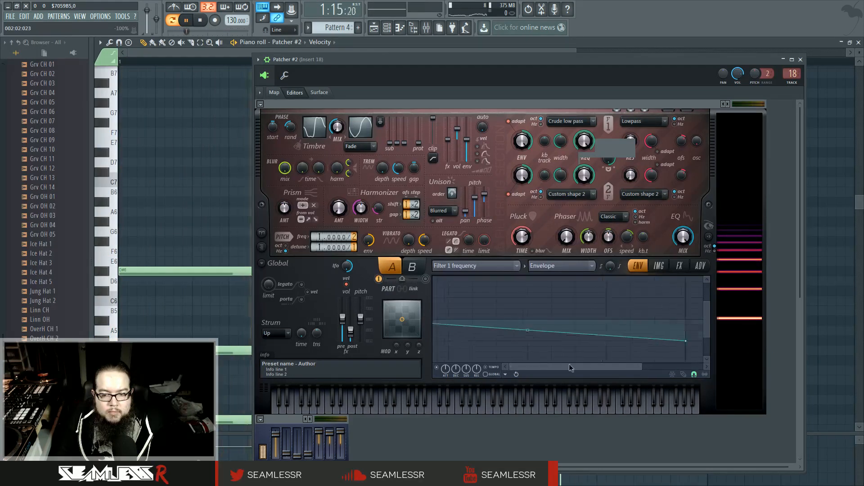
pyautogui.moveTo(642, 367); pyautogui.dragTo(716, 367)
pyautogui.moveTo(576, 341); pyautogui.dragTo(575, 351)
pyautogui.press('space')
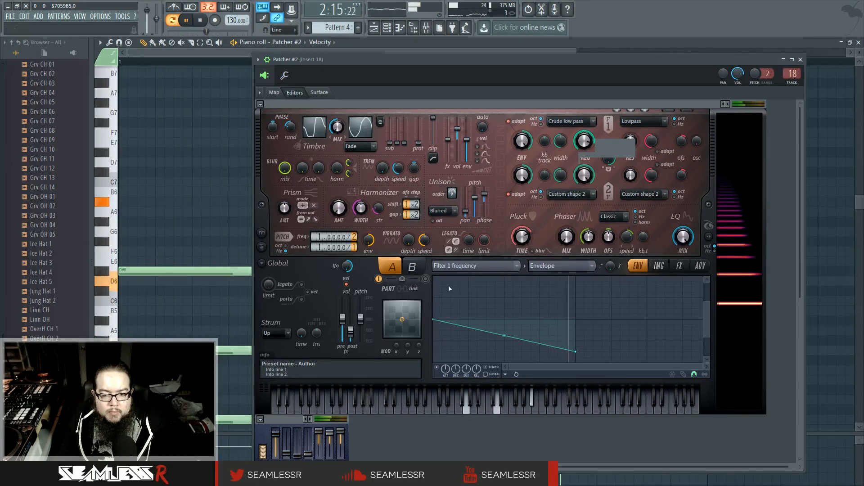
# Step: Raise the start and end points of the Filter 1 frequency envelope so a gentler straight slope crosses the centre line
pyautogui.moveTo(576, 352); pyautogui.dragTo(576, 341)
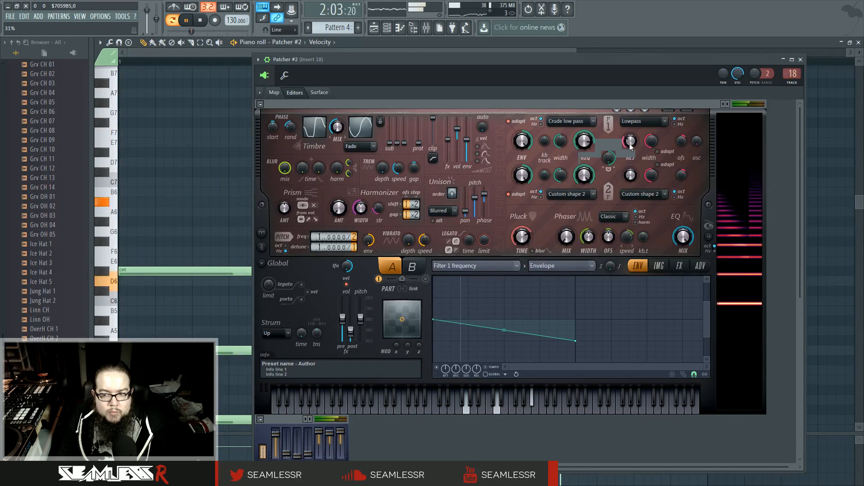
pyautogui.moveTo(506, 314); pyautogui.dragTo(506, 328)
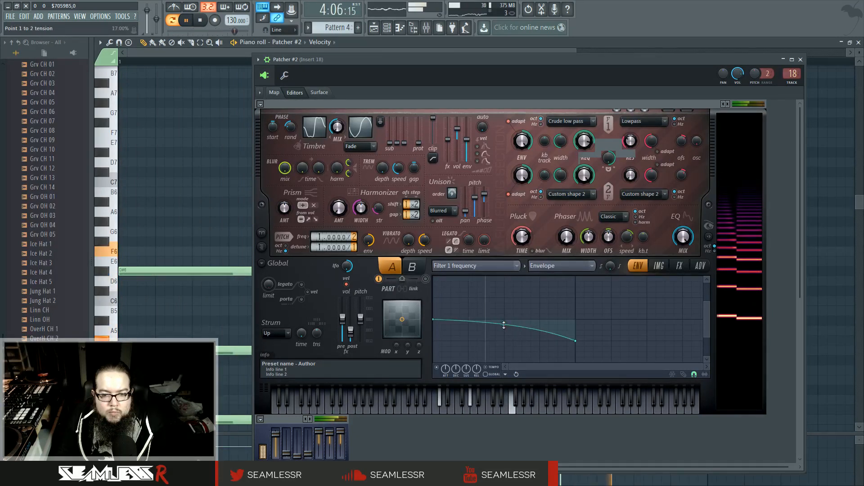
pyautogui.moveTo(433, 319); pyautogui.dragTo(434, 309)
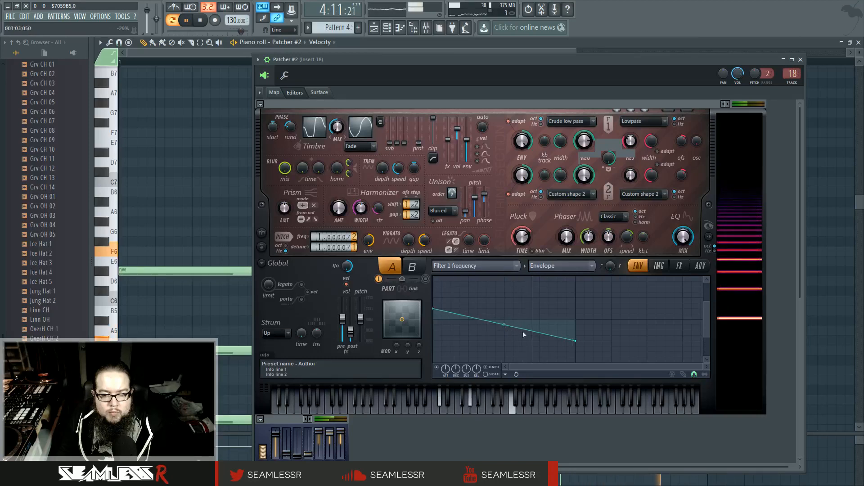
pyautogui.moveTo(578, 342); pyautogui.dragTo(576, 330)
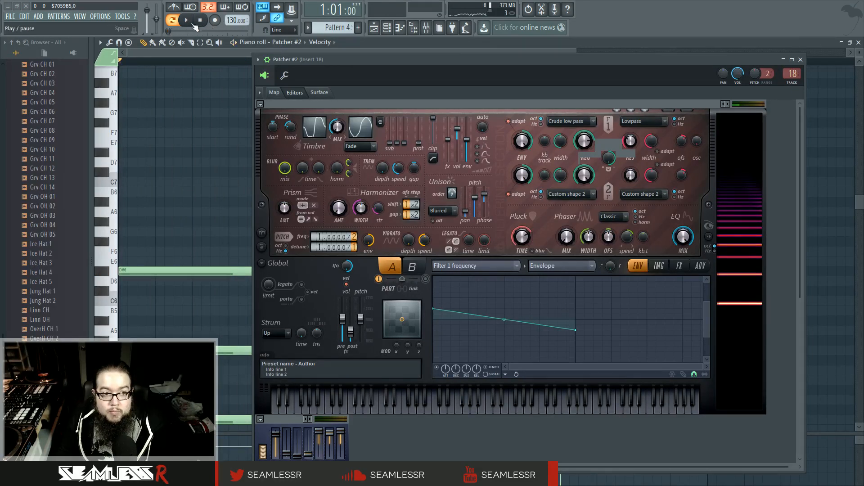
# Step: Listen to the progression, reopen the Patcher #2 editor with its Harmor panel expanded and restart playback
pyautogui.moveTo(196, 62); pyautogui.dragTo(122, 63)
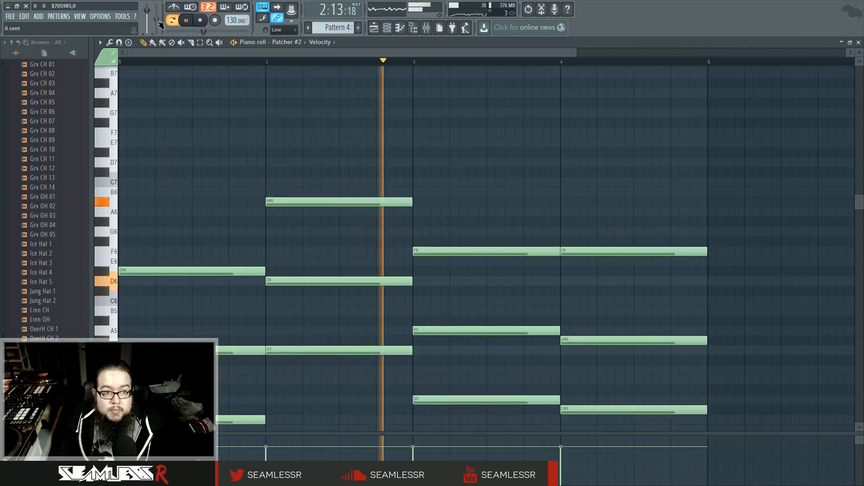
pyautogui.press('F6')
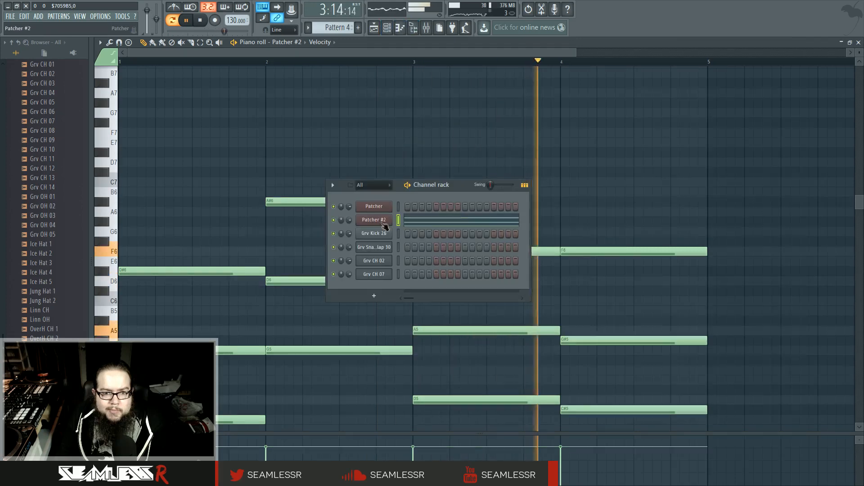
pyautogui.click(385, 226)
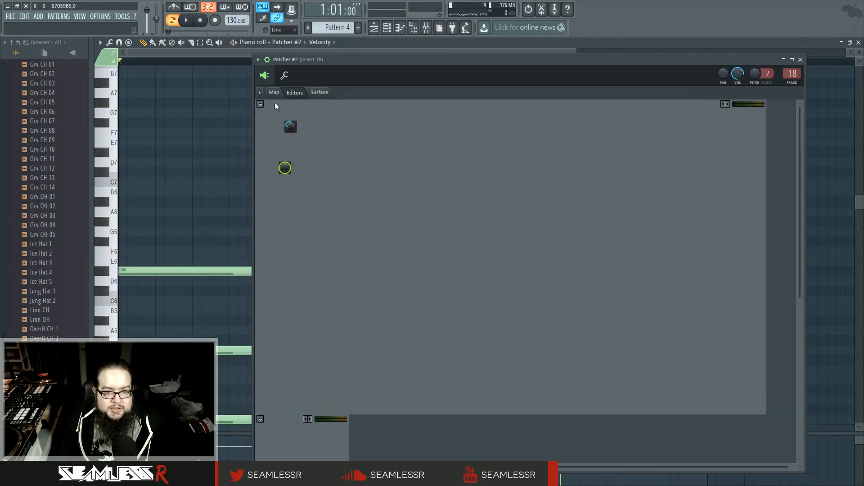
pyautogui.click(260, 104)
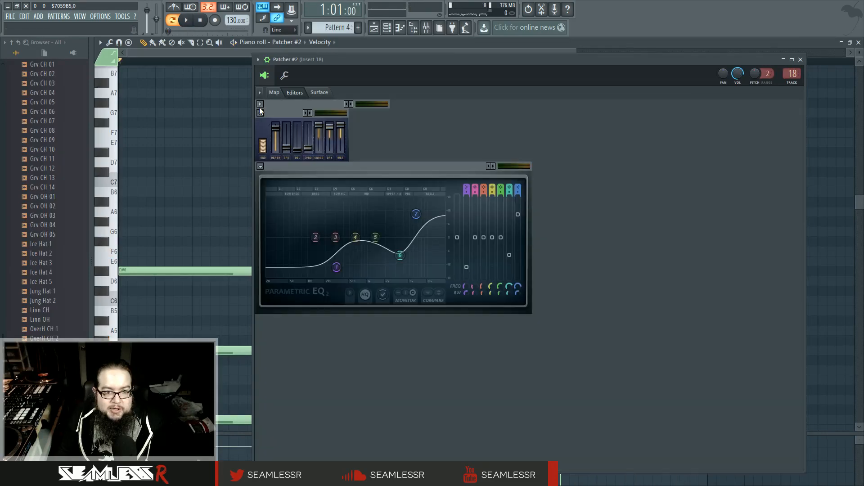
pyautogui.click(261, 105)
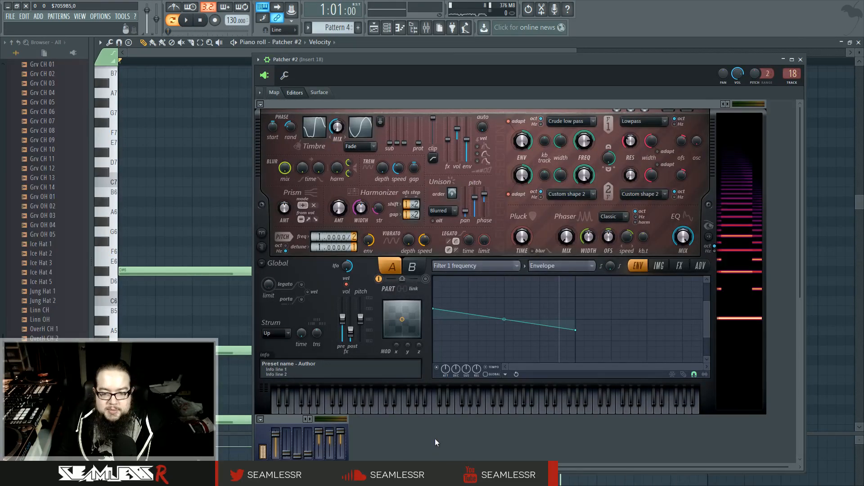
pyautogui.press('space')
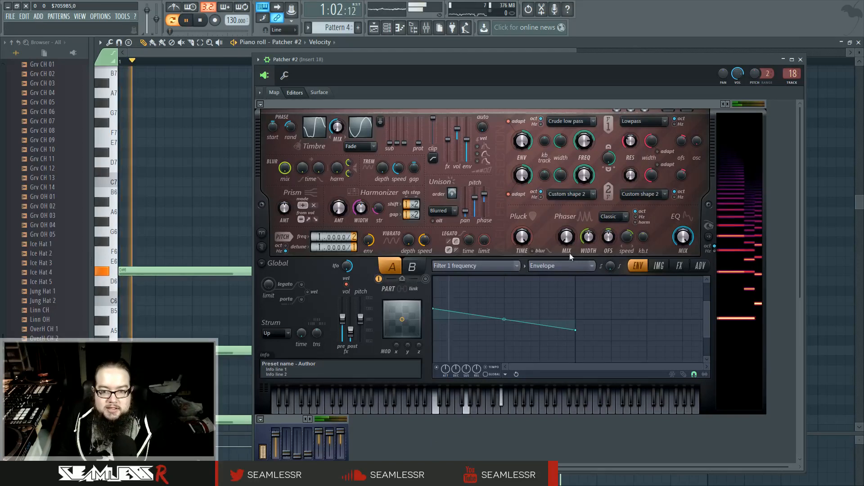
# Step: Edit the Phaser width articulation and draw its Unison index mapping as a straight line falling from maximum to minimum
pyautogui.rightClick(586, 238)
pyautogui.click(611, 260)
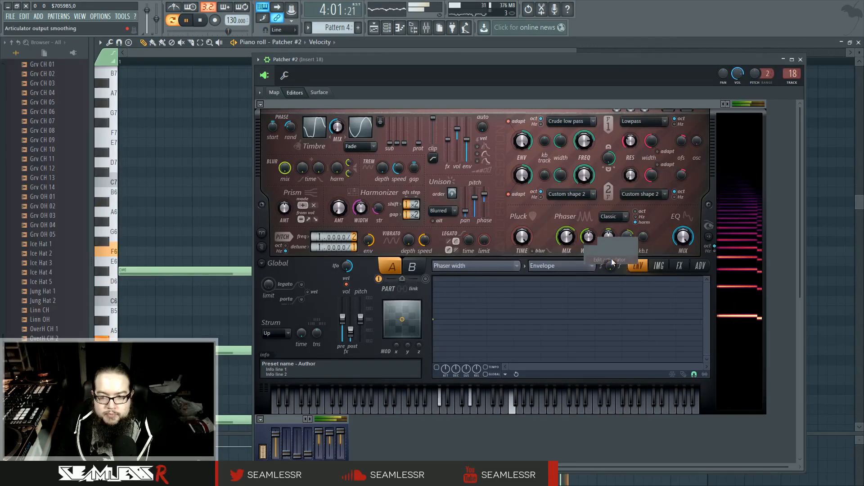
pyautogui.click(574, 266)
pyautogui.click(568, 349)
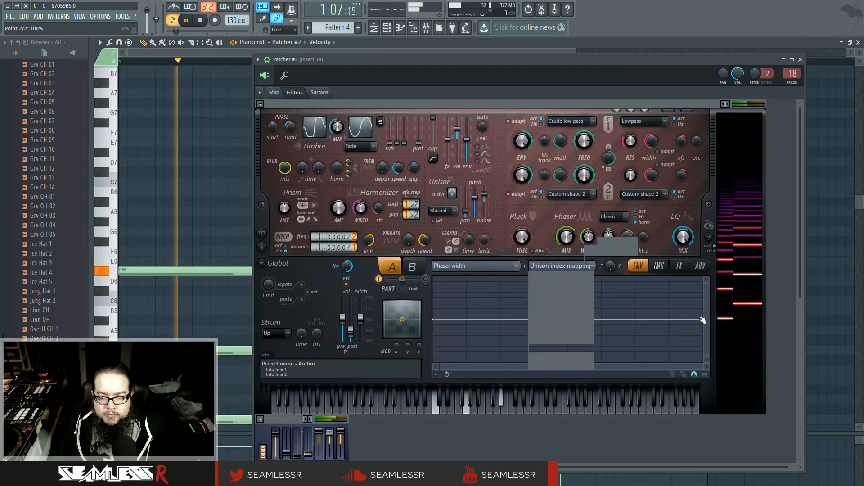
pyautogui.moveTo(436, 321); pyautogui.dragTo(436, 267)
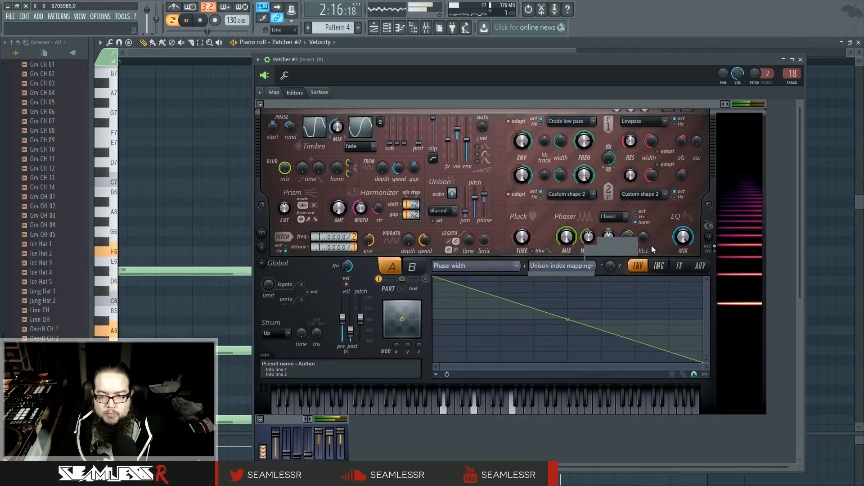
# Step: Adjust Harmor's unison panning amount and show its advanced settings
pyautogui.moveTo(464, 212); pyautogui.dragTo(464, 191)
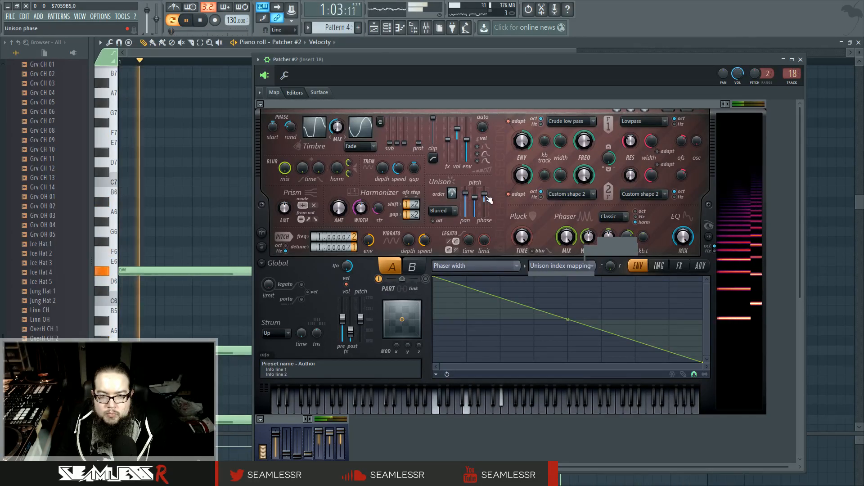
pyautogui.click(700, 267)
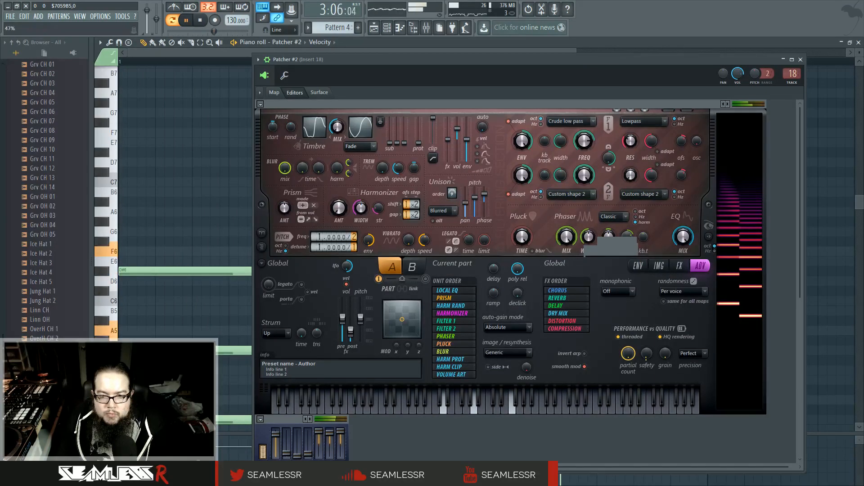
# Step: View the playlist, switch to Pattern 5, open its bass notes in the piano roll and stop playback
pyautogui.click(374, 27)
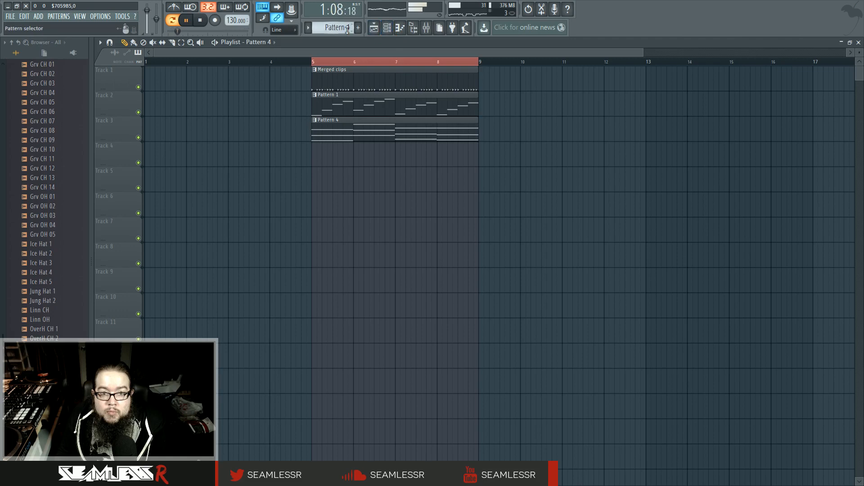
pyautogui.click(413, 30)
pyautogui.scroll(-10, 388, 253)
pyautogui.scroll(4, 390, 256)
pyautogui.click(401, 30)
pyautogui.click(400, 30)
pyautogui.press('space')
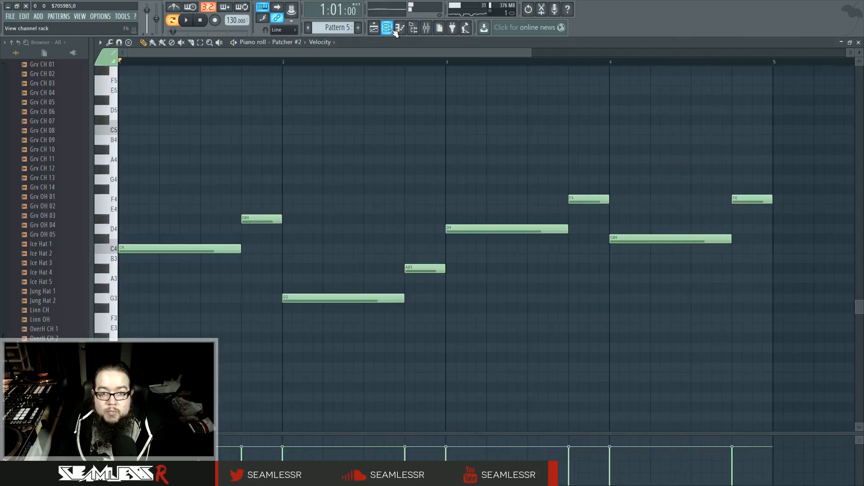
# Step: Add a new Harmor channel, reposition its window and bring the channel rack back into view
pyautogui.click(388, 29)
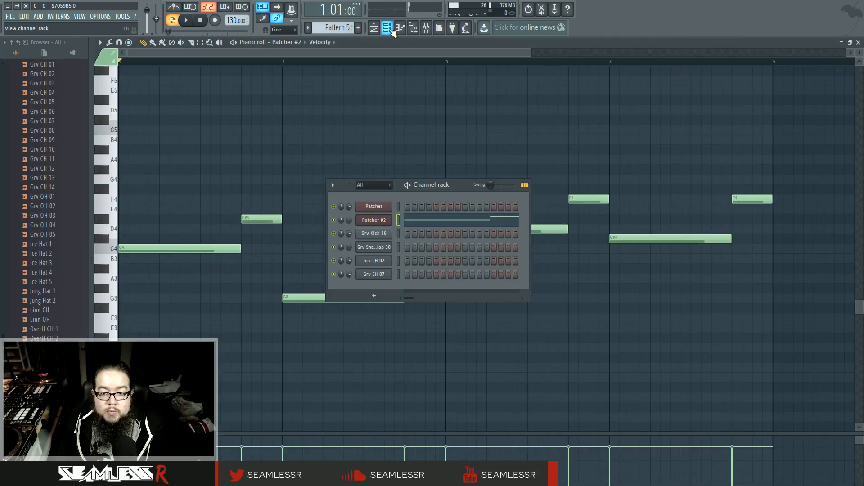
pyautogui.click(58, 17)
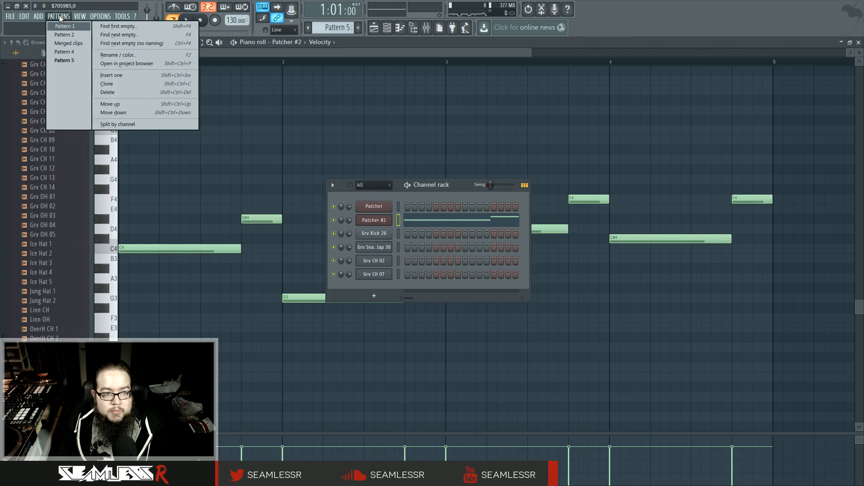
pyautogui.click(61, 17)
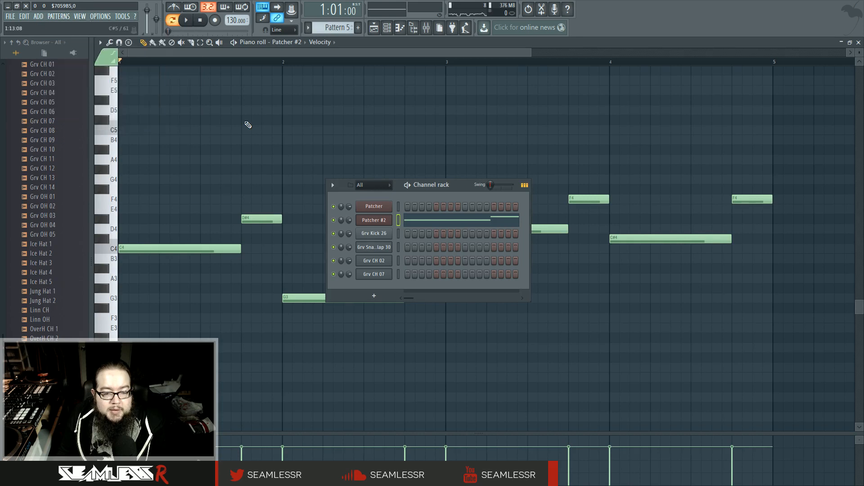
pyautogui.click(374, 297)
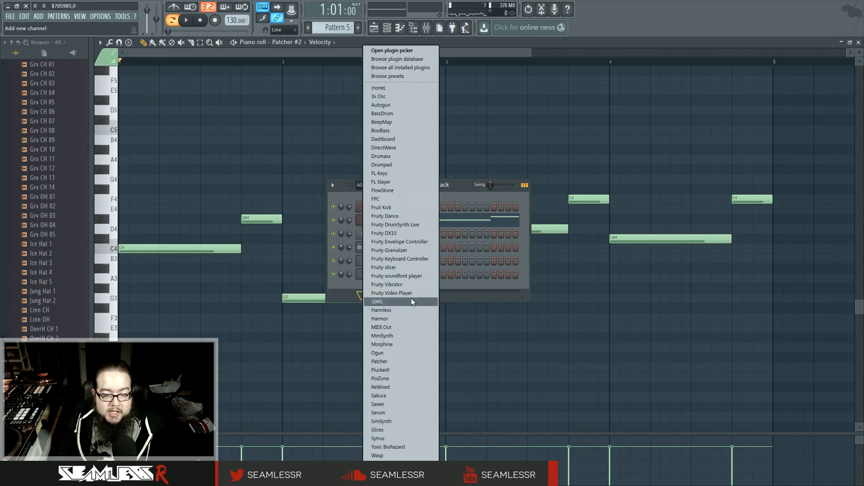
pyautogui.click(421, 318)
pyautogui.moveTo(400, 167); pyautogui.dragTo(446, 123)
pyautogui.click(387, 28)
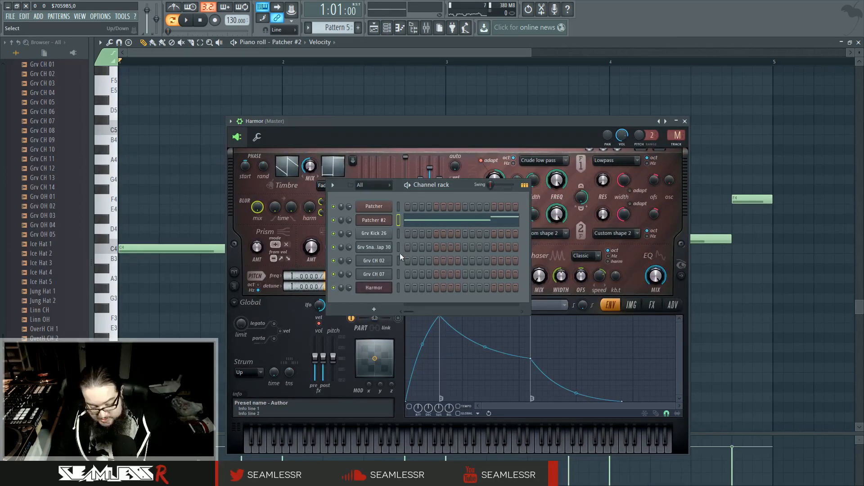
# Step: Move the Pattern 5 bass notes from the Patcher #2 channel to the new Harmor channel
pyautogui.click(400, 288)
pyautogui.hotkey('ctrl', 'v')
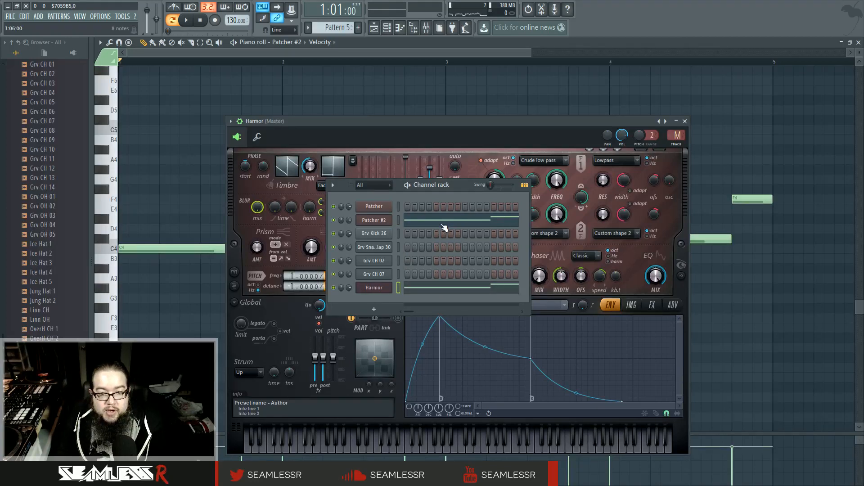
pyautogui.hotkey('ctrl', 'x')
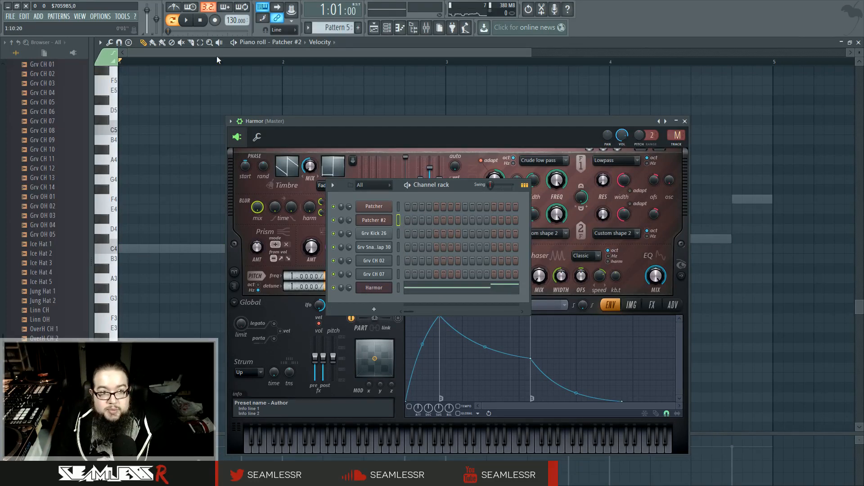
# Step: Play Pattern 5 and open the Harmor channel's editor, repositioning its window further up the screen
pyautogui.click(186, 21)
pyautogui.click(374, 288)
pyautogui.click(374, 288)
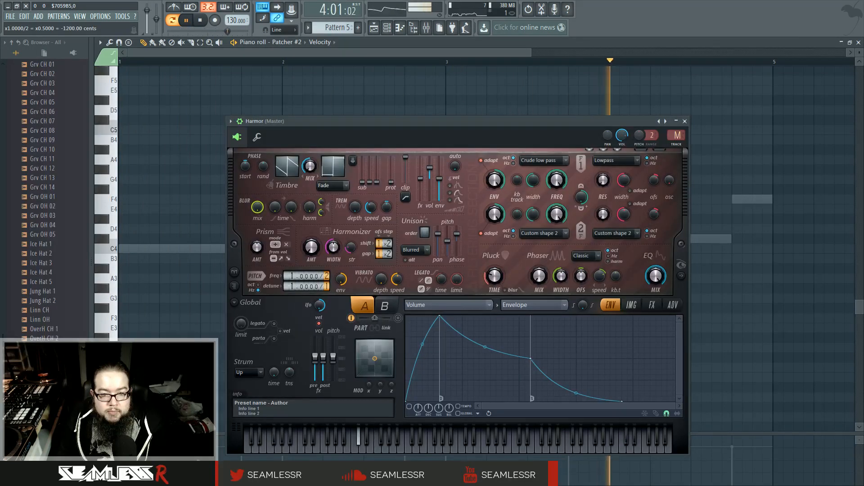
pyautogui.moveTo(345, 140); pyautogui.dragTo(289, 112)
pyautogui.scroll(1, 367, 204)
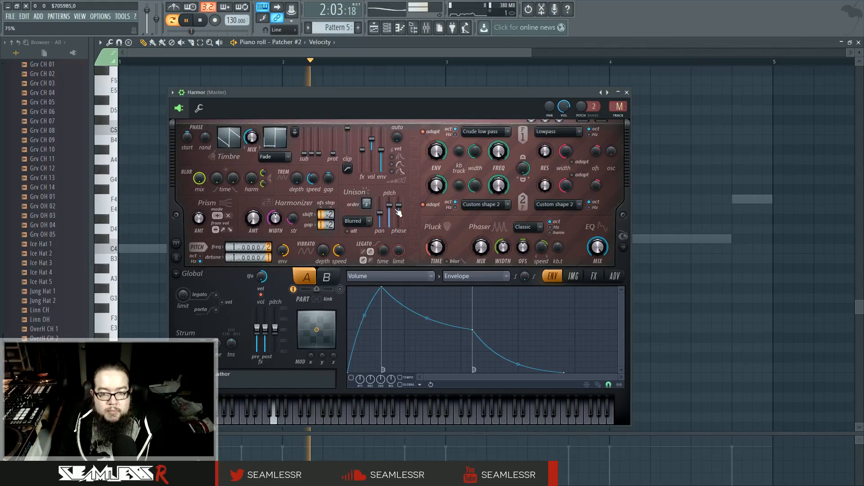
# Step: Show Harmor's visualizer and set its distortion effect type to Log
pyautogui.click(623, 247)
pyautogui.click(594, 276)
pyautogui.click(416, 300)
pyautogui.click(409, 356)
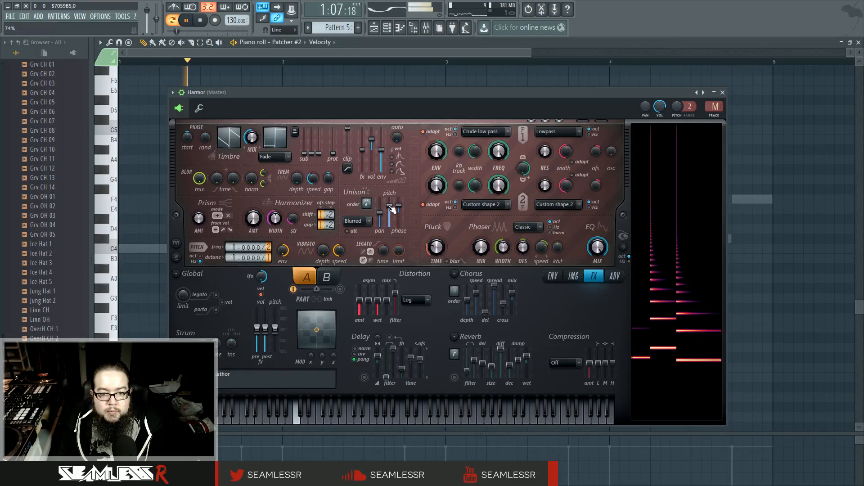
# Step: Shape Harmor's Harmonic unison pitch curve into a zigzag with four added points: low, high, low, high
pyautogui.click(552, 276)
pyautogui.click(391, 276)
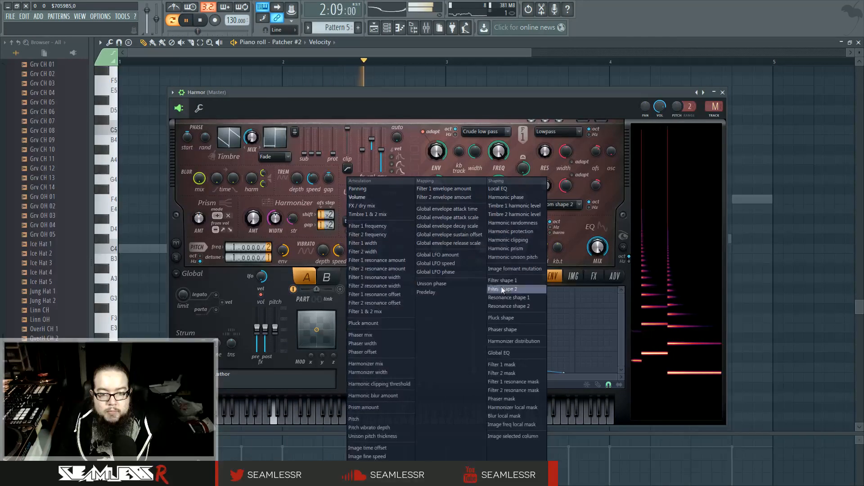
pyautogui.click(514, 256)
pyautogui.rightClick(417, 340)
pyautogui.rightClick(467, 292)
pyautogui.rightClick(517, 346)
pyautogui.rightClick(558, 298)
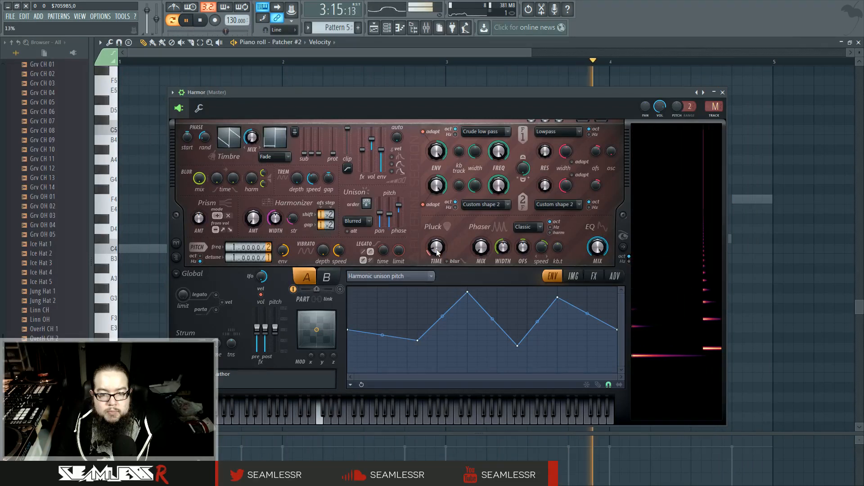
# Step: Open Harmor's notes in the piano roll and replace the long opening C4 with four short, evenly spaced C4 notes
pyautogui.rightClick(153, 250)
pyautogui.rightClick(153, 250)
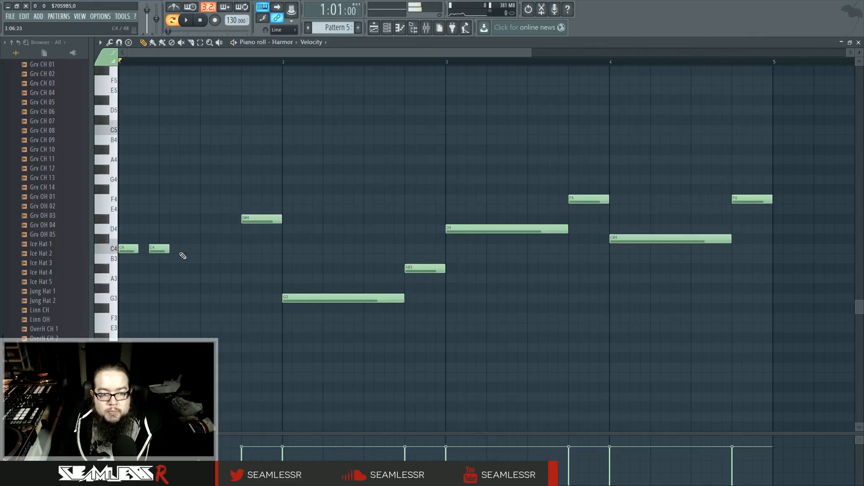
pyautogui.click(214, 250)
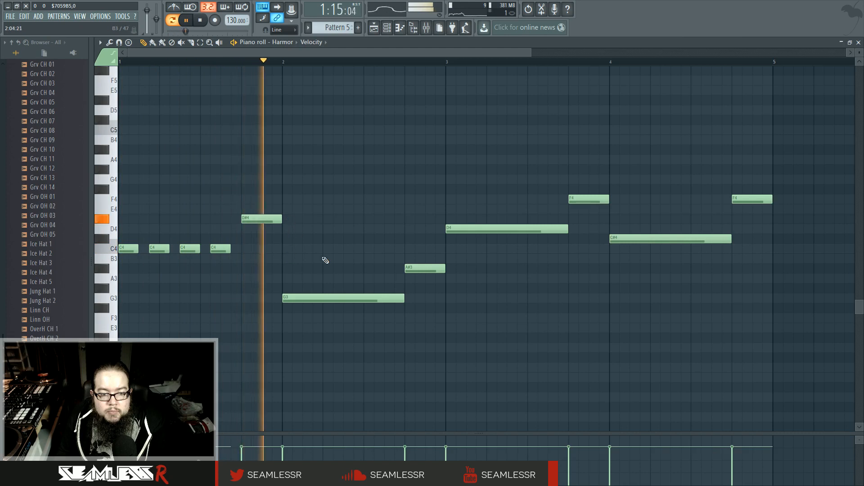
# Step: Shorten bar 2's G3 and A#3 notes to two steps, repeating them as four G3 and two A#3 notes
pyautogui.moveTo(401, 300); pyautogui.dragTo(303, 299)
pyautogui.click(316, 299)
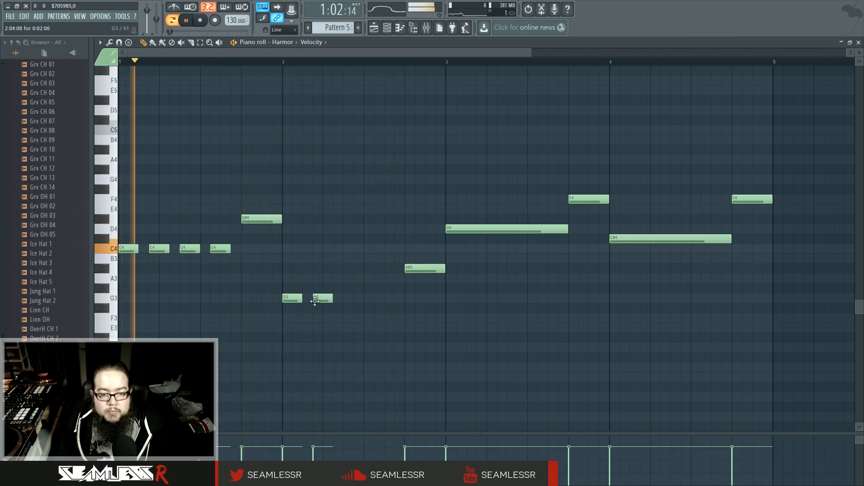
pyautogui.click(347, 299)
pyautogui.click(377, 299)
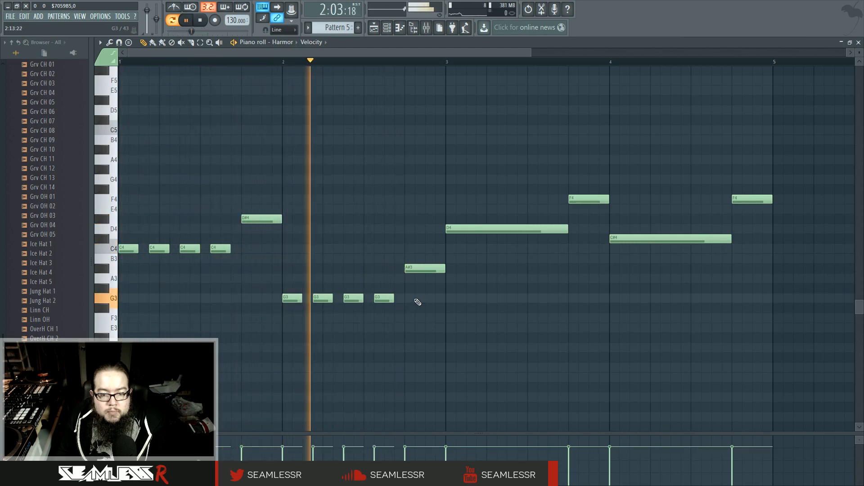
pyautogui.moveTo(443, 270); pyautogui.dragTo(426, 270)
pyautogui.click(439, 269)
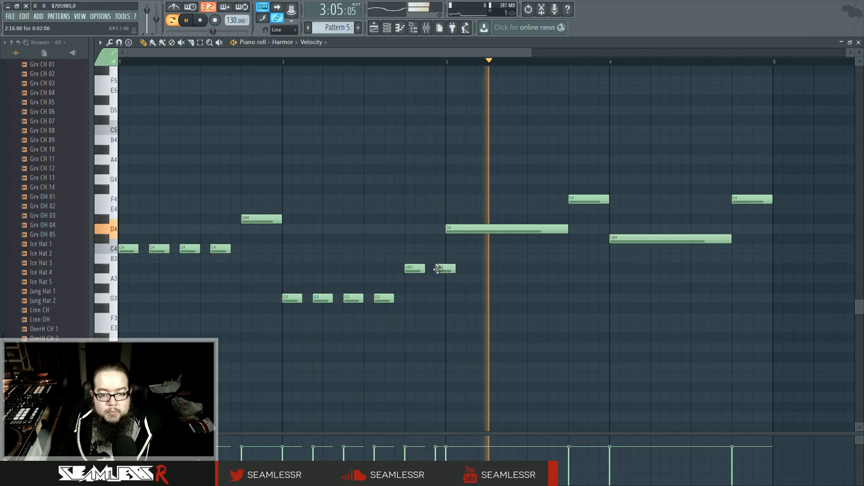
# Step: Shift bar 3's D4 later and turn it into four two-step notes, with a shortened F4 ending the bar
pyautogui.moveTo(471, 228); pyautogui.dragTo(493, 229)
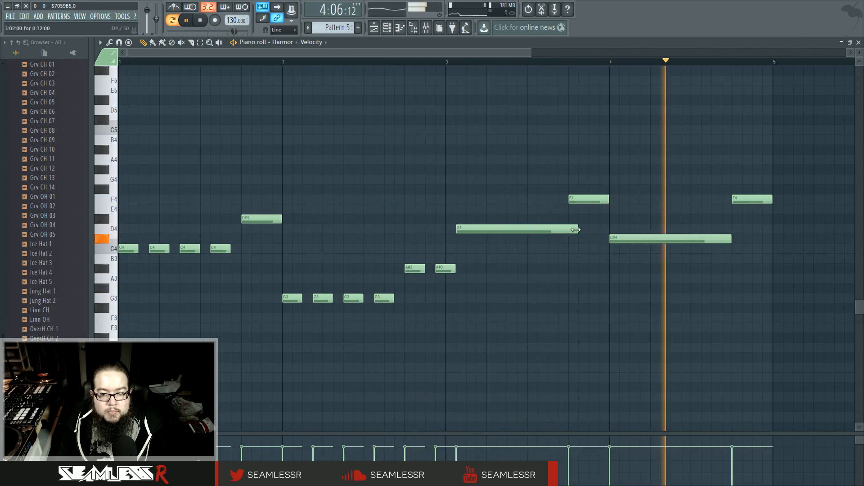
pyautogui.moveTo(587, 230); pyautogui.dragTo(486, 230)
pyautogui.click(502, 229)
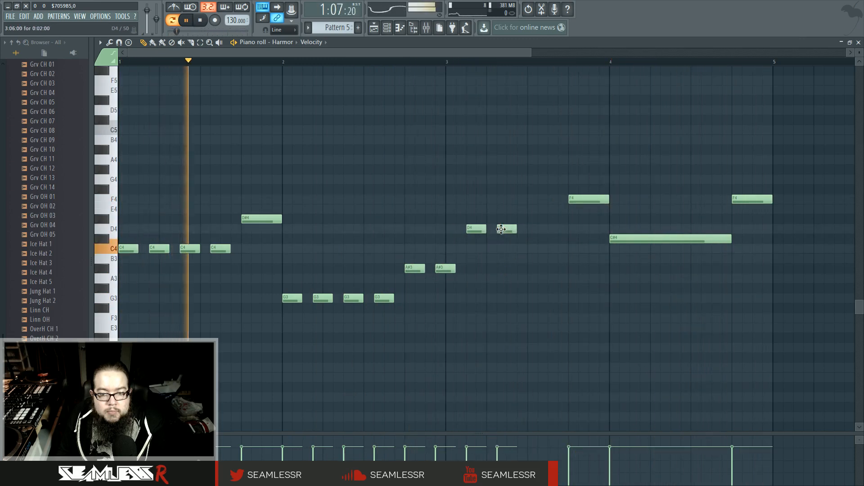
pyautogui.click(532, 230)
pyautogui.click(563, 230)
pyautogui.moveTo(593, 202)
pyautogui.mouseDown()
pyautogui.moveTo(620, 201)
pyautogui.moveTo(609, 200)
pyautogui.mouseUp()
# Step: Shorten bar 4's C#4 to two steps and repeat it as four evenly spaced C#4 notes
pyautogui.moveTo(730, 239); pyautogui.dragTo(630, 239)
pyautogui.click(644, 239)
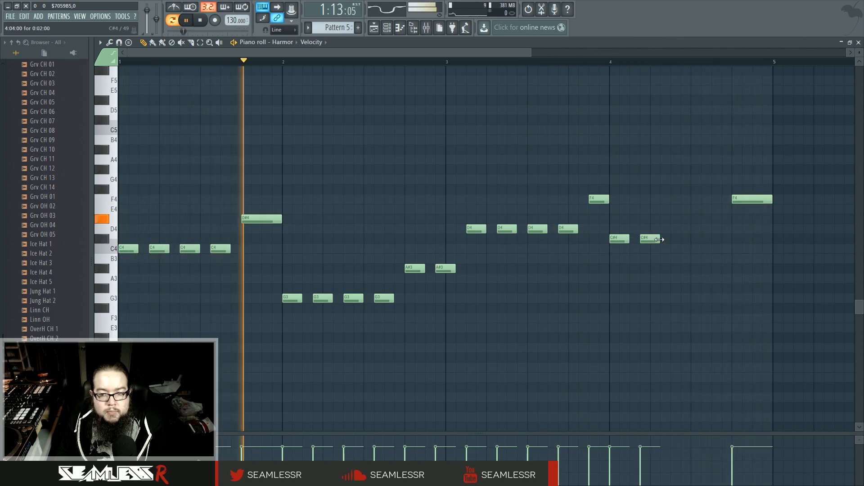
pyautogui.click(675, 239)
pyautogui.click(707, 239)
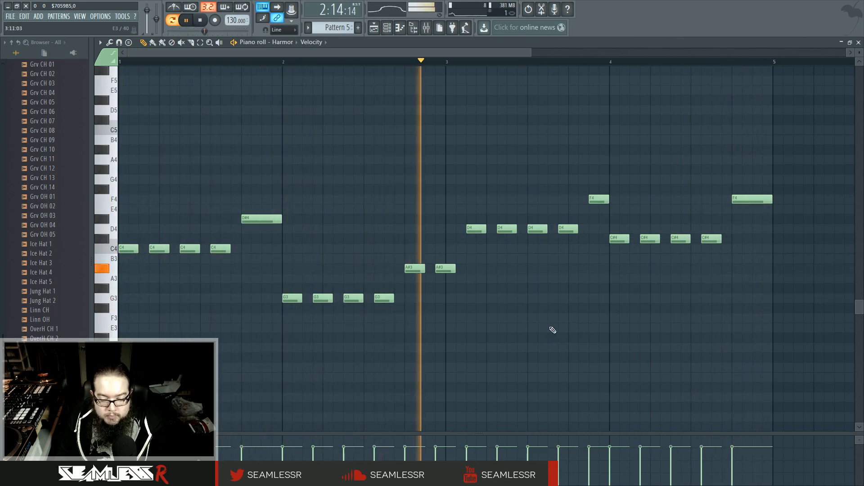
# Step: Play the full arrangement from the playlist and bring up the channel rack and mixer
pyautogui.scroll(-1, 557, 319)
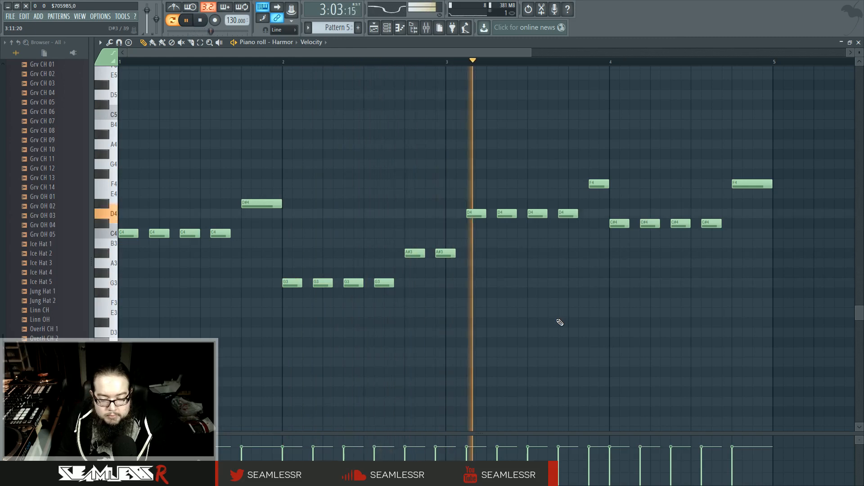
pyautogui.scroll(-1, 554, 322)
pyautogui.scroll(2, 569, 338)
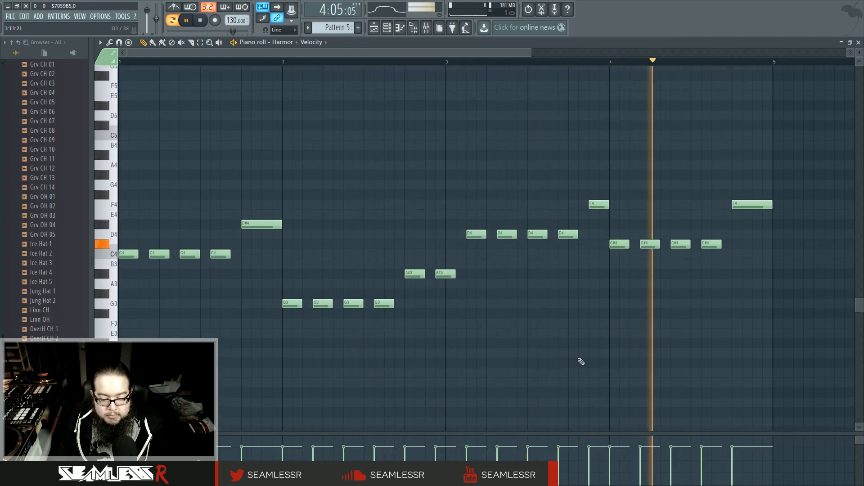
pyautogui.click(375, 28)
pyautogui.press('space')
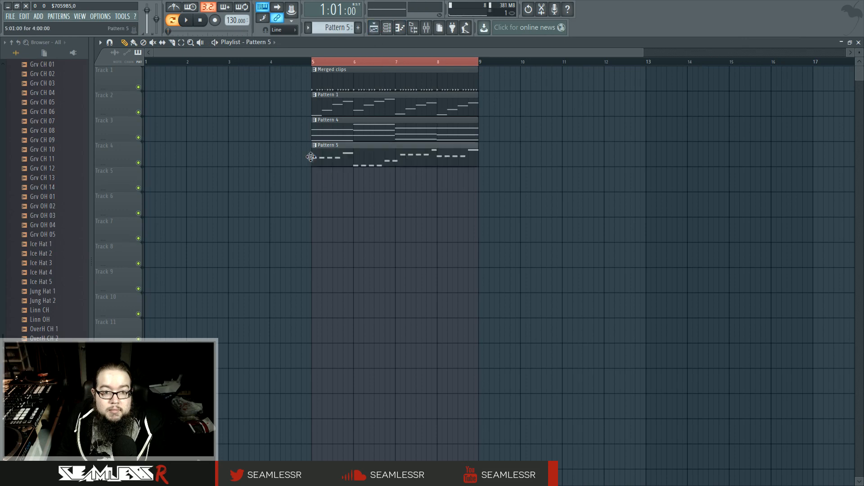
pyautogui.press('space')
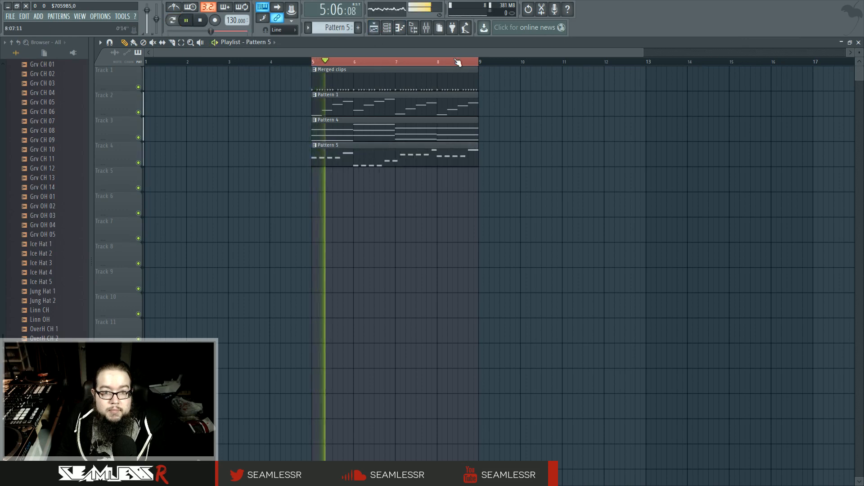
pyautogui.click(388, 29)
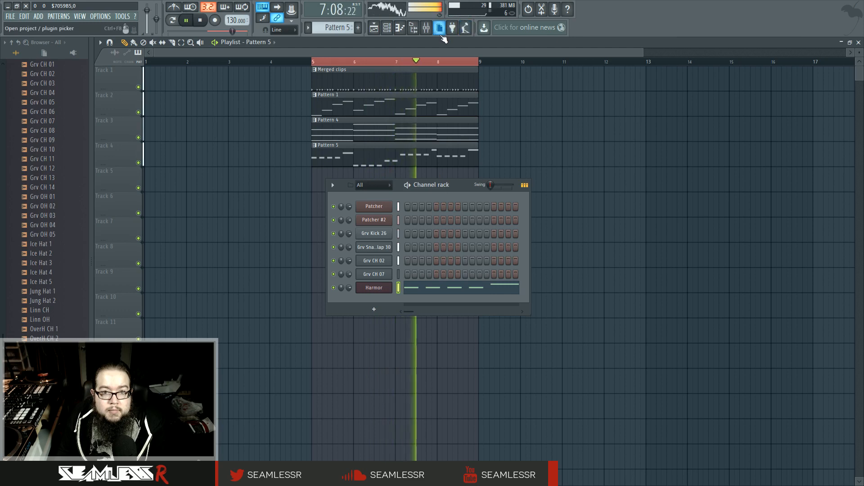
pyautogui.click(426, 28)
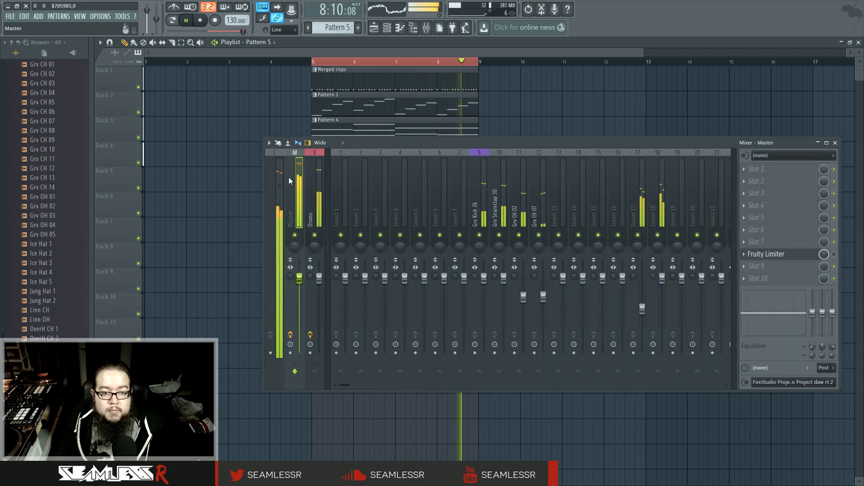
# Step: Replace the Fruity Limiter on the master track with Maximus and enable its effect slot
pyautogui.rightClick(767, 254)
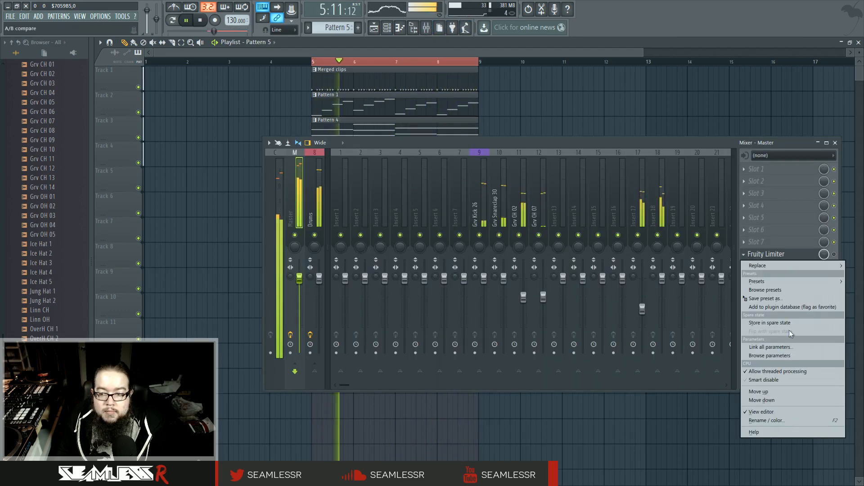
pyautogui.moveTo(769, 264)
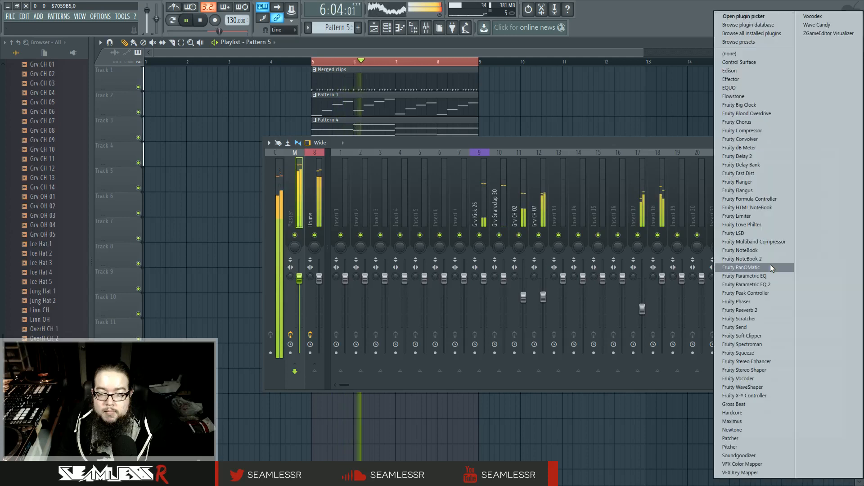
pyautogui.click(755, 420)
pyautogui.moveTo(484, 287); pyautogui.dragTo(487, 205)
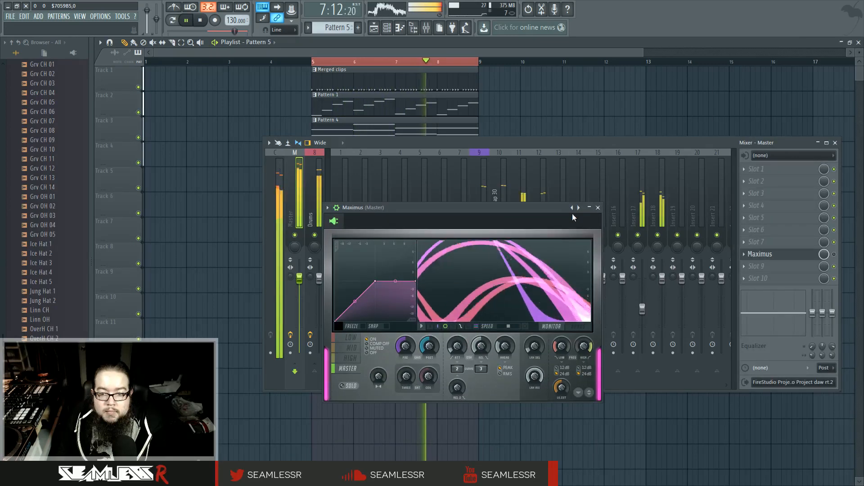
pyautogui.click(834, 255)
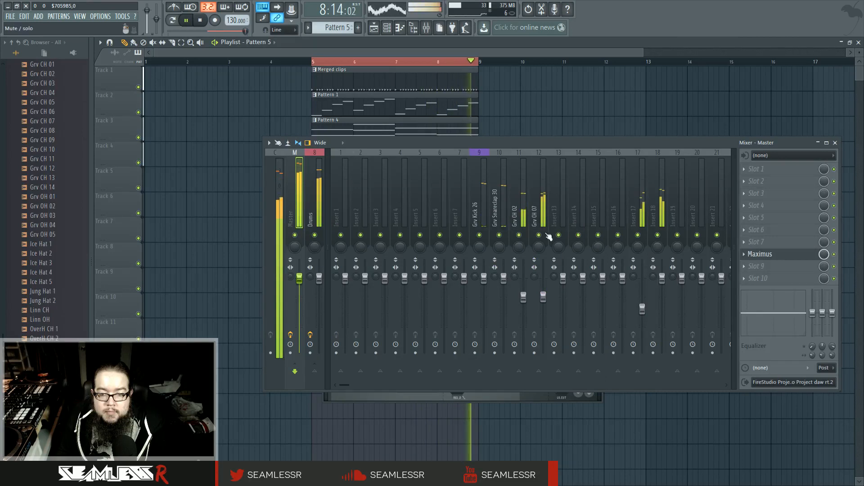
# Step: Bring the Maximus editor forward and inspect its individual bands, ending on the master band
pyautogui.click(528, 396)
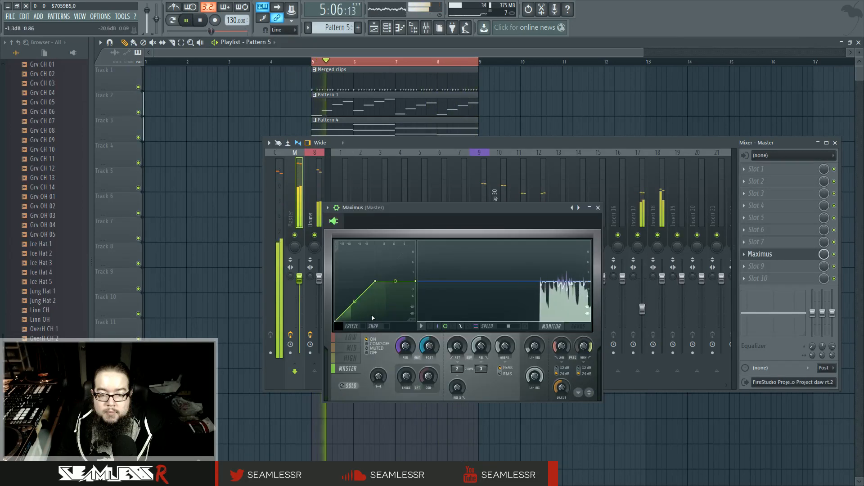
pyautogui.click(357, 352)
pyautogui.click(355, 358)
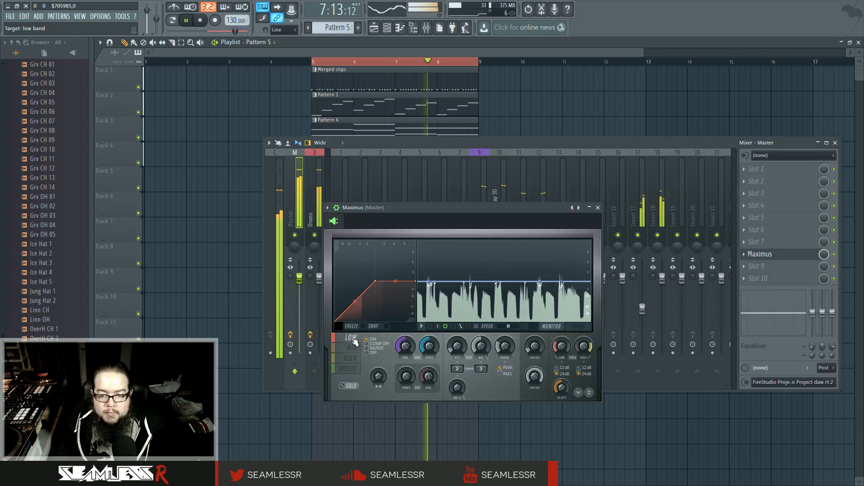
pyautogui.click(358, 369)
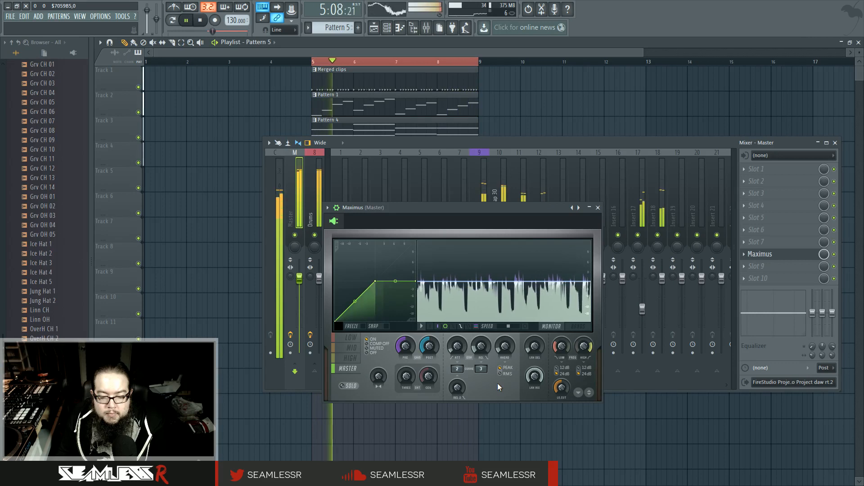
# Step: Put away the Maximus and mixer windows, listen to the looped arrangement in the playlist and stop playback
pyautogui.rightClick(244, 251)
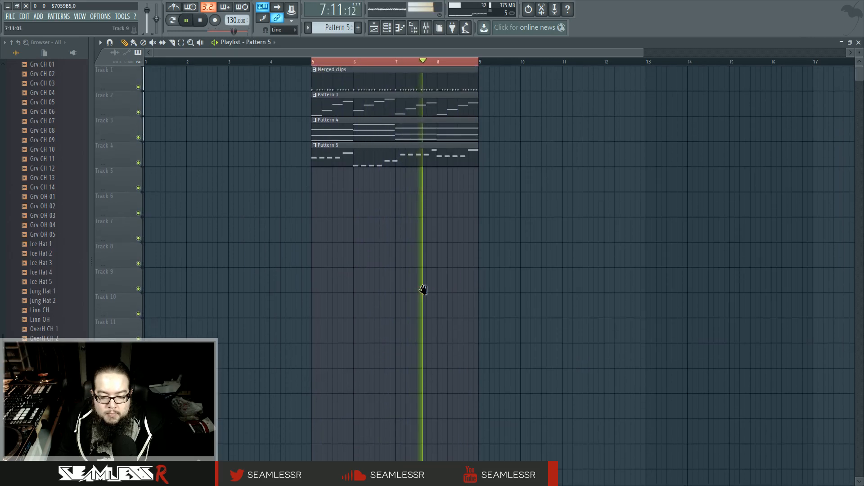
pyautogui.scroll(-1, 437, 306)
pyautogui.scroll(-1, 415, 305)
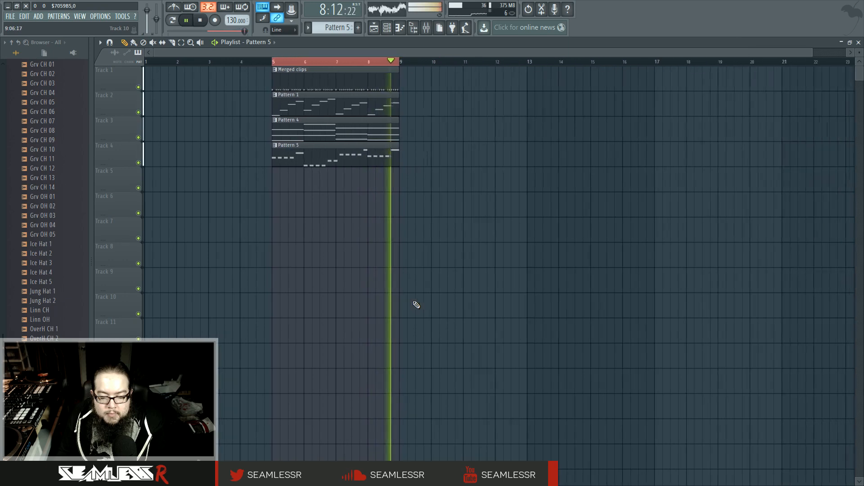
pyautogui.scroll(2, 278, 290)
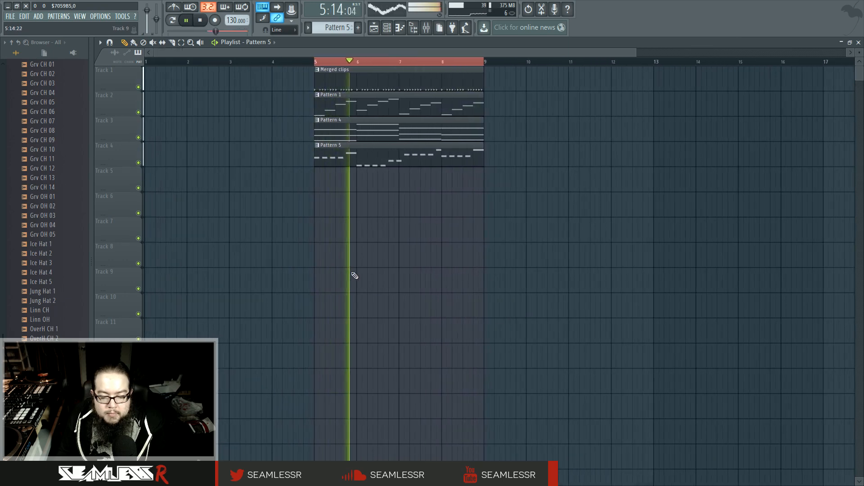
pyautogui.moveTo(400, 320); pyautogui.dragTo(426, 318)
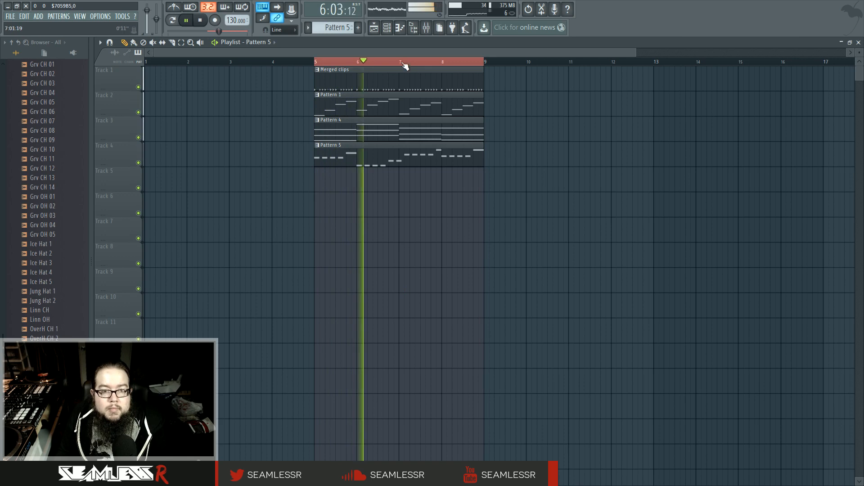
pyautogui.click(391, 29)
pyautogui.press('space')
pyautogui.click(392, 32)
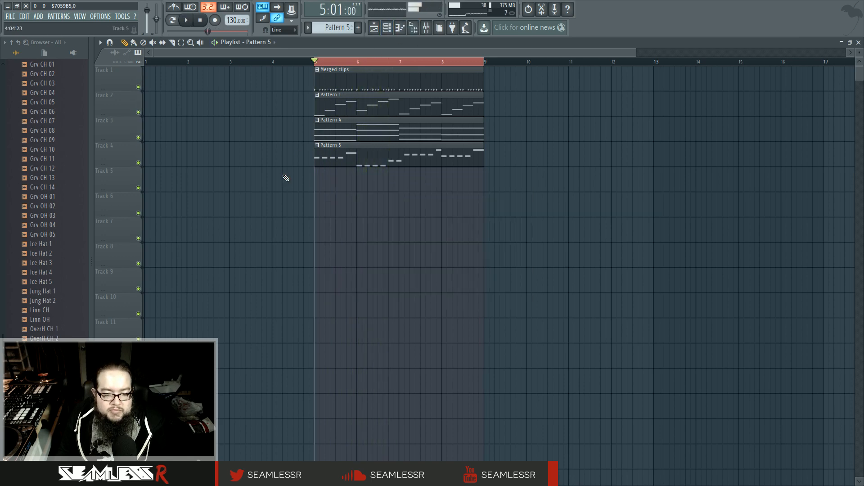
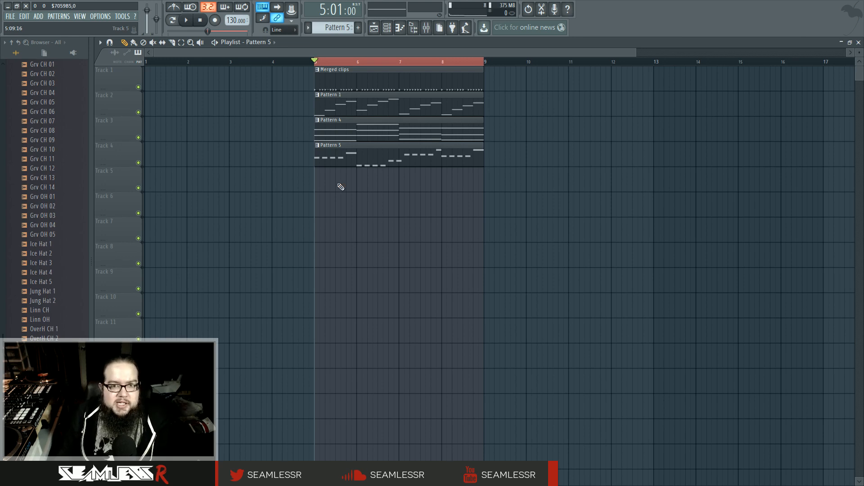
# Step: Play the loop with the mixer open and sidechain the Grv Kick 26 and Grv Snareclap 30 tracks to Insert 16
pyautogui.click(387, 27)
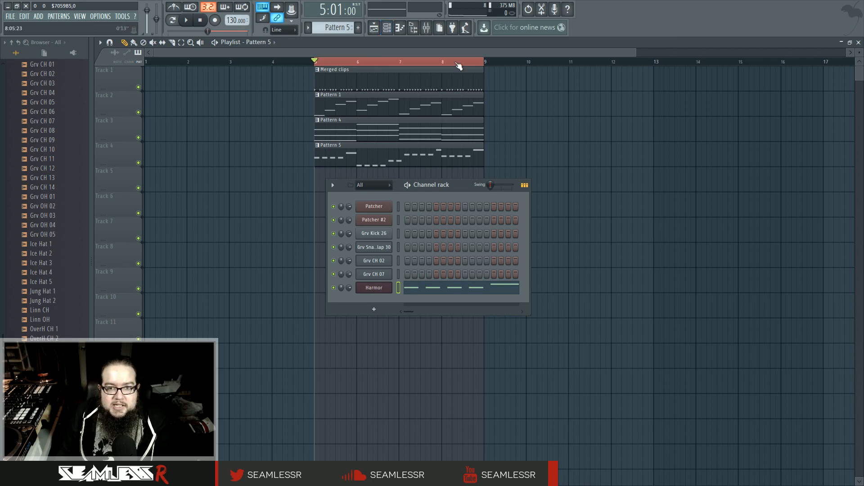
pyautogui.click(426, 27)
pyautogui.press('space')
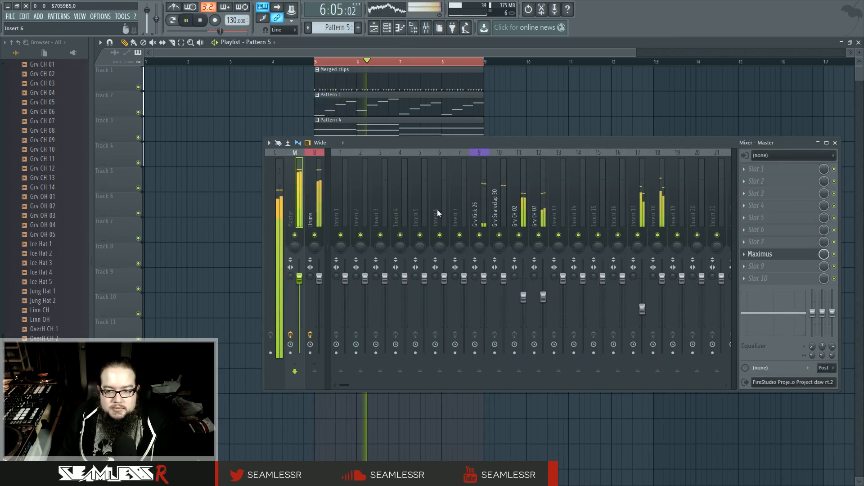
pyautogui.moveTo(391, 146); pyautogui.dragTo(297, 167)
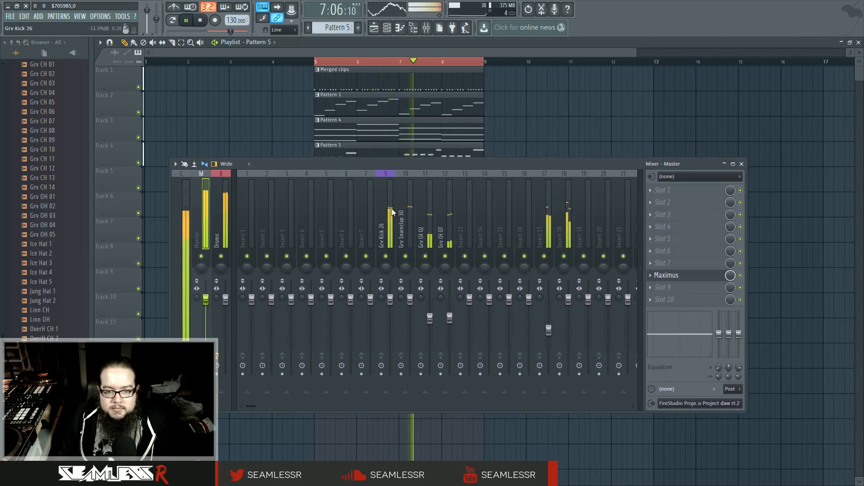
pyautogui.click(389, 208)
pyautogui.click(523, 393)
pyautogui.click(400, 243)
pyautogui.click(524, 393)
# Step: Rename mixer Insert 16 as "side"
pyautogui.click(523, 234)
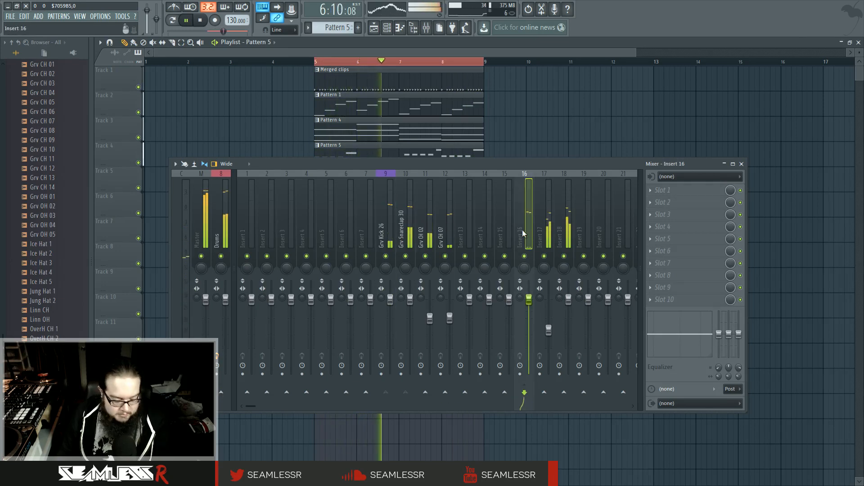
pyautogui.press('F2')
pyautogui.write('side')
pyautogui.press('Return')
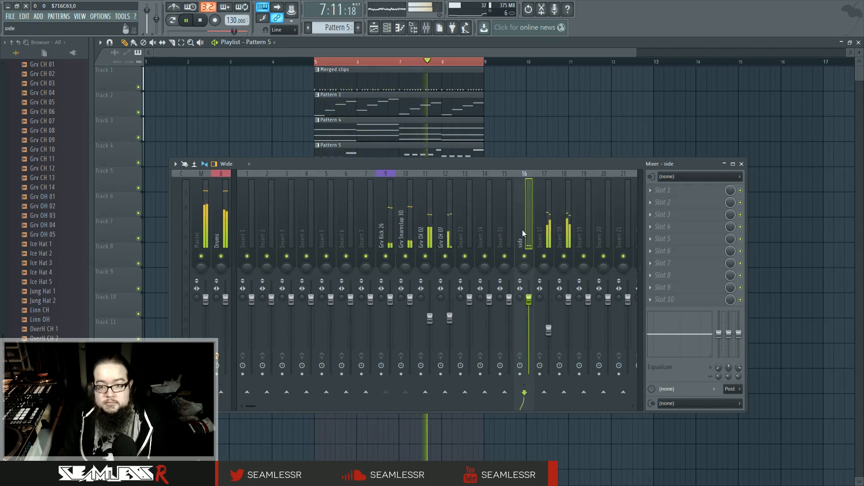
# Step: Route mixer Inserts 17 and 18 only to the side track, and stop playback
pyautogui.click(544, 236)
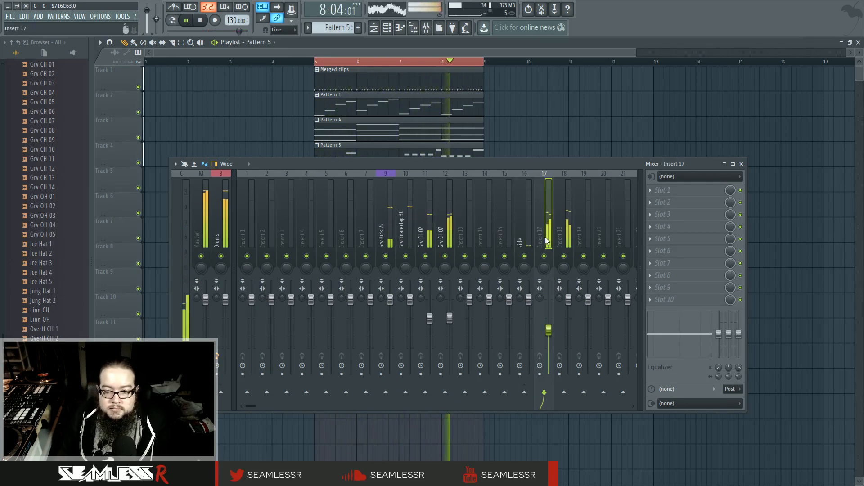
pyautogui.rightClick(525, 391)
pyautogui.click(541, 395)
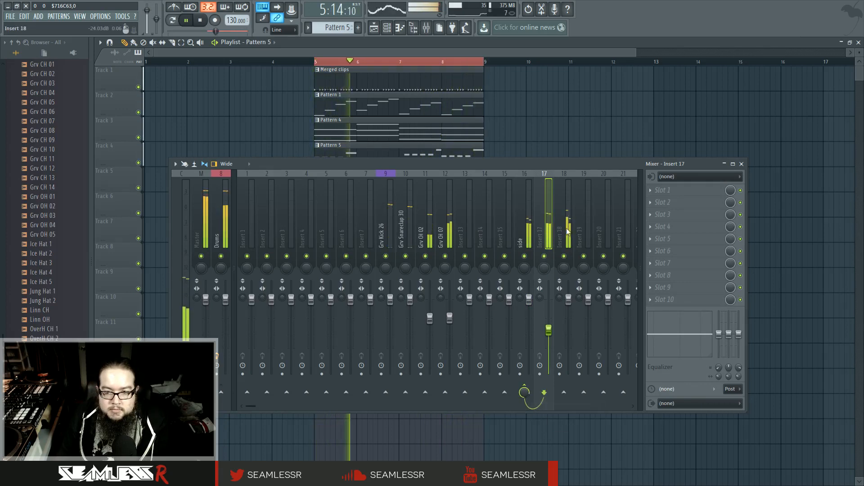
pyautogui.click(563, 380)
pyautogui.rightClick(525, 393)
pyautogui.click(531, 398)
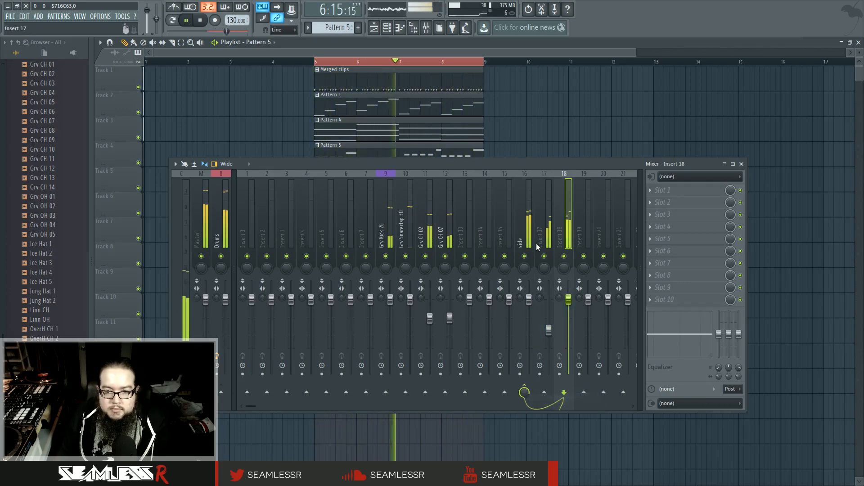
pyautogui.rightClick(526, 390)
pyautogui.rightClick(525, 386)
pyautogui.click(539, 399)
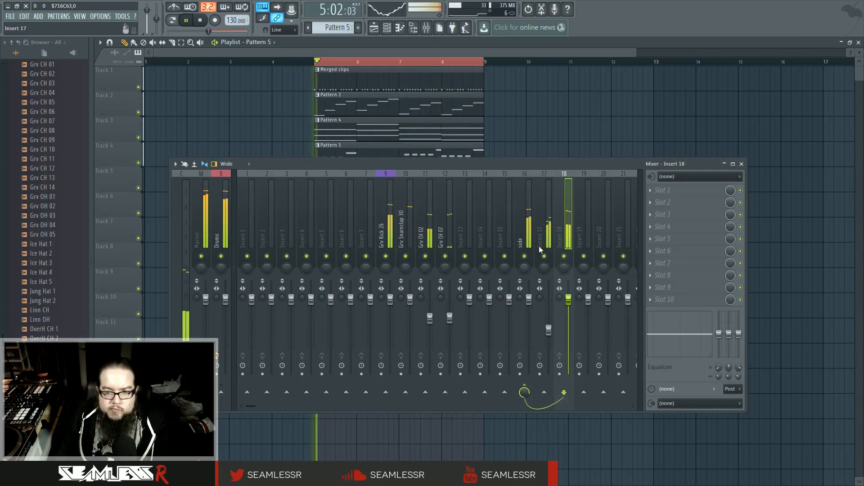
pyautogui.press('space')
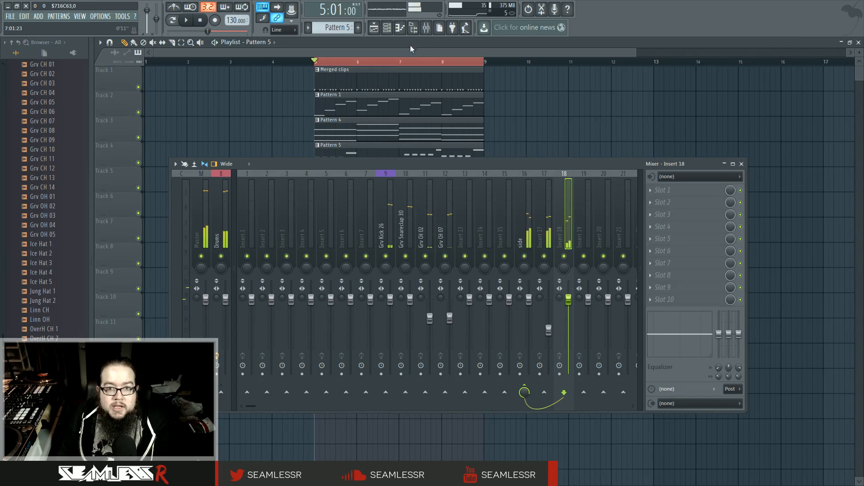
# Step: Assign the Harmor channel to mixer track 19 and route that track only to the side track
pyautogui.click(398, 28)
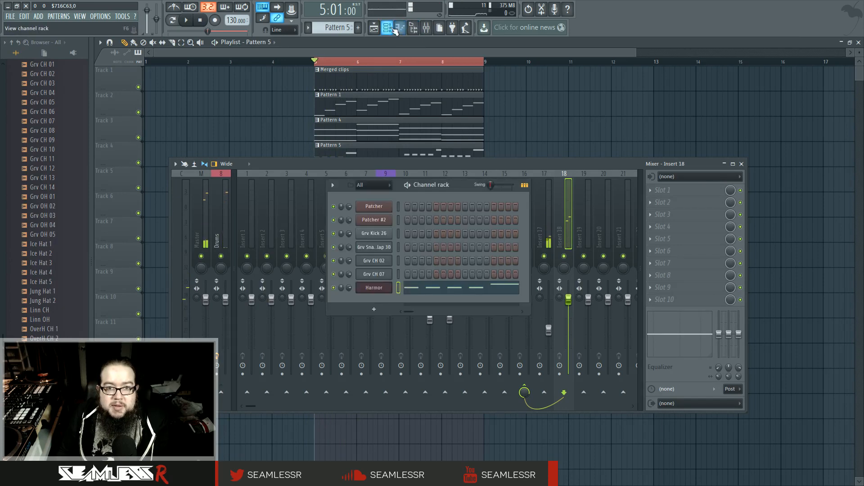
pyautogui.click(385, 288)
pyautogui.moveTo(714, 107); pyautogui.dragTo(714, 80)
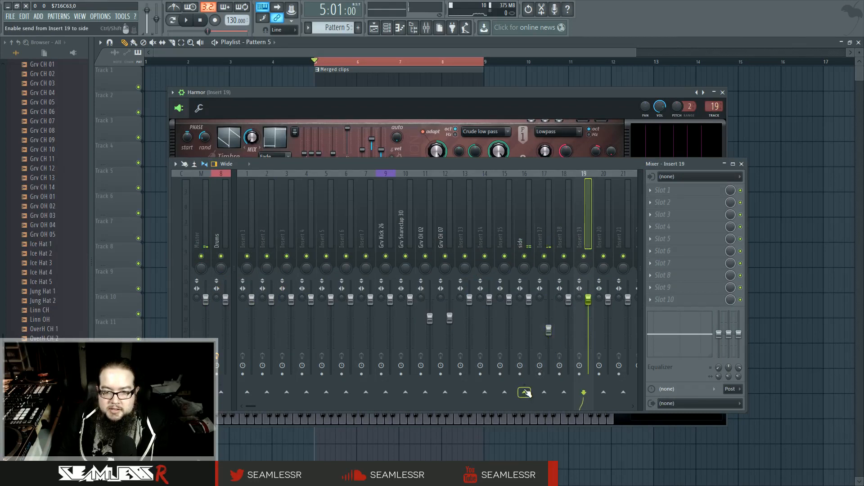
pyautogui.rightClick(524, 390)
pyautogui.click(535, 404)
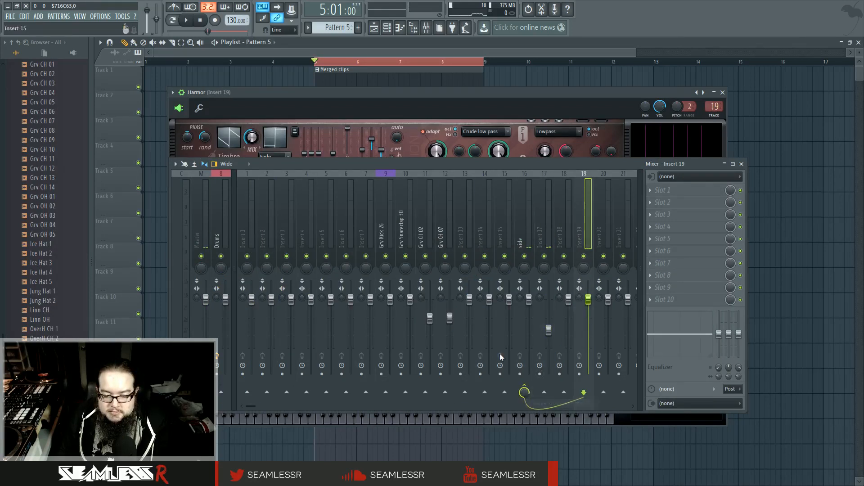
# Step: During playback, add a Fruity Limiter to the side track as a sidechained compressor with its threshold at about -27.2 dB
pyautogui.press('space')
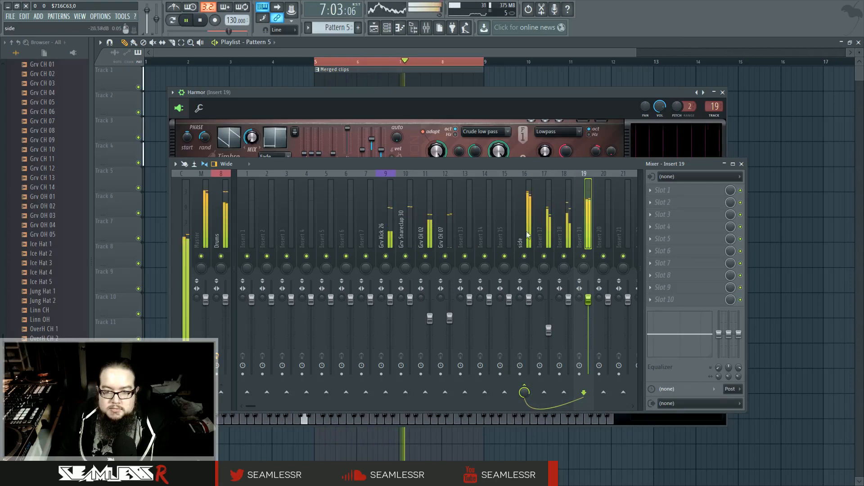
pyautogui.click(523, 310)
pyautogui.click(651, 190)
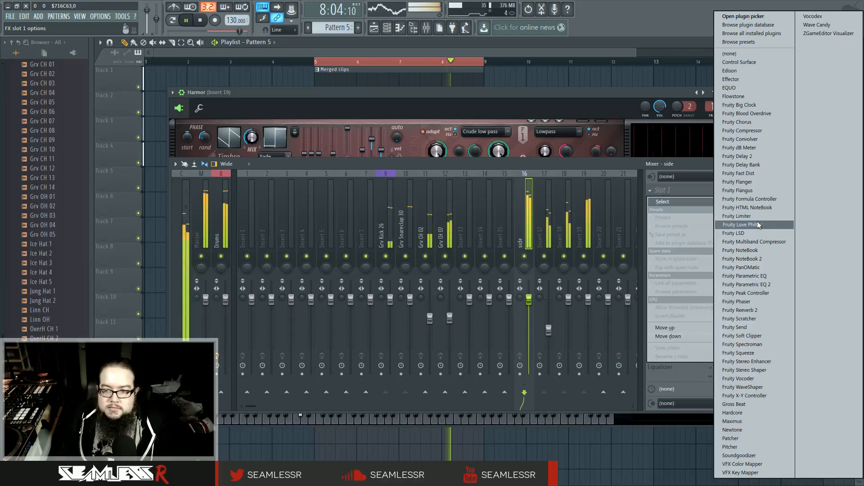
pyautogui.click(743, 216)
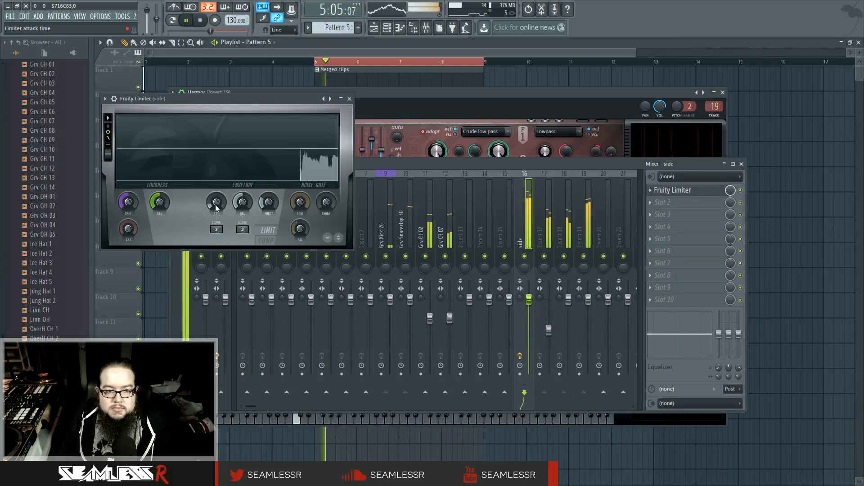
pyautogui.click(266, 240)
pyautogui.click(242, 229)
pyautogui.click(274, 257)
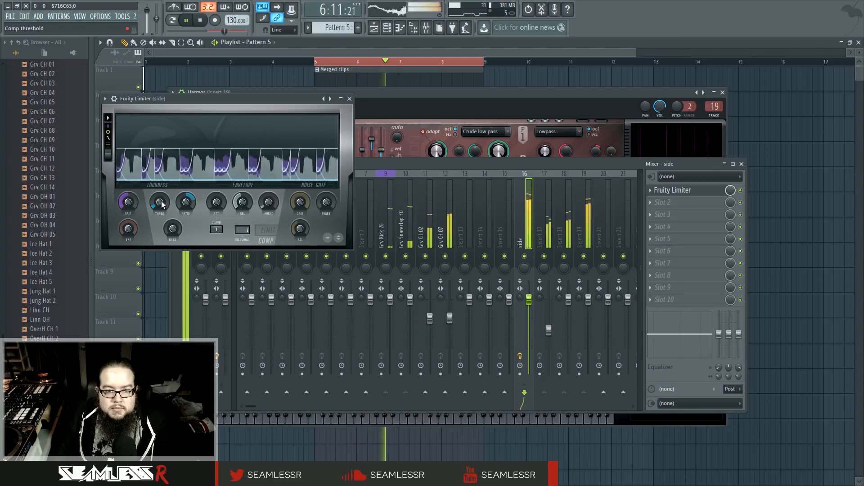
pyautogui.click(193, 21)
pyautogui.click(193, 22)
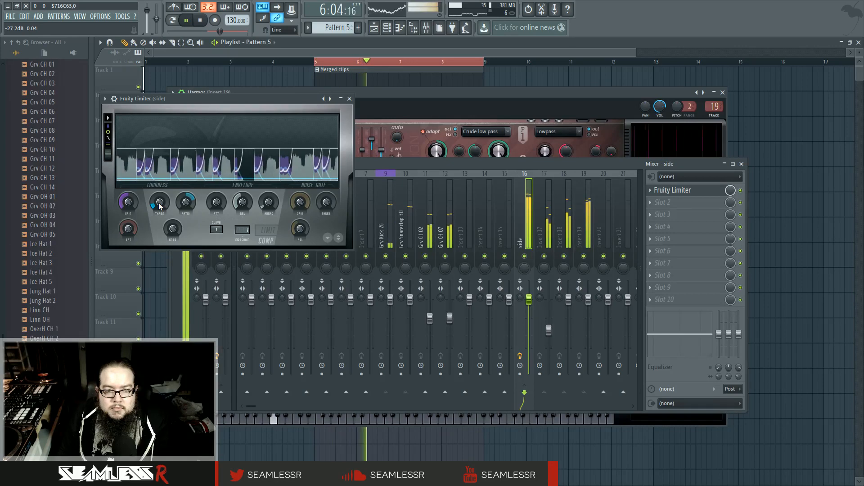
# Step: Add a second Fruity Limiter to the side track as a compressor with sidechain input 2, a lowered threshold and about 98 ms release
pyautogui.click(663, 203)
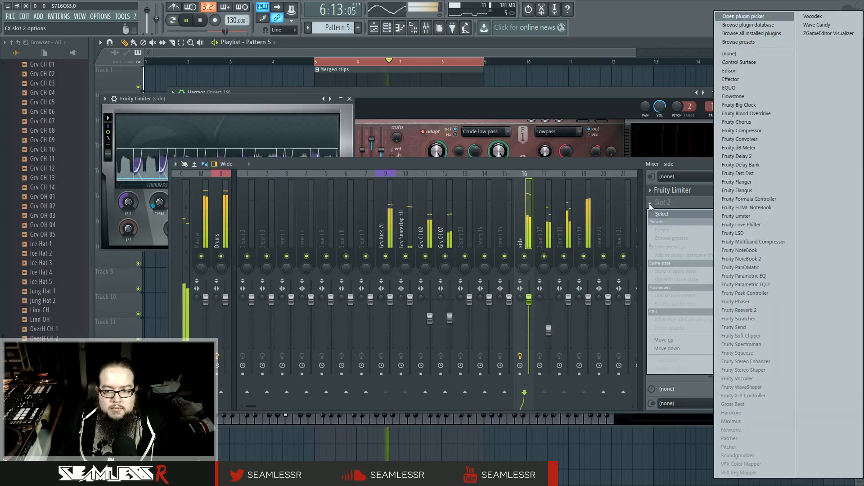
pyautogui.click(736, 216)
pyautogui.click(322, 285)
pyautogui.click(299, 274)
pyautogui.click(338, 301)
pyautogui.moveTo(219, 246); pyautogui.dragTo(219, 284)
pyautogui.moveTo(243, 246); pyautogui.dragTo(219, 253)
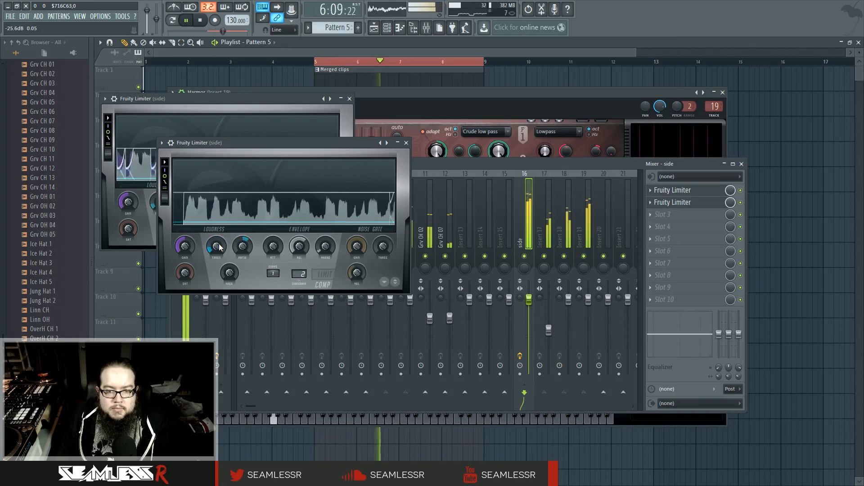
pyautogui.moveTo(300, 247)
pyautogui.mouseDown()
pyautogui.moveTo(299, 255)
pyautogui.moveTo(295, 238)
pyautogui.mouseUp()
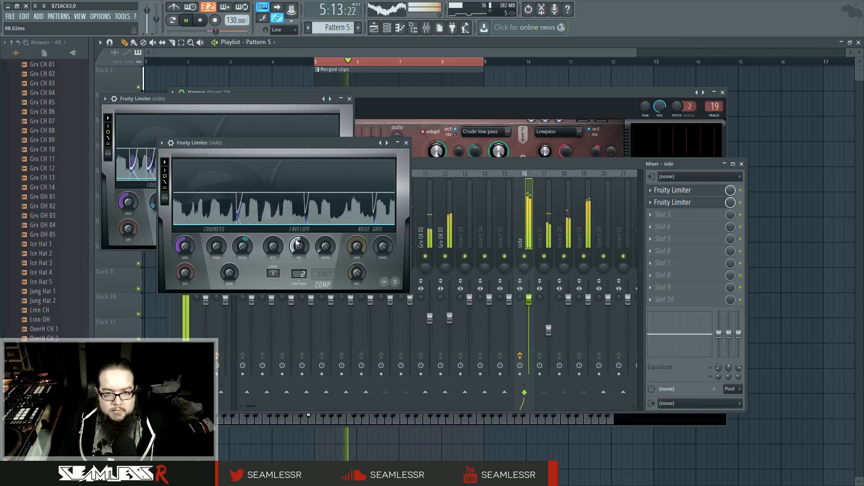
# Step: Lower both closed-hat faders slightly, and add Fruity Parametric EQ 2 to Insert 19 with a low-mid cut and a high-shelf boost
pyautogui.click(430, 164)
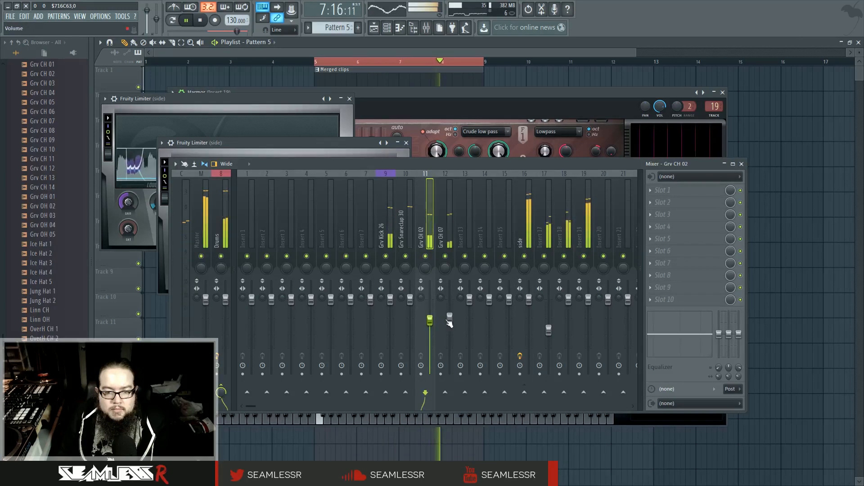
pyautogui.click(587, 214)
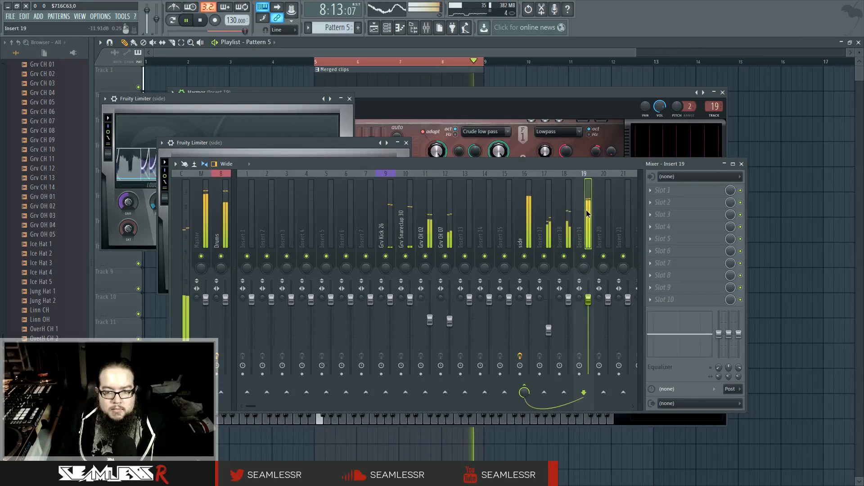
pyautogui.click(662, 189)
pyautogui.click(742, 285)
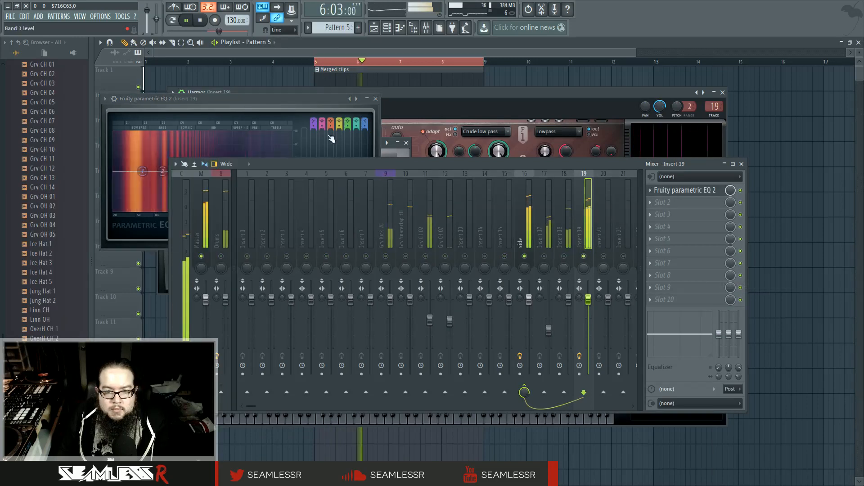
pyautogui.moveTo(262, 171); pyautogui.dragTo(254, 147)
pyautogui.moveTo(182, 171); pyautogui.dragTo(194, 205)
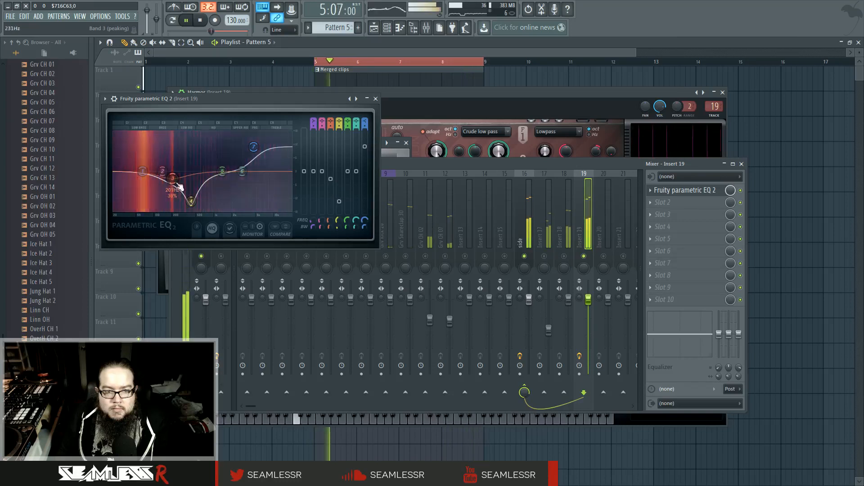
# Step: Unsolo Insert 19 and refine its EQ in the full mix, making the band 4 cut shallower and moving band 5 lower in frequency
pyautogui.click(573, 262)
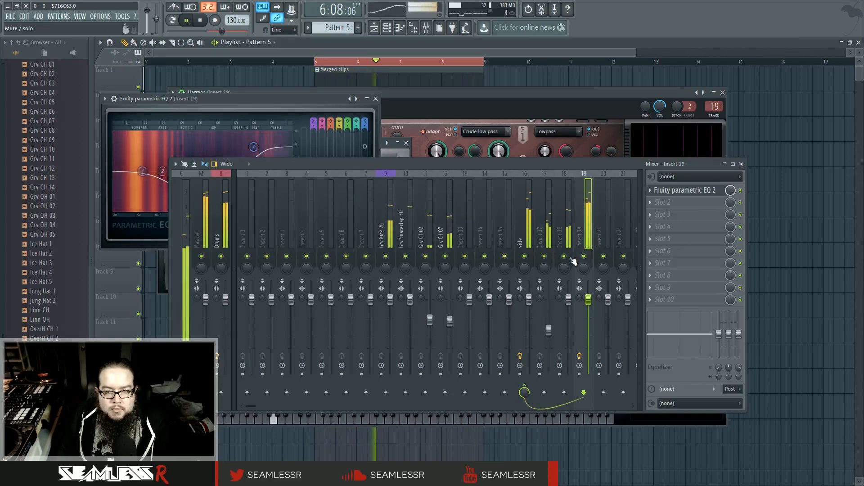
pyautogui.click(312, 99)
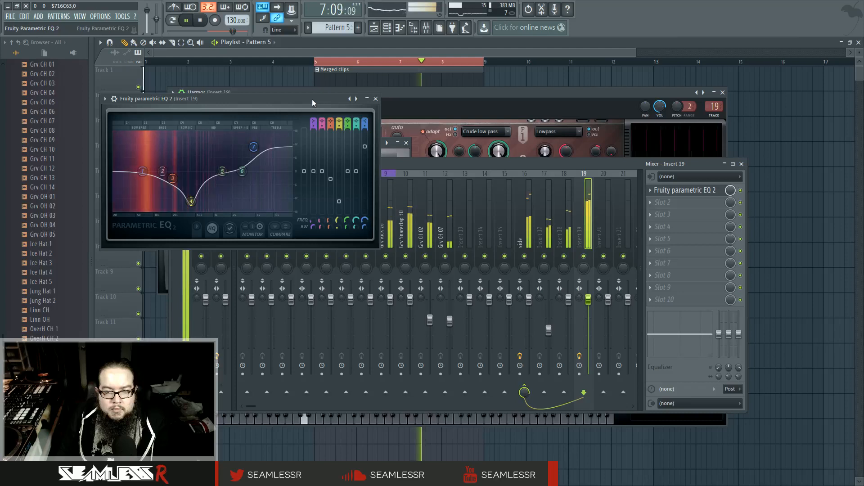
pyautogui.click(549, 188)
pyautogui.click(590, 221)
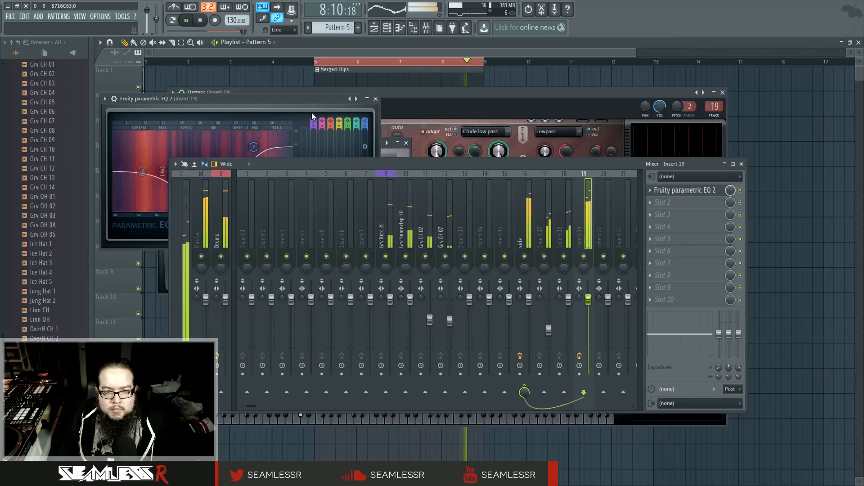
pyautogui.click(311, 113)
pyautogui.moveTo(187, 194)
pyautogui.mouseDown()
pyautogui.moveTo(185, 180)
pyautogui.moveTo(179, 188)
pyautogui.moveTo(188, 172)
pyautogui.moveTo(179, 184)
pyautogui.mouseUp()
pyautogui.moveTo(242, 172); pyautogui.dragTo(212, 167)
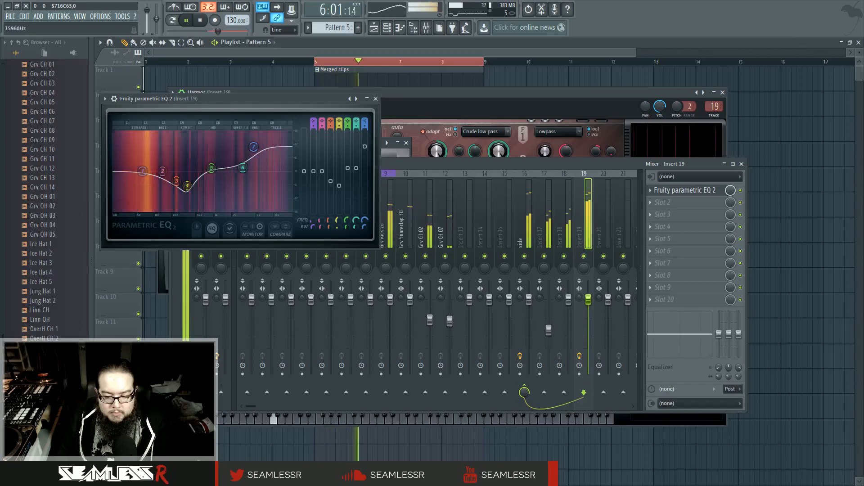
pyautogui.press('space')
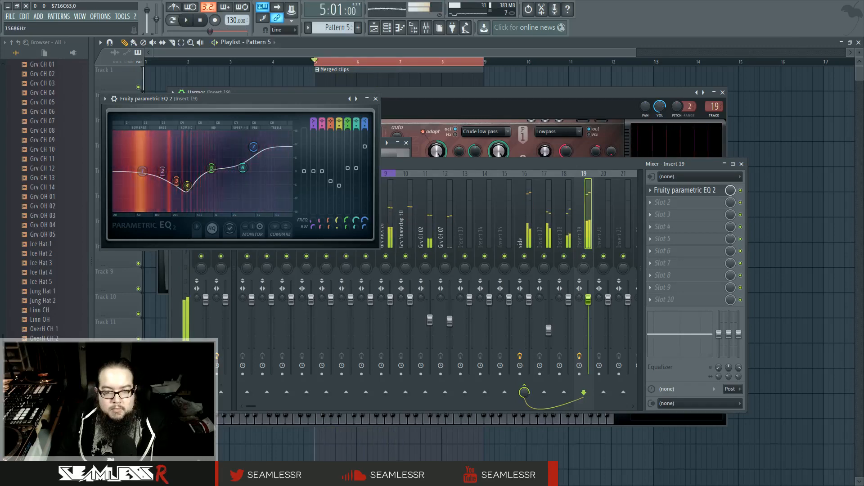
# Step: Add Fruity Parametric EQ 2 to the soloed Grv Snareclap 30 track, cutting the lows, boosting the highs and adding a narrow band 3 peak
pyautogui.click(409, 214)
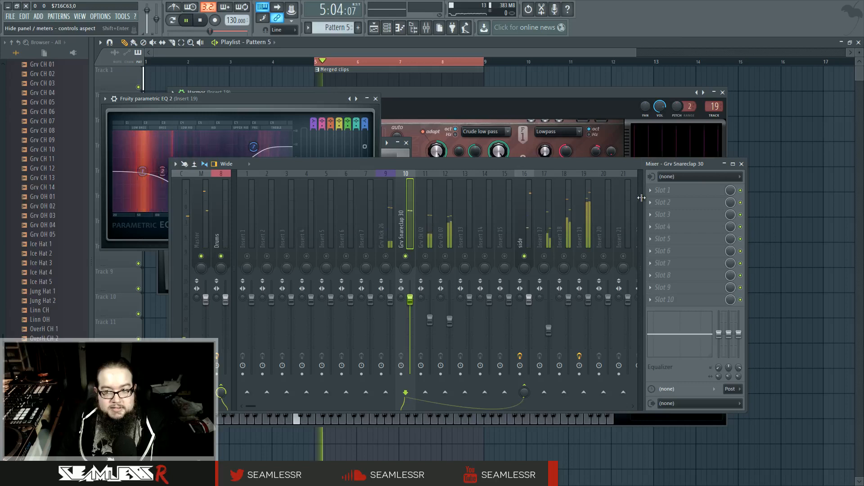
pyautogui.click(664, 190)
pyautogui.click(752, 287)
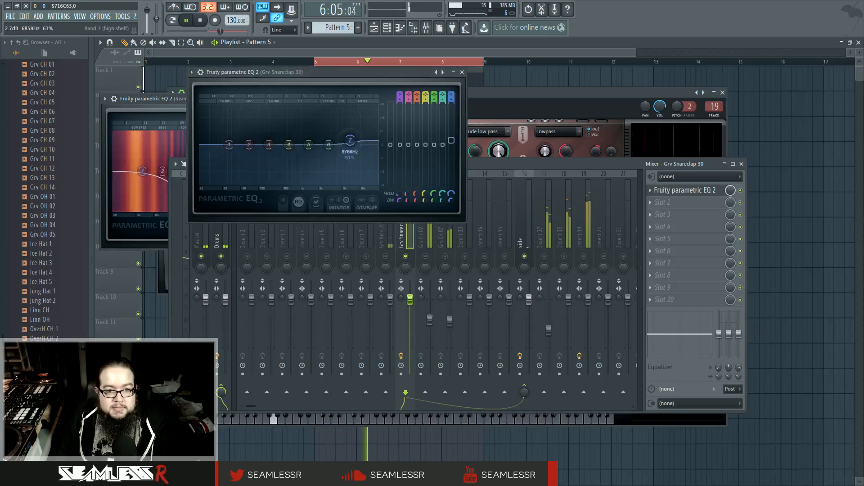
pyautogui.moveTo(346, 126); pyautogui.dragTo(305, 142)
pyautogui.moveTo(229, 151); pyautogui.dragTo(255, 188)
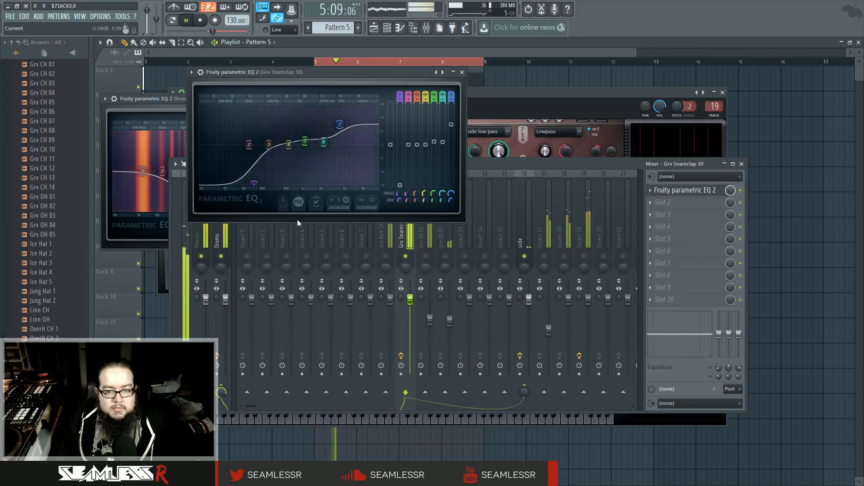
pyautogui.moveTo(271, 112); pyautogui.dragTo(271, 119)
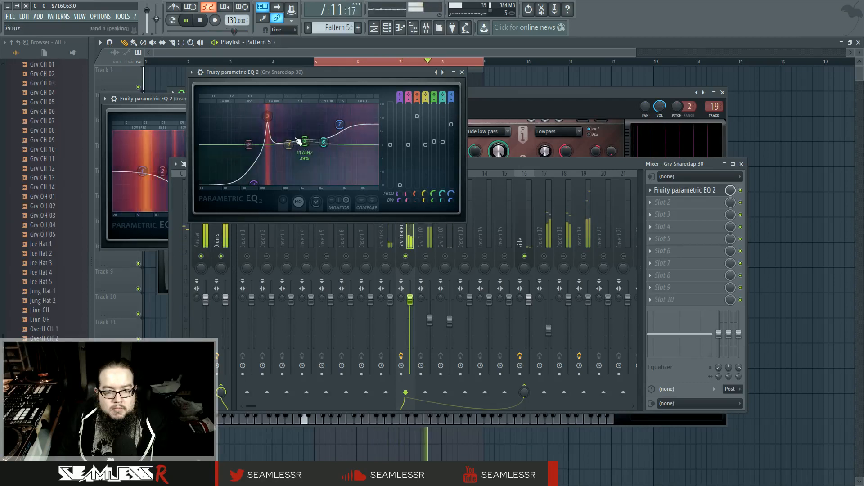
pyautogui.click(414, 270)
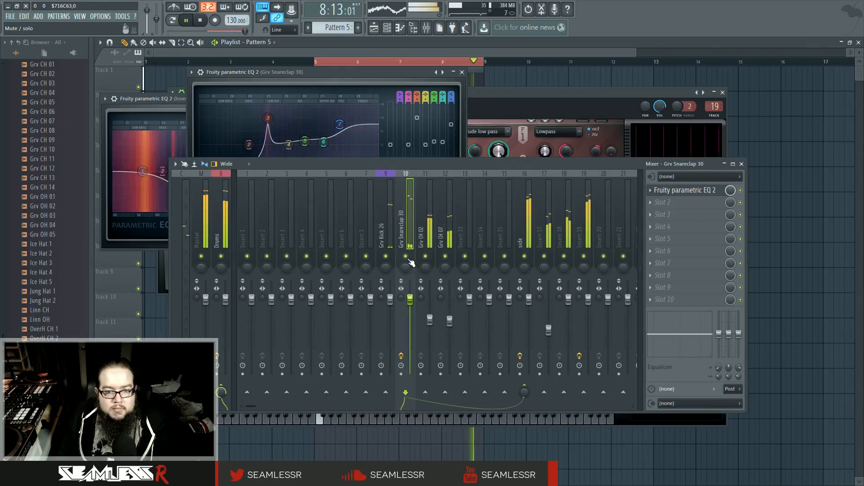
# Step: Select the Grv Kick 26 mixer track and open the Merged clips pattern's kick notes in the piano roll
pyautogui.click(392, 212)
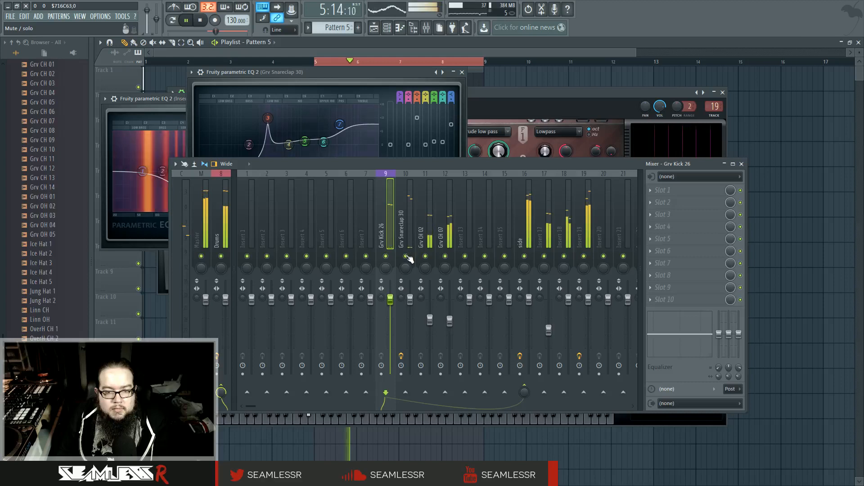
pyautogui.click(474, 79)
pyautogui.doubleClick(443, 82)
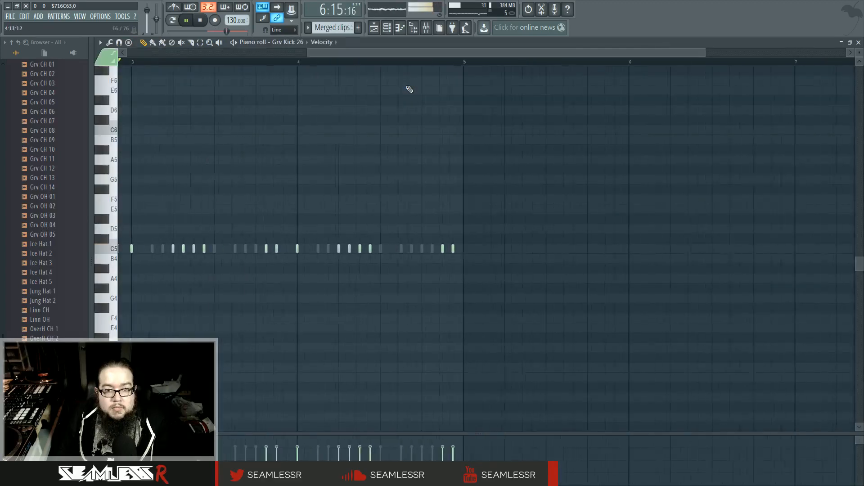
# Step: Widen the channel rack to show all four bars of steps and add a Grv Kick 26 hit on step 6
pyautogui.click(388, 29)
pyautogui.press('space')
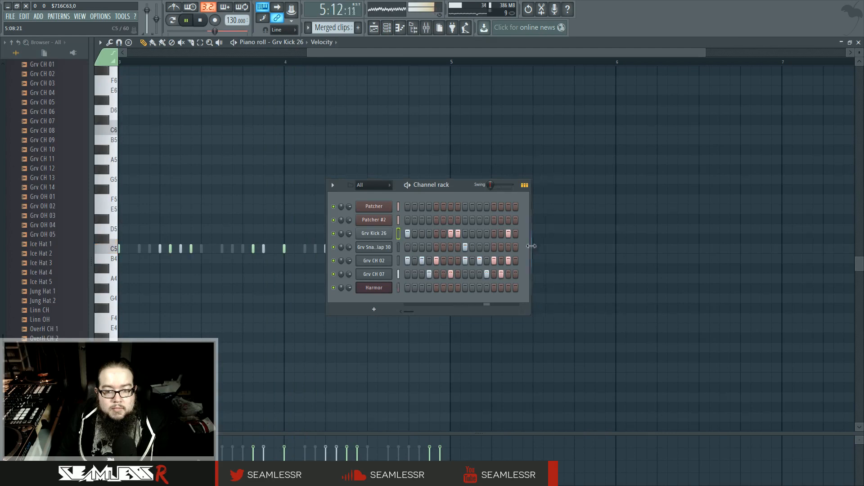
pyautogui.moveTo(532, 246); pyautogui.dragTo(862, 246)
pyautogui.moveTo(525, 187); pyautogui.dragTo(338, 245)
pyautogui.press('space')
pyautogui.moveTo(315, 54); pyautogui.dragTo(134, 53)
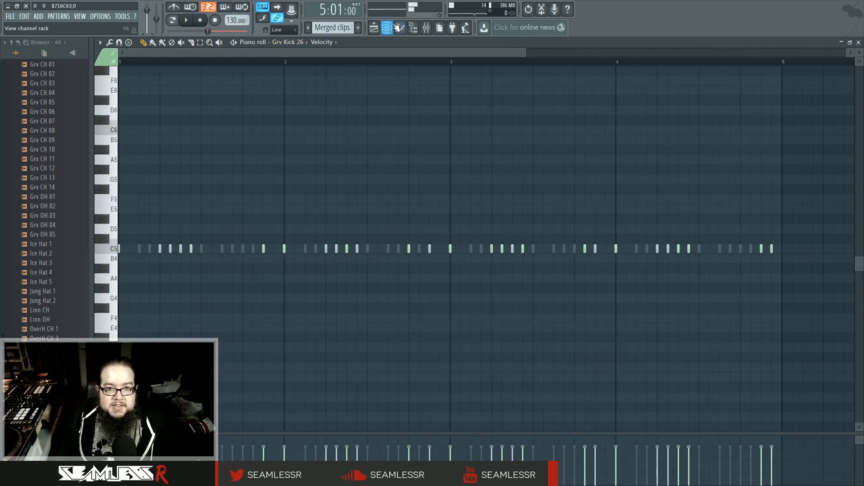
pyautogui.click(390, 29)
pyautogui.moveTo(413, 240); pyautogui.dragTo(423, 96)
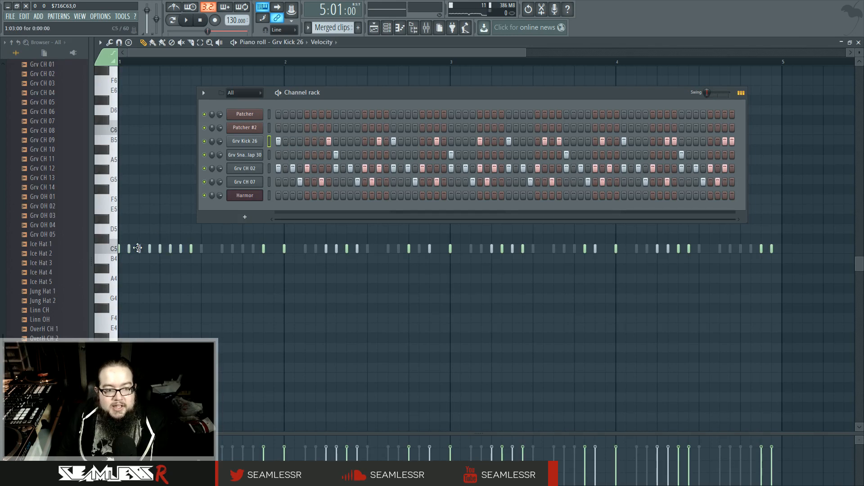
# Step: Close the channel rack and start and stop the loop several times to check its playback
pyautogui.press('space')
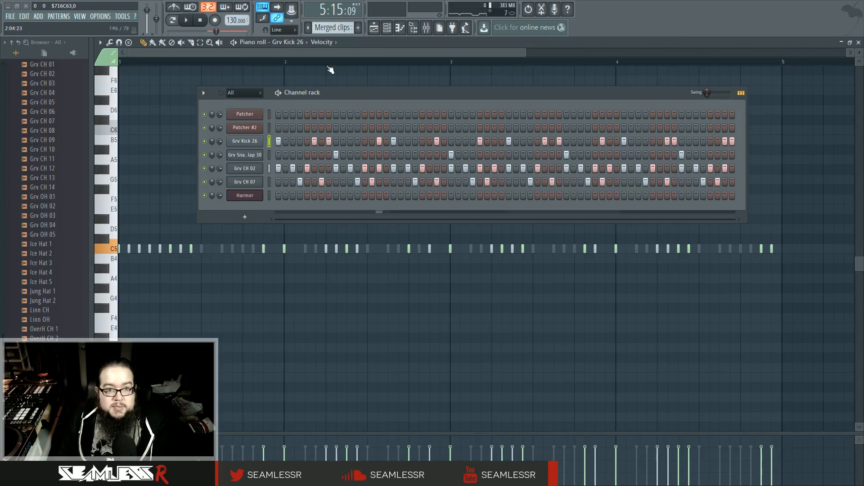
pyautogui.press('F6')
pyautogui.press('space')
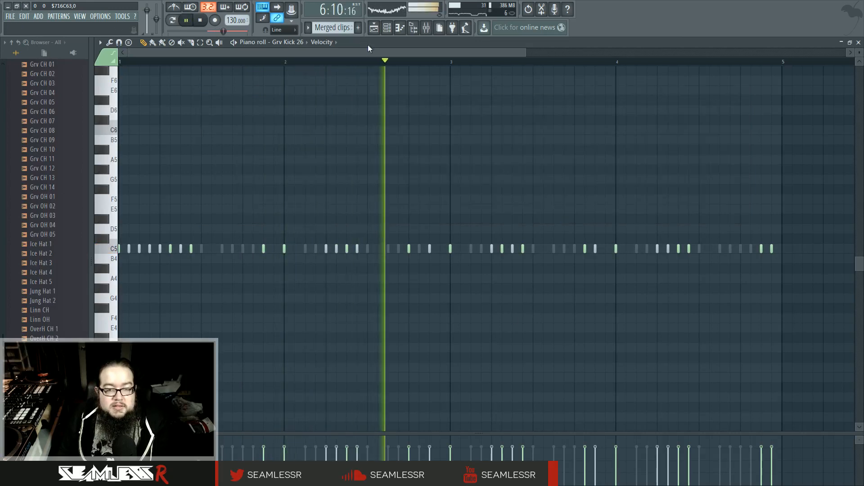
pyautogui.press('space')
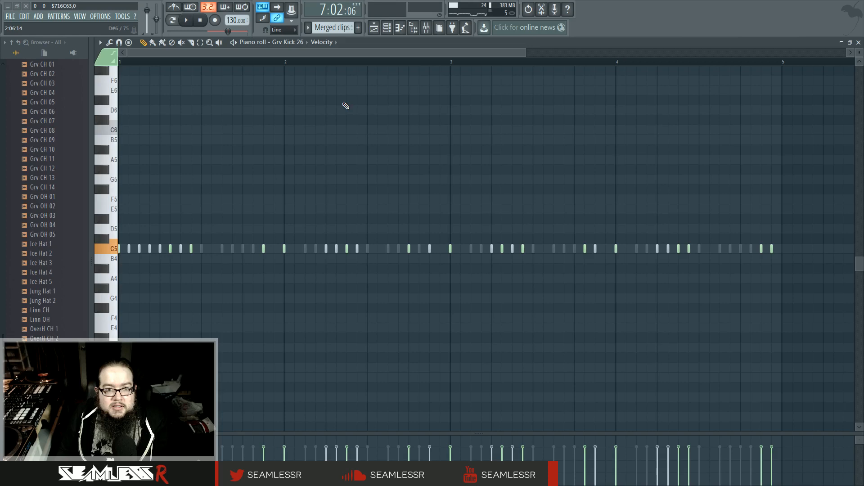
pyautogui.press('space')
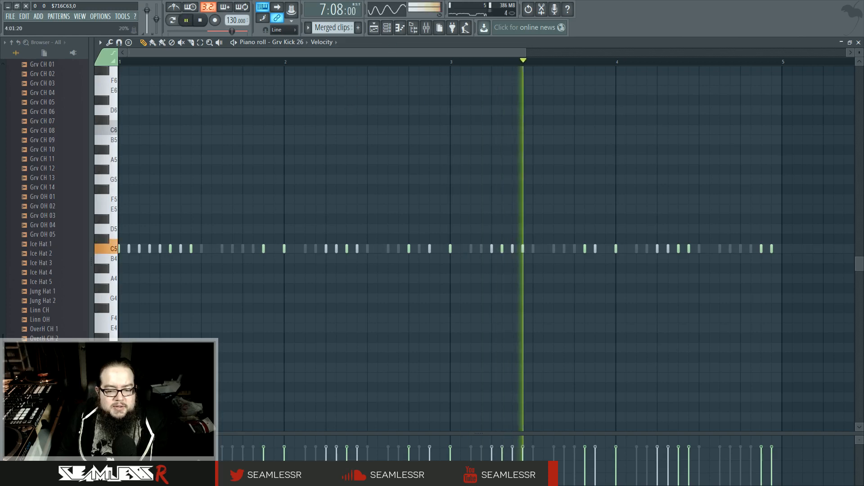
pyautogui.press('space')
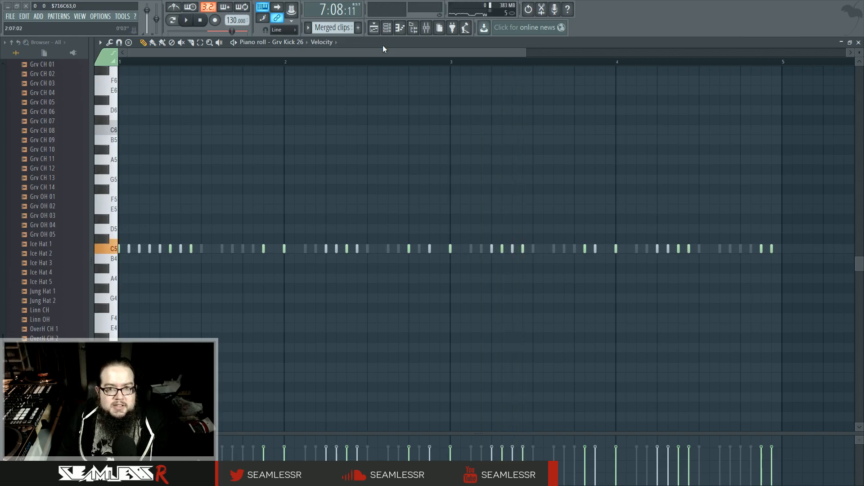
pyautogui.press('space')
# Step: Turn off Auto close in the audio settings and return to the playlist
pyautogui.click(100, 17)
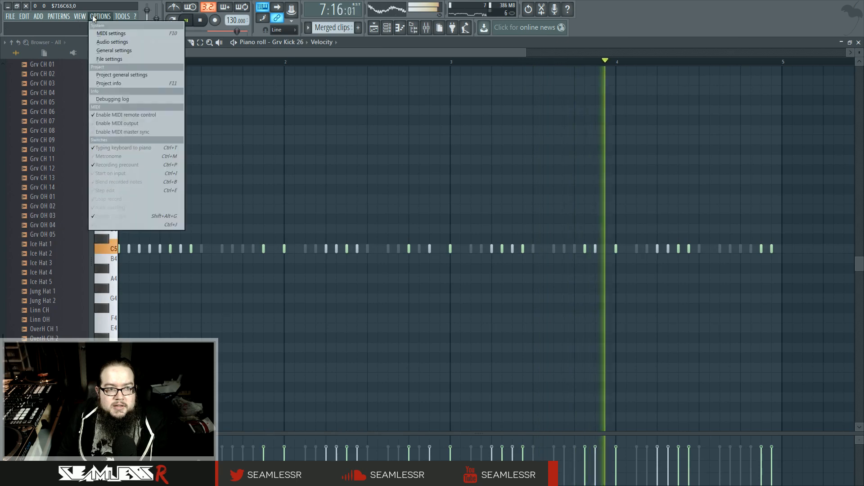
pyautogui.click(112, 42)
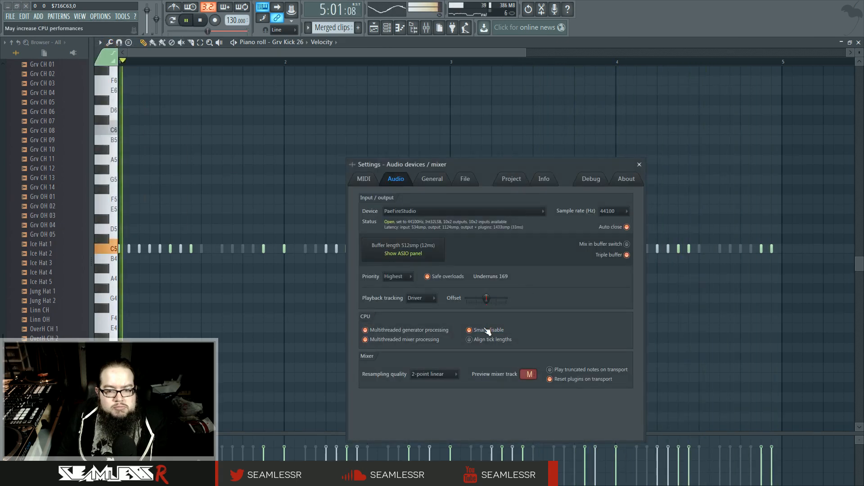
pyautogui.press('space')
pyautogui.press('space')
pyautogui.click(469, 330)
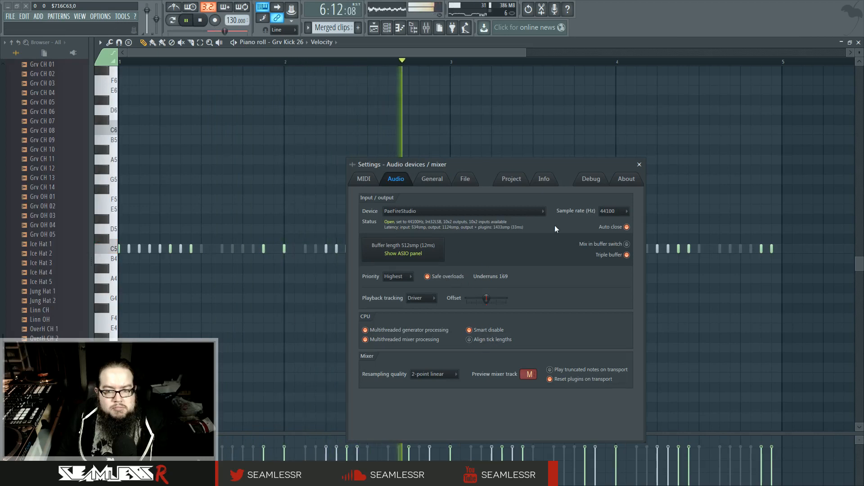
pyautogui.click(626, 227)
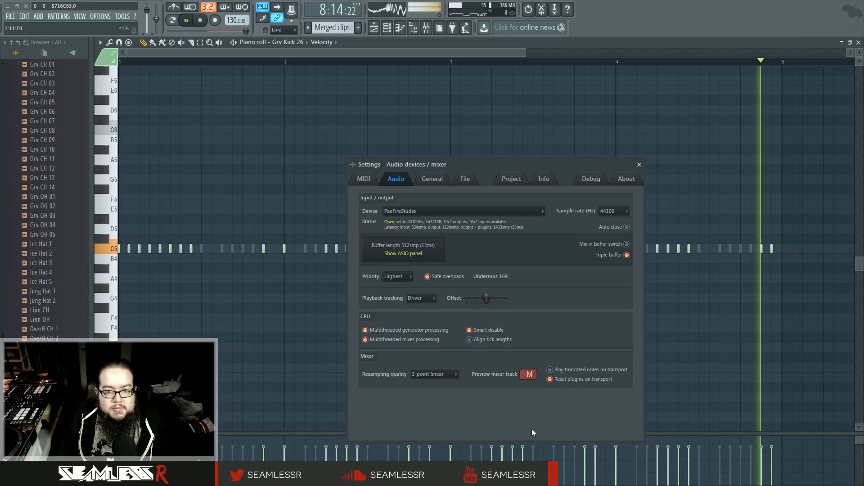
pyautogui.press('space')
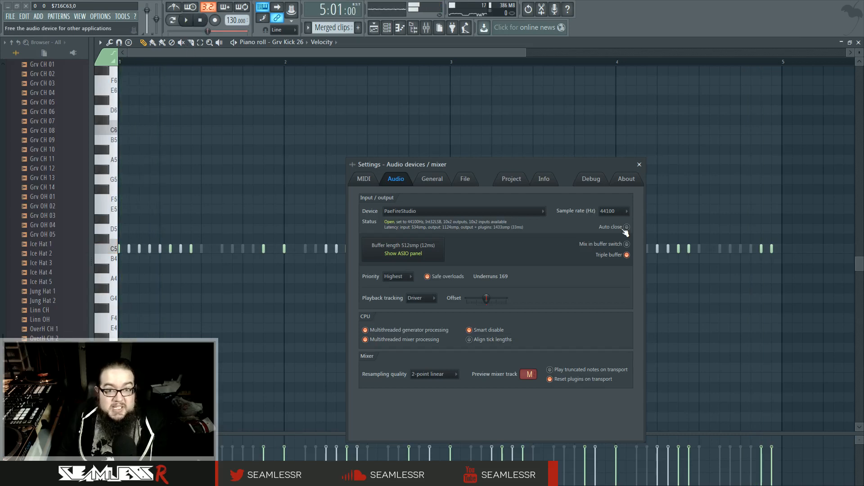
pyautogui.click(377, 29)
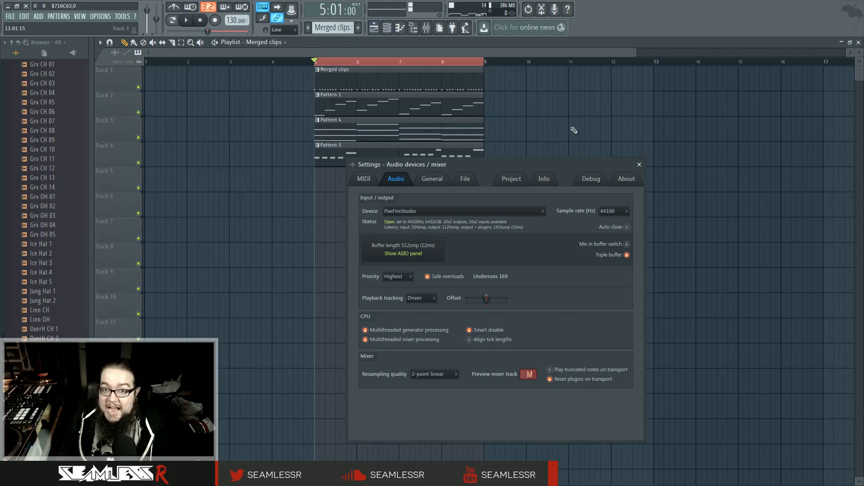
pyautogui.click(639, 165)
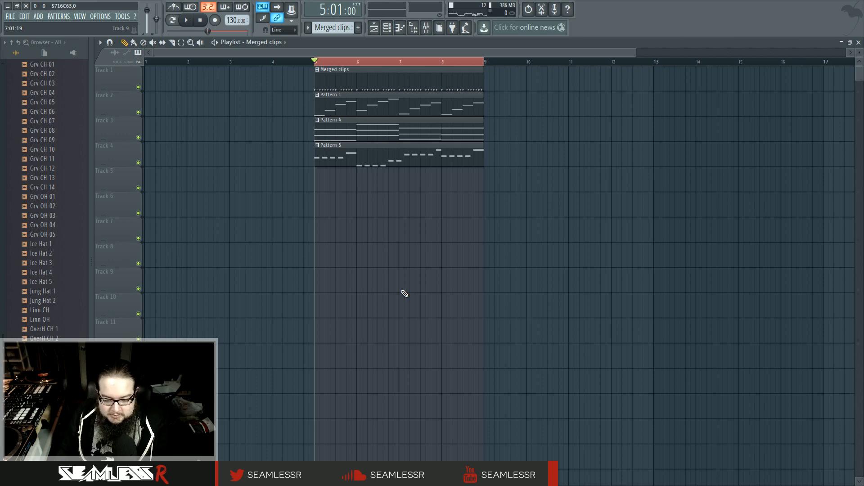
# Step: While the loop plays, lower the Grv Kick 26 fader to about -2.8 dB and raise the Grv Snareclap 30 fader slightly
pyautogui.press('space')
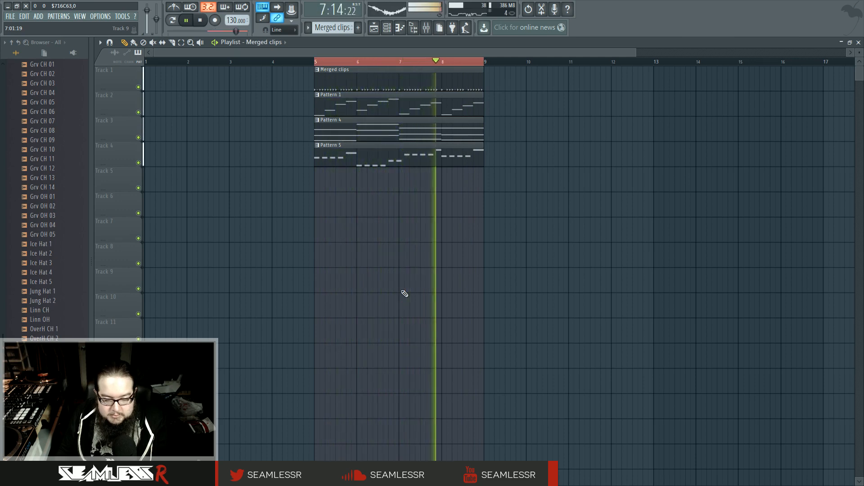
pyautogui.click(388, 31)
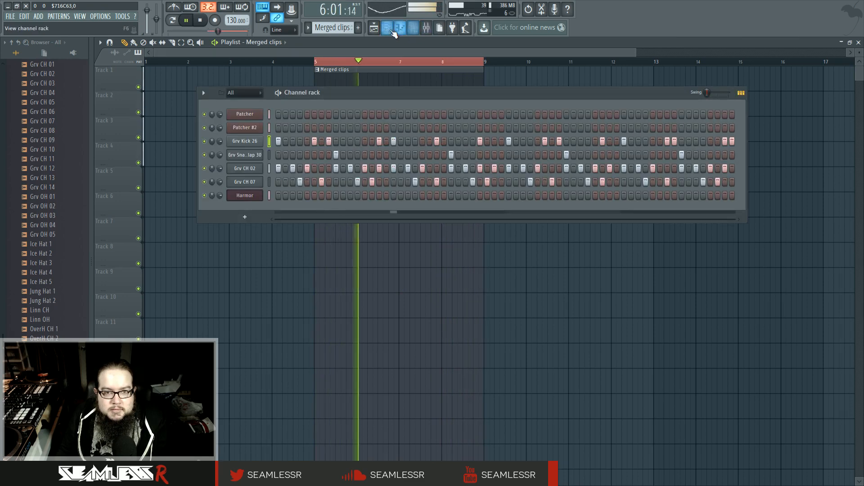
pyautogui.click(425, 29)
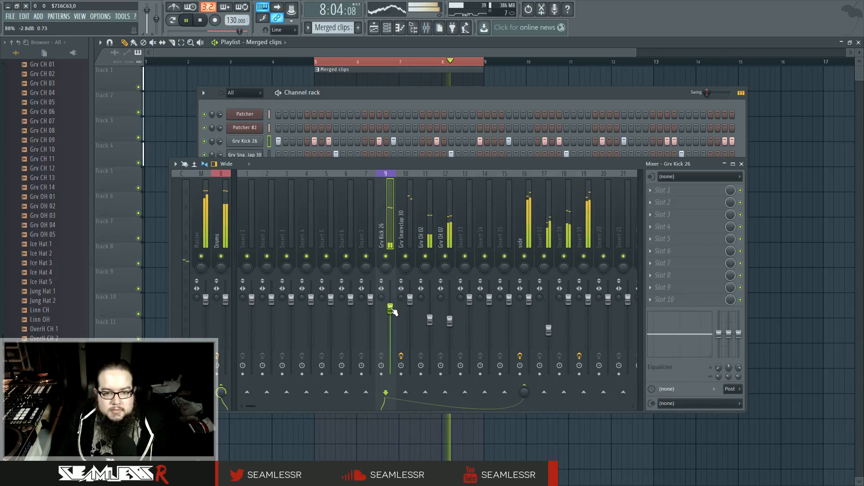
pyautogui.moveTo(411, 304); pyautogui.dragTo(411, 294)
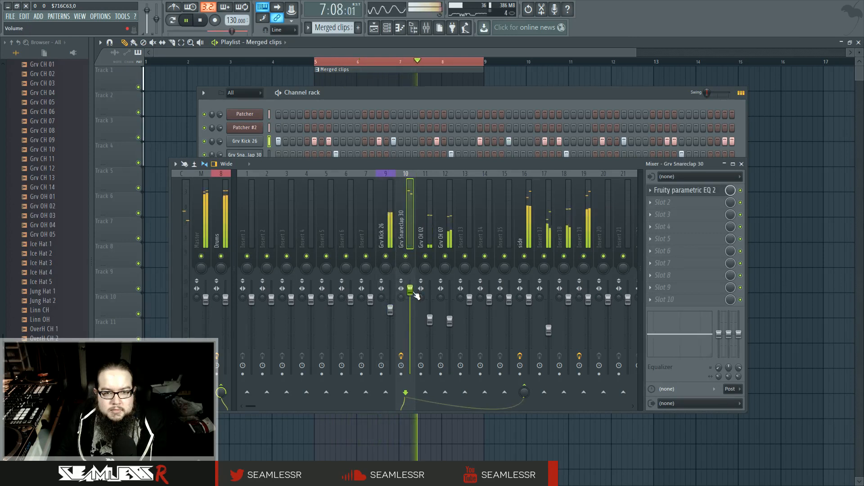
# Step: Place copies of Pattern 1 on track 2 and Pattern 5 on tracks 1 and 4 at bar 9 of the playlist
pyautogui.click(352, 48)
pyautogui.click(474, 129)
pyautogui.press('space')
pyautogui.press('space')
pyautogui.click(471, 108)
pyautogui.click(489, 112)
pyautogui.click(474, 146)
pyautogui.click(488, 153)
pyautogui.click(461, 81)
pyautogui.click(488, 80)
# Step: Set the loop region to span bars 9 to 13 and place a Pattern 4 clip on track 3 at bar 9
pyautogui.moveTo(488, 80); pyautogui.dragTo(655, 74)
pyautogui.keyDown('ctrl'); pyautogui.click(525, 133); pyautogui.keyUp('ctrl')
pyautogui.moveTo(521, 134); pyautogui.dragTo(413, 158)
pyautogui.click(365, 129)
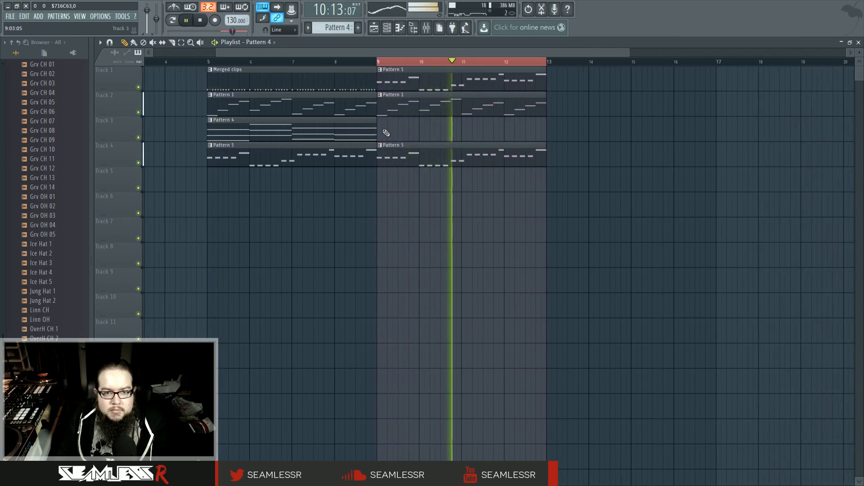
pyautogui.click(384, 135)
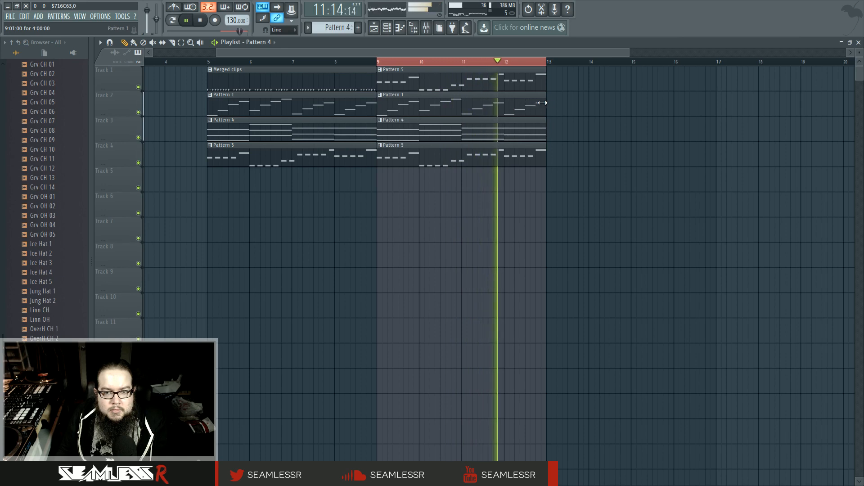
# Step: Slice the second Pattern 1 clip at bars 10, 11 and 12, and delete the pieces starting at bars 10 and 12
pyautogui.click(173, 43)
pyautogui.click(422, 105)
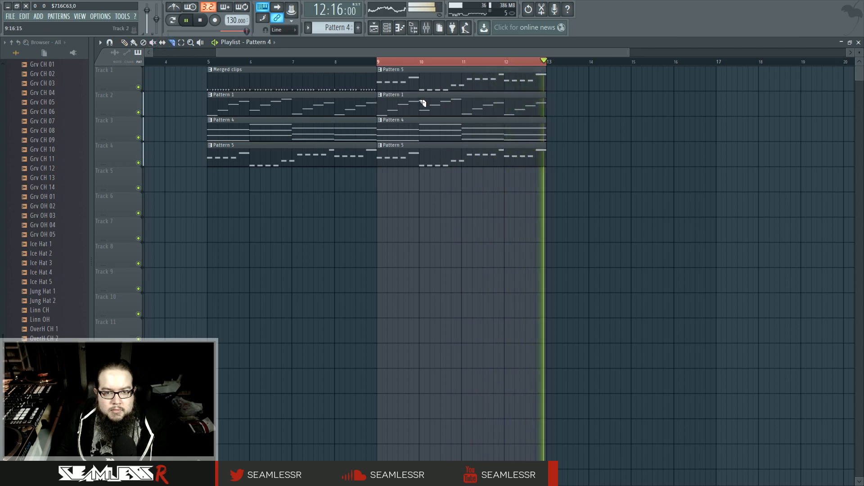
pyautogui.rightClick(464, 107)
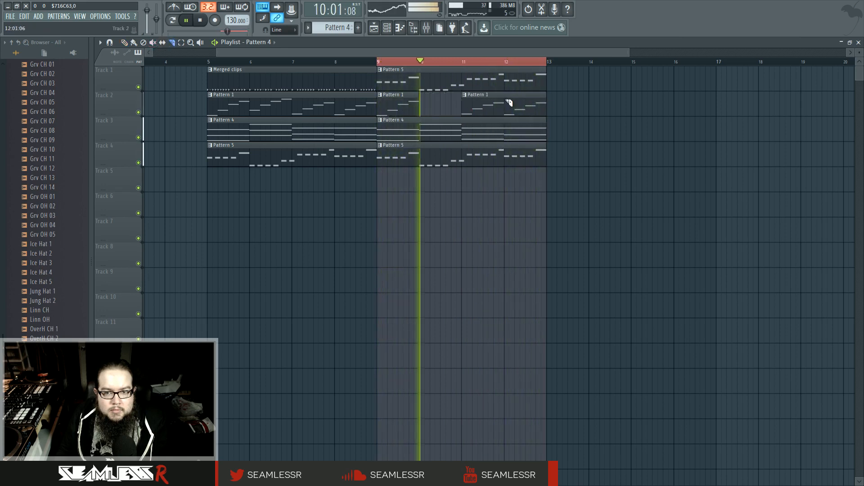
pyautogui.rightClick(508, 105)
pyautogui.click(125, 43)
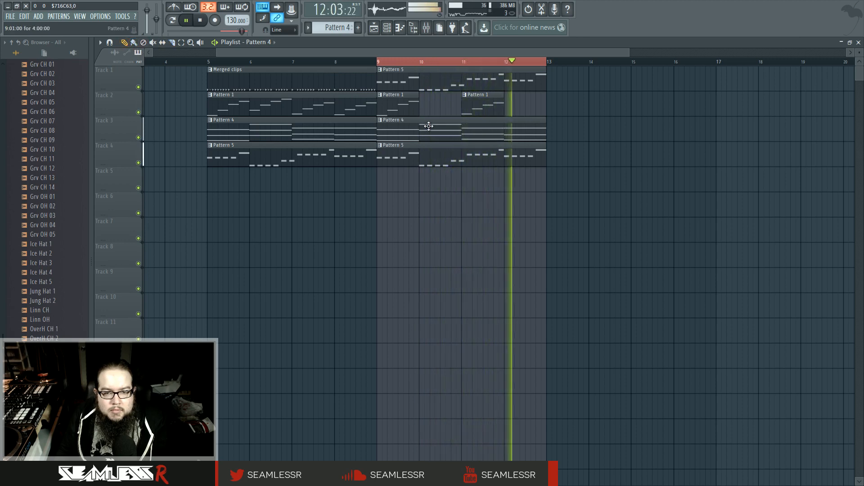
# Step: Replace the Pattern 5 clip on track 1 at bar 9 with Merged clips, and play the transition from bar 8
pyautogui.press('space')
pyautogui.rightClick(402, 74)
pyautogui.click(368, 81)
pyautogui.moveTo(392, 82); pyautogui.dragTo(394, 80)
pyautogui.press('space')
pyautogui.click(336, 61)
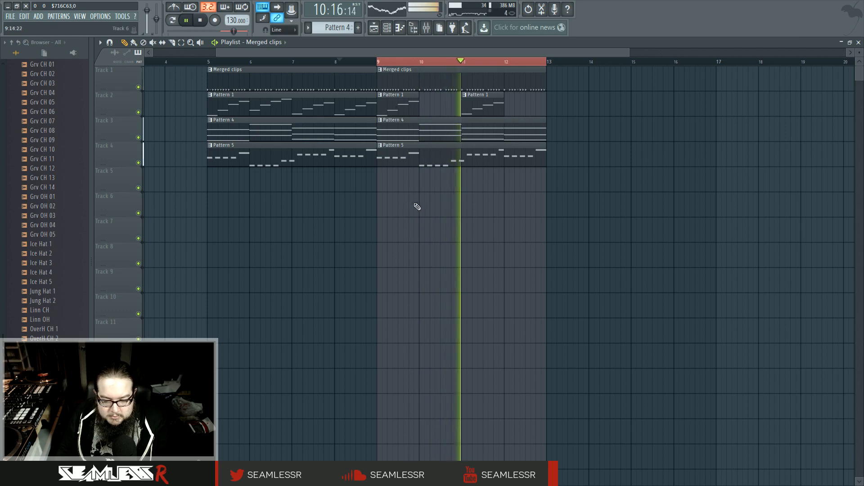
pyautogui.press('space')
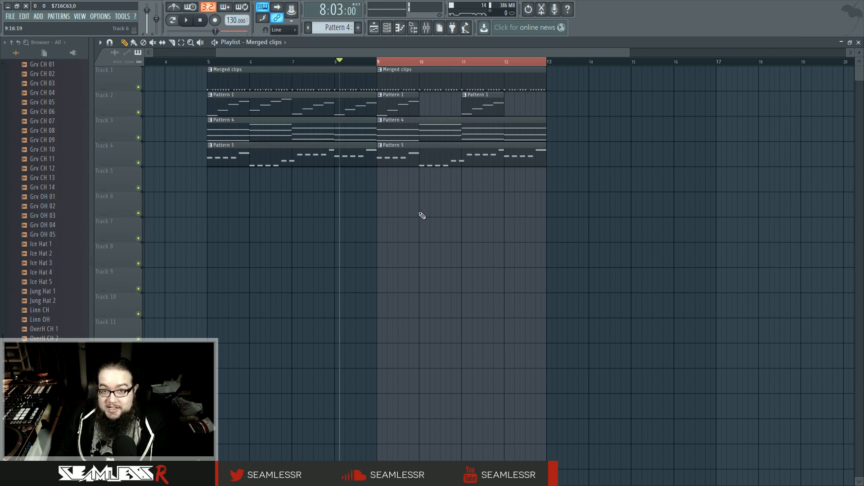
# Step: Extend the loop region back to bar 5 so it covers bars 5 to 13, and play the arrangement
pyautogui.hscroll(-2, 452, 221)
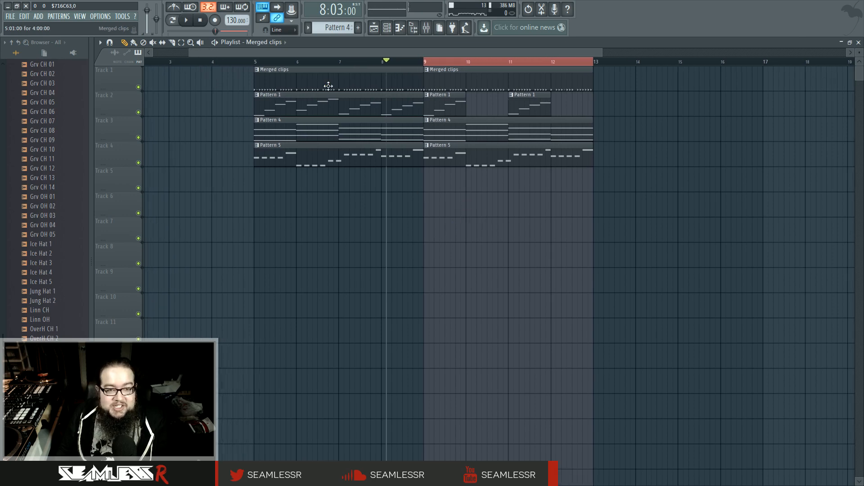
pyautogui.moveTo(427, 63); pyautogui.dragTo(255, 69)
pyautogui.click(387, 229)
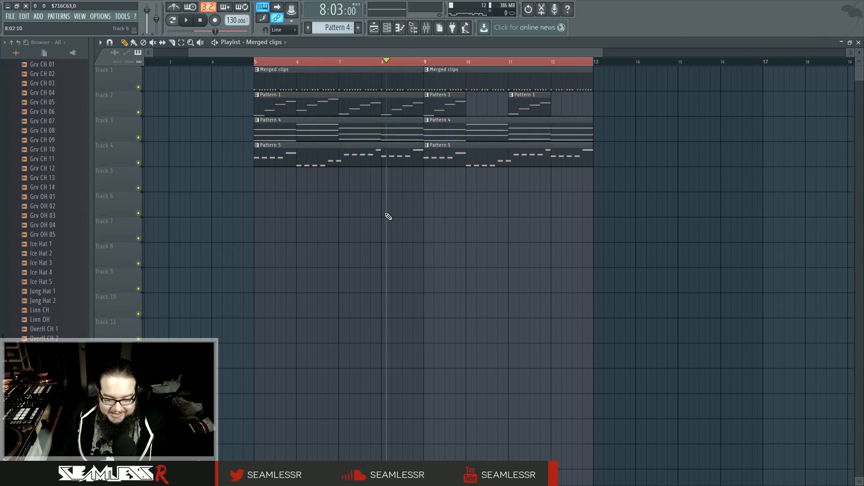
pyautogui.scroll(-2, 388, 216)
pyautogui.press('space')
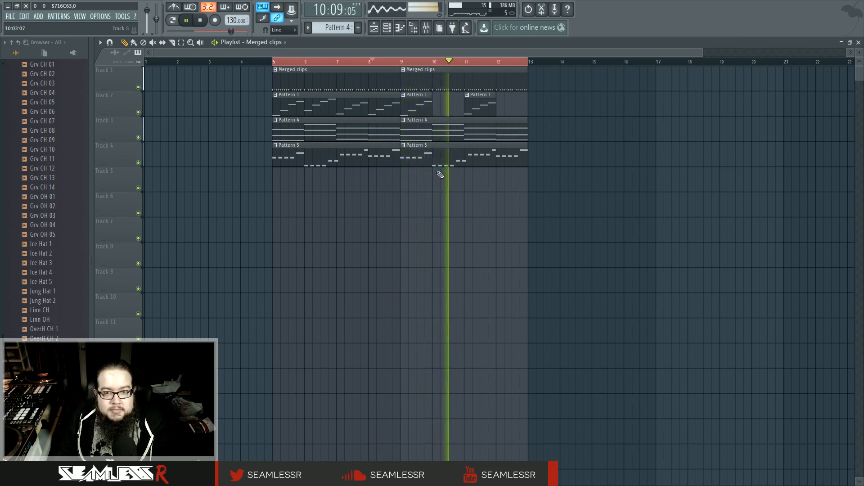
# Step: Extend the Pattern 1 clip at bar 9 to bar 13 in place of its sliced remainder, and delete the second Pattern 4 clip
pyautogui.moveTo(431, 104); pyautogui.dragTo(519, 103)
pyautogui.rightClick(473, 105)
pyautogui.rightClick(441, 125)
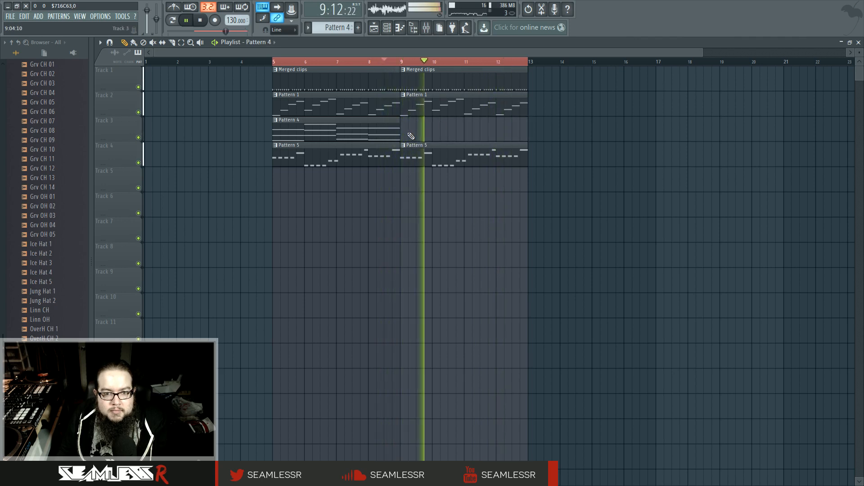
pyautogui.press('space')
pyautogui.press('space')
# Step: Trim the bar 9 Pattern 5 and Pattern 1 clips to one bar each, adding one-bar copies at bars 10 and 11 respectively
pyautogui.scroll(2, 469, 139)
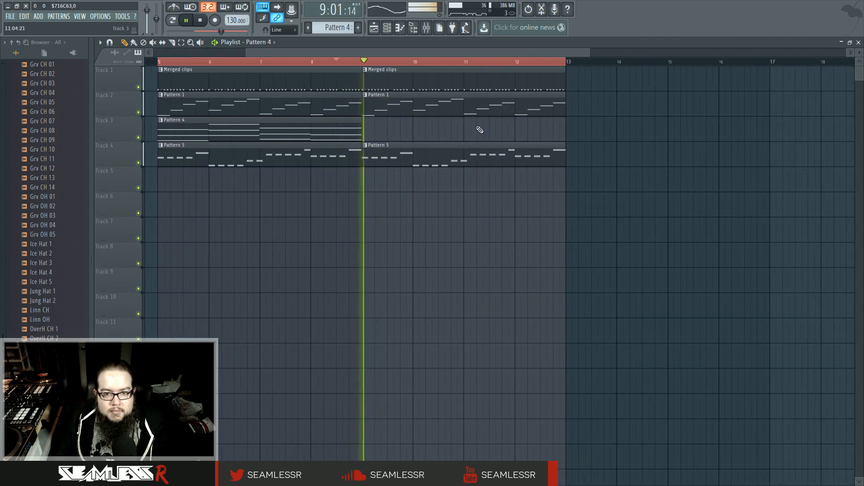
pyautogui.moveTo(567, 145); pyautogui.dragTo(413, 145)
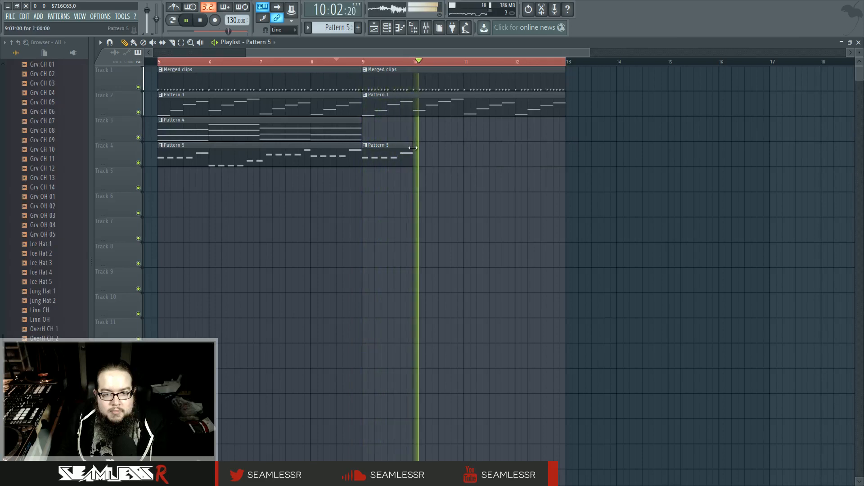
pyautogui.click(418, 153)
pyautogui.press('space')
pyautogui.press('space')
pyautogui.moveTo(566, 101); pyautogui.dragTo(413, 100)
pyautogui.click(469, 109)
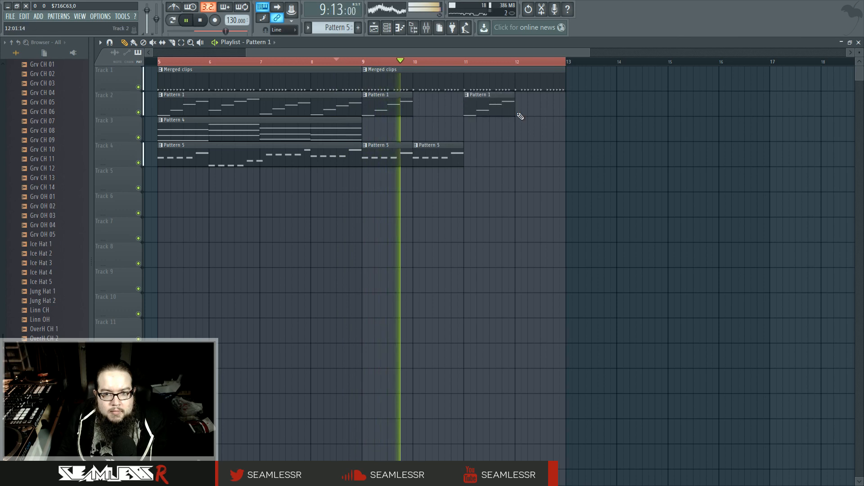
# Step: Extend the bar 10 Pattern 5 clip on track 4 to bar 14 and slice it at bar 11
pyautogui.click(456, 152)
pyautogui.press('space')
pyautogui.press('space')
pyautogui.moveTo(462, 156); pyautogui.dragTo(617, 156)
pyautogui.click(172, 42)
pyautogui.moveTo(465, 145); pyautogui.dragTo(464, 168)
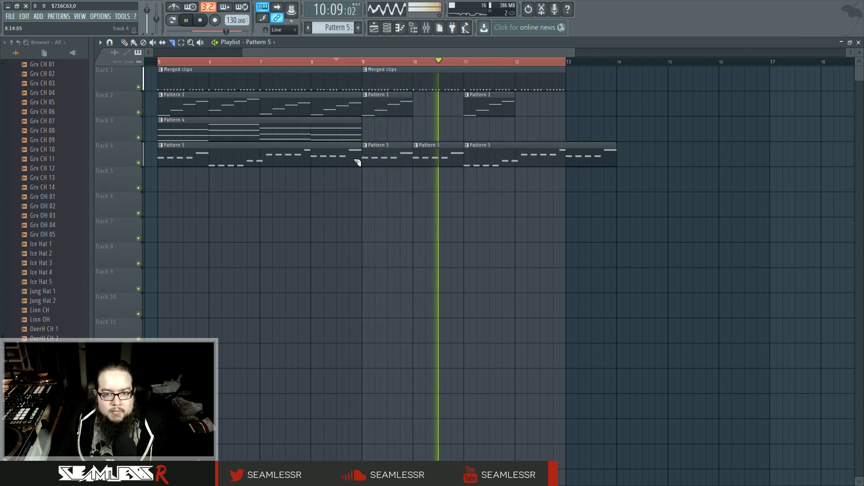
# Step: Trim the sliced Pattern 5 remainder at bar 11 to one bar and place its final one-bar section at bar 12
pyautogui.click(124, 42)
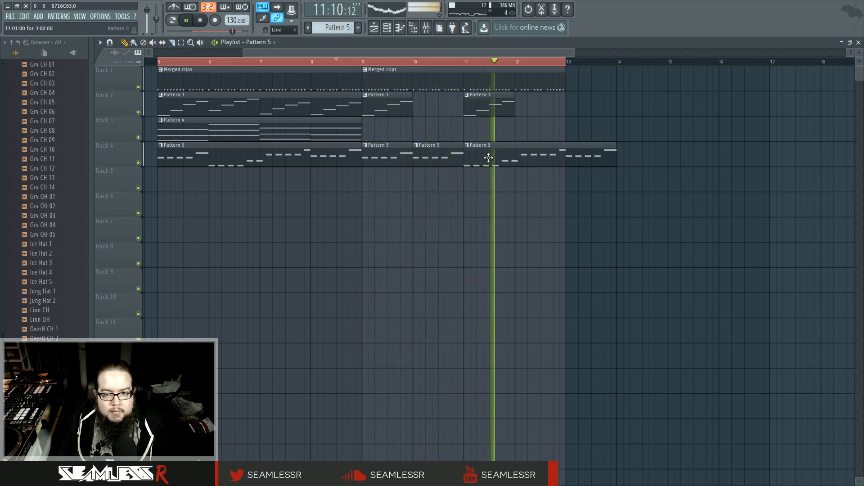
pyautogui.click(172, 42)
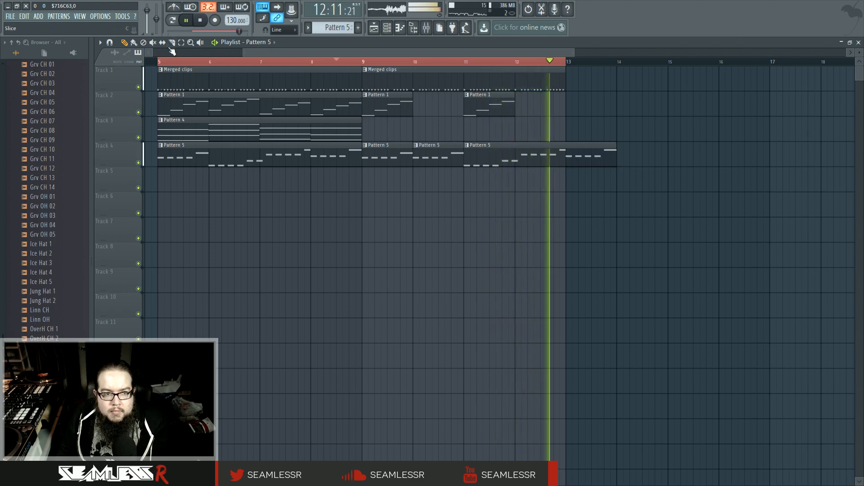
pyautogui.click(130, 43)
pyautogui.moveTo(517, 157); pyautogui.dragTo(568, 156)
pyautogui.moveTo(580, 157); pyautogui.dragTo(528, 159)
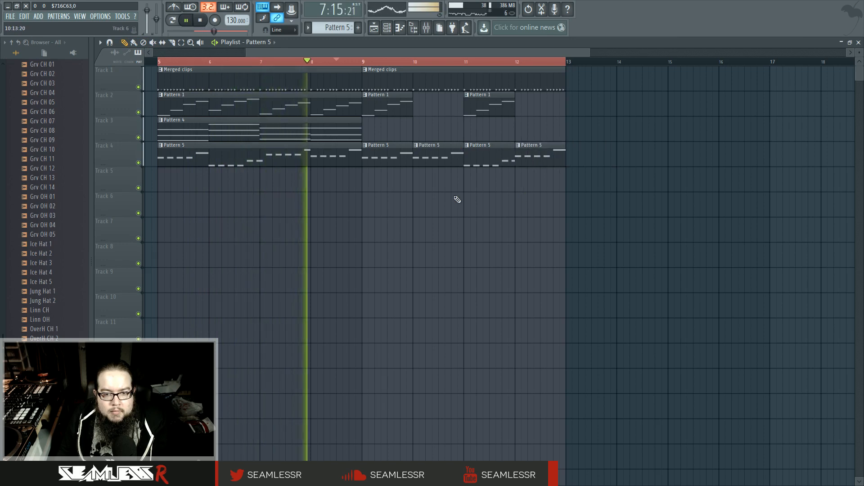
# Step: Move the bar 10 Pattern 5 clip to track 5, starting at 10:02:00, and trim its end to bar 11
pyautogui.scroll(3, 455, 199)
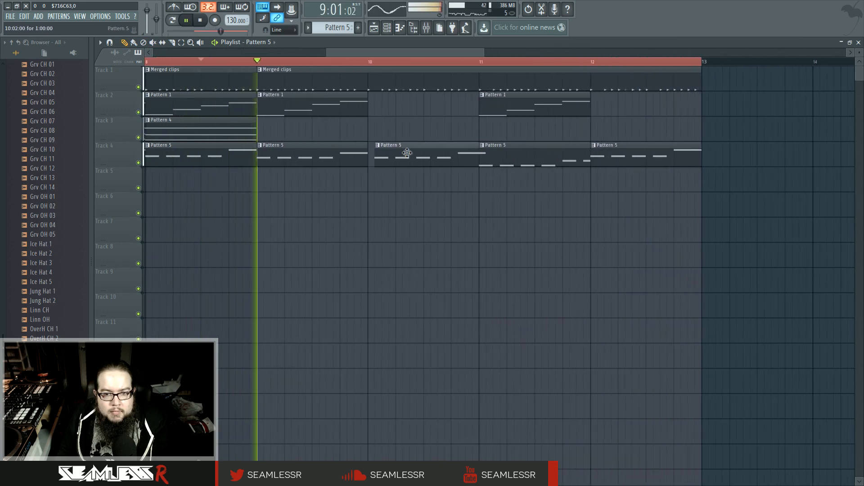
pyautogui.moveTo(398, 152); pyautogui.dragTo(405, 177)
pyautogui.moveTo(486, 180)
pyautogui.mouseDown()
pyautogui.moveTo(472, 180)
pyautogui.moveTo(479, 188)
pyautogui.mouseUp()
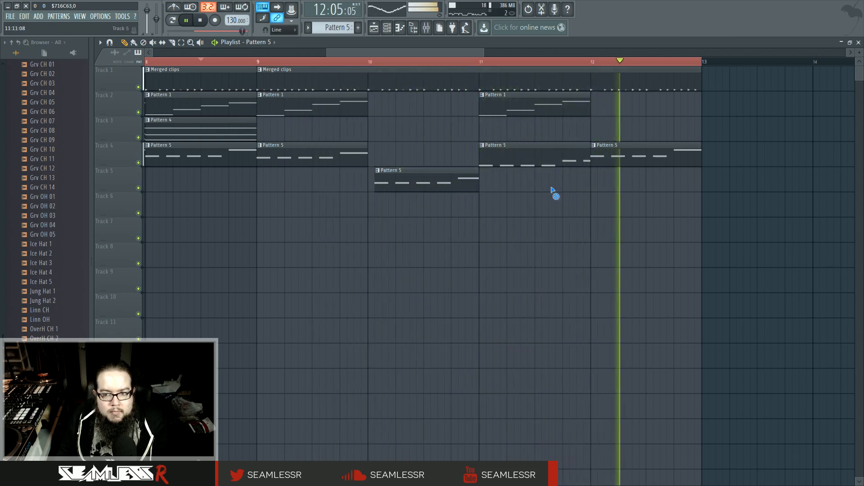
pyautogui.scroll(-3, 607, 226)
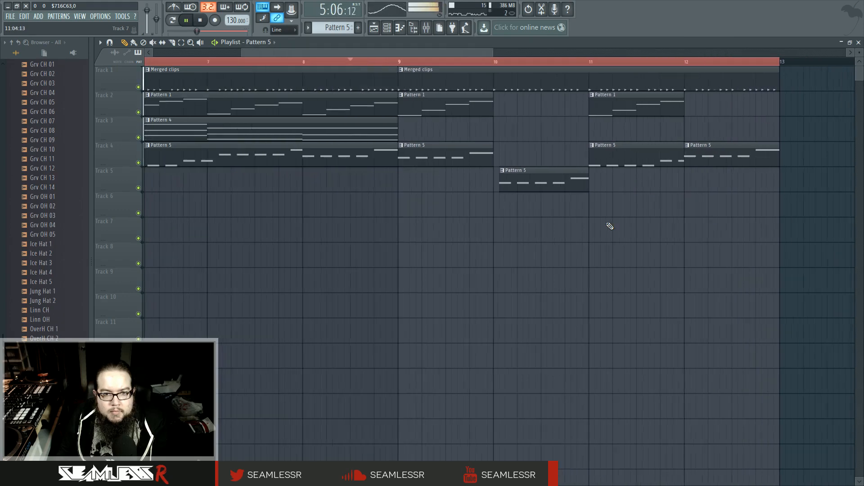
pyautogui.scroll(-4, 457, 222)
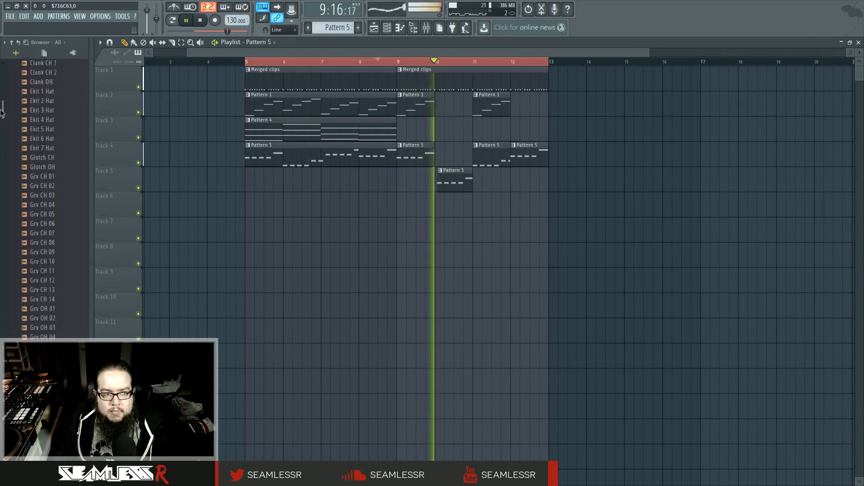
# Step: Return the browser to its top-level folders and set the playlist loop region to bars 9 to 13
pyautogui.moveTo(3, 113); pyautogui.dragTo(2, 103)
pyautogui.click(47, 170)
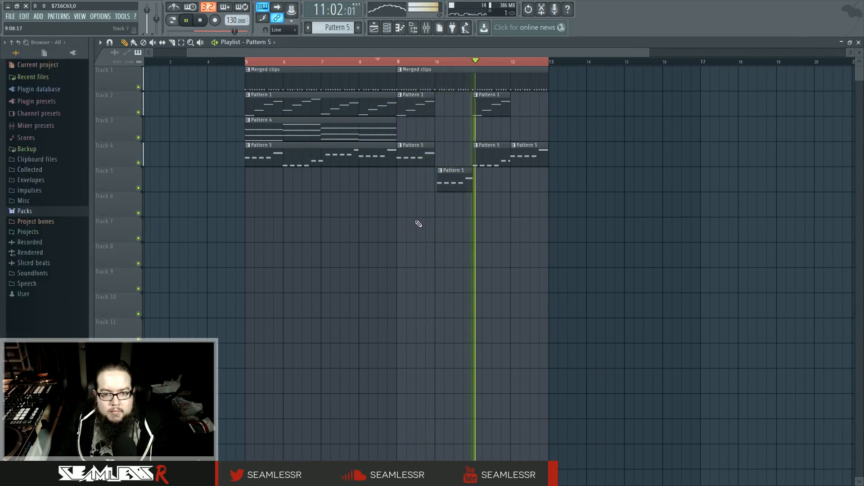
pyautogui.scroll(4, 450, 230)
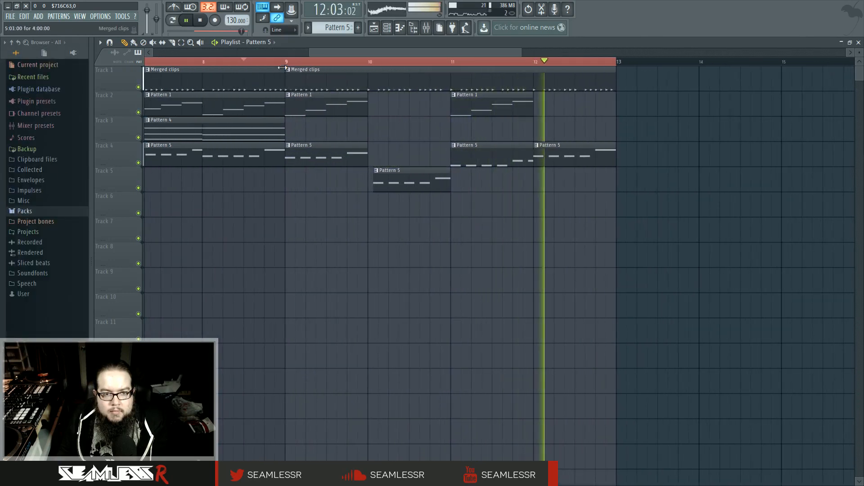
pyautogui.moveTo(285, 61); pyautogui.dragTo(615, 61)
pyautogui.keyDown('ctrl'); pyautogui.click(350, 246); pyautogui.keyUp('ctrl')
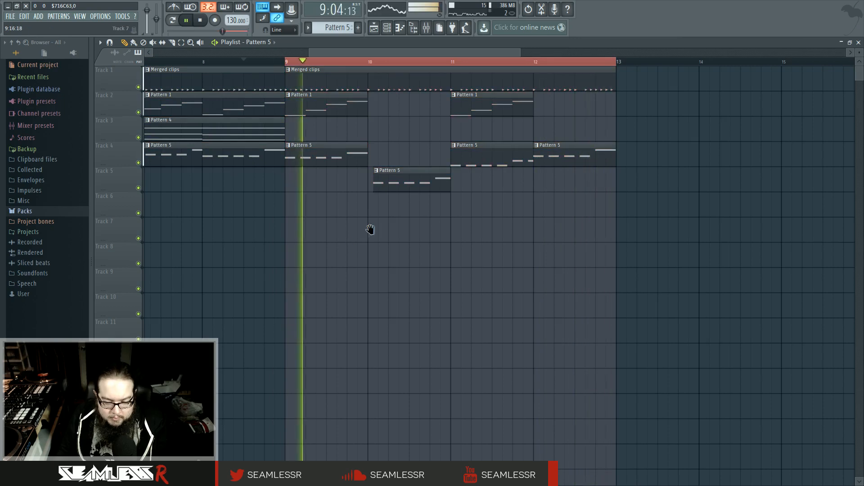
pyautogui.scroll(-5, 420, 251)
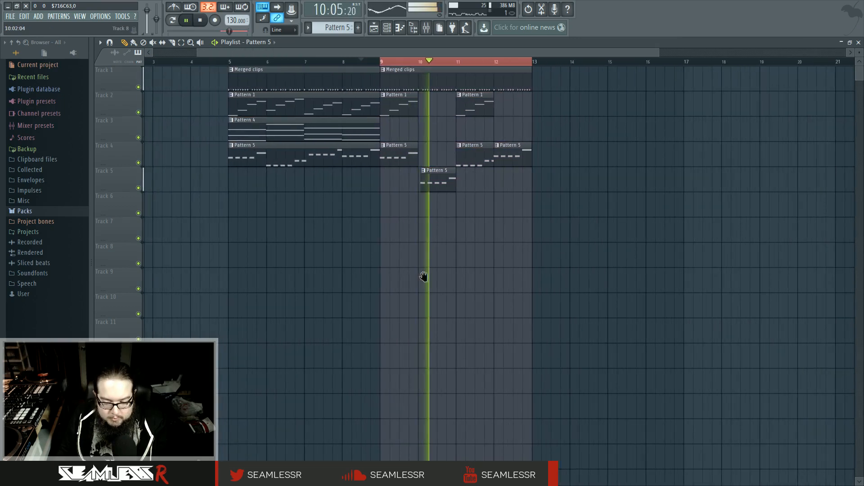
pyautogui.moveTo(424, 277); pyautogui.dragTo(467, 279)
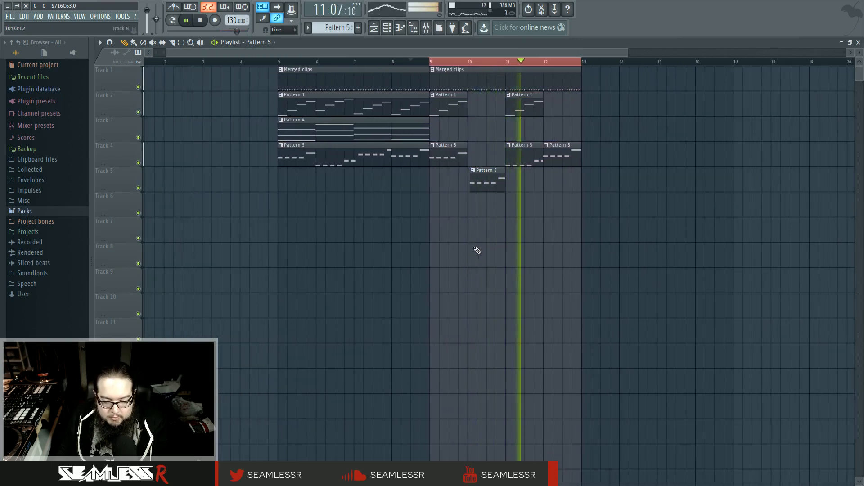
pyautogui.moveTo(472, 249); pyautogui.dragTo(514, 247)
# Step: Open the mixer, select the Master track, and stop playback
pyautogui.click(425, 28)
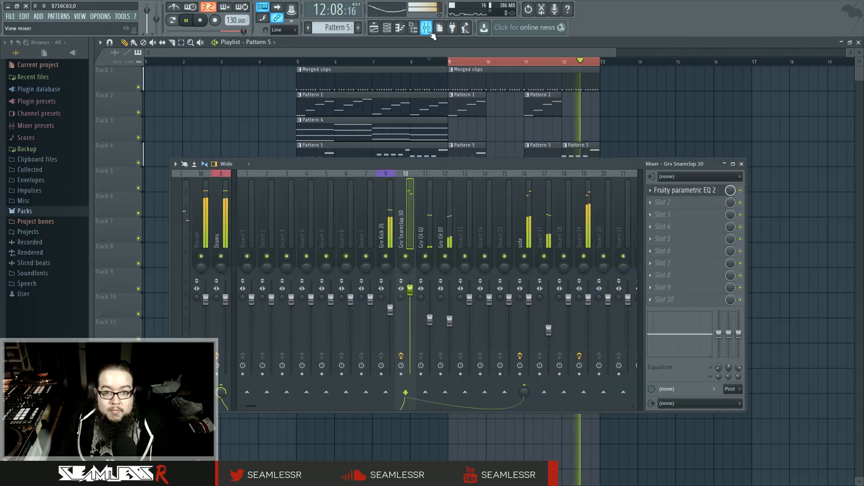
pyautogui.click(206, 221)
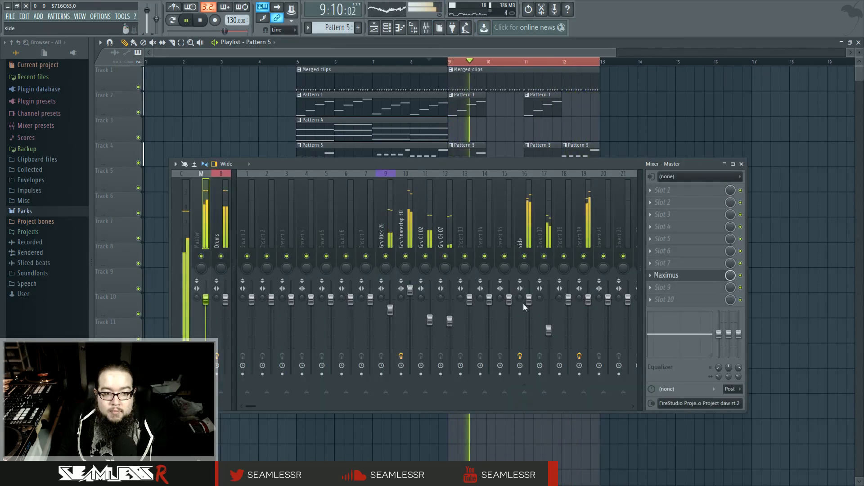
pyautogui.press('space')
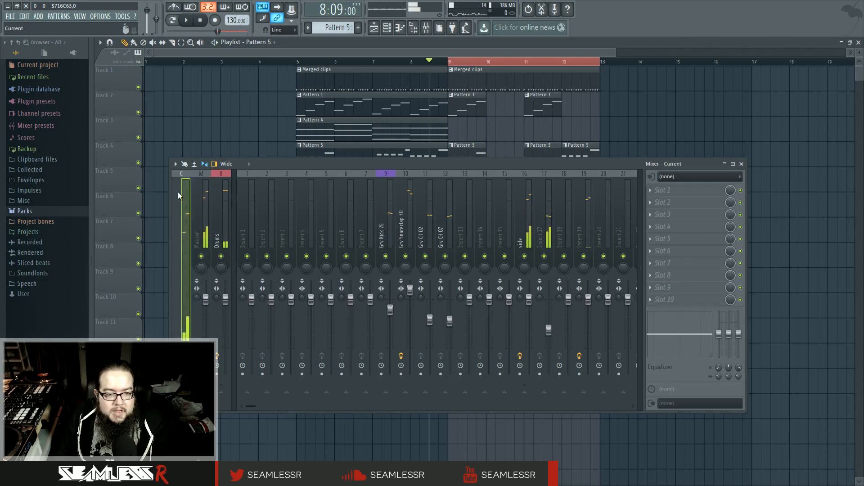
# Step: Dock the mixer's Current track to the middle section and play the arrangement
pyautogui.rightClick(178, 192)
pyautogui.moveTo(229, 224)
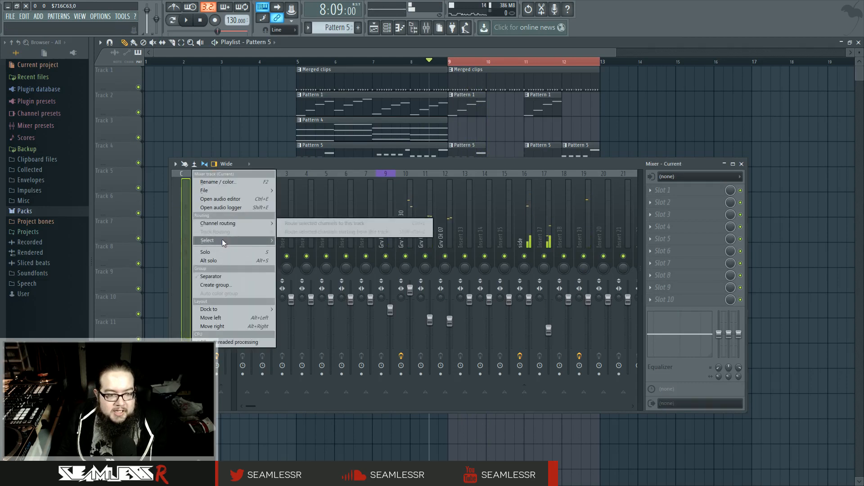
pyautogui.click(174, 210)
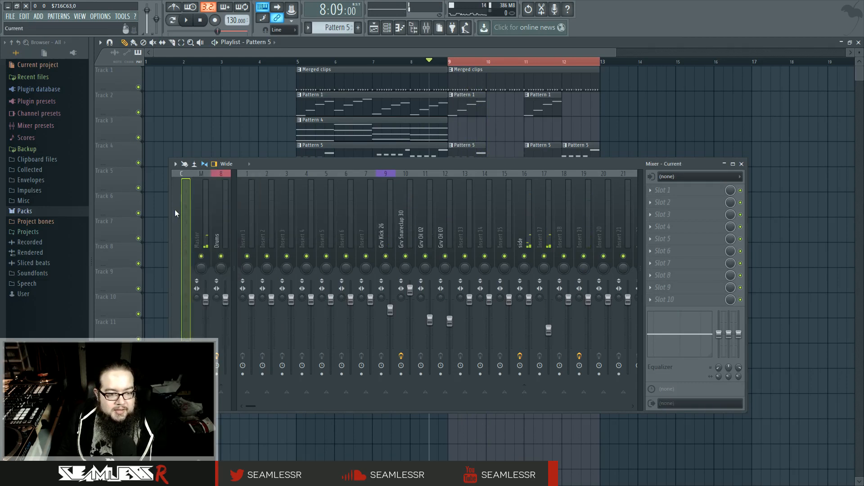
pyautogui.press('space')
pyautogui.press('space')
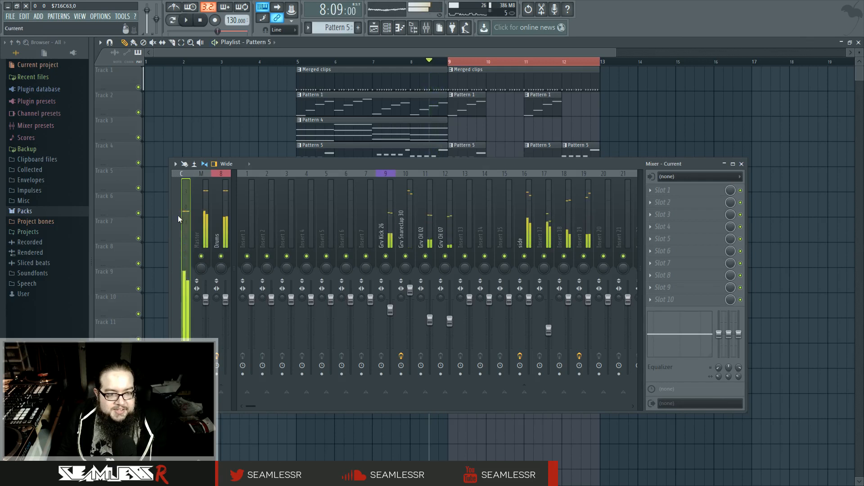
pyautogui.rightClick(177, 215)
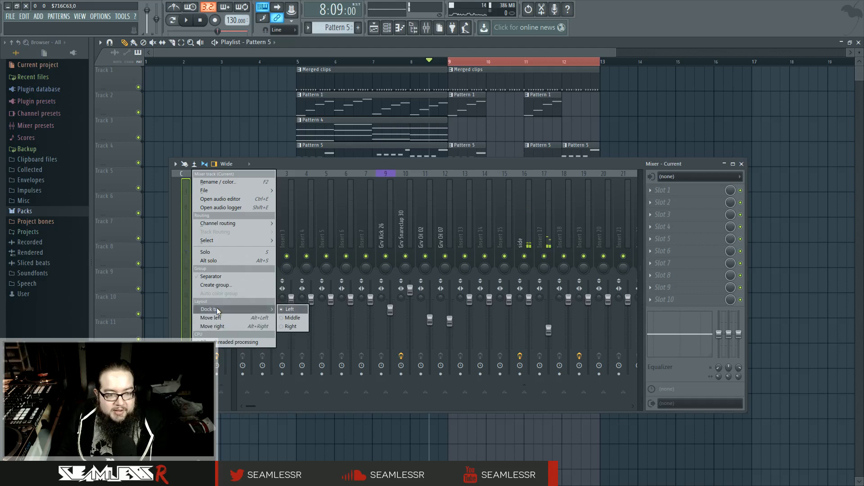
pyautogui.click(300, 317)
pyautogui.press('space')
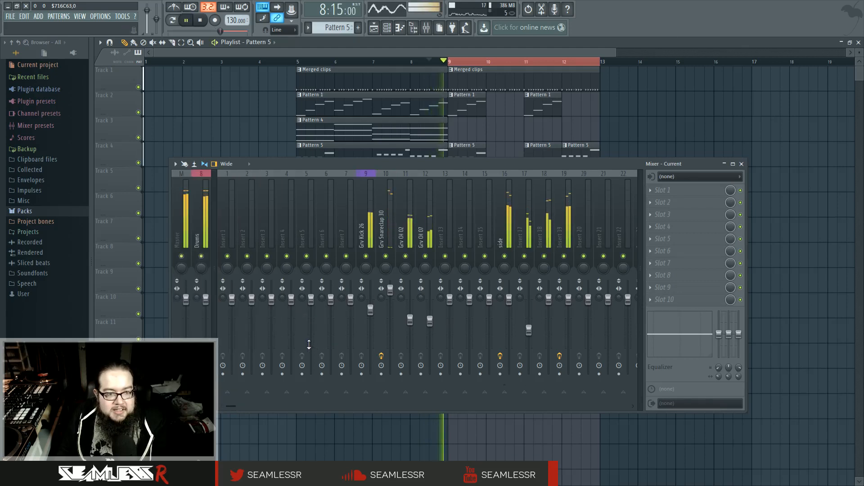
# Step: Select the Master track, try the Wide 3 mixer layout, and switch the layout to Extra large
pyautogui.click(179, 186)
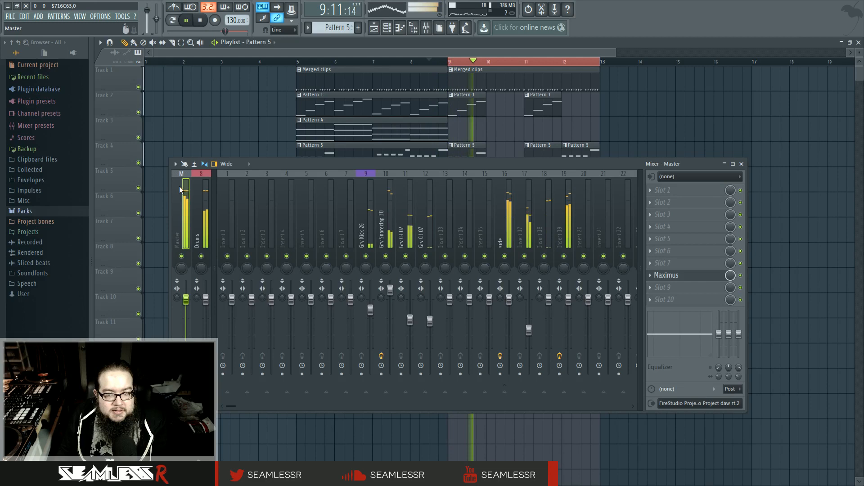
pyautogui.press('space')
pyautogui.click(239, 164)
pyautogui.click(245, 211)
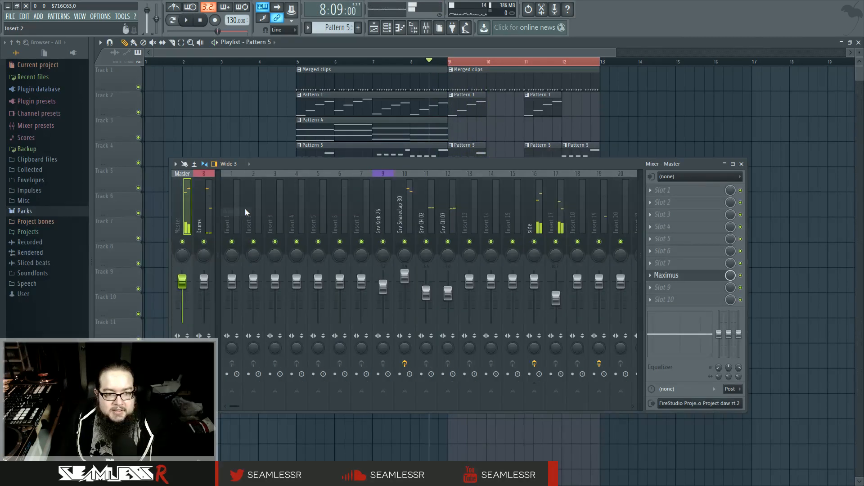
pyautogui.press('space')
pyautogui.click(236, 164)
pyautogui.click(236, 221)
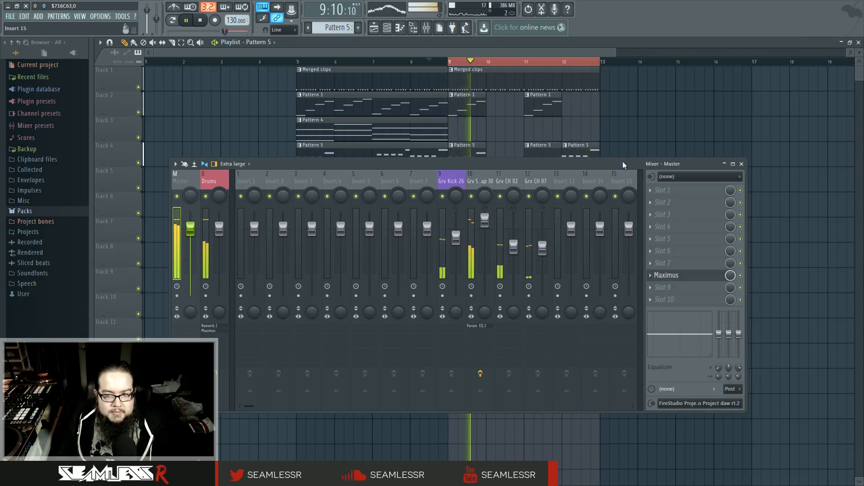
# Step: Hide the mixer's track inspector, make the mixer window taller, and stop playback
pyautogui.moveTo(623, 164); pyautogui.dragTo(629, 165)
pyautogui.click(220, 165)
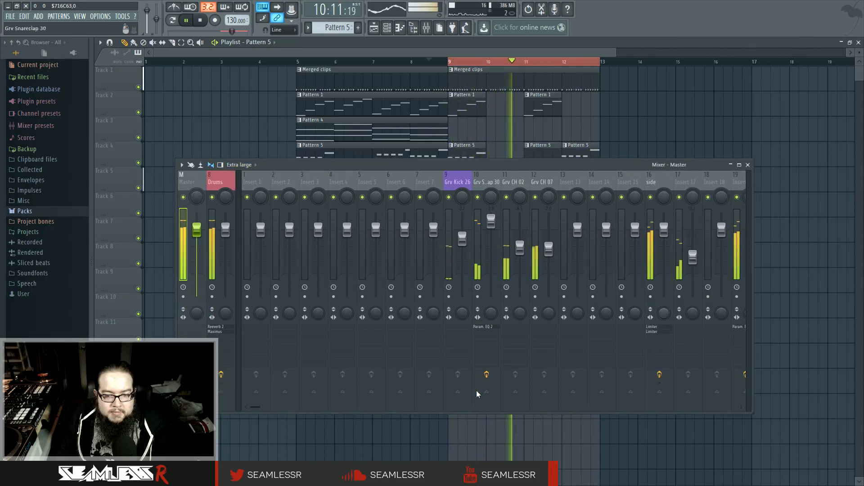
pyautogui.moveTo(254, 408)
pyautogui.mouseDown()
pyautogui.moveTo(285, 410)
pyautogui.moveTo(315, 440)
pyautogui.mouseUp()
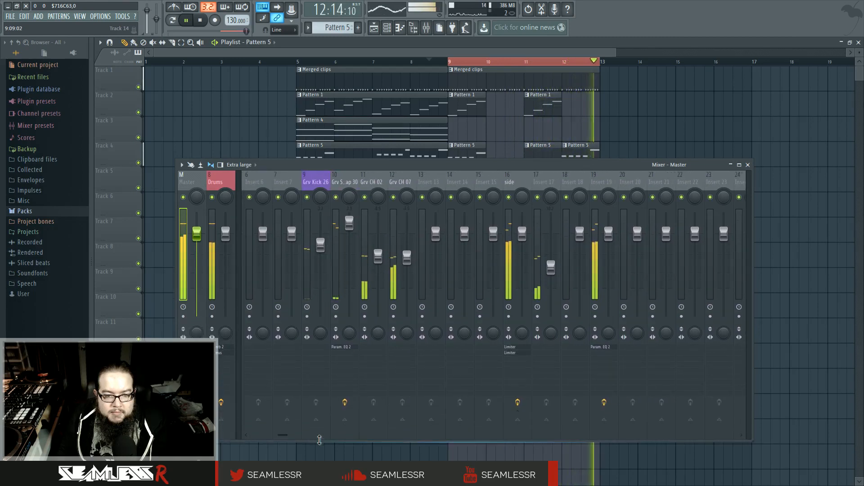
pyautogui.press('space')
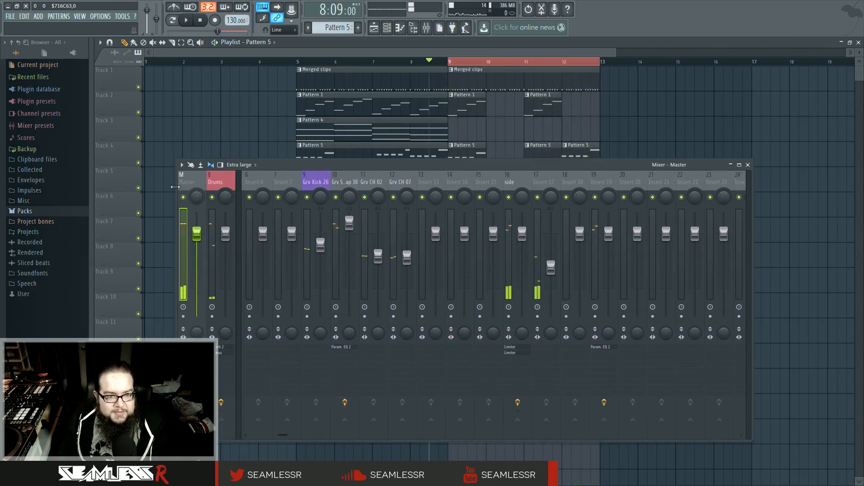
# Step: Enable waveforms in the mixer's track meters and play the arrangement to watch them
pyautogui.click(182, 165)
pyautogui.moveTo(206, 210)
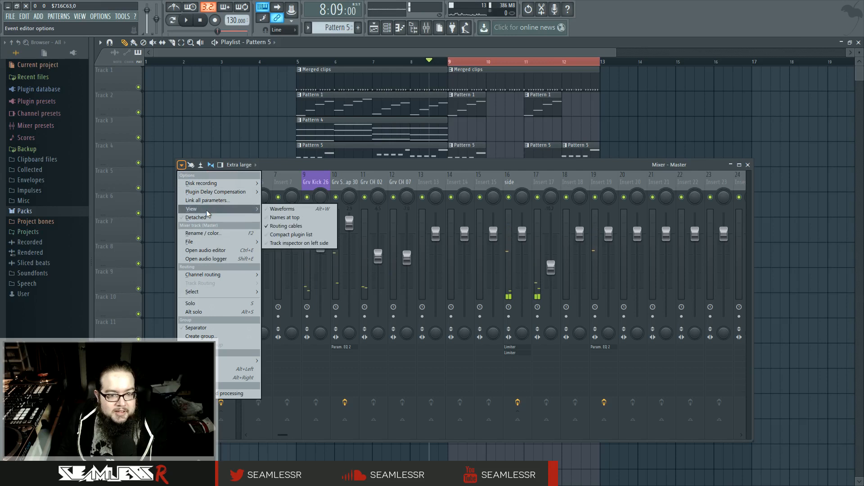
pyautogui.click(295, 209)
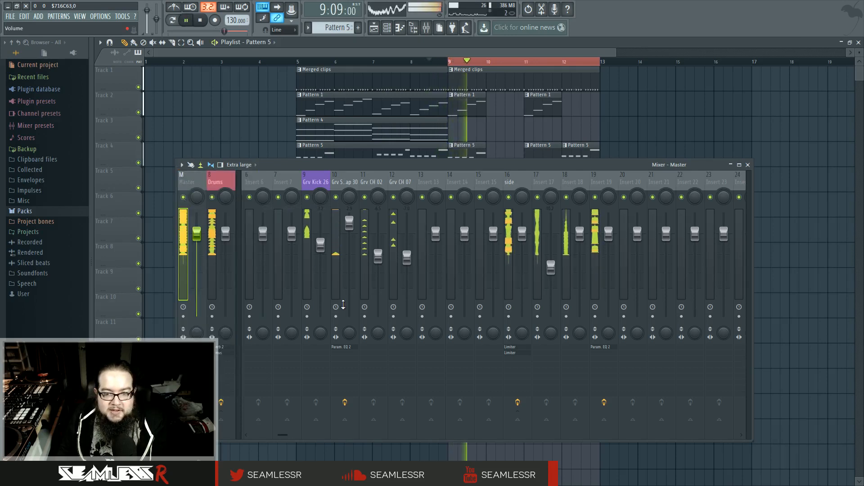
pyautogui.press('space')
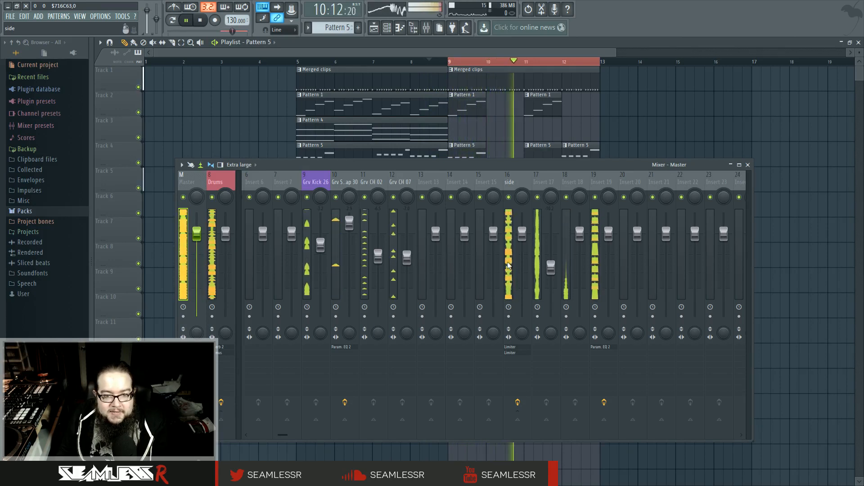
# Step: Enable the mixer's Names at top option and turn its waveform display off
pyautogui.click(182, 164)
pyautogui.moveTo(206, 209)
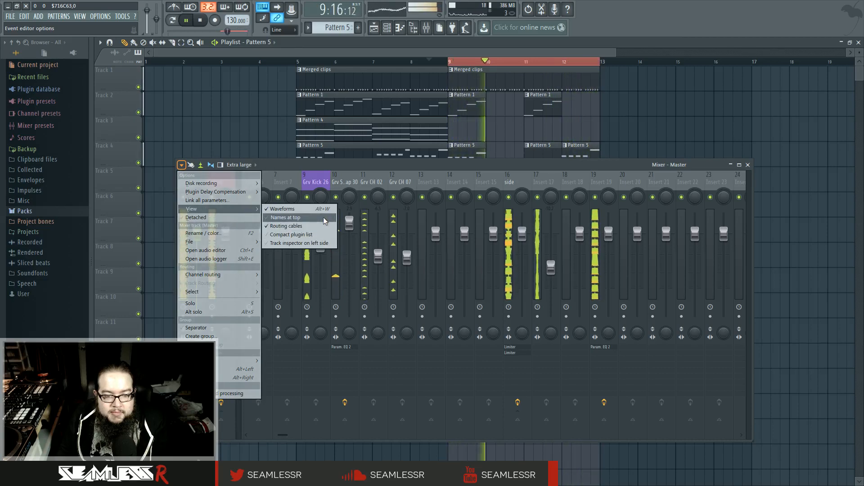
pyautogui.click(323, 217)
pyautogui.click(182, 165)
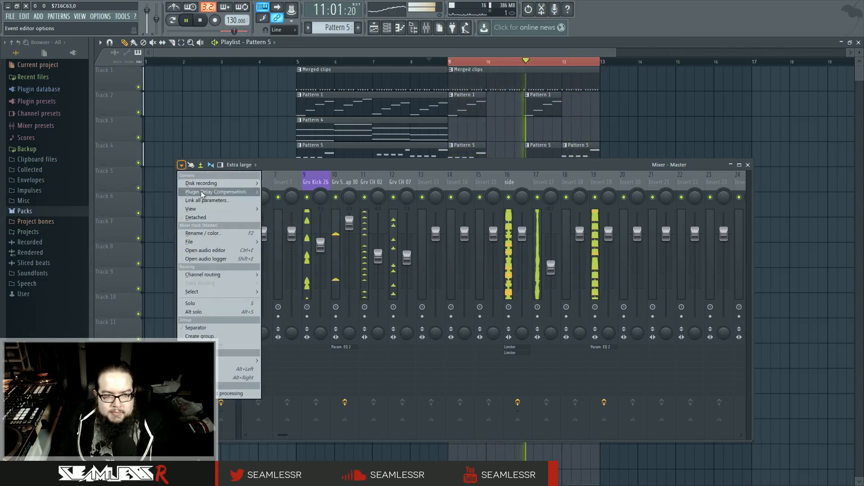
pyautogui.moveTo(213, 209)
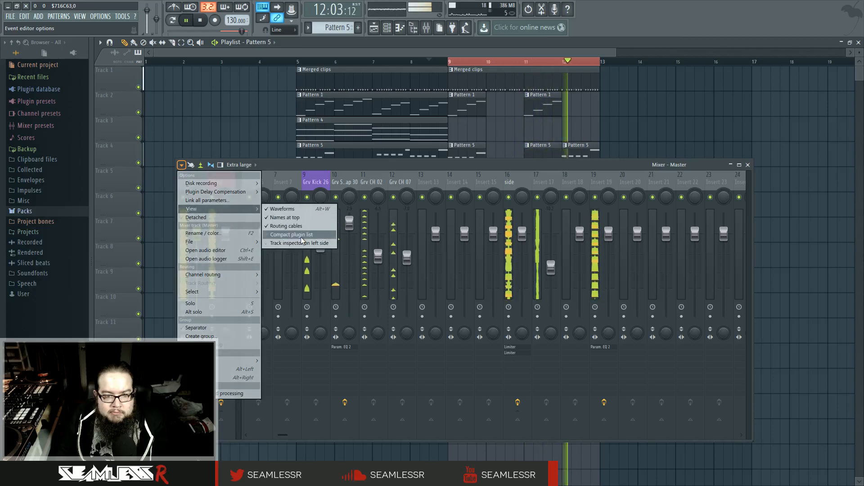
pyautogui.click(299, 210)
# Step: Close the mixer options without changes and move the mixer window slightly higher
pyautogui.click(182, 165)
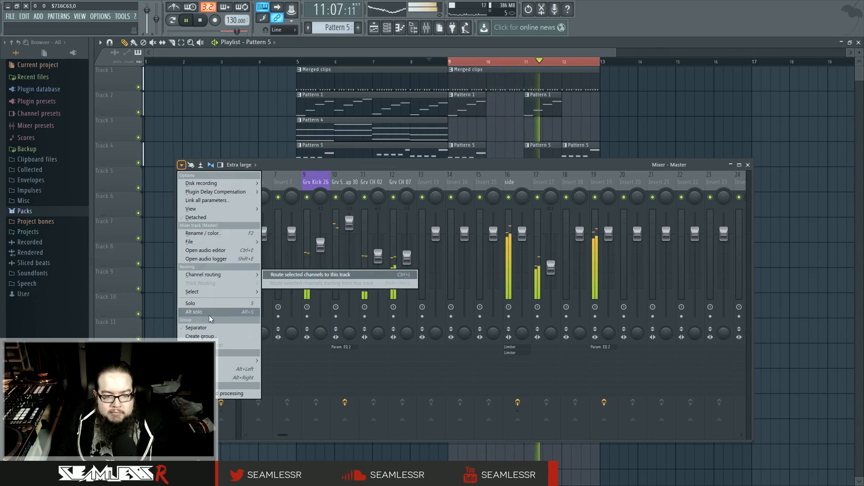
pyautogui.click(364, 166)
pyautogui.moveTo(363, 167); pyautogui.dragTo(368, 159)
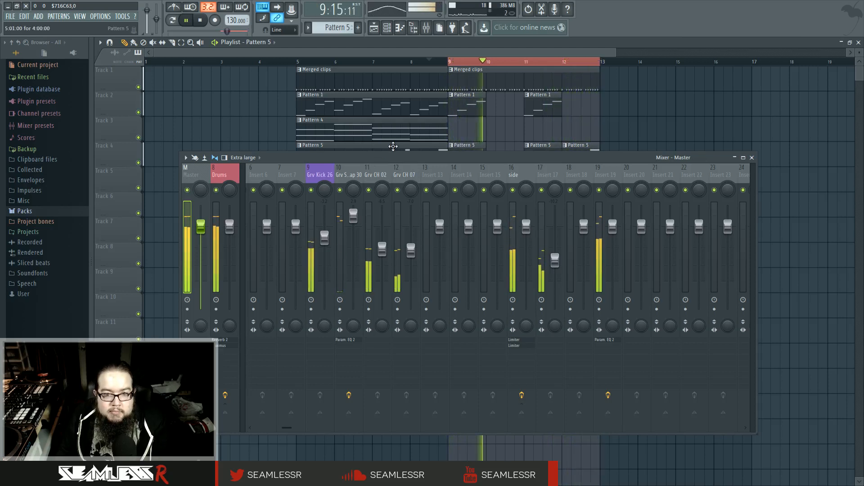
# Step: Open Maximus on the master track, reposition its window, and display the High band
pyautogui.moveTo(395, 159); pyautogui.dragTo(408, 167)
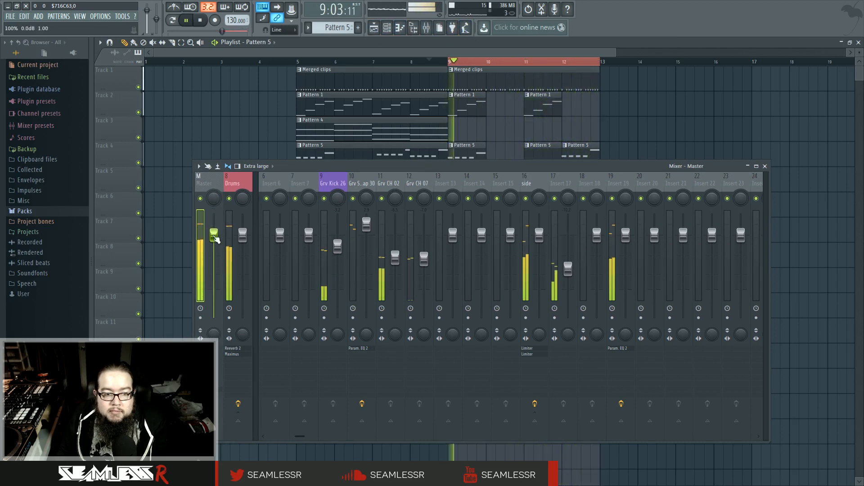
pyautogui.click(231, 354)
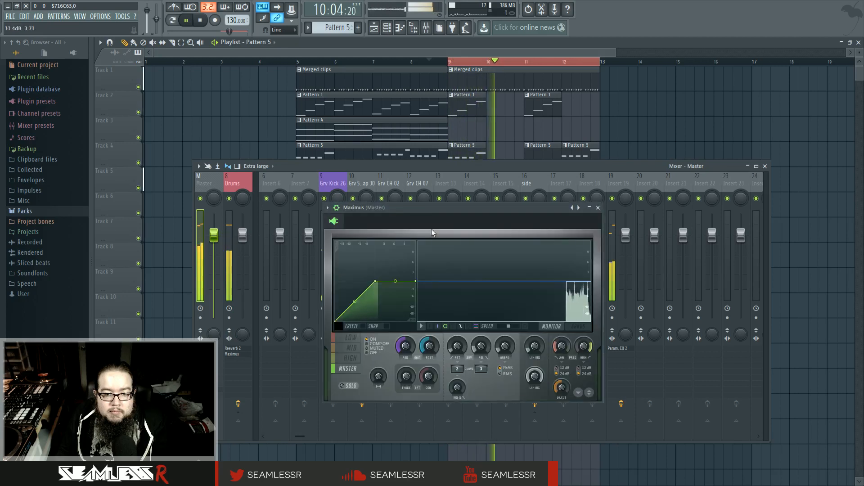
pyautogui.moveTo(431, 212); pyautogui.dragTo(433, 215)
pyautogui.click(353, 342)
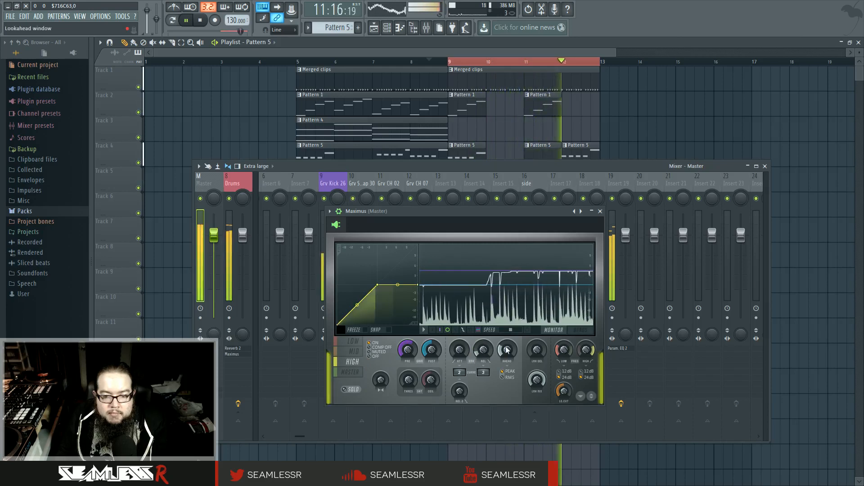
# Step: Check the Maximus master and band-split displays, and set the Mid band's release to 85.53 ms
pyautogui.click(353, 372)
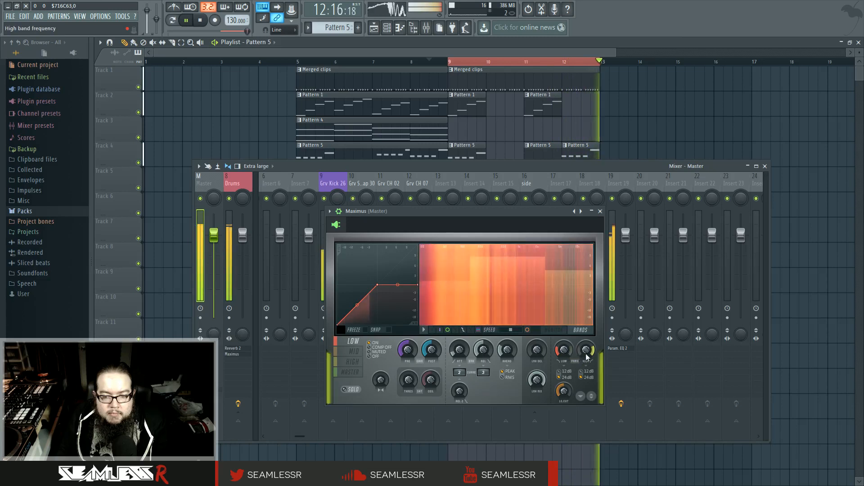
pyautogui.click(355, 352)
pyautogui.moveTo(411, 358); pyautogui.dragTo(404, 354)
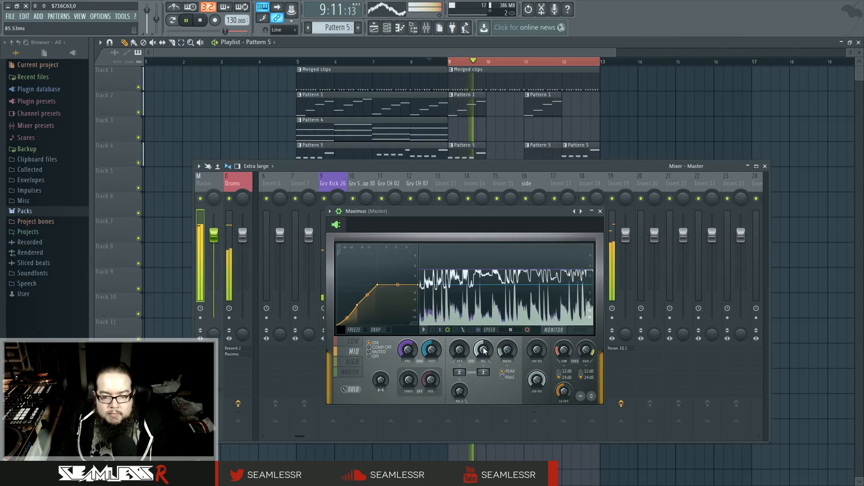
# Step: Check the Low and High bands in Maximus and bring the mixer back into view
pyautogui.click(354, 341)
pyautogui.click(351, 362)
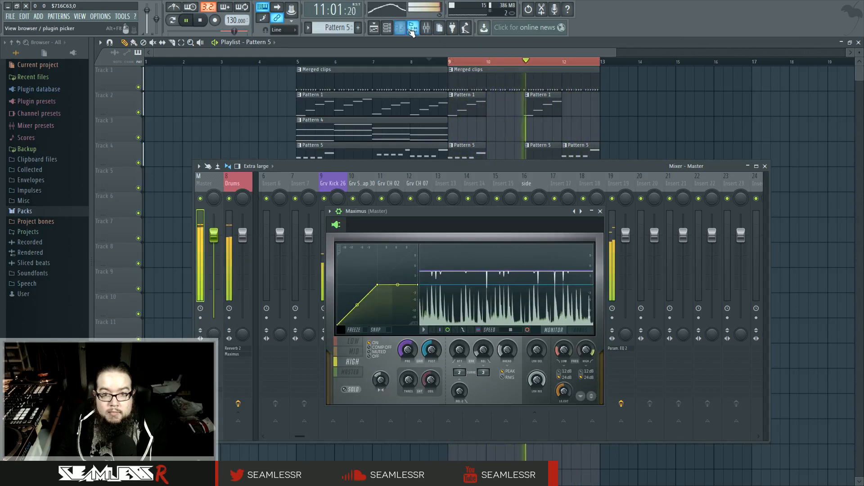
pyautogui.click(426, 28)
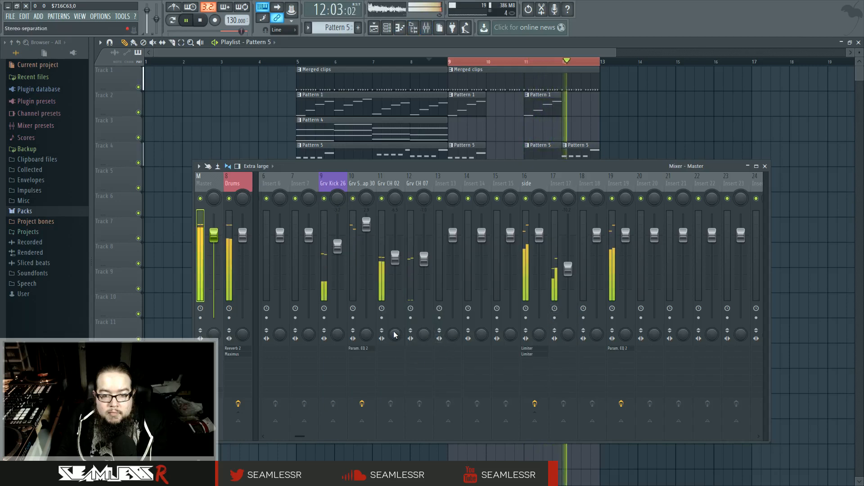
# Step: Open Fruity Reeverb 2 on the Drums track and slightly lower its wet level
pyautogui.click(239, 184)
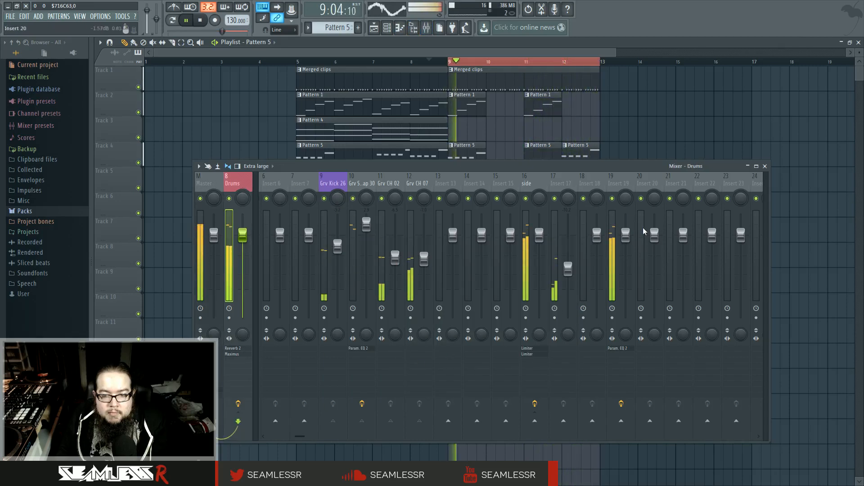
pyautogui.click(239, 348)
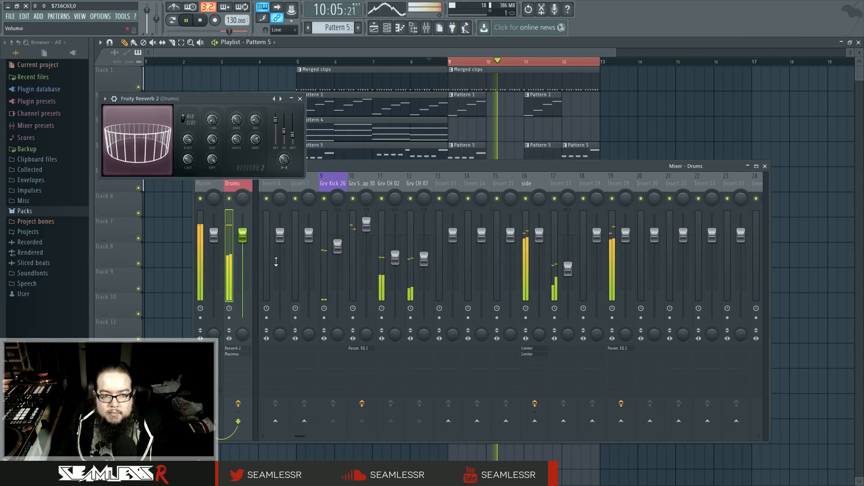
pyautogui.moveTo(293, 135); pyautogui.dragTo(293, 138)
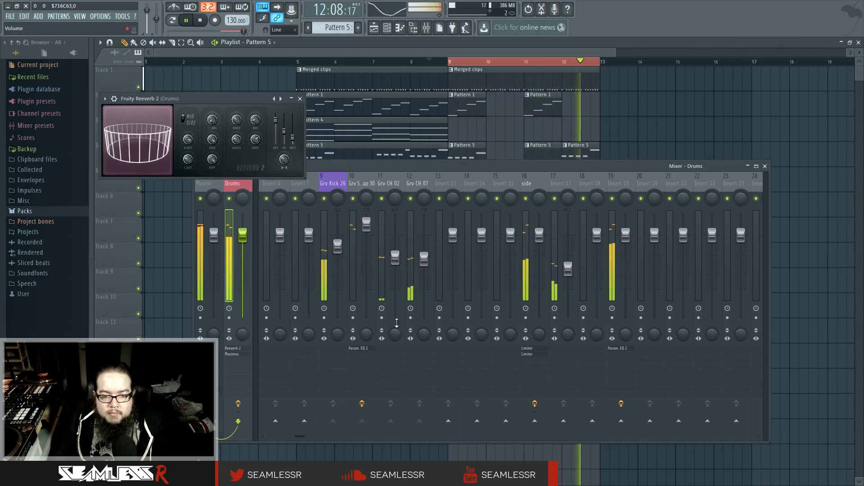
# Step: Lower the Grv CH 02 fader to 50% (-12.6 dB), reduce the Grv CH 07 fader too, and close the open windows
pyautogui.moveTo(396, 257); pyautogui.dragTo(398, 283)
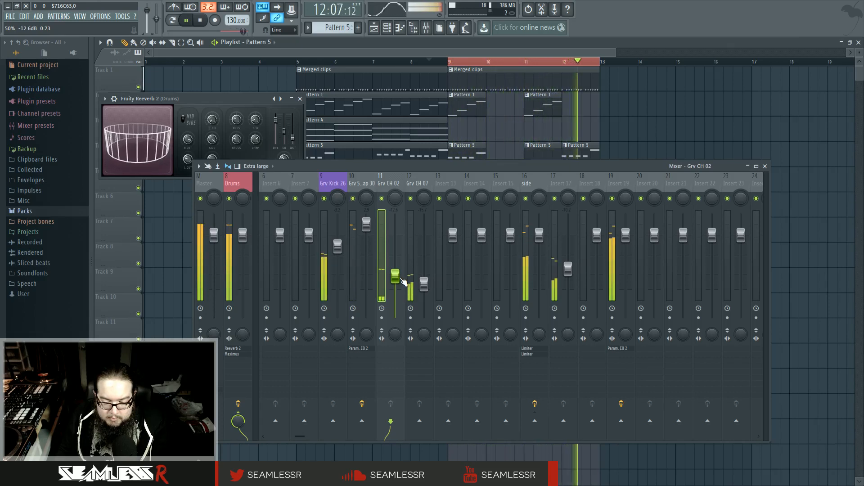
pyautogui.moveTo(558, 166); pyautogui.dragTo(556, 186)
pyautogui.press('F12')
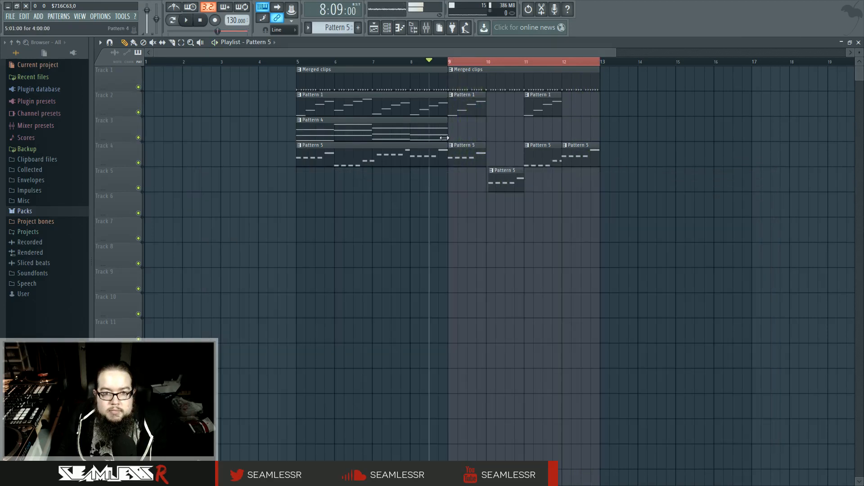
# Step: Play the arrangement from bar 5 to check the hi-hat balance, and stop playback
pyautogui.press('space')
pyautogui.hscroll(2, 382, 216)
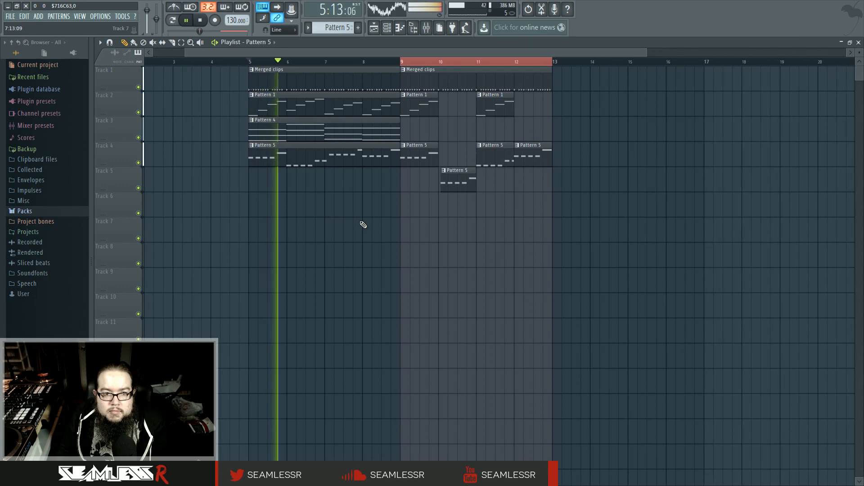
pyautogui.scroll(-2, 349, 219)
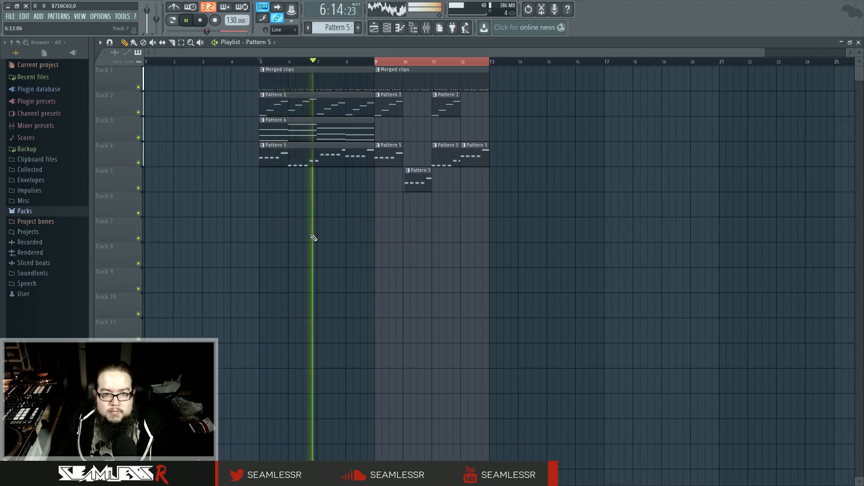
pyautogui.press('space')
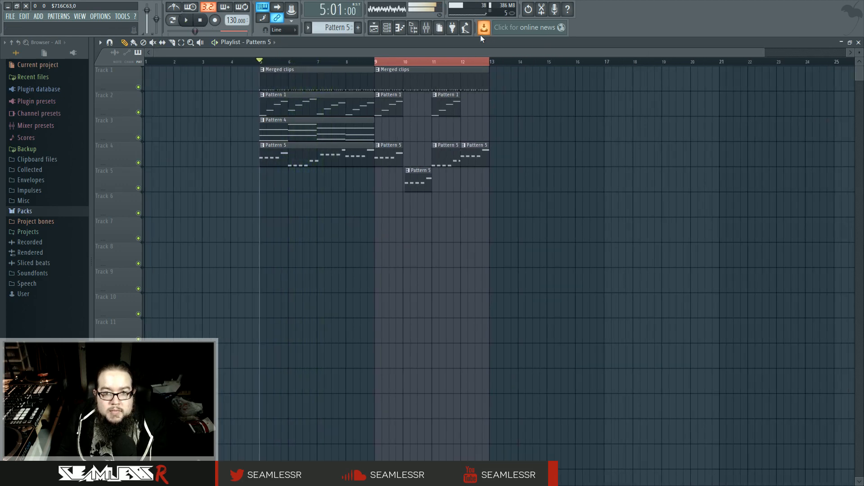
# Step: Reopen the mixer and the master track's Maximus, and watch its output while the song plays
pyautogui.click(379, 30)
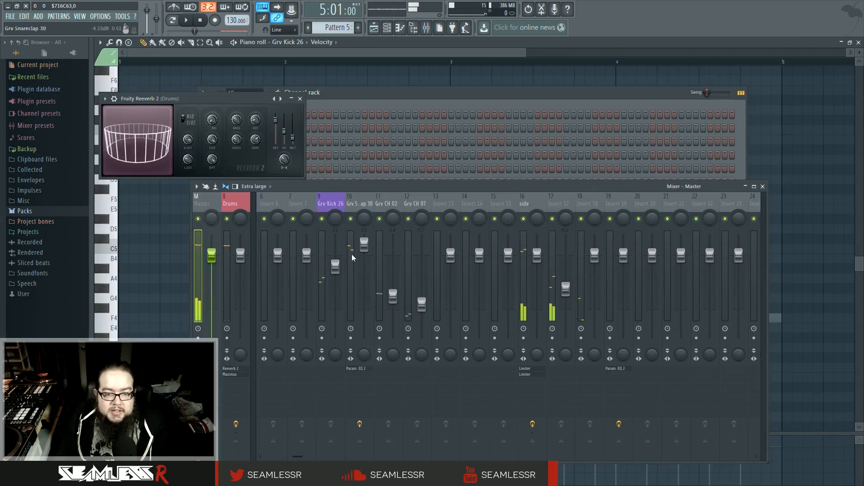
pyautogui.click(230, 375)
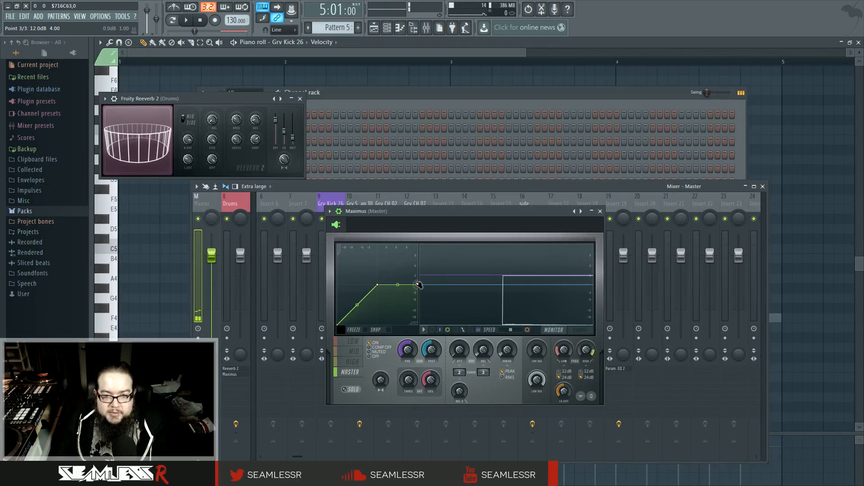
pyautogui.press('space')
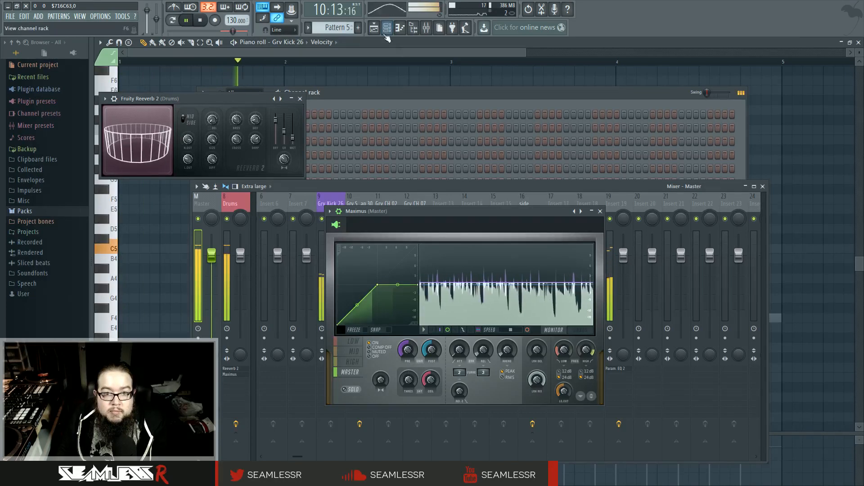
# Step: Return to the playlist, clear the time selection, and shorten the Merged clips clip at bar 9 to 3:14:00
pyautogui.press('F5')
pyautogui.rightClick(405, 62)
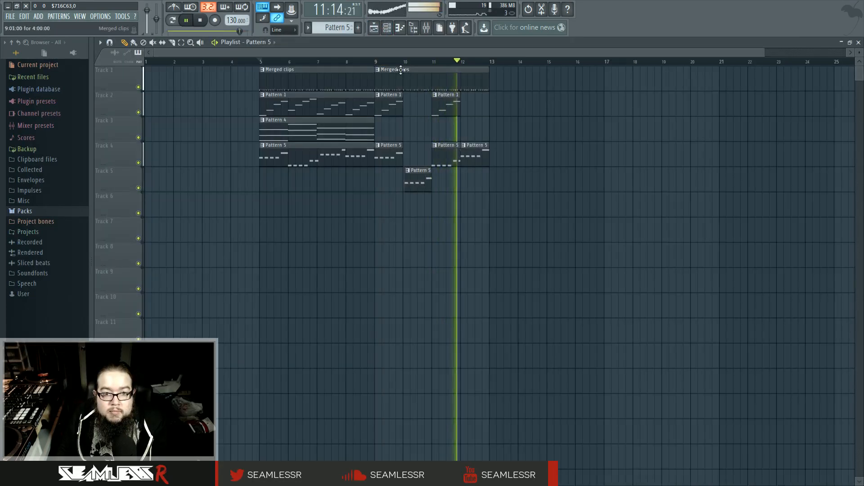
pyautogui.scroll(2, 491, 123)
pyautogui.moveTo(486, 79); pyautogui.dragTo(479, 84)
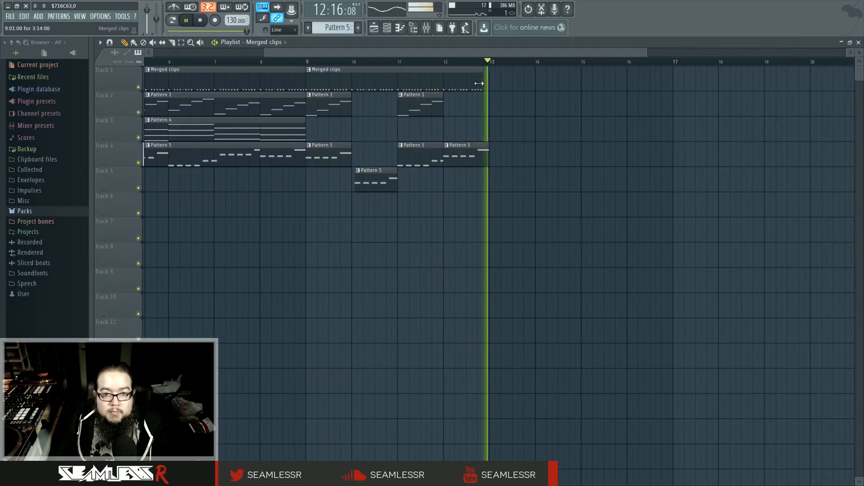
# Step: Duplicate all clips in bars 9 to 13 so the copies start at bar 13
pyautogui.moveTo(308, 68); pyautogui.dragTo(497, 238)
pyautogui.hotkey('ctrl', 'b')
pyautogui.click(545, 229)
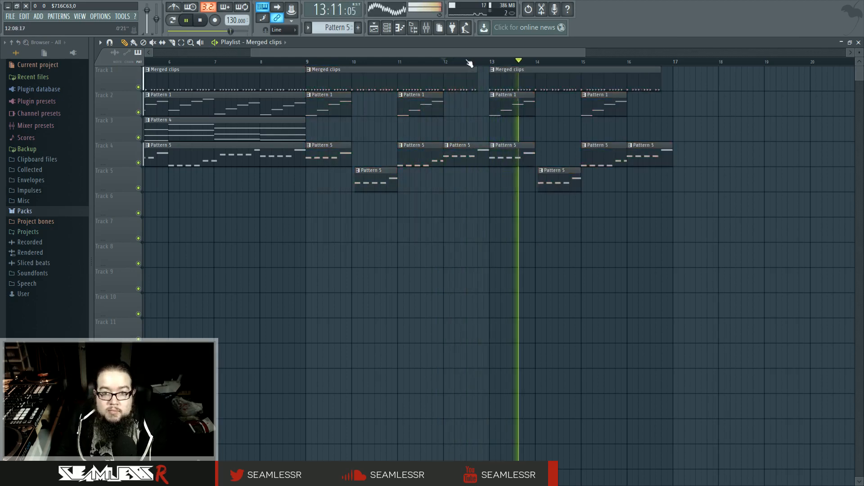
# Step: Trim the start of the copied Merged clips clip to 13:03:00 and extend its end to bar 17
pyautogui.moveTo(491, 79); pyautogui.dragTo(494, 78)
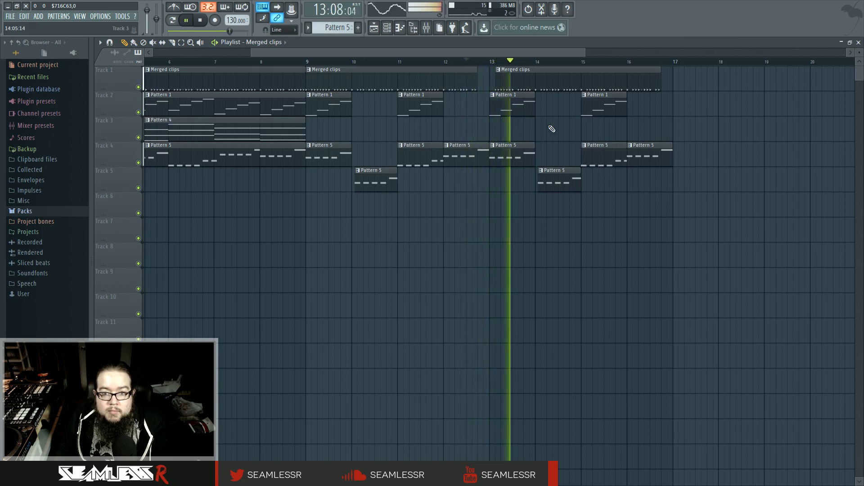
pyautogui.hscroll(2, 517, 135)
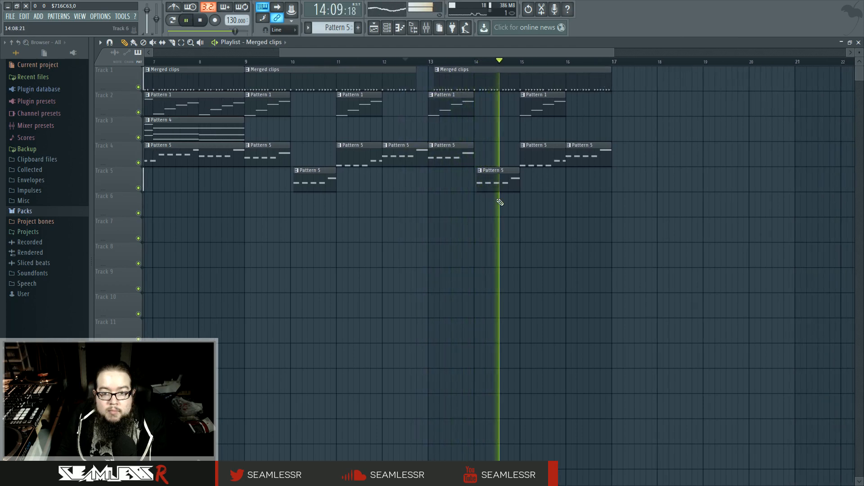
pyautogui.hscroll(-2, 558, 238)
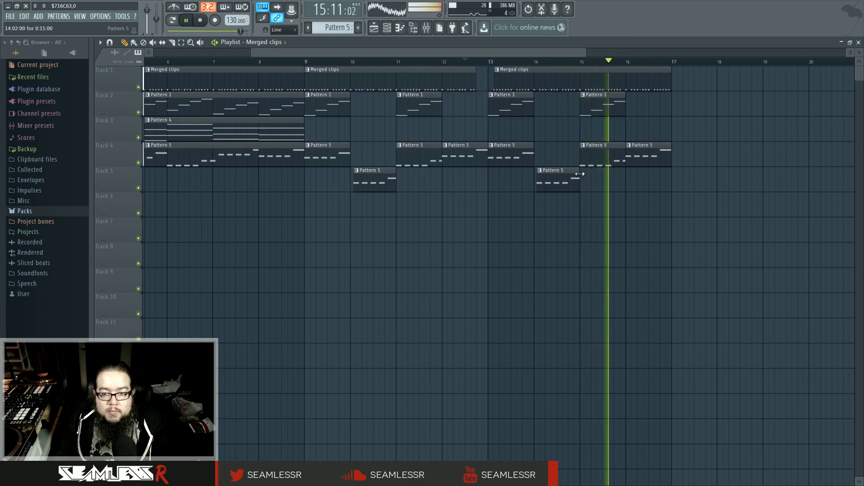
# Step: Move the Track 5 Pattern 5 clip from bar 14 to bar 15, shift Track 4's bar 15 clip to bar 14, and play from bar 13
pyautogui.moveTo(554, 184); pyautogui.dragTo(595, 184)
pyautogui.moveTo(594, 153); pyautogui.dragTo(548, 153)
pyautogui.moveTo(590, 177); pyautogui.dragTo(596, 177)
pyautogui.click(489, 62)
pyautogui.hscroll(-2, 561, 222)
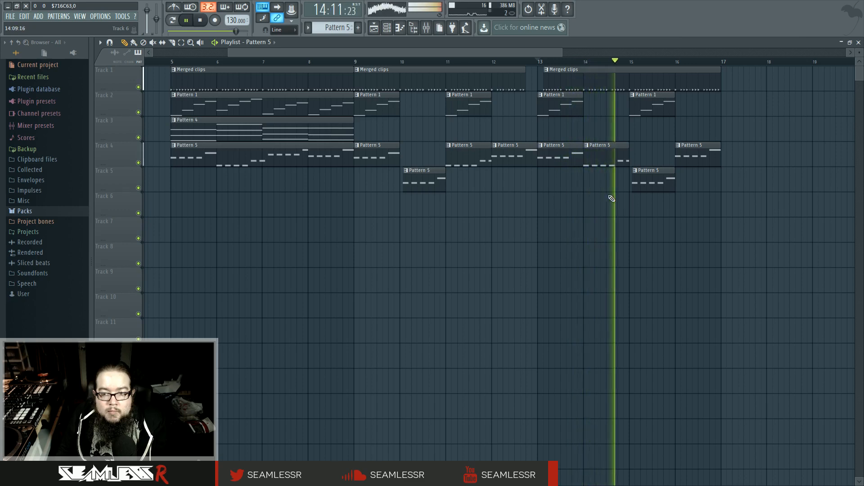
pyautogui.scroll(4, 675, 216)
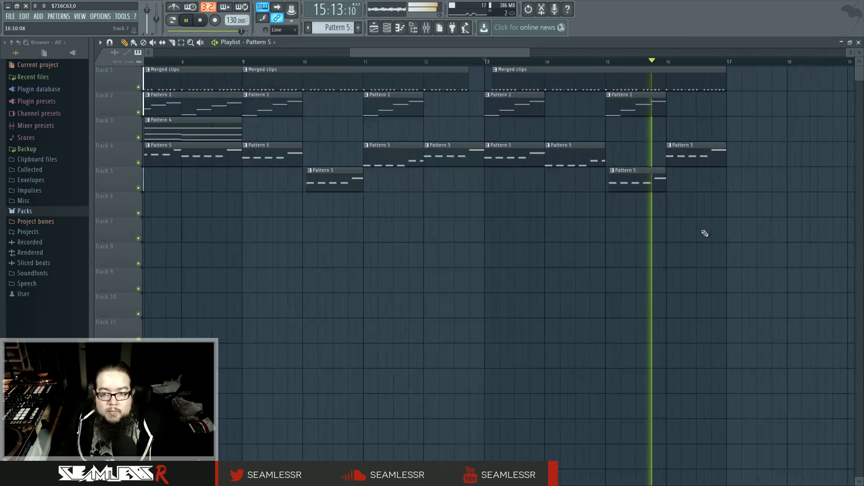
# Step: Slip the content of the Track 5 Pattern 5 clip near bar 15 earlier, move the clip to 15:01:00, and listen from bar 14
pyautogui.click(162, 42)
pyautogui.moveTo(538, 191); pyautogui.dragTo(502, 187)
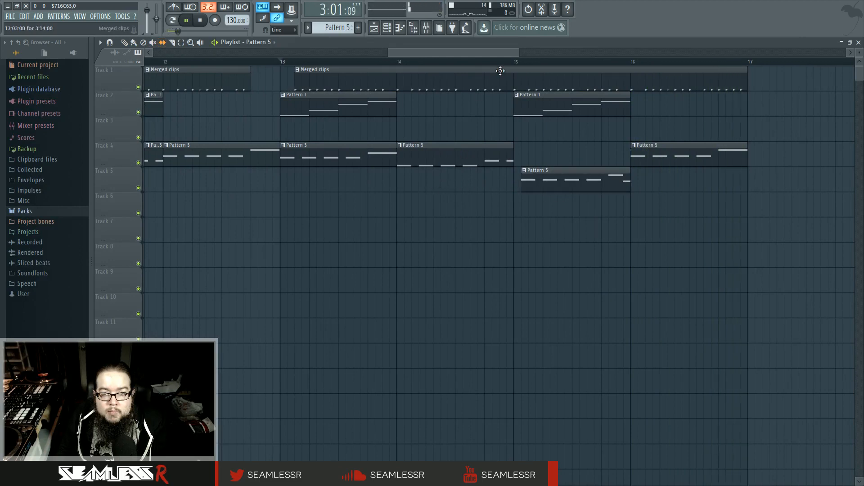
pyautogui.click(398, 62)
pyautogui.moveTo(549, 173); pyautogui.dragTo(545, 175)
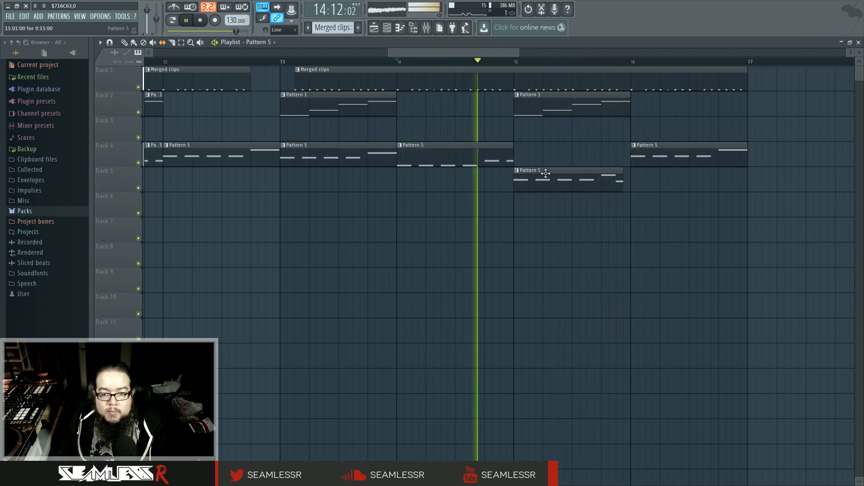
pyautogui.scroll(1, 533, 225)
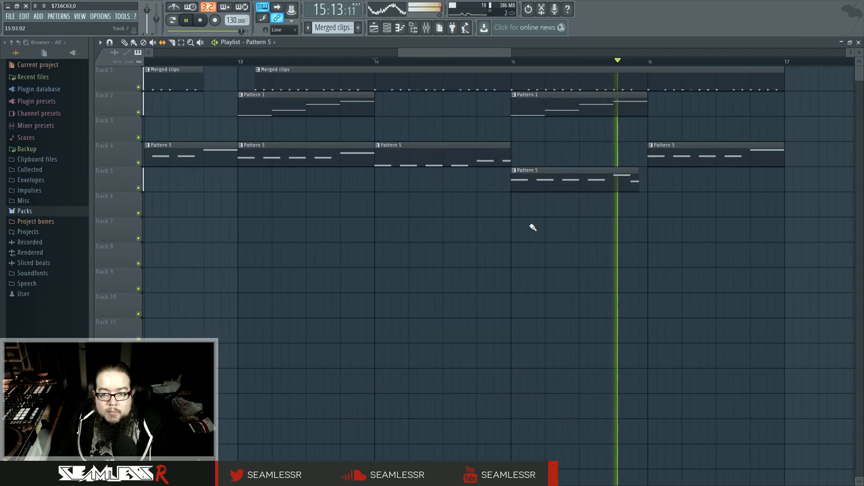
pyautogui.scroll(-5, 532, 227)
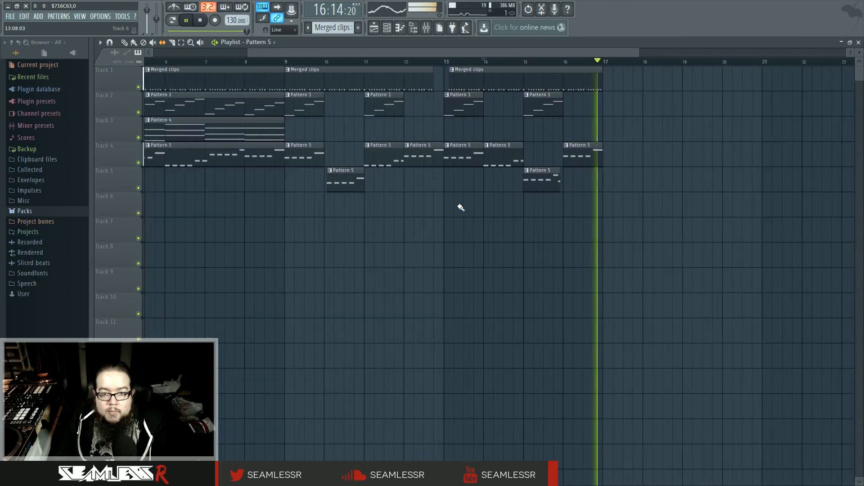
# Step: Play from bar 9 and duplicate all clips in bars 9 to 17 to start at bar 17
pyautogui.click(291, 72)
pyautogui.click(292, 62)
pyautogui.moveTo(464, 279); pyautogui.dragTo(524, 277)
pyautogui.scroll(-1, 524, 277)
pyautogui.scroll(-1, 524, 277)
pyautogui.scroll(-2, 276, 245)
pyautogui.moveTo(329, 68); pyautogui.dragTo(549, 209)
pyautogui.hotkey('ctrl', 'b')
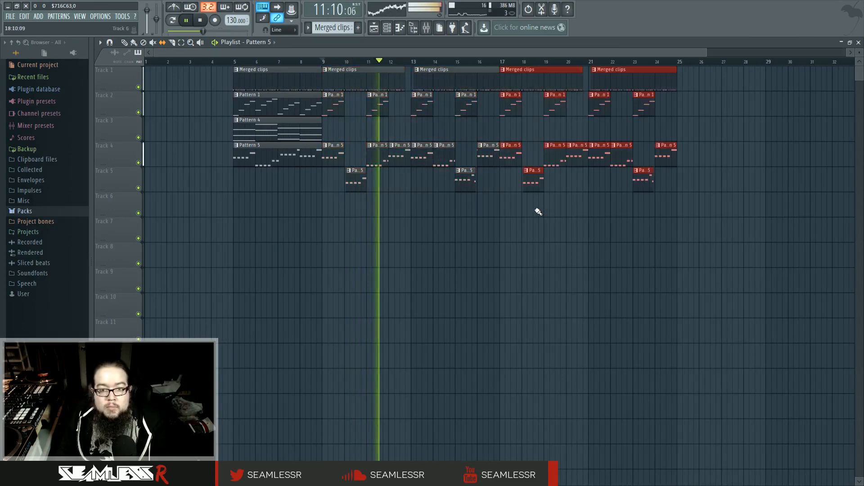
# Step: Move the opening section's clips from bar 5 to bar 25 and duplicate them to bar 29
pyautogui.moveTo(205, 77); pyautogui.dragTo(274, 156)
pyautogui.moveTo(252, 77); pyautogui.dragTo(697, 79)
pyautogui.hotkey('ctrl', 'b')
# Step: Select the sections at bars 25 and 29, duplicate them from bar 33 onward, and clear the selection
pyautogui.hscroll(5, 532, 208)
pyautogui.moveTo(669, 191); pyautogui.dragTo(461, 83)
pyautogui.hotkey('ctrl', 'b')
pyautogui.hscroll(-4, 450, 198)
pyautogui.keyDown('ctrl'); pyautogui.click(475, 247); pyautogui.keyUp('ctrl')
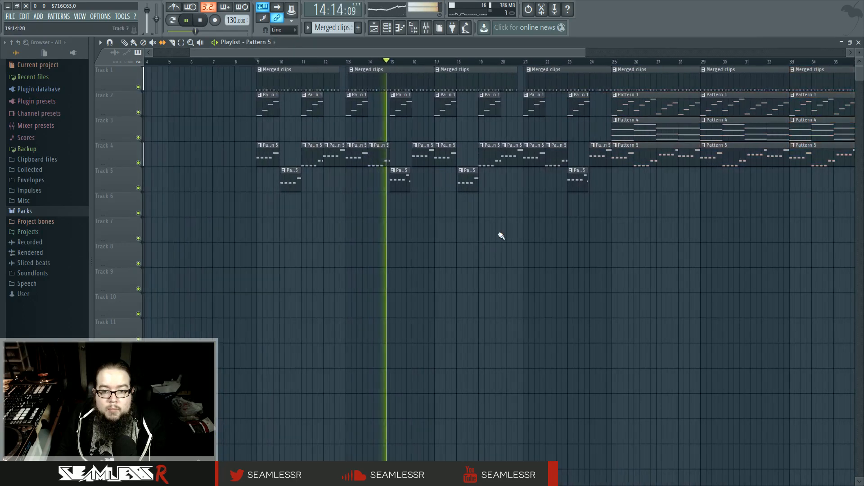
# Step: Make the Merged clips clip just after bar 13 unique
pyautogui.scroll(3, 495, 234)
pyautogui.scroll(2, 375, 231)
pyautogui.hscroll(-3, 581, 270)
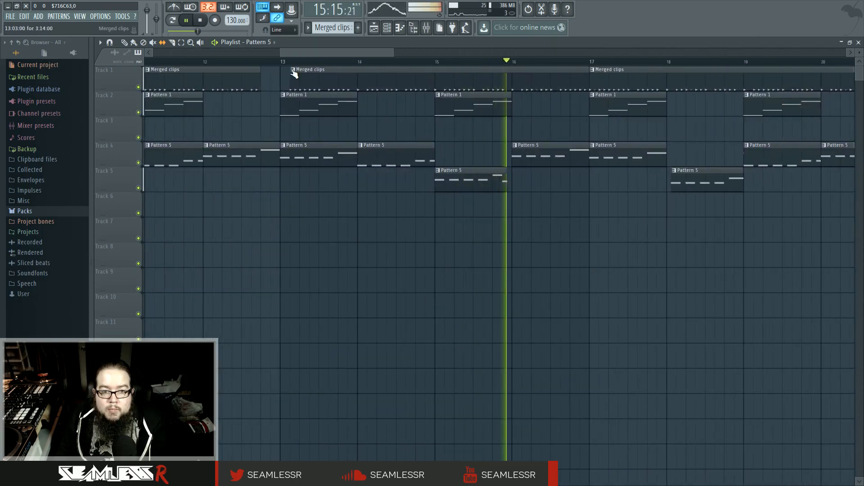
pyautogui.rightClick(290, 76)
pyautogui.press('Escape')
pyautogui.moveTo(290, 76)
pyautogui.mouseDown()
pyautogui.moveTo(281, 75)
pyautogui.moveTo(291, 75)
pyautogui.mouseUp()
pyautogui.click(284, 70)
pyautogui.click(300, 120)
# Step: Play from bar 13 and open the newly unique drum pattern in the channel rack
pyautogui.click(288, 62)
pyautogui.doubleClick(338, 73)
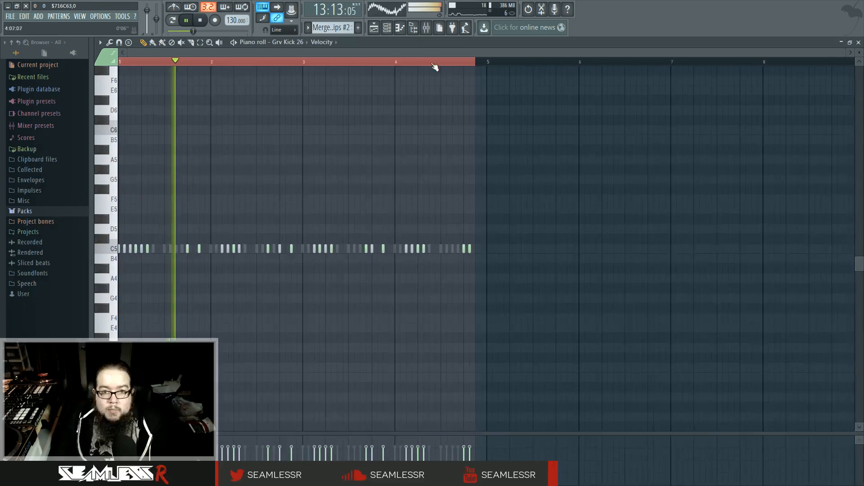
pyautogui.click(392, 29)
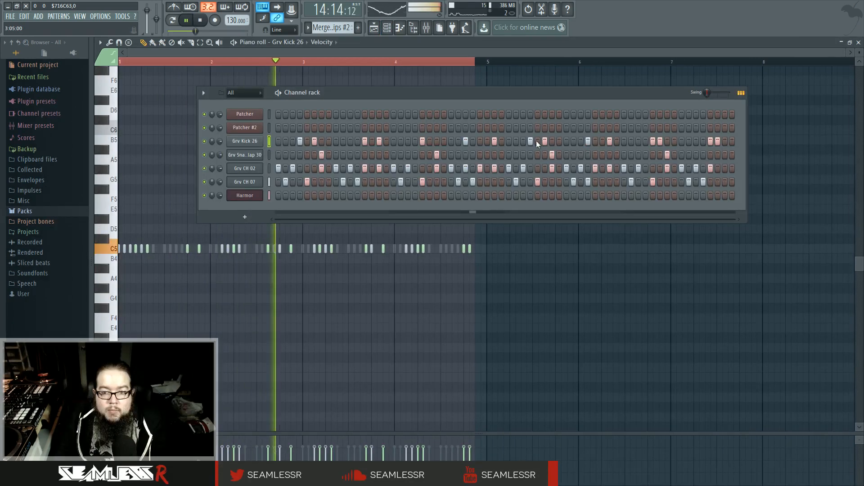
# Step: Add a Grv Kick 26 hit on the drum pattern's last step, replay the pattern's ending, and return to the playlist
pyautogui.click(732, 141)
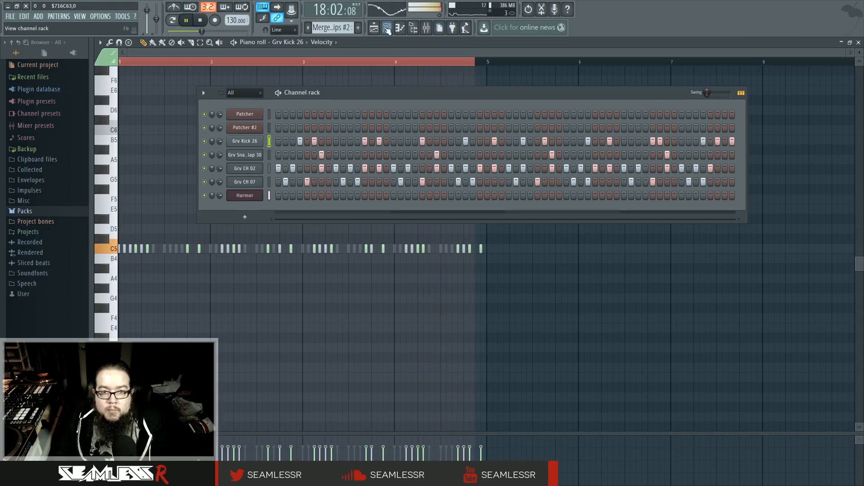
pyautogui.click(377, 63)
pyautogui.click(391, 29)
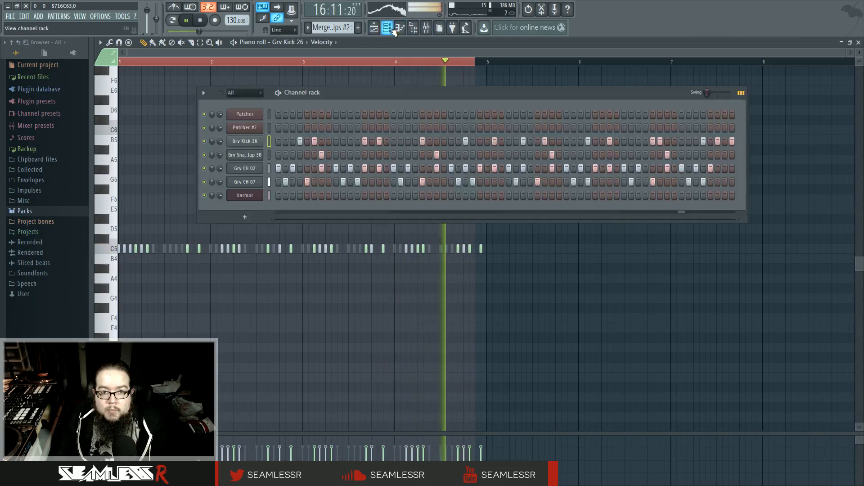
pyautogui.click(379, 28)
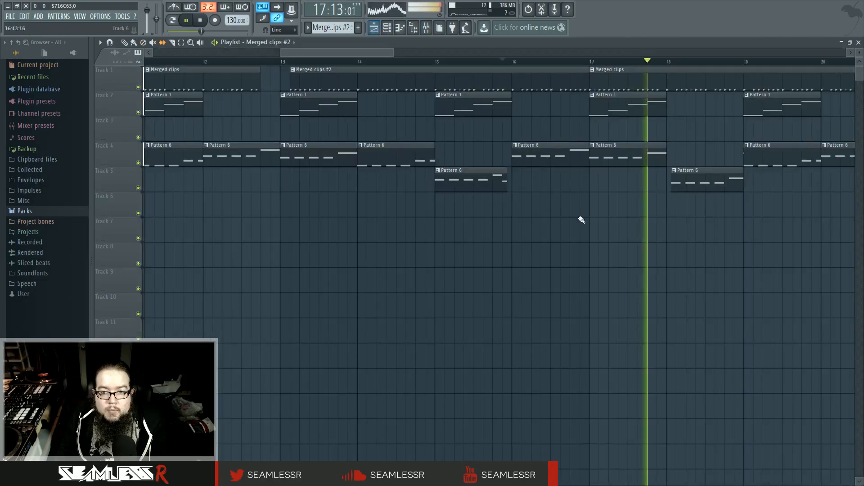
# Step: Slice the Track 4 Pattern 6 clip at the last beat of bar 20 and fill that beat with four short slices
pyautogui.scroll(-3, 510, 221)
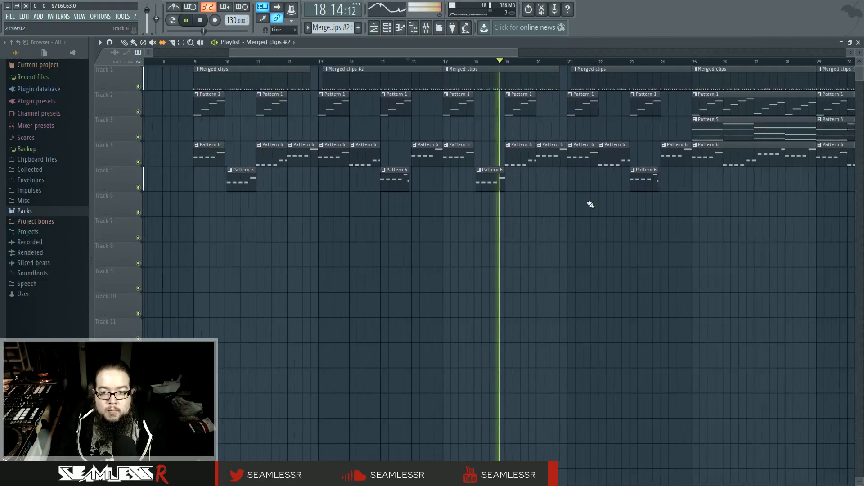
pyautogui.moveTo(573, 205); pyautogui.dragTo(498, 224)
pyautogui.scroll(5, 497, 222)
pyautogui.scroll(1, 532, 200)
pyautogui.scroll(3, 533, 199)
pyautogui.click(171, 44)
pyautogui.moveTo(497, 143); pyautogui.dragTo(500, 171)
pyautogui.press('p')
pyautogui.rightClick(513, 159)
pyautogui.click(502, 158)
pyautogui.click(510, 157)
pyautogui.moveTo(510, 157); pyautogui.dragTo(527, 156)
pyautogui.click(512, 156)
pyautogui.click(518, 155)
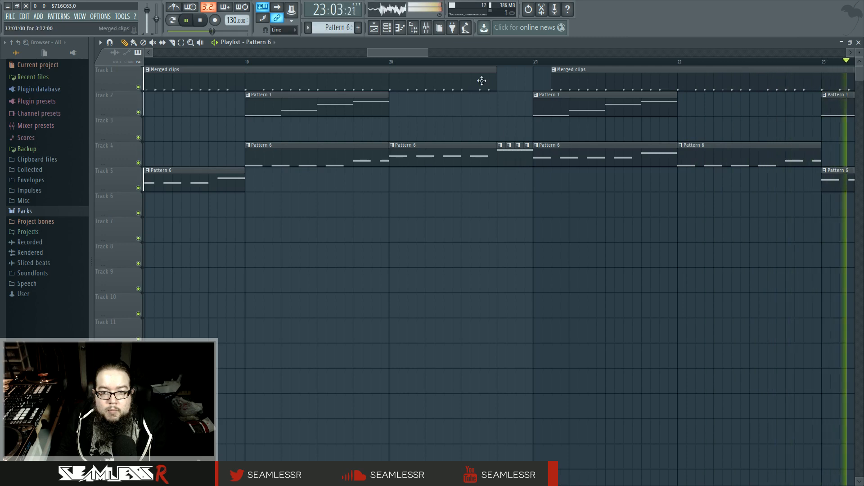
# Step: Set snapping to 1/2 step and turn the four slices before bar 21 into eight shorter, evenly spaced repeats
pyautogui.click(392, 62)
pyautogui.scroll(3, 524, 197)
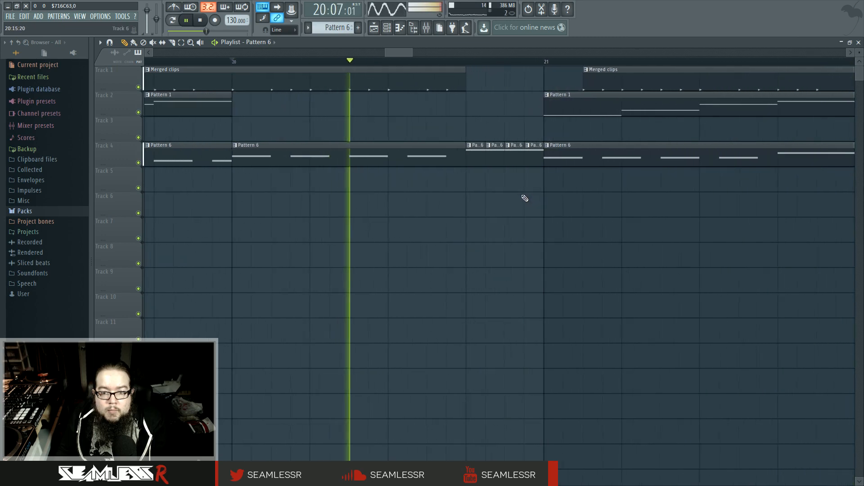
pyautogui.click(281, 31)
pyautogui.click(283, 95)
pyautogui.moveTo(473, 135); pyautogui.dragTo(541, 157)
pyautogui.click(527, 212)
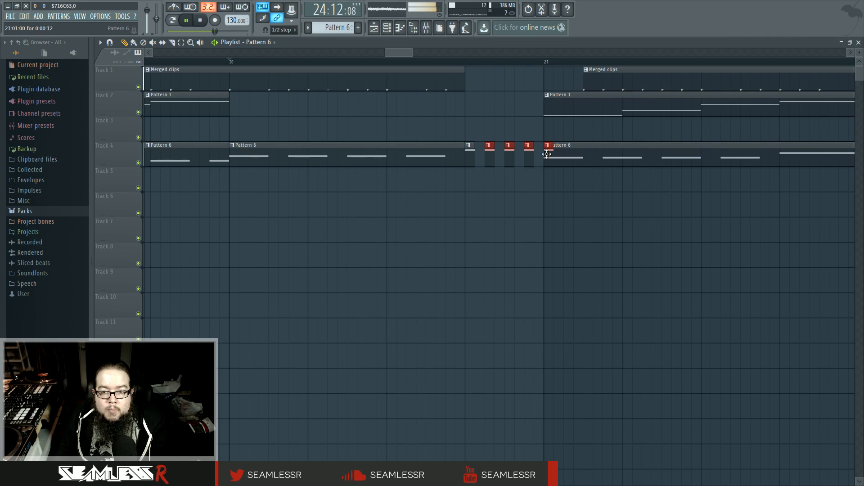
pyautogui.moveTo(469, 155)
pyautogui.mouseDown()
pyautogui.moveTo(536, 180)
pyautogui.moveTo(466, 159)
pyautogui.mouseUp()
pyautogui.click(516, 198)
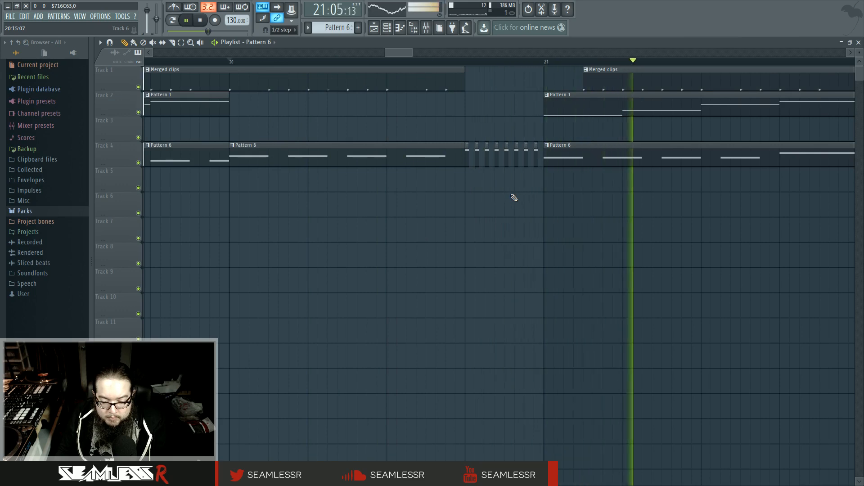
# Step: Listen through the arrangement into the section at bar 29, stop, and return the playhead to bar 9
pyautogui.scroll(-4, 514, 198)
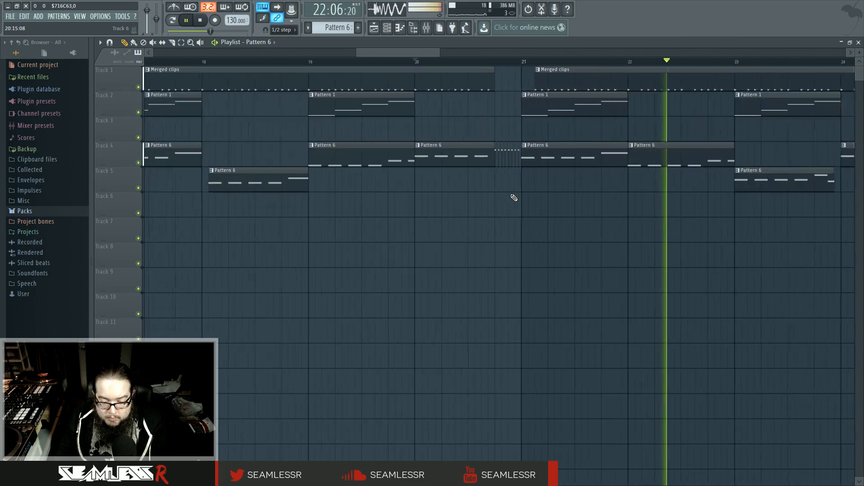
pyautogui.scroll(-8, 514, 198)
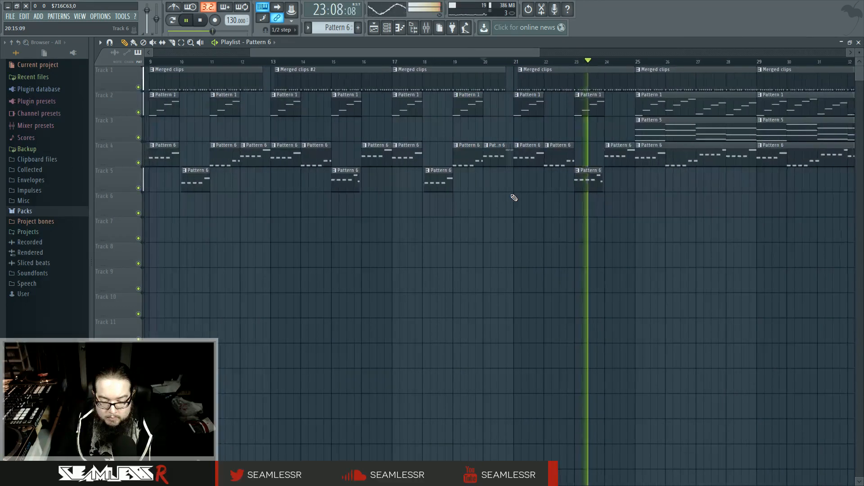
pyautogui.scroll(-2, 514, 198)
pyautogui.moveTo(571, 194); pyautogui.dragTo(461, 234)
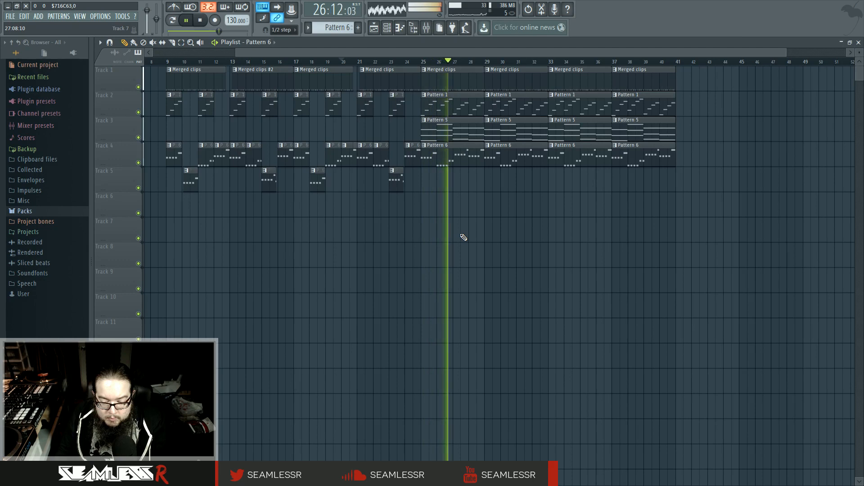
pyautogui.scroll(-1, 463, 237)
pyautogui.scroll(-1, 464, 237)
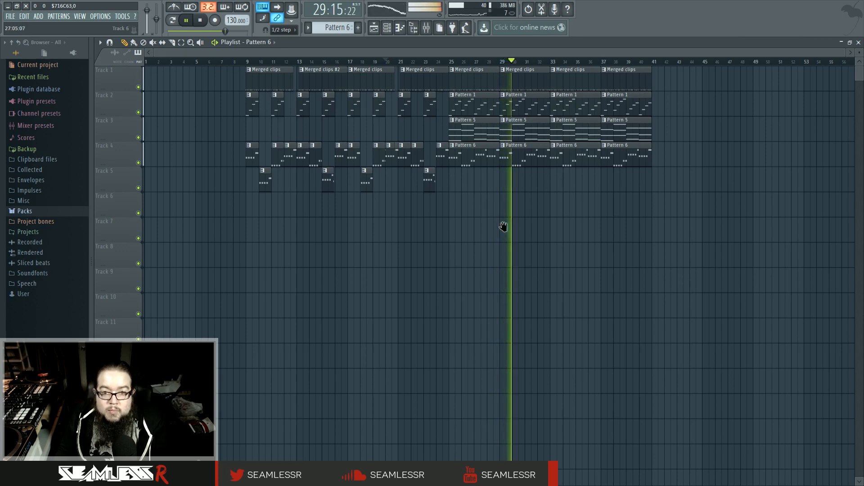
pyautogui.press('space')
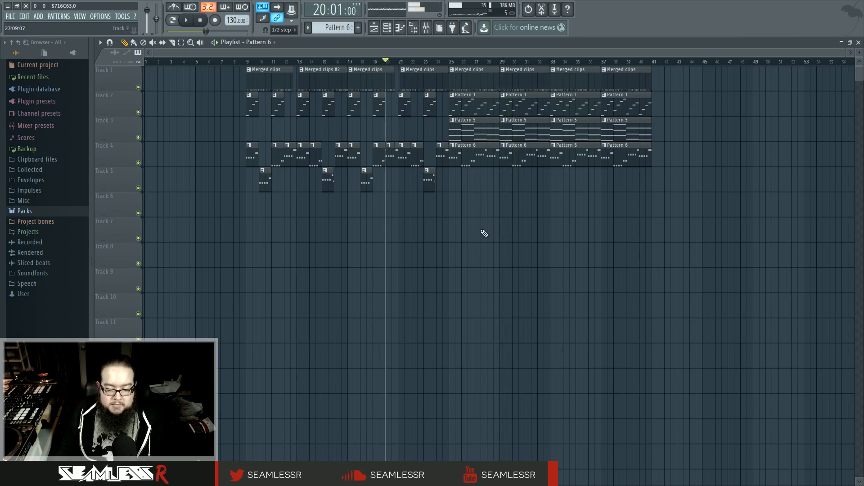
pyautogui.click(246, 63)
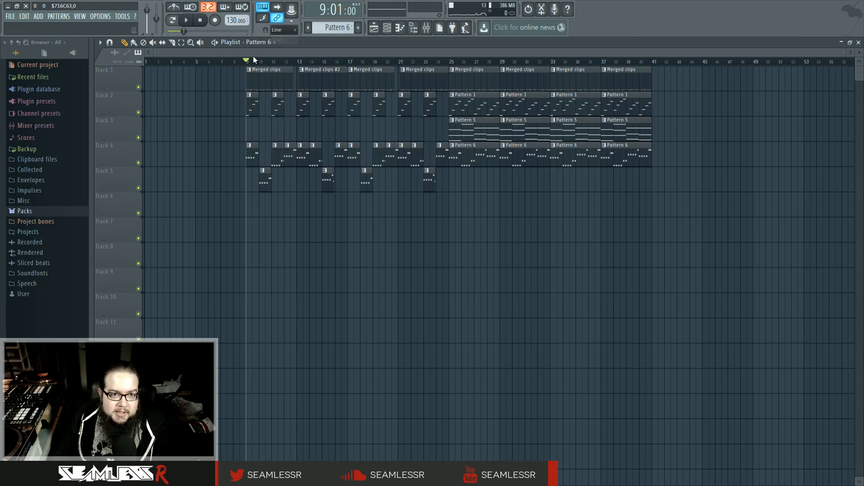
# Step: Open Harmor, loop Pattern 6 on its own, and keep Harmonic unison pitch as the displayed envelope target
pyautogui.click(387, 28)
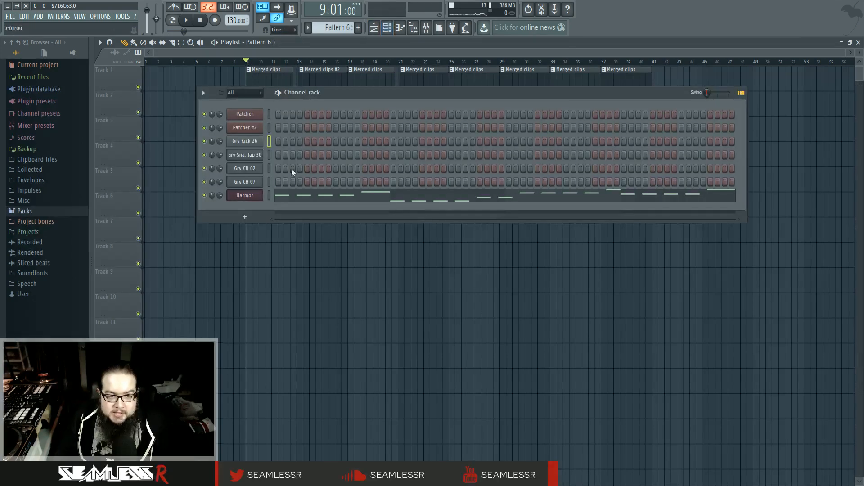
pyautogui.click(247, 193)
pyautogui.click(169, 22)
pyautogui.press('space')
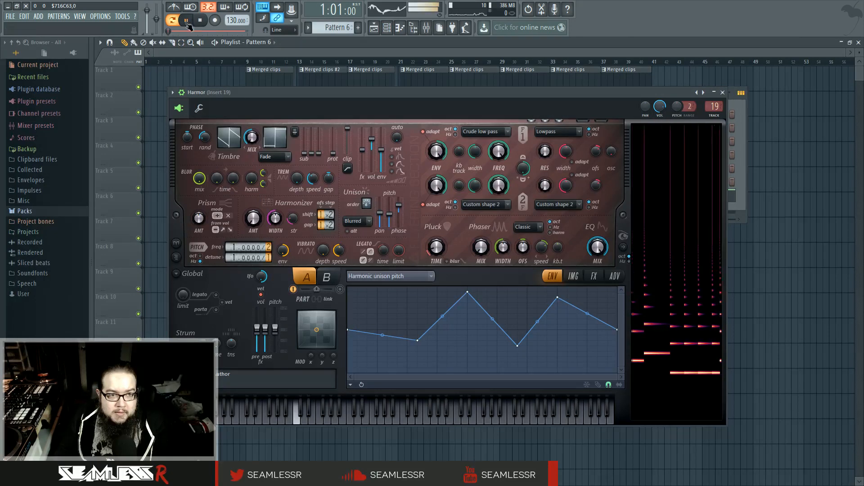
pyautogui.moveTo(244, 96); pyautogui.dragTo(262, 118)
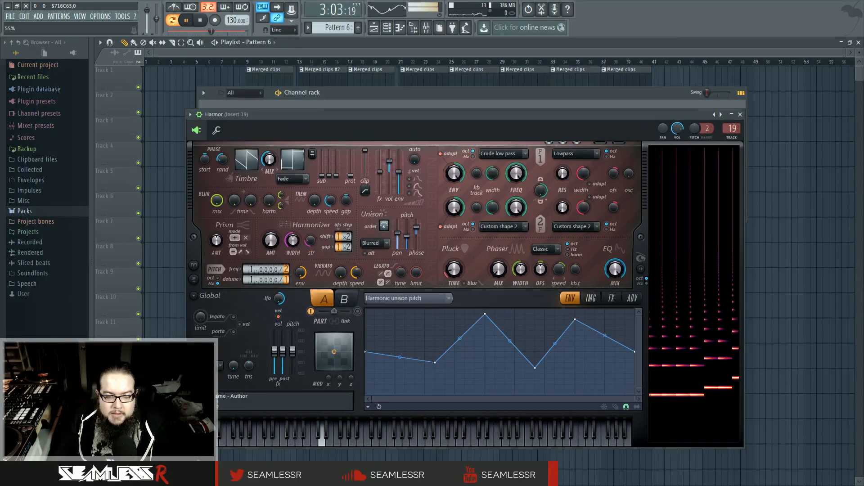
pyautogui.press('space')
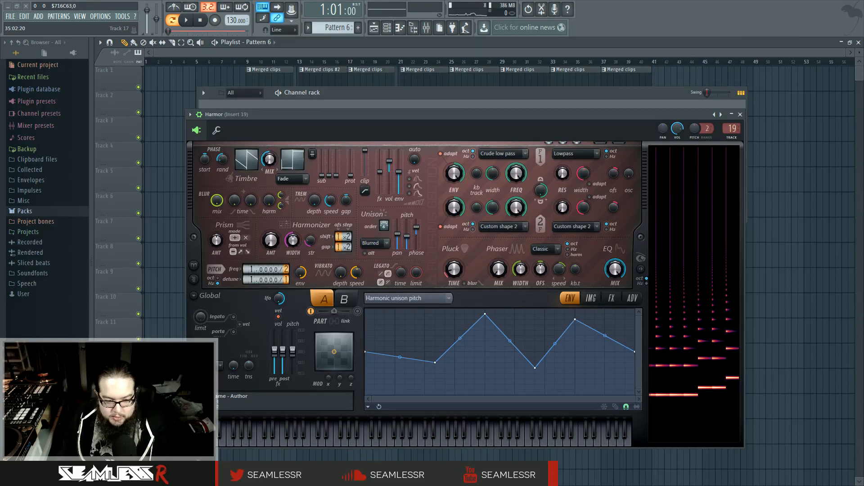
pyautogui.press('space')
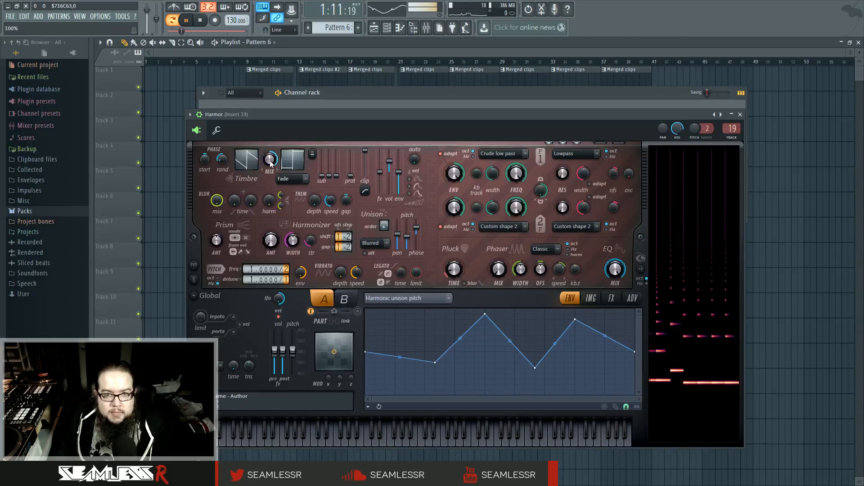
pyautogui.click(448, 304)
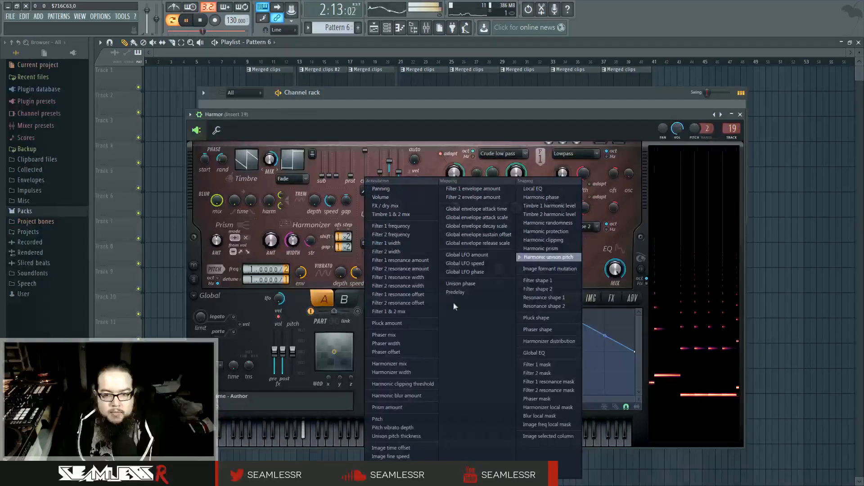
pyautogui.click(547, 257)
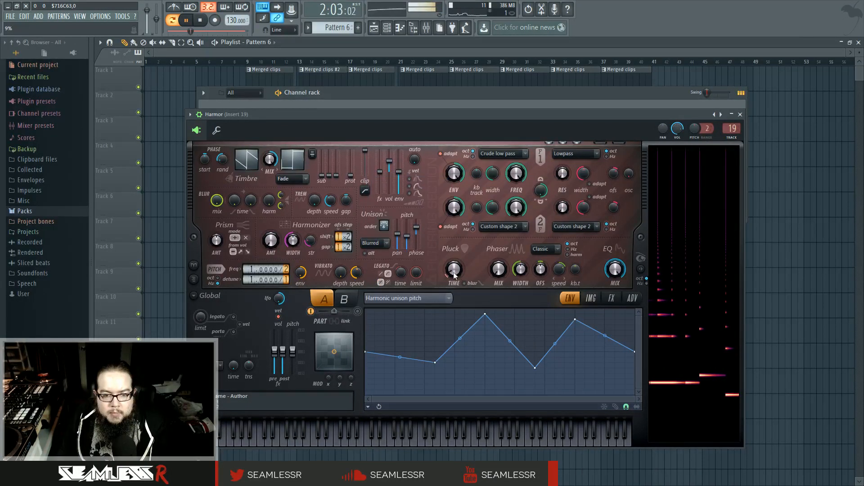
# Step: Set the distortion type in Harmor's effects to Log
pyautogui.click(614, 299)
pyautogui.click(435, 322)
pyautogui.click(433, 395)
pyautogui.click(435, 322)
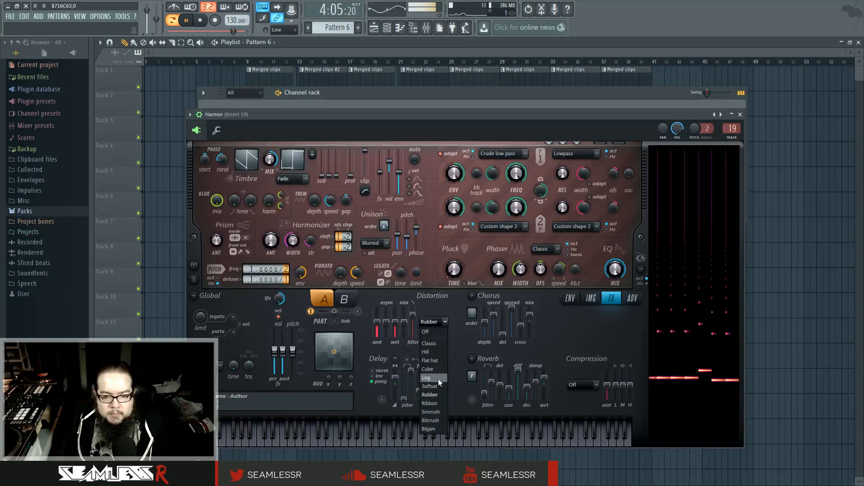
pyautogui.click(432, 378)
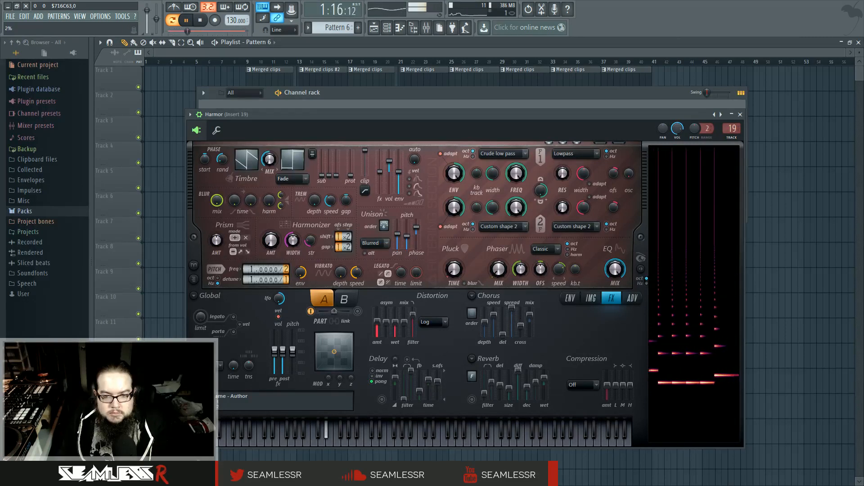
# Step: Try the phaser mix and set Harmor's compression to Burning
pyautogui.moveTo(498, 268); pyautogui.dragTo(499, 275)
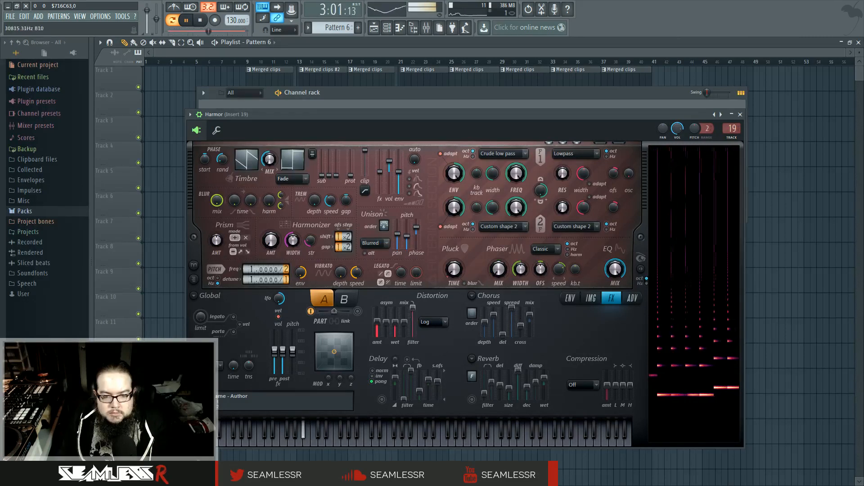
pyautogui.click(566, 382)
pyautogui.click(582, 430)
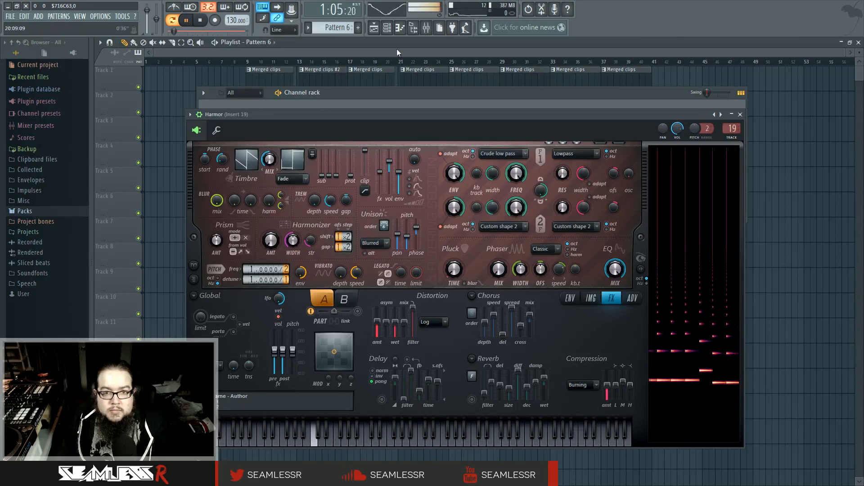
# Step: Check the mixer levels, switch back to song mode, and play the arrangement from bar 9
pyautogui.click(394, 29)
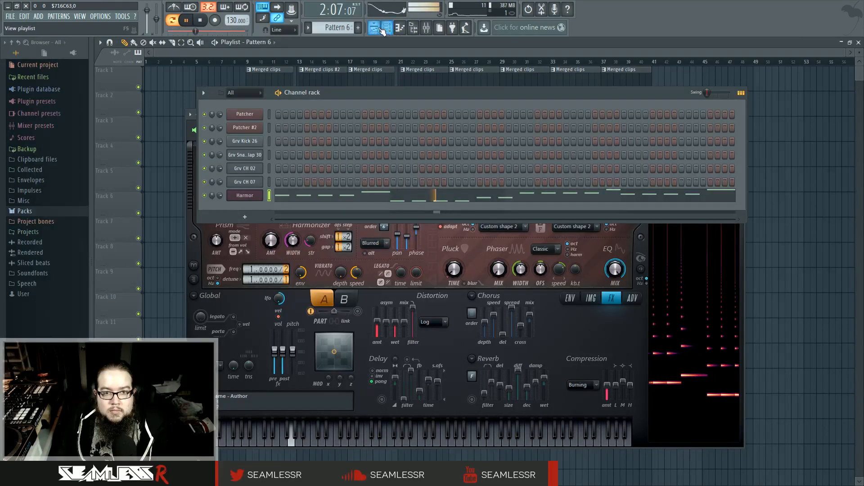
pyautogui.click(376, 30)
pyautogui.click(426, 28)
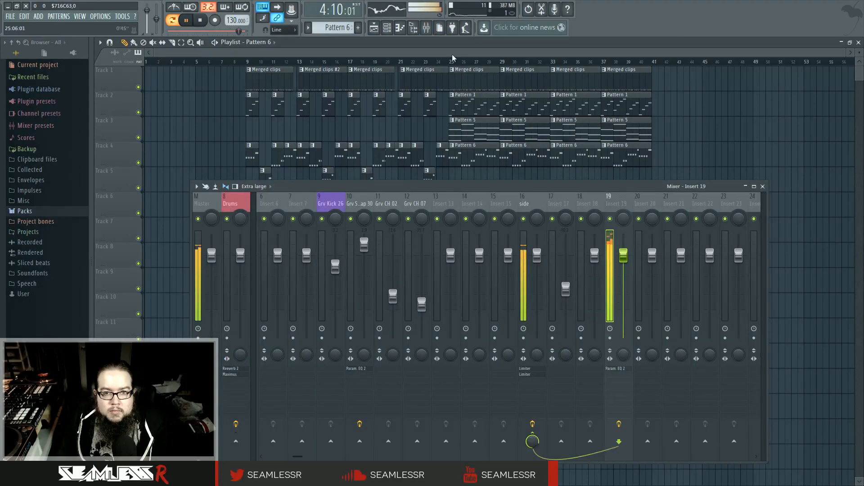
pyautogui.click(173, 21)
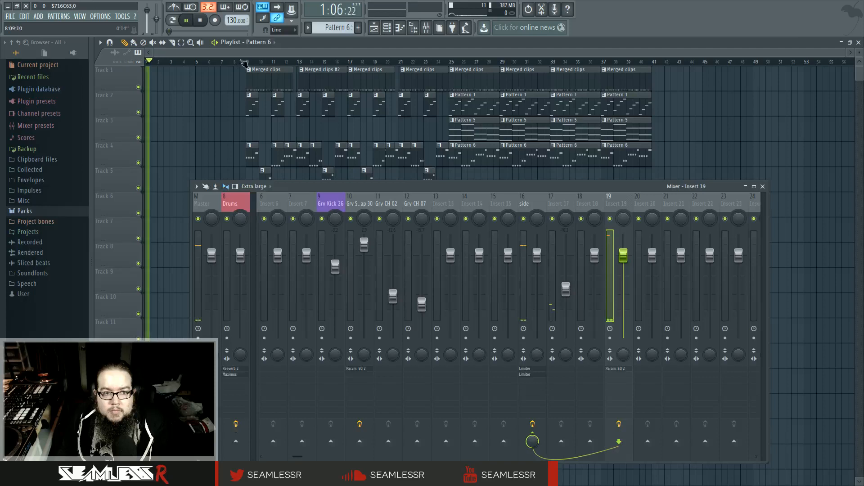
pyautogui.click(246, 62)
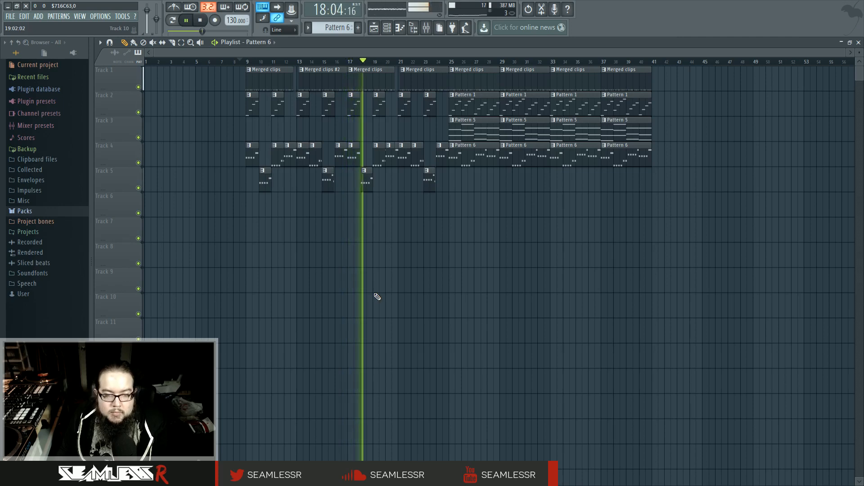
# Step: Reopen Harmor to examine its sound while the arrangement plays, and return to the playlist
pyautogui.click(387, 28)
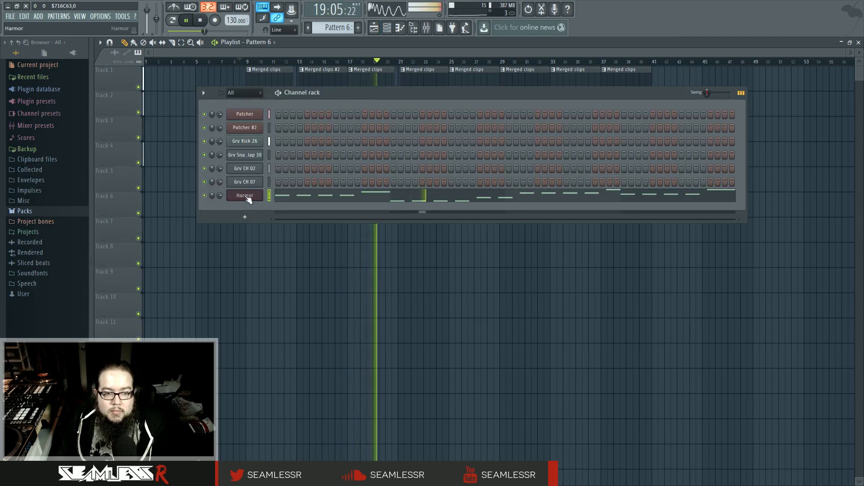
pyautogui.click(246, 197)
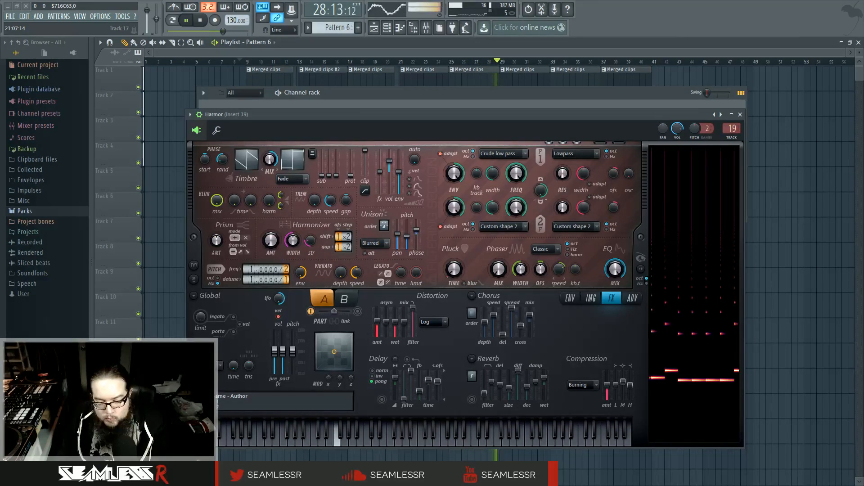
pyautogui.rightClick(796, 283)
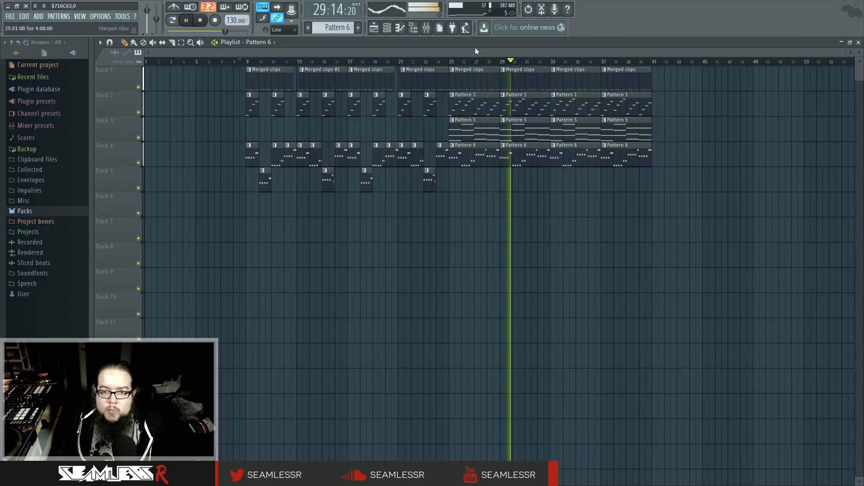
# Step: Stop playback and colour the side mixer track green
pyautogui.press('F9')
pyautogui.moveTo(499, 189); pyautogui.dragTo(524, 164)
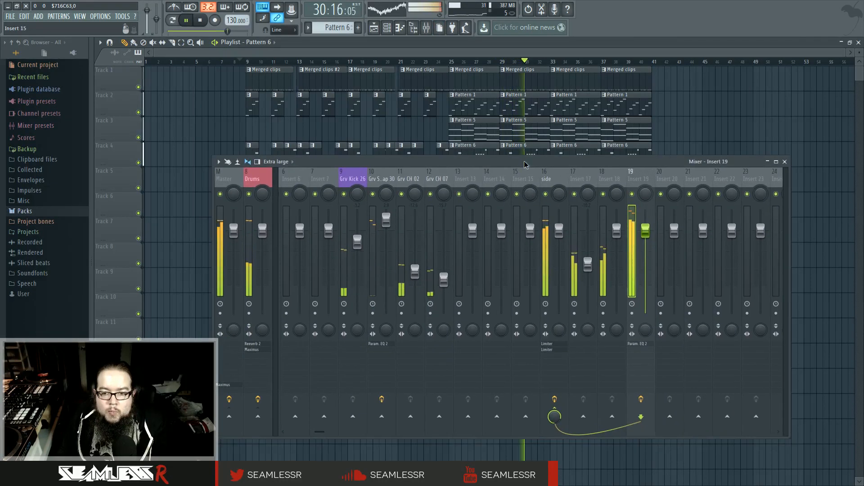
pyautogui.press('space')
pyautogui.click(559, 178)
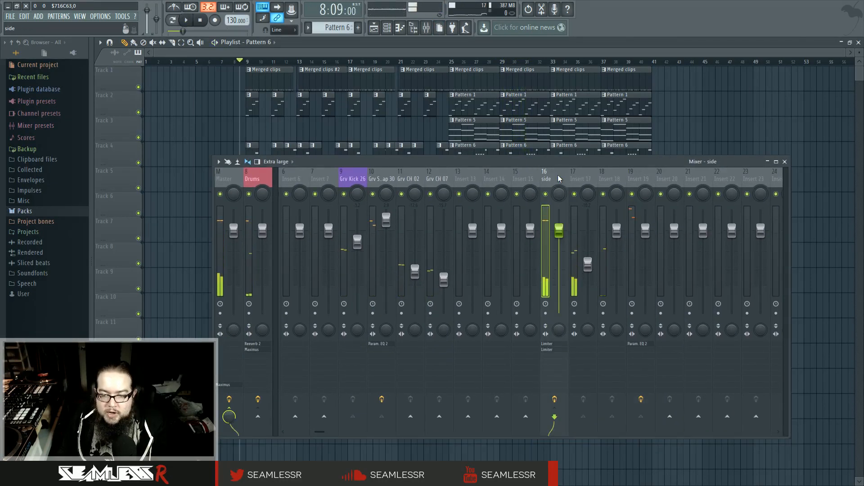
pyautogui.rightClick(558, 179)
pyautogui.click(578, 180)
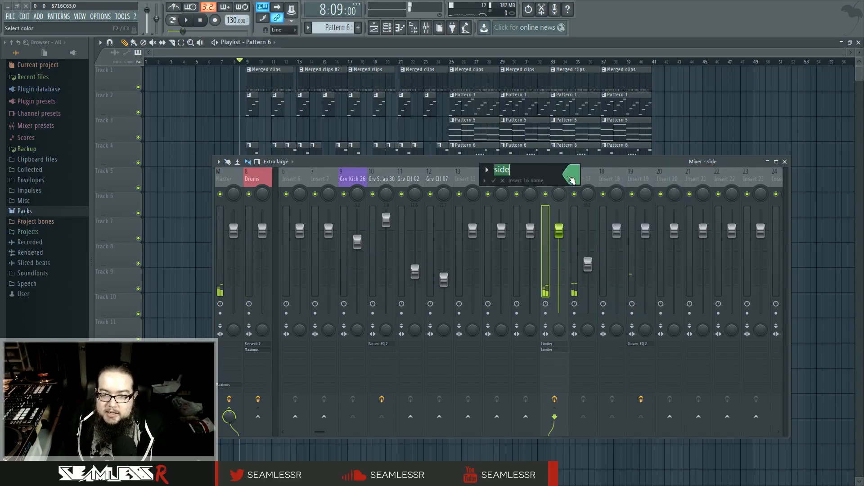
pyautogui.press('Return')
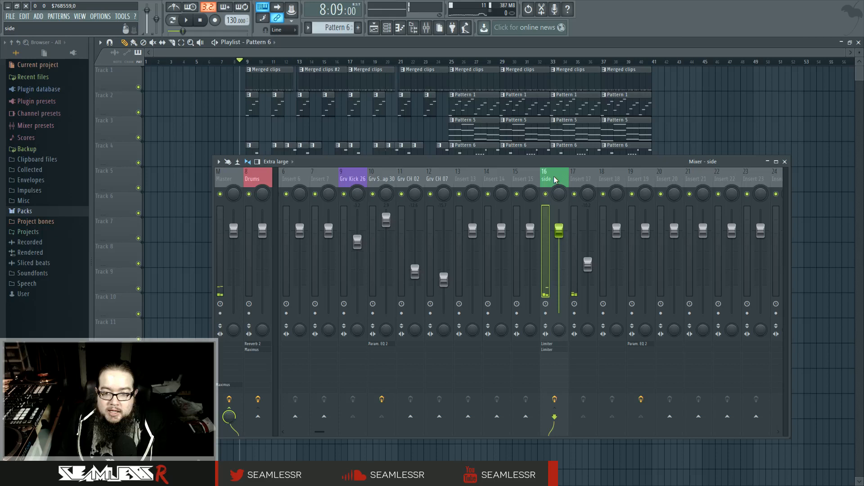
# Step: Dock the side mixer track to the left, beside the Drums track
pyautogui.moveTo(547, 176); pyautogui.dragTo(694, 180)
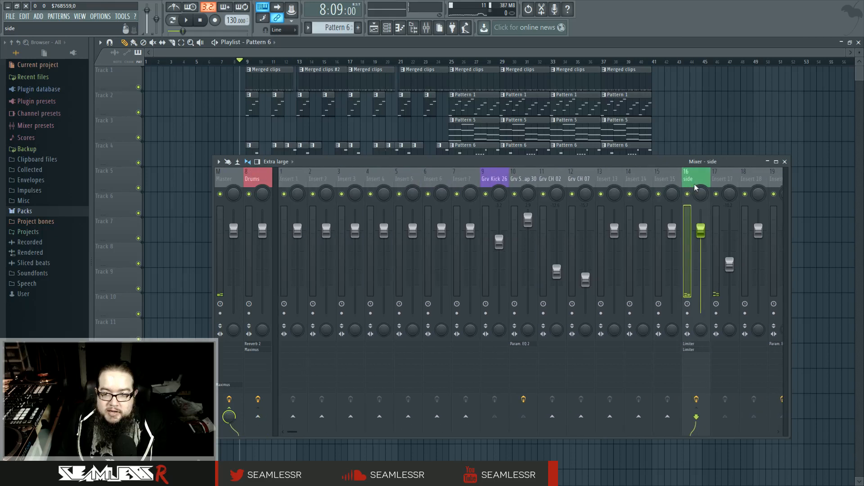
pyautogui.rightClick(695, 177)
pyautogui.moveTo(747, 307)
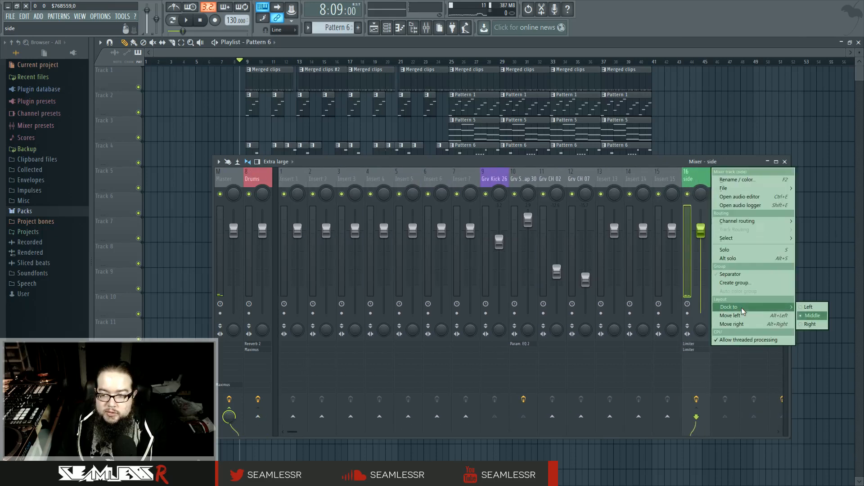
pyautogui.click(820, 309)
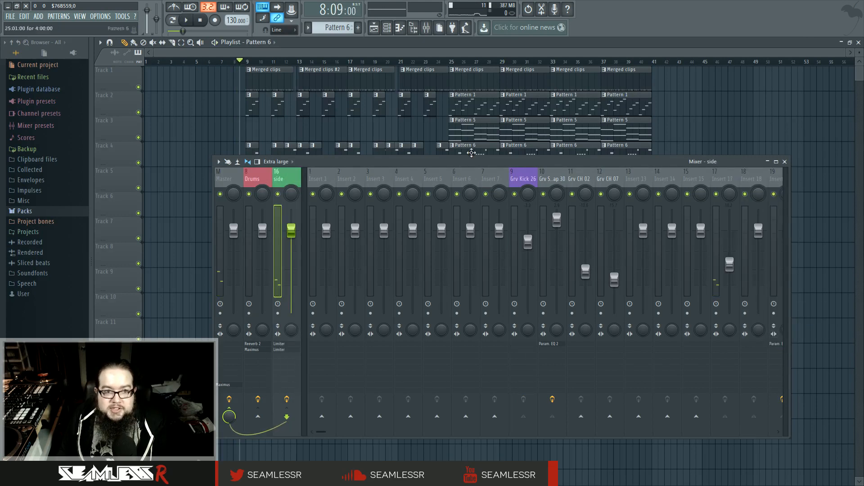
# Step: Examine both Fruity Limiters on the side track while playing the arrangement, then close them
pyautogui.press('space')
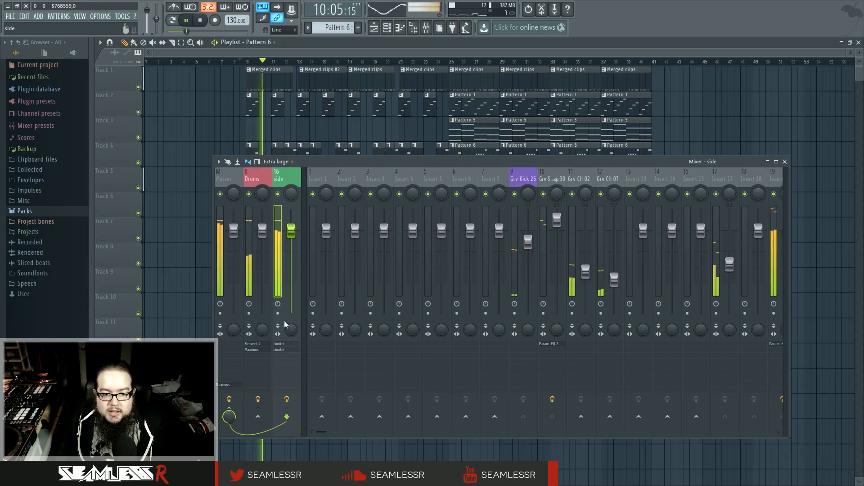
pyautogui.click(287, 346)
pyautogui.press('space')
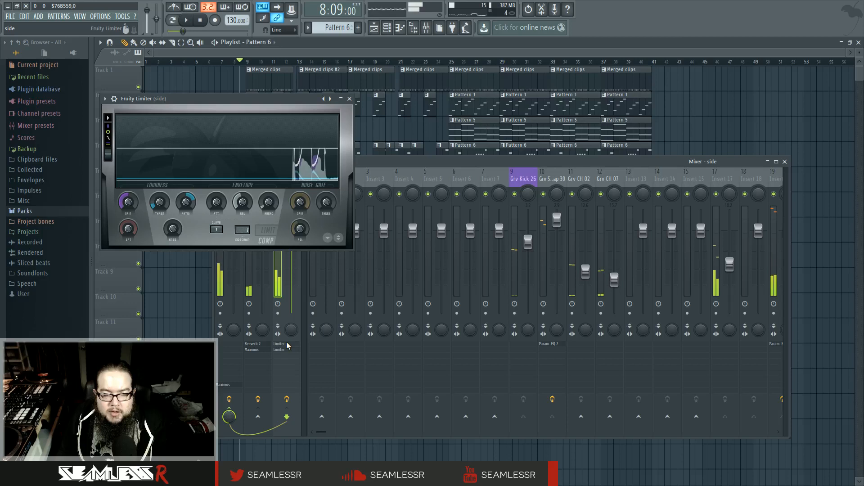
pyautogui.click(288, 349)
pyautogui.press('space')
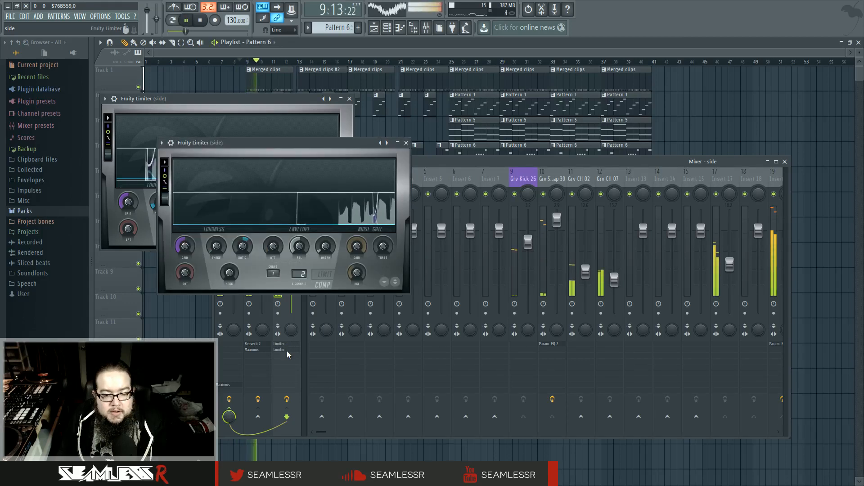
pyautogui.click(406, 142)
pyautogui.click(349, 99)
pyautogui.moveTo(376, 162)
pyautogui.mouseDown()
pyautogui.moveTo(373, 151)
pyautogui.moveTo(370, 163)
pyautogui.mouseUp()
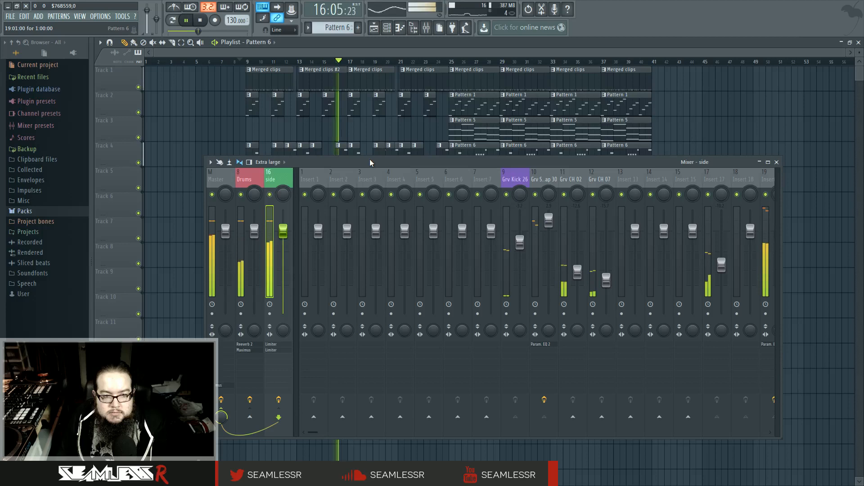
# Step: Move Maximus up to the first effect slot on the Master track and reposition the mixer window
pyautogui.click(225, 387)
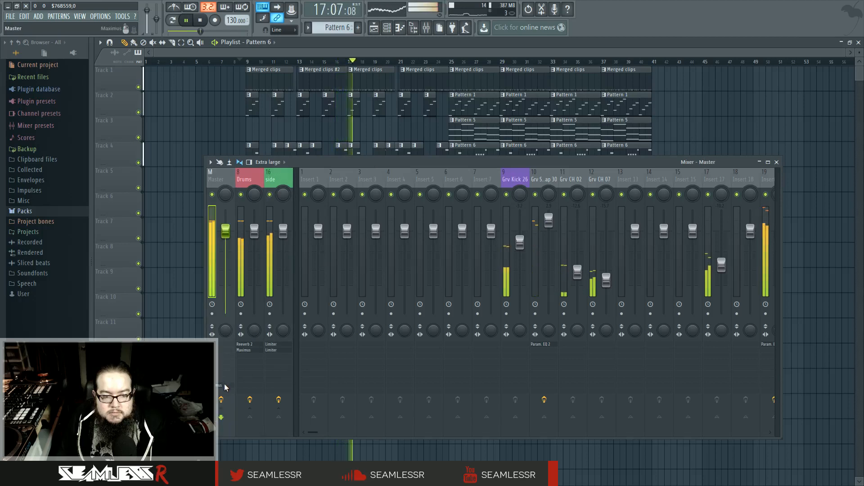
pyautogui.click(226, 388)
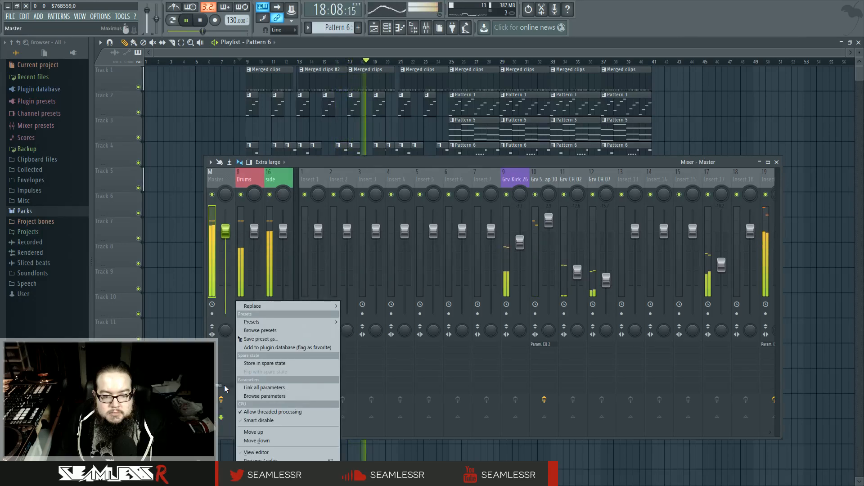
pyautogui.click(259, 432)
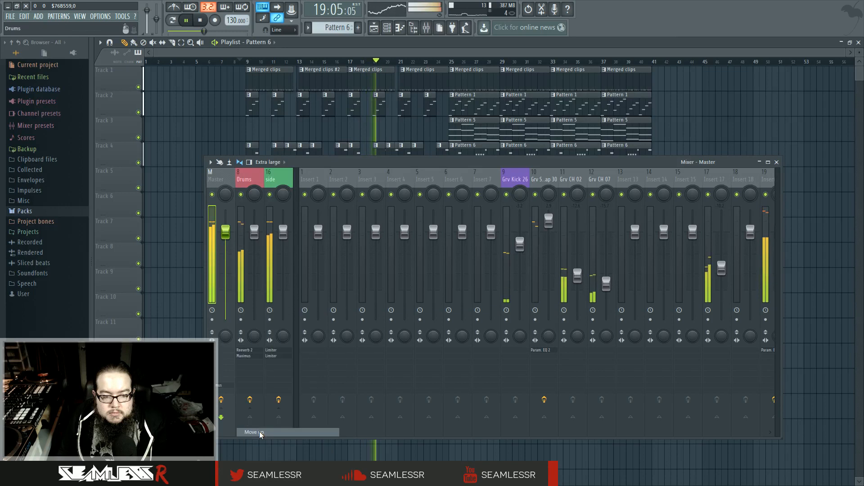
pyautogui.rightClick(230, 388)
pyautogui.click(259, 432)
pyautogui.rightClick(230, 388)
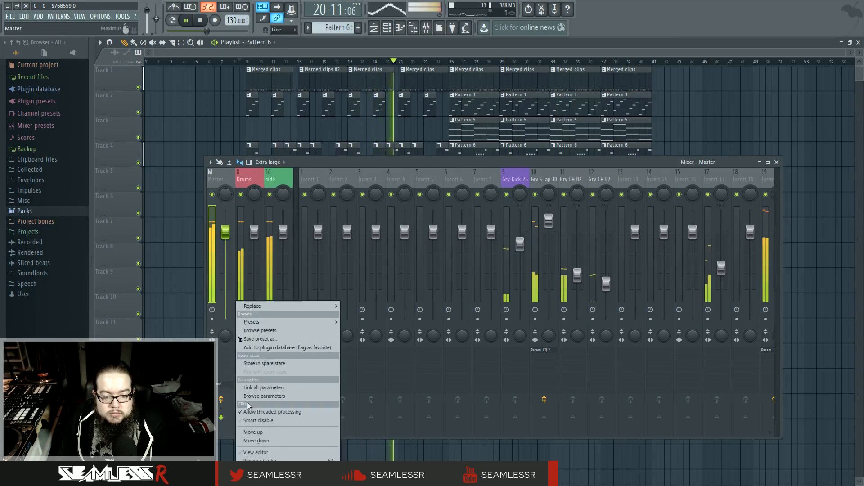
pyautogui.click(256, 433)
pyautogui.rightClick(230, 386)
pyautogui.click(255, 432)
pyautogui.rightClick(229, 386)
pyautogui.click(254, 432)
pyautogui.rightClick(230, 387)
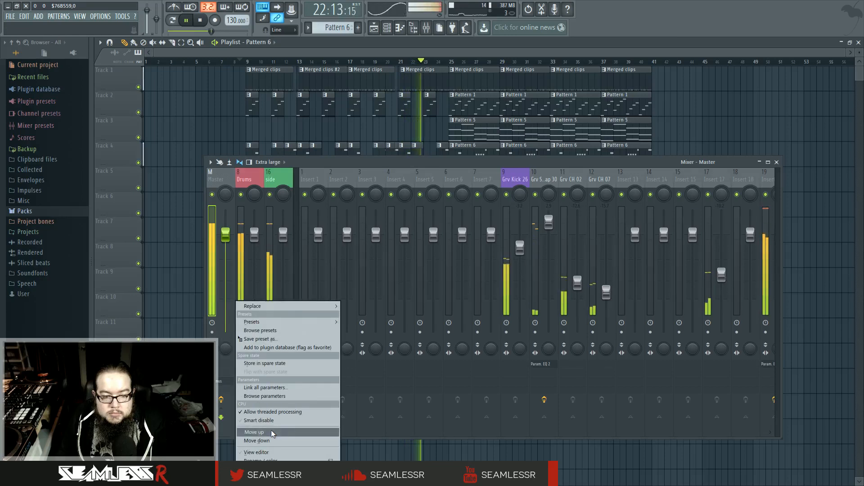
pyautogui.click(256, 432)
pyautogui.rightClick(234, 390)
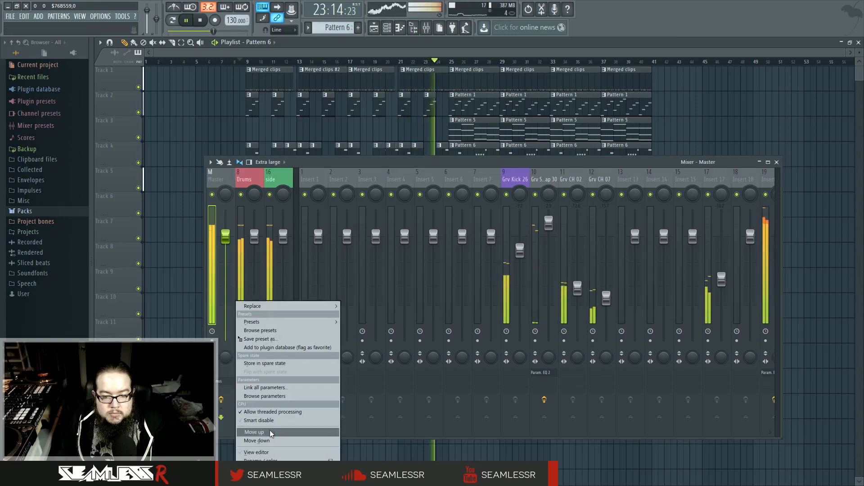
pyautogui.click(256, 433)
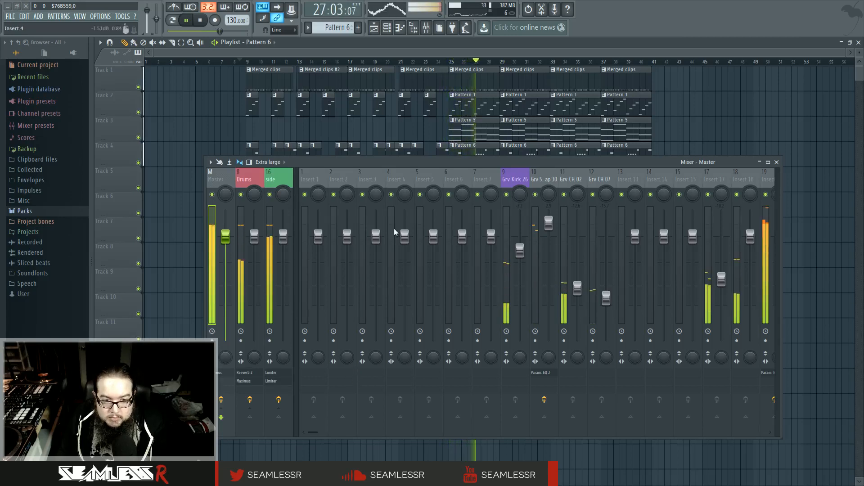
pyautogui.moveTo(354, 165); pyautogui.dragTo(424, 154)
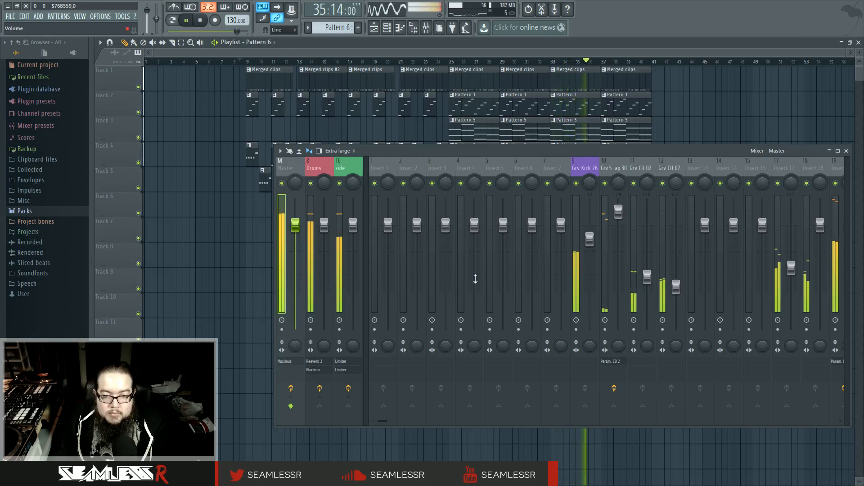
# Step: Clone the Patcher channel in the channel rack
pyautogui.click(388, 28)
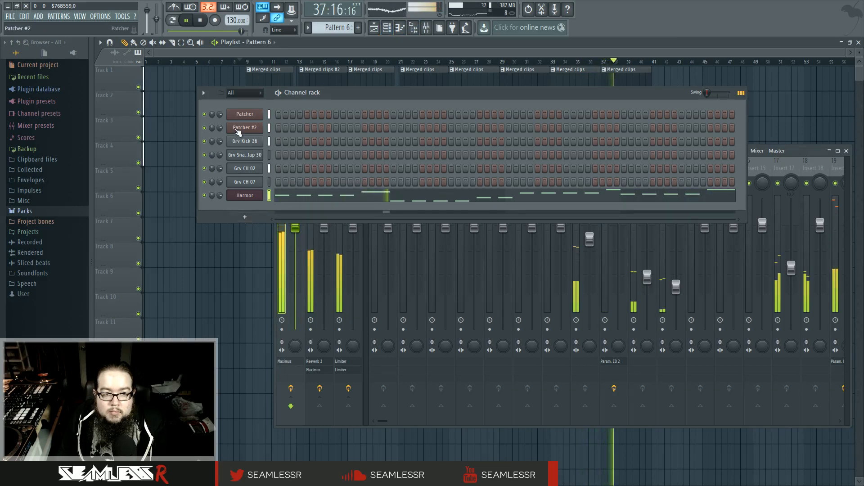
pyautogui.rightClick(262, 114)
pyautogui.click(284, 167)
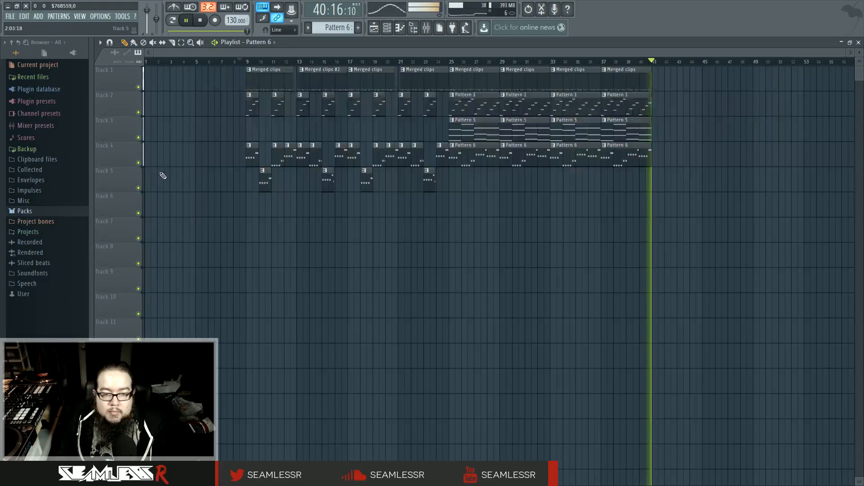
# Step: Copy all Patcher #2 notes from Pattern 5 into Patcher #3 in the new Pattern 7 and play them
pyautogui.click(185, 31)
pyautogui.press('F7')
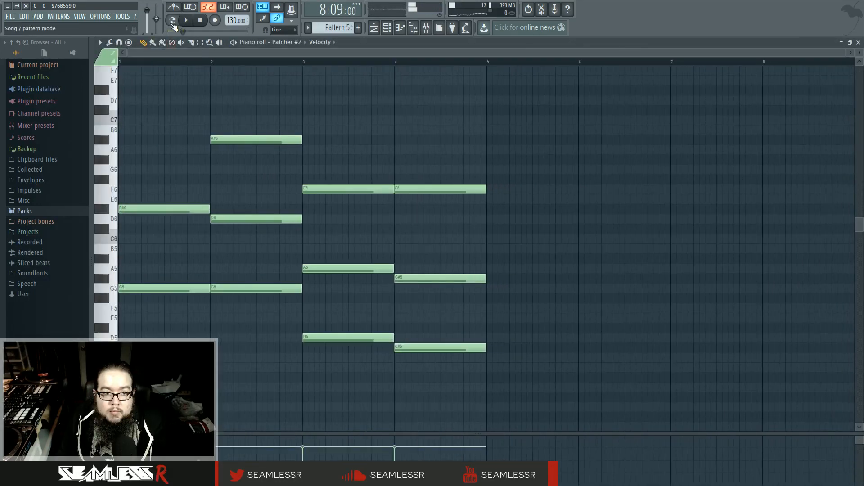
pyautogui.moveTo(157, 97)
pyautogui.mouseDown()
pyautogui.moveTo(195, 158)
pyautogui.moveTo(492, 382)
pyautogui.mouseUp()
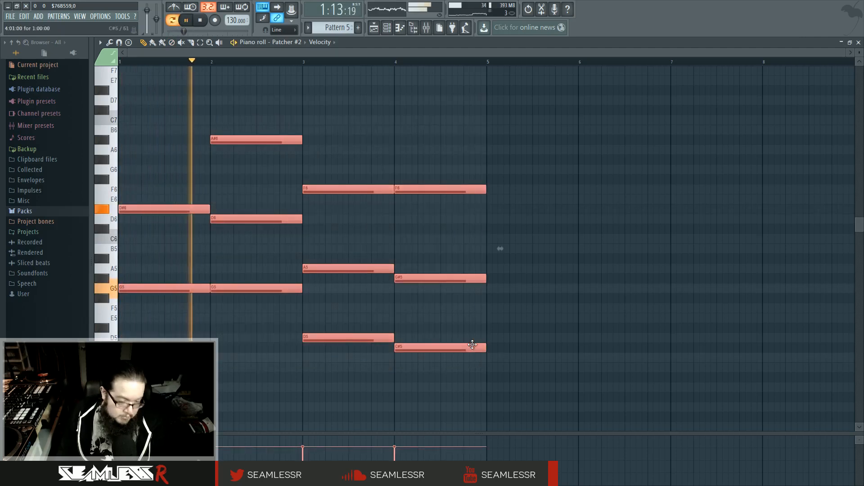
pyautogui.click(411, 29)
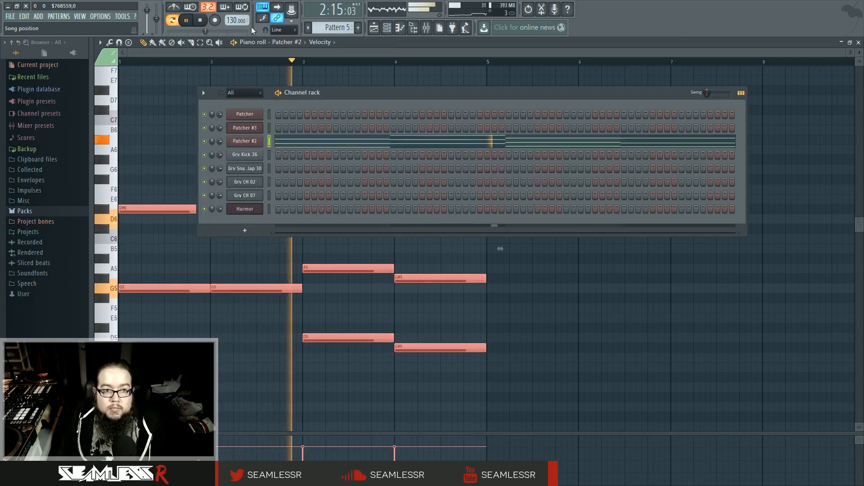
pyautogui.press('space')
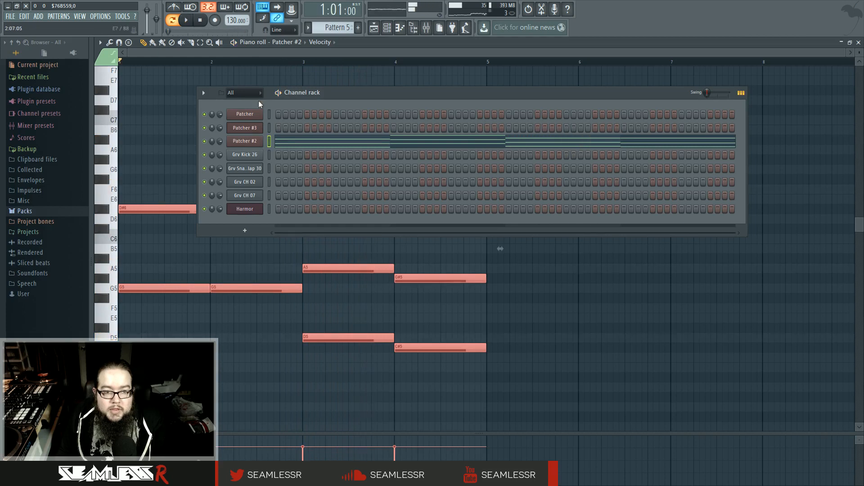
pyautogui.moveTo(347, 28); pyautogui.dragTo(348, 18)
pyautogui.rightClick(263, 128)
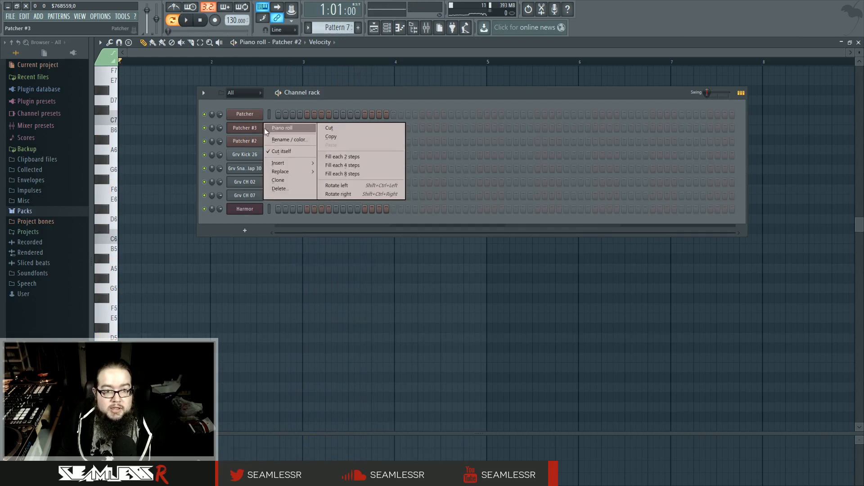
pyautogui.click(272, 130)
pyautogui.scroll(-4, 243, 175)
pyautogui.press('space')
# Step: Open Patcher #3 and examine its surface, plugin map and channel settings while the pattern plays
pyautogui.click(388, 29)
pyautogui.click(253, 131)
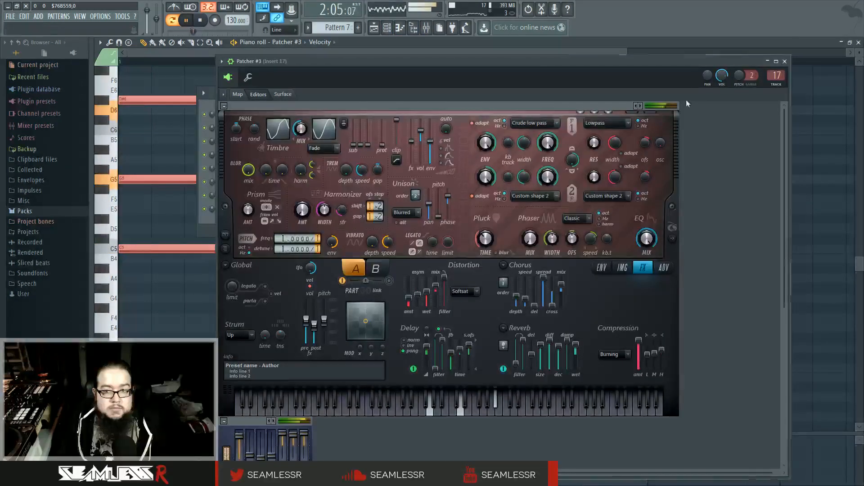
pyautogui.click(284, 94)
pyautogui.click(238, 94)
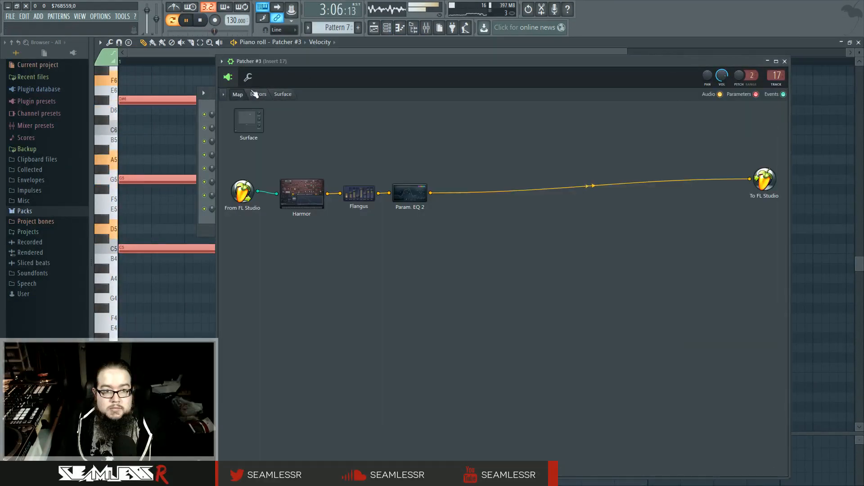
pyautogui.click(248, 77)
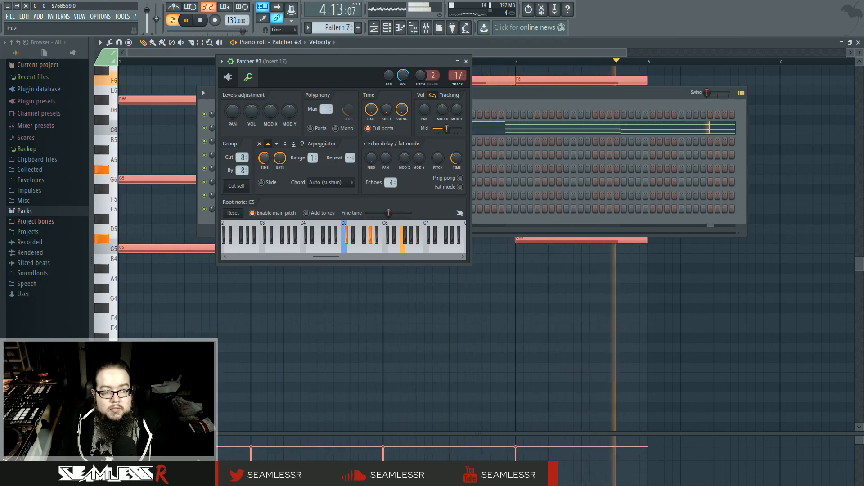
# Step: Deselect the notes and delay bar 1's G5 note by two steps, keeping its end at bar 2
pyautogui.keyDown('ctrl'); pyautogui.click(206, 328); pyautogui.keyUp('ctrl')
pyautogui.scroll(3, 216, 333)
pyautogui.press('space')
pyautogui.press('space')
pyautogui.moveTo(266, 280)
pyautogui.mouseDown()
pyautogui.moveTo(242, 281)
pyautogui.moveTo(251, 281)
pyautogui.mouseUp()
pyautogui.press('space')
# Step: Shorten bar 1's D#6 note to about five steps and add a matching D#6 near step 10
pyautogui.moveTo(227, 199); pyautogui.dragTo(154, 203)
pyautogui.press('space')
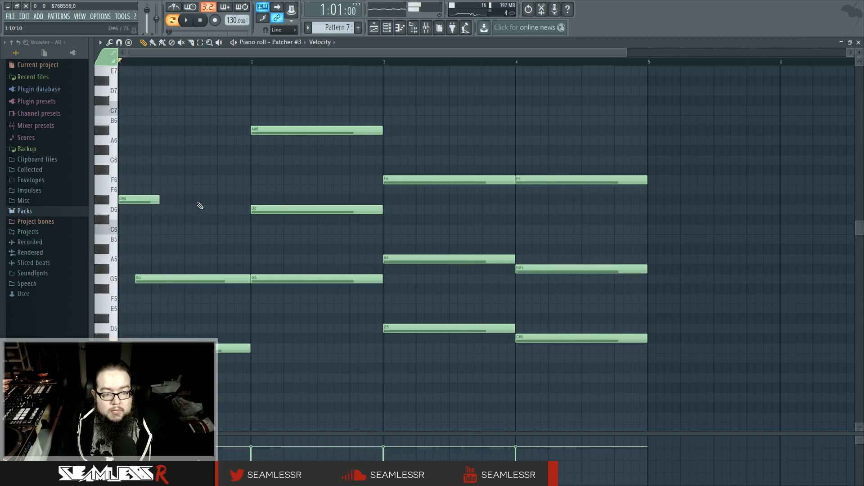
pyautogui.click(193, 199)
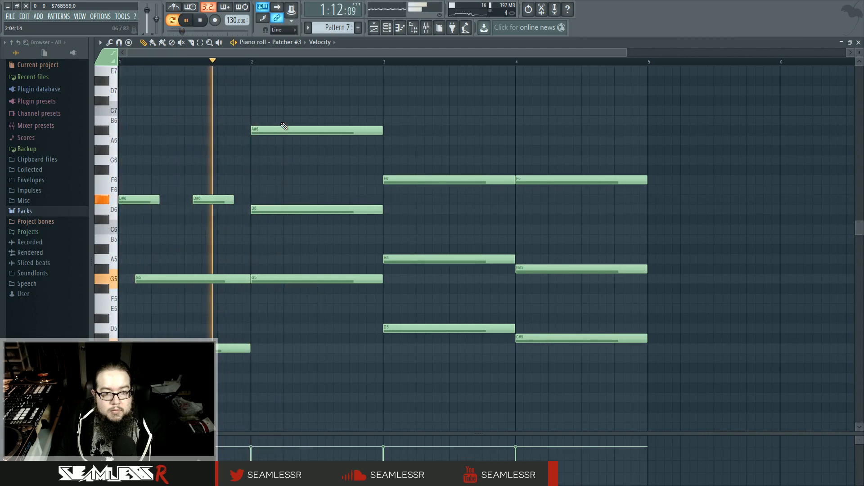
# Step: Shorten bar 2's A#6 note to four steps and repeat it, and cut the F6 notes in bars 3 and 4 to eight steps
pyautogui.moveTo(380, 129); pyautogui.dragTo(283, 129)
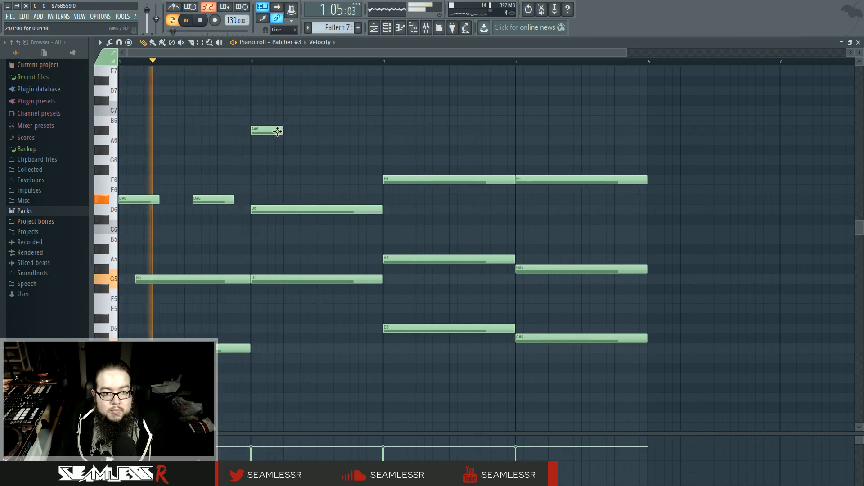
pyautogui.click(302, 130)
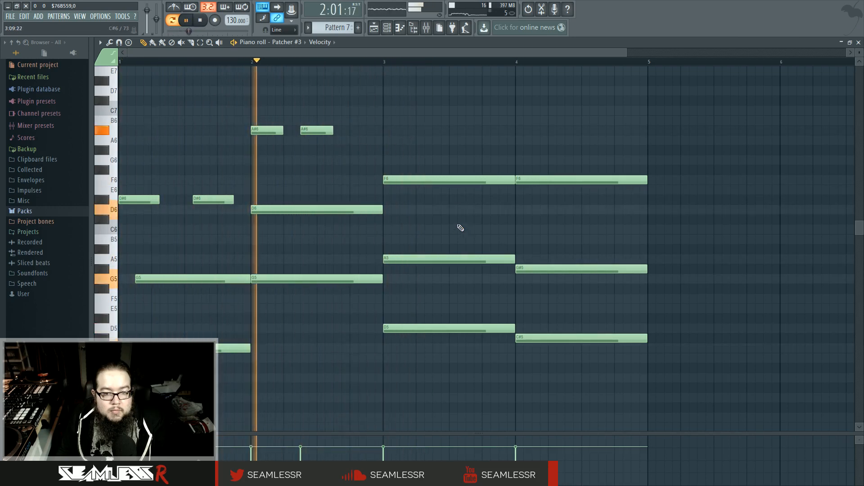
pyautogui.moveTo(514, 179); pyautogui.dragTo(448, 179)
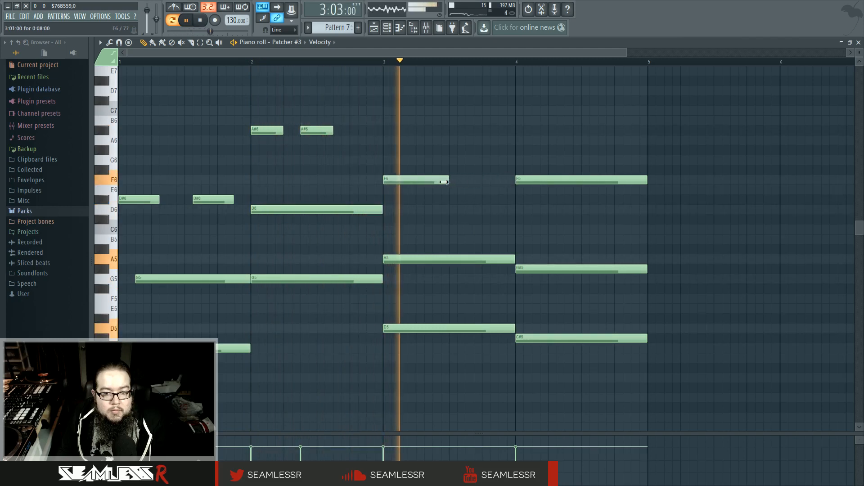
pyautogui.moveTo(646, 180); pyautogui.dragTo(579, 183)
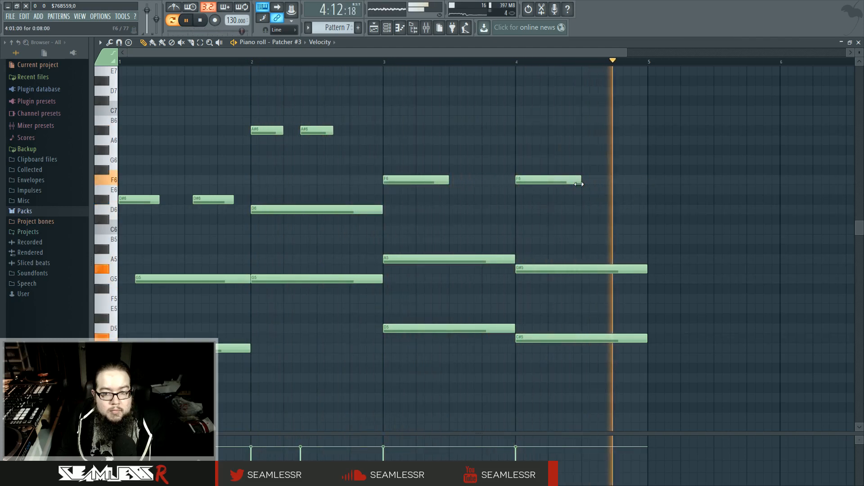
# Step: Open Harmor inside Patcher #3, load its Default preset, and set the pluck time to about 88% while the pattern plays
pyautogui.click(388, 28)
pyautogui.click(245, 128)
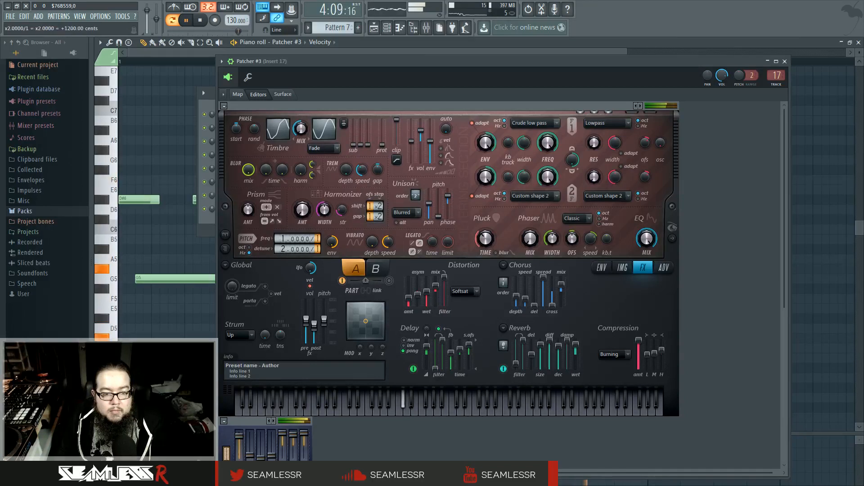
pyautogui.moveTo(279, 250); pyautogui.dragTo(279, 255)
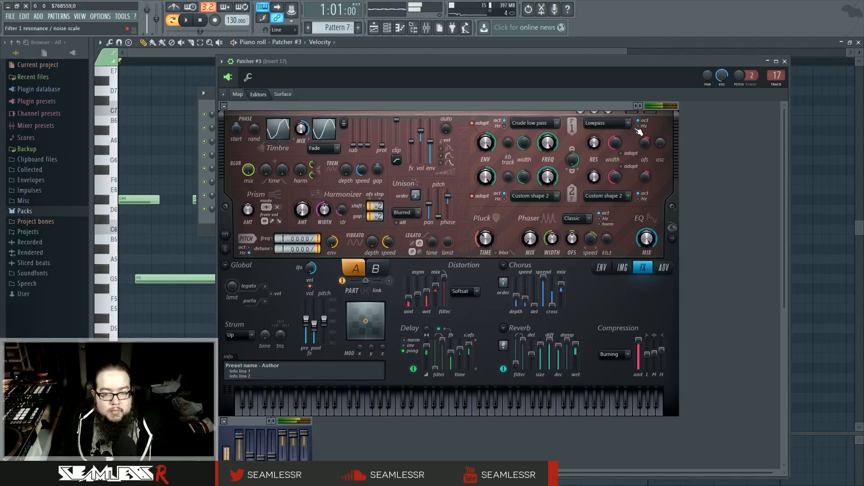
pyautogui.rightClick(636, 107)
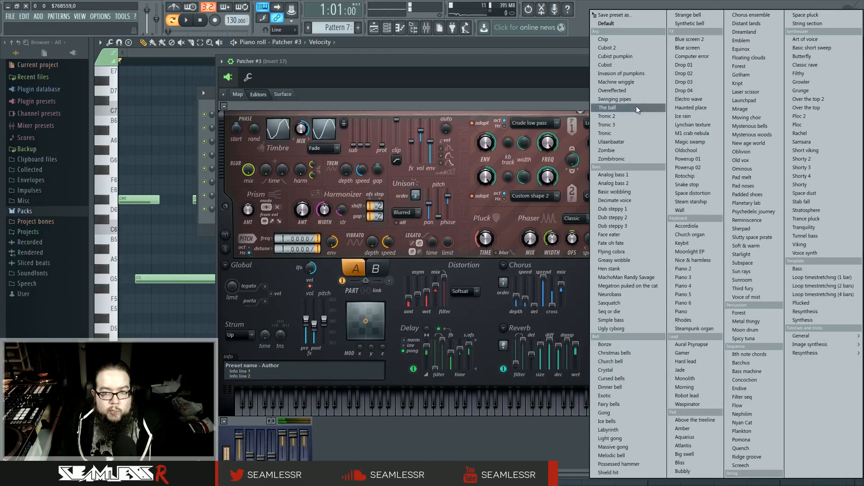
pyautogui.click(605, 24)
pyautogui.press('space')
pyautogui.moveTo(486, 249); pyautogui.dragTo(488, 245)
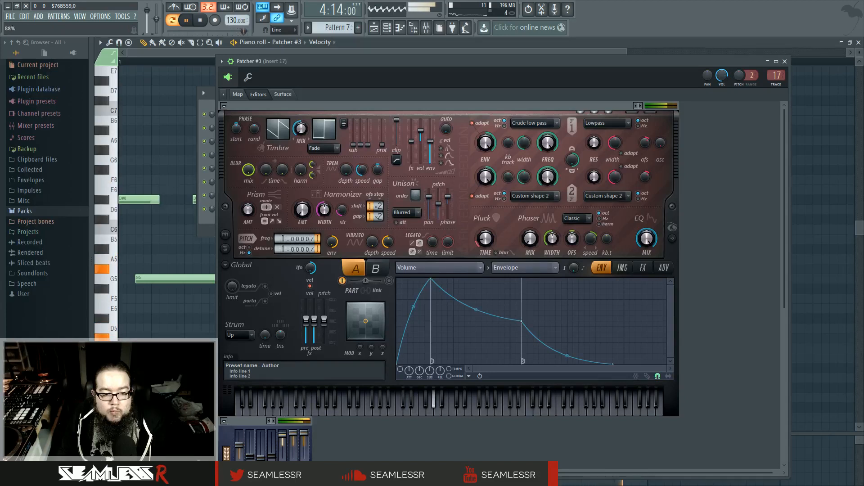
# Step: Delete the Flangus effect between Harmor and Param. EQ 2 in Patcher #3's plugin map
pyautogui.click(238, 95)
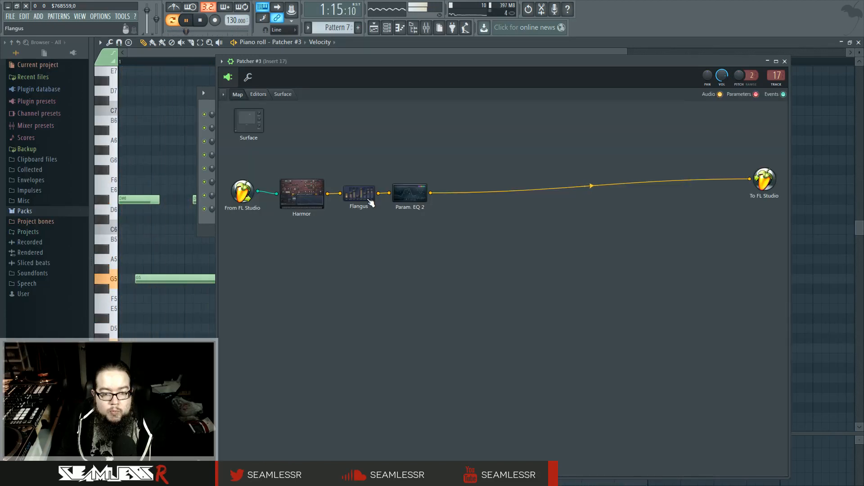
pyautogui.rightClick(364, 194)
pyautogui.click(379, 226)
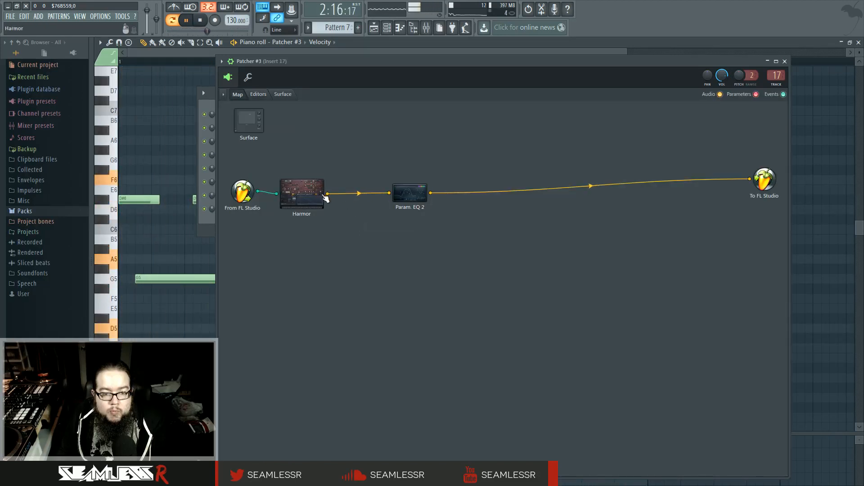
# Step: Return to Harmor's editor and adjust its unison order, pitch and panning
pyautogui.doubleClick(323, 197)
pyautogui.moveTo(416, 198)
pyautogui.mouseDown()
pyautogui.moveTo(416, 186)
pyautogui.moveTo(429, 215)
pyautogui.moveTo(439, 194)
pyautogui.moveTo(428, 206)
pyautogui.mouseUp()
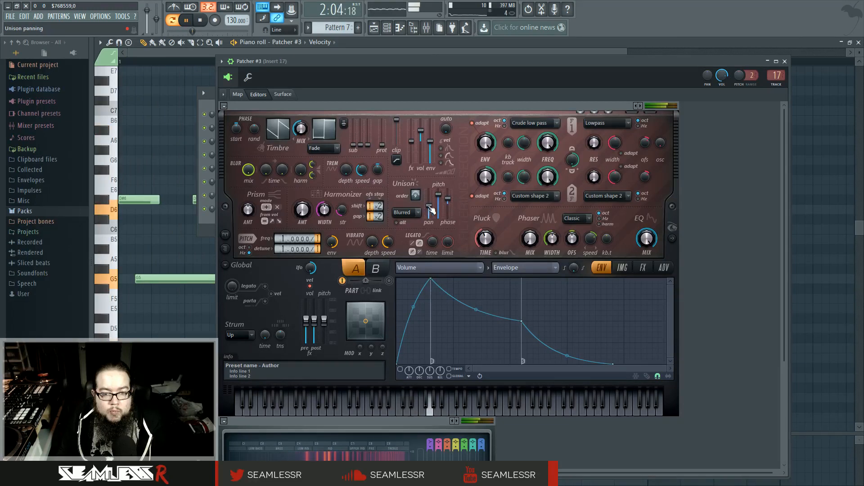
# Step: Bring up the Harmonic unison pitch curve and shape it with a dip, then a sharp peak falling to a lowered end point
pyautogui.scroll(3, 485, 237)
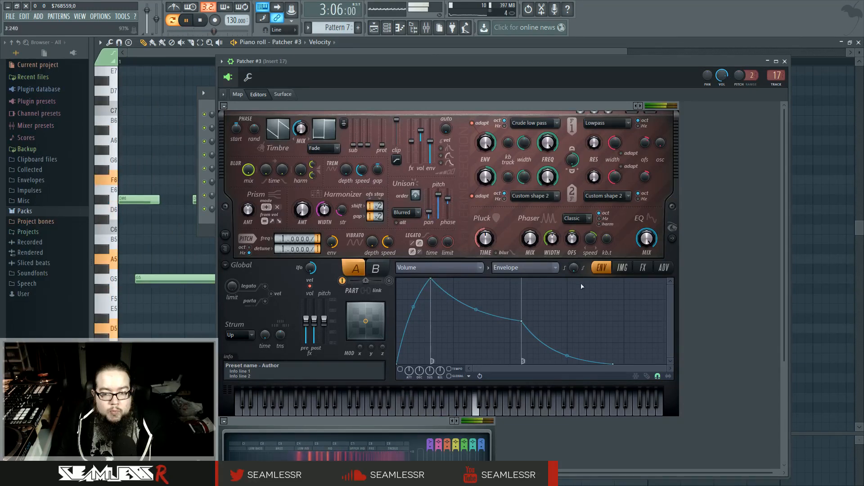
pyautogui.click(480, 269)
pyautogui.click(580, 258)
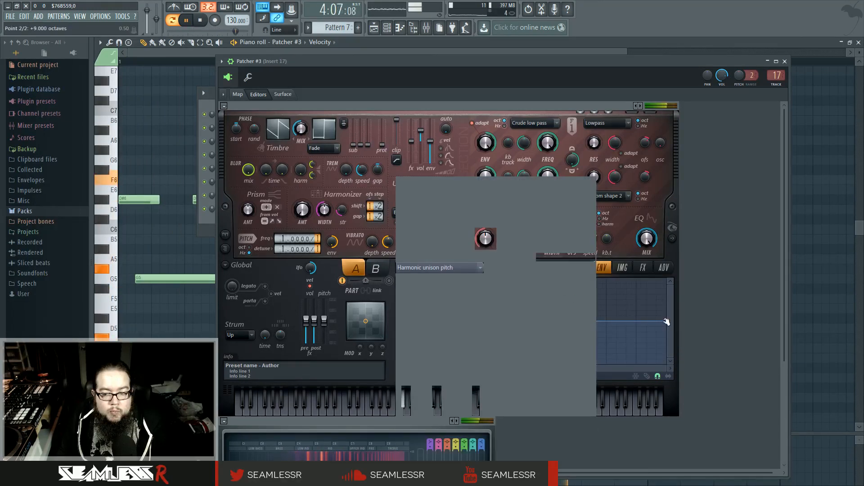
pyautogui.moveTo(666, 321); pyautogui.dragTo(666, 348)
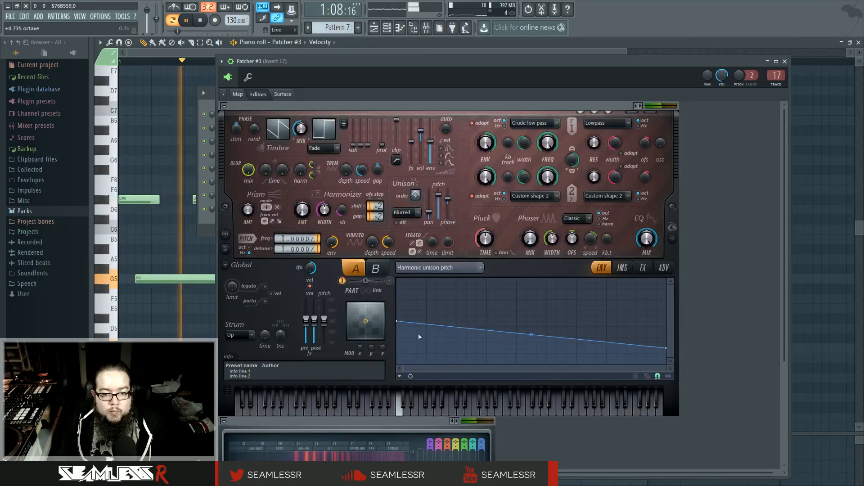
pyautogui.moveTo(531, 334); pyautogui.dragTo(455, 294)
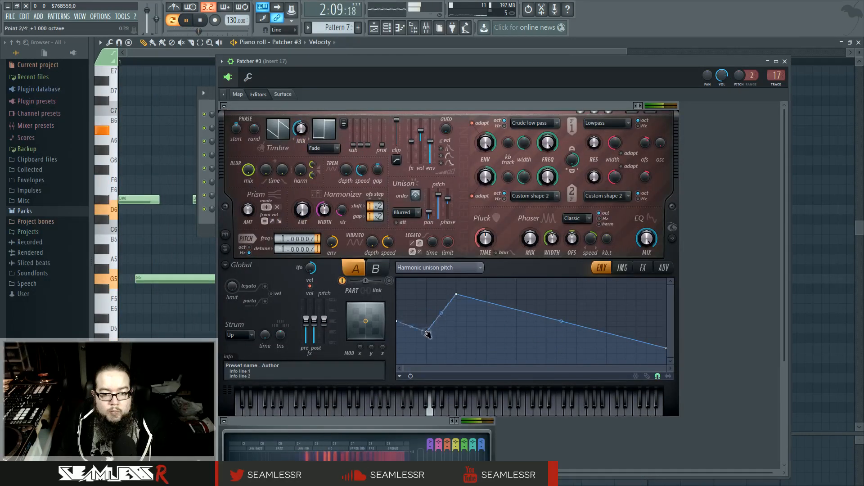
pyautogui.moveTo(482, 310); pyautogui.dragTo(491, 289)
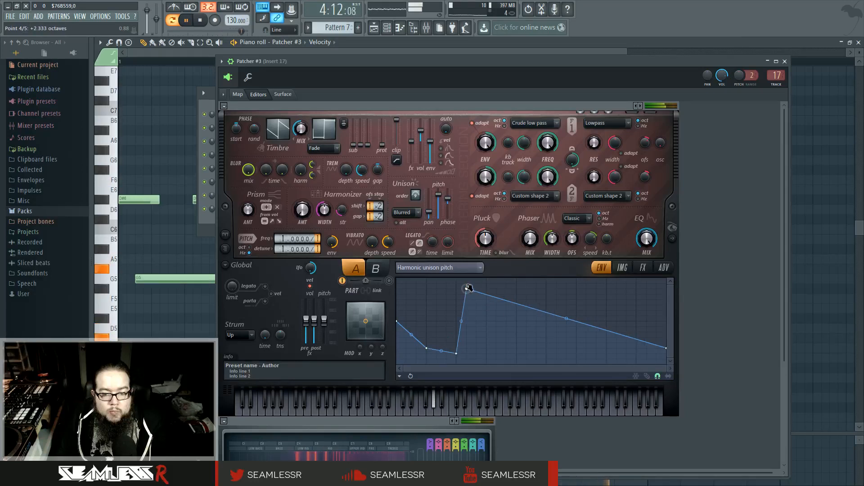
# Step: Add a midway point on the Harmonic unison pitch curve, set it slightly above centre and raise the end point to the maximum
pyautogui.rightClick(504, 323)
pyautogui.moveTo(508, 323); pyautogui.dragTo(506, 332)
pyautogui.moveTo(666, 349); pyautogui.dragTo(666, 279)
pyautogui.moveTo(506, 332); pyautogui.dragTo(506, 310)
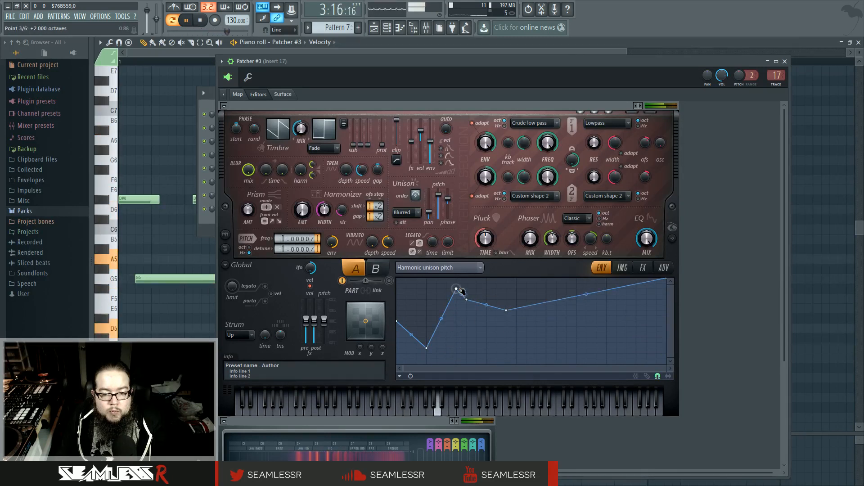
# Step: Rework the lower points of the Harmonic unison pitch curve into a gradual rise starting just below centre
pyautogui.moveTo(461, 292); pyautogui.dragTo(457, 280)
pyautogui.moveTo(429, 365); pyautogui.dragTo(466, 358)
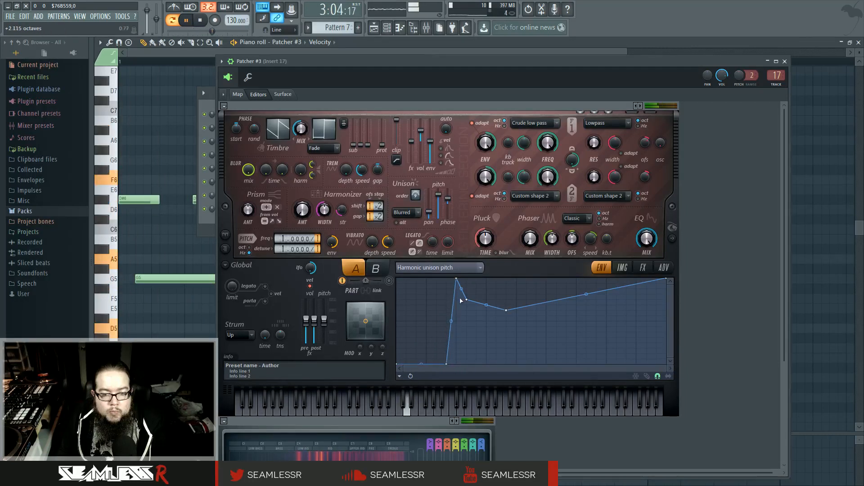
pyautogui.moveTo(469, 345); pyautogui.dragTo(467, 326)
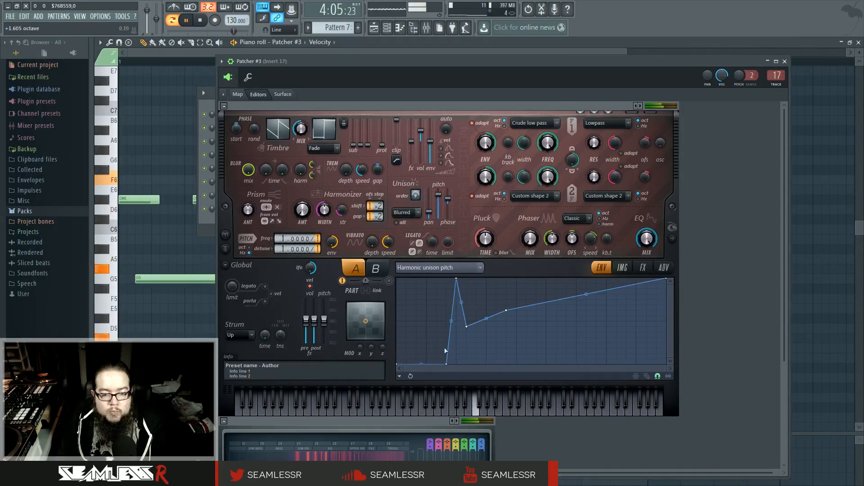
pyautogui.moveTo(448, 364); pyautogui.dragTo(426, 321)
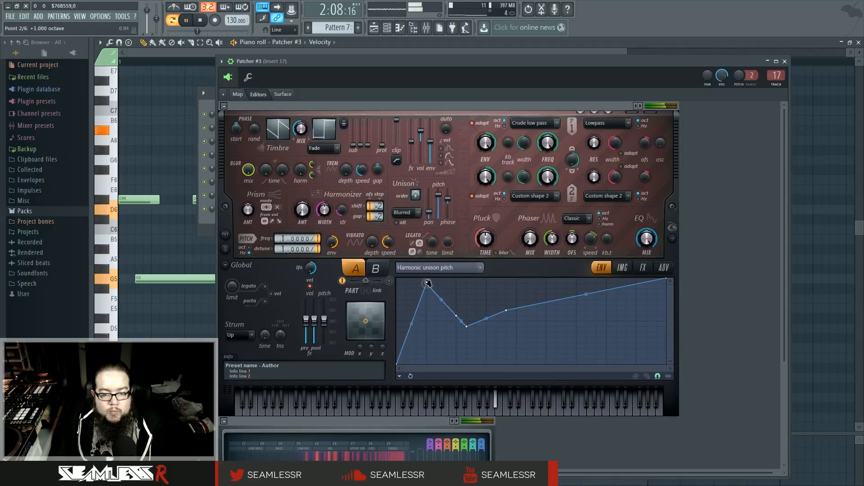
pyautogui.moveTo(428, 312); pyautogui.dragTo(431, 322)
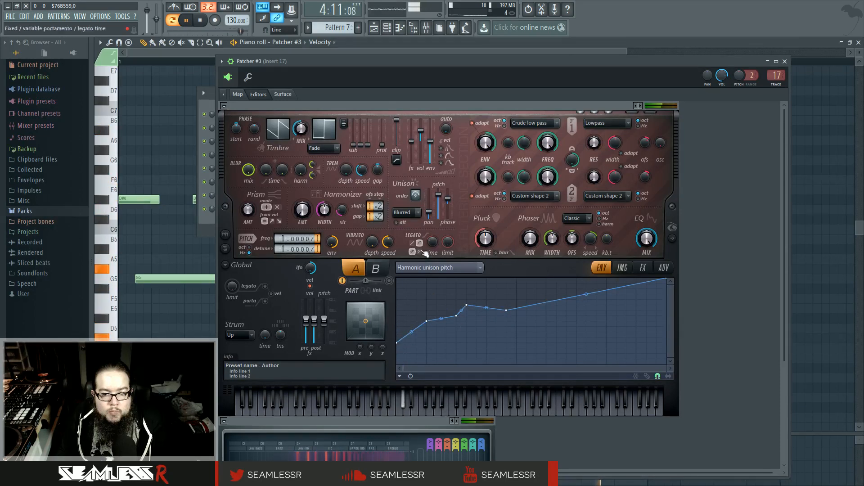
# Step: Raise the unison pan, then adjust the unison phase and the oscillator's phase randomness
pyautogui.moveTo(432, 211); pyautogui.dragTo(449, 190)
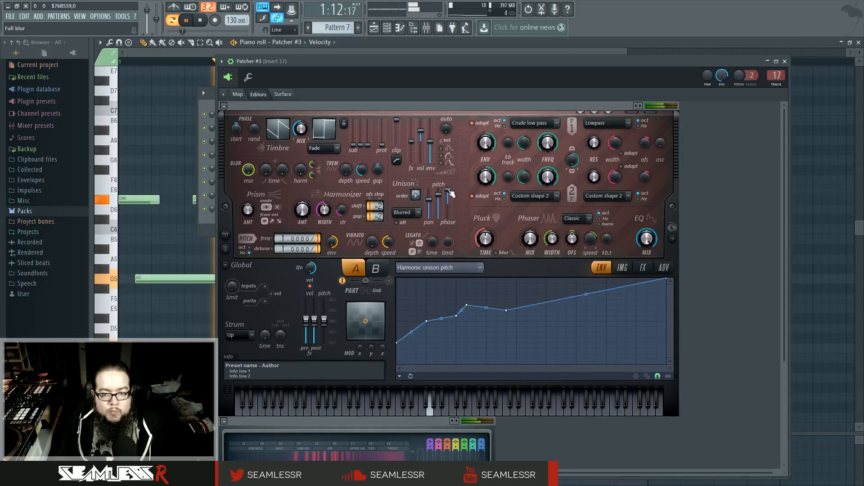
pyautogui.moveTo(254, 131); pyautogui.dragTo(254, 146)
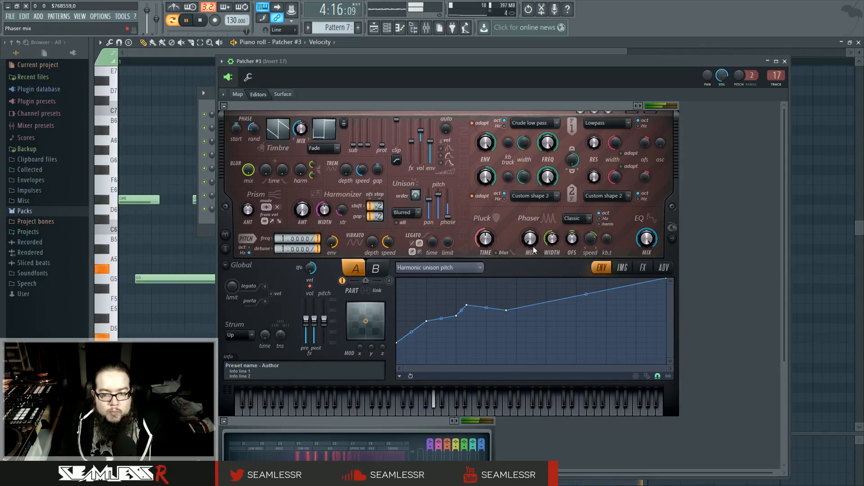
# Step: Show Harmor's effects settings, enable the reverb and adjust the band levels of the Burning compression
pyautogui.click(643, 268)
pyautogui.click(503, 369)
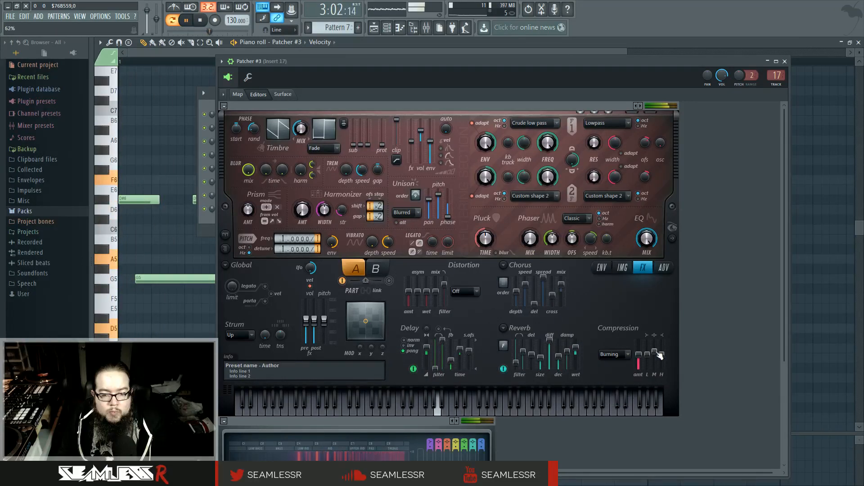
pyautogui.moveTo(648, 356); pyautogui.dragTo(649, 355)
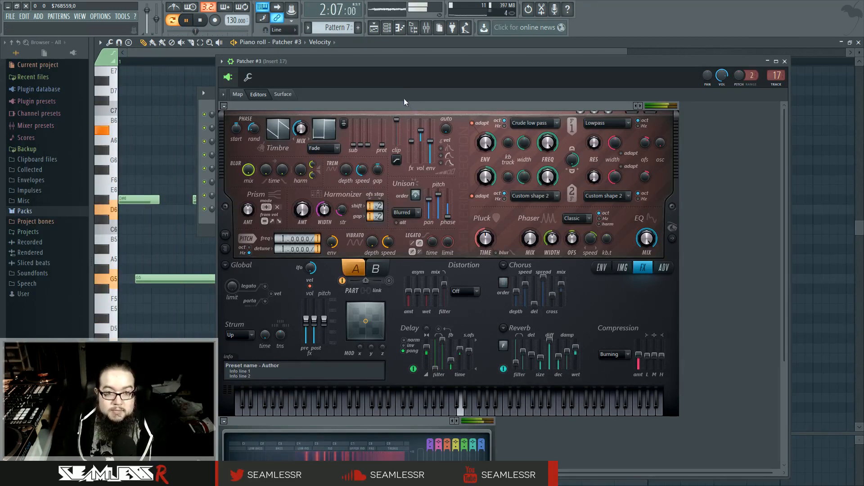
# Step: Fill Track 6 of the playlist with Pattern 7 clips from bar 9 to bar 41 and select that range for playback
pyautogui.moveTo(412, 60); pyautogui.dragTo(458, 55)
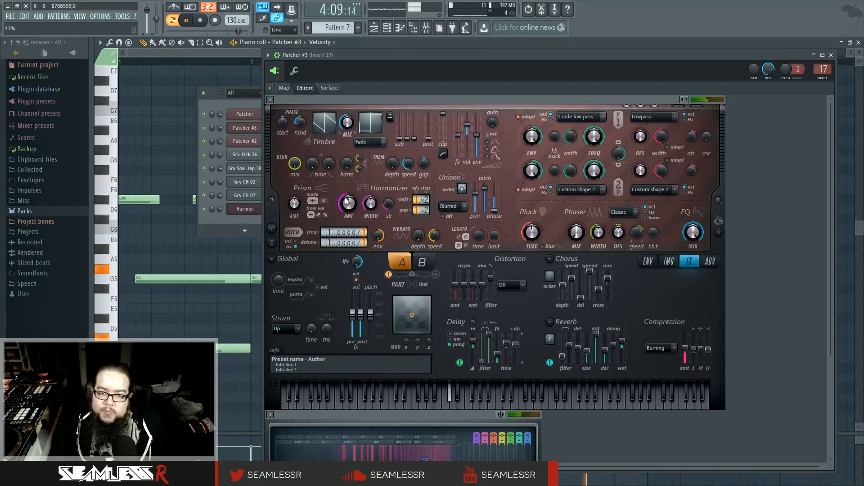
pyautogui.click(374, 30)
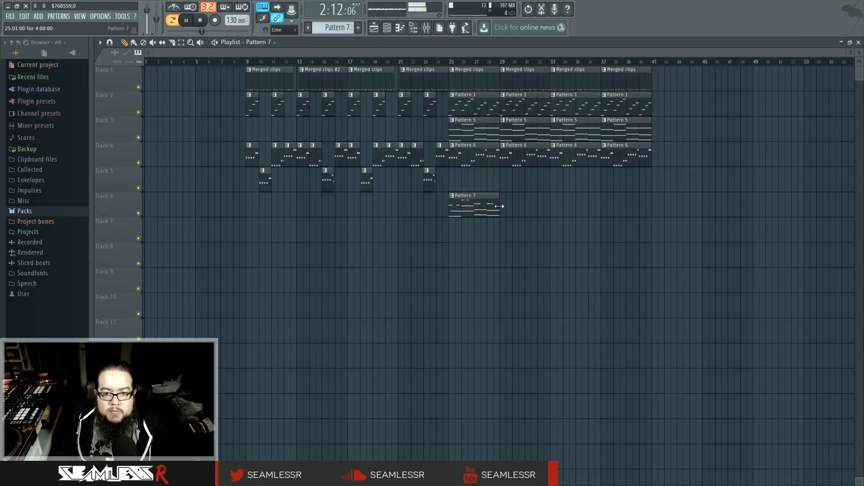
pyautogui.moveTo(501, 206); pyautogui.dragTo(557, 206)
pyautogui.click(615, 206)
pyautogui.moveTo(400, 205); pyautogui.dragTo(275, 205)
pyautogui.moveTo(247, 62); pyautogui.dragTo(652, 62)
# Step: Reopen the Patcher #3 channel and assign it to mixer track 21
pyautogui.click(387, 28)
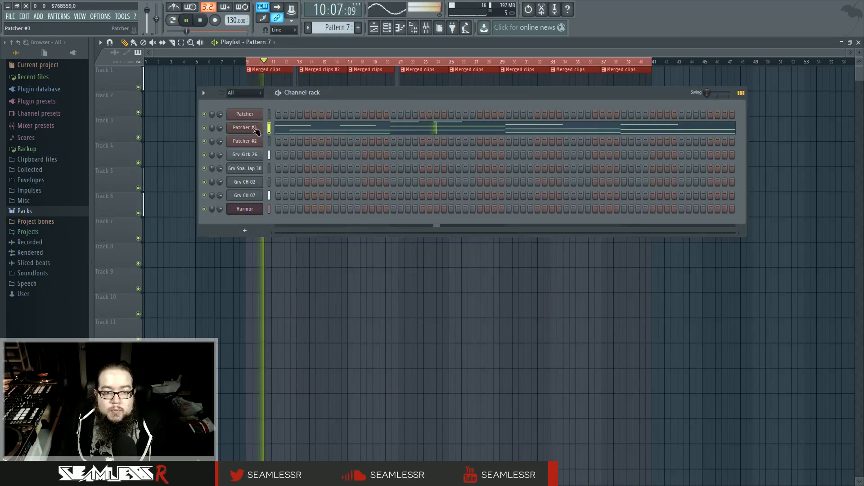
pyautogui.click(244, 127)
pyautogui.moveTo(622, 59); pyautogui.dragTo(535, 159)
pyautogui.doubleClick(739, 170)
pyautogui.moveTo(739, 170); pyautogui.dragTo(739, 160)
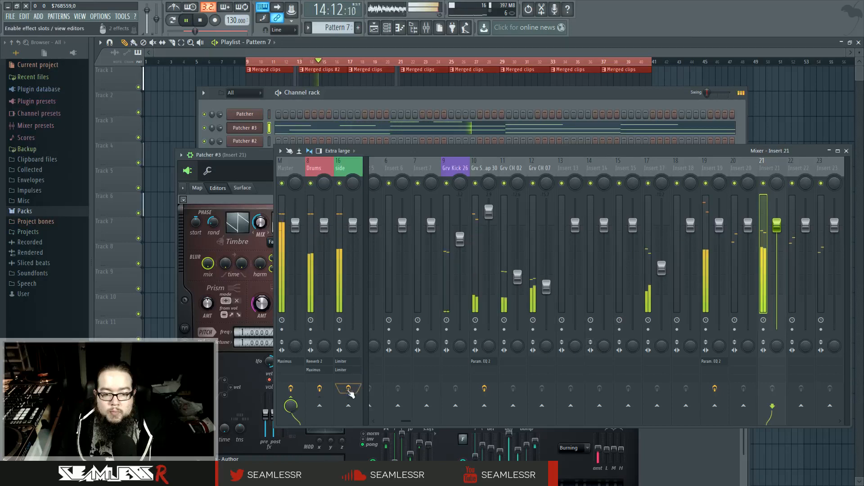
# Step: Route Insert 21 only to the side track and lower Insert 21's fader slightly
pyautogui.rightClick(351, 409)
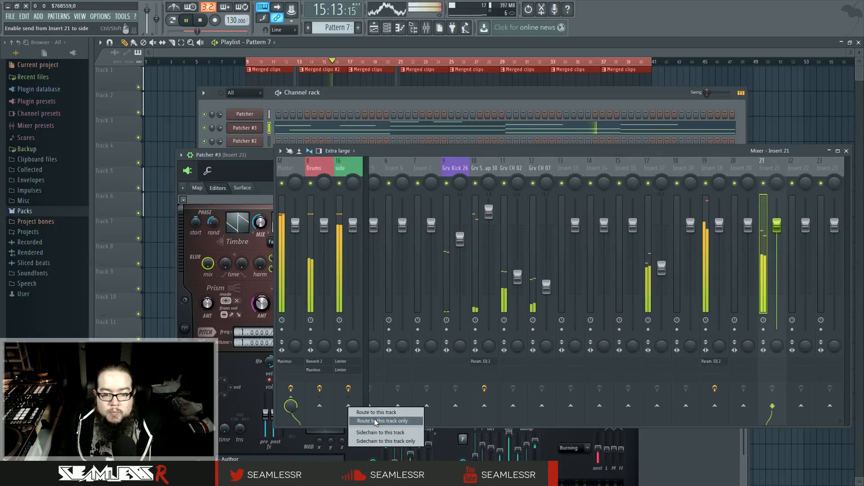
pyautogui.click(378, 421)
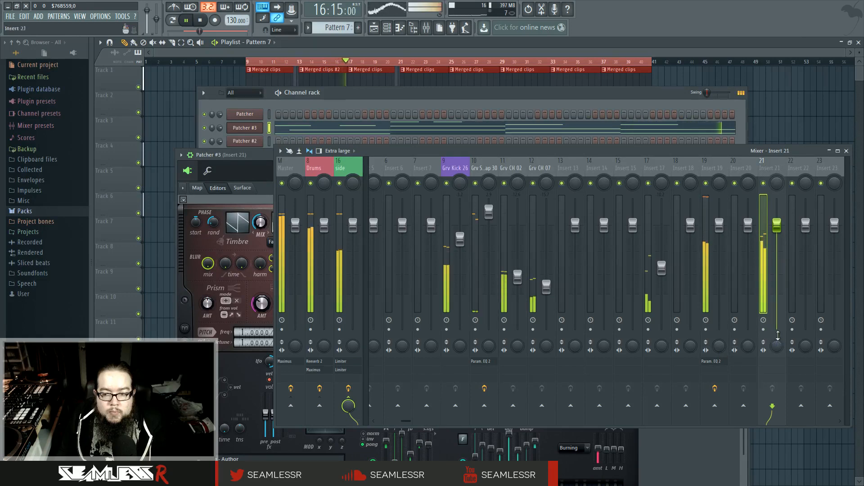
pyautogui.moveTo(778, 236); pyautogui.dragTo(779, 247)
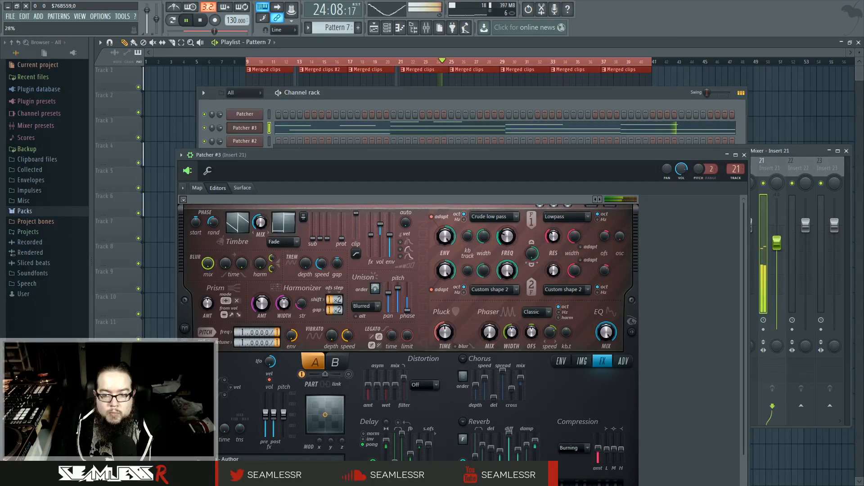
# Step: Create an automation clip in the playlist for Harmor's part A Filter 1 frequency, spanning bars 9 to 41
pyautogui.rightClick(499, 235)
pyautogui.click(526, 279)
pyautogui.rightClick(502, 236)
pyautogui.click(550, 332)
pyautogui.rightClick(183, 99)
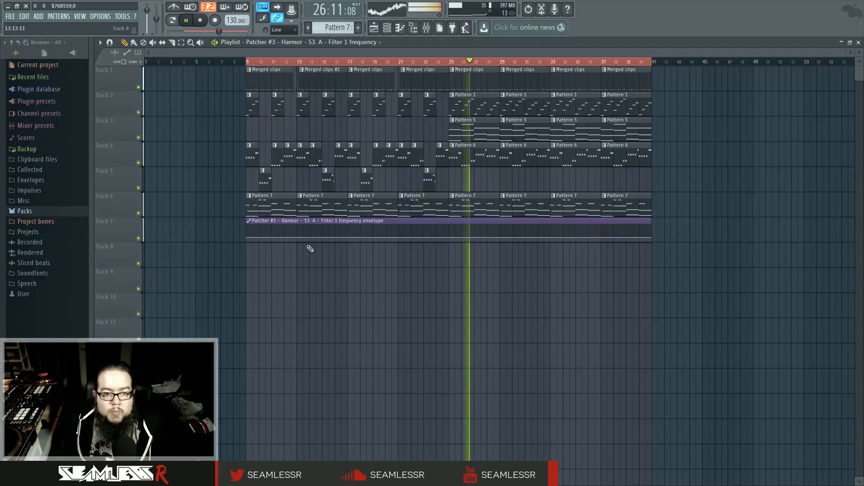
# Step: Shape the filter automation to curve up from a low start at bar 9 to about 66% at bar 17, then drop sharply
pyautogui.rightClick(298, 230)
pyautogui.moveTo(297, 230); pyautogui.dragTo(347, 230)
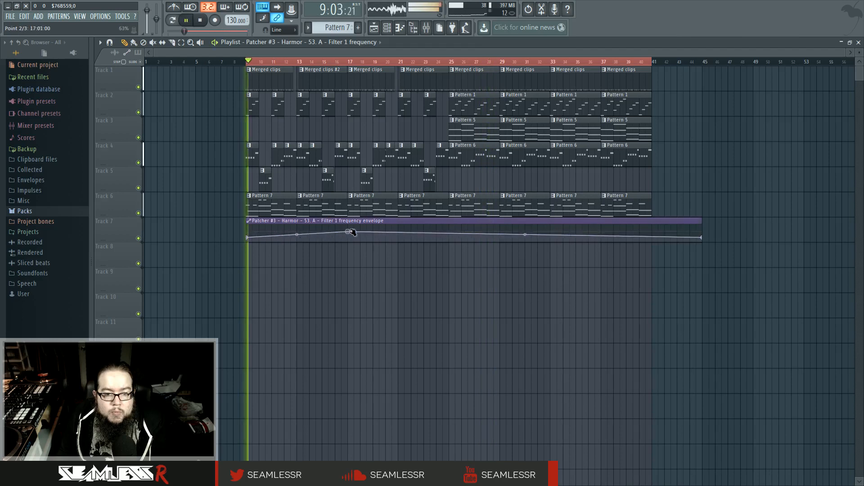
pyautogui.moveTo(249, 238); pyautogui.dragTo(297, 240)
pyautogui.moveTo(348, 232); pyautogui.dragTo(349, 233)
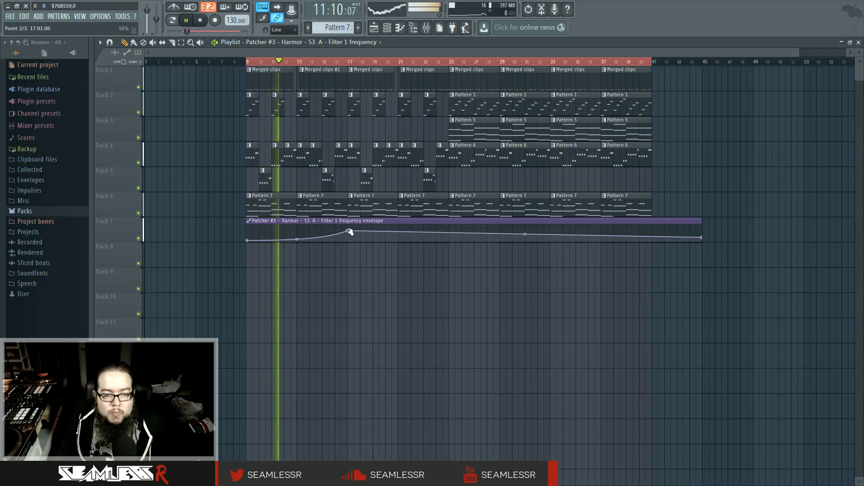
pyautogui.rightClick(348, 240)
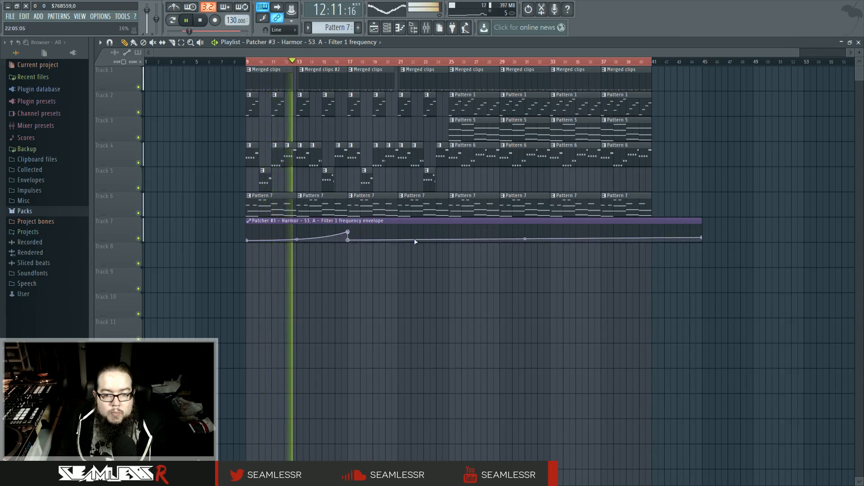
# Step: Shape the rest of the filter automation with peaks at bars 25 and 41 and a low at bar 33, deleting the extra end point
pyautogui.rightClick(449, 233)
pyautogui.rightClick(551, 241)
pyautogui.rightClick(646, 229)
pyautogui.moveTo(646, 228); pyautogui.dragTo(652, 229)
pyautogui.moveTo(449, 233); pyautogui.dragTo(449, 228)
pyautogui.rightClick(419, 239)
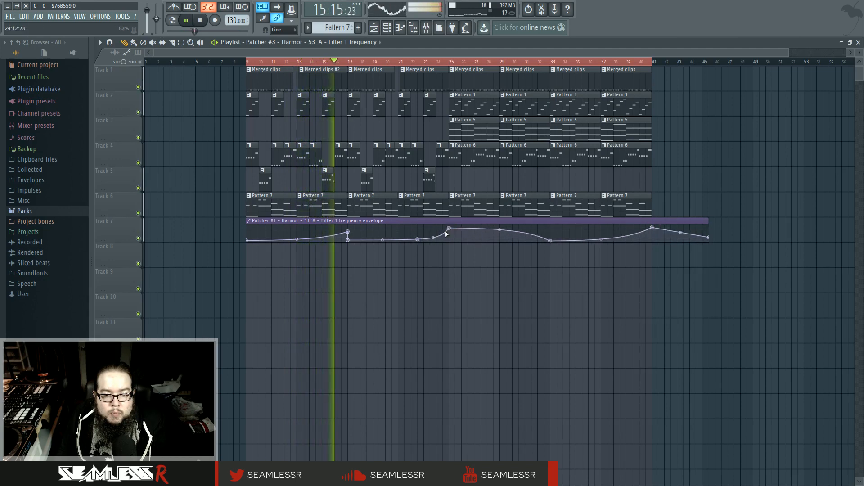
pyautogui.rightClick(708, 238)
pyautogui.click(725, 251)
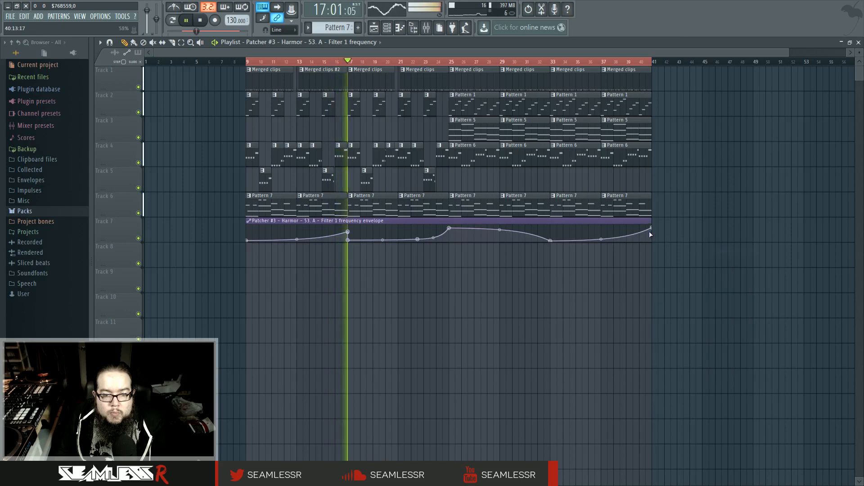
# Step: Play the arrangement from just before bar 17 to audition the filter automation
pyautogui.click(342, 62)
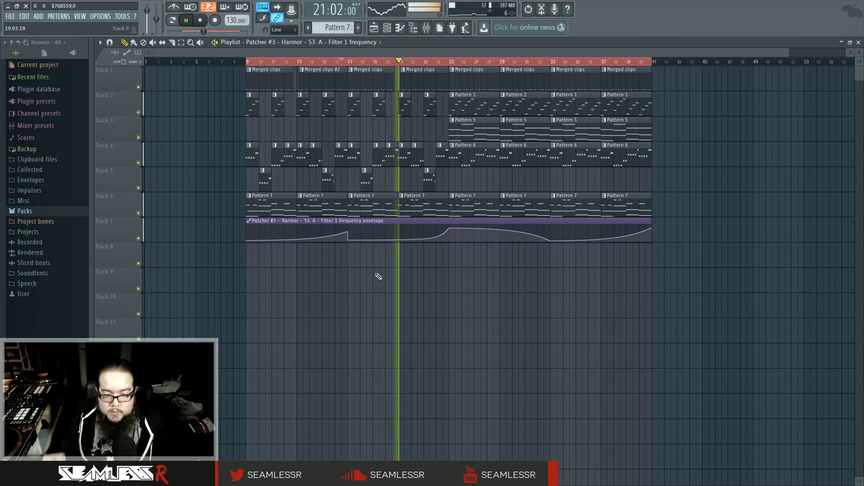
pyautogui.press('space')
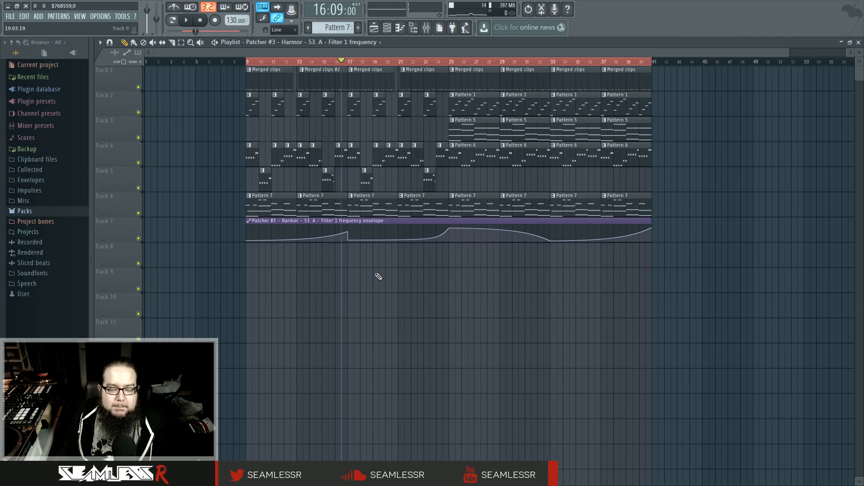
pyautogui.press('space')
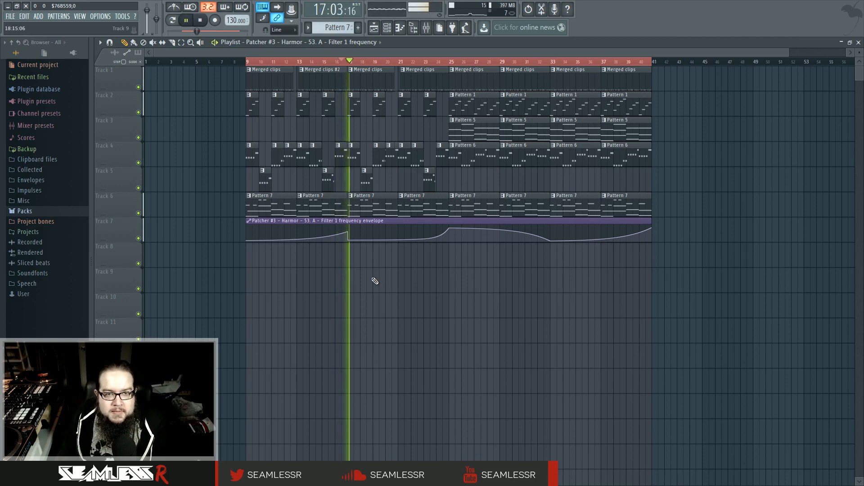
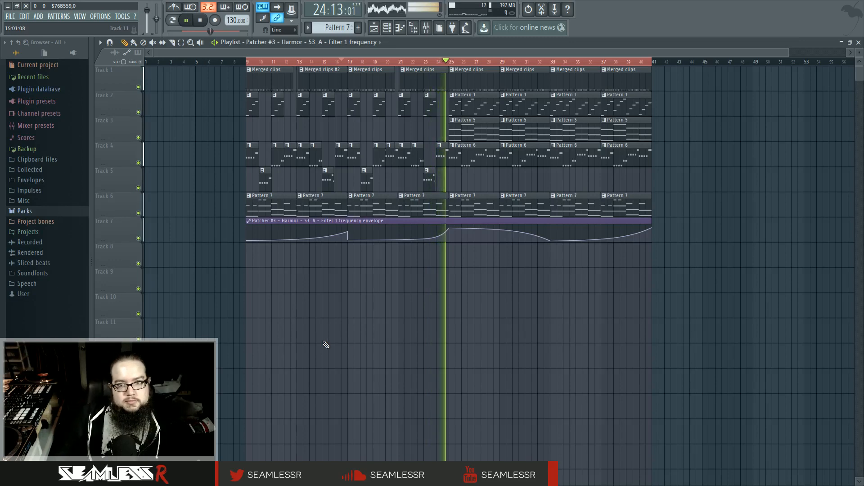
pyautogui.click(387, 28)
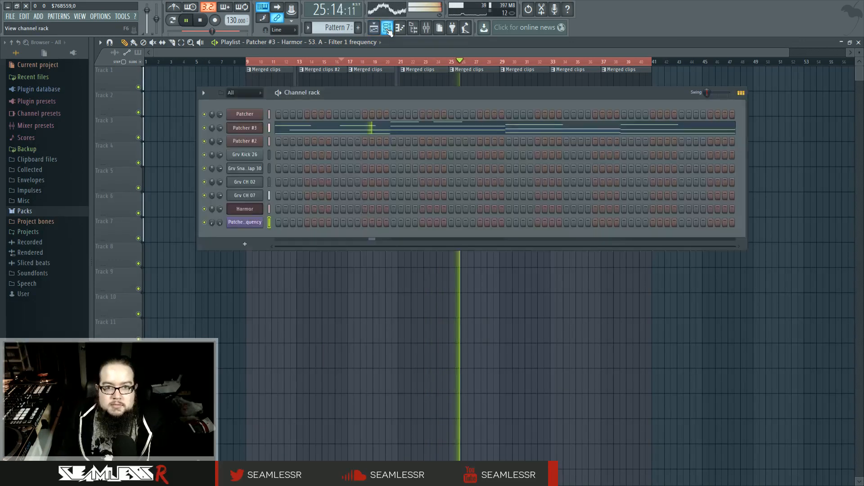
pyautogui.moveTo(378, 99); pyautogui.dragTo(382, 120)
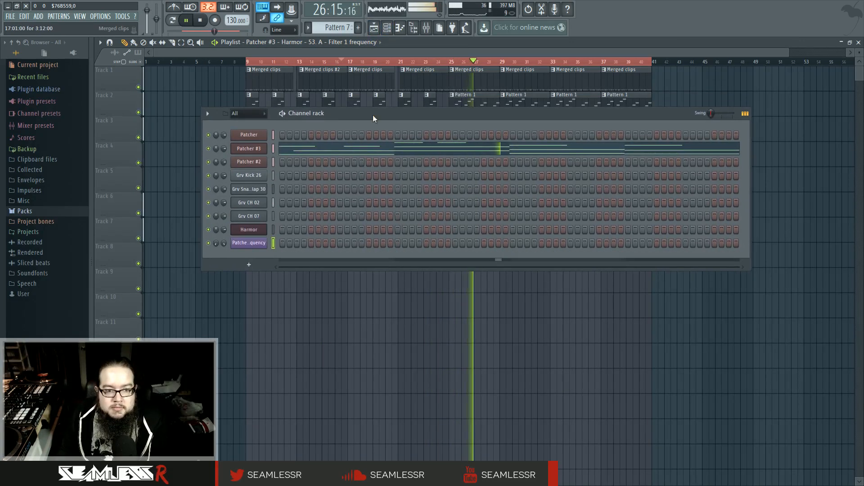
pyautogui.rightClick(329, 310)
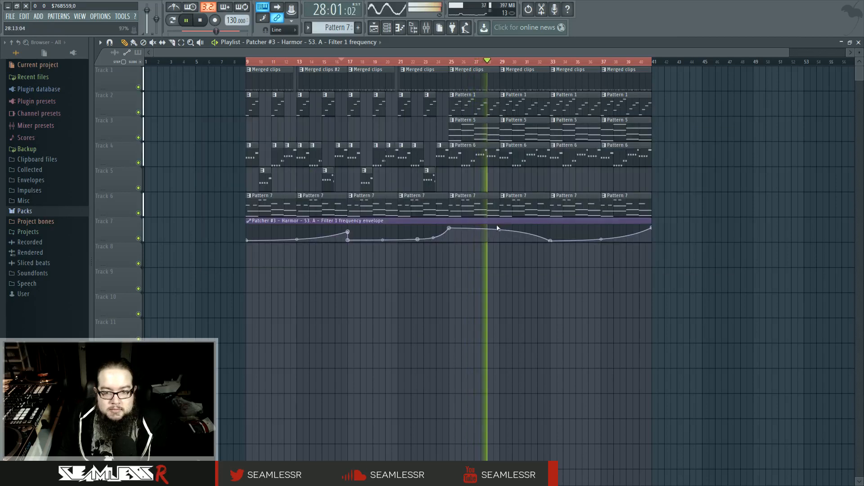
# Step: Add Fruity Parametric EQ 2 to mixer Insert 21 and move band 6 slightly down in level and frequency
pyautogui.click(427, 28)
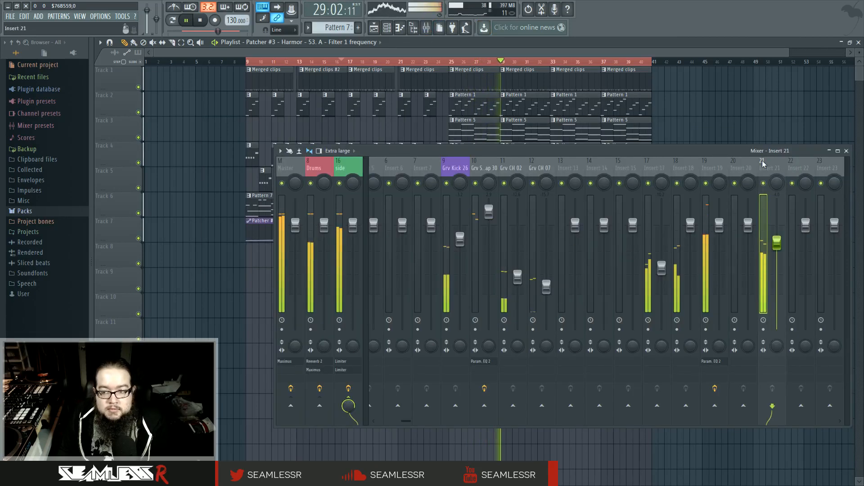
pyautogui.moveTo(761, 149); pyautogui.dragTo(618, 140)
pyautogui.click(631, 354)
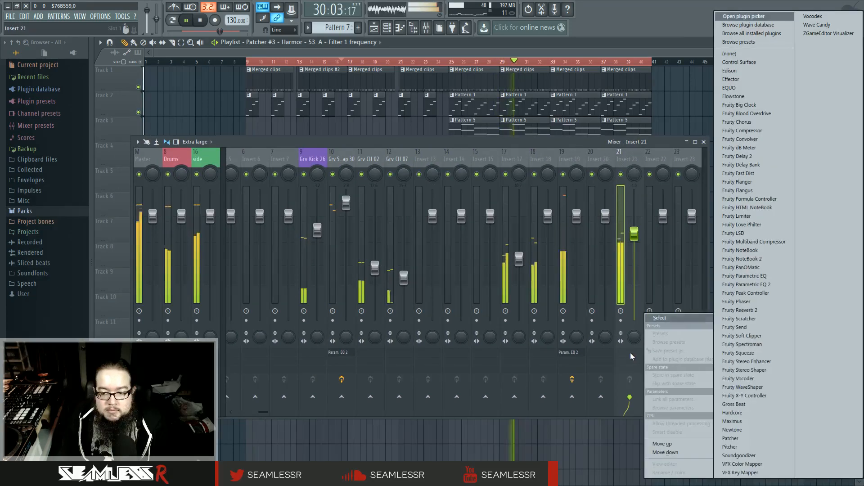
pyautogui.click(743, 284)
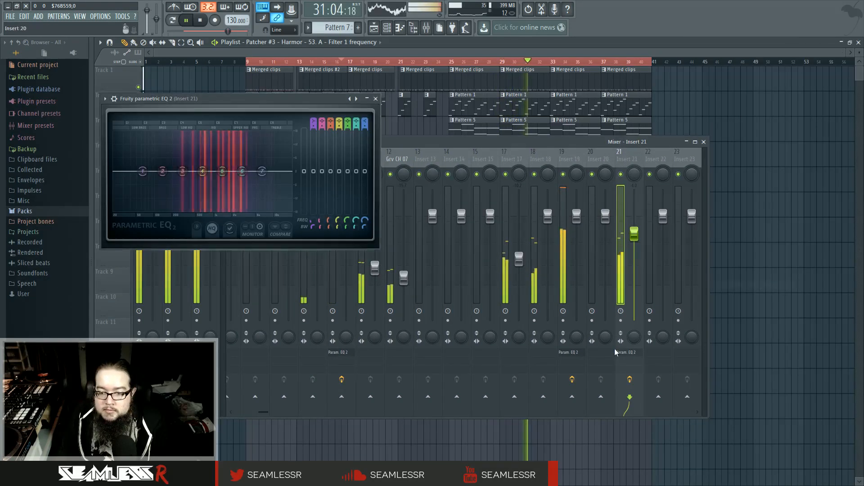
pyautogui.moveTo(242, 171); pyautogui.dragTo(229, 181)
pyautogui.press('space')
pyautogui.moveTo(327, 101); pyautogui.dragTo(534, 117)
pyautogui.moveTo(702, 181); pyautogui.dragTo(771, 166)
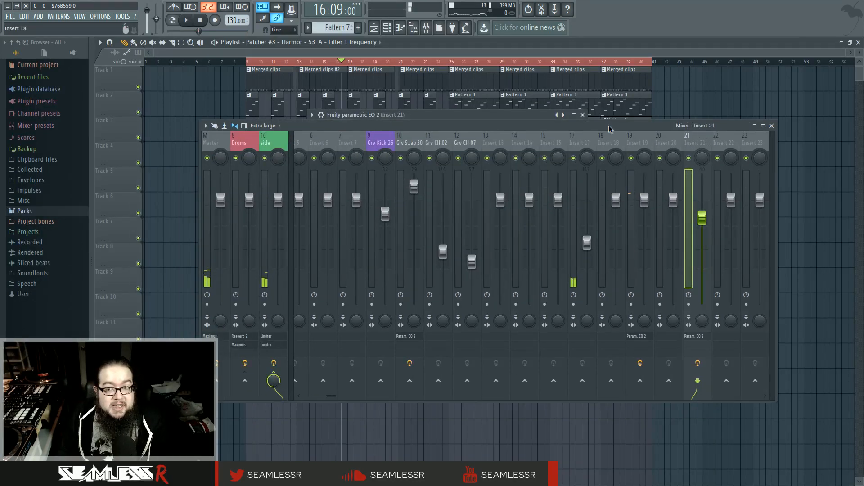
# Step: Maximize the mixer and repeatedly hide and show its docked Master, Drums and side tracks
pyautogui.moveTo(609, 128); pyautogui.dragTo(614, 141)
pyautogui.doubleClick(614, 141)
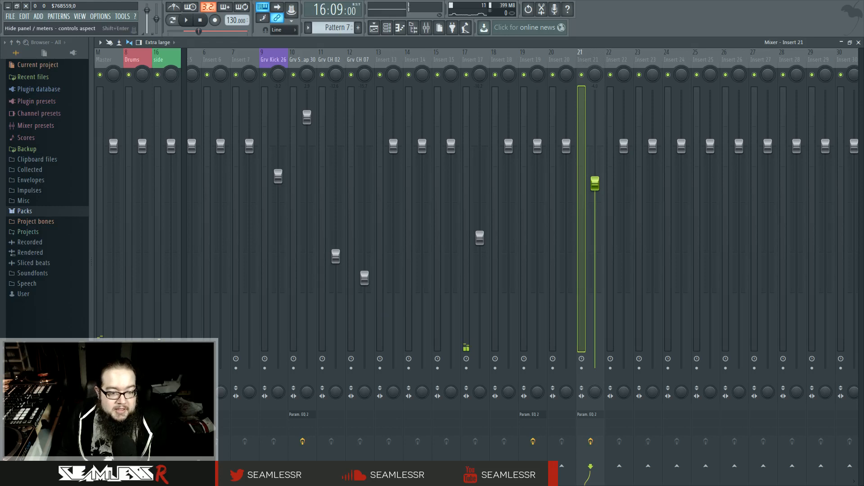
pyautogui.click(184, 202)
pyautogui.click(96, 202)
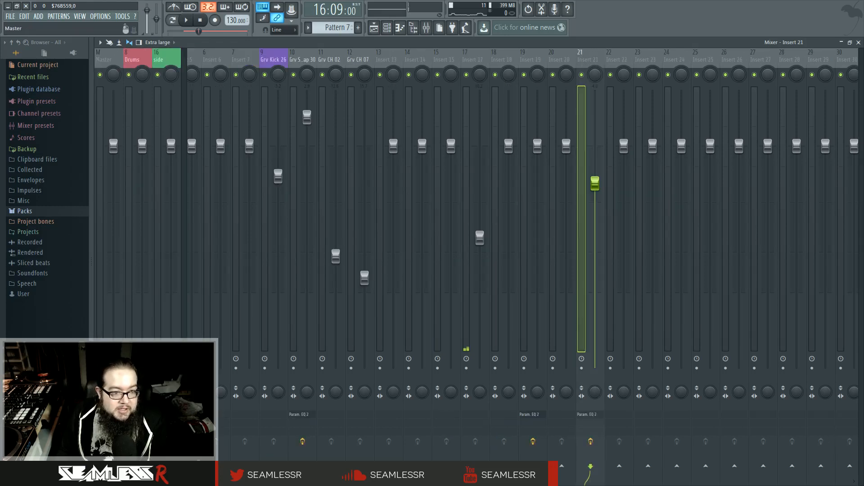
pyautogui.click(184, 203)
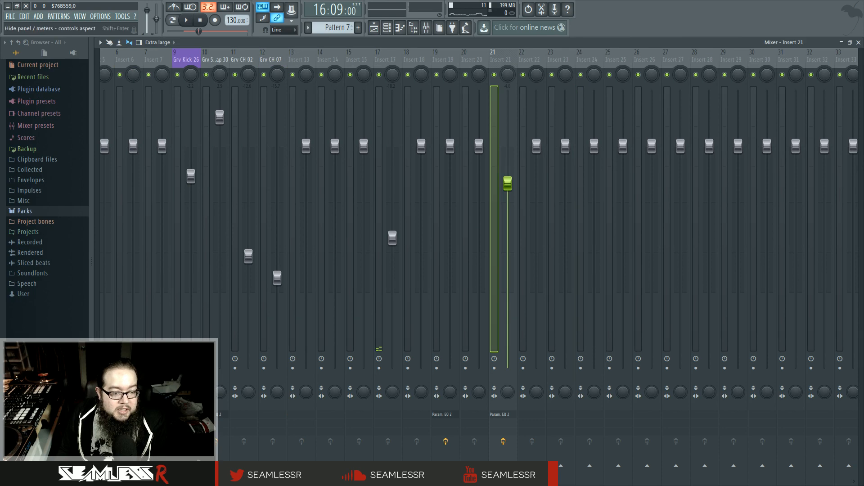
pyautogui.click(97, 203)
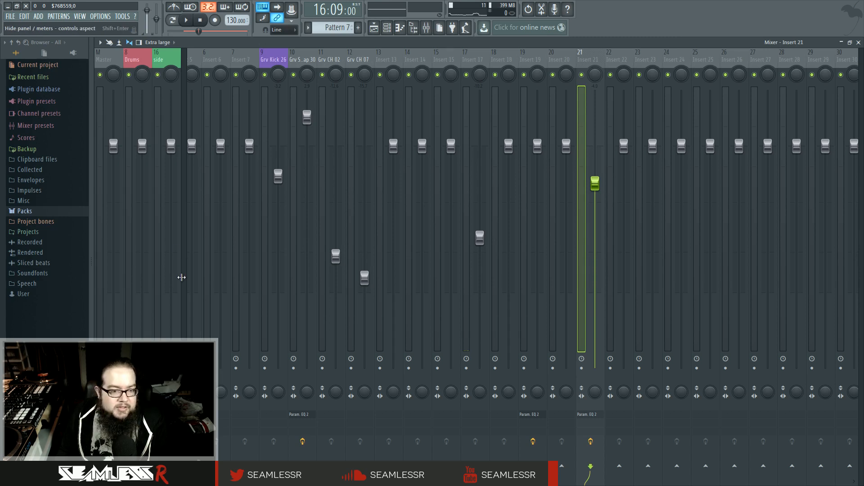
pyautogui.click(185, 279)
pyautogui.click(101, 248)
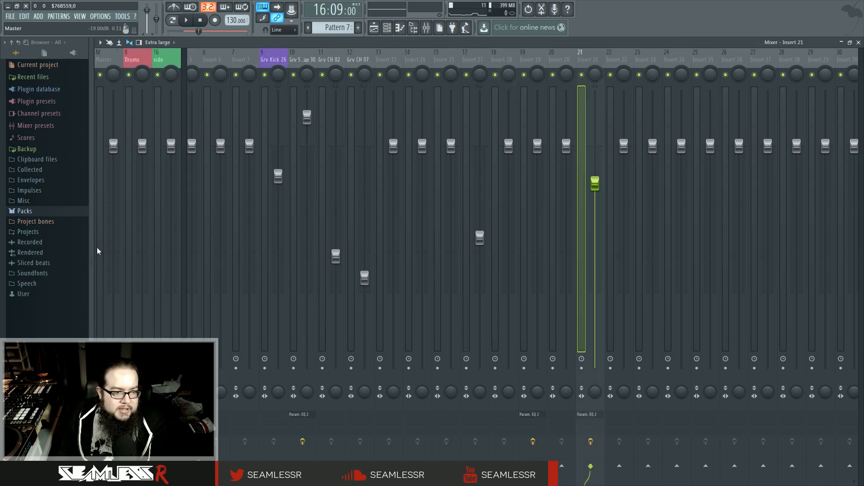
# Step: Select the Grv Snareclap 30 mixer track
pyautogui.click(284, 381)
pyautogui.click(291, 382)
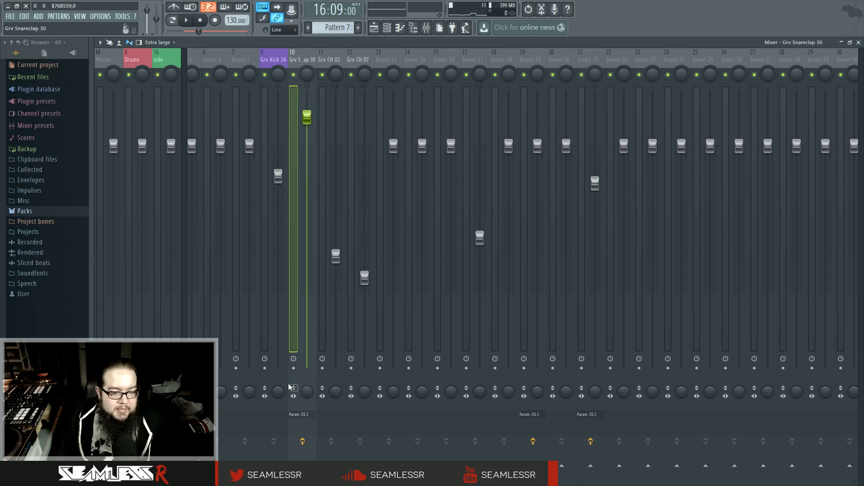
pyautogui.click(287, 411)
pyautogui.click(296, 159)
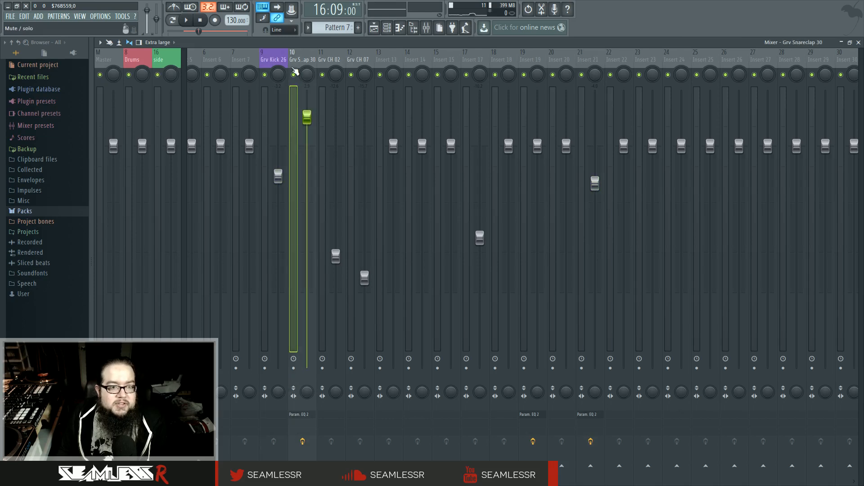
# Step: Try the Wide 3 mixer layout with shorter meters while playing the arrangement, and restore the mixer window's size
pyautogui.click(159, 45)
pyautogui.click(158, 92)
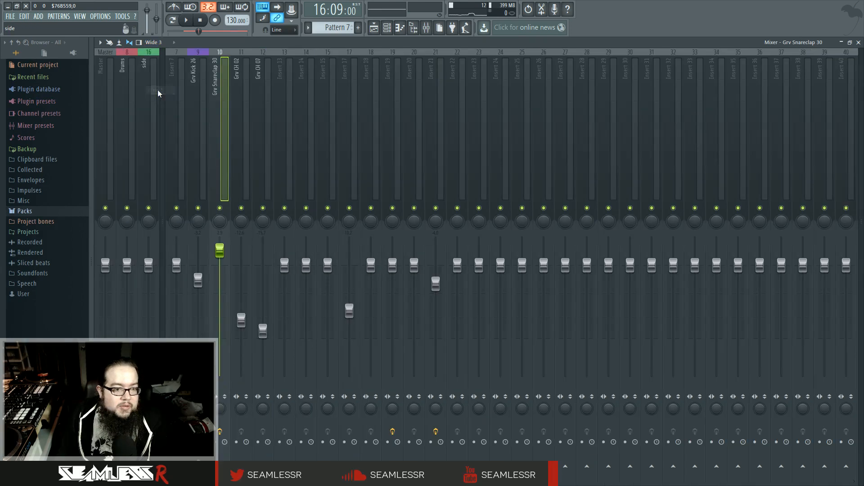
pyautogui.moveTo(163, 225)
pyautogui.mouseDown()
pyautogui.moveTo(162, 265)
pyautogui.moveTo(162, 136)
pyautogui.moveTo(163, 295)
pyautogui.moveTo(163, 210)
pyautogui.mouseUp()
pyautogui.press('space')
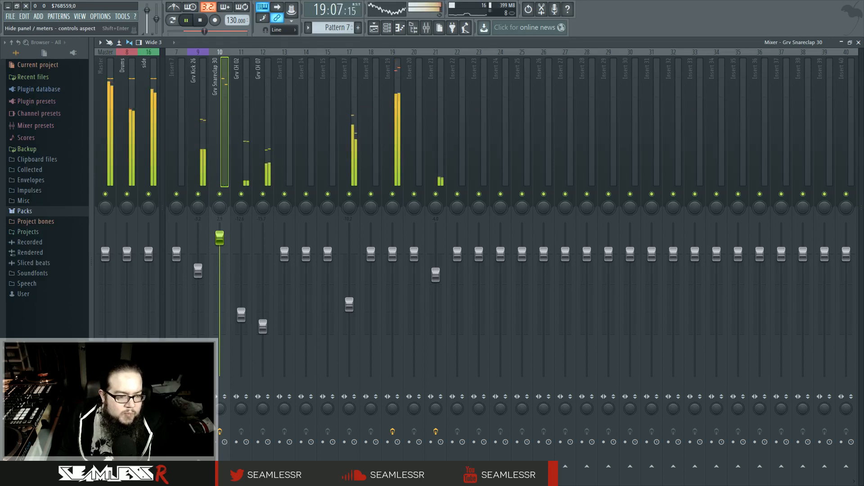
pyautogui.click(162, 224)
pyautogui.click(97, 224)
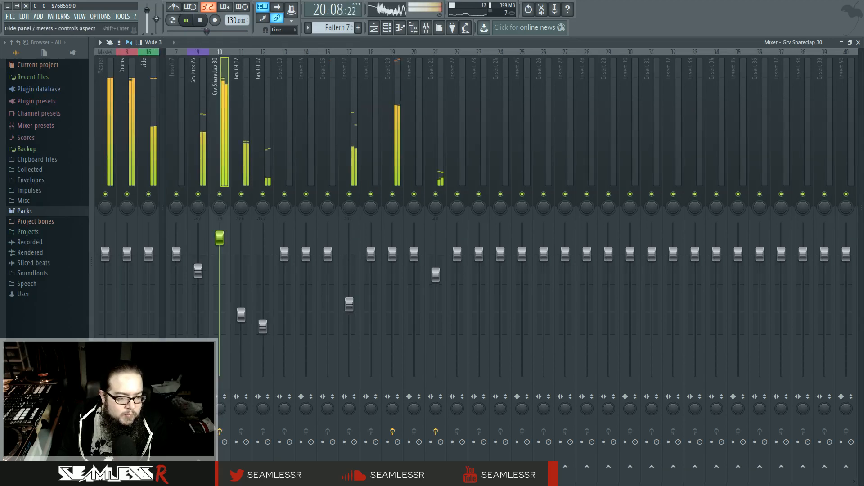
pyautogui.doubleClick(386, 42)
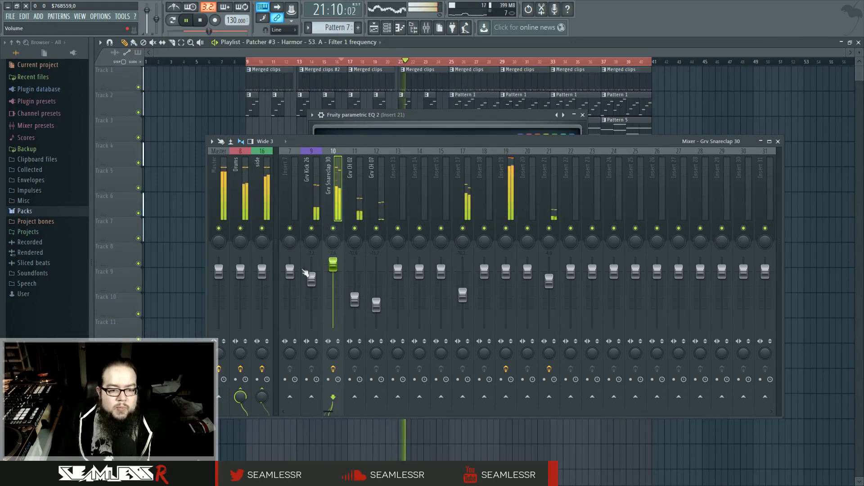
pyautogui.press('space')
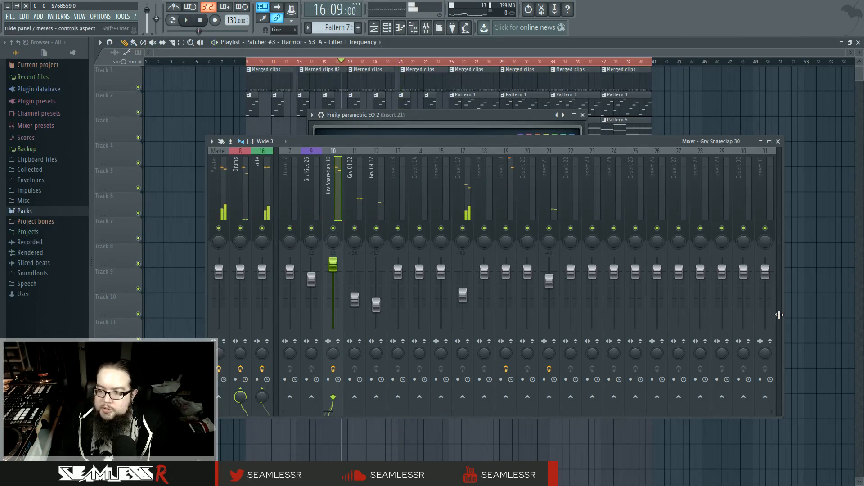
# Step: Return the mixer to the Extra large layout and hide the docked tracks
pyautogui.moveTo(781, 239); pyautogui.dragTo(781, 223)
pyautogui.click(268, 143)
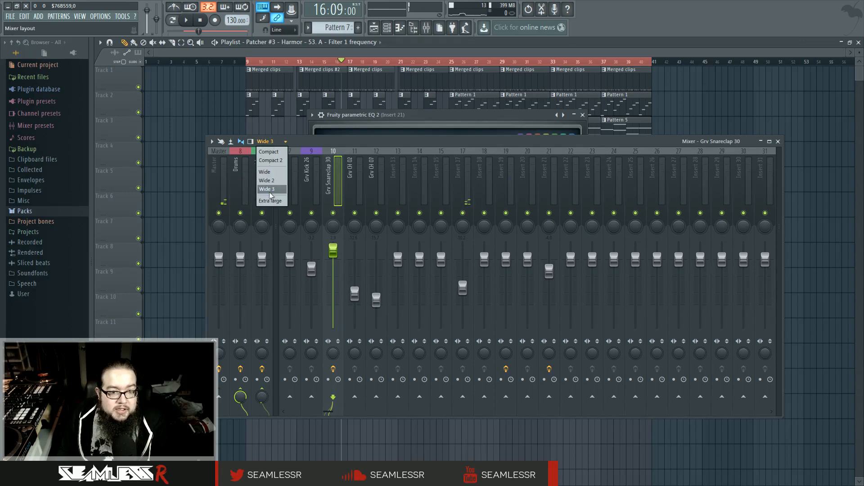
pyautogui.click(267, 201)
pyautogui.click(297, 204)
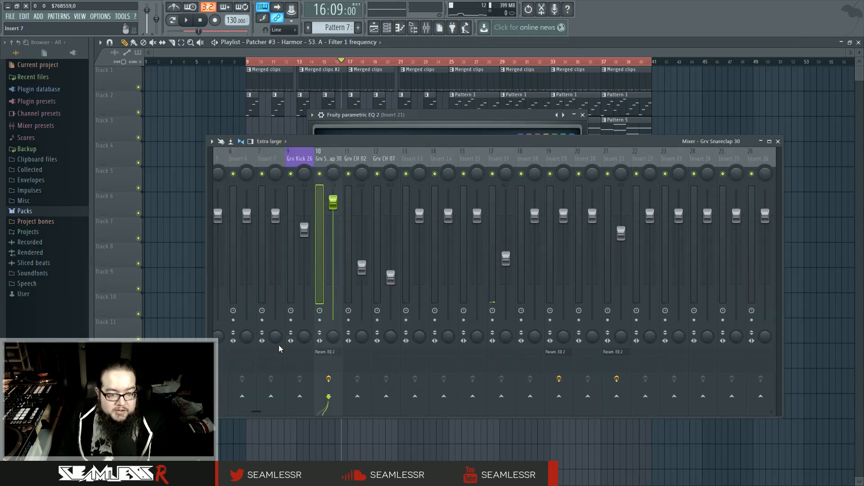
# Step: Play the arrangement from just before bar 17 and check the track levels in the mixer
pyautogui.press('space')
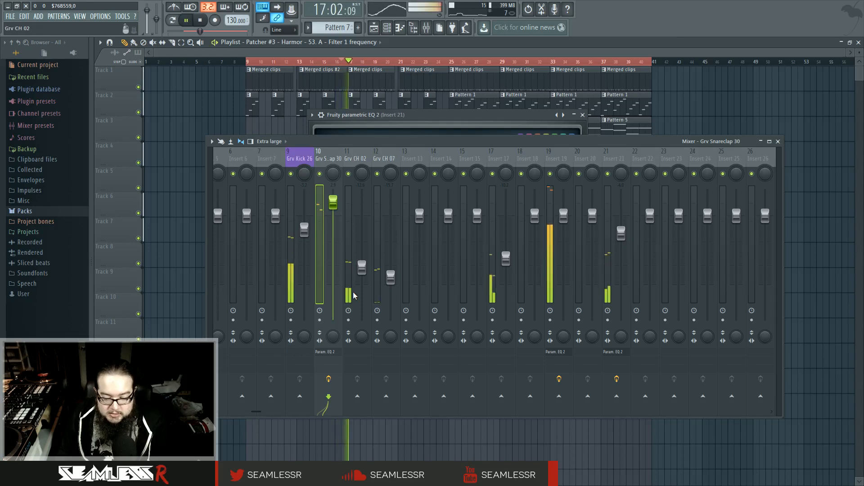
pyautogui.moveTo(378, 146); pyautogui.dragTo(386, 130)
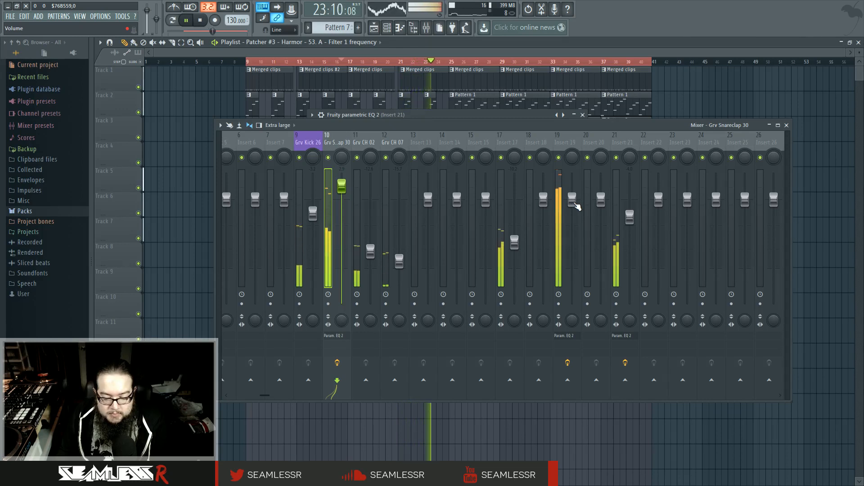
pyautogui.press('space')
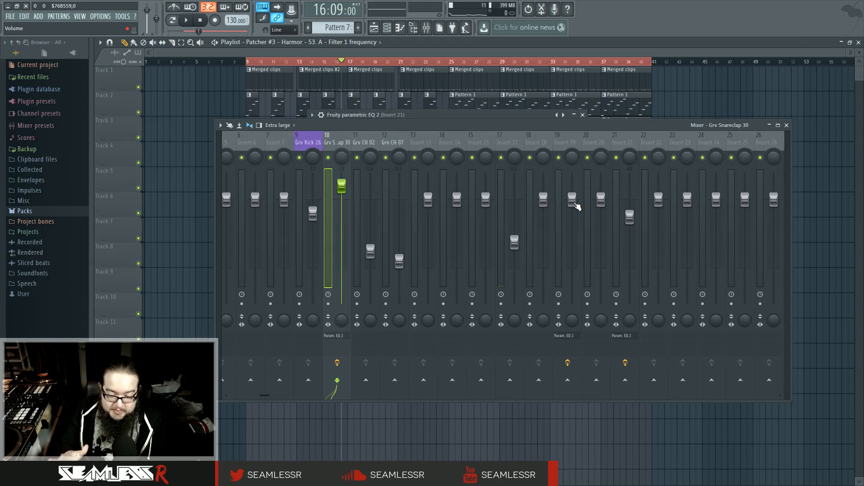
pyautogui.press('space')
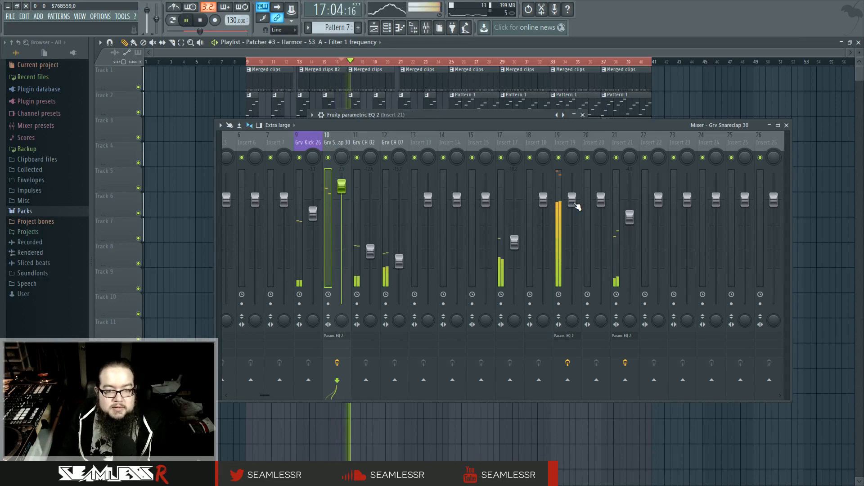
pyautogui.moveTo(428, 125); pyautogui.dragTo(447, 150)
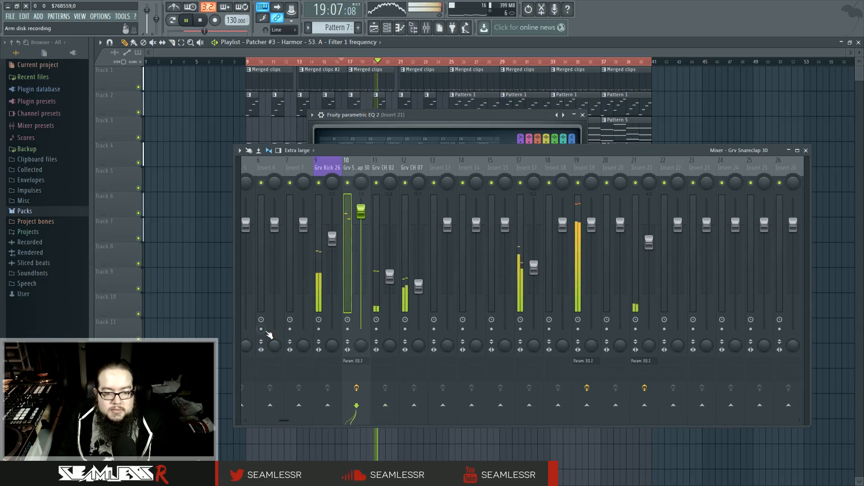
# Step: Lower the volume of Insert 6 slightly and pan it to the right
pyautogui.moveTo(267, 193); pyautogui.dragTo(276, 182)
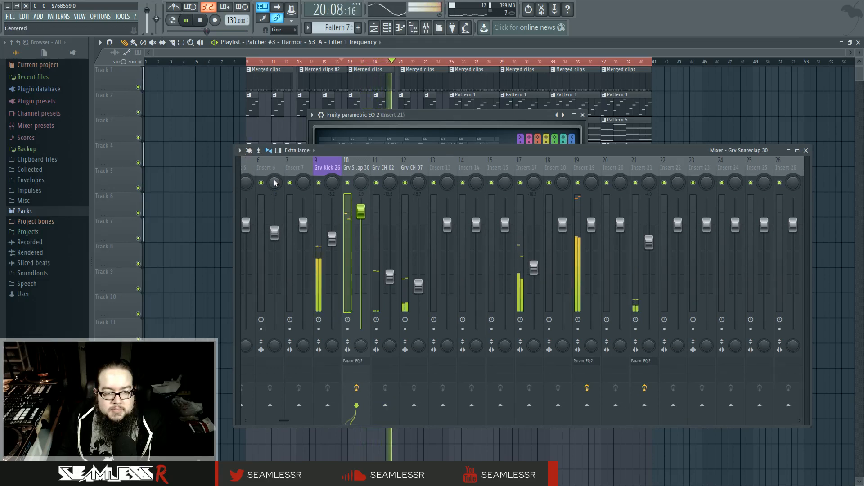
pyautogui.moveTo(286, 422); pyautogui.dragTo(247, 419)
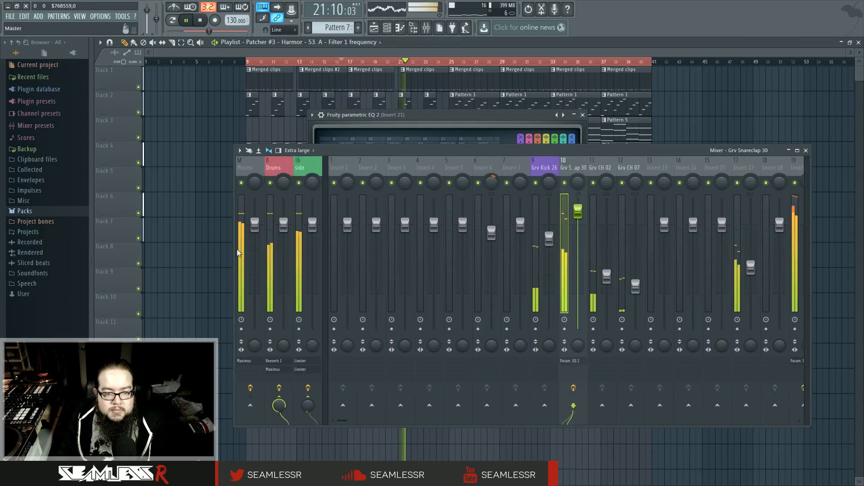
pyautogui.moveTo(375, 157); pyautogui.dragTo(399, 101)
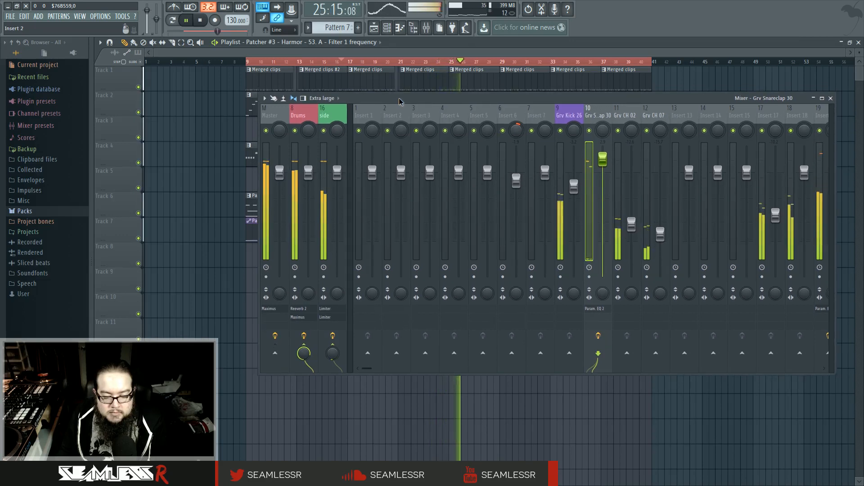
pyautogui.moveTo(399, 101); pyautogui.dragTo(327, 124)
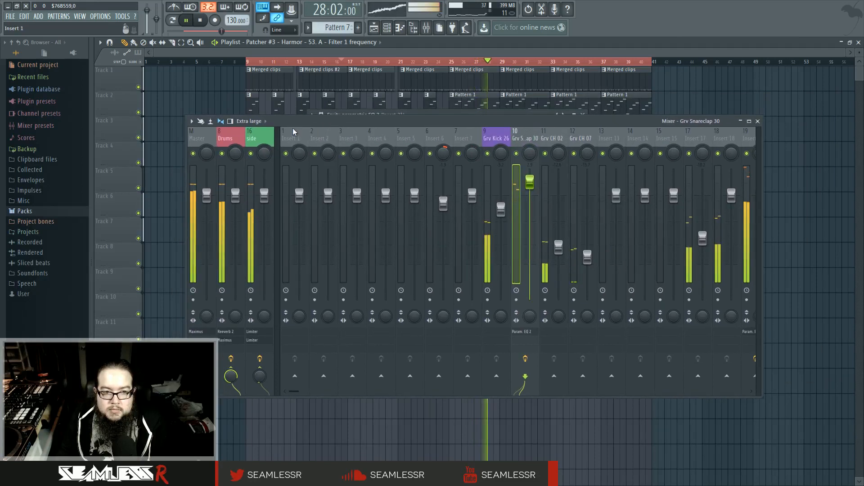
# Step: Straighten the Filter 1 frequency automation from bar 25 to 33 and from bar 33 to 41, raising the bar 25 point
pyautogui.click(479, 415)
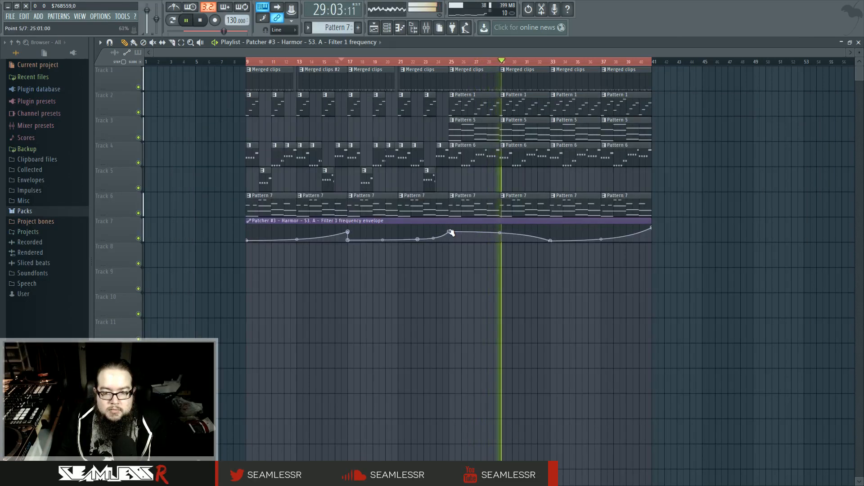
pyautogui.rightClick(500, 231)
pyautogui.moveTo(449, 230); pyautogui.dragTo(450, 228)
pyautogui.rightClick(601, 239)
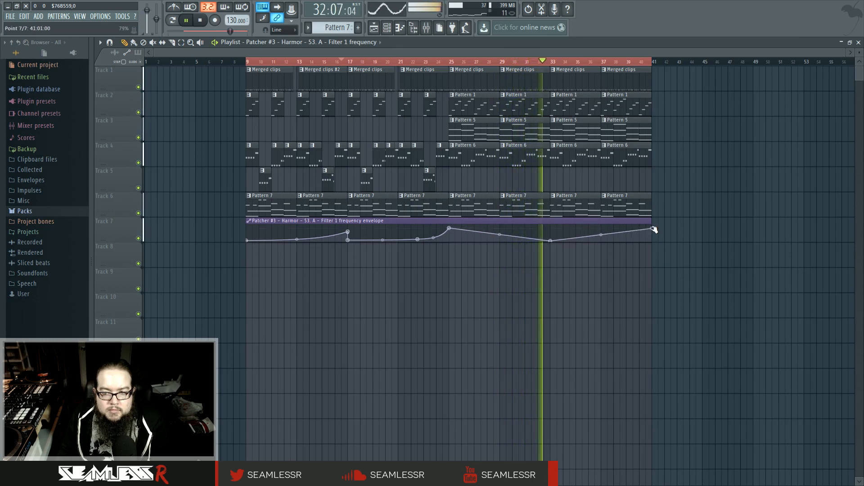
# Step: Open the channel rack, briefly audition the arrangement and select all channels
pyautogui.click(412, 28)
pyautogui.moveTo(356, 116); pyautogui.dragTo(385, 133)
pyautogui.press('space')
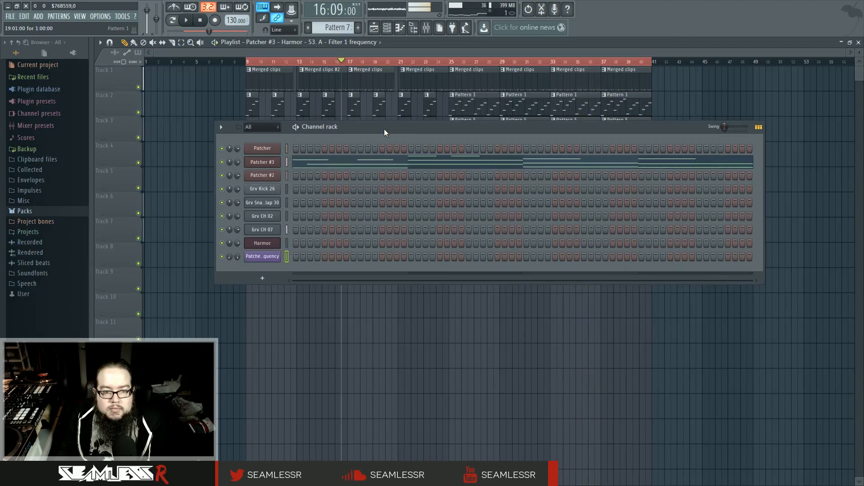
pyautogui.press('space')
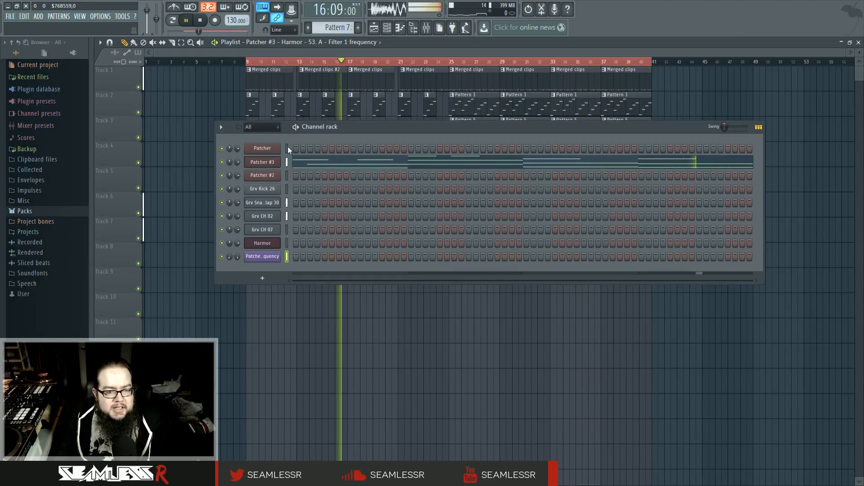
pyautogui.press('space')
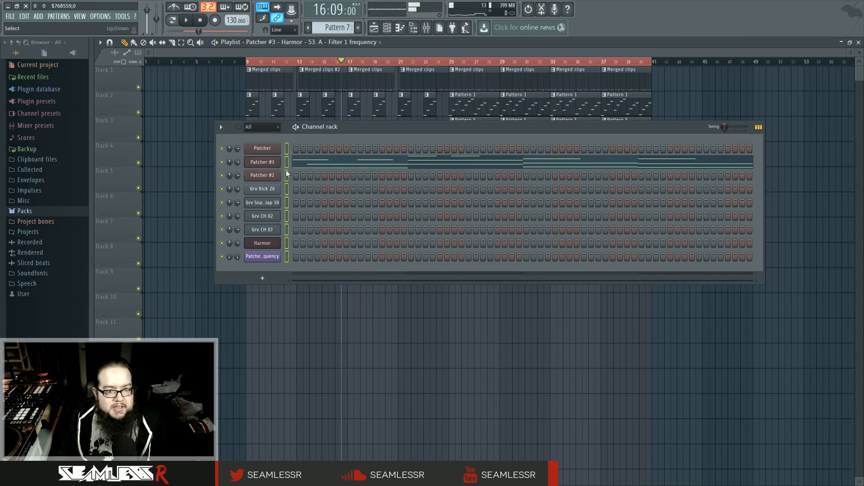
# Step: Play the arrangement from just before bar 17 with the channel rack moved aside, briefly toggling the rack's graphical note view
pyautogui.moveTo(362, 128); pyautogui.dragTo(419, 136)
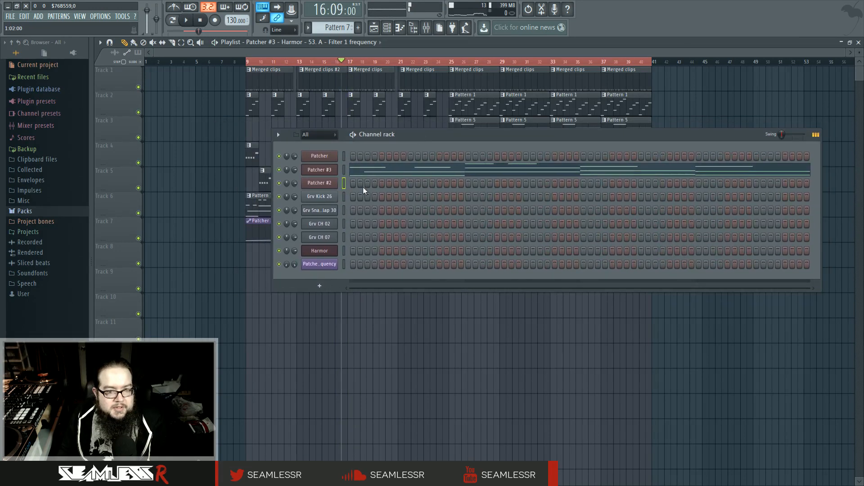
pyautogui.press('space')
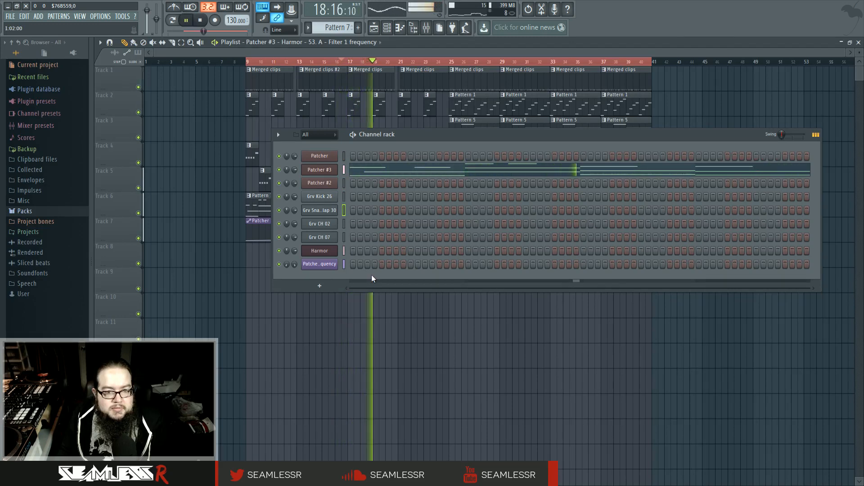
pyautogui.click(816, 134)
pyautogui.click(816, 134)
pyautogui.click(816, 135)
pyautogui.click(816, 135)
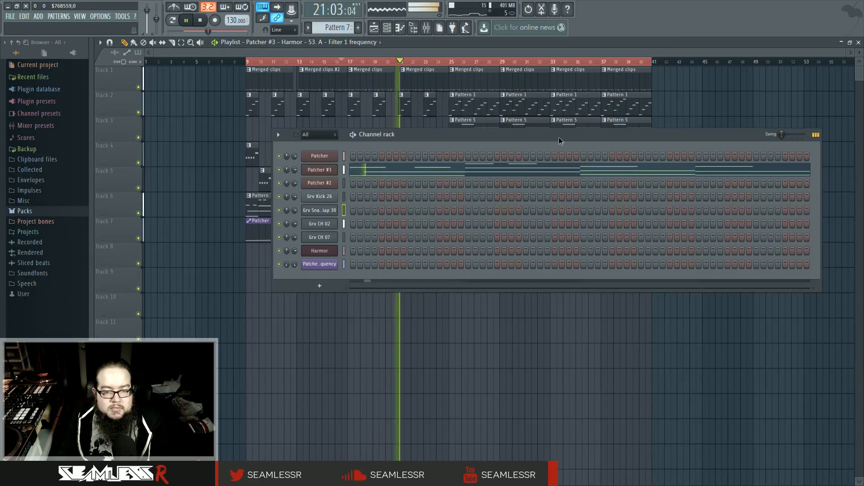
# Step: Narrow the channel rack to 16 steps, reposition it and close it
pyautogui.moveTo(562, 134); pyautogui.dragTo(550, 247)
pyautogui.moveTo(815, 324); pyautogui.dragTo(491, 324)
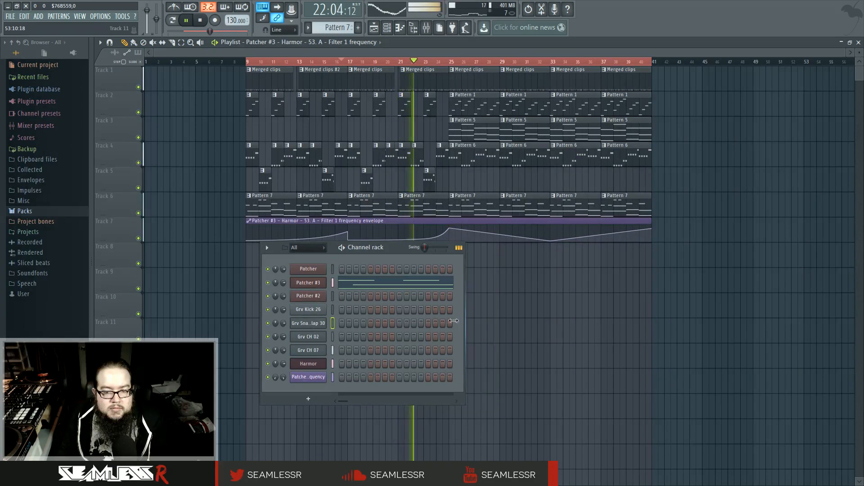
pyautogui.moveTo(419, 251); pyautogui.dragTo(497, 241)
pyautogui.moveTo(448, 389); pyautogui.dragTo(237, 385)
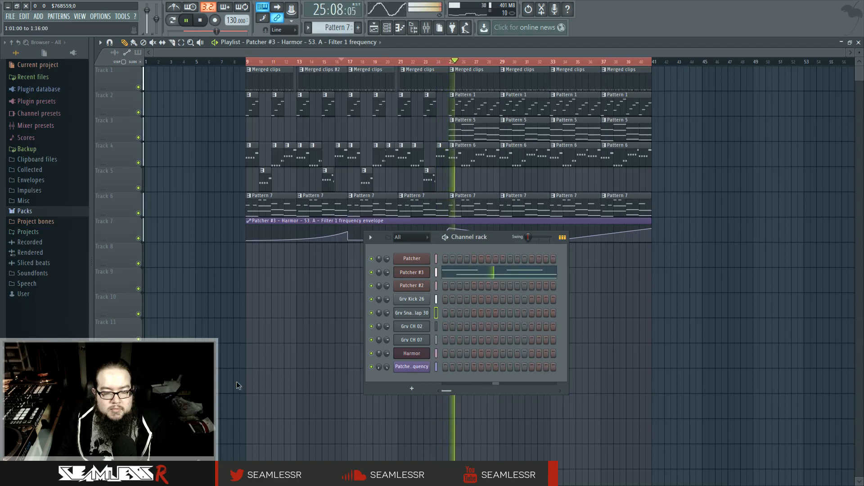
pyautogui.moveTo(505, 238); pyautogui.dragTo(550, 220)
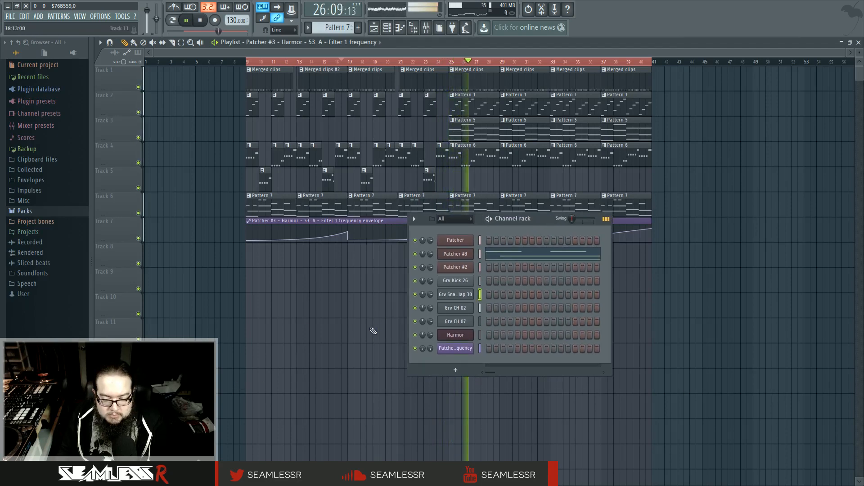
pyautogui.press('F6')
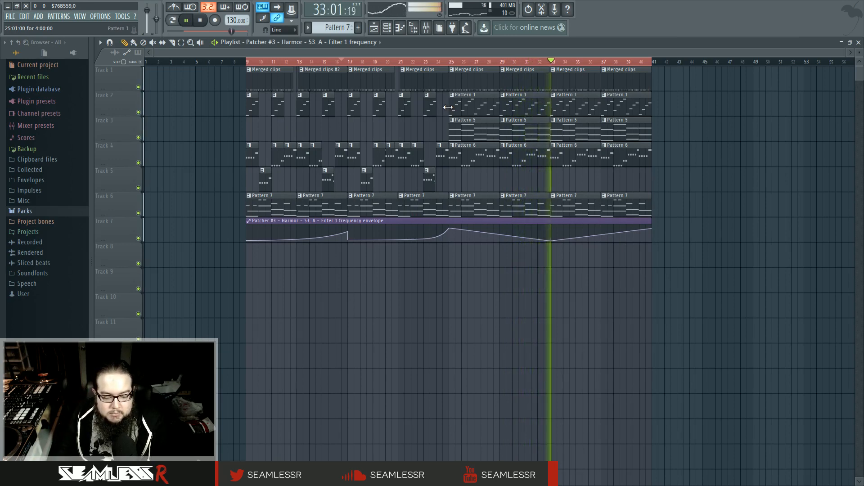
# Step: Stop playback and open the Fall silently sample folder under Misc > Used by demo projects
pyautogui.press('space')
pyautogui.click(49, 202)
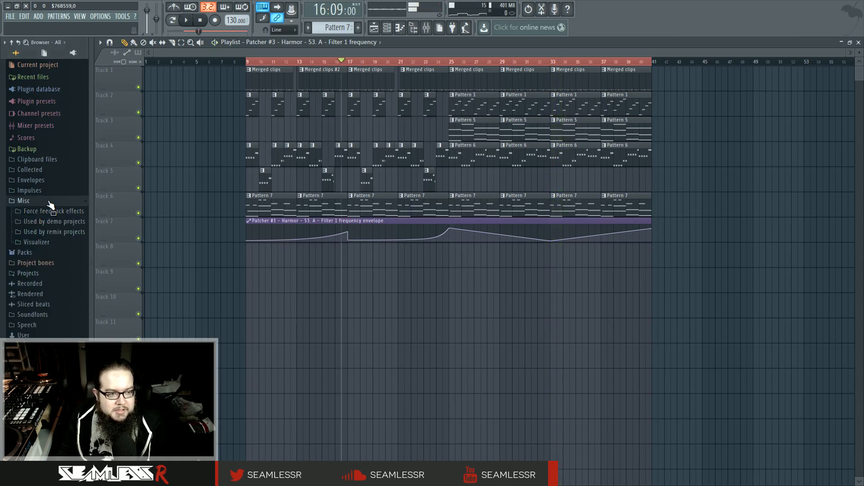
pyautogui.click(67, 233)
pyautogui.click(68, 222)
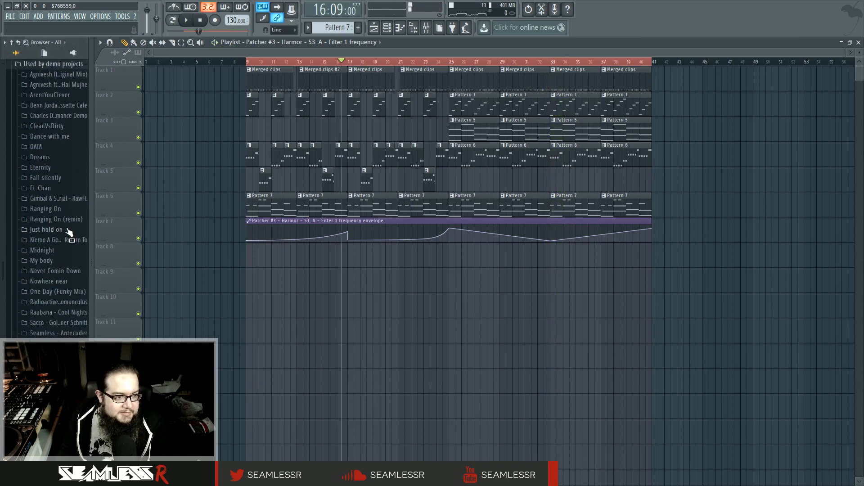
pyautogui.scroll(1, 66, 227)
pyautogui.scroll(1, 66, 230)
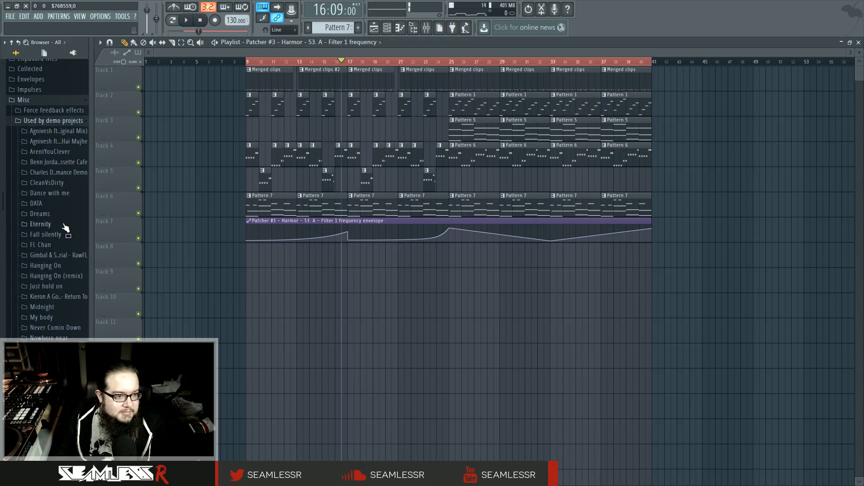
pyautogui.click(65, 225)
pyautogui.click(66, 225)
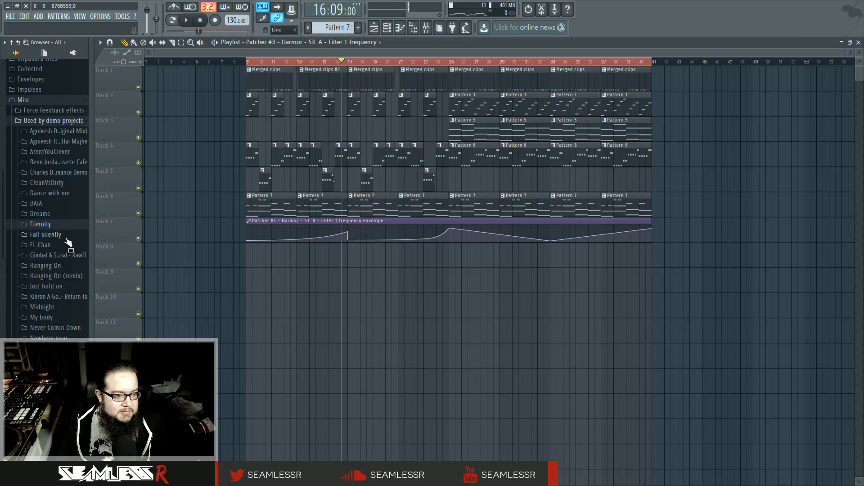
pyautogui.click(67, 235)
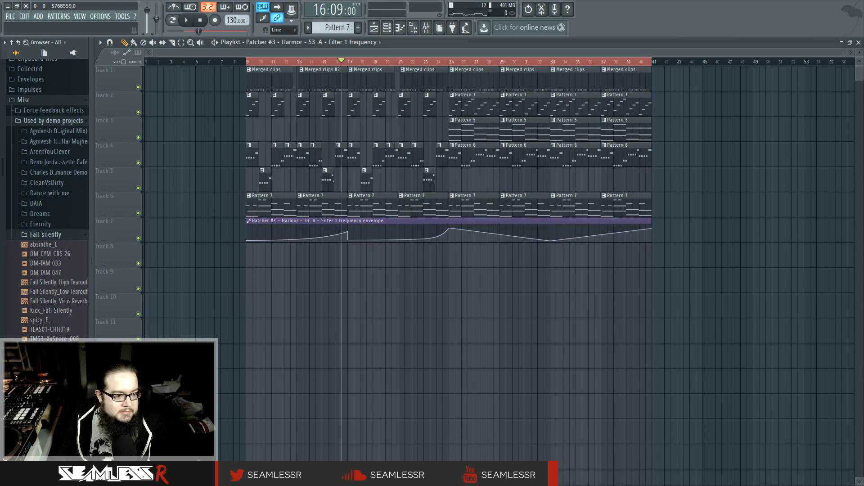
# Step: Place the Vocals_Fall Silently sample on Track 9 from bar 9 and play the arrangement from there
pyautogui.moveTo(272, 278); pyautogui.dragTo(285, 277)
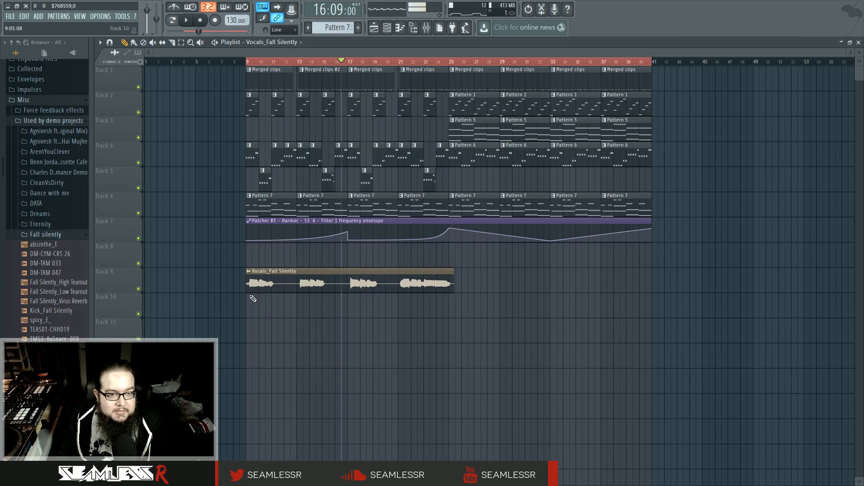
pyautogui.scroll(2, 253, 298)
pyautogui.moveTo(191, 30); pyautogui.dragTo(184, 30)
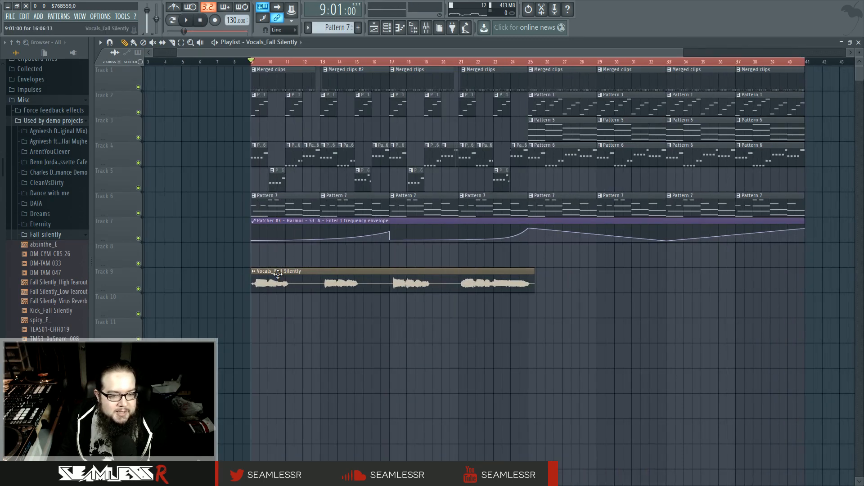
pyautogui.press('space')
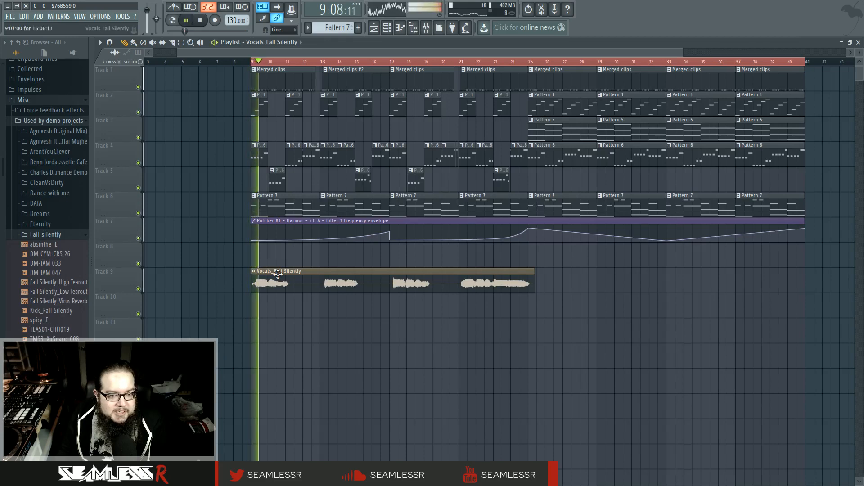
# Step: Set the vocal sample's time-stretching mode to e3 generic and raise the time multiplier to double its length to 32 bars
pyautogui.doubleClick(278, 274)
pyautogui.press('space')
pyautogui.moveTo(268, 108); pyautogui.dragTo(479, 222)
pyautogui.click(559, 271)
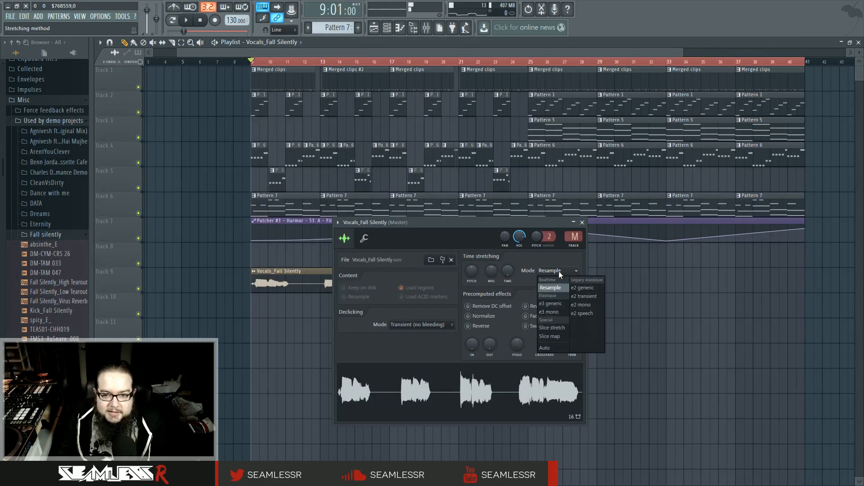
pyautogui.click(560, 304)
pyautogui.moveTo(492, 271); pyautogui.dragTo(494, 271)
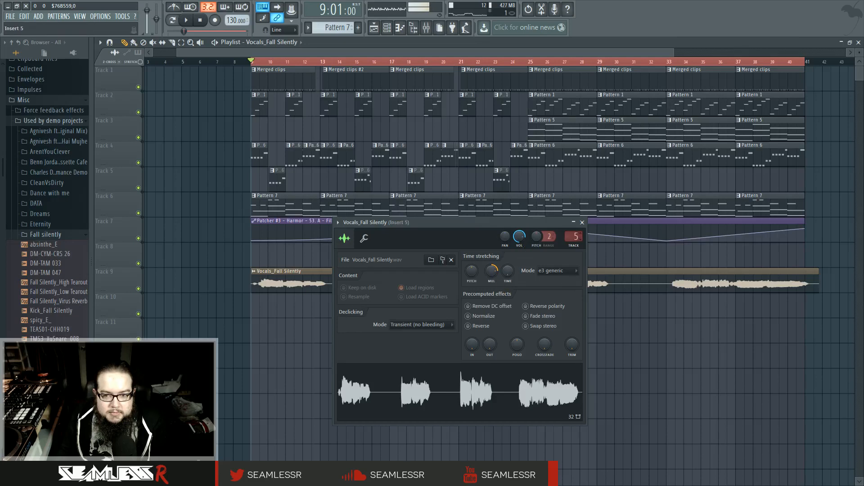
# Step: Route the vocal sample's channel to Insert 22 in the mixer, leaving the neighbouring inserts untouched
pyautogui.press('F9')
pyautogui.scroll(-20, 574, 236)
pyautogui.scroll(5, 574, 237)
pyautogui.scroll(4, 574, 237)
pyautogui.scroll(-1, 573, 236)
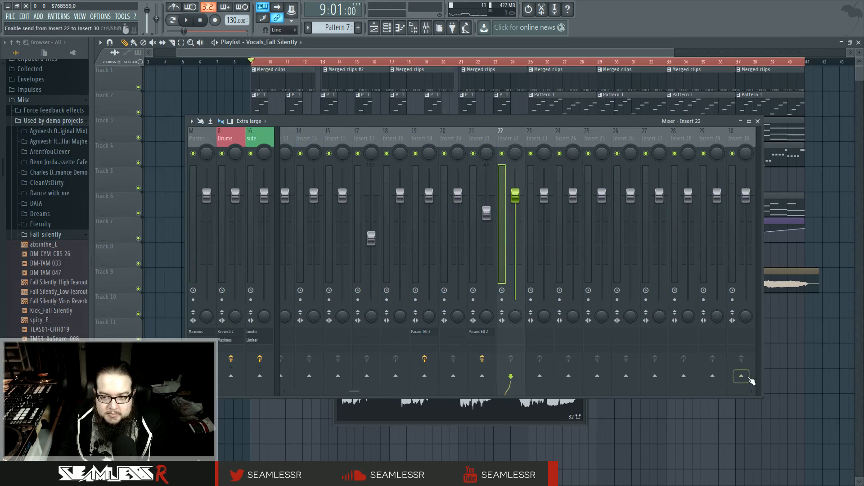
pyautogui.press('F9')
# Step: Shift the vocal clip slightly earlier around bar 9 while auditioning its timing against the beat
pyautogui.press('space')
pyautogui.moveTo(347, 282)
pyautogui.mouseDown()
pyautogui.moveTo(405, 276)
pyautogui.moveTo(337, 278)
pyautogui.mouseUp()
pyautogui.press('space')
pyautogui.press('space')
pyautogui.scroll(3, 253, 315)
pyautogui.press('space')
pyautogui.moveTo(270, 285); pyautogui.dragTo(254, 286)
pyautogui.press('space')
# Step: Fine-tune the vocal clip's timing and trim its leading silence so it starts exactly on bar 9
pyautogui.scroll(3, 288, 287)
pyautogui.press('space')
pyautogui.moveTo(327, 287); pyautogui.dragTo(317, 287)
pyautogui.press('space')
pyautogui.press('space')
pyautogui.press('space')
pyautogui.moveTo(244, 281); pyautogui.dragTo(279, 281)
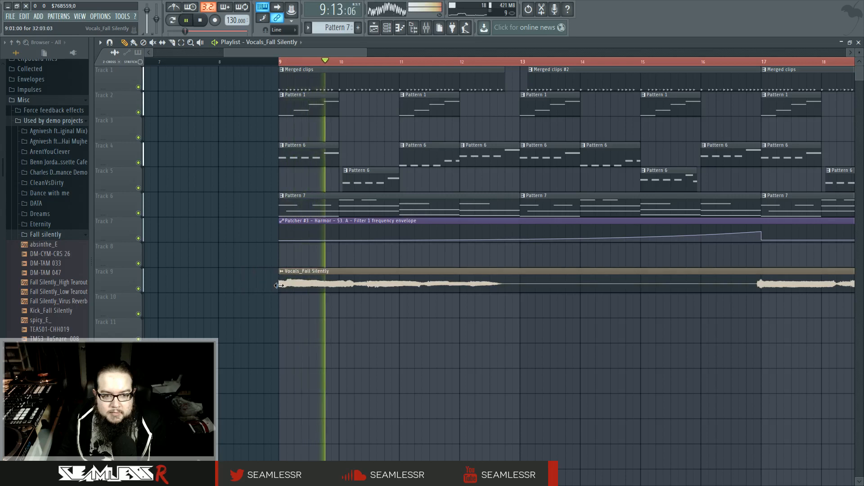
pyautogui.press('space')
# Step: Slice the vocal clip at 10:01, 10:09 and 10:13, and play it from bar 9
pyautogui.moveTo(342, 272); pyautogui.dragTo(370, 293)
pyautogui.press('space')
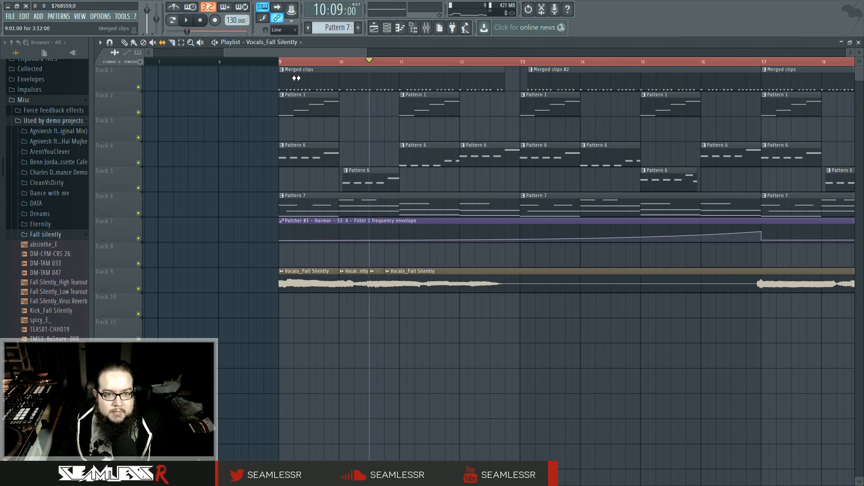
pyautogui.press('space')
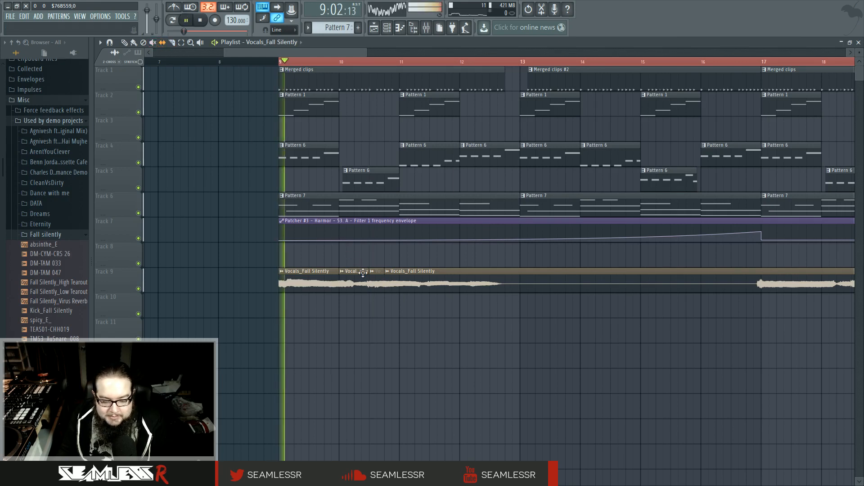
# Step: Slip the audio inside the vocal slice at bar 10 earlier and audition the edit
pyautogui.moveTo(358, 288); pyautogui.dragTo(347, 287)
pyautogui.press('space')
pyautogui.press('space')
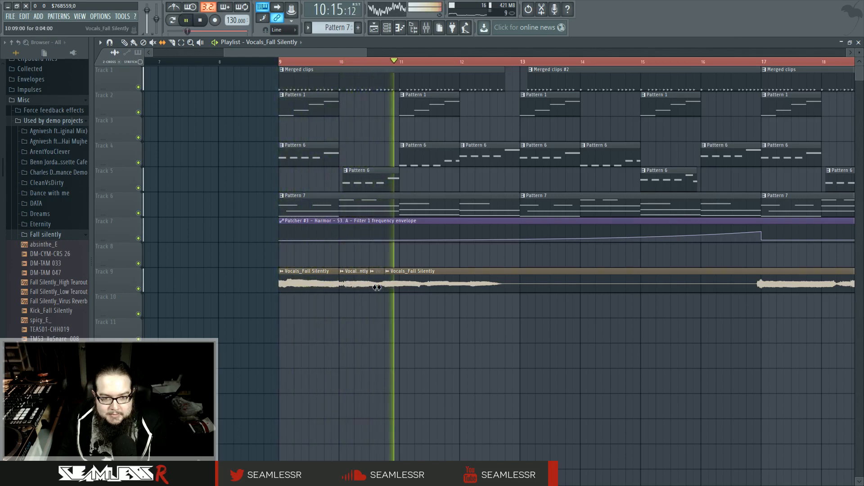
pyautogui.press('space')
pyautogui.press('space')
pyautogui.click(345, 63)
# Step: Slip the audio in the bar 10 vocal slice slightly later and audition it from 9:11
pyautogui.press('space')
pyautogui.press('space')
pyautogui.moveTo(350, 289); pyautogui.dragTo(353, 285)
pyautogui.press('space')
pyautogui.press('space')
pyautogui.press('space')
pyautogui.press('space')
pyautogui.click(318, 62)
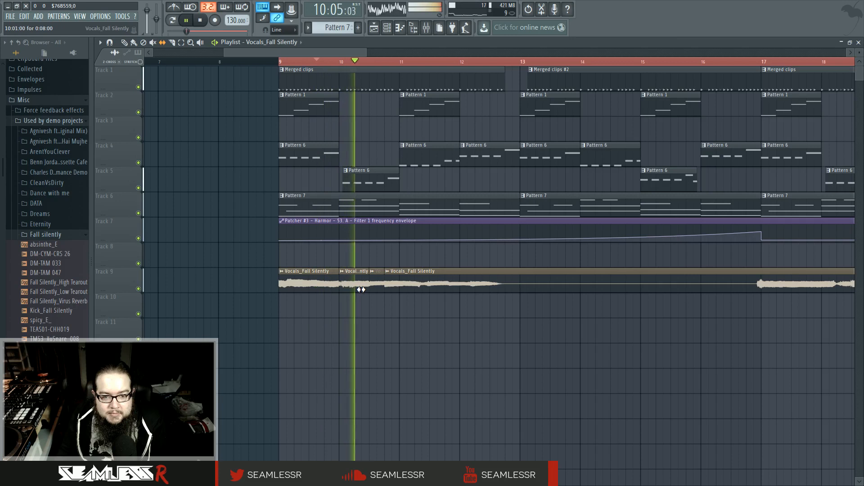
pyautogui.press('space')
pyautogui.press('space')
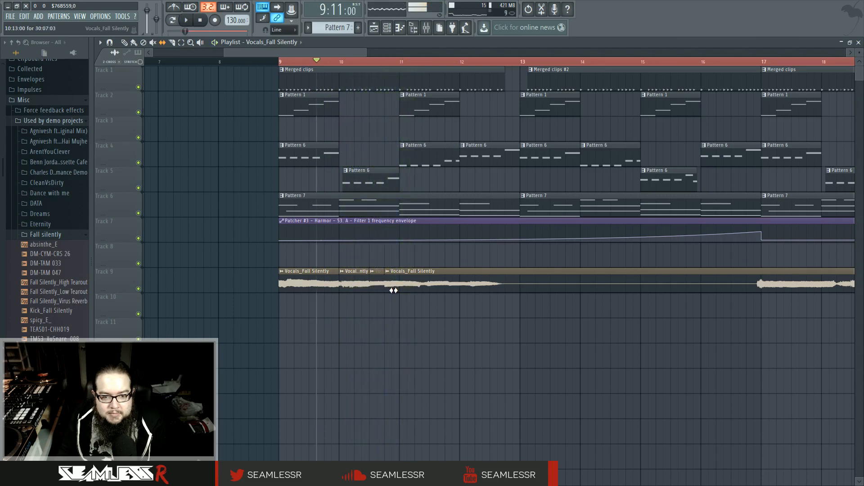
# Step: Delete the vocal slice from 10:13 onward, slip the audio of the 10:09 slice and extend that slice to bar 11
pyautogui.rightClick(386, 284)
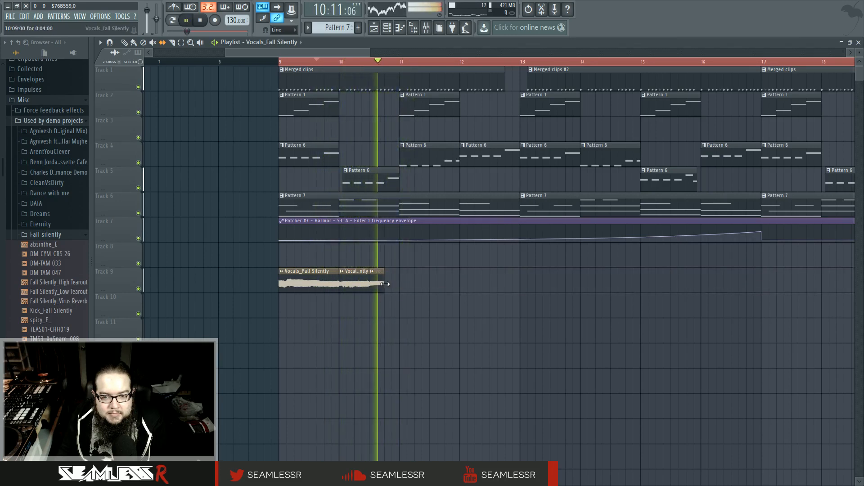
pyautogui.moveTo(378, 271)
pyautogui.mouseDown()
pyautogui.moveTo(391, 271)
pyautogui.moveTo(370, 278)
pyautogui.mouseUp()
pyautogui.press('space')
pyautogui.press('space')
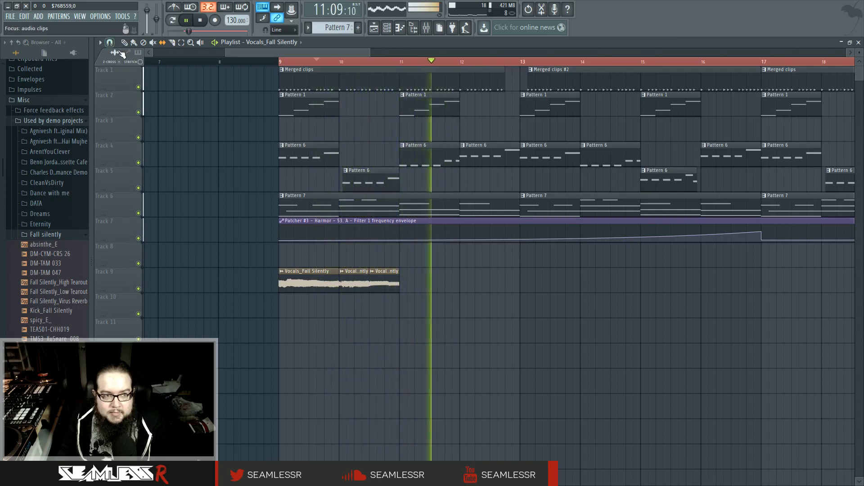
# Step: Extend the last vocal slice on Track 9 to bar 12 and split it at bar 11
pyautogui.press('space')
pyautogui.press('space')
pyautogui.moveTo(399, 282); pyautogui.dragTo(459, 291)
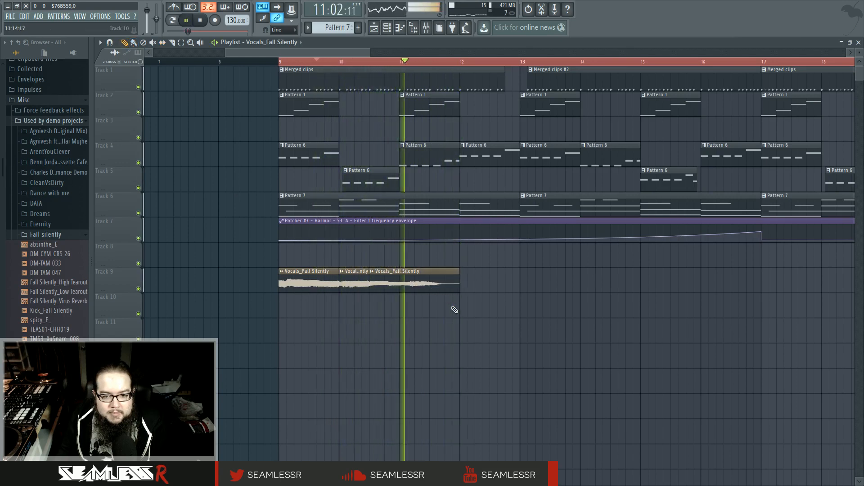
pyautogui.click(400, 286)
# Step: Slip the audio inside the bar 11 vocal slice slightly earlier and audition it from 10:09
pyautogui.press('space')
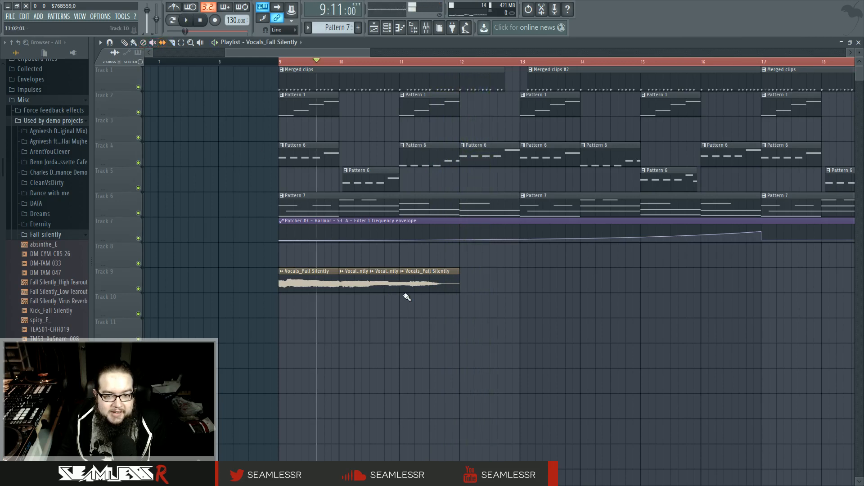
pyautogui.press('space')
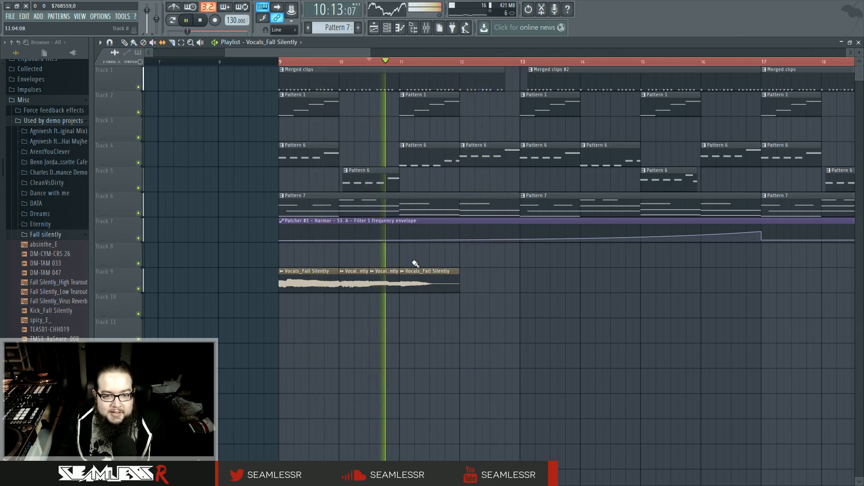
pyautogui.press('space')
# Step: Add Pitcher to the first effect slot of the vocal's mixer track, Insert 22, and audition from bar 9
pyautogui.click(279, 62)
pyautogui.doubleClick(325, 273)
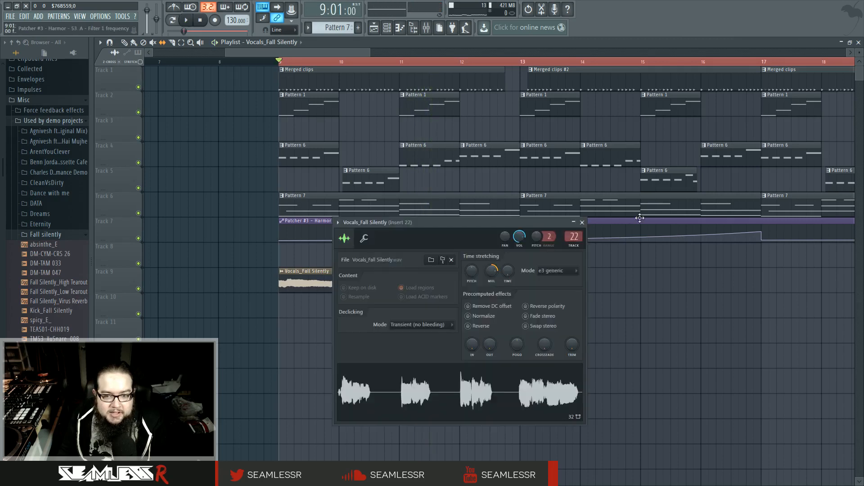
pyautogui.doubleClick(569, 236)
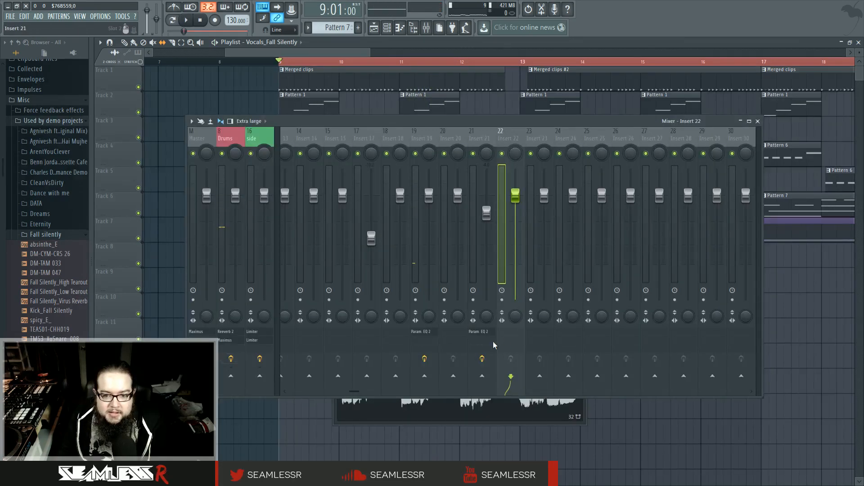
pyautogui.click(510, 334)
pyautogui.click(648, 448)
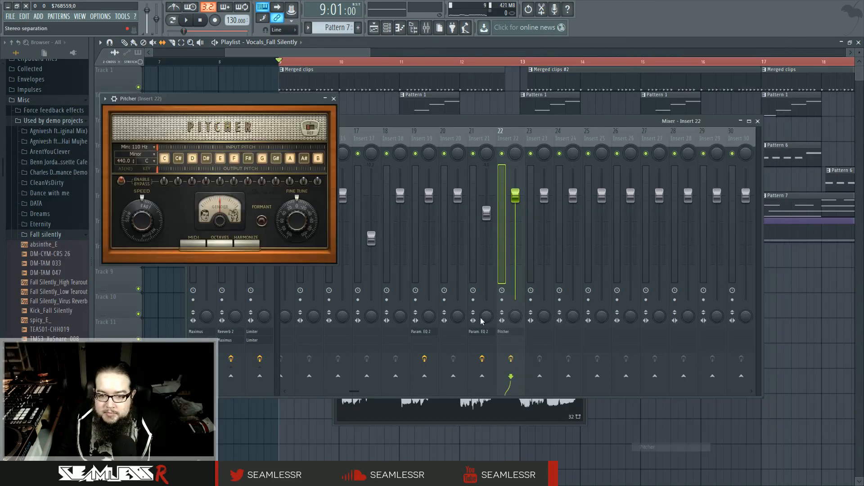
pyautogui.press('space')
pyautogui.moveTo(257, 102); pyautogui.dragTo(407, 153)
pyautogui.press('space')
# Step: Lower the volume of Insert 22 slightly and add Fruity parametric EQ 2 after Pitcher
pyautogui.moveTo(516, 196); pyautogui.dragTo(516, 202)
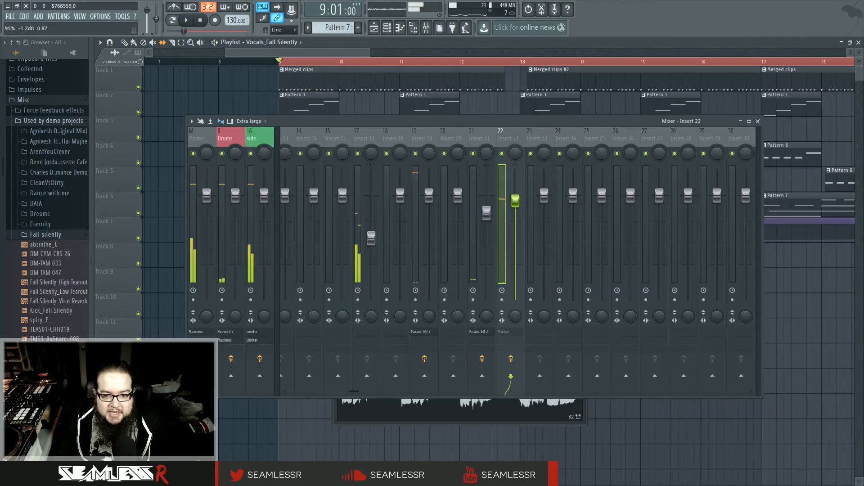
pyautogui.click(510, 342)
pyautogui.click(648, 285)
# Step: Cut bands 1, 3, 5 and 7 of the vocal's Parametric EQ 2 and lower Insert 22 to about -2.5 dB during playback
pyautogui.press('space')
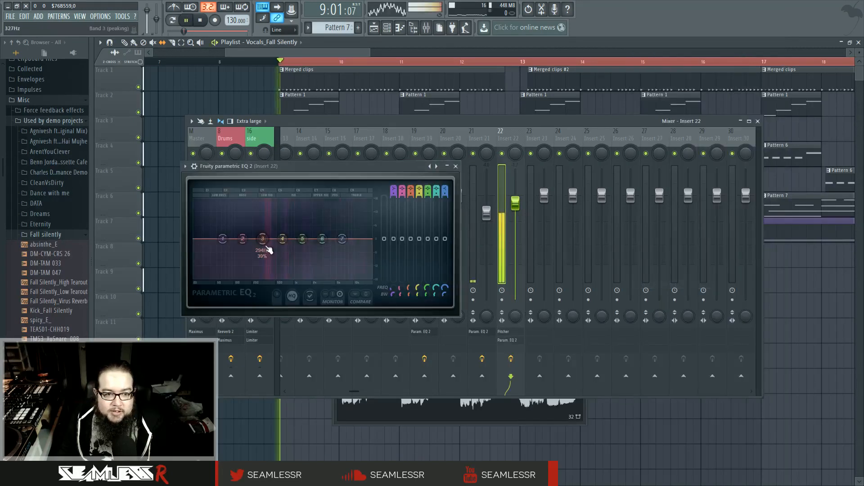
pyautogui.moveTo(264, 240); pyautogui.dragTo(280, 257)
pyautogui.moveTo(302, 239); pyautogui.dragTo(350, 246)
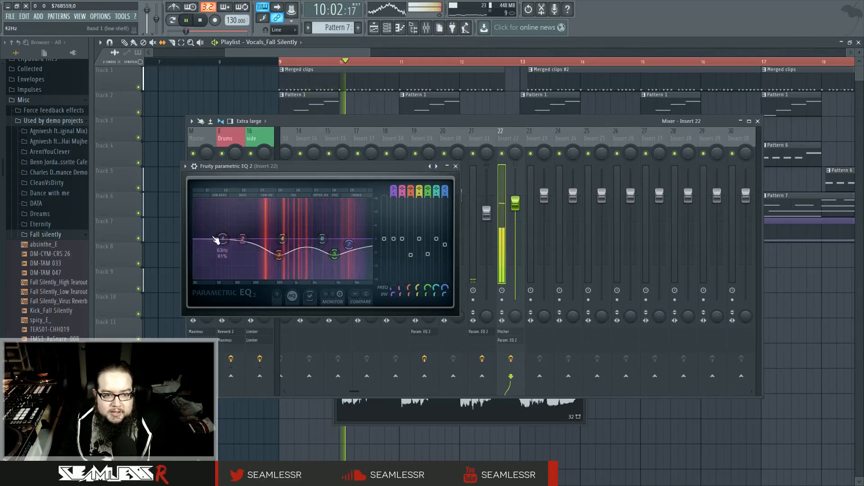
pyautogui.moveTo(213, 236); pyautogui.dragTo(211, 256)
pyautogui.moveTo(517, 203); pyautogui.dragTo(517, 207)
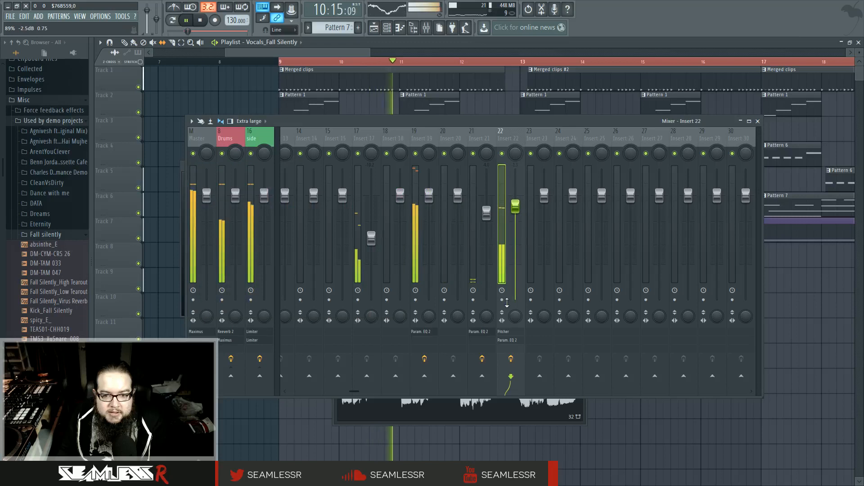
# Step: Add Fruity Reeverb 2 after the EQ on Insert 22 and audition the vocal from bar 9
pyautogui.click(508, 351)
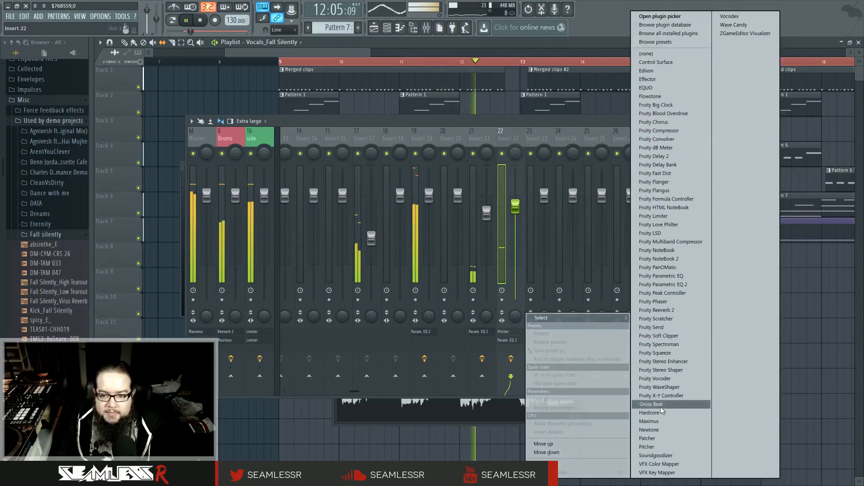
pyautogui.click(657, 310)
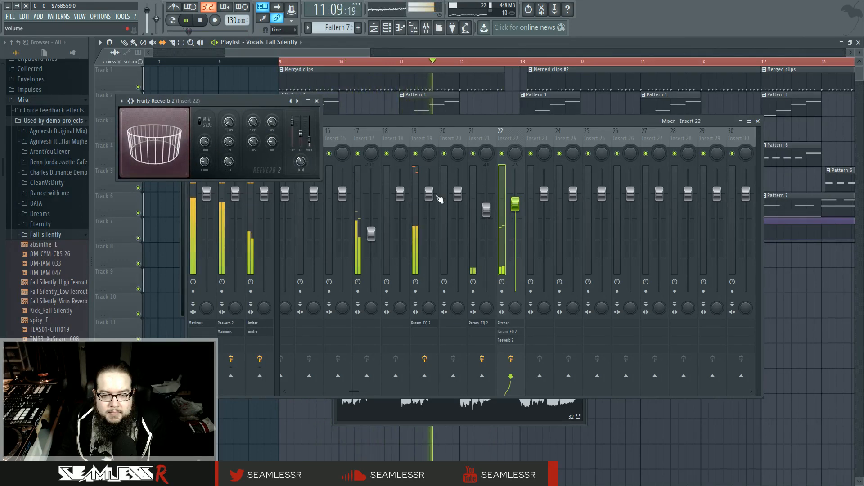
pyautogui.press('space')
pyautogui.press('space')
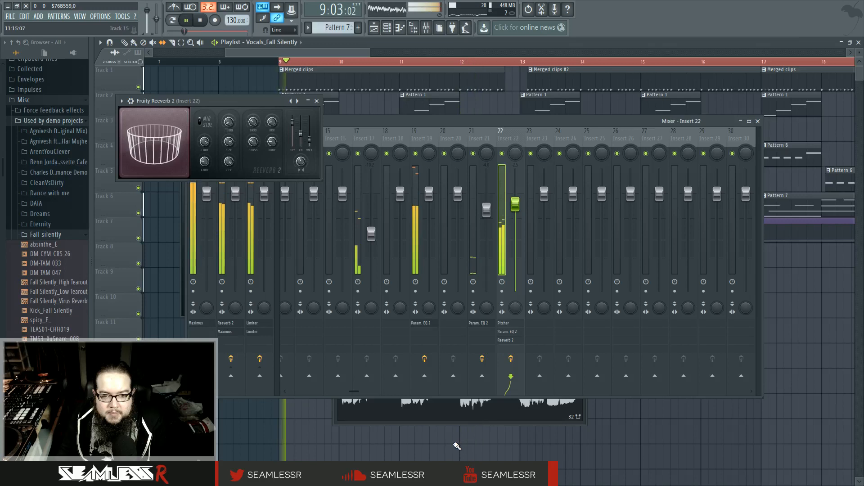
pyautogui.click(455, 443)
pyautogui.press('space')
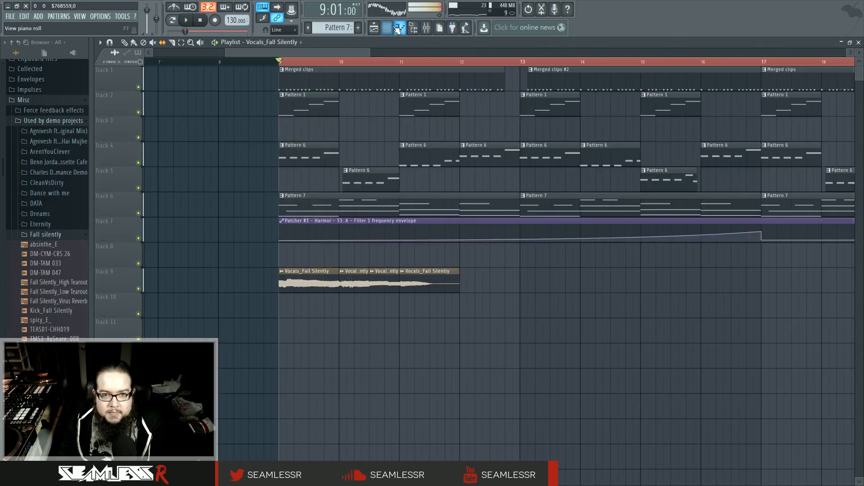
# Step: Audition the vocal with Pitcher open on Insert 22, and enable Pitcher's MIDI control on input port 2
pyautogui.click(425, 29)
pyautogui.press('space')
pyautogui.click(516, 323)
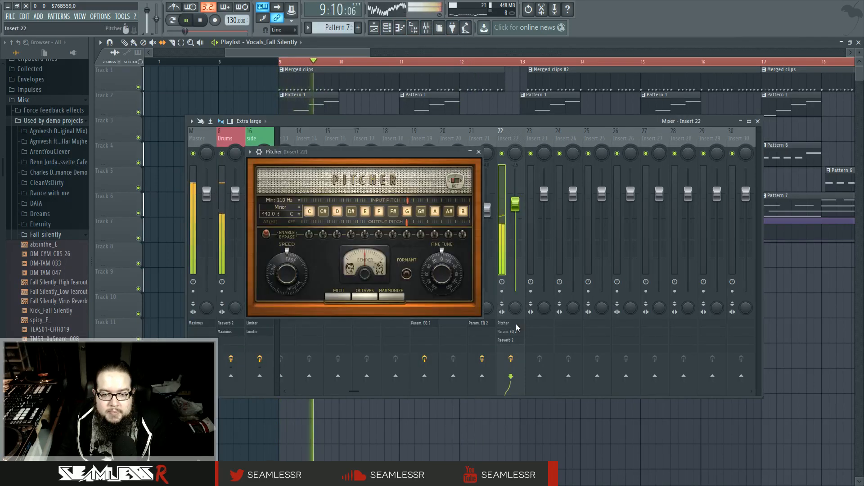
pyautogui.press('space')
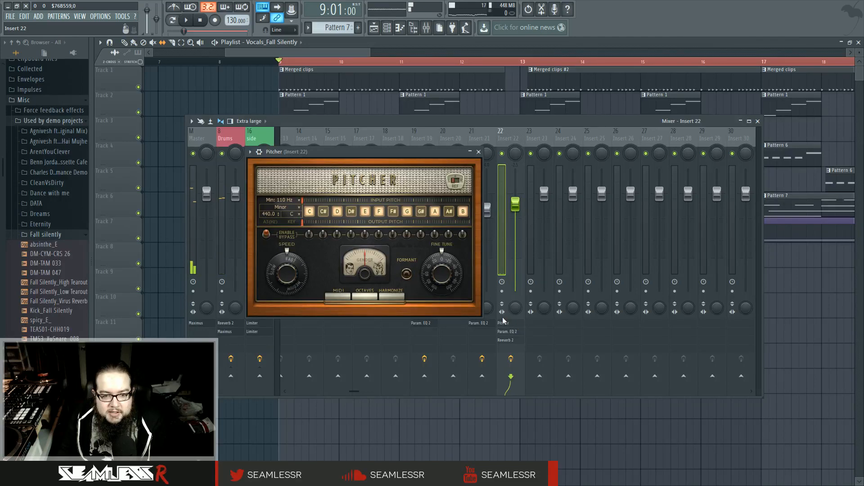
pyautogui.click(341, 294)
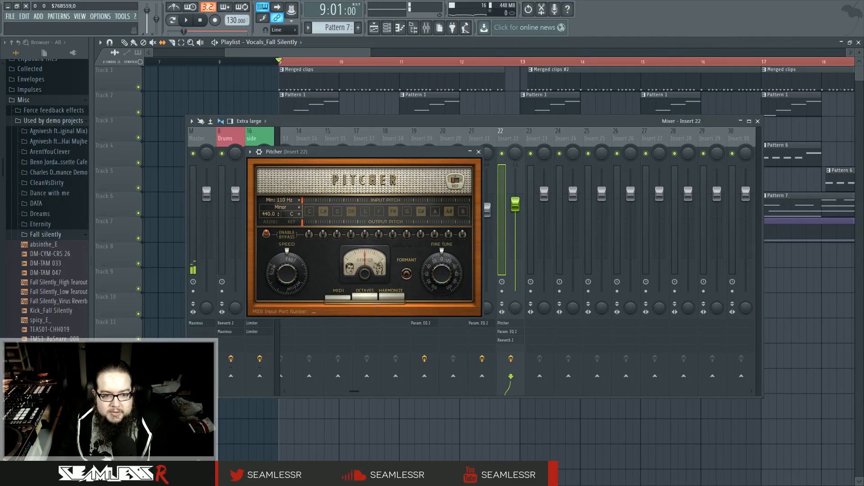
# Step: Add a MIDI Out channel, set its port to 2 and place its window beside Pitcher
pyautogui.click(60, 17)
pyautogui.moveTo(36, 17)
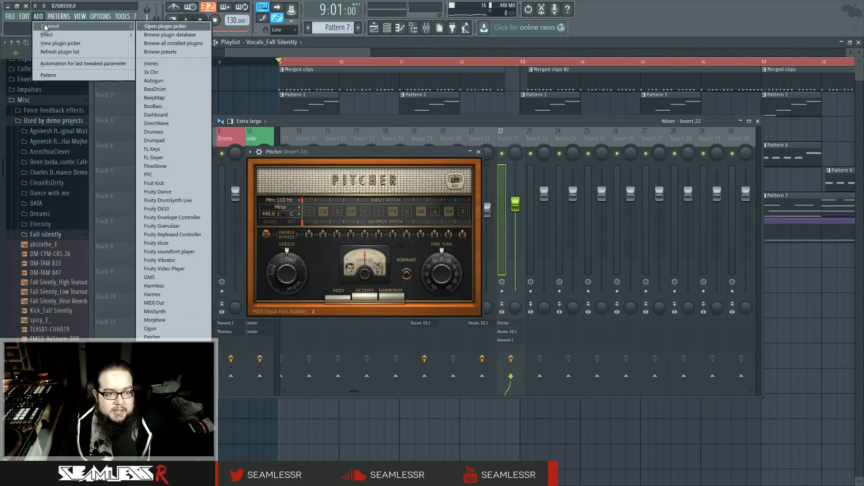
pyautogui.click(185, 304)
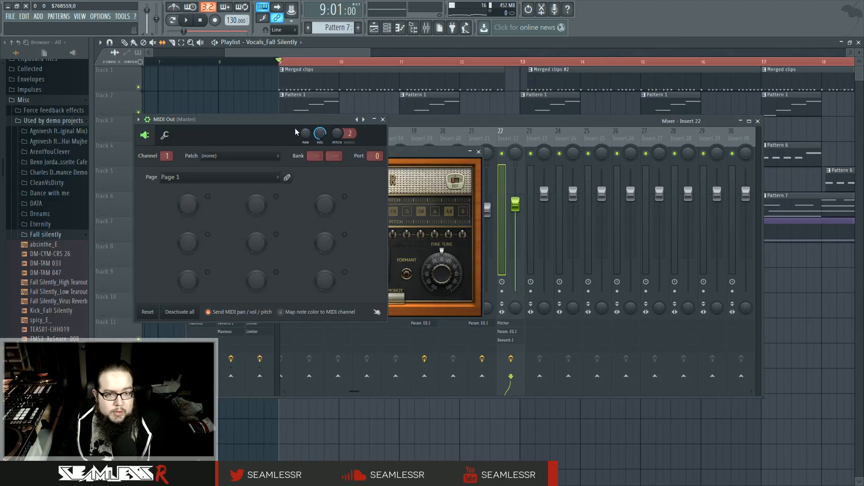
pyautogui.moveTo(298, 119); pyautogui.dragTo(492, 139)
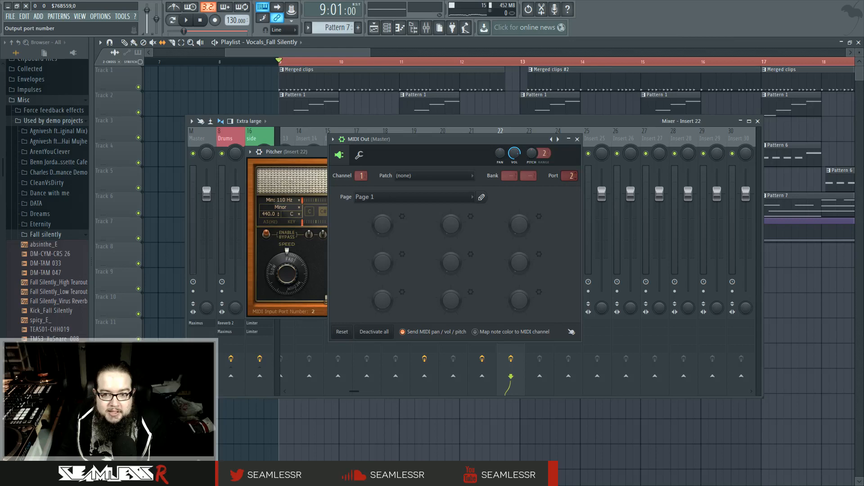
pyautogui.moveTo(403, 134); pyautogui.dragTo(537, 165)
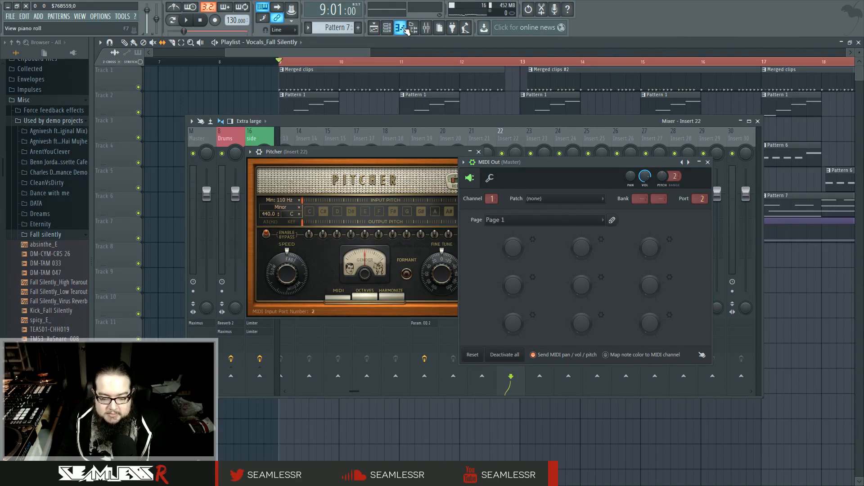
# Step: Enter one-bar C5, G5, D5 and C#5 notes for MIDI Out in Pattern 7 and audition the playlist
pyautogui.click(388, 28)
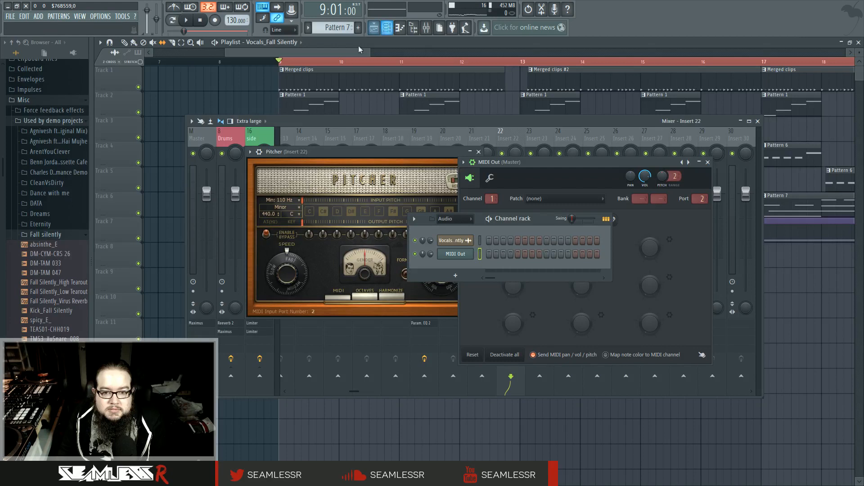
pyautogui.rightClick(467, 260)
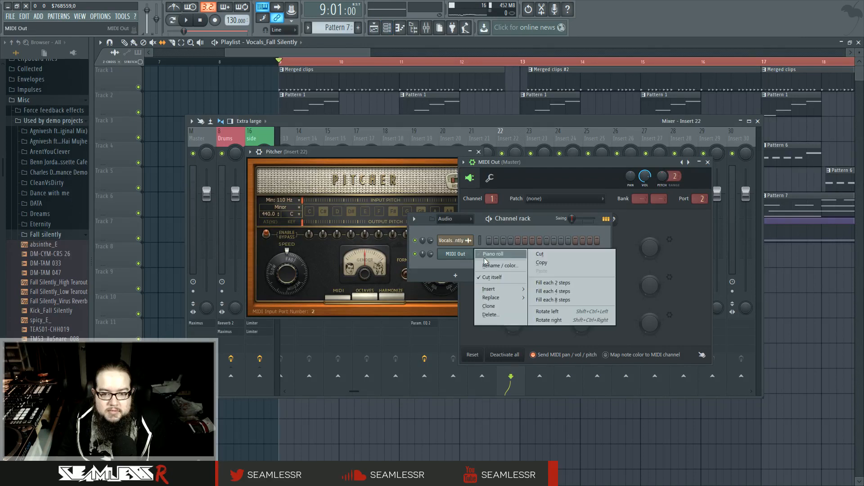
pyautogui.click(490, 255)
pyautogui.moveTo(131, 290)
pyautogui.mouseDown()
pyautogui.moveTo(135, 229)
pyautogui.moveTo(124, 211)
pyautogui.moveTo(113, 288)
pyautogui.mouseUp()
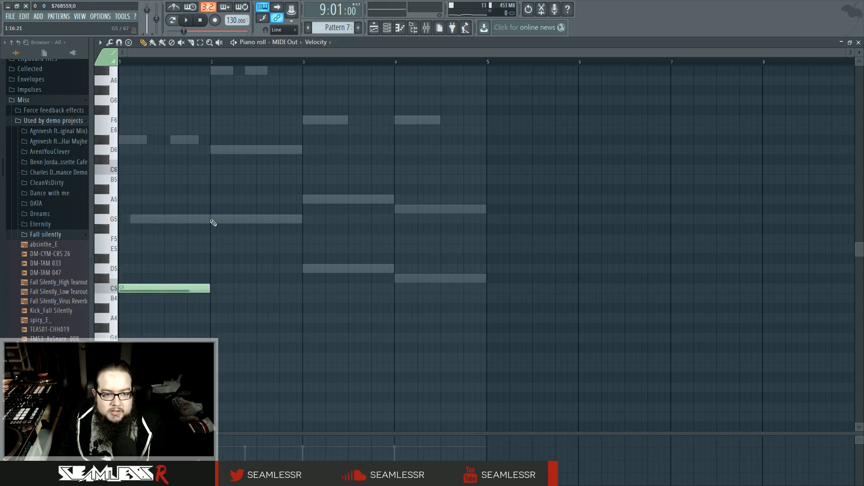
pyautogui.click(315, 271)
pyautogui.click(412, 279)
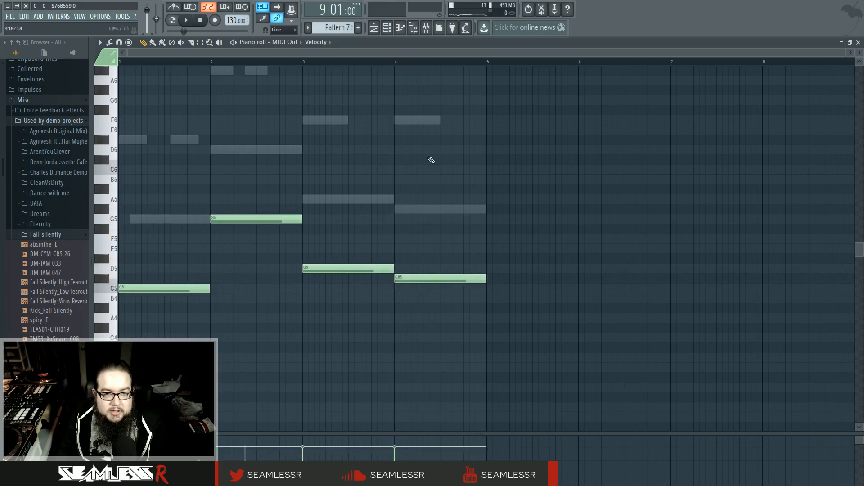
pyautogui.click(381, 28)
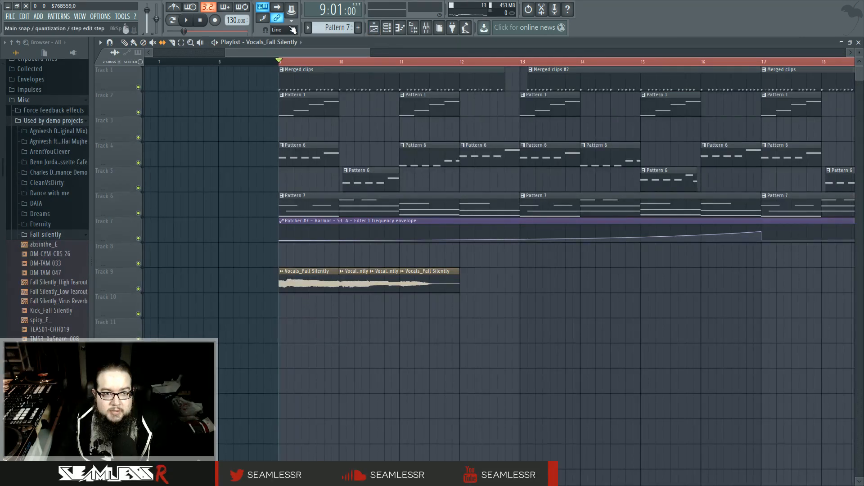
pyautogui.press('space')
pyautogui.press('space')
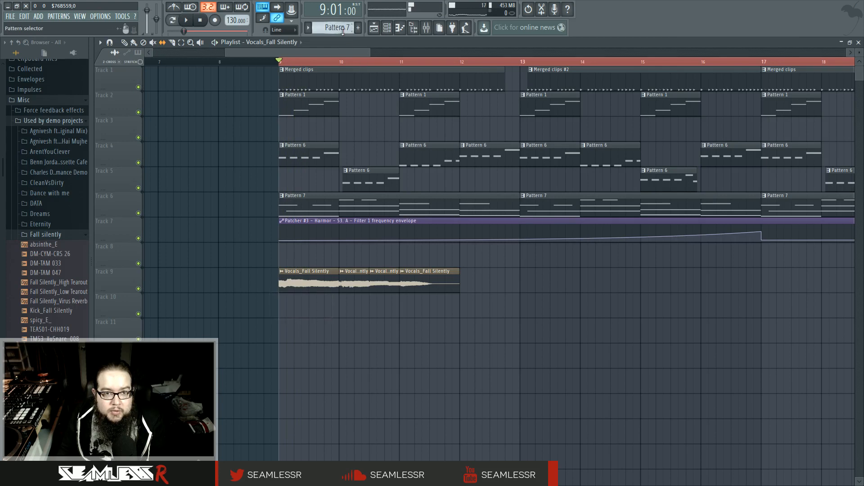
# Step: Try a Pattern 7 clip at bar 9 on Track 10 and remove it after auditioning
pyautogui.click(287, 301)
pyautogui.rightClick(312, 302)
pyautogui.click(309, 158)
pyautogui.click(274, 324)
pyautogui.moveTo(292, 323); pyautogui.dragTo(298, 299)
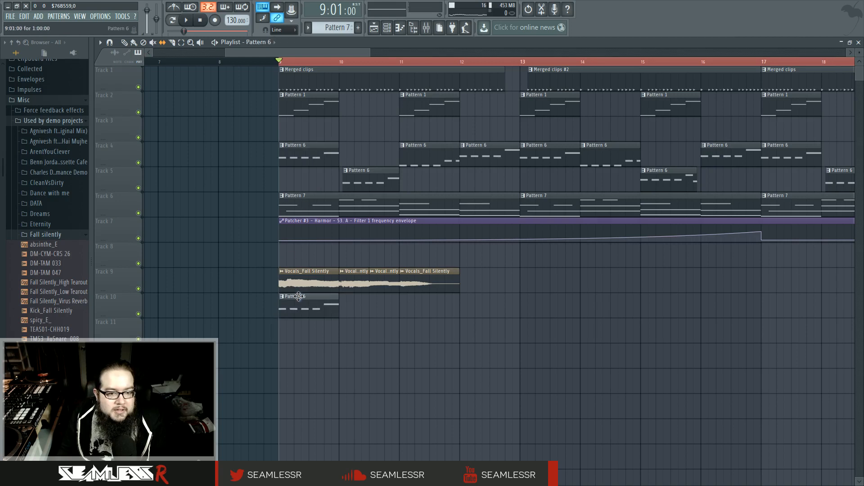
pyautogui.click(283, 296)
pyautogui.moveTo(307, 321)
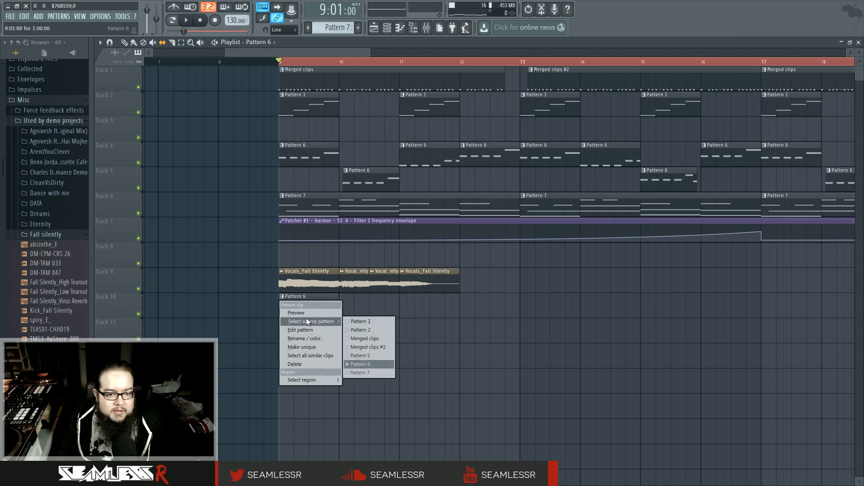
pyautogui.click(370, 373)
pyautogui.press('space')
pyautogui.press('space')
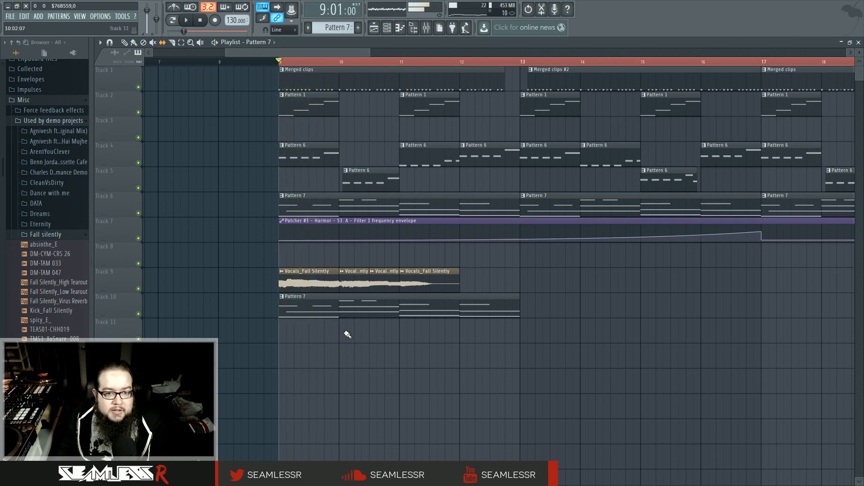
pyautogui.rightClick(345, 308)
# Step: Move the MIDI Out notes out of Pattern 7 into a new, empty Pattern 8
pyautogui.doubleClick(331, 212)
pyautogui.scroll(-5, 328, 312)
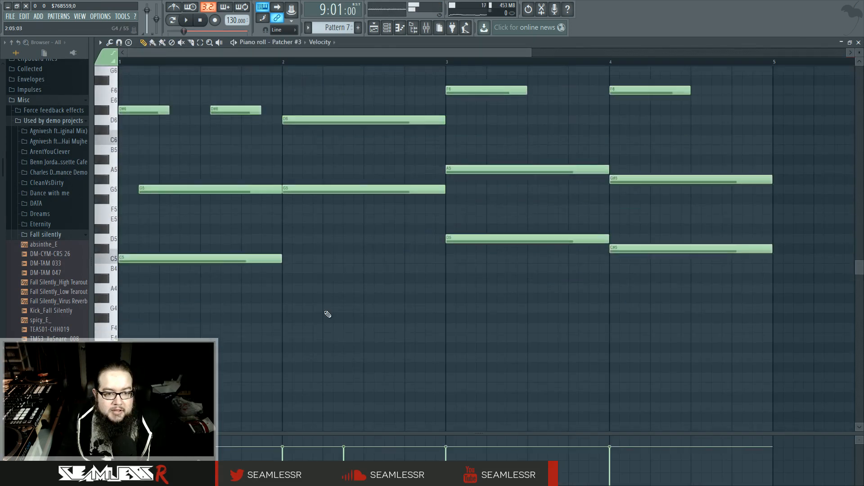
pyautogui.click(401, 27)
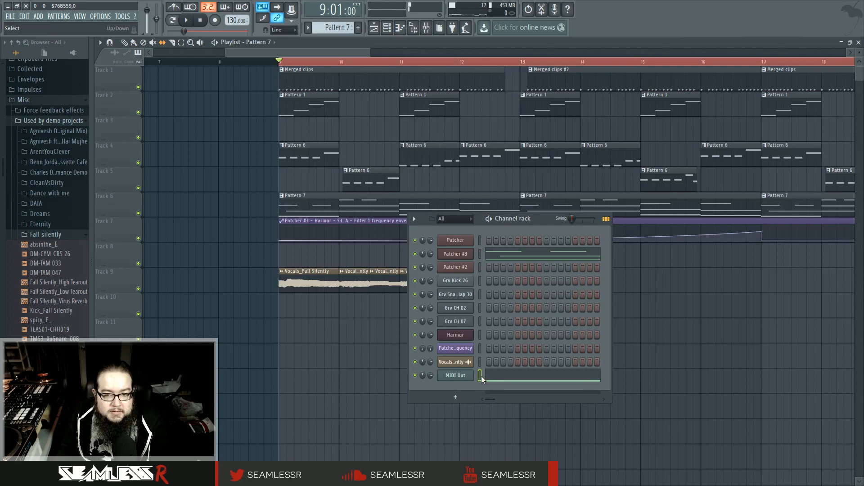
pyautogui.hotkey('ctrl', 'x')
pyautogui.rightClick(346, 27)
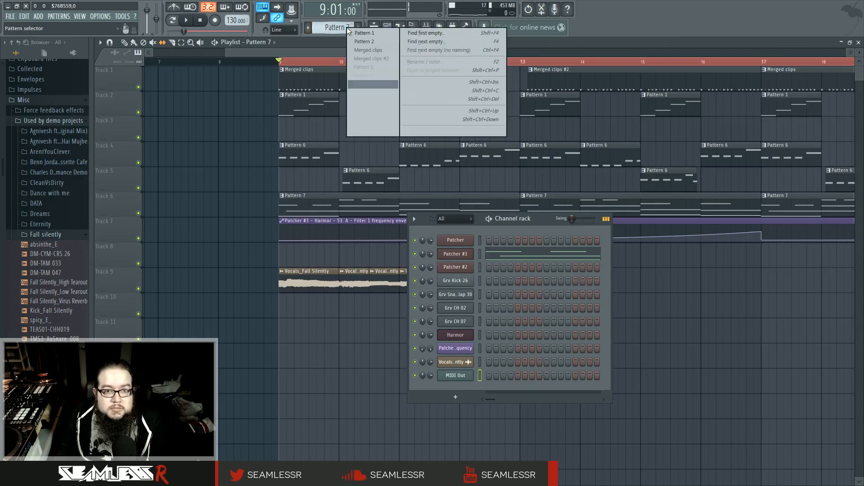
pyautogui.click(412, 33)
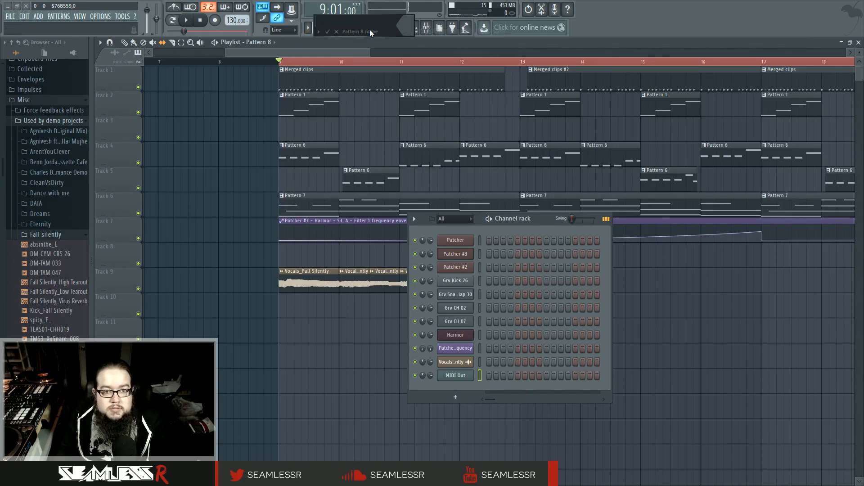
pyautogui.click(336, 31)
# Step: Place a Pattern 8 clip at bar 9 on Track 10 and start playback
pyautogui.click(302, 325)
pyautogui.moveTo(312, 323); pyautogui.dragTo(299, 295)
pyautogui.press('space')
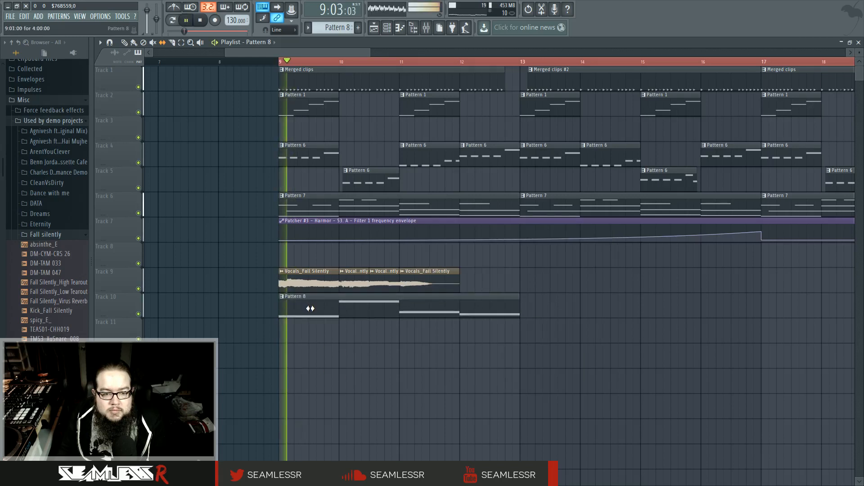
# Step: Check Pattern 8's notes and the MIDI Out channel's port settings during playback
pyautogui.doubleClick(310, 308)
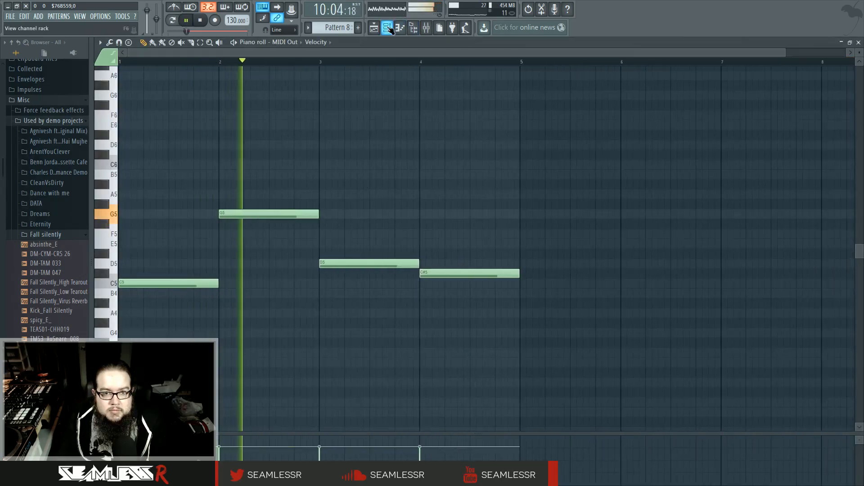
pyautogui.click(412, 27)
pyautogui.click(463, 376)
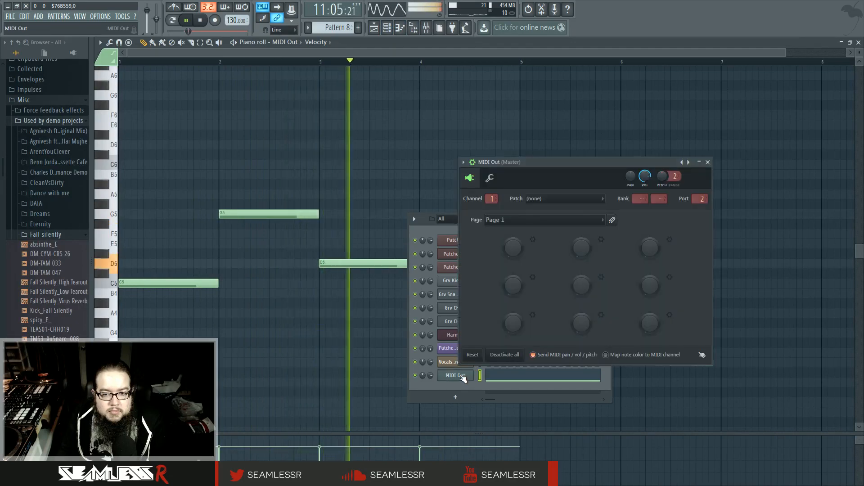
pyautogui.click(708, 162)
pyautogui.press('space')
# Step: Try Pitcher's Harmonize option on Insert 22 and toggle its Octaves option
pyautogui.press('F9')
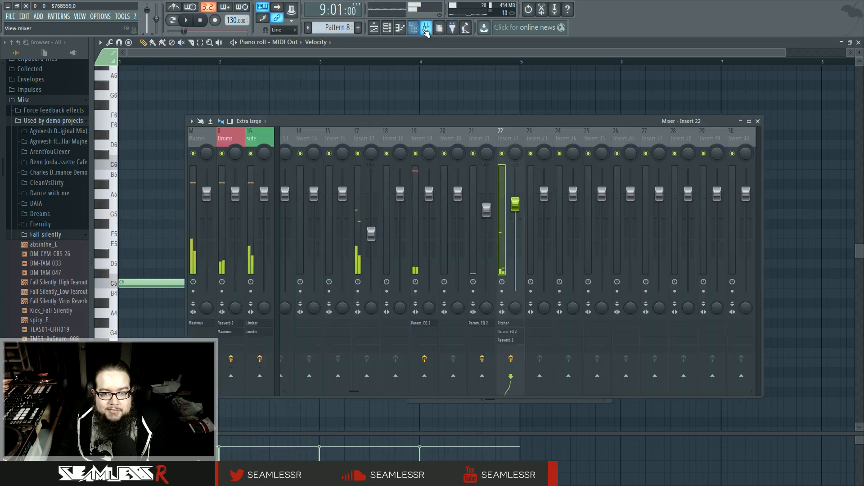
pyautogui.click(515, 323)
pyautogui.click(385, 299)
pyautogui.click(385, 299)
pyautogui.click(368, 296)
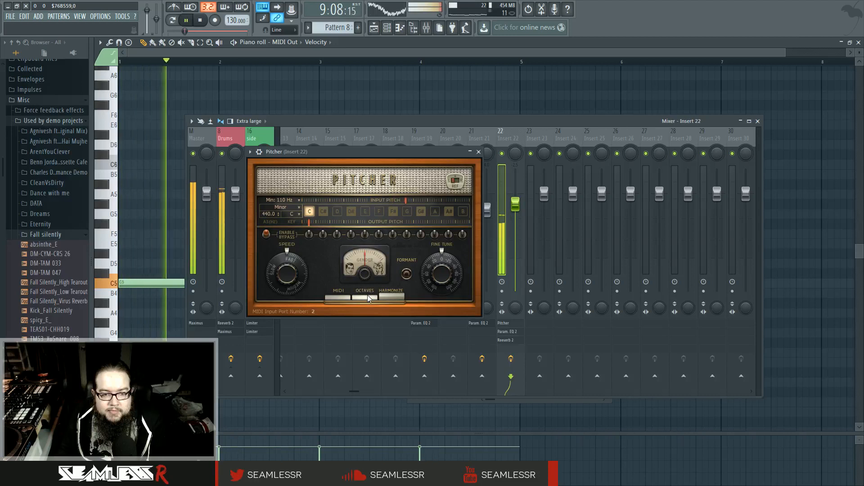
# Step: Transpose all four Pattern 8 notes down one octave to C4, G4, D4 and C#4, and audition them
pyautogui.click(169, 259)
pyautogui.scroll(-3, 175, 258)
pyautogui.moveTo(170, 111); pyautogui.dragTo(536, 258)
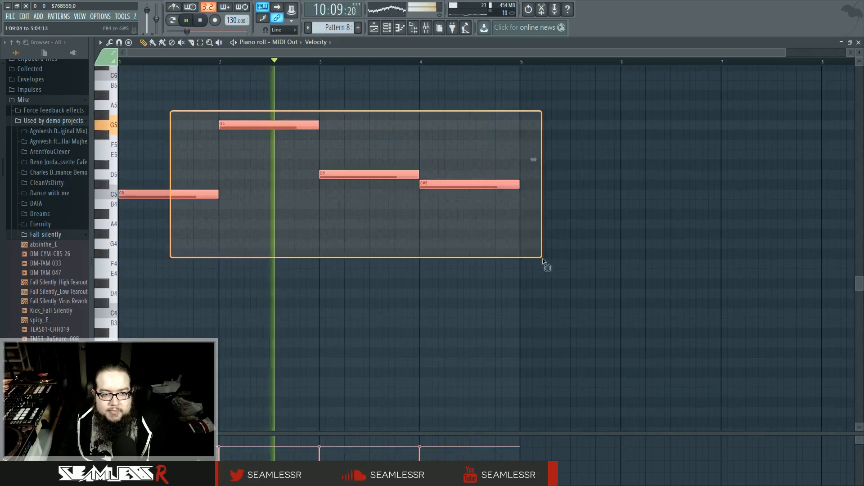
pyautogui.moveTo(161, 203); pyautogui.dragTo(139, 316)
pyautogui.press('space')
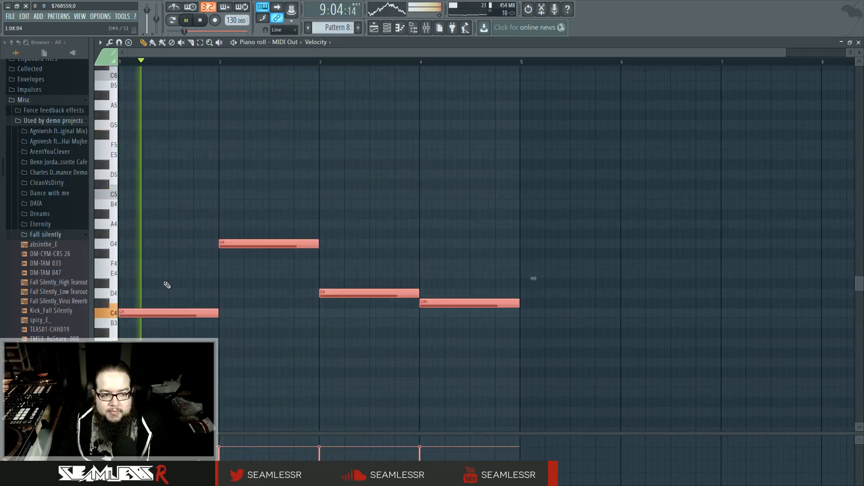
pyautogui.click(164, 286)
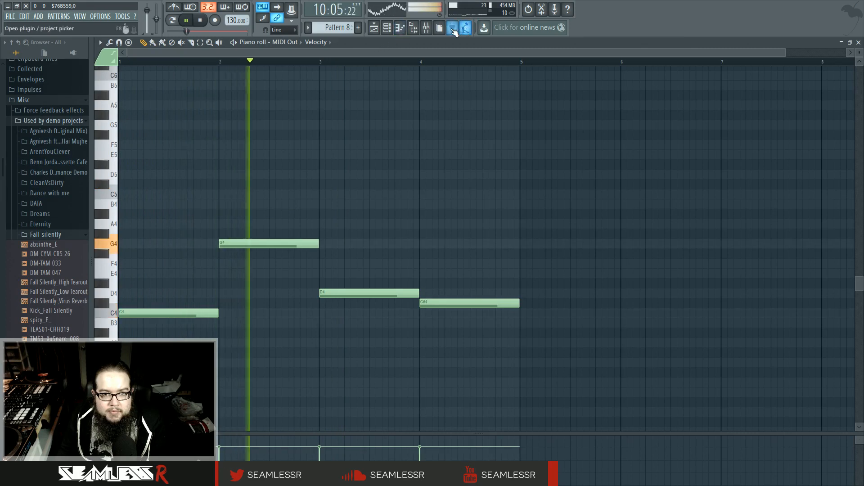
# Step: Enable the Formant option in the Pitcher on Insert 22 and restart playback to audition it
pyautogui.press('F9')
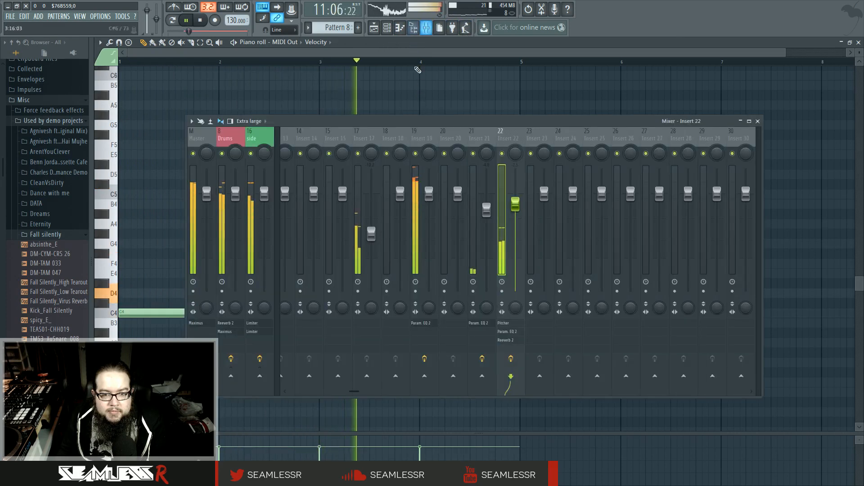
pyautogui.click(516, 324)
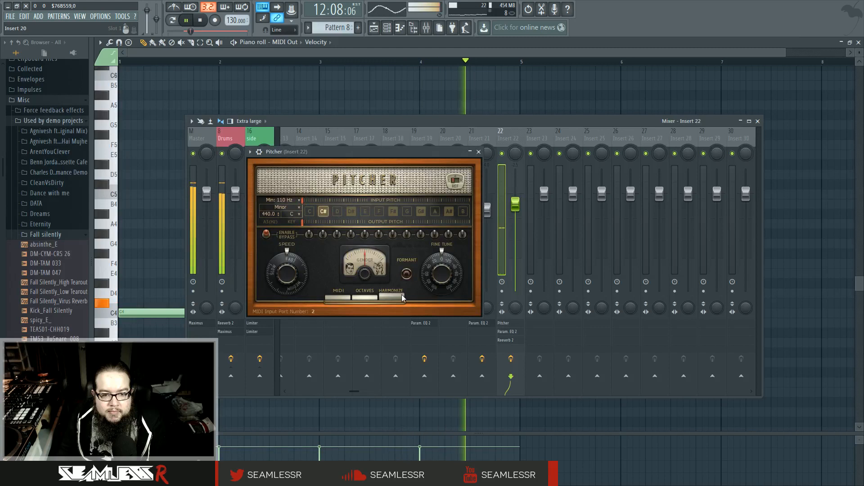
pyautogui.click(407, 274)
pyautogui.press('space')
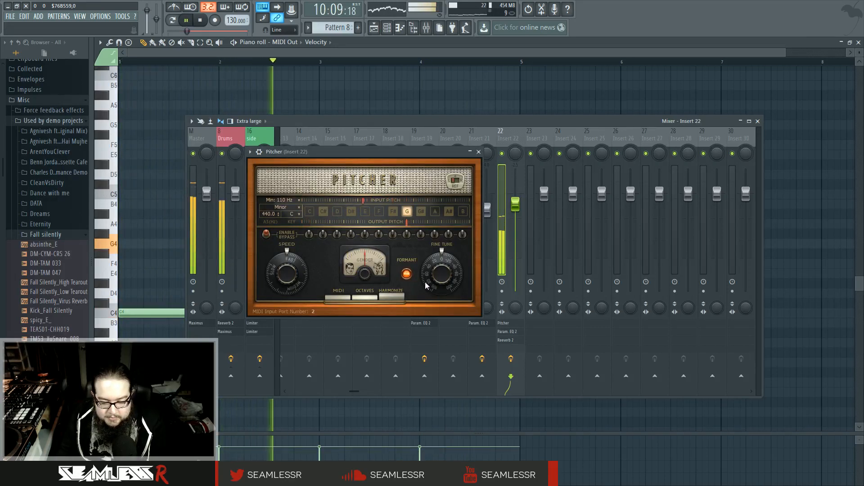
# Step: Raise the first Pattern 8 note from C4 to C5 and audition the phrase from the start
pyautogui.rightClick(154, 226)
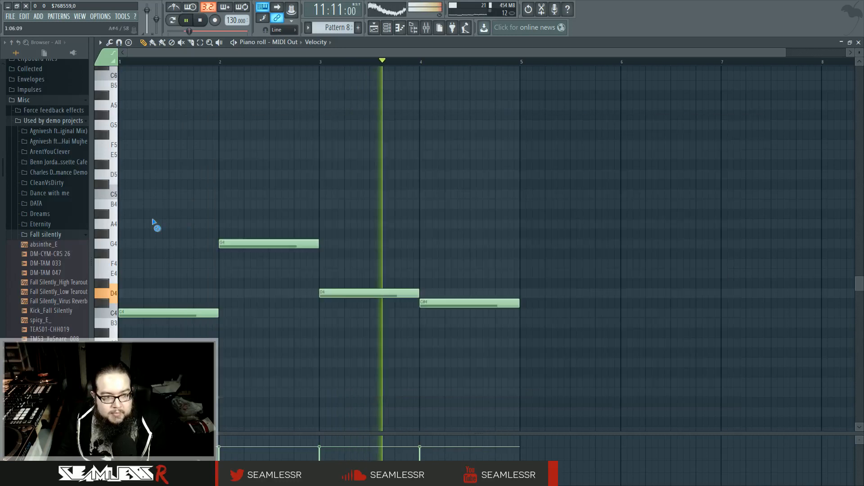
pyautogui.moveTo(165, 314); pyautogui.dragTo(138, 191)
pyautogui.press('space')
pyautogui.press('space')
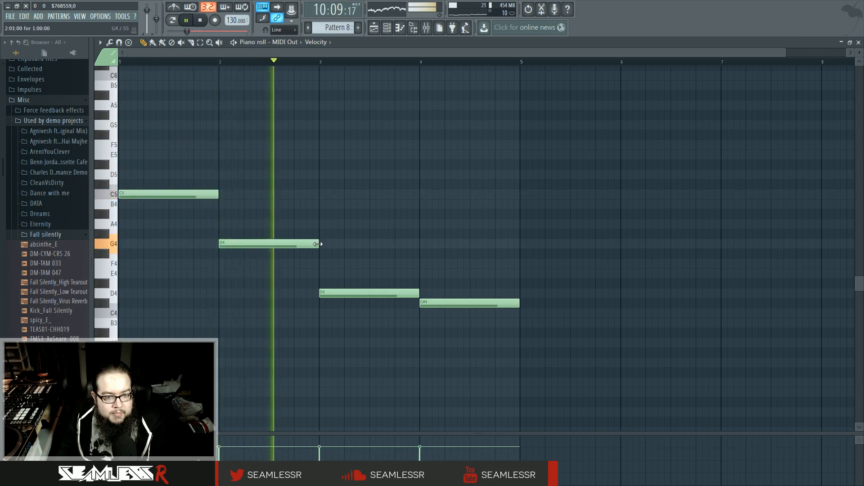
# Step: Replace the bar 2 note with half-bar D#4 and D4 notes, and raise the bar 3 note to G4
pyautogui.moveTo(318, 244)
pyautogui.mouseDown()
pyautogui.moveTo(269, 244)
pyautogui.moveTo(253, 283)
pyautogui.moveTo(269, 302)
pyautogui.moveTo(279, 291)
pyautogui.mouseUp()
pyautogui.press('space')
pyautogui.press('space')
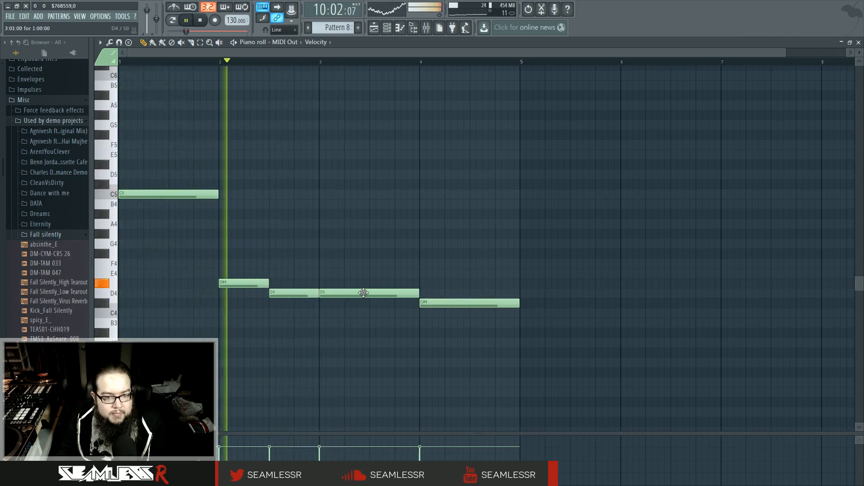
pyautogui.moveTo(356, 295); pyautogui.dragTo(363, 242)
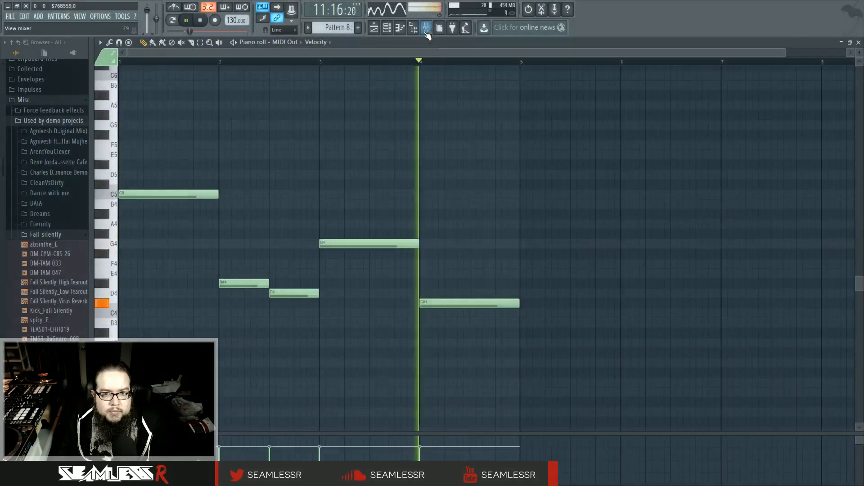
# Step: Turn on Harmonize in the Pitcher on Insert 22 and restart playback
pyautogui.click(426, 29)
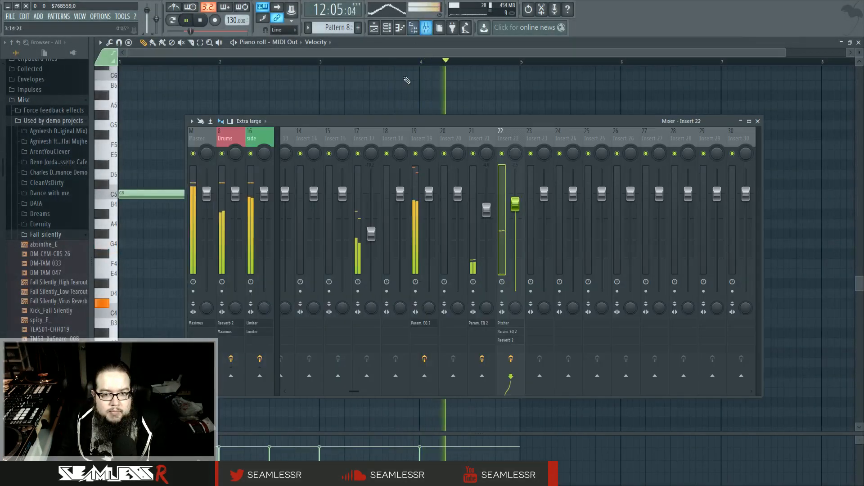
pyautogui.click(510, 324)
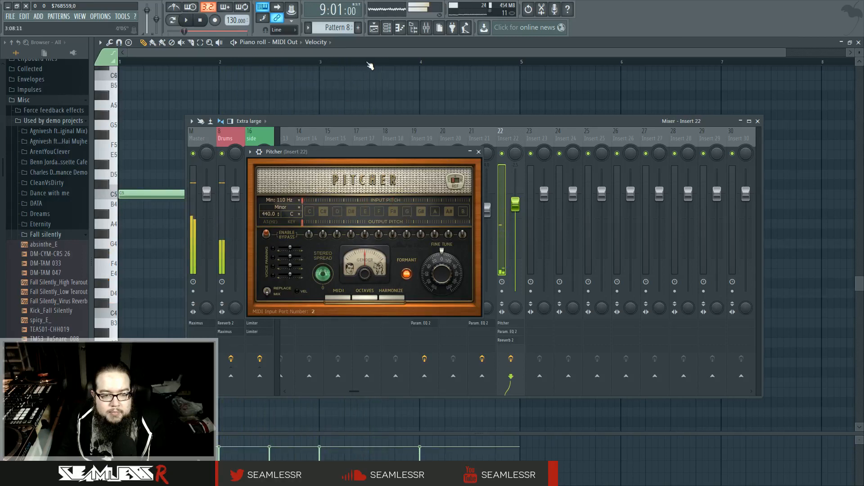
pyautogui.press('space')
pyautogui.press('space')
pyautogui.press('space')
# Step: Try G4 and D#4 harmony notes beneath the C5 note in bar 1
pyautogui.click(117, 194)
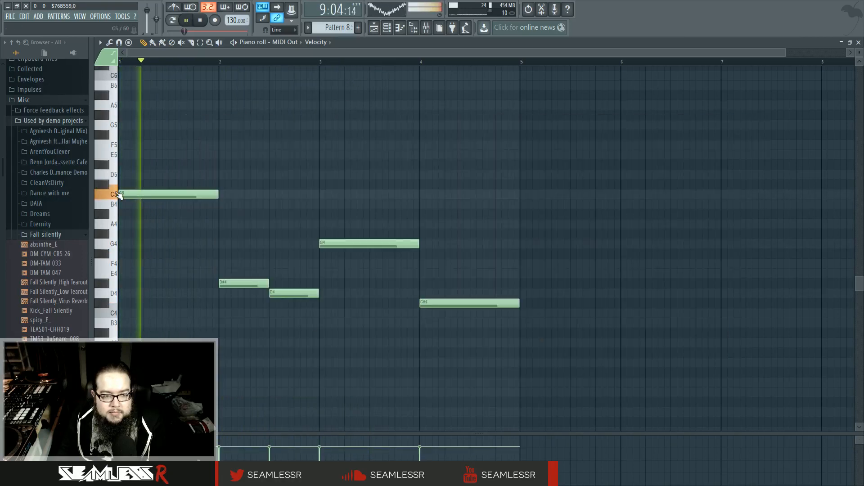
pyautogui.click(133, 288)
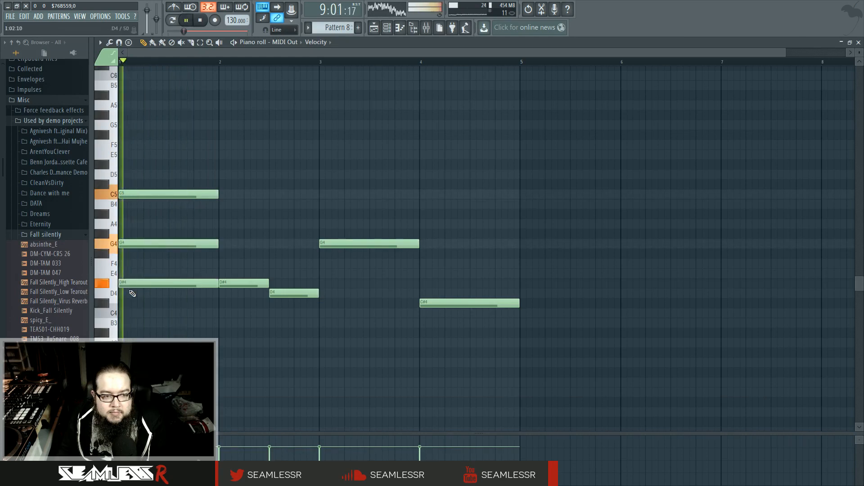
pyautogui.rightClick(183, 282)
pyautogui.press('space')
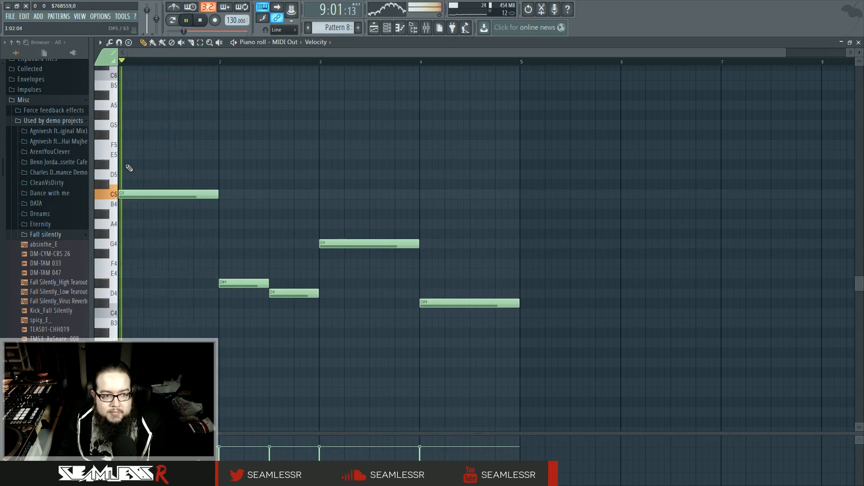
# Step: Add a D#5 harmony note above bar 1's C5 and move bar 2's first note to F4
pyautogui.click(249, 272)
pyautogui.rightClick(251, 275)
pyautogui.press('space')
pyautogui.moveTo(239, 284); pyautogui.dragTo(238, 234)
pyautogui.click(232, 205)
pyautogui.rightClick(236, 208)
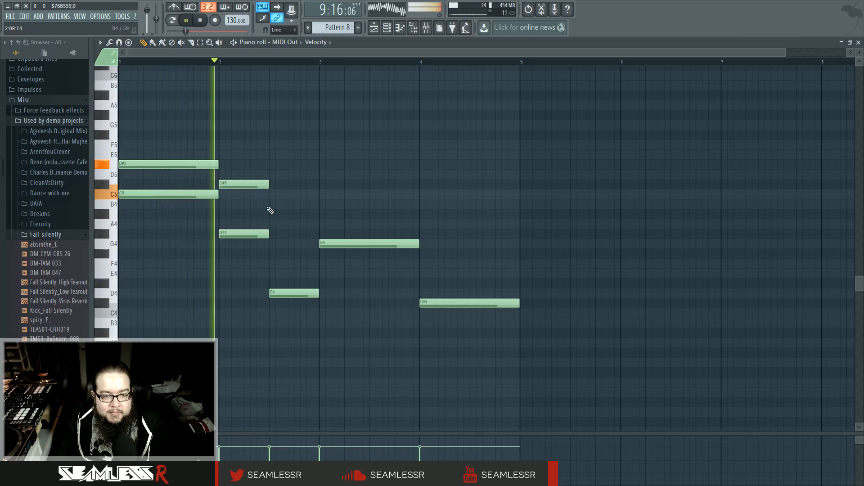
pyautogui.rightClick(236, 184)
pyautogui.press('space')
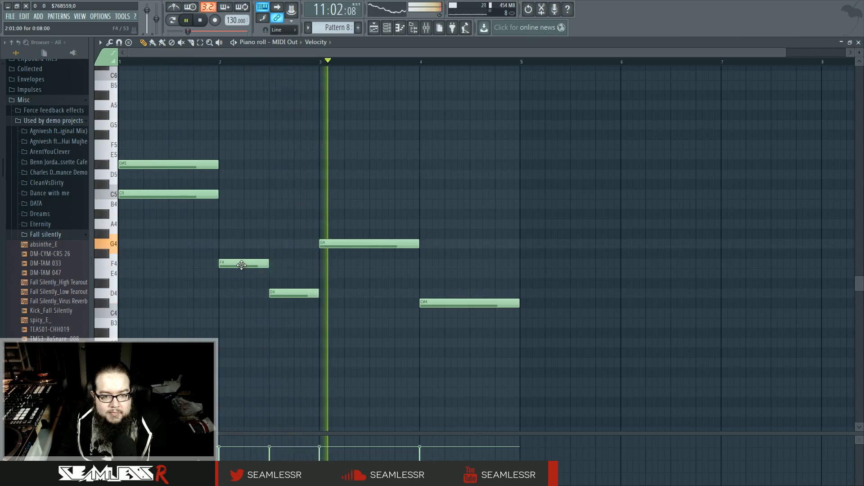
# Step: Try an A4 and then a C5 harmony note above the F4 note in bar 2
pyautogui.press('space')
pyautogui.press('space')
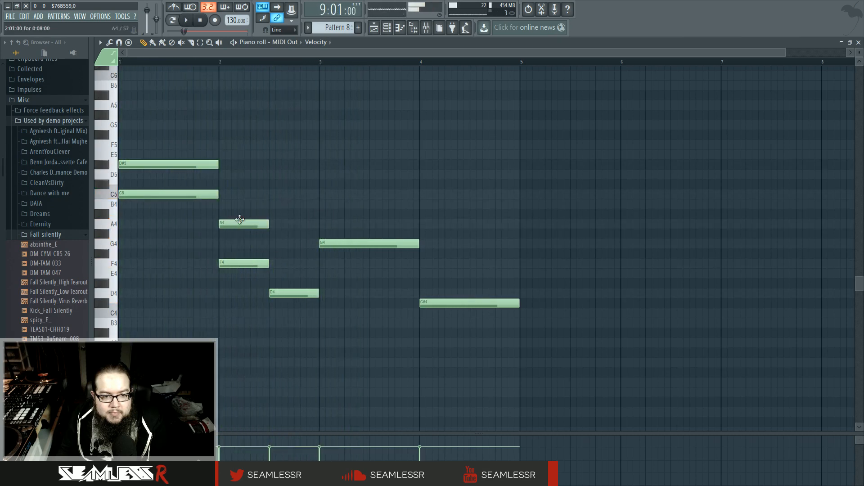
pyautogui.moveTo(242, 224); pyautogui.dragTo(243, 195)
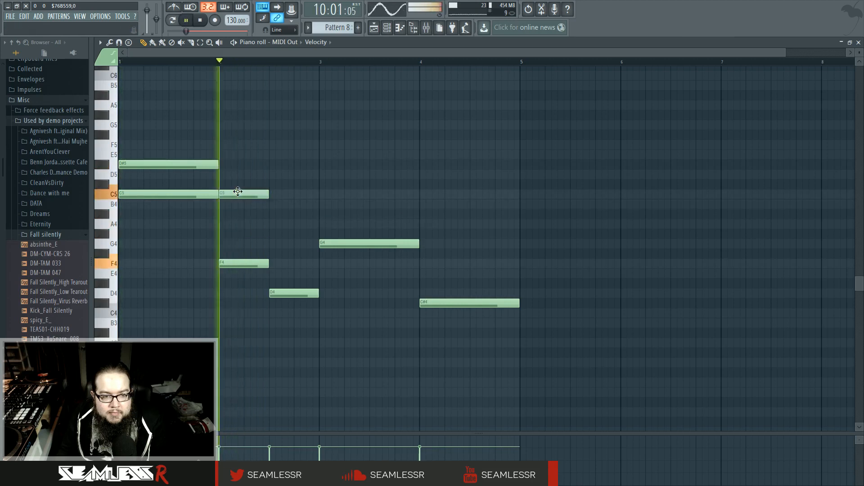
pyautogui.press('space')
pyautogui.press('space')
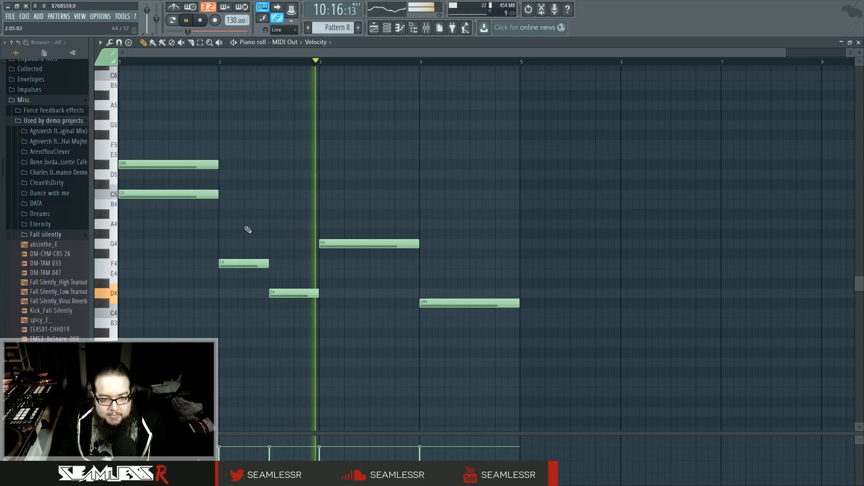
# Step: Shorten the D4 note in bar 2 and fill the rest of the bar with short D#4 and D4 notes
pyautogui.moveTo(318, 293)
pyautogui.mouseDown()
pyautogui.moveTo(293, 292)
pyautogui.moveTo(308, 287)
pyautogui.mouseUp()
pyautogui.click(297, 283)
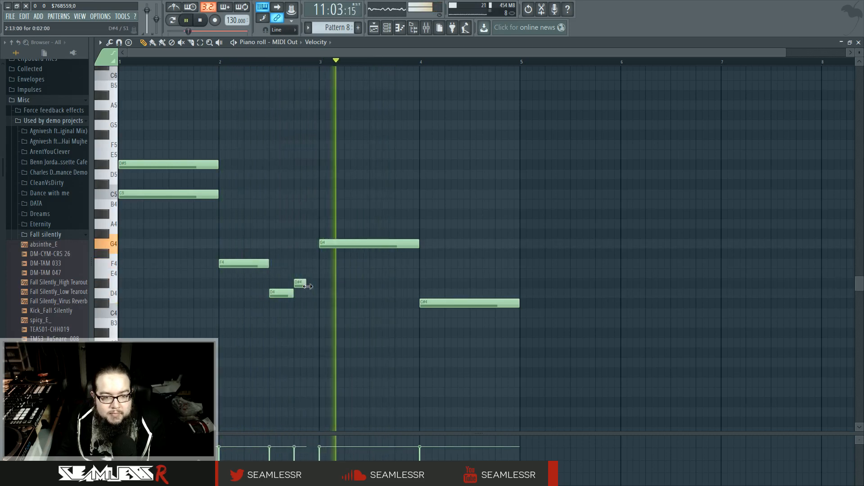
pyautogui.press('space')
pyautogui.scroll(2, 306, 291)
pyautogui.press('space')
pyautogui.click(315, 295)
pyautogui.scroll(-2, 314, 298)
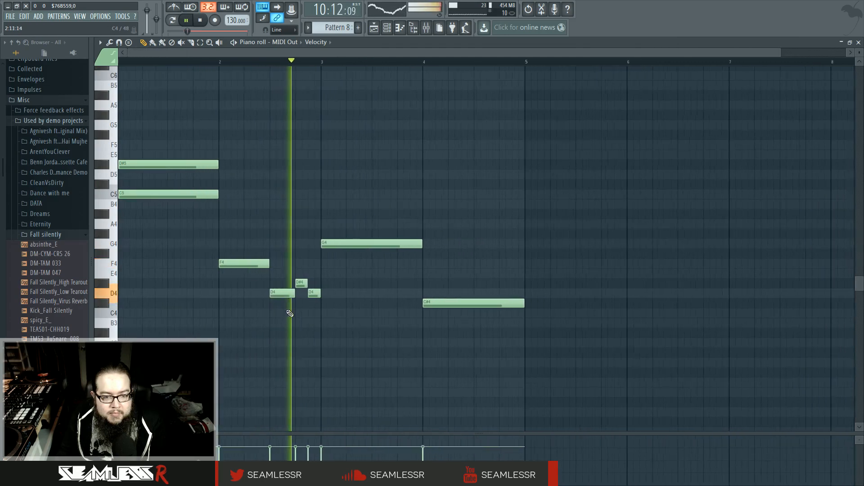
# Step: Delete the D#5 note, lower bar 1's remaining note to G4, and lower bar 3's note to C4
pyautogui.rightClick(149, 164)
pyautogui.moveTo(144, 193); pyautogui.dragTo(144, 243)
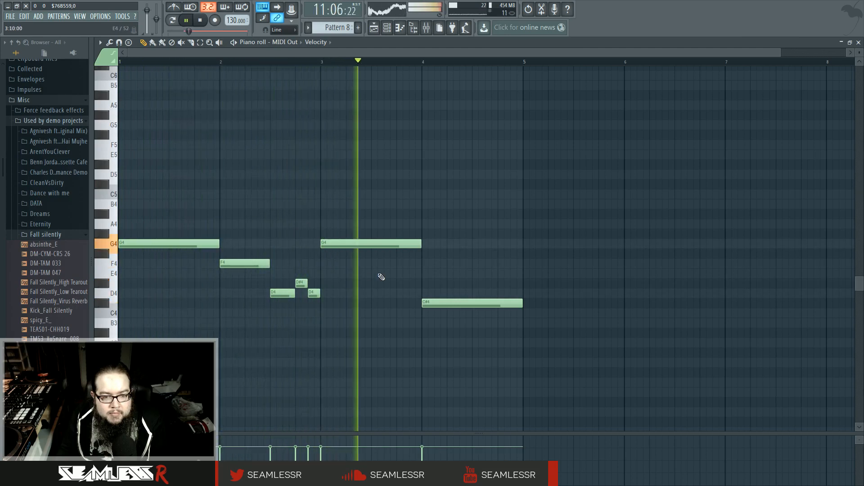
pyautogui.moveTo(341, 261); pyautogui.dragTo(353, 285)
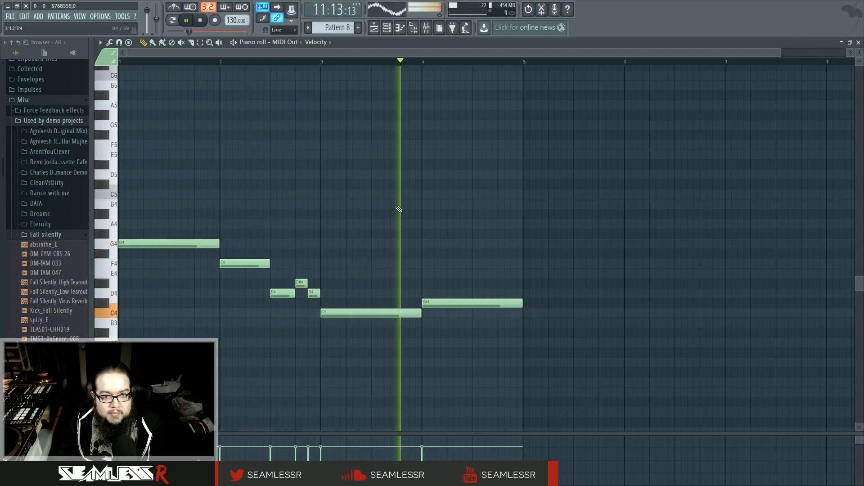
# Step: Stop playback and duplicate the four vocal clips on Track 9 to bar 13 in the playlist
pyautogui.click(379, 29)
pyautogui.press('space')
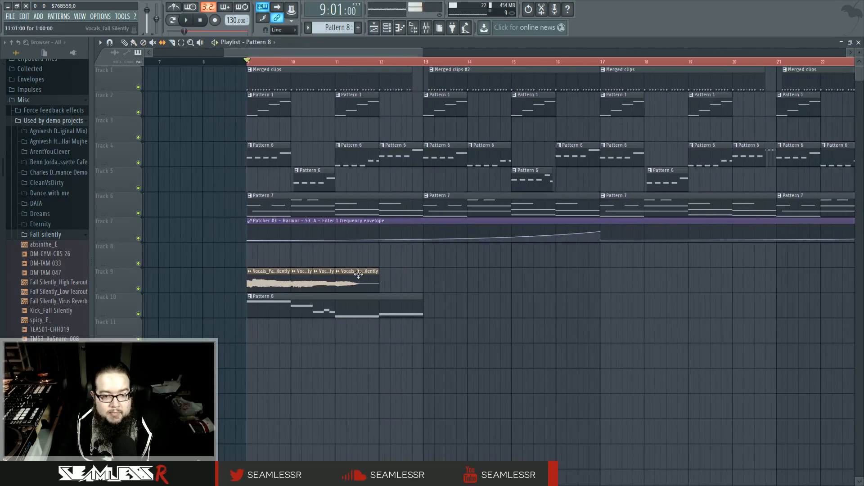
pyautogui.moveTo(259, 279); pyautogui.dragTo(399, 290)
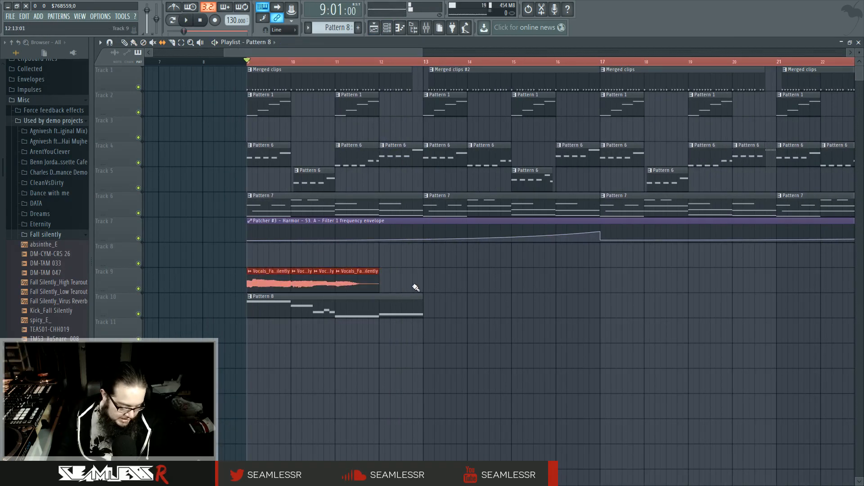
pyautogui.moveTo(205, 269); pyautogui.dragTo(452, 268)
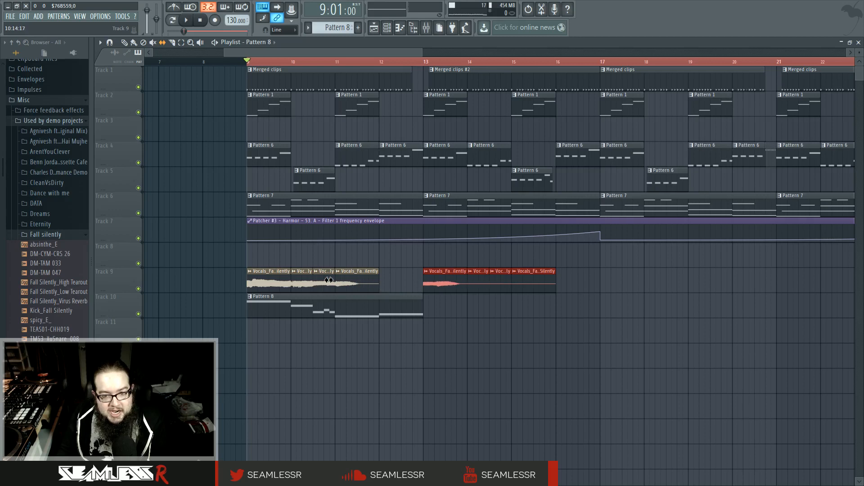
pyautogui.moveTo(153, 283); pyautogui.dragTo(191, 280)
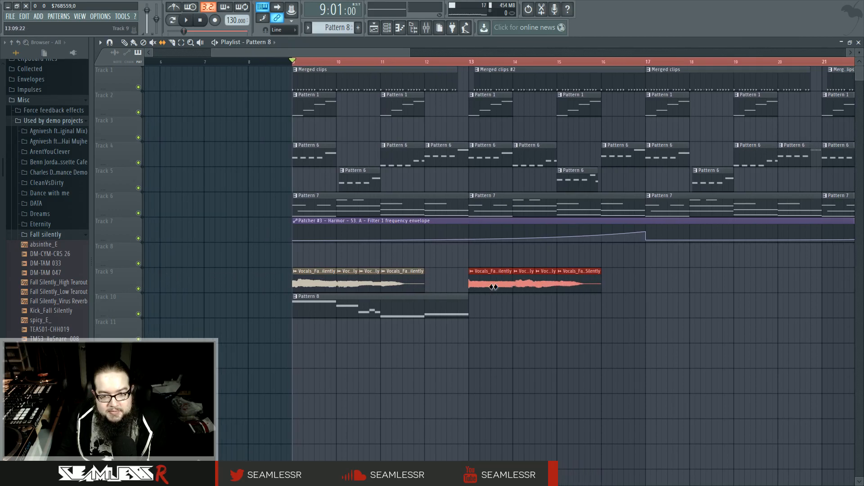
# Step: Place a second Pattern 8 clip at bar 13 on Track 10 and play the repeated vocal section
pyautogui.click(452, 62)
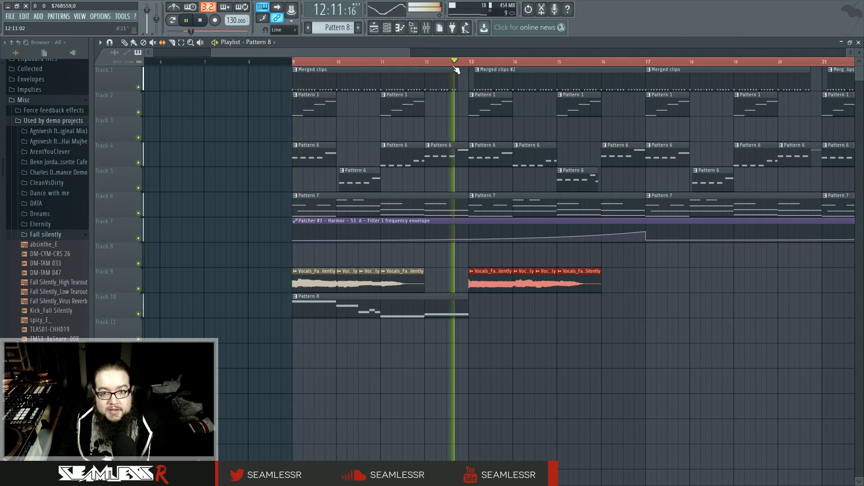
pyautogui.click(440, 296)
pyautogui.click(480, 299)
pyautogui.moveTo(506, 346); pyautogui.dragTo(384, 343)
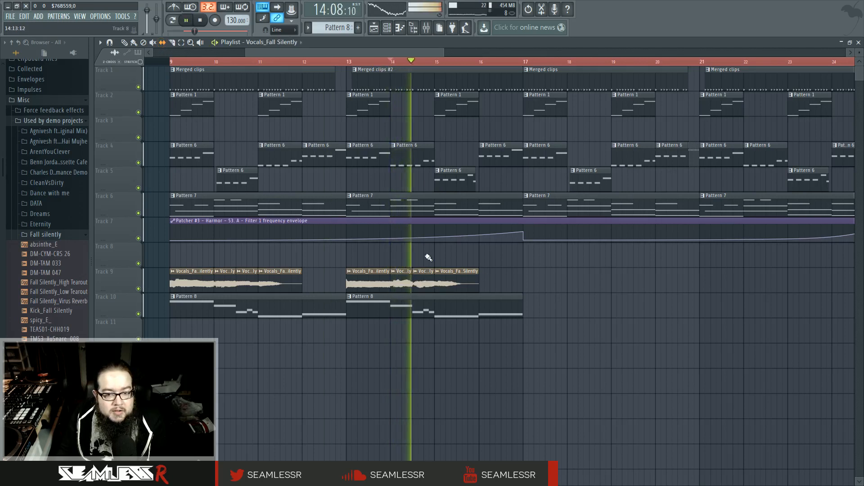
pyautogui.moveTo(436, 342); pyautogui.dragTo(463, 346)
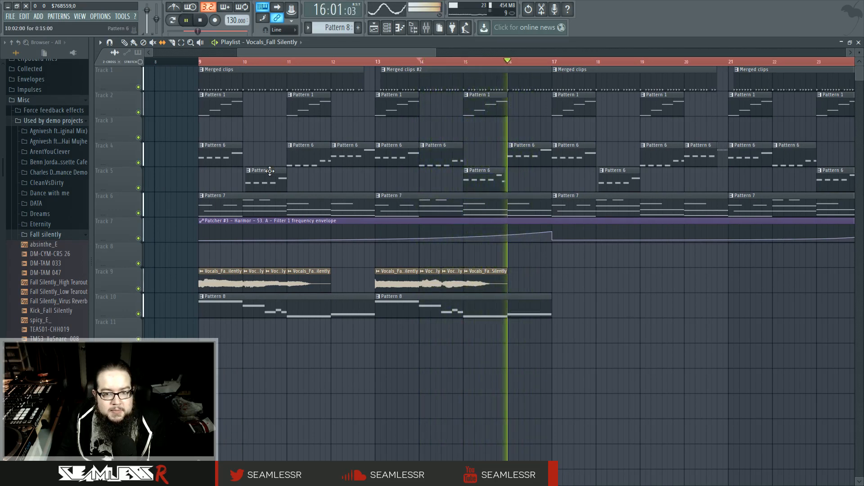
# Step: Make the Pattern 8 clip at bar 13 unique and restart playback
pyautogui.press('space')
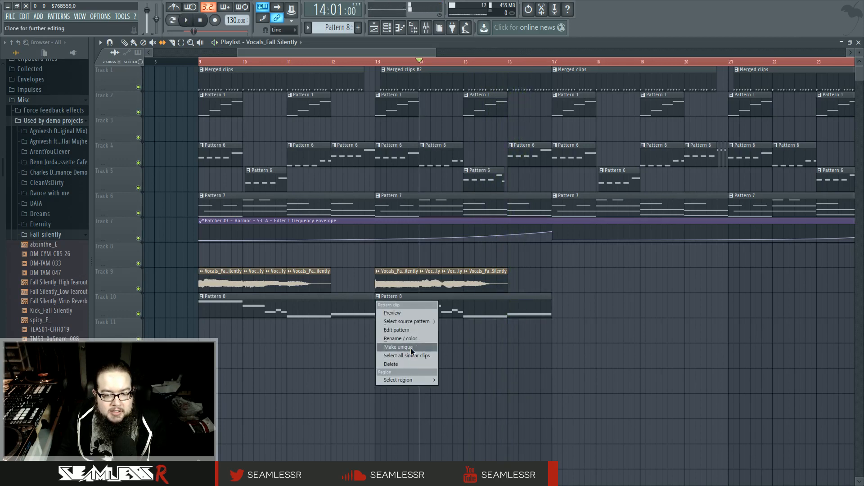
pyautogui.click(411, 347)
pyautogui.press('space')
# Step: In Pattern 9, raise bar 3's note to D4 and replace bar 2's last short note with F4 and D#4 notes
pyautogui.moveTo(348, 225); pyautogui.dragTo(390, 232)
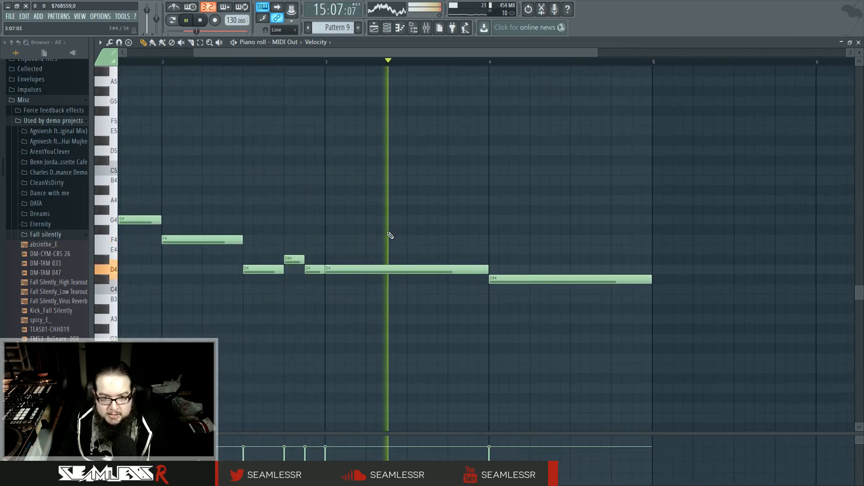
pyautogui.moveTo(317, 270); pyautogui.dragTo(313, 239)
pyautogui.press('space')
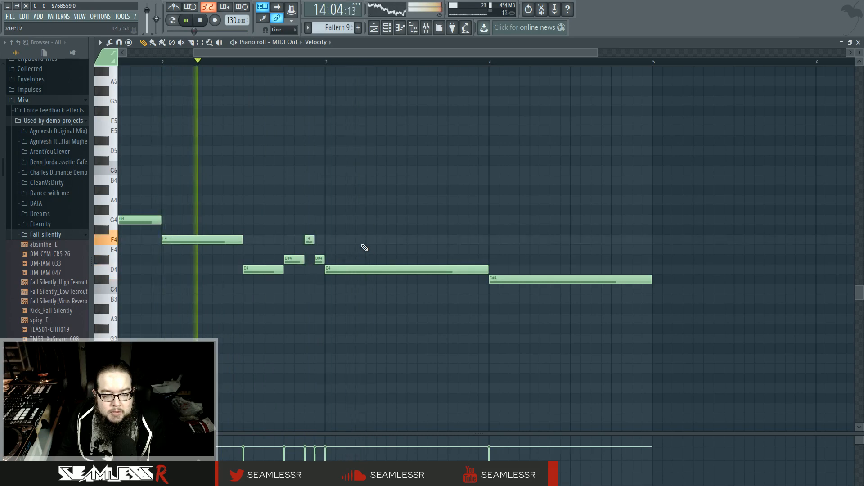
pyautogui.moveTo(367, 233); pyautogui.dragTo(488, 236)
pyautogui.scroll(-2, 475, 308)
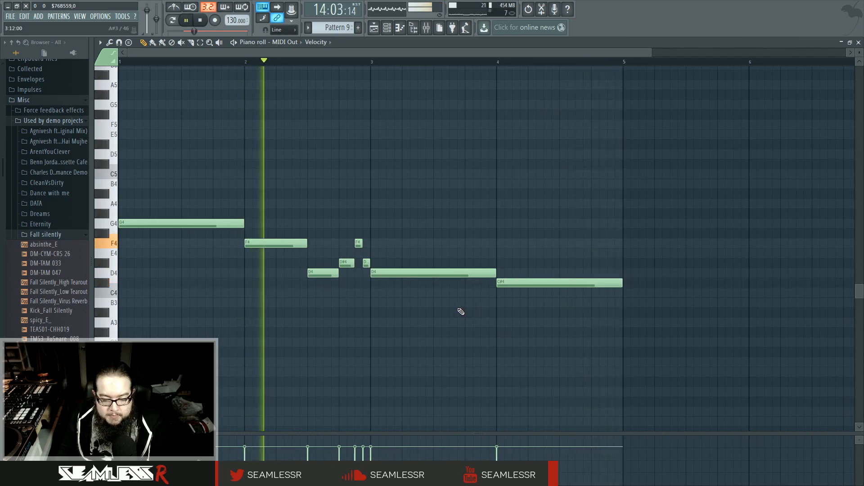
# Step: Set the high damping of Fruity Reeverb 2 on mixer Insert 22 to 6.3 kHz
pyautogui.click(374, 28)
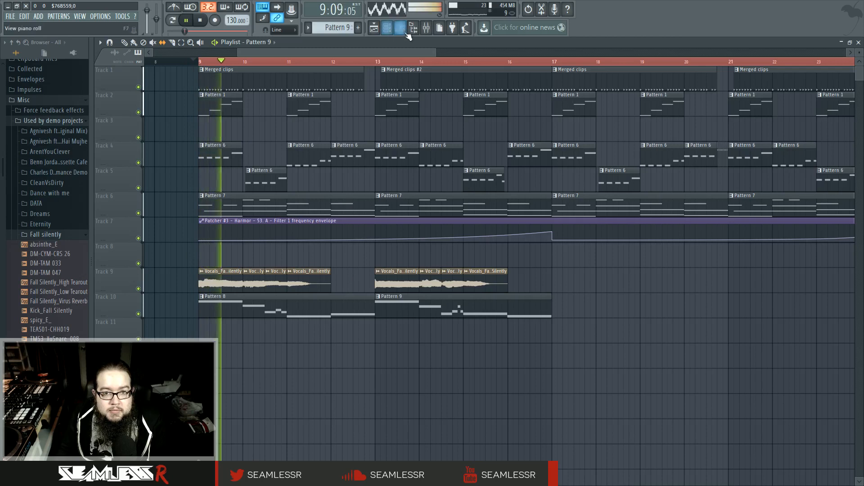
pyautogui.click(426, 28)
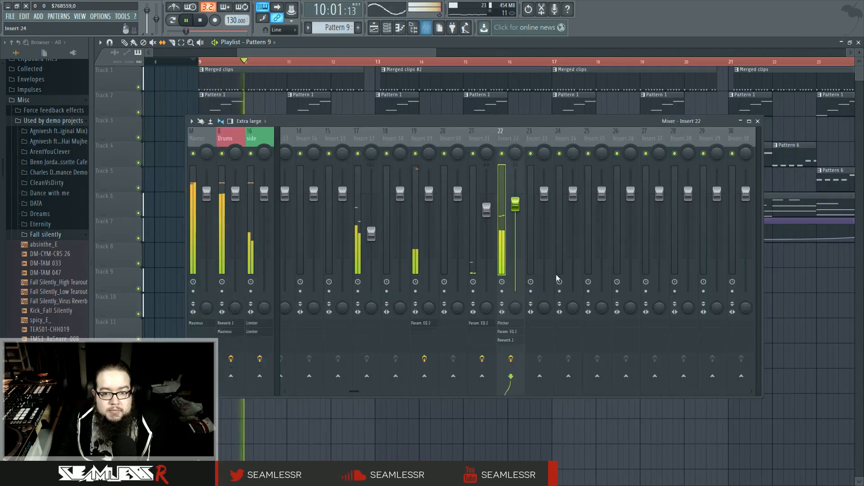
pyautogui.click(507, 341)
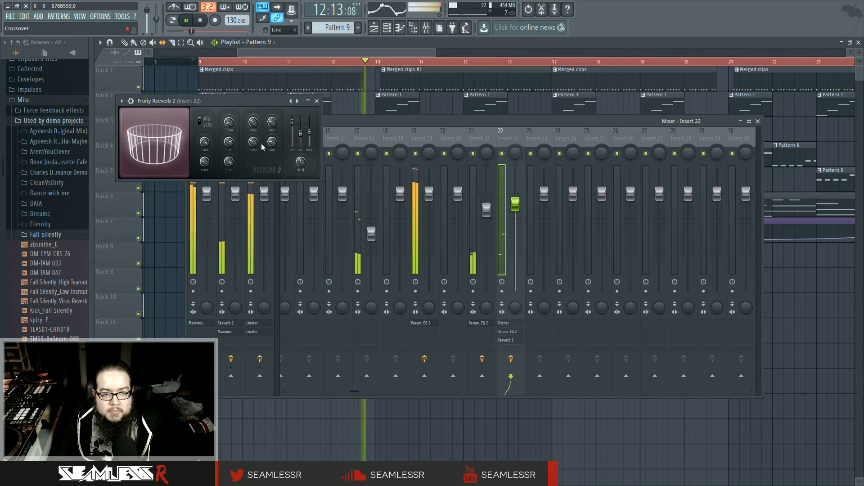
pyautogui.moveTo(269, 148); pyautogui.dragTo(268, 146)
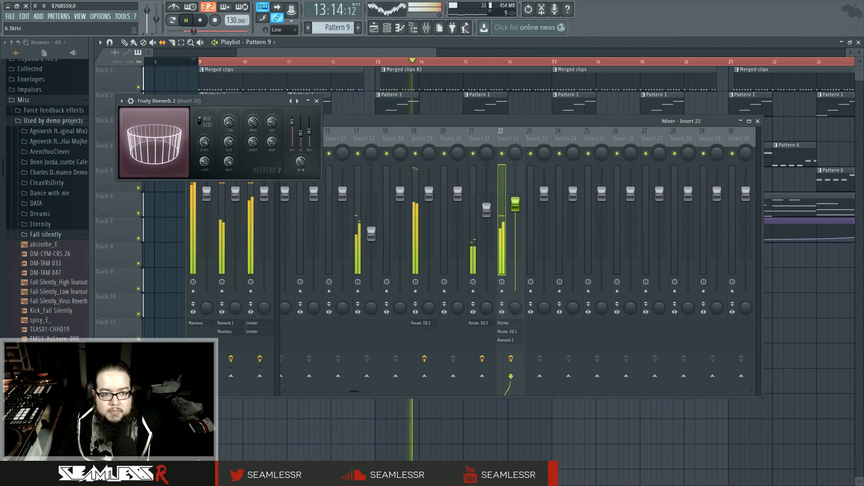
pyautogui.click(370, 416)
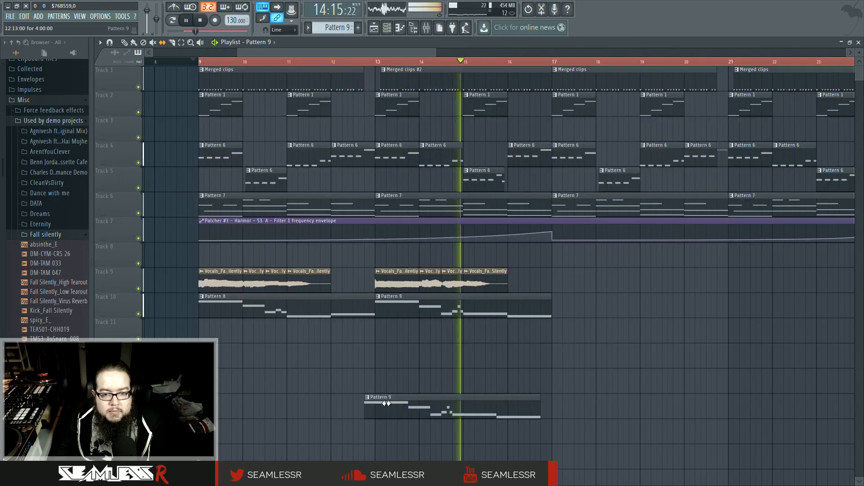
pyautogui.rightClick(415, 411)
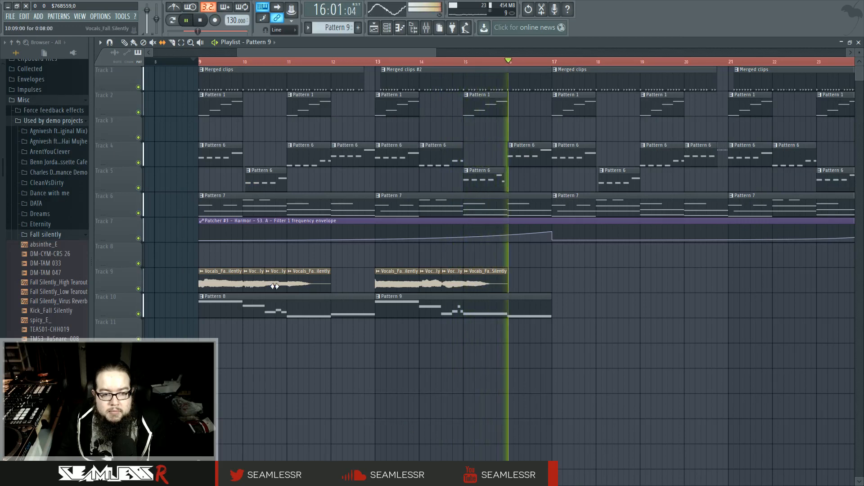
# Step: Stop playback and duplicate all vocal clips with Patterns 8 and 9 on Tracks 9 and 10 to bars 17 through 24
pyautogui.press('space')
pyautogui.scroll(-2, 220, 295)
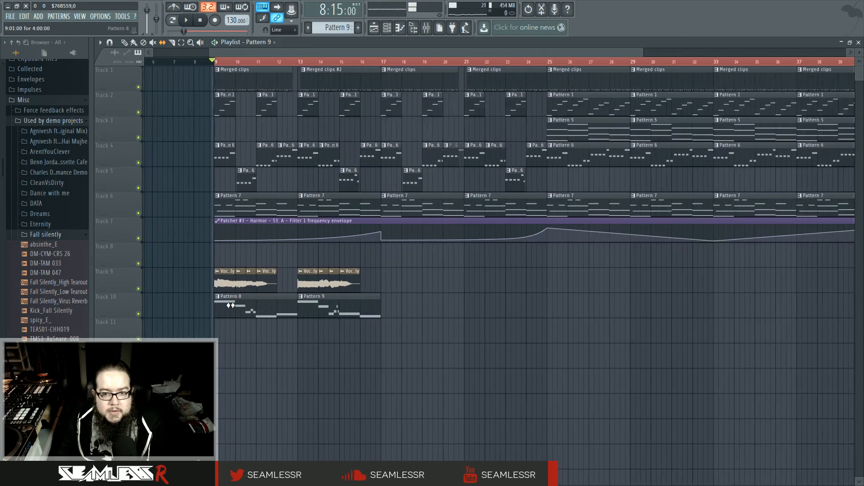
pyautogui.moveTo(195, 267); pyautogui.dragTo(382, 331)
pyautogui.moveTo(318, 310); pyautogui.dragTo(257, 310)
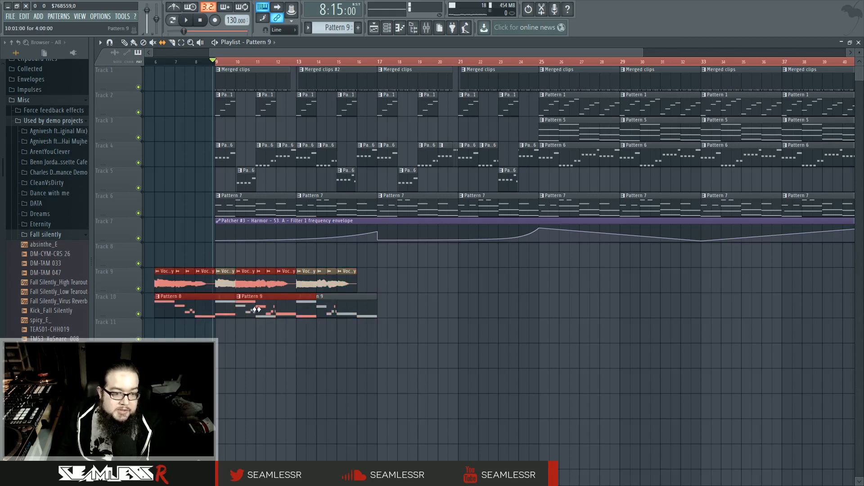
pyautogui.moveTo(204, 300); pyautogui.dragTo(426, 300)
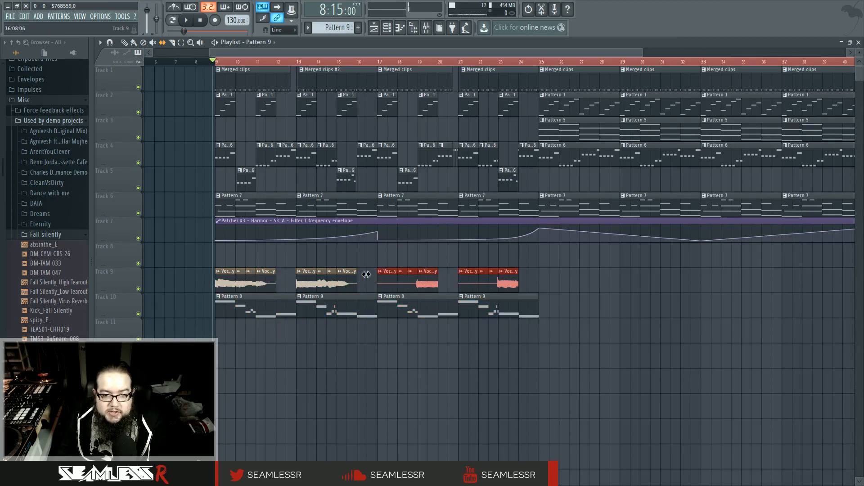
# Step: Slip the audio inside the copied vocal clips at bars 17 and 21, and play them from just before bar 17
pyautogui.click(369, 62)
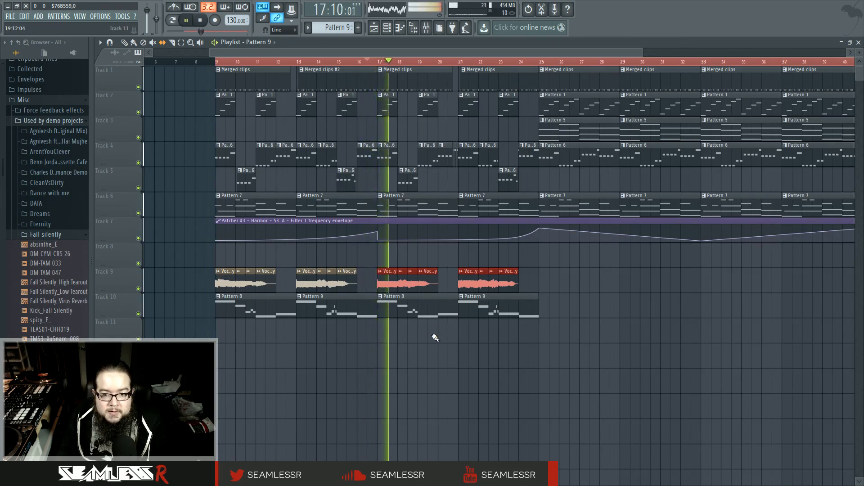
pyautogui.click(442, 339)
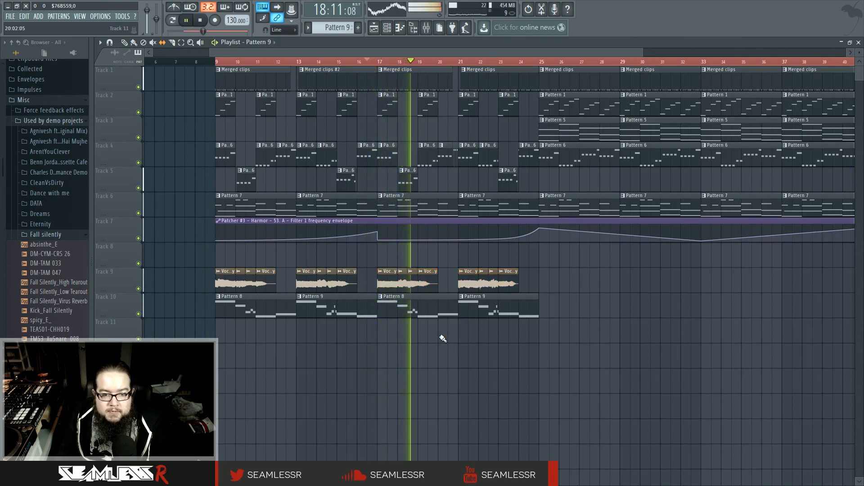
pyautogui.moveTo(534, 276); pyautogui.dragTo(535, 276)
pyautogui.moveTo(386, 279); pyautogui.dragTo(225, 272)
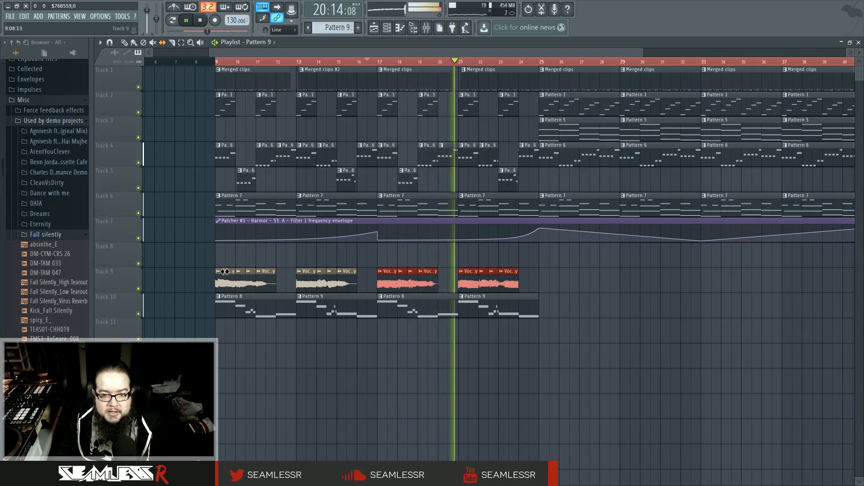
pyautogui.keyDown('ctrl'); pyautogui.click(395, 323); pyautogui.keyUp('ctrl')
pyautogui.click(371, 61)
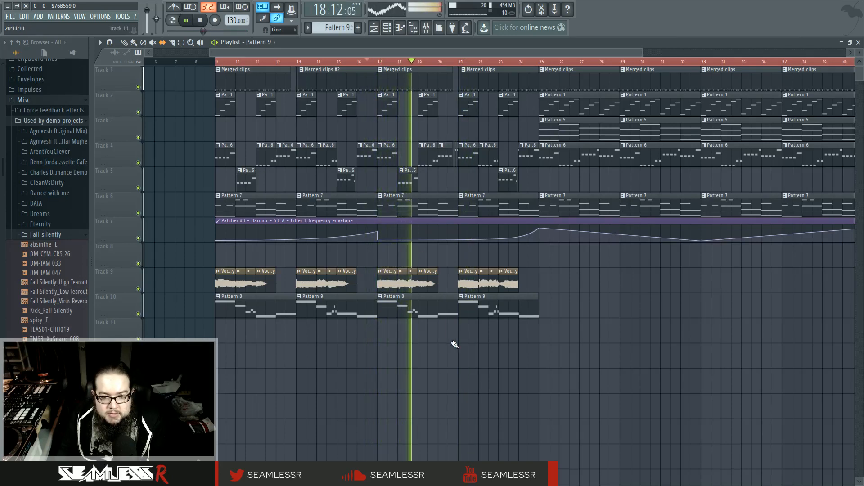
# Step: Slip the audio inside the individual vocal clips at bars 21 and 22, replaying from bar 21 to check the timing
pyautogui.scroll(5, 453, 343)
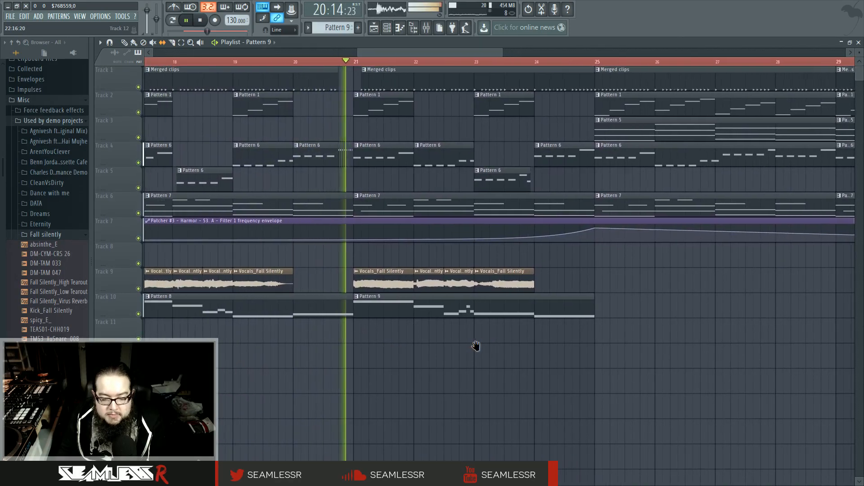
pyautogui.scroll(3, 477, 344)
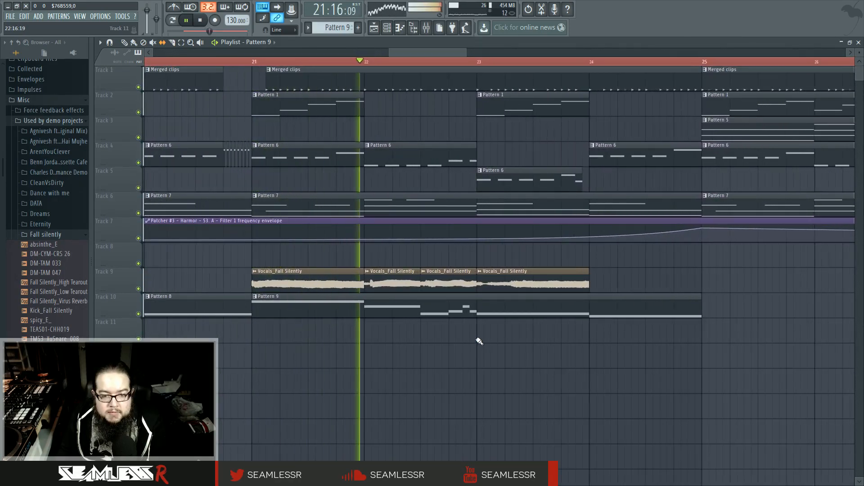
pyautogui.moveTo(396, 284); pyautogui.dragTo(394, 283)
pyautogui.click(254, 61)
pyautogui.moveTo(305, 283); pyautogui.dragTo(300, 285)
pyautogui.press('space')
pyautogui.press('space')
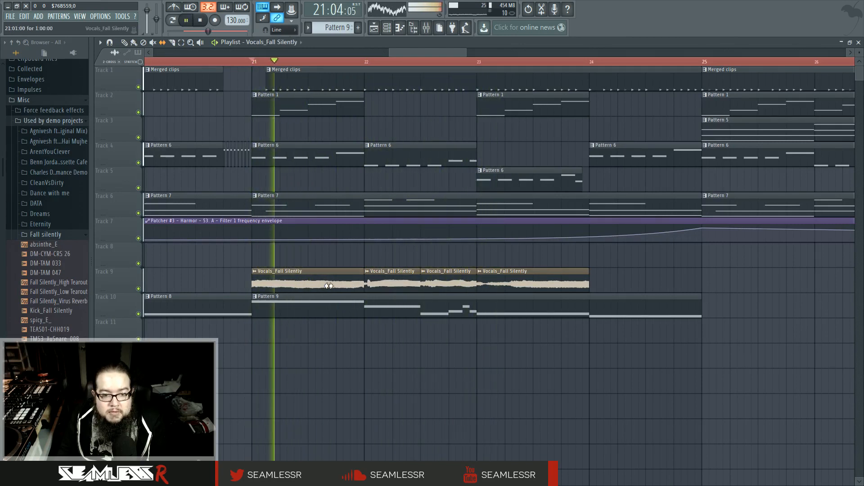
pyautogui.moveTo(331, 284); pyautogui.dragTo(303, 284)
pyautogui.press('space')
pyautogui.press('space')
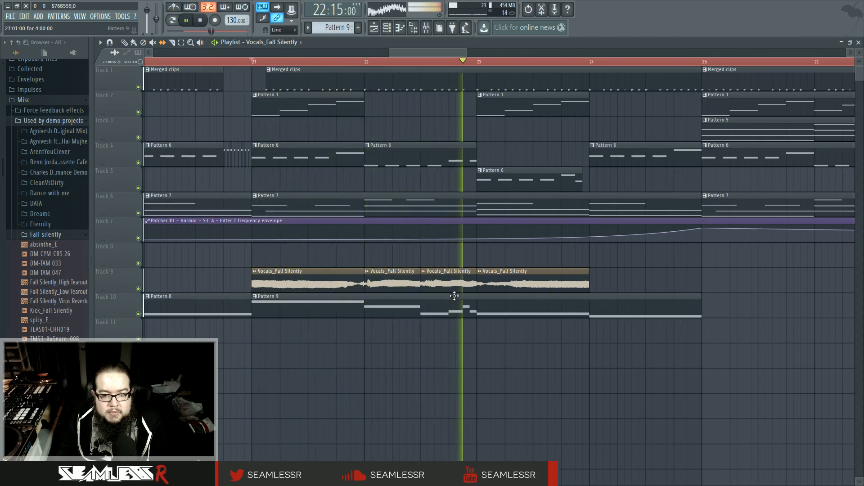
# Step: Play from the second half of bar 22 and add a one-bar Vocals_Fall Silently clip at bar 24 on Track 9
pyautogui.moveTo(592, 330); pyautogui.dragTo(441, 308)
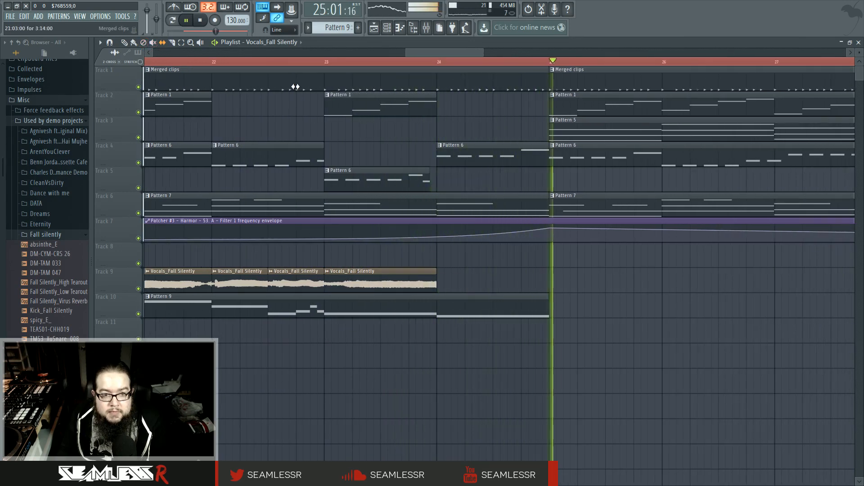
pyautogui.click(297, 62)
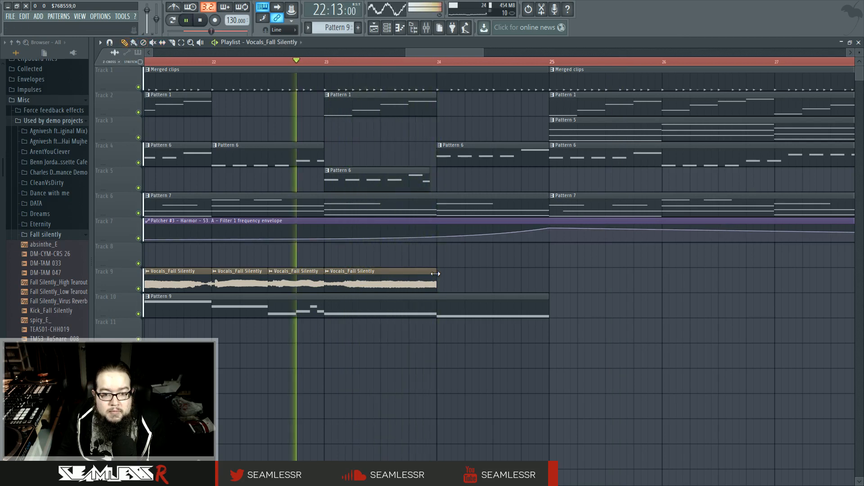
pyautogui.click(444, 277)
pyautogui.click(442, 272)
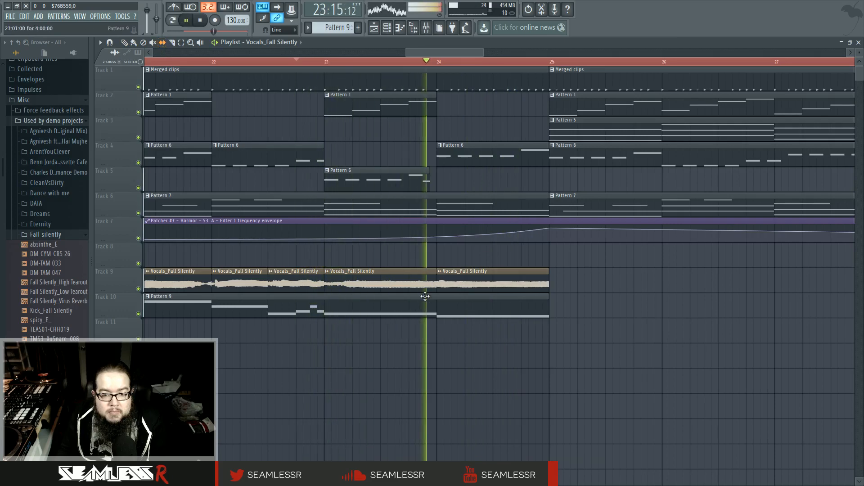
# Step: Review the whole arrangement, replay it from bar 9, and check the mixer levels
pyautogui.scroll(-4, 459, 340)
pyautogui.scroll(-3, 460, 341)
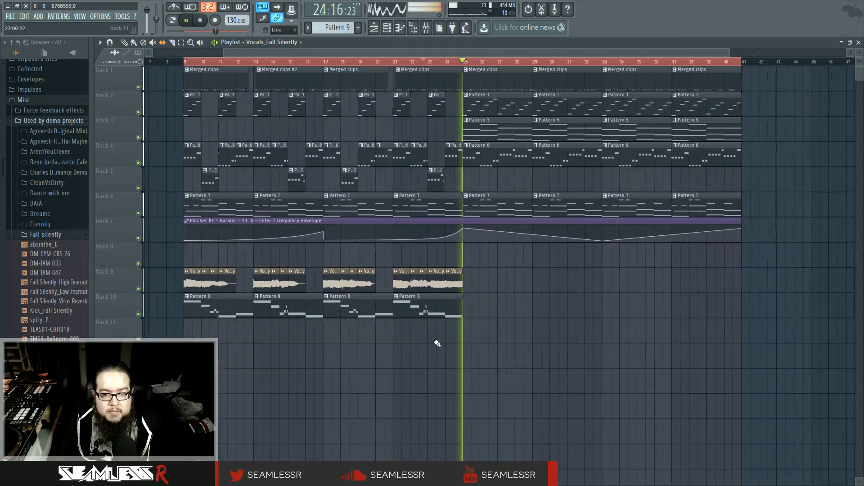
pyautogui.hscroll(-2, 467, 368)
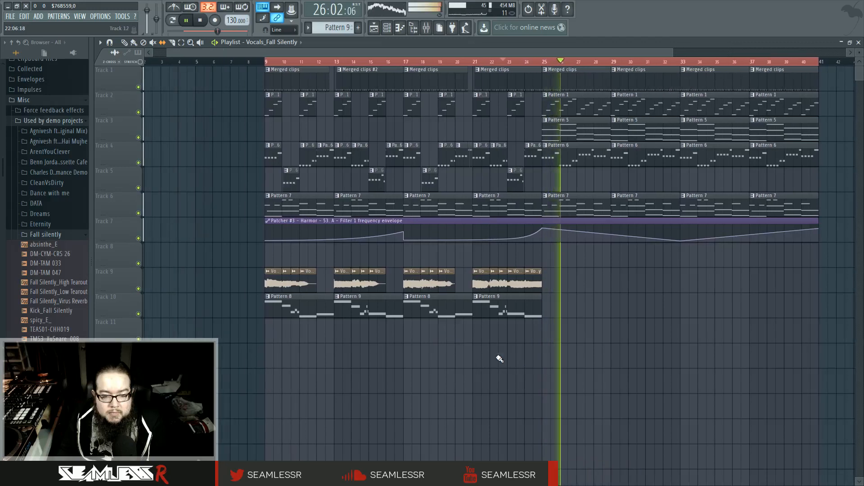
pyautogui.moveTo(498, 358); pyautogui.dragTo(597, 347)
pyautogui.scroll(-1, 600, 388)
pyautogui.scroll(2, 598, 347)
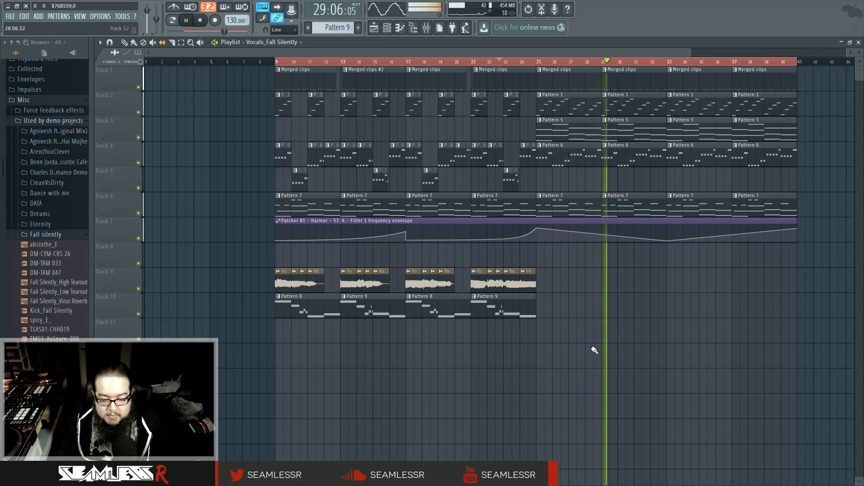
pyautogui.click(277, 62)
pyautogui.scroll(-1, 450, 378)
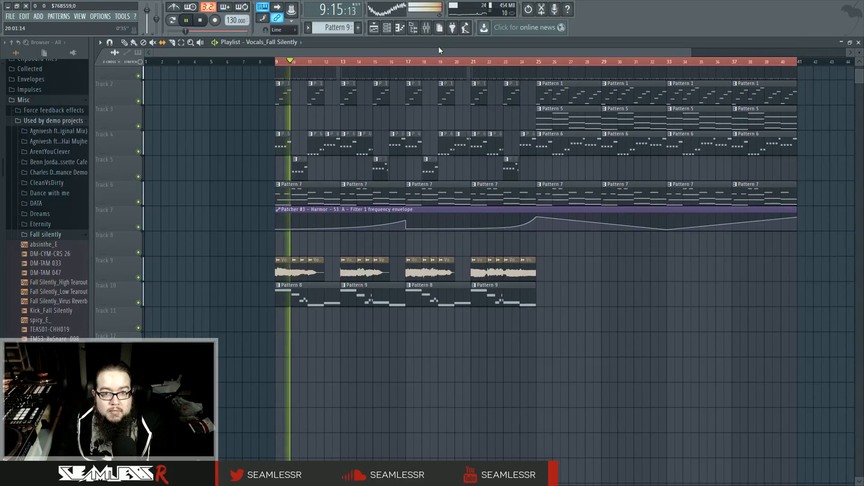
pyautogui.scroll(1, 453, 247)
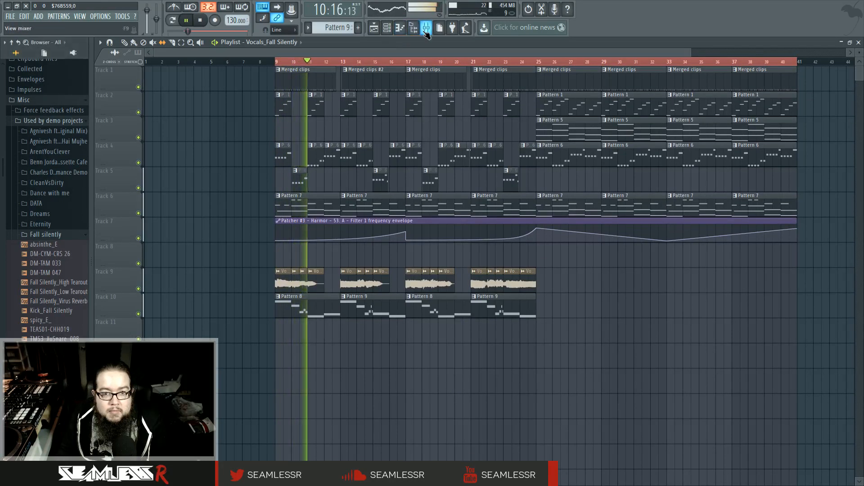
pyautogui.click(425, 32)
pyautogui.moveTo(407, 125); pyautogui.dragTo(415, 148)
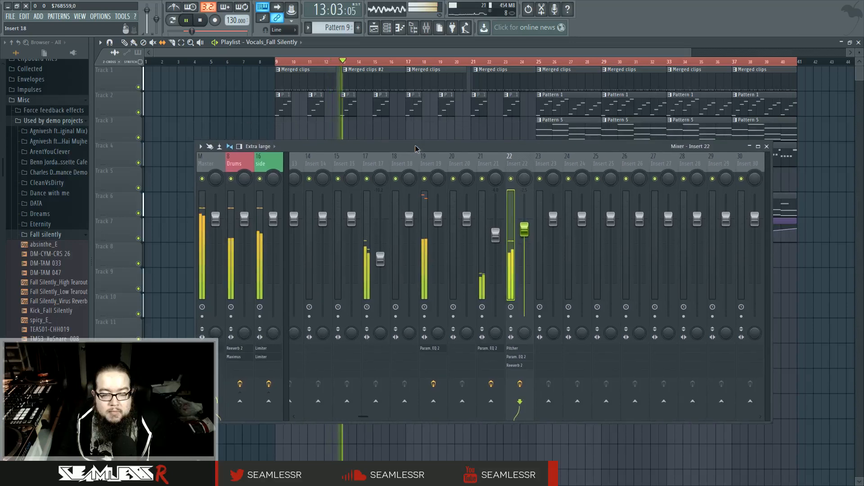
pyautogui.press('F9')
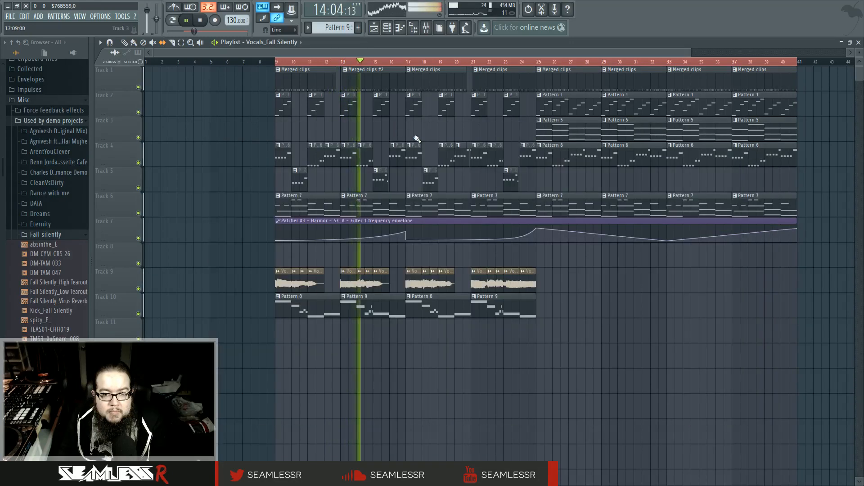
# Step: Delete the Pattern 1 clips at bars 11 and 15 on Track 2 and replay from bar 9
pyautogui.rightClick(318, 109)
pyautogui.rightClick(380, 108)
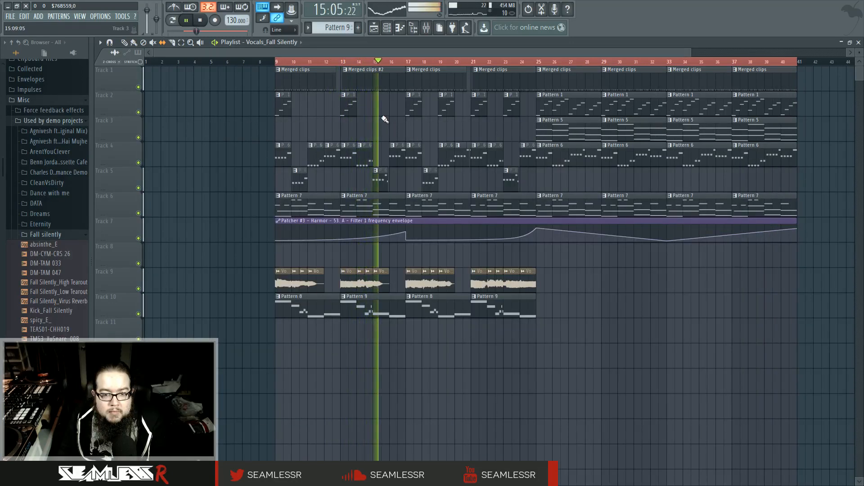
pyautogui.click(276, 63)
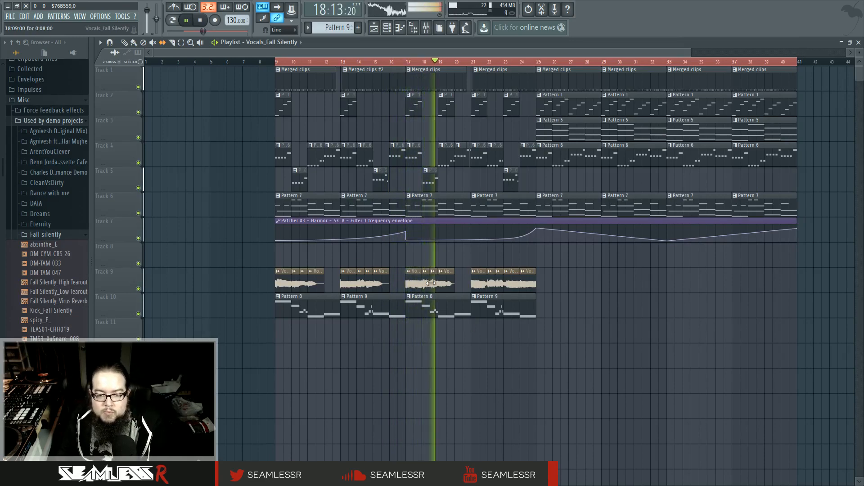
# Step: Slip the audio inside the half-bar vocal clip in the second half of bar 18 and replay from bar 18
pyautogui.keyDown('ctrl'); pyautogui.scroll(5, 439, 314); pyautogui.keyUp('ctrl')
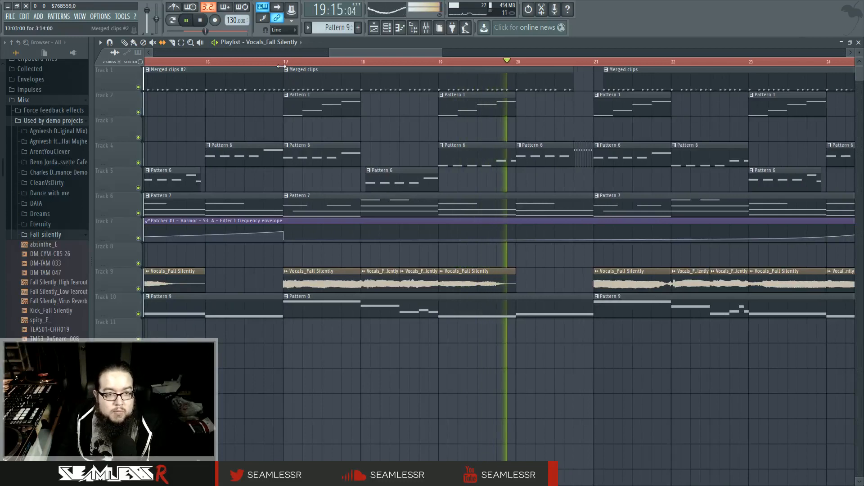
pyautogui.moveTo(414, 284); pyautogui.dragTo(434, 287)
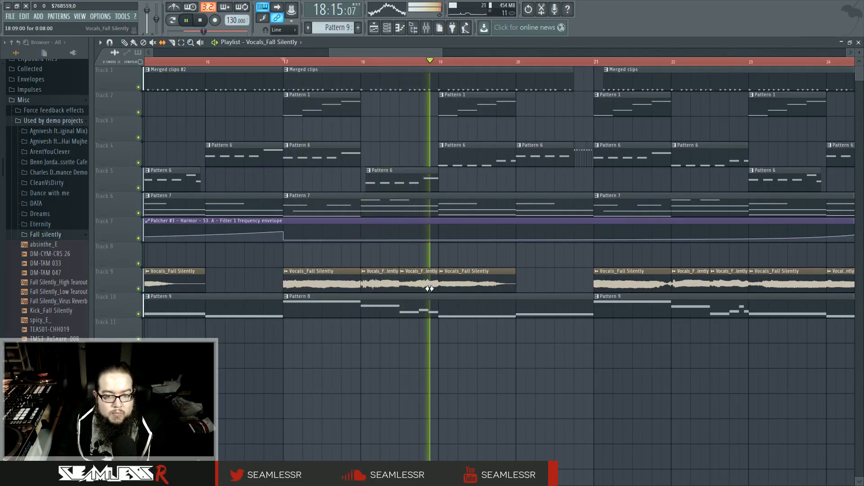
pyautogui.click(362, 62)
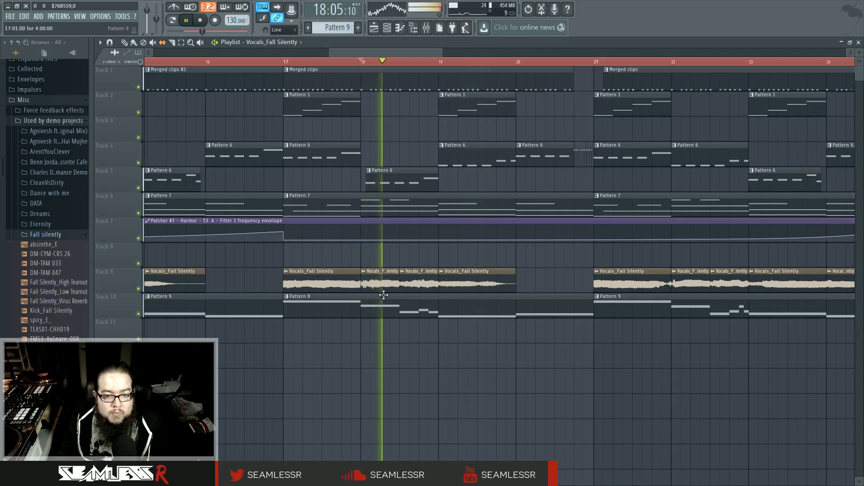
pyautogui.press('space')
pyautogui.press('space')
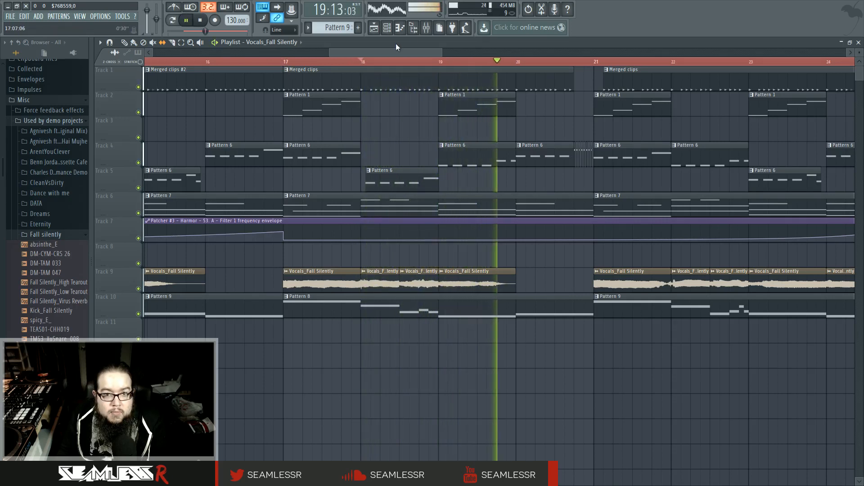
# Step: Turn off Harmonize in the Pitcher on Insert 22 and audition the vocal's pitch correction
pyautogui.click(390, 29)
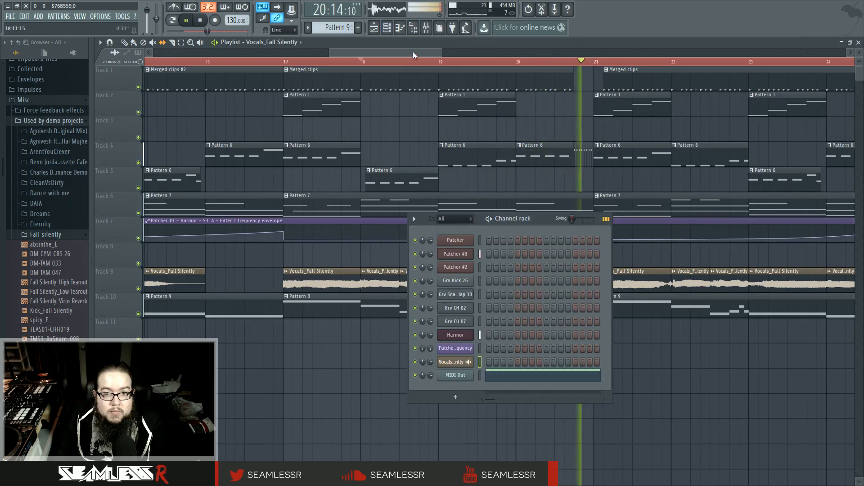
pyautogui.click(430, 30)
pyautogui.click(520, 350)
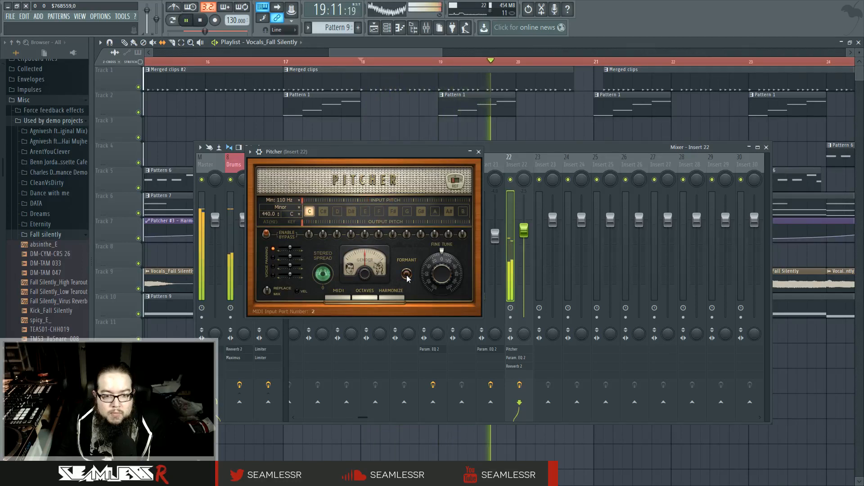
pyautogui.click(388, 298)
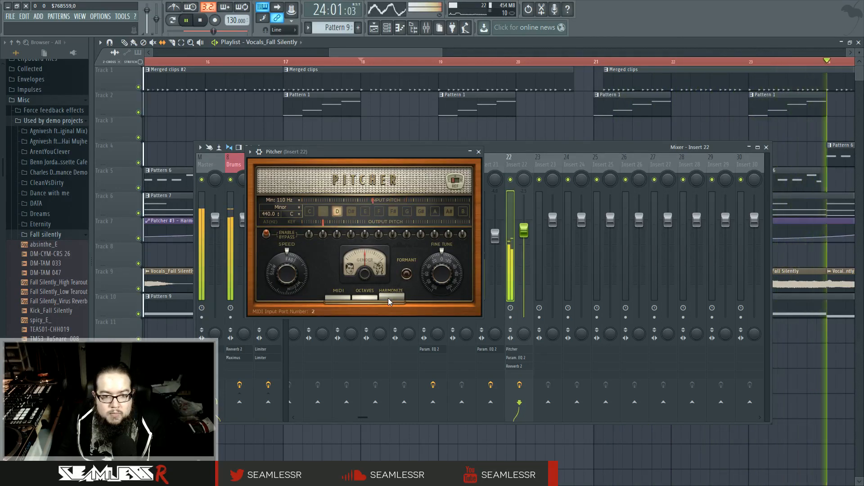
pyautogui.click(408, 276)
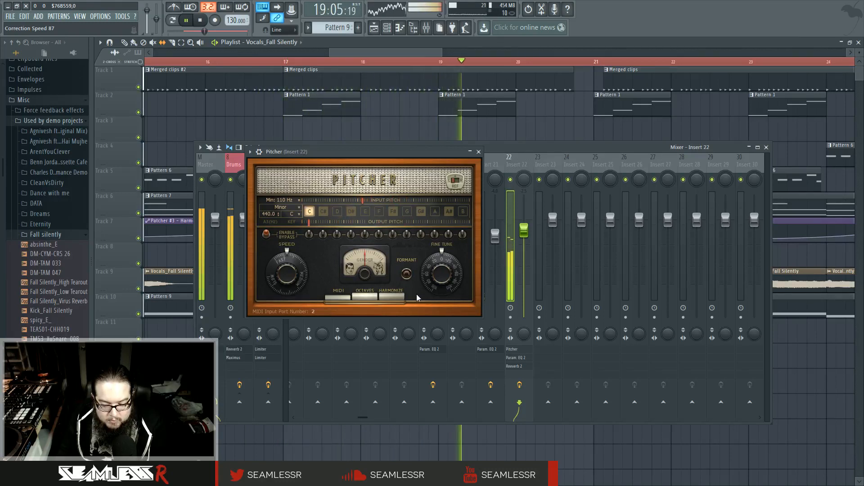
pyautogui.click(478, 152)
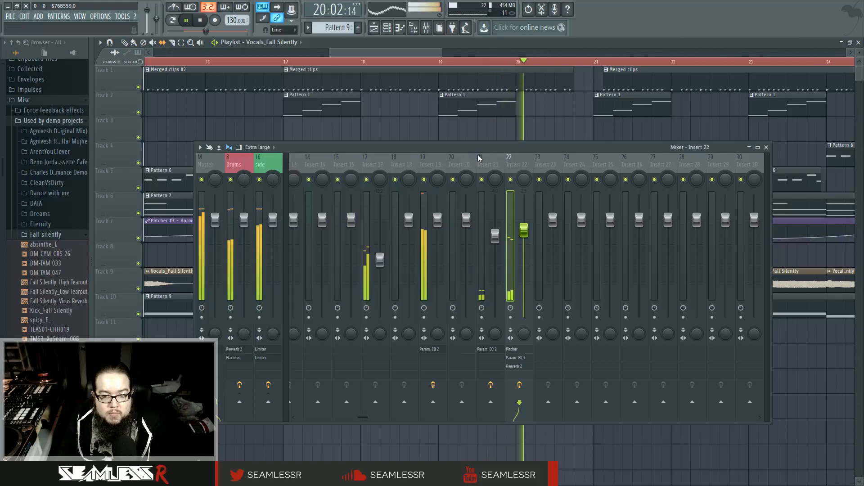
# Step: Reshape the vocal's Parametric EQ 2 on Insert 22: deepen the band 5 cut, set band 7 to -3.4 dB, and make band 1 a 108 Hz high pass
pyautogui.click(520, 358)
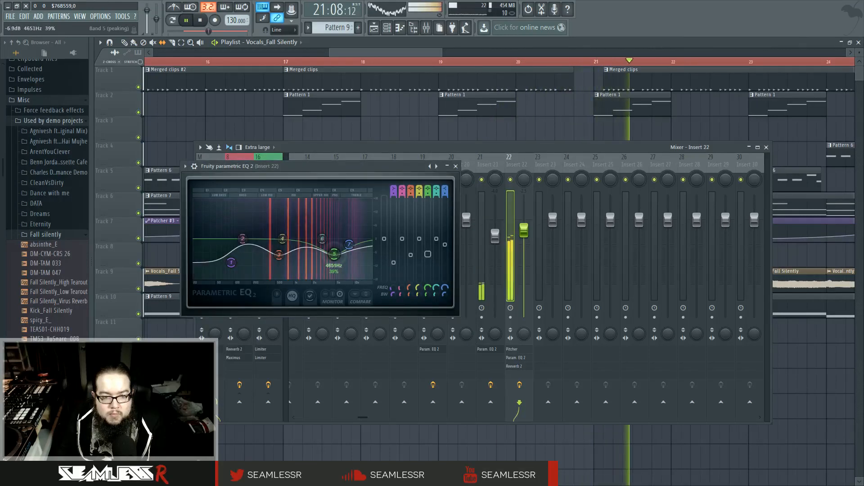
pyautogui.moveTo(349, 270); pyautogui.dragTo(350, 246)
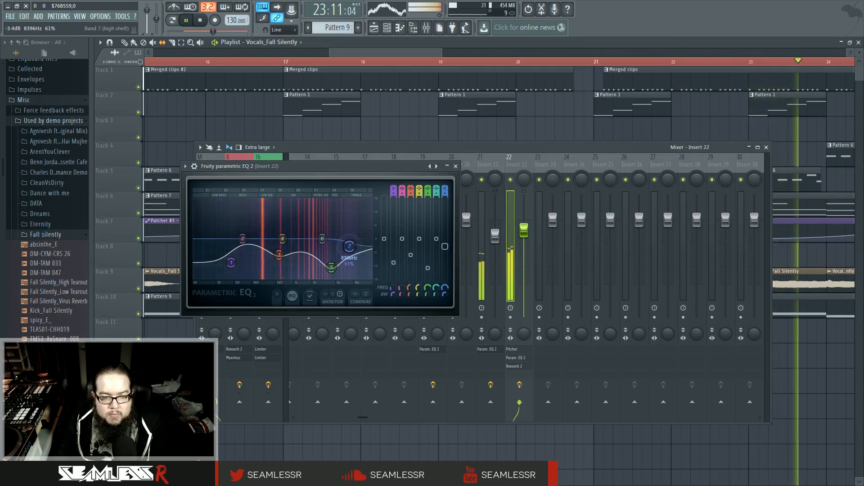
pyautogui.rightClick(242, 270)
pyautogui.click(284, 312)
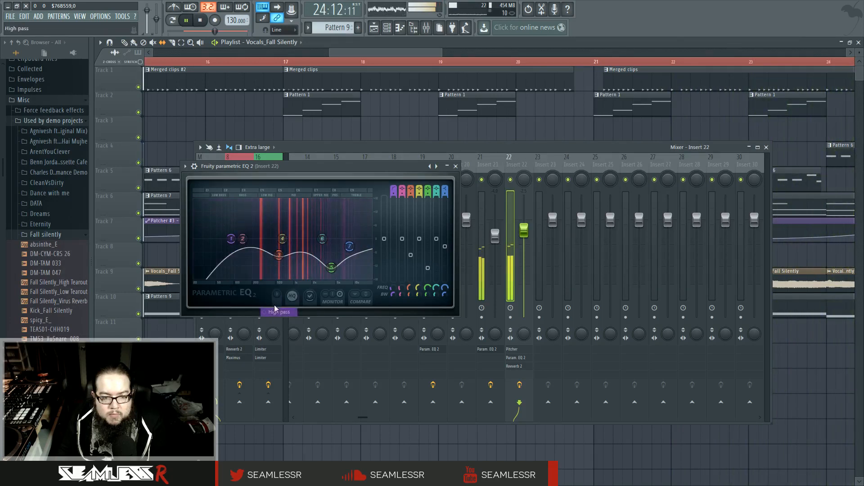
pyautogui.click(268, 279)
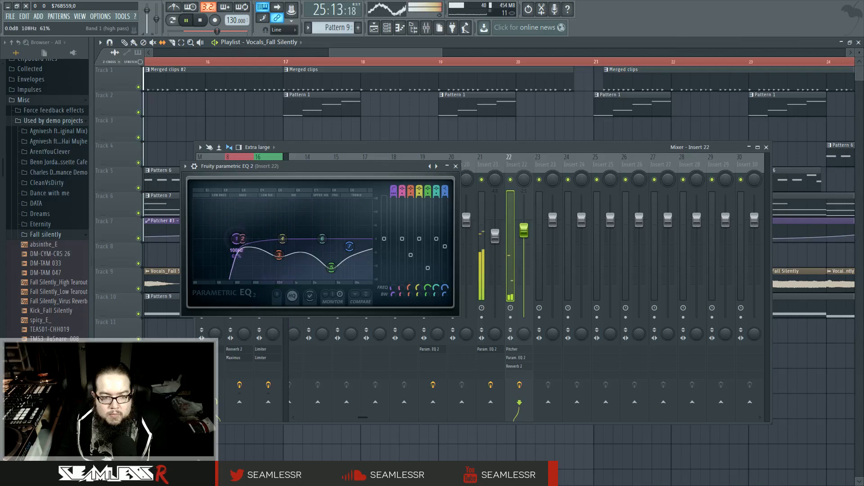
pyautogui.rightClick(372, 127)
# Step: Extend the Pattern 9 clip at bar 21 on Track 10 by one bar and make it unique
pyautogui.scroll(-4, 393, 233)
pyautogui.scroll(2, 609, 303)
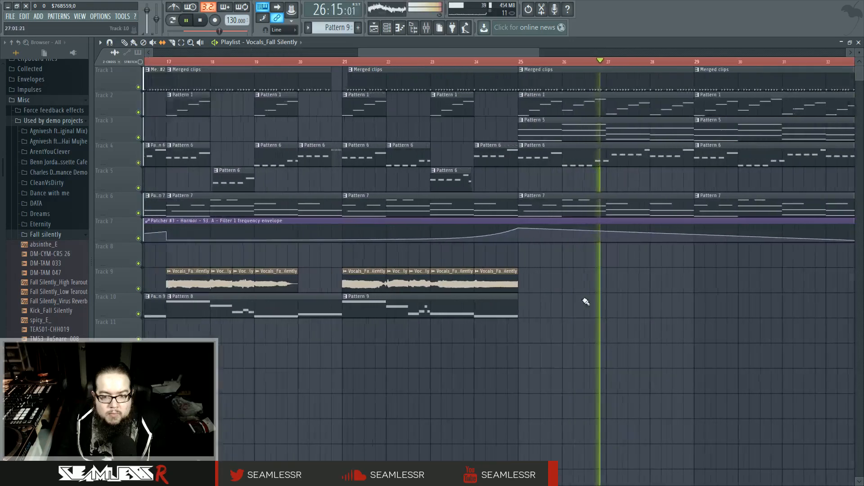
pyautogui.click(489, 297)
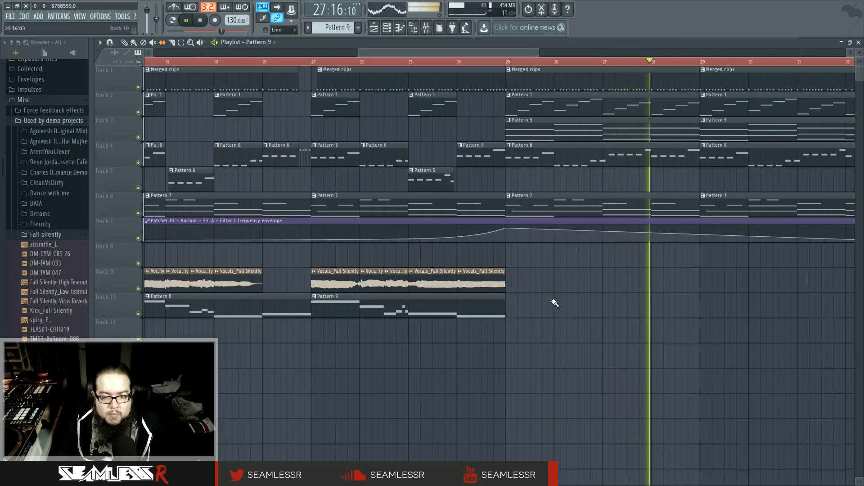
pyautogui.moveTo(505, 303); pyautogui.dragTo(549, 303)
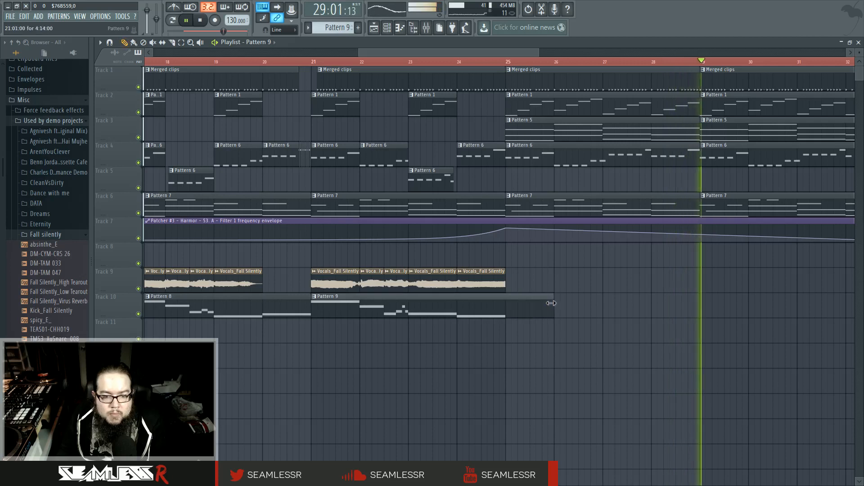
pyautogui.scroll(-3, 420, 360)
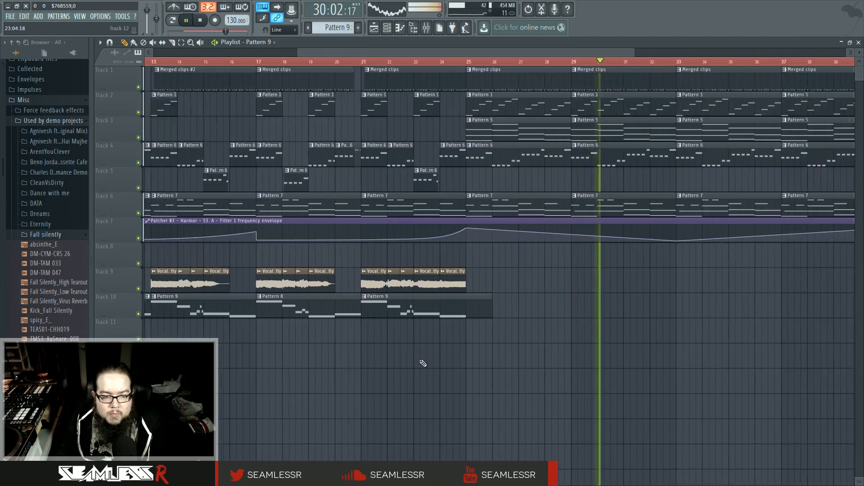
pyautogui.click(419, 297)
pyautogui.click(448, 347)
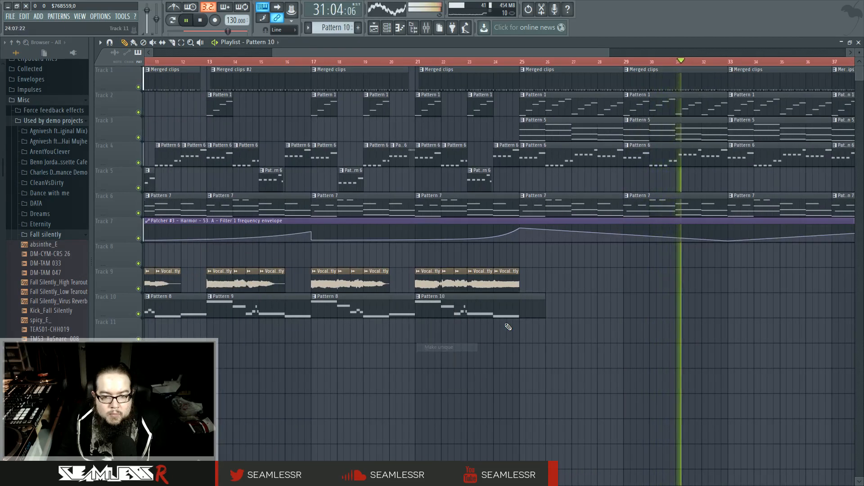
# Step: Add a one-bar C4 note at bar 5 of Pattern 10 and return to the playlist
pyautogui.doubleClick(510, 311)
pyautogui.click(488, 288)
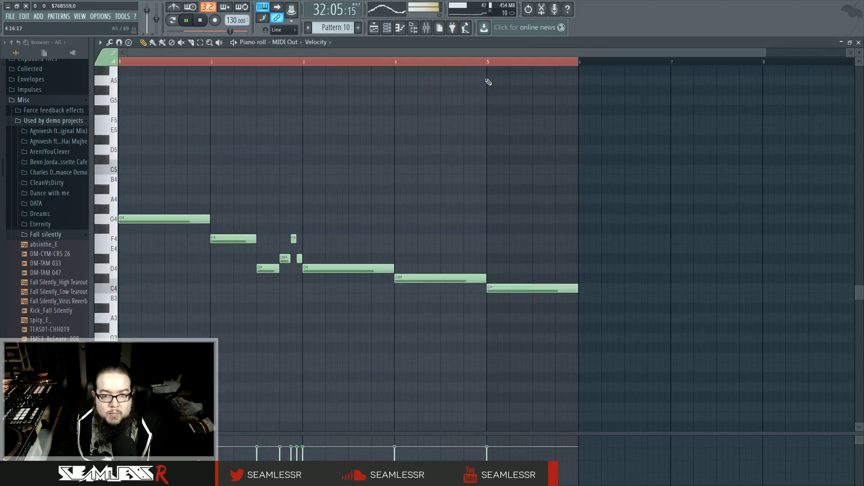
pyautogui.click(374, 27)
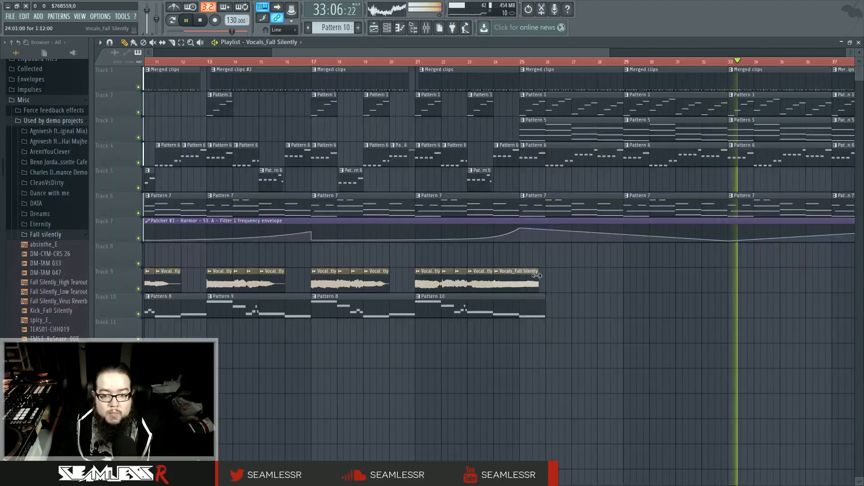
# Step: Lengthen the last Vocals_Fall Silently clip on Track 9 through three quarters of bar 26, and play from bar 24
pyautogui.click(495, 62)
pyautogui.scroll(4, 568, 374)
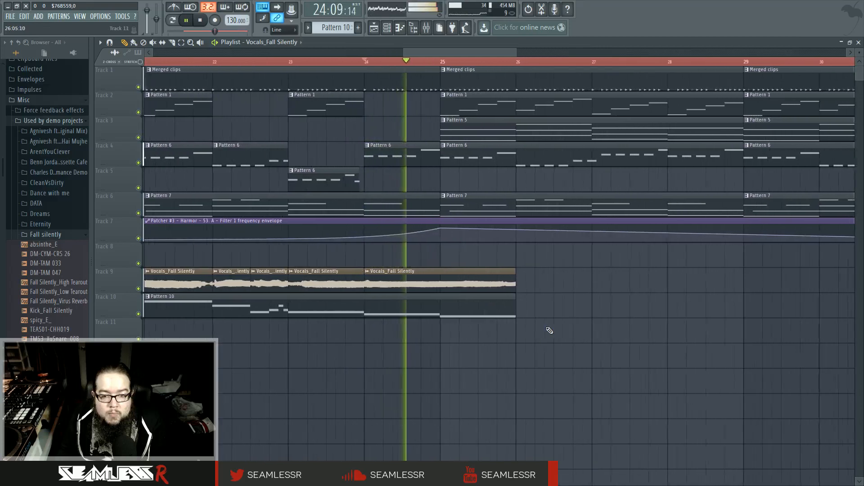
pyautogui.moveTo(550, 329); pyautogui.dragTo(477, 339)
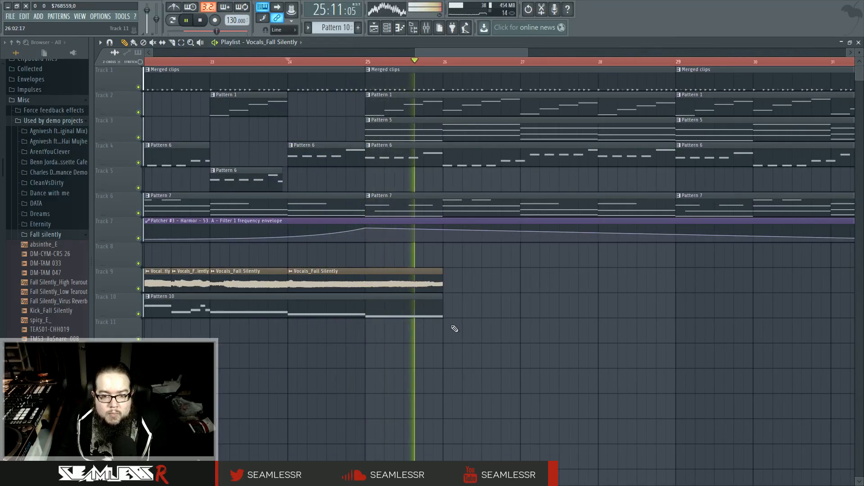
pyautogui.moveTo(448, 279); pyautogui.dragTo(501, 279)
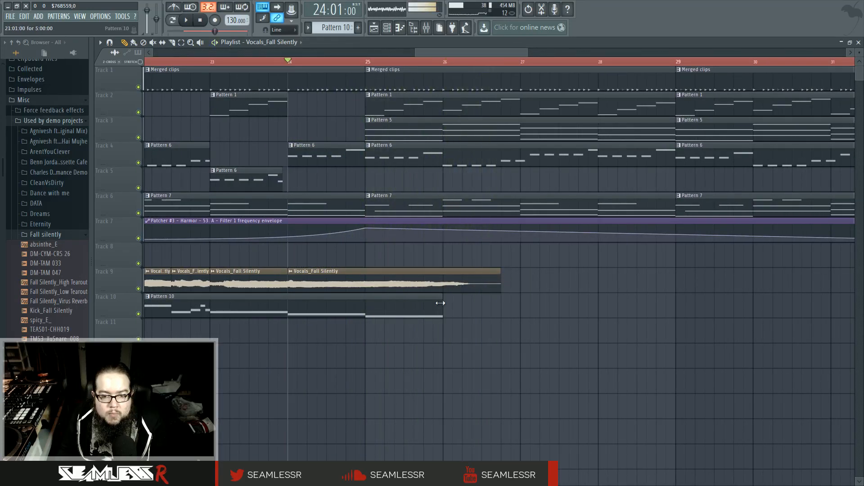
# Step: Extend the Pattern 10 clip to the middle of bar 26 and lengthen its final C4 note to one and a quarter bars
pyautogui.moveTo(443, 304); pyautogui.dragTo(481, 304)
pyautogui.doubleClick(453, 308)
pyautogui.moveTo(260, 293); pyautogui.dragTo(413, 321)
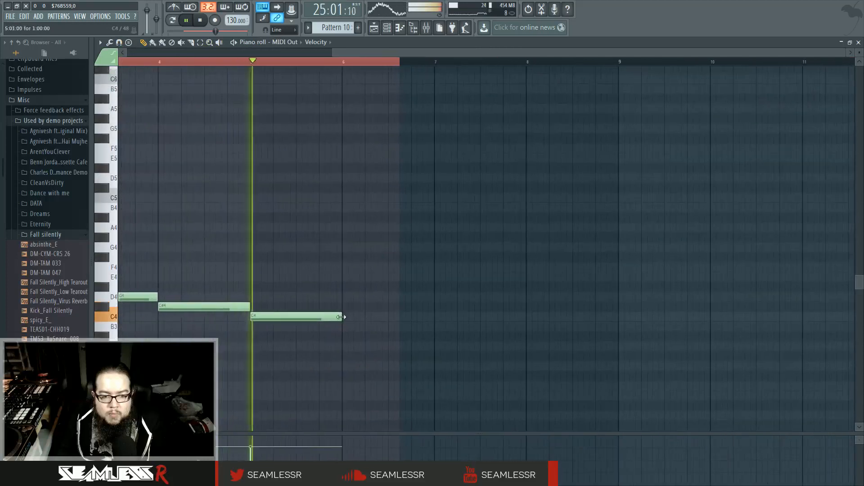
pyautogui.moveTo(343, 317); pyautogui.dragTo(365, 321)
pyautogui.press('space')
pyautogui.press('space')
# Step: Shorten the C#4 note in bar 4 of Pattern 10 to end an eighth note before bar 5
pyautogui.moveTo(201, 374); pyautogui.dragTo(284, 357)
pyautogui.scroll(2, 286, 356)
pyautogui.moveTo(350, 286); pyautogui.dragTo(333, 288)
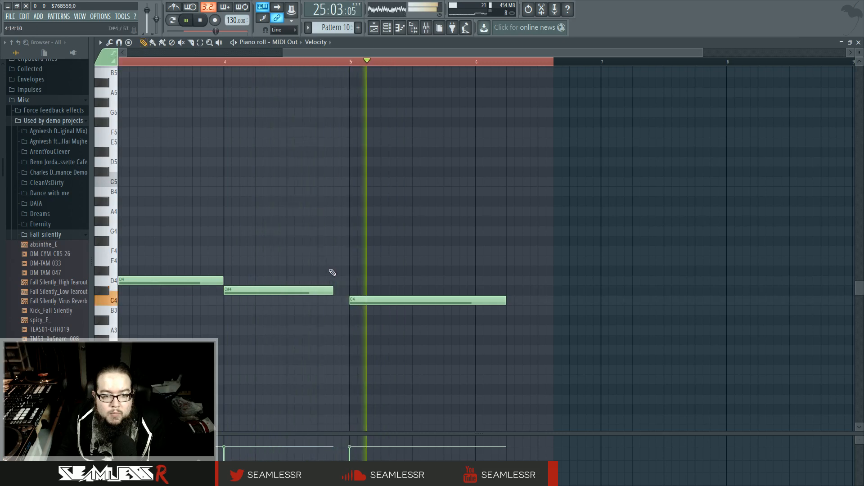
pyautogui.click(335, 274)
pyautogui.moveTo(443, 272); pyautogui.dragTo(341, 271)
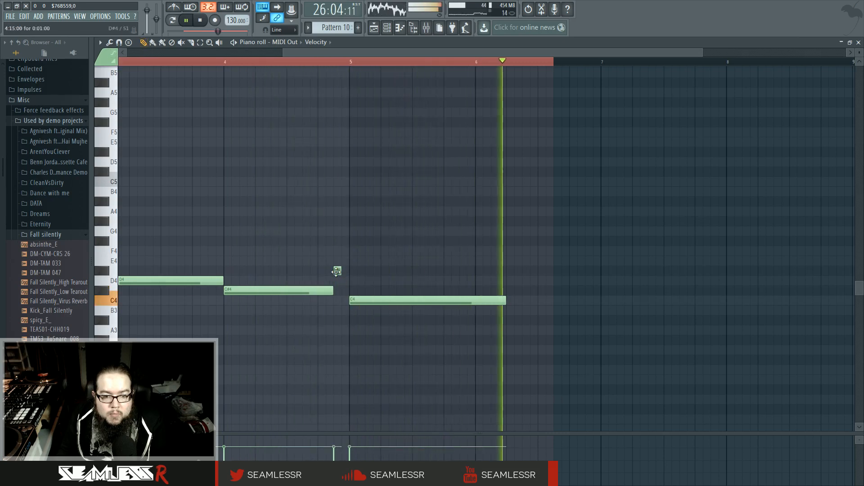
pyautogui.rightClick(338, 272)
# Step: Add sixteenth notes C4 and A#3 at the end of bar 4, leading into the long C4 note in Pattern 10
pyautogui.click(337, 301)
pyautogui.click(345, 320)
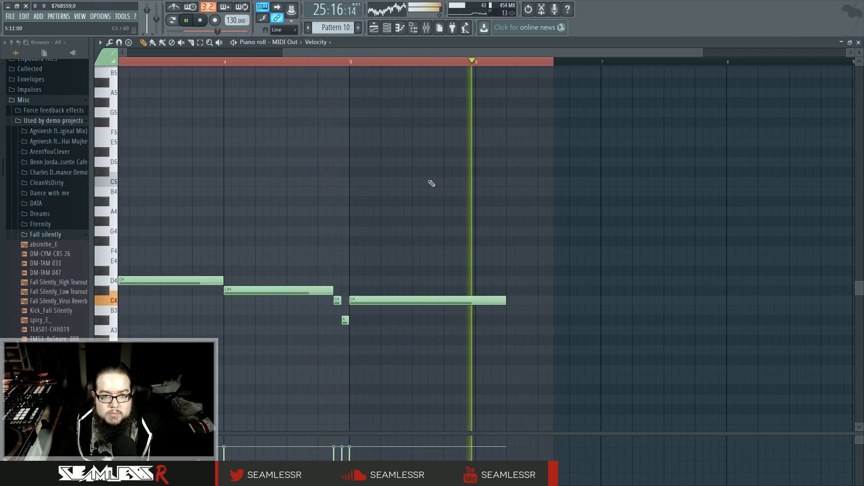
pyautogui.click(375, 28)
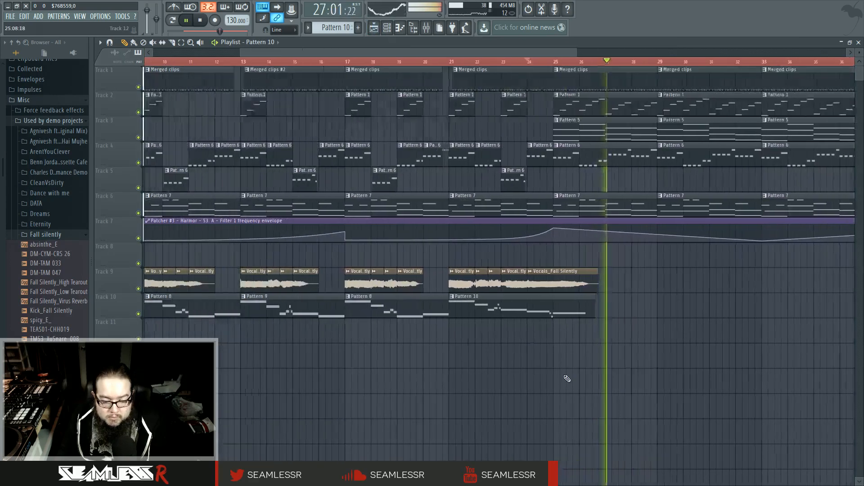
# Step: Review the whole arrangement and replay it from the second half of bar 8
pyautogui.scroll(-1, 568, 379)
pyautogui.scroll(-2, 612, 362)
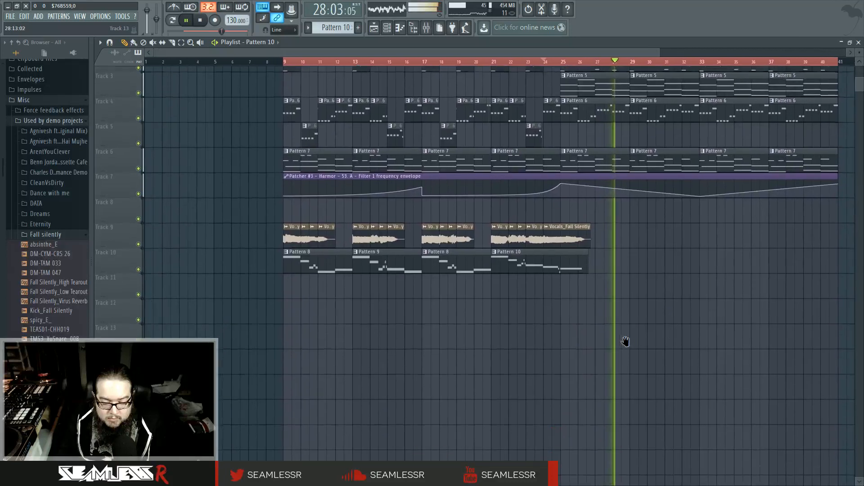
pyautogui.scroll(-1, 560, 338)
pyautogui.scroll(1, 590, 349)
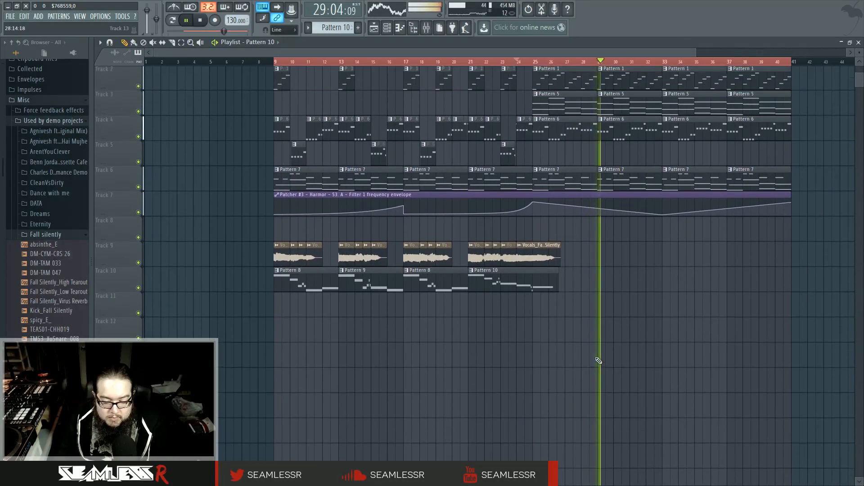
pyautogui.click(265, 62)
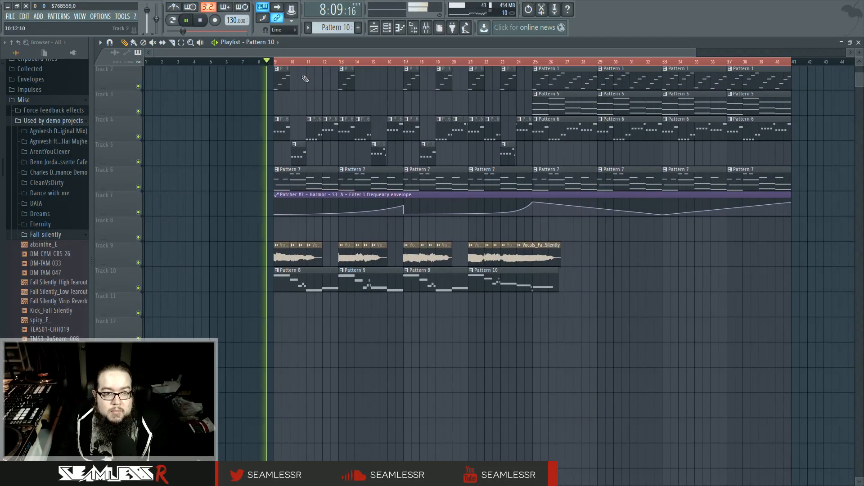
# Step: Inspect Fruity Reeverb 2 on Insert 22 and add Fruity Delay Bank in the slot after it
pyautogui.click(425, 28)
pyautogui.moveTo(418, 146); pyautogui.dragTo(420, 138)
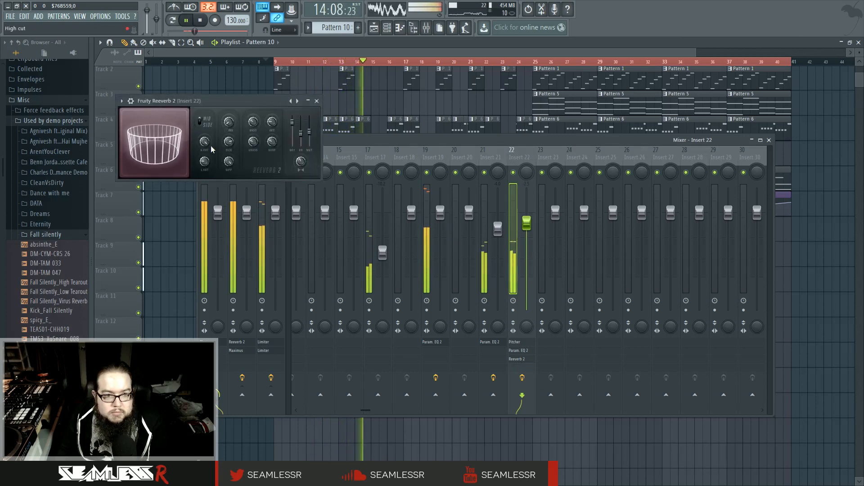
pyautogui.click(517, 368)
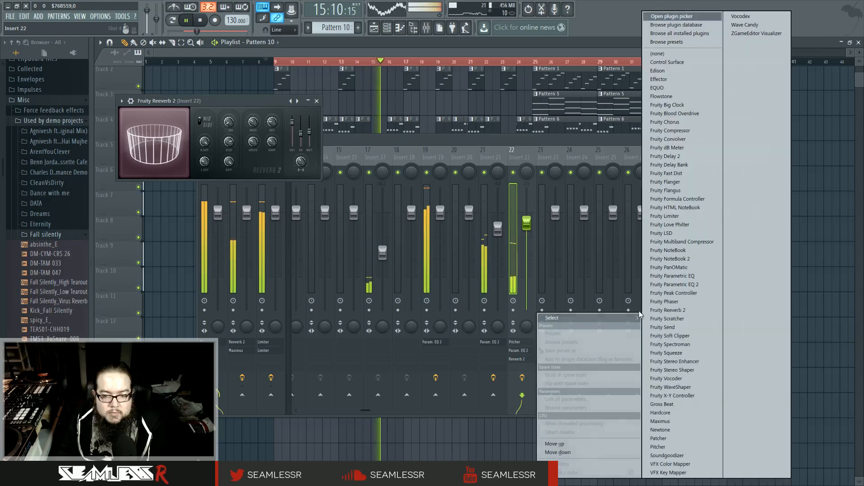
pyautogui.click(693, 167)
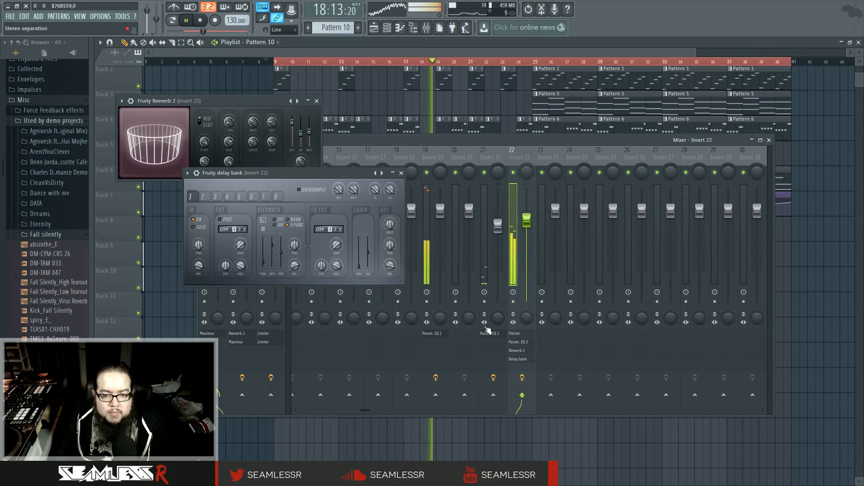
# Step: Reorder the effects on Insert 22 so Fruity Delay Bank comes before Reeverb 2, and open the delay's editor
pyautogui.click(525, 359)
pyautogui.scroll(3, 524, 359)
pyautogui.rightClick(607, 360)
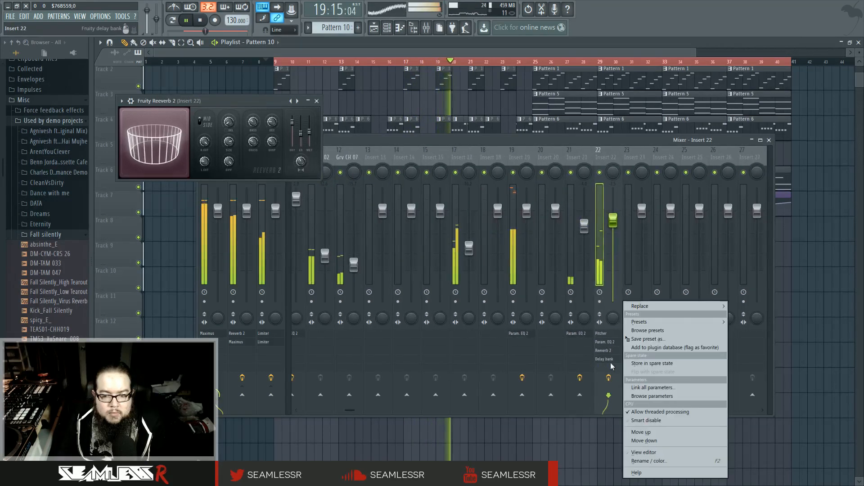
pyautogui.click(657, 432)
pyautogui.doubleClick(613, 350)
pyautogui.click(613, 350)
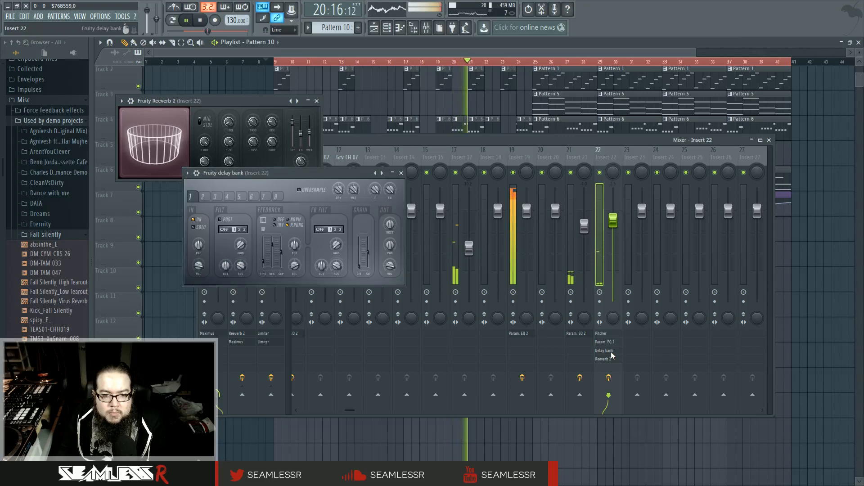
# Step: Lower the Insert 22 fader to -3.9 dB, close the mixer, and look over the arrangement during playback
pyautogui.click(602, 241)
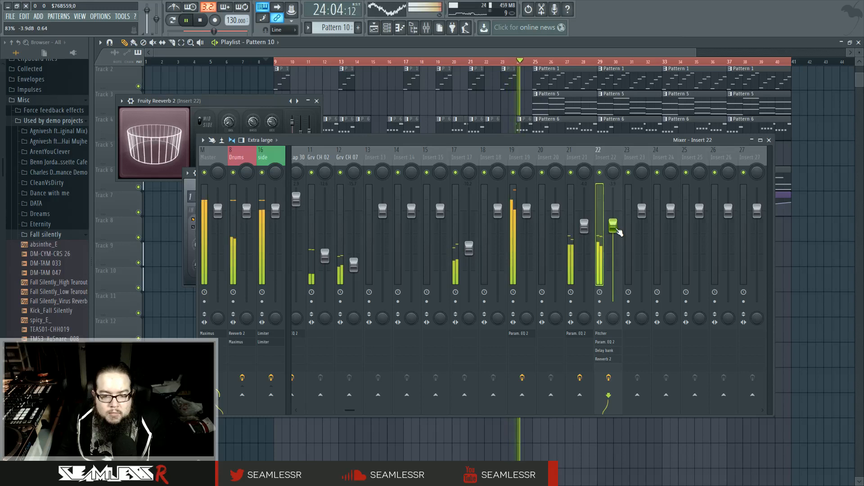
pyautogui.rightClick(493, 436)
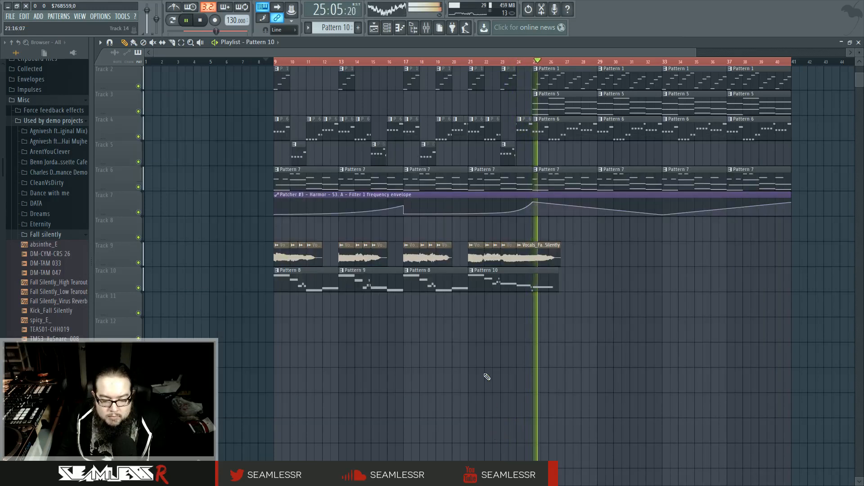
pyautogui.scroll(-1, 517, 347)
pyautogui.scroll(2, 527, 378)
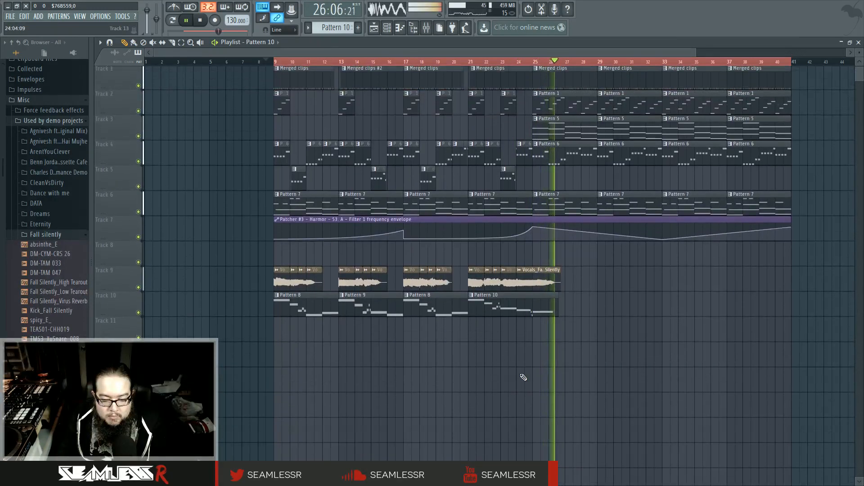
# Step: Duplicate the chopped vocal slices starting at bar 21 on Track 9 so the copy begins at bar 28
pyautogui.moveTo(557, 356); pyautogui.dragTo(545, 342)
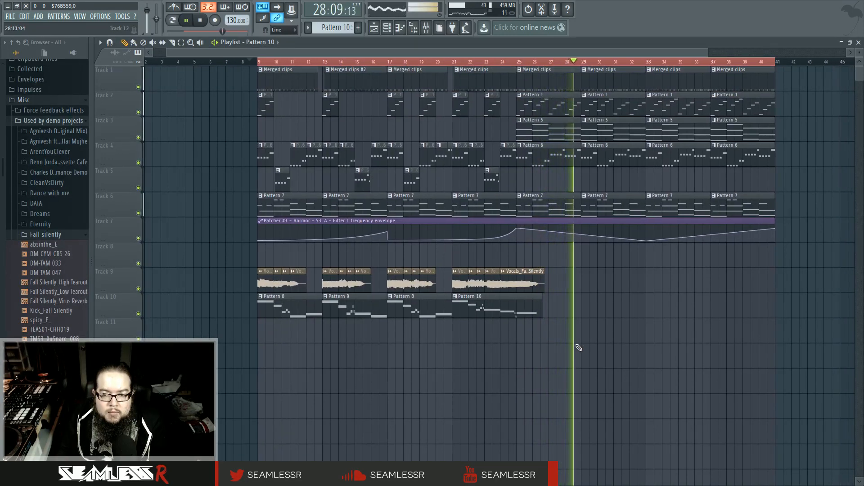
pyautogui.click(520, 62)
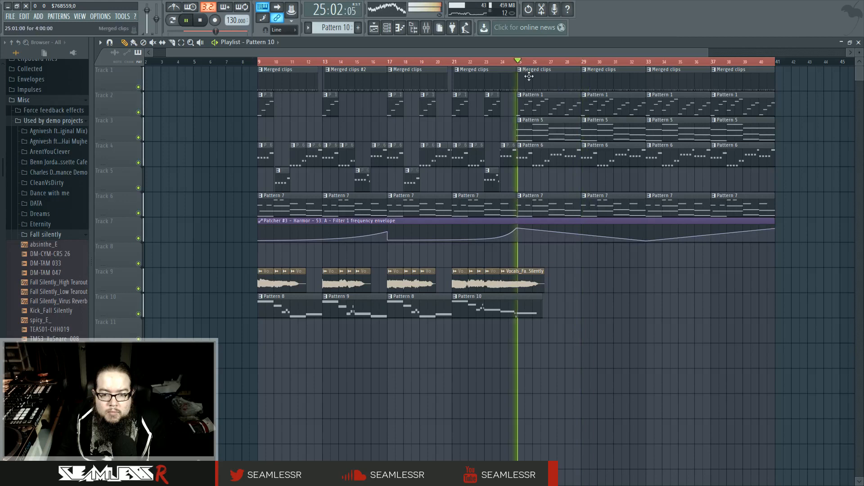
pyautogui.scroll(4, 592, 317)
pyautogui.moveTo(251, 282); pyautogui.dragTo(443, 282)
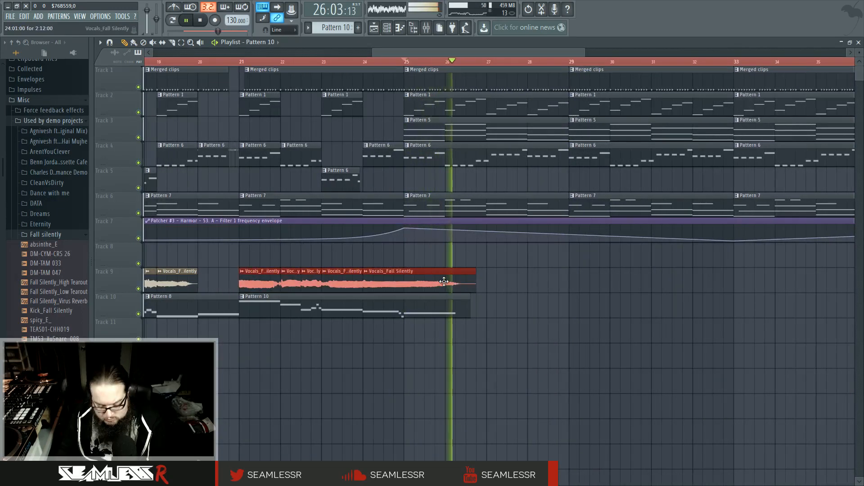
pyautogui.moveTo(339, 271)
pyautogui.mouseDown()
pyautogui.moveTo(253, 271)
pyautogui.moveTo(644, 269)
pyautogui.moveTo(628, 269)
pyautogui.mouseUp()
pyautogui.keyDown('ctrl'); pyautogui.click(562, 317); pyautogui.keyUp('ctrl')
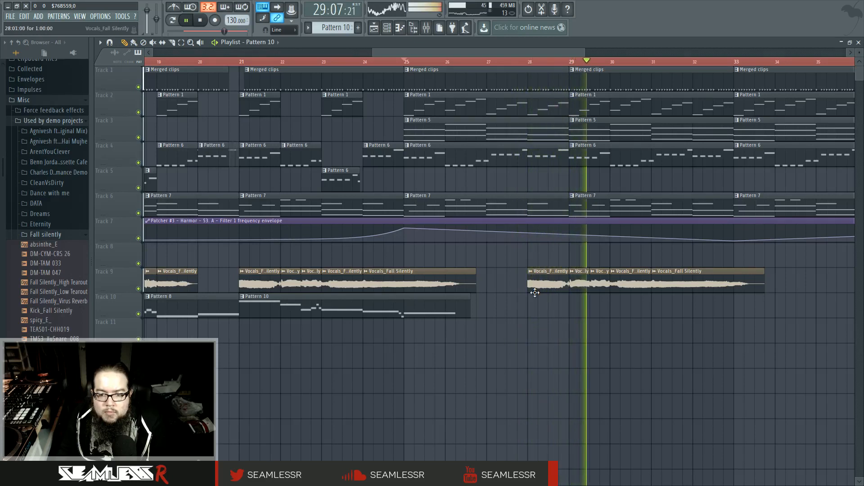
pyautogui.press('space')
pyautogui.press('space')
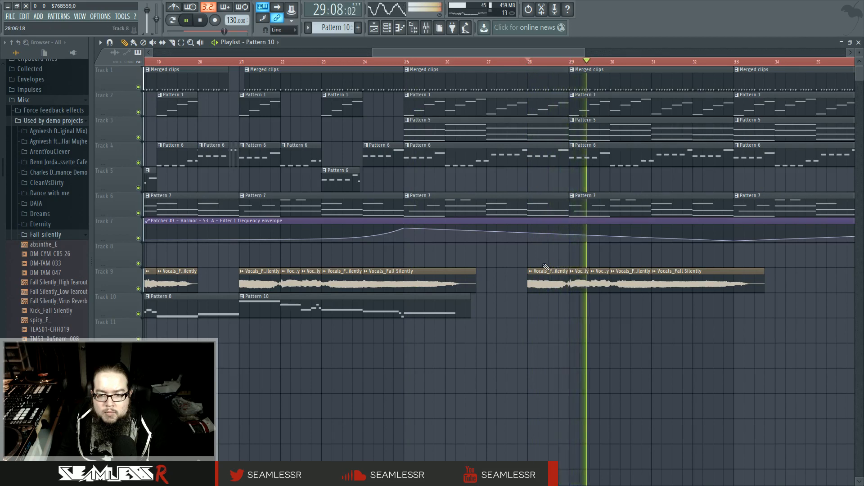
# Step: Place a unique copy of Pattern 10 at bar 28 on Track 11 and open its notes for editing
pyautogui.click(526, 324)
pyautogui.press('space')
pyautogui.click(532, 323)
pyautogui.click(556, 373)
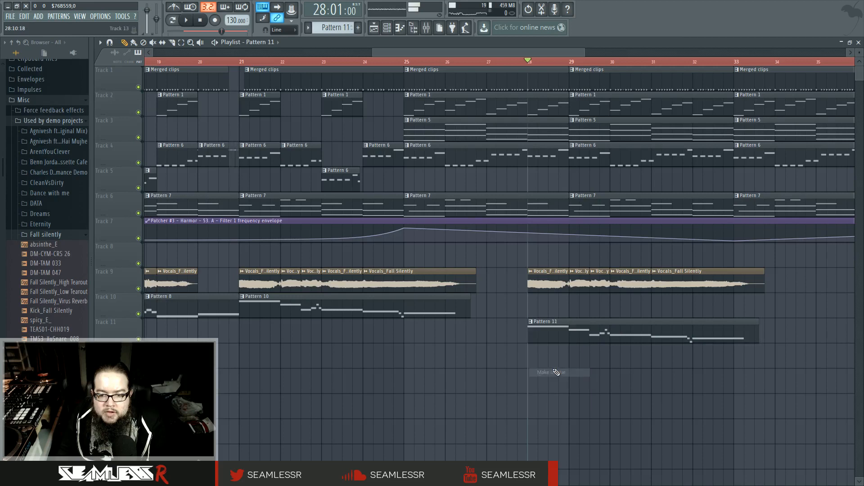
pyautogui.doubleClick(553, 334)
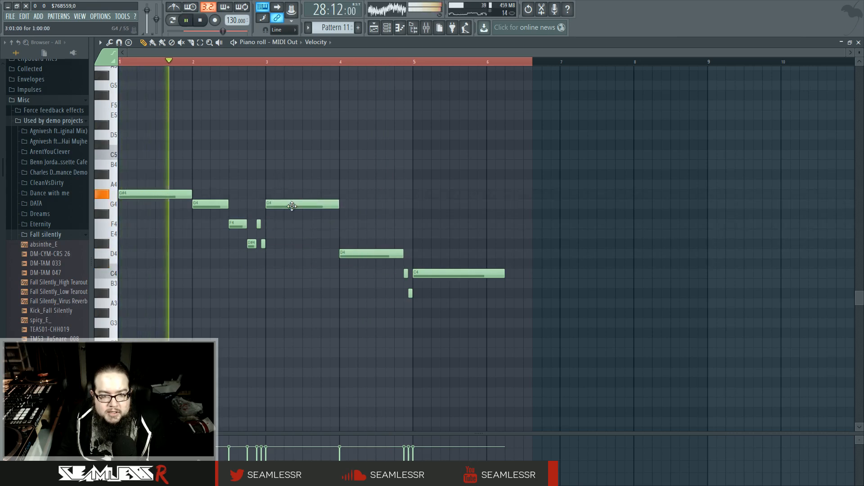
# Step: Move the short note before bar 3 to G4, and end the melody with one-bar C#4 and C4 notes in bars 5 and 6
pyautogui.moveTo(263, 244); pyautogui.dragTo(263, 203)
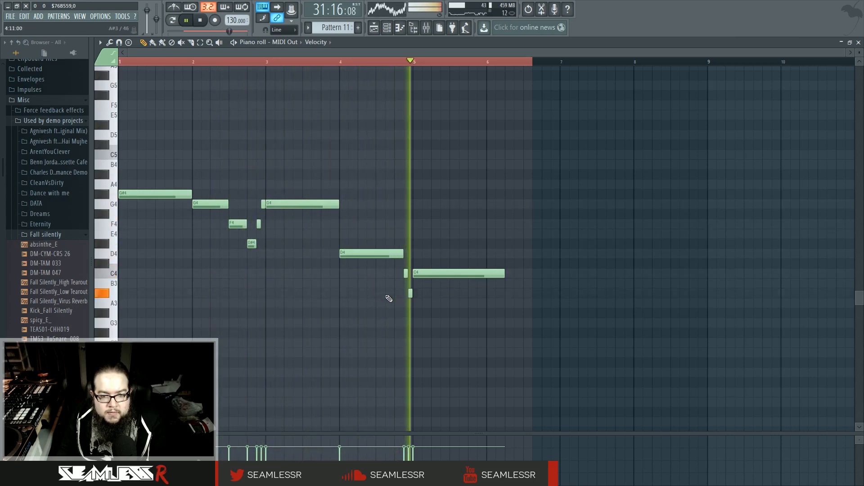
pyautogui.moveTo(429, 272); pyautogui.dragTo(428, 263)
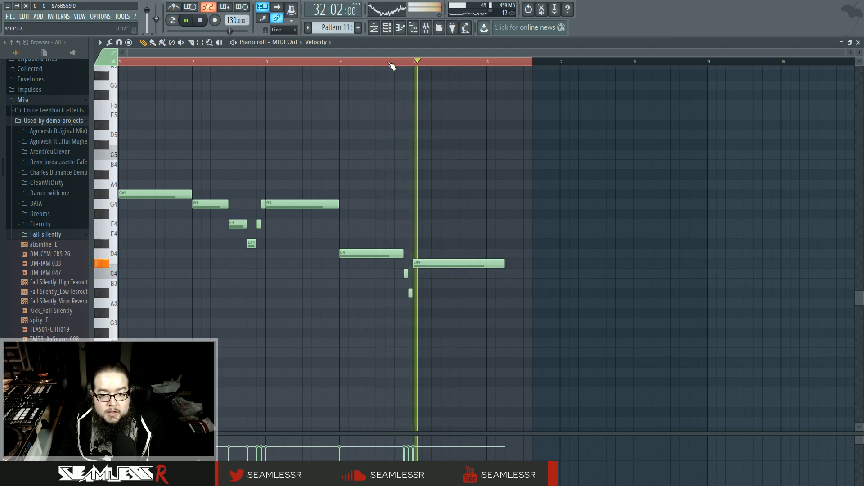
pyautogui.moveTo(504, 267); pyautogui.dragTo(486, 267)
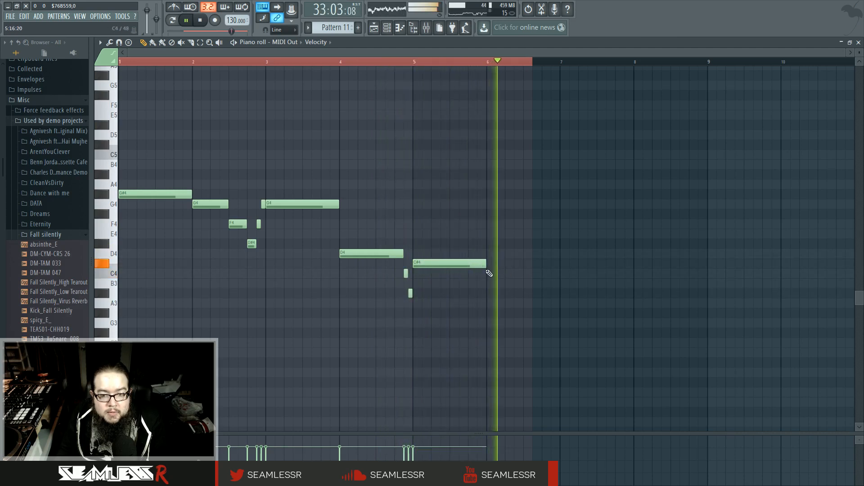
pyautogui.click(489, 274)
pyautogui.click(193, 62)
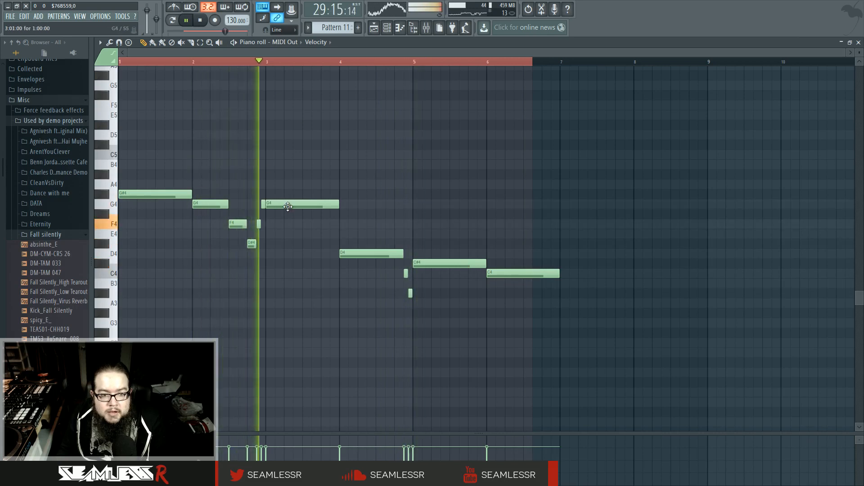
# Step: Raise the long notes in bars 3, 4 and 5 to A#4, A4 and G#4, shortening the A4 for an F4 after it
pyautogui.press('space')
pyautogui.moveTo(283, 205); pyautogui.dragTo(290, 174)
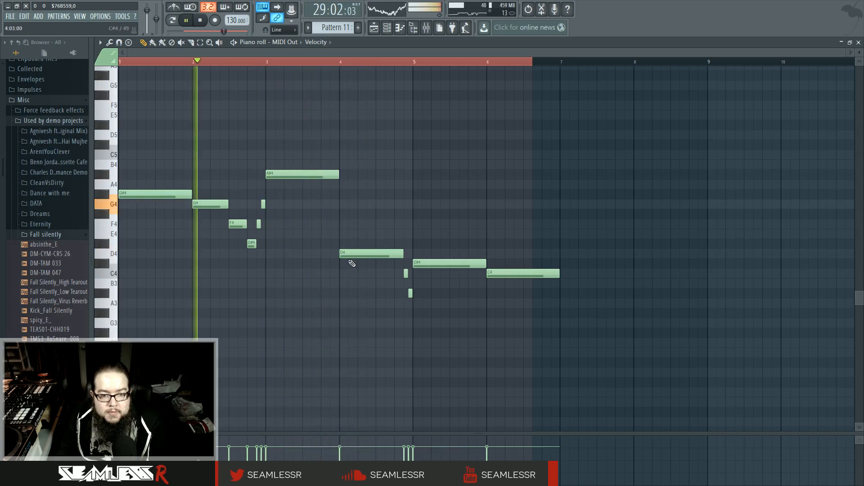
pyautogui.moveTo(351, 255); pyautogui.dragTo(373, 190)
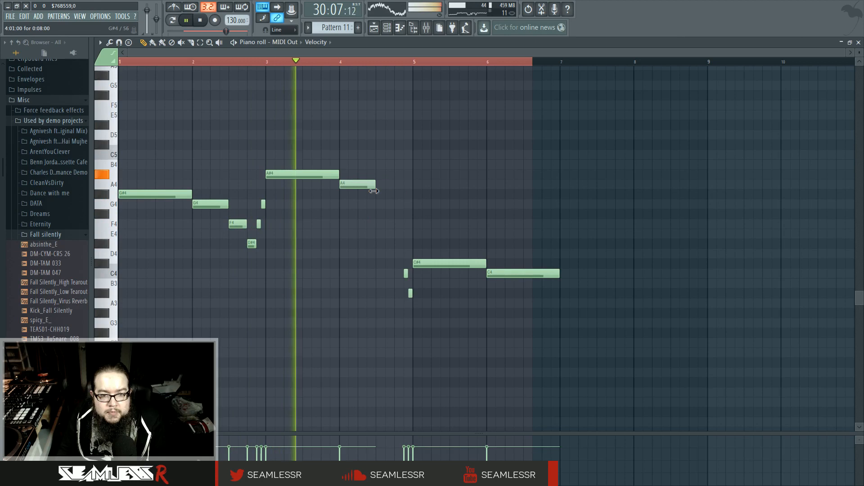
pyautogui.click(378, 225)
pyautogui.moveTo(410, 227); pyautogui.dragTo(391, 227)
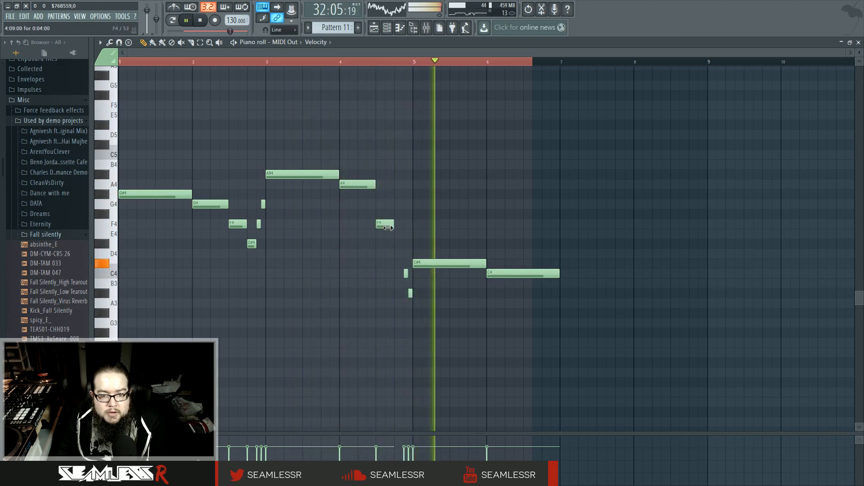
pyautogui.moveTo(407, 257); pyautogui.dragTo(408, 189)
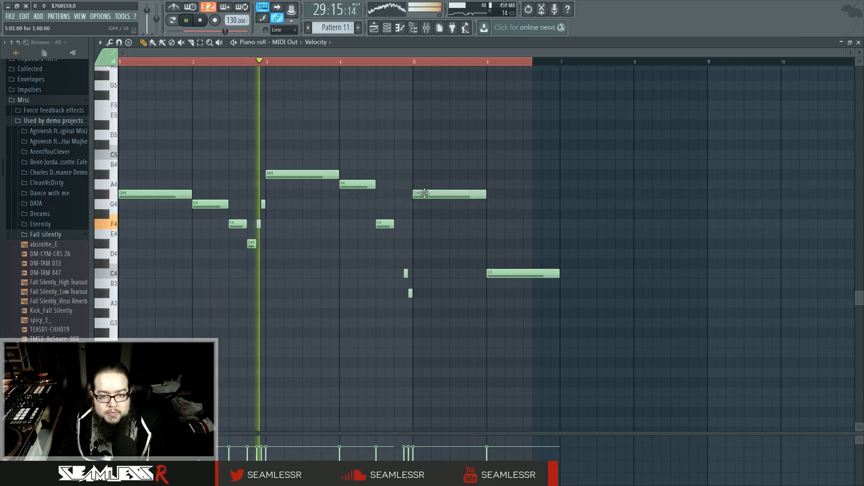
# Step: Clear the short notes late in bar 4, including the F4, and extend the A4 to fill the bar
pyautogui.rightClick(385, 223)
pyautogui.moveTo(376, 185); pyautogui.dragTo(412, 186)
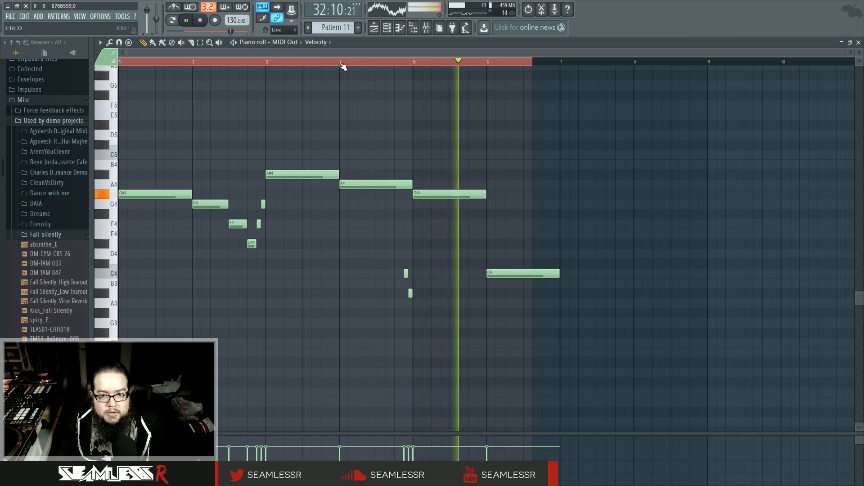
pyautogui.click(342, 67)
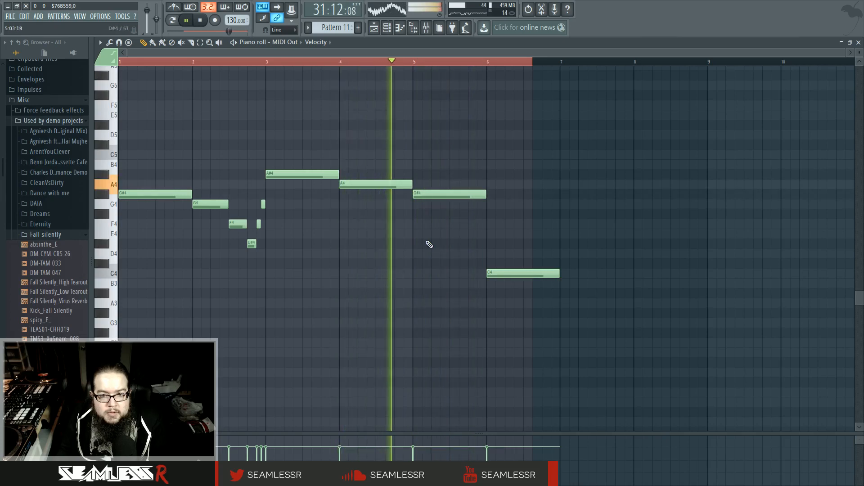
# Step: Play back the new vocal phrase around bar 28 while checking Pitcher on Insert 22 and the notes of Pattern 11
pyautogui.press('F5')
pyautogui.click(496, 62)
pyautogui.scroll(3, 597, 348)
pyautogui.moveTo(562, 354); pyautogui.dragTo(450, 374)
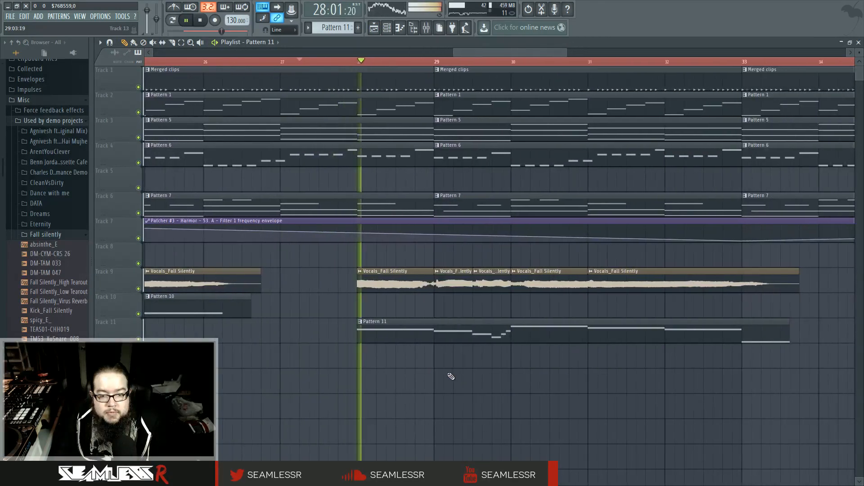
pyautogui.click(426, 28)
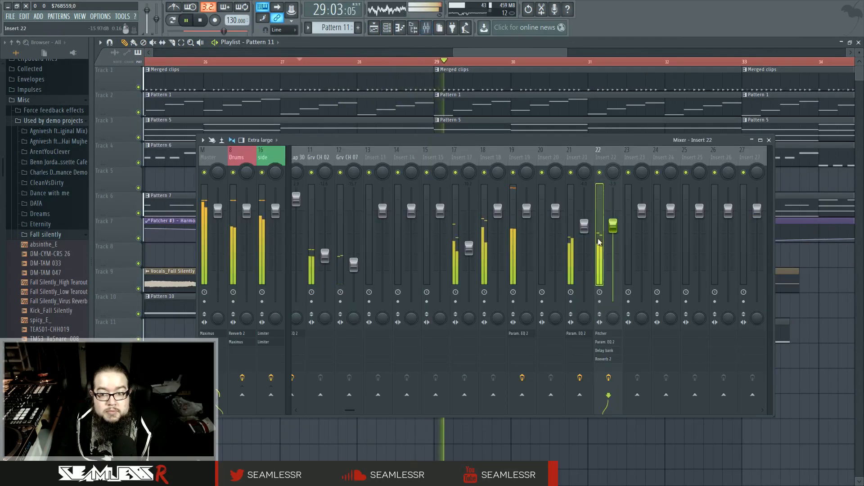
pyautogui.click(600, 334)
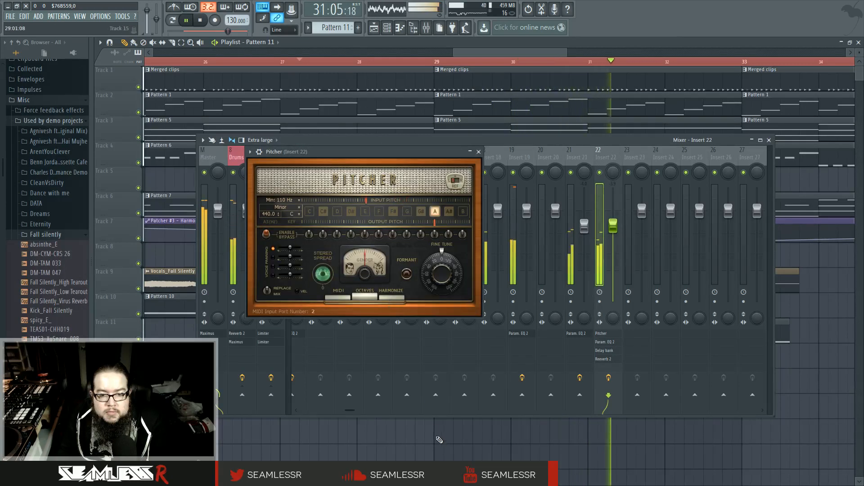
pyautogui.click(439, 439)
pyautogui.doubleClick(485, 321)
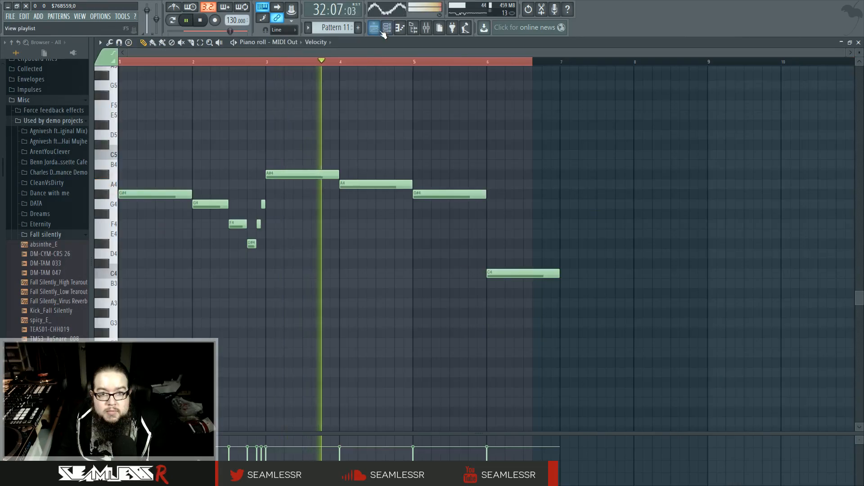
pyautogui.click(383, 35)
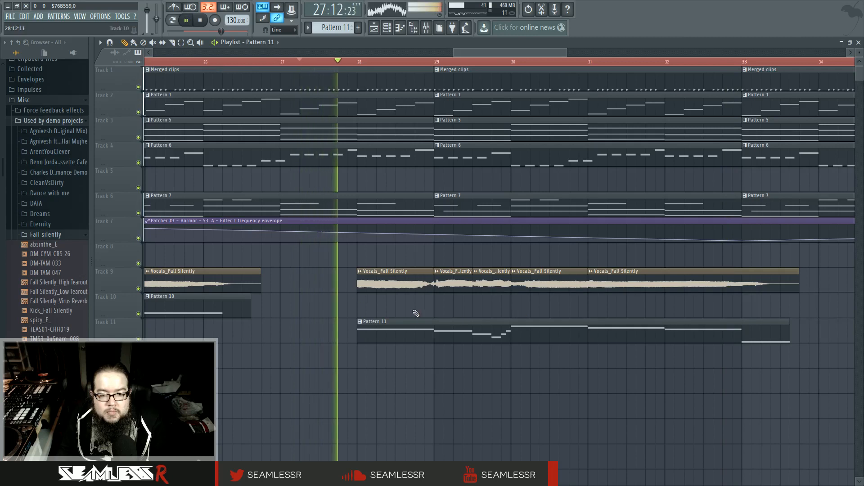
# Step: Cut the bar 28 vocal clip to half a bar and fill the remainder with two quarter-bar slices from bar 29
pyautogui.moveTo(398, 267); pyautogui.dragTo(398, 295)
pyautogui.click(125, 42)
pyautogui.rightClick(416, 278)
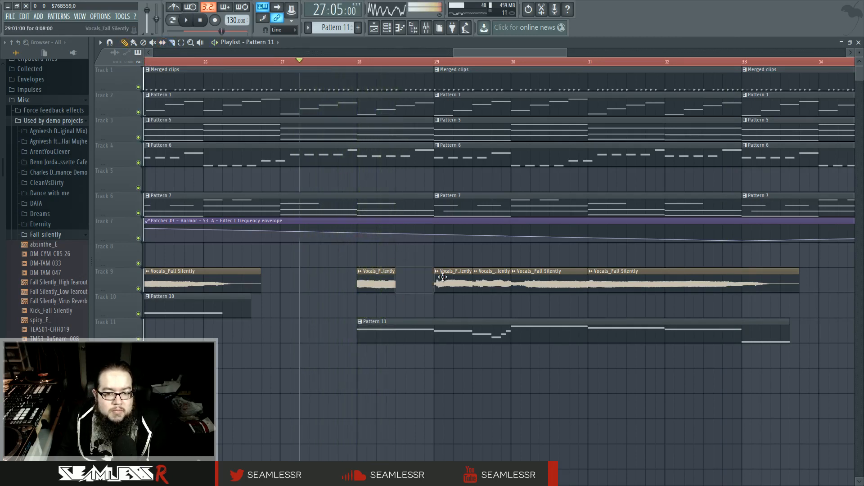
pyautogui.press('space')
pyautogui.moveTo(452, 285); pyautogui.dragTo(434, 285)
pyautogui.rightClick(446, 289)
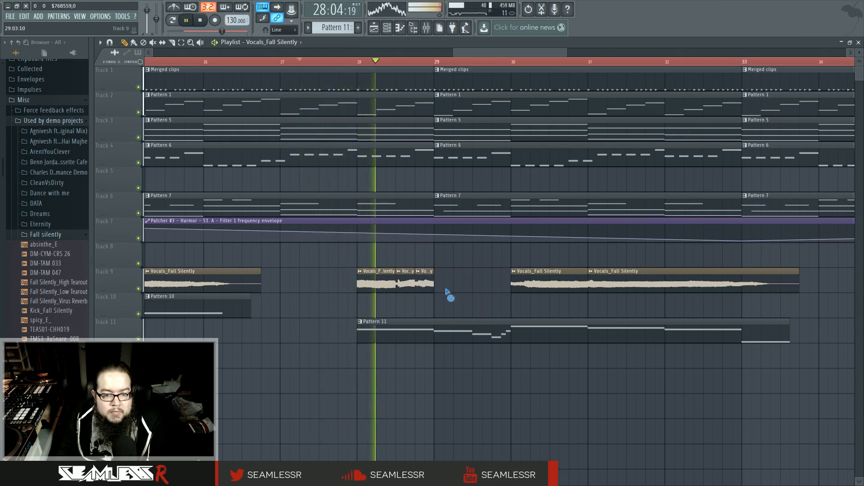
# Step: Shift the last two vocal clips one bar earlier so they start at bars 29 and 30
pyautogui.moveTo(493, 283); pyautogui.dragTo(647, 303)
pyautogui.moveTo(568, 287); pyautogui.dragTo(491, 287)
pyautogui.keyDown('ctrl'); pyautogui.click(492, 306); pyautogui.keyUp('ctrl')
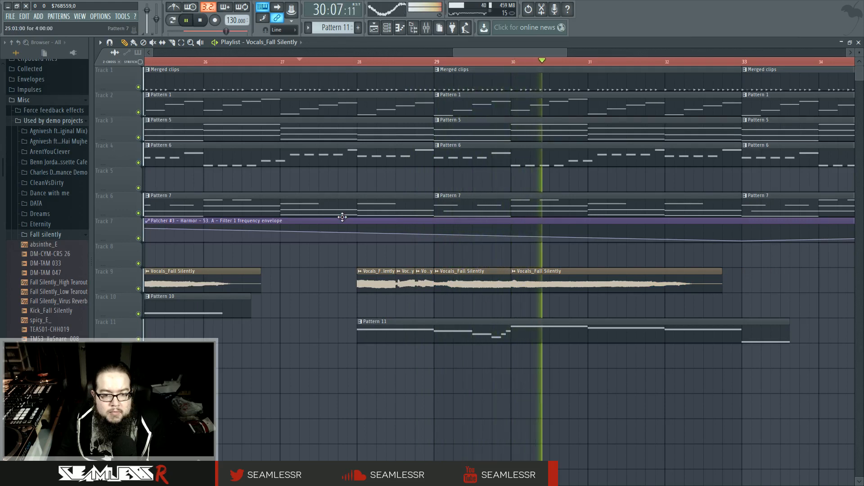
# Step: Split the half-bar vocal clip at bar 28 into two quarter-bar slices and slip the audio inside the second one
pyautogui.click(358, 62)
pyautogui.click(162, 42)
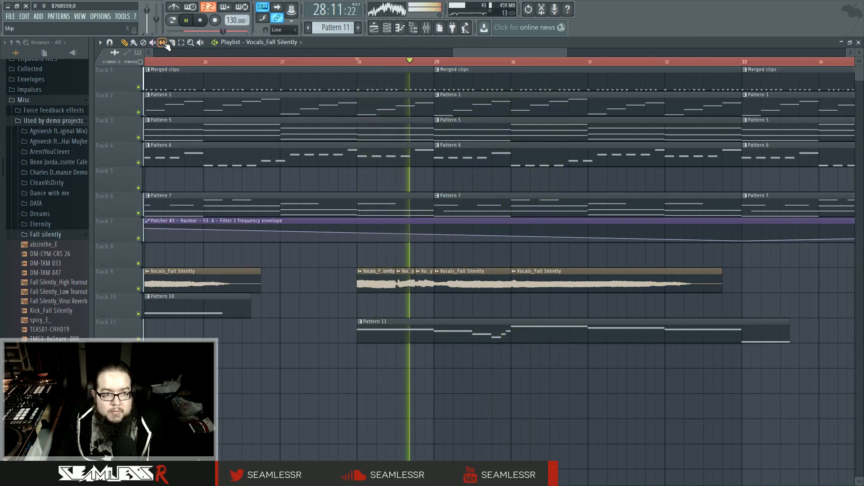
pyautogui.click(376, 273)
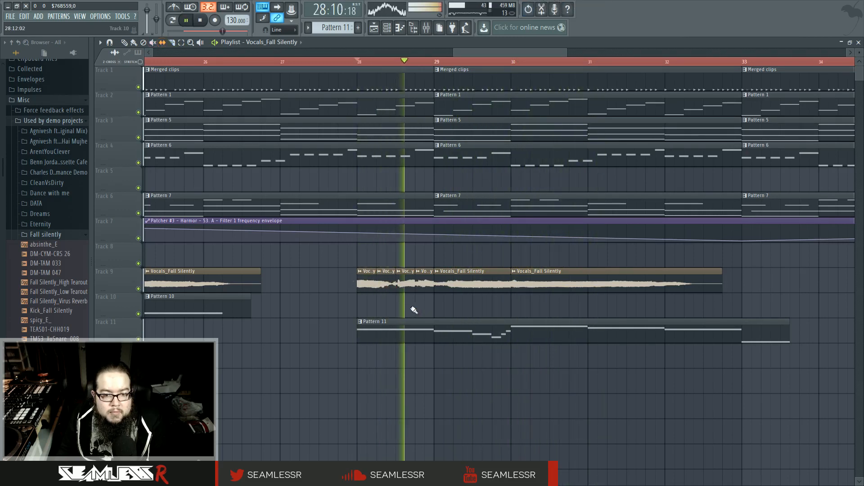
pyautogui.scroll(-3, 414, 311)
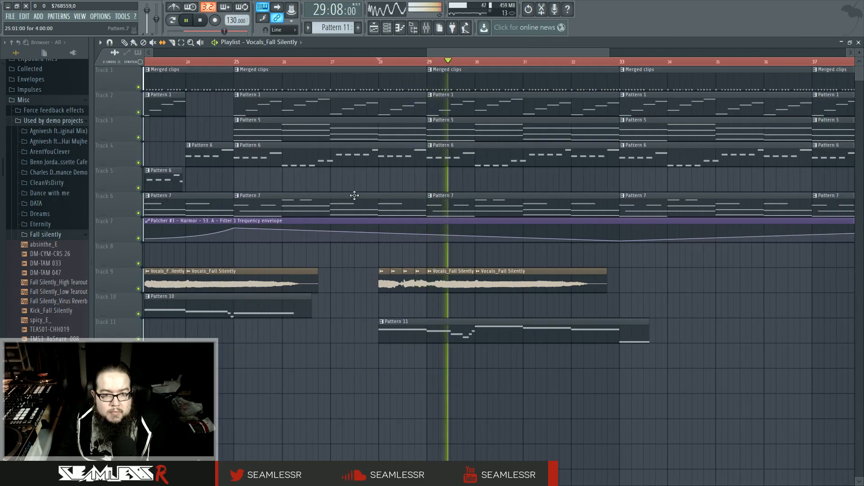
# Step: Add one-bar harmony notes to Pattern 11 below the melody: C#4 in bar 1 and C4 in bar 2
pyautogui.doubleClick(405, 329)
pyautogui.scroll(-1, 334, 205)
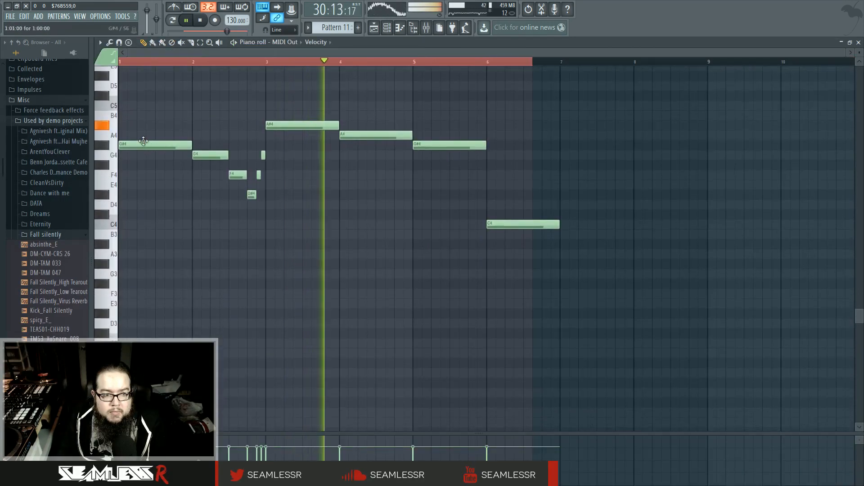
pyautogui.click(124, 216)
pyautogui.press('space')
pyautogui.scroll(2, 202, 259)
pyautogui.click(198, 251)
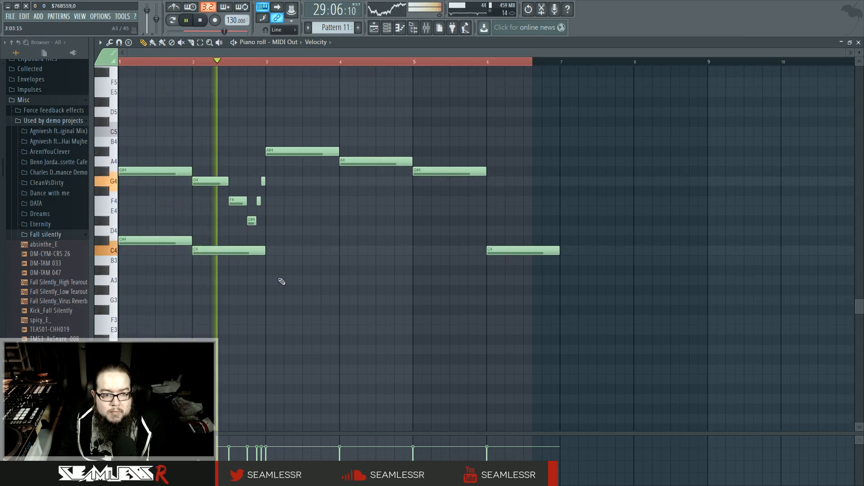
# Step: Add one-bar harmony notes G4, D4, C#4 and G4 in bars 3 to 6, and delete the two short notes just before bar 3
pyautogui.press('space')
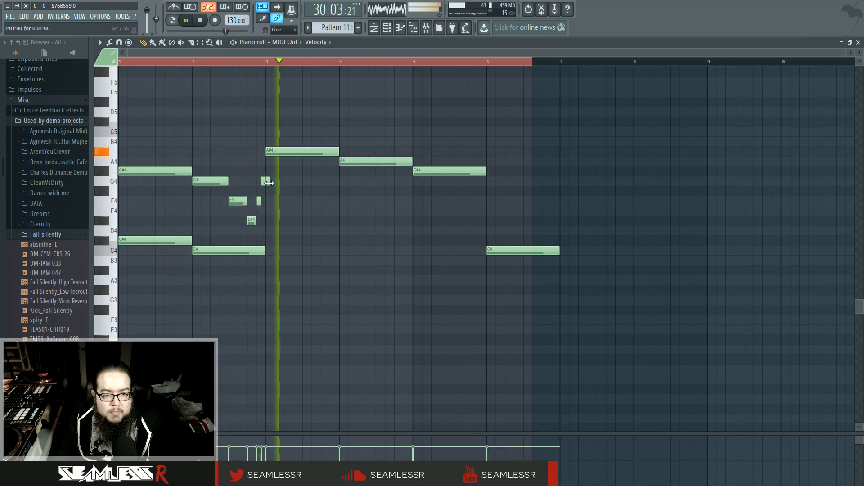
pyautogui.press('space')
pyautogui.press('space')
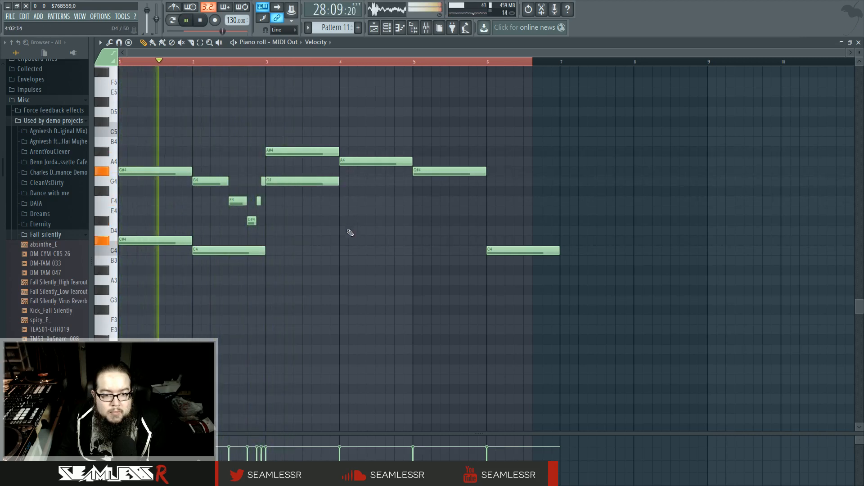
pyautogui.click(342, 231)
pyautogui.click(414, 240)
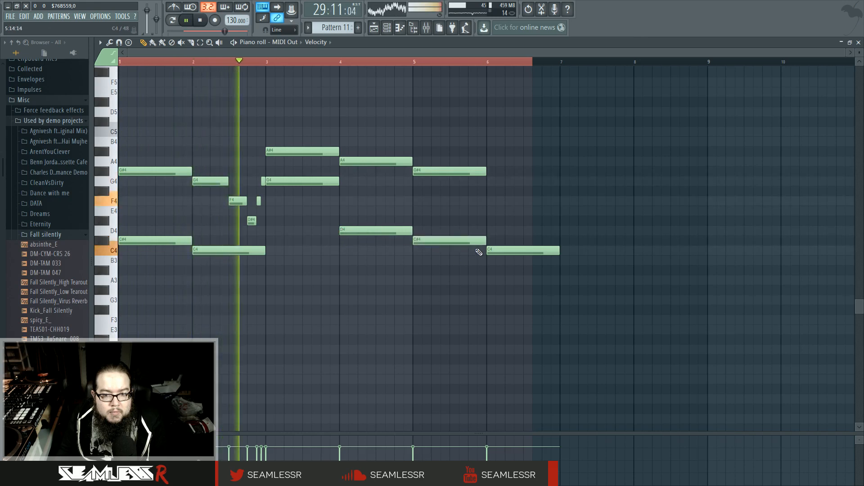
pyautogui.click(489, 182)
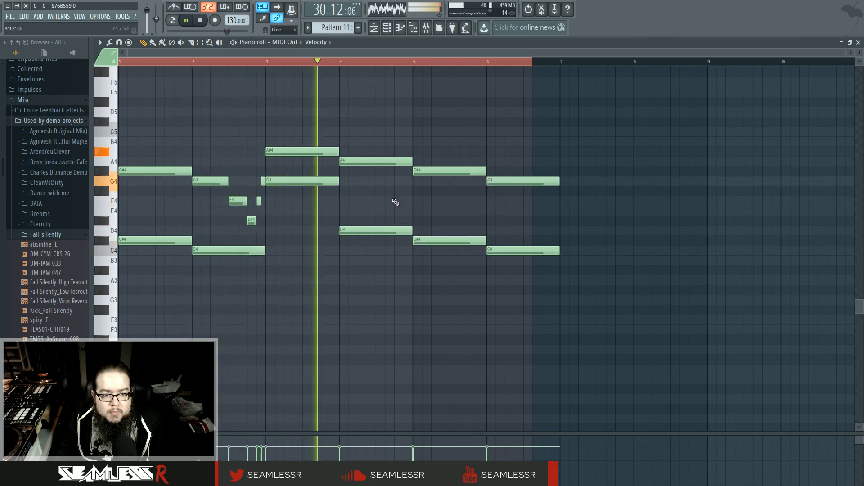
pyautogui.rightClick(258, 201)
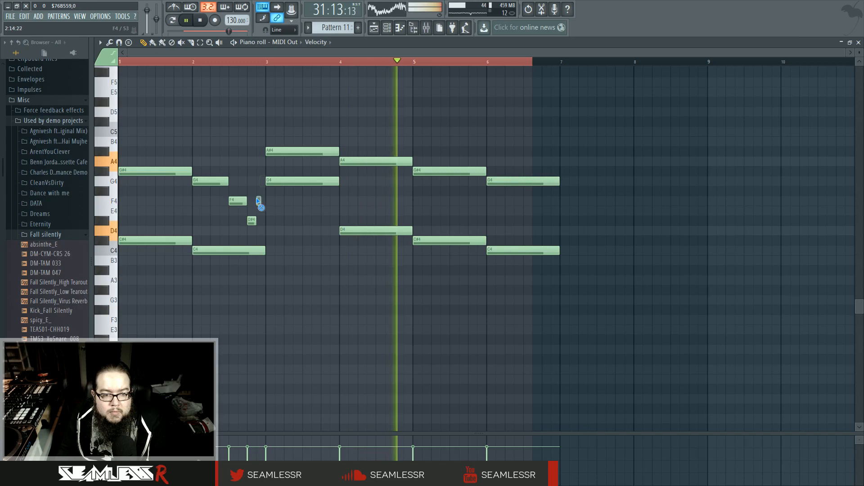
# Step: Delete the short F4 and D#4 notes after the G4 in bar 2 of Pattern 11
pyautogui.rightClick(238, 201)
pyautogui.rightClick(251, 221)
pyautogui.press('space')
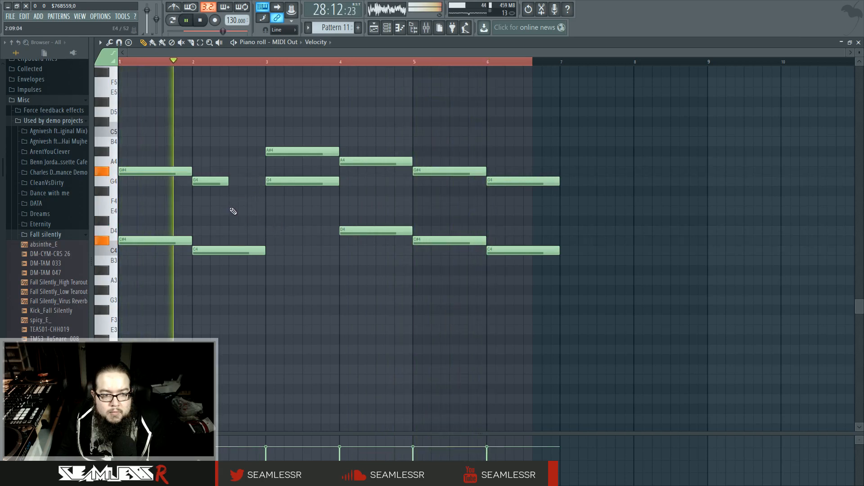
# Step: Rework Pattern 11's bar 1 melody into a half-bar G#4 followed by quarter-bar G4 and F4 notes
pyautogui.scroll(3, 165, 198)
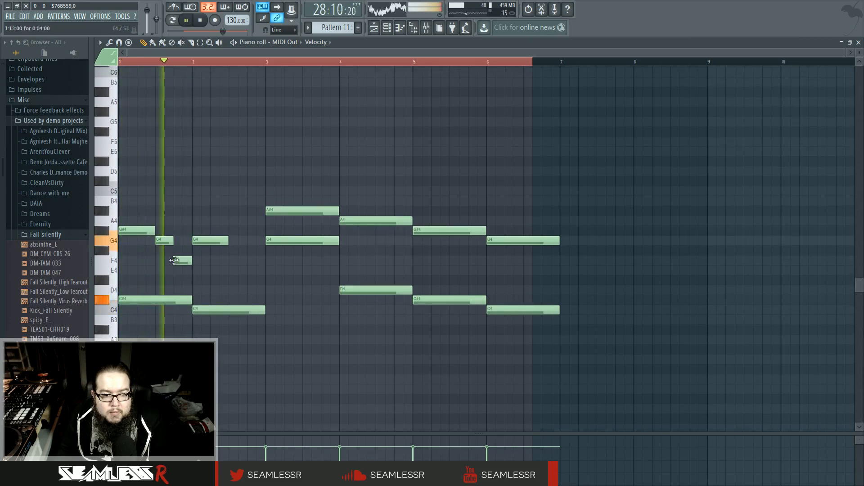
pyautogui.moveTo(212, 243)
pyautogui.mouseDown()
pyautogui.moveTo(216, 281)
pyautogui.moveTo(213, 241)
pyautogui.mouseUp()
pyautogui.press('space')
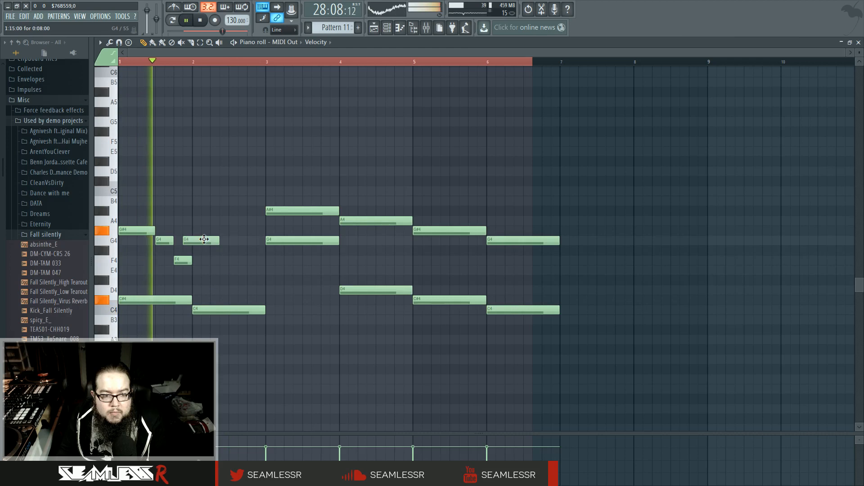
# Step: Raise the lower harmony note in bar 2 to D#4 and extend the G4 above it to a full bar
pyautogui.moveTo(221, 311); pyautogui.dragTo(220, 280)
pyautogui.moveTo(229, 241); pyautogui.dragTo(266, 240)
pyautogui.click(185, 63)
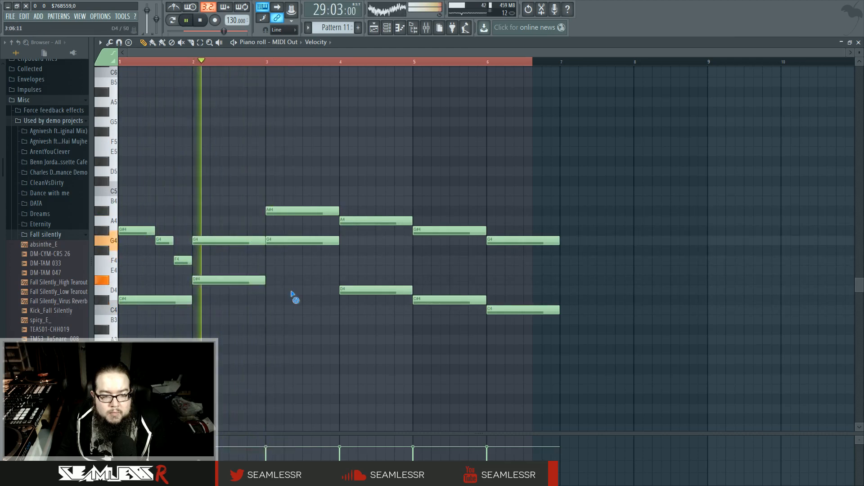
pyautogui.scroll(-3, 293, 270)
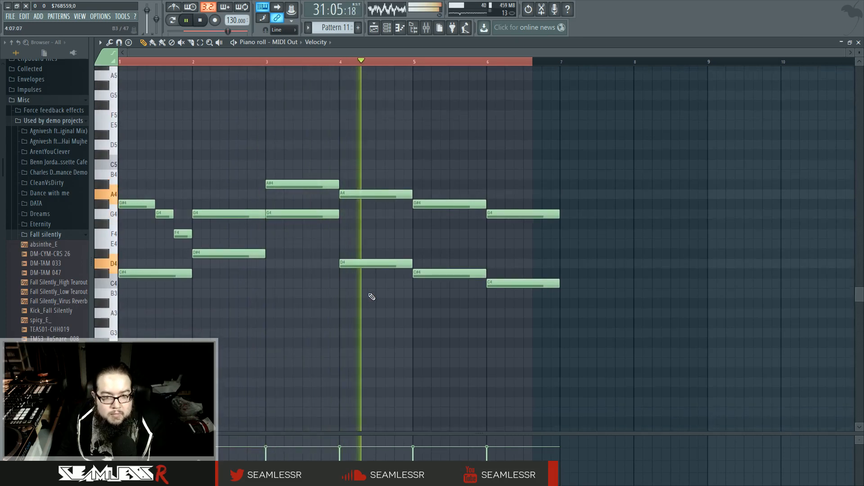
# Step: Return to the playlist and play the arrangement from bar 9
pyautogui.click(388, 27)
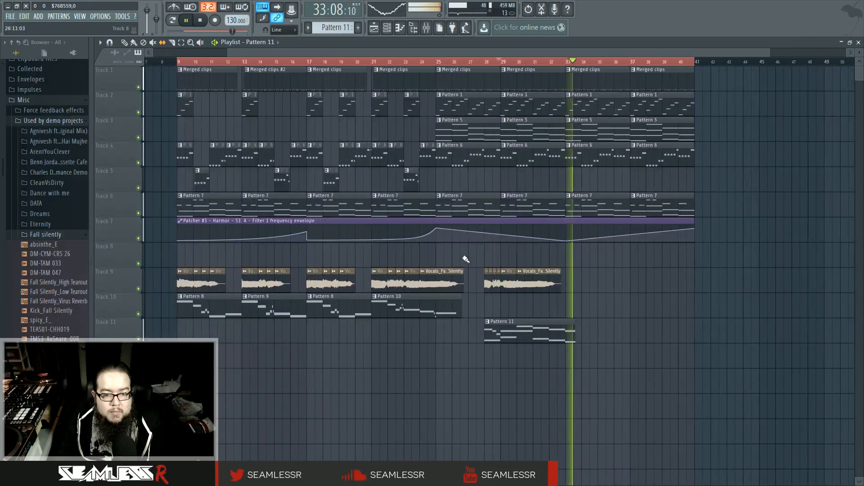
pyautogui.moveTo(468, 260); pyautogui.dragTo(532, 264)
pyautogui.press('space')
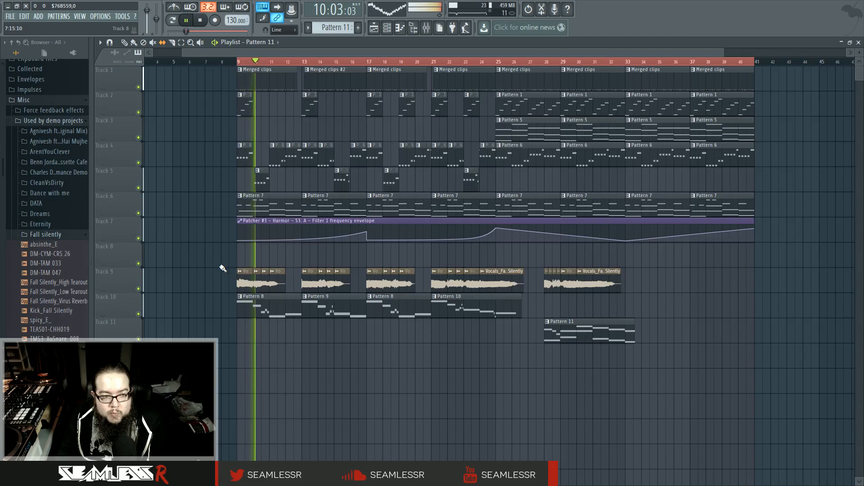
# Step: Collapse the Fall silently, Used by demo projects and Misc folders in the browser
pyautogui.click(63, 235)
pyautogui.click(50, 122)
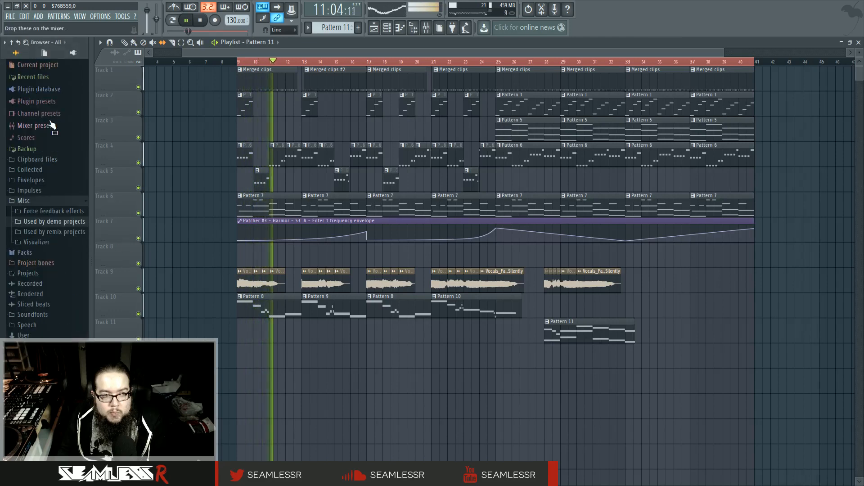
pyautogui.click(43, 203)
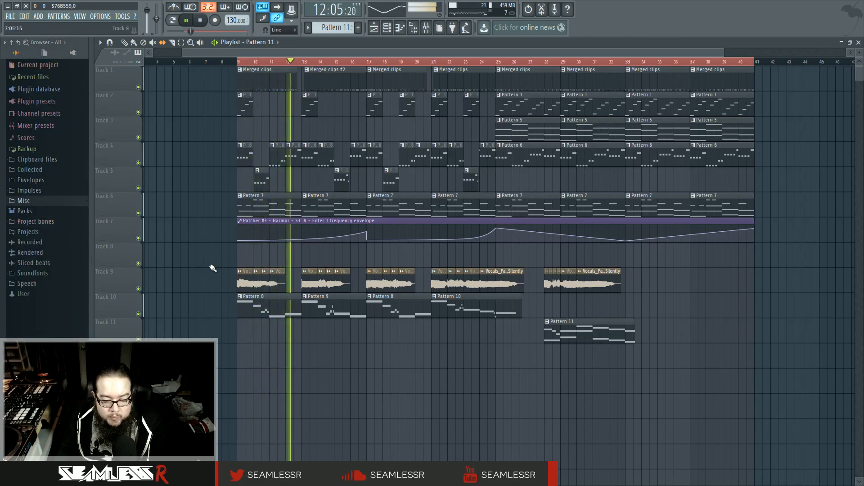
# Step: Boost band 6 of Insert 22's Parametric EQ 2 by about 3.4 dB at around 1856 Hz
pyautogui.moveTo(212, 272); pyautogui.dragTo(313, 358)
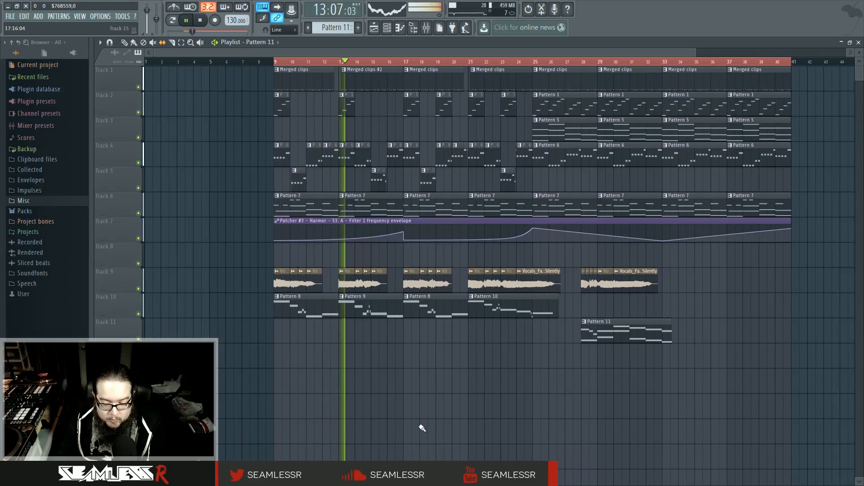
pyautogui.scroll(-1, 423, 419)
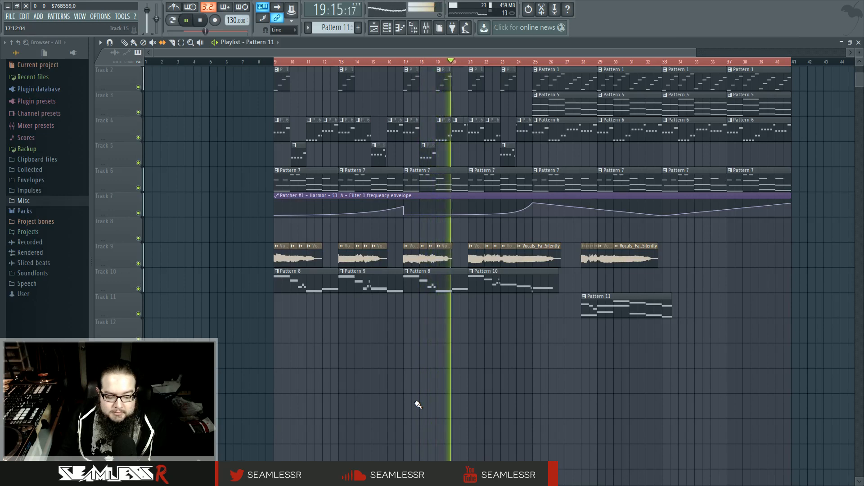
pyautogui.click(437, 28)
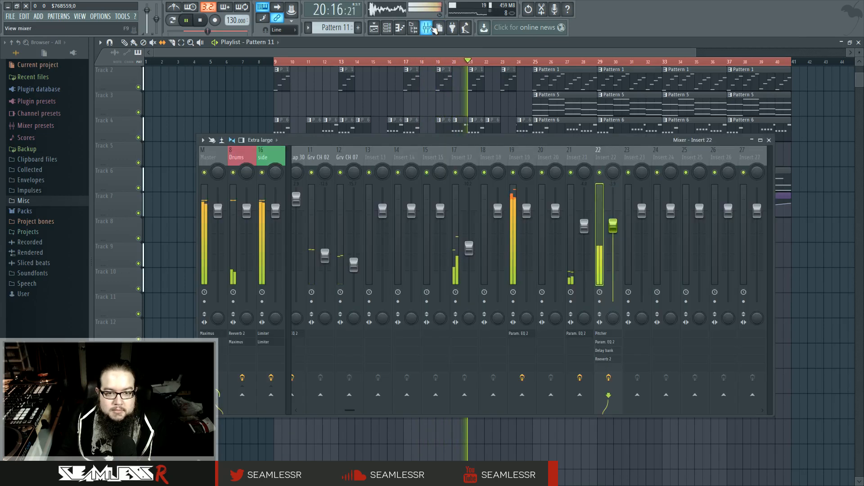
pyautogui.moveTo(542, 144); pyautogui.dragTo(598, 118)
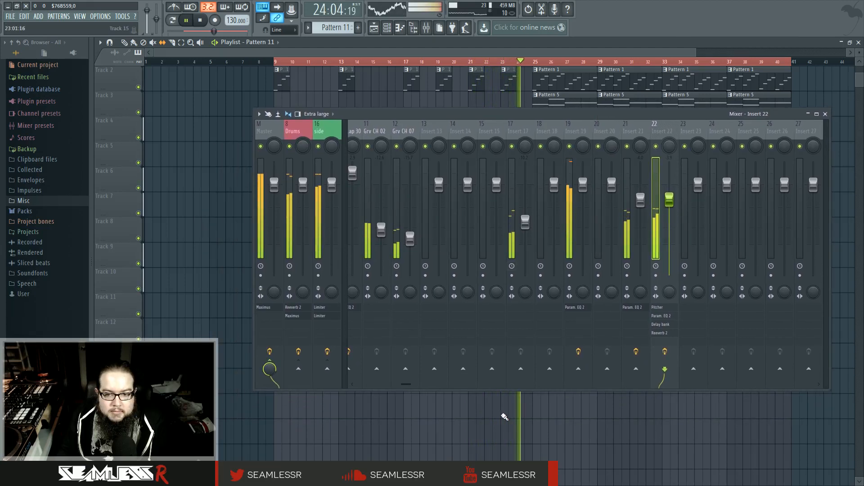
pyautogui.click(670, 321)
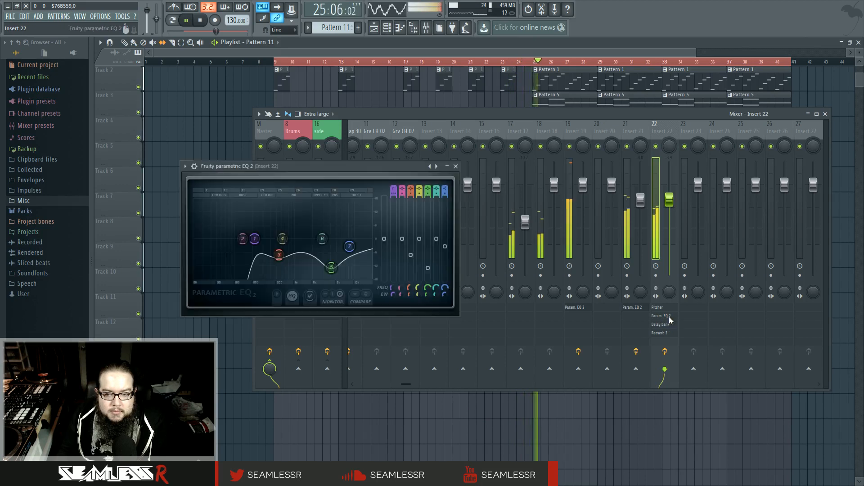
pyautogui.moveTo(386, 251); pyautogui.dragTo(343, 260)
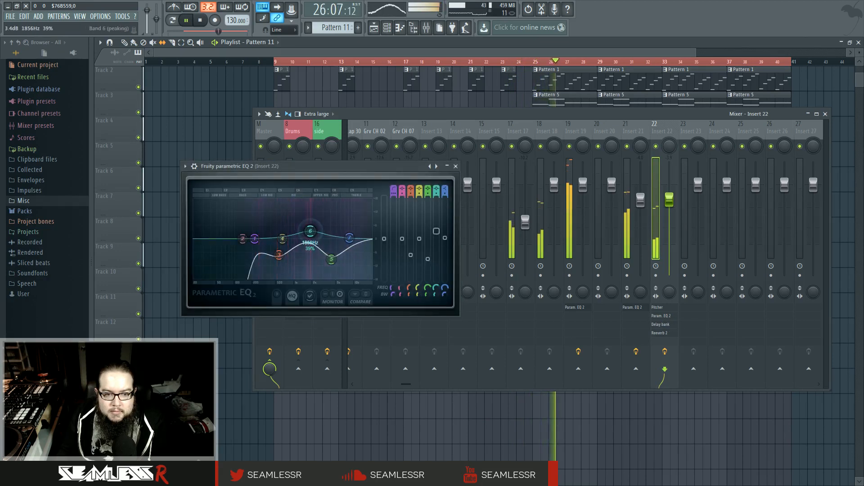
# Step: Inspect the Delay Bank feedback controls on Insert 22 and lower that insert's volume fader slightly
pyautogui.click(668, 328)
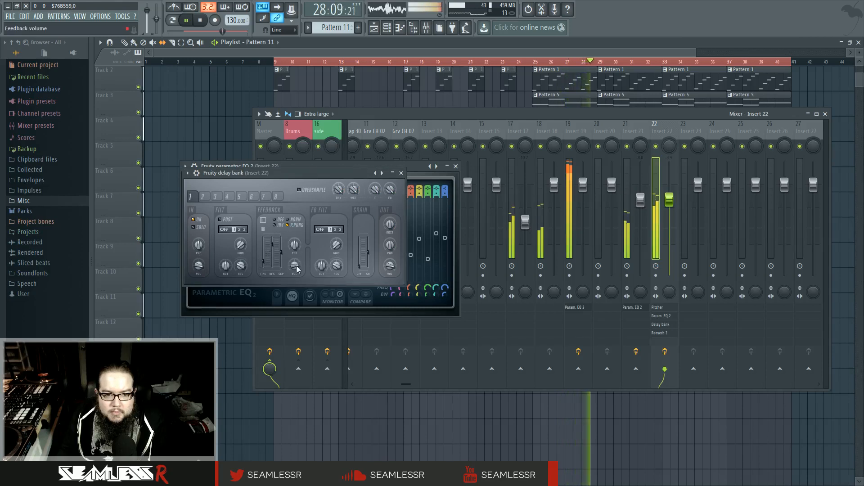
pyautogui.click(540, 425)
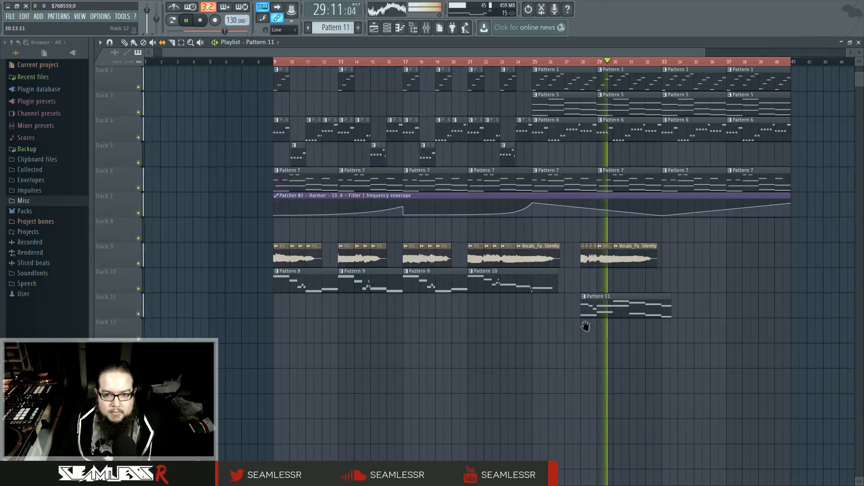
pyautogui.moveTo(585, 326); pyautogui.dragTo(498, 329)
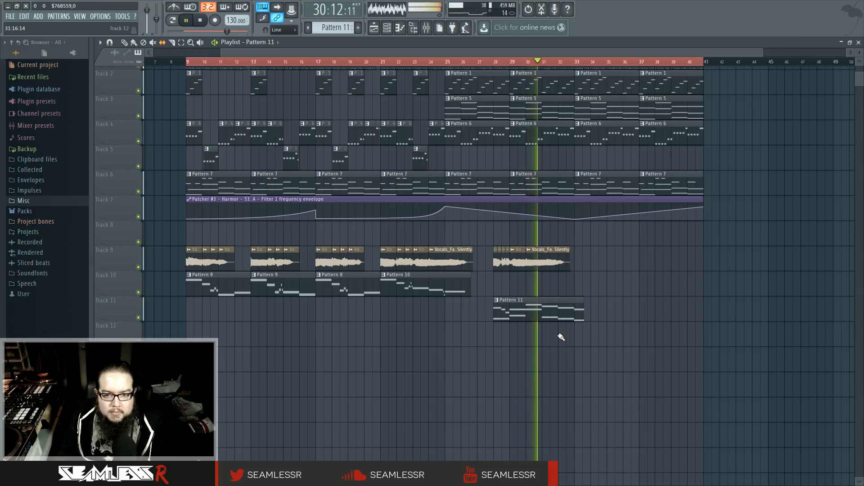
pyautogui.press('F9')
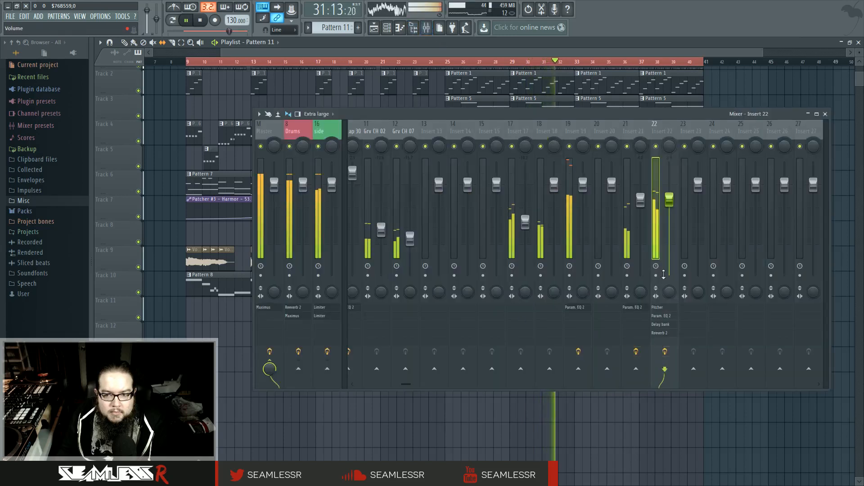
pyautogui.click(538, 439)
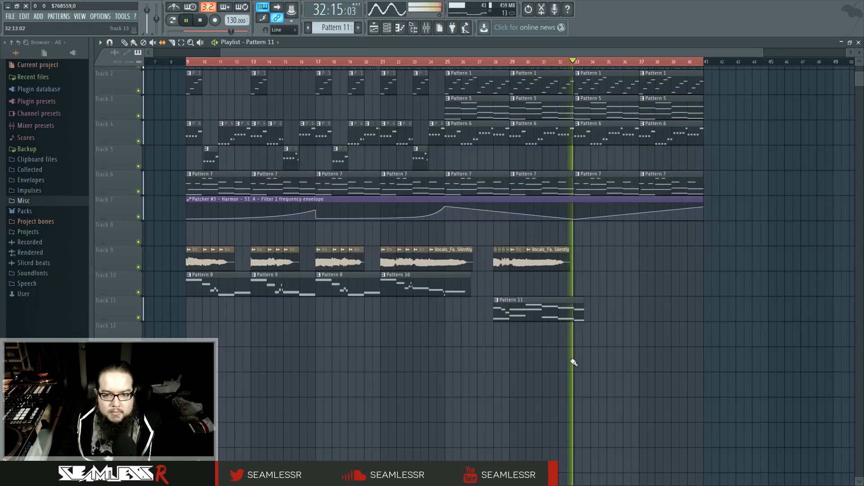
# Step: Replay the last vocal clip with its Pattern 11 harmony from bar 30
pyautogui.press('space')
pyautogui.press('space')
pyautogui.click(527, 62)
pyautogui.scroll(5, 574, 230)
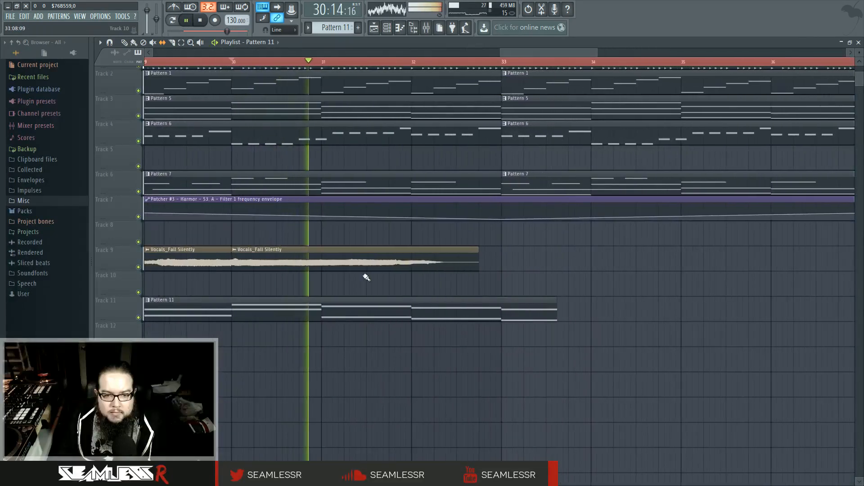
pyautogui.moveTo(367, 277); pyautogui.dragTo(496, 276)
pyautogui.scroll(-5, 396, 264)
pyautogui.press('space')
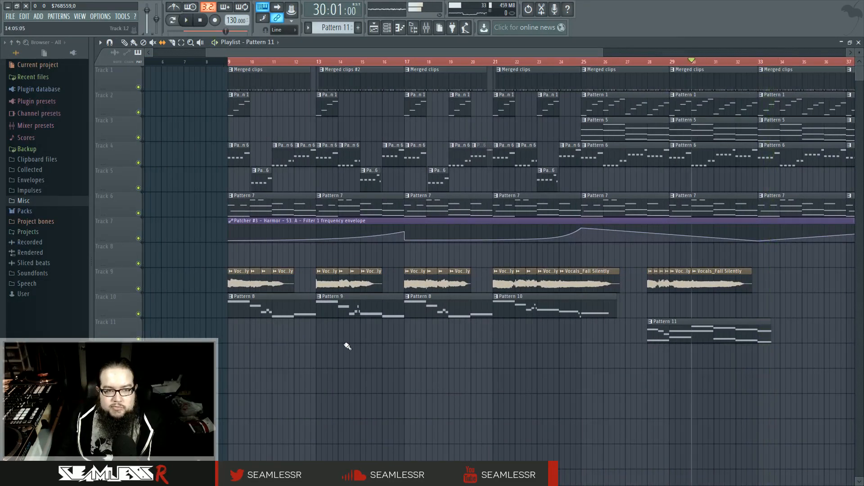
# Step: Switch the song position display to minutes and seconds, and set the stopped playhead at bar 9
pyautogui.press('space')
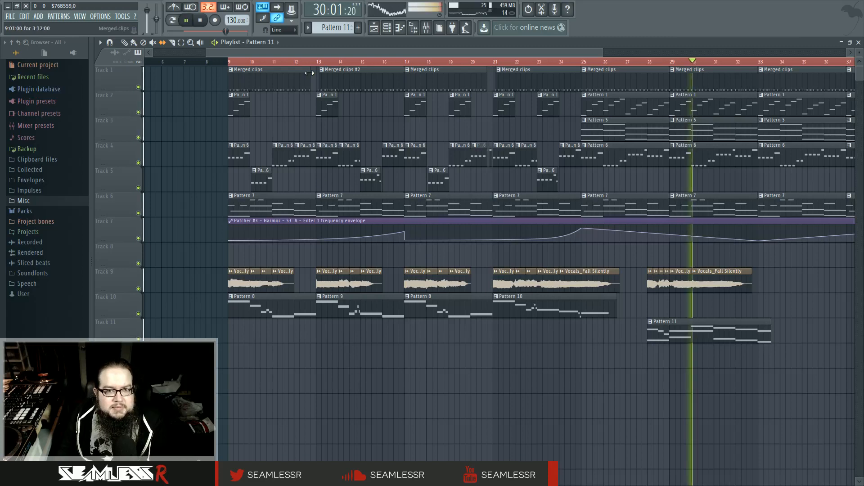
pyautogui.click(335, 10)
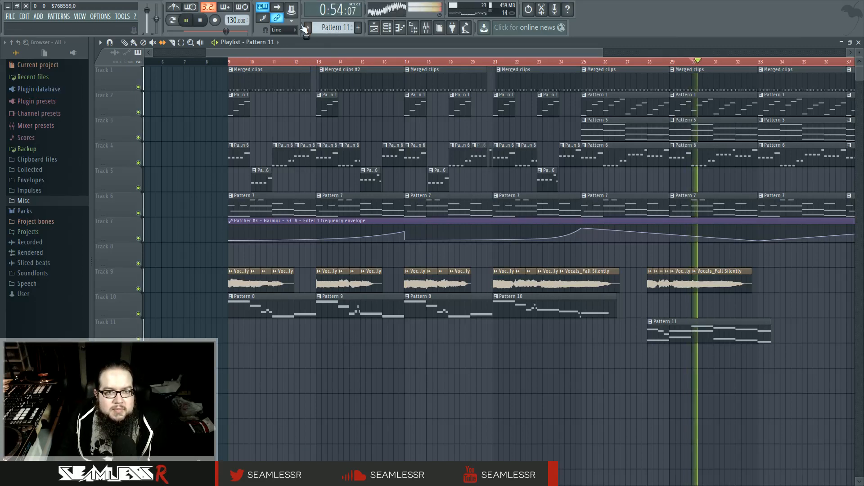
pyautogui.press('space')
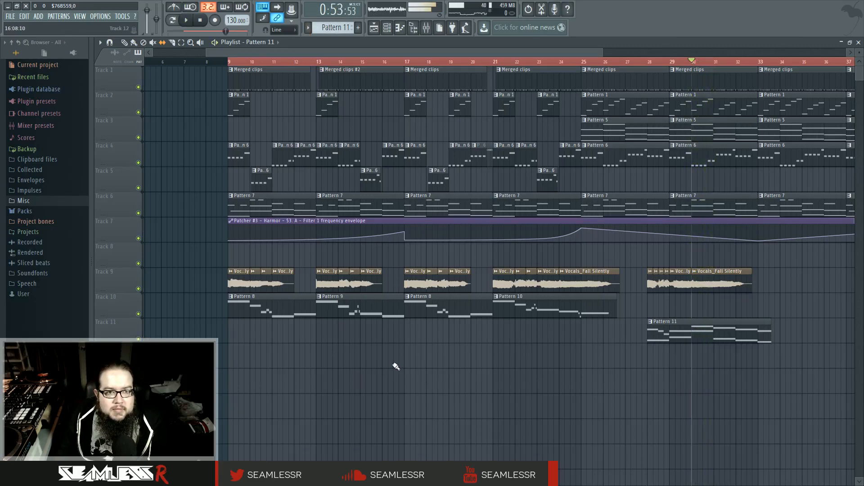
pyautogui.click(229, 61)
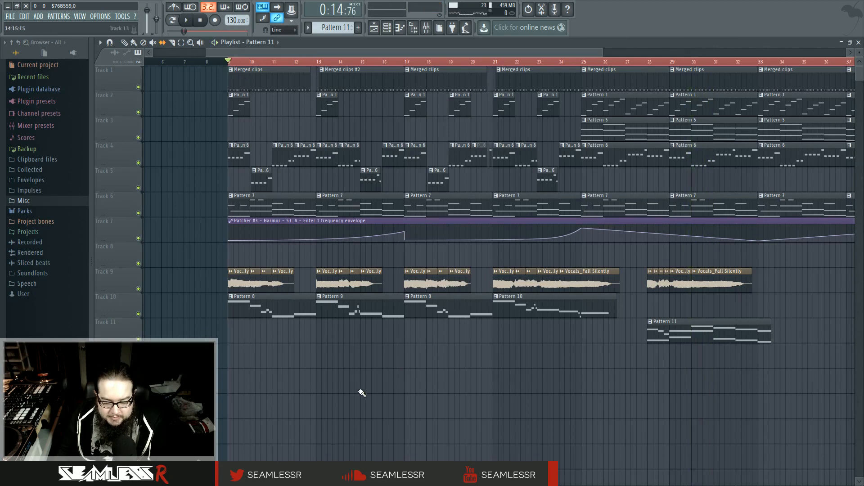
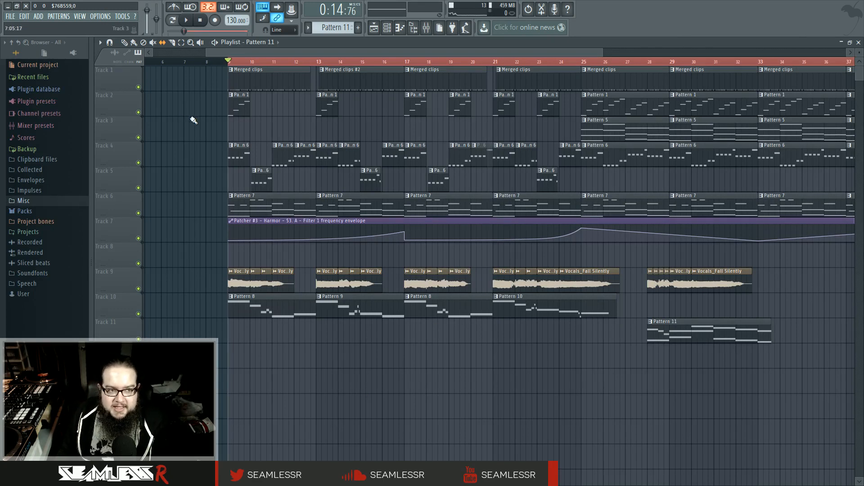
pyautogui.click(36, 90)
pyautogui.click(36, 89)
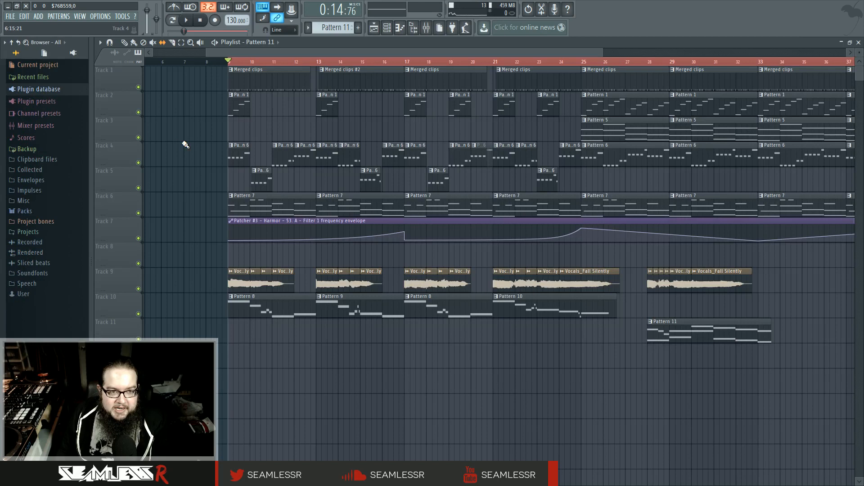
# Step: Move the mixer window higher and examine the effect chain on Insert 22
pyautogui.click(428, 30)
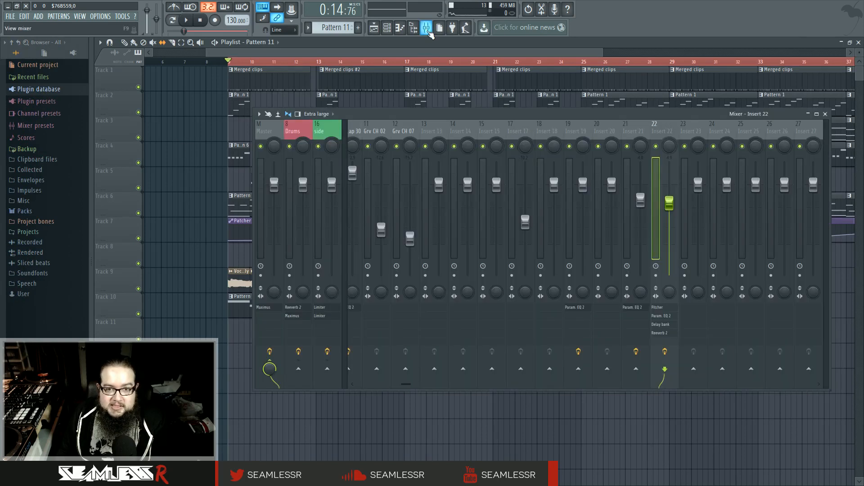
pyautogui.moveTo(452, 115); pyautogui.dragTo(453, 81)
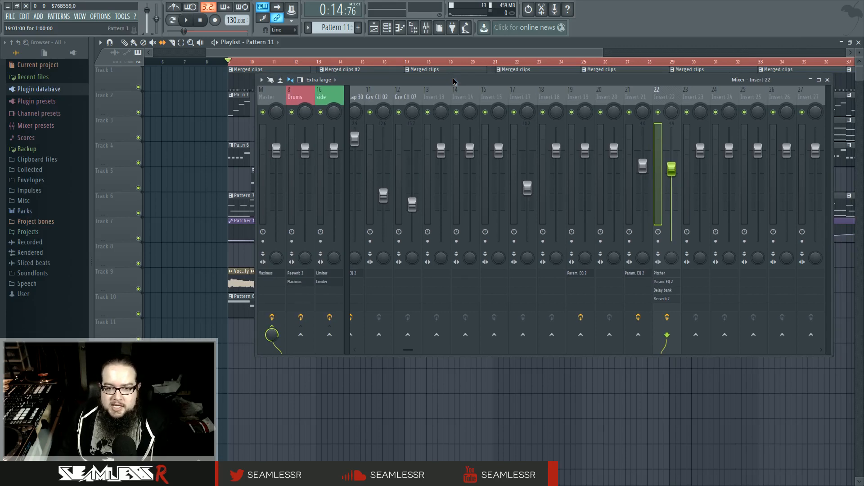
pyautogui.moveTo(453, 81); pyautogui.dragTo(453, 80)
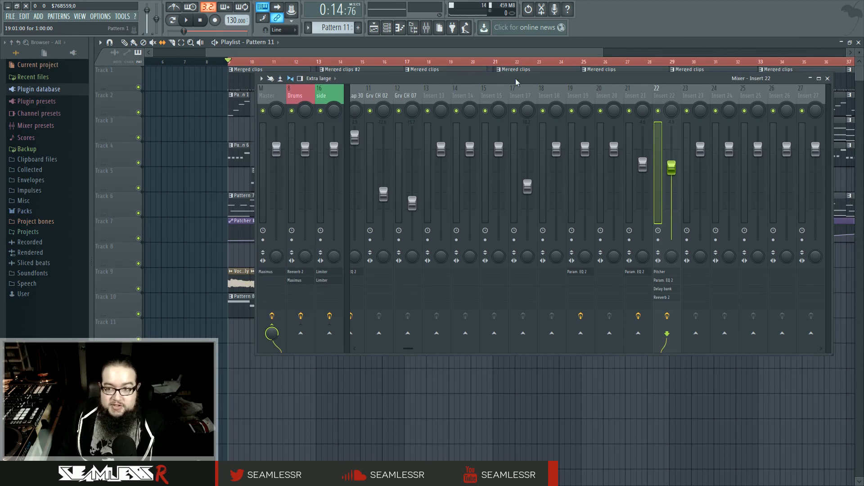
pyautogui.click(827, 78)
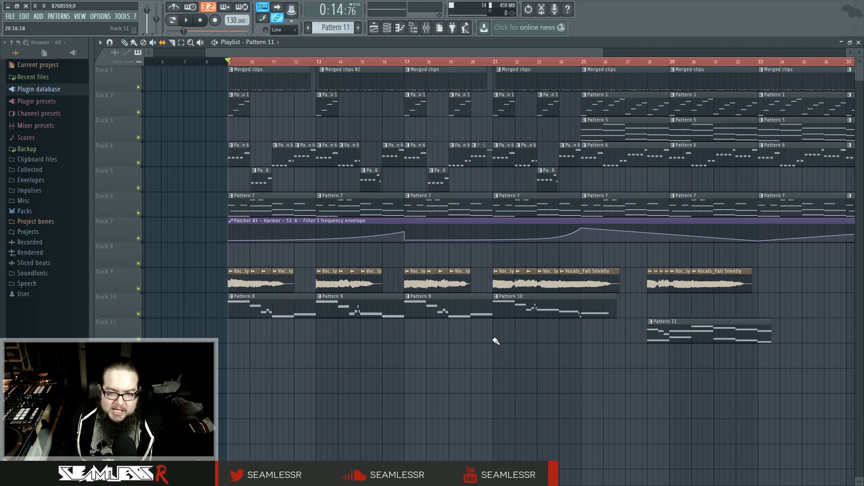
# Step: Open Pitcher on Insert 22 and the MIDI Out channel's settings to compare their MIDI port numbers
pyautogui.click(425, 27)
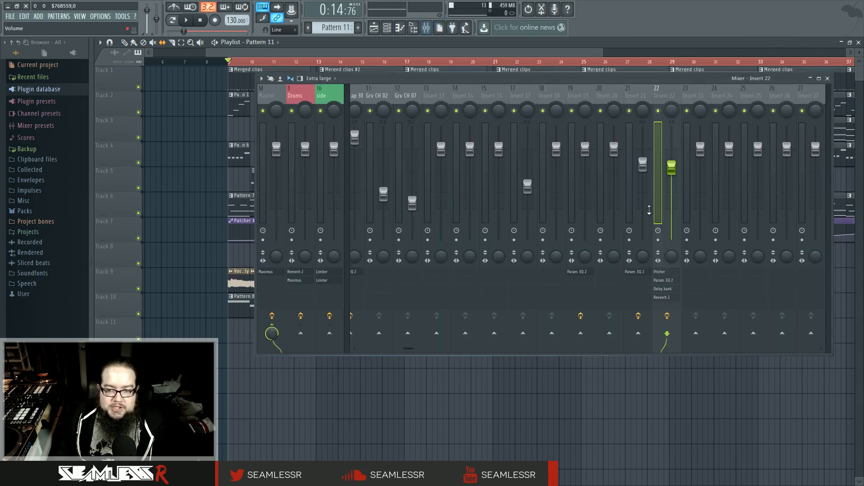
pyautogui.click(659, 271)
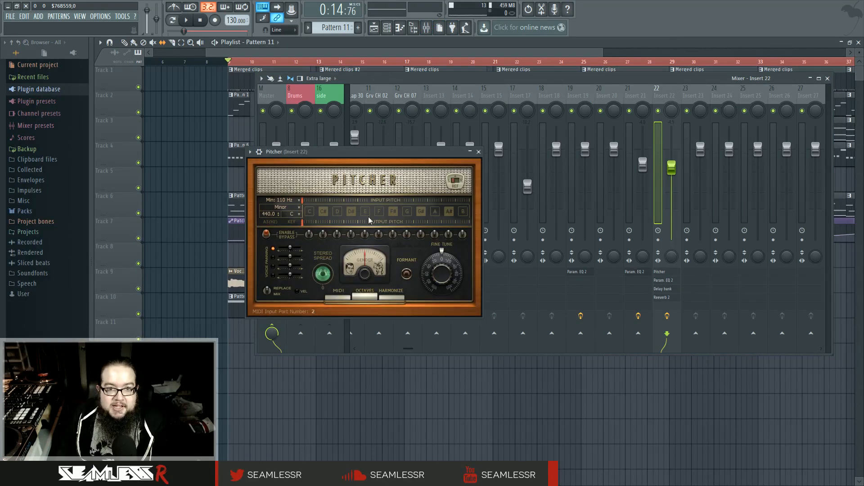
pyautogui.click(399, 27)
pyautogui.click(456, 376)
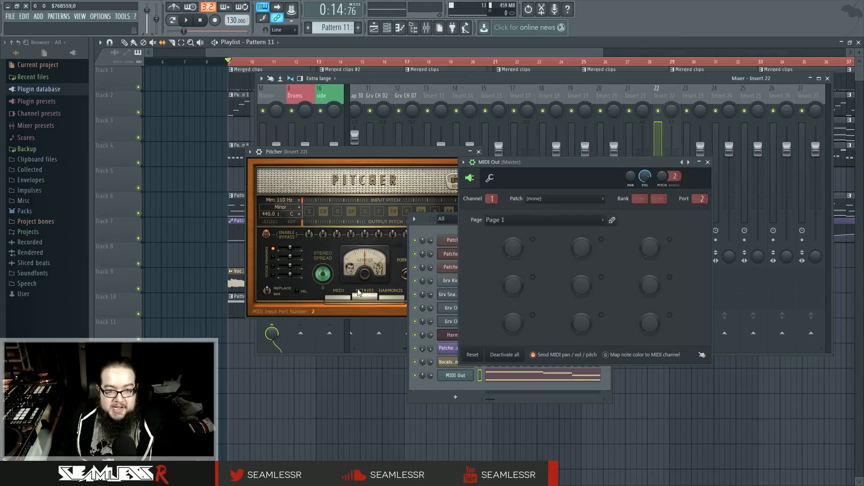
# Step: Close the plugin, channel and mixer windows, and reopen the mixer by itself over the playlist
pyautogui.click(708, 162)
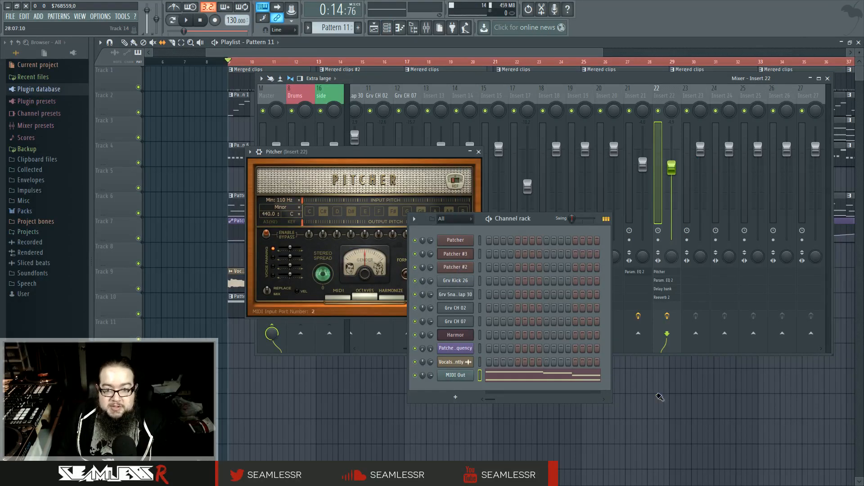
pyautogui.press('F12')
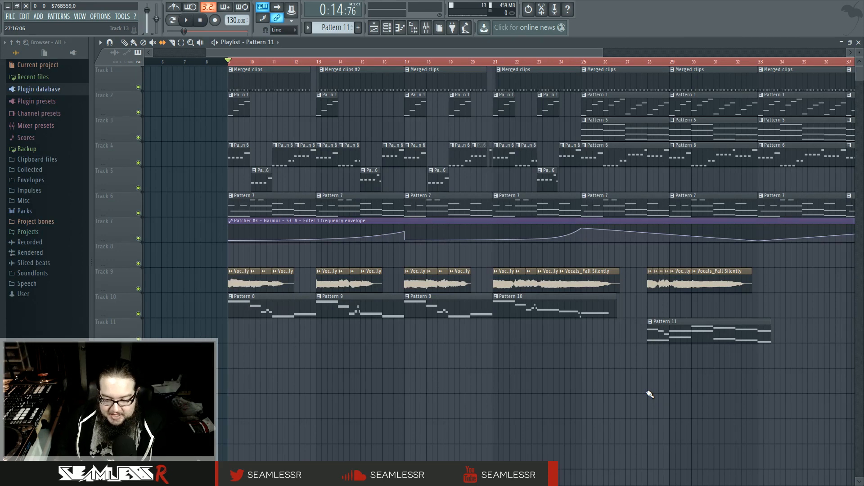
pyautogui.click(439, 28)
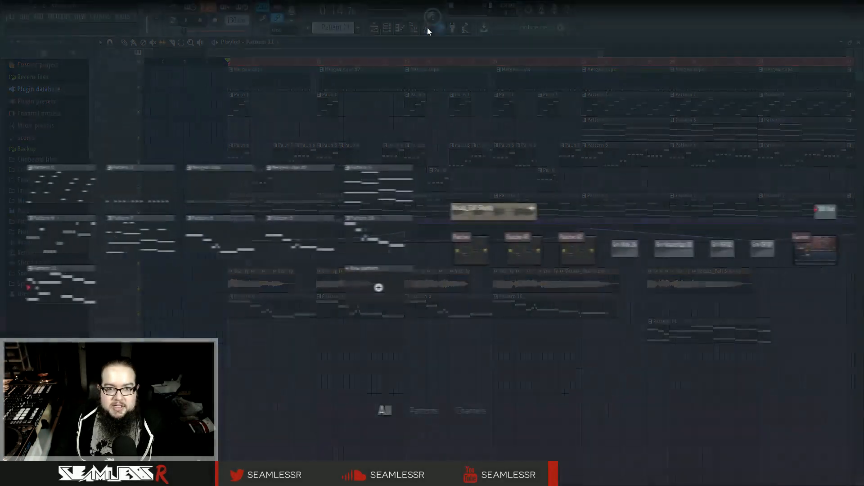
pyautogui.click(436, 338)
pyautogui.click(426, 28)
pyautogui.moveTo(446, 73); pyautogui.dragTo(449, 86)
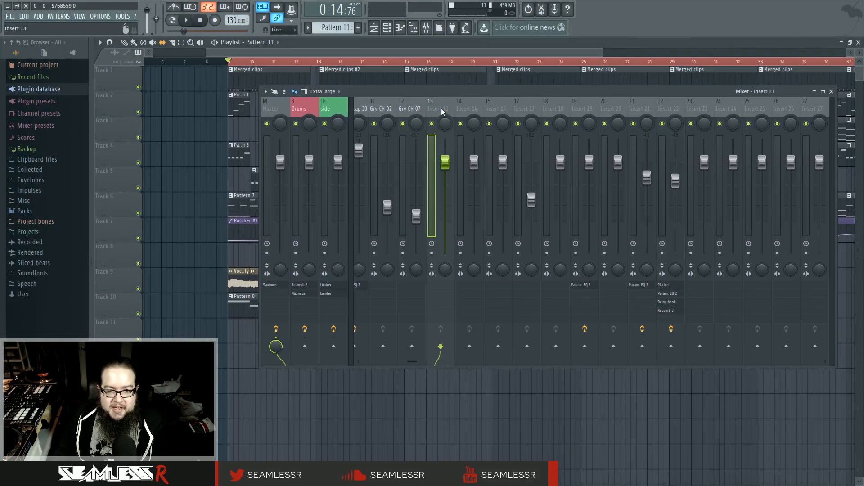
# Step: Dock the Insert 13 track to the right section of the mixer
pyautogui.rightClick(441, 112)
pyautogui.moveTo(501, 240)
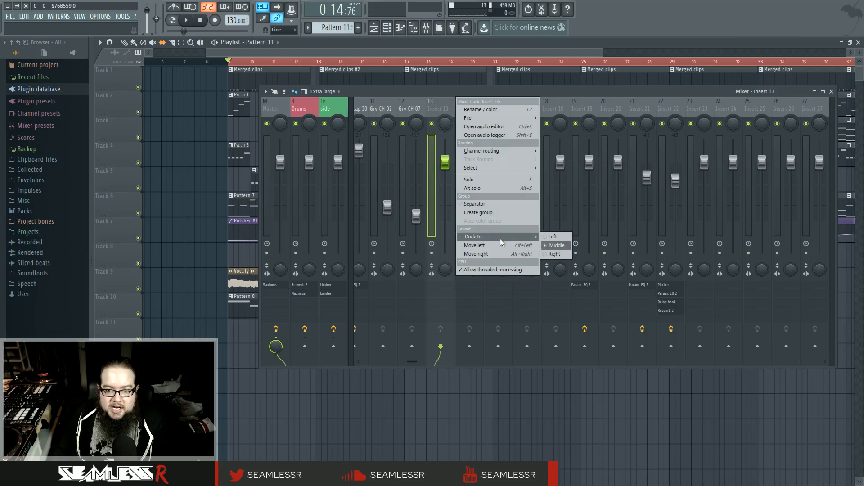
pyautogui.click(559, 254)
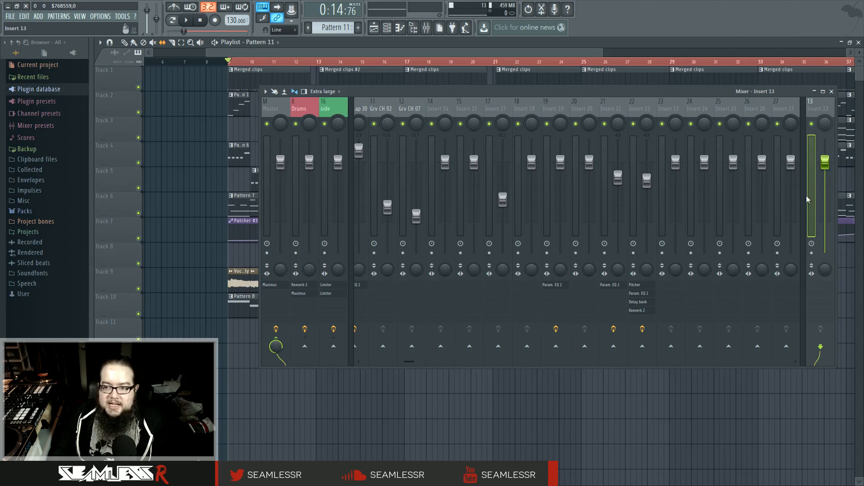
pyautogui.moveTo(409, 362)
pyautogui.mouseDown()
pyautogui.moveTo(609, 373)
pyautogui.moveTo(385, 369)
pyautogui.moveTo(412, 365)
pyautogui.mouseUp()
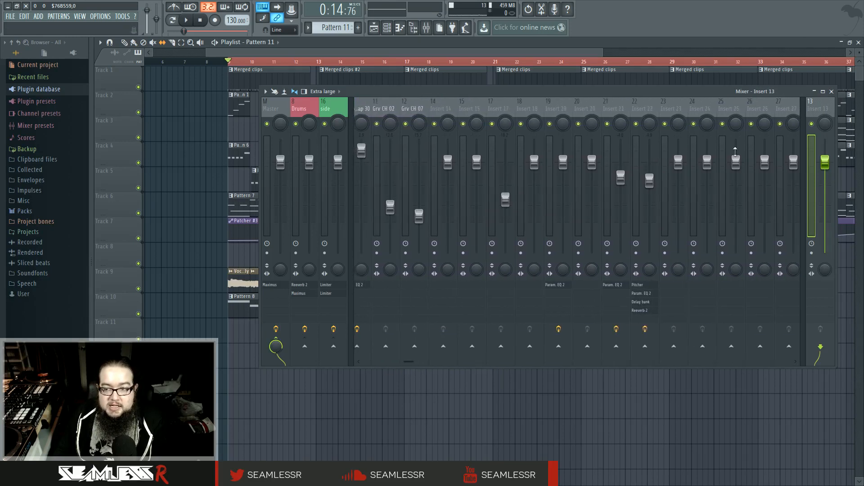
# Step: Dock Insert 13 back into the middle section of the mixer
pyautogui.rightClick(815, 109)
pyautogui.moveTo(810, 239)
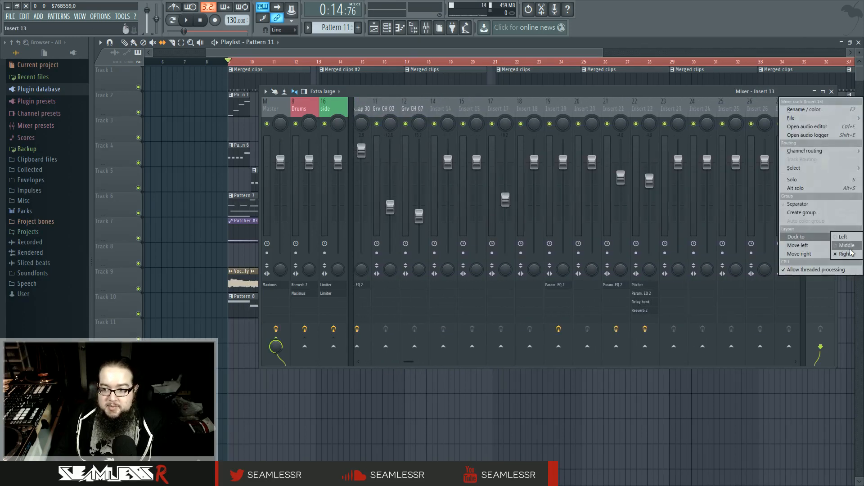
pyautogui.click(846, 246)
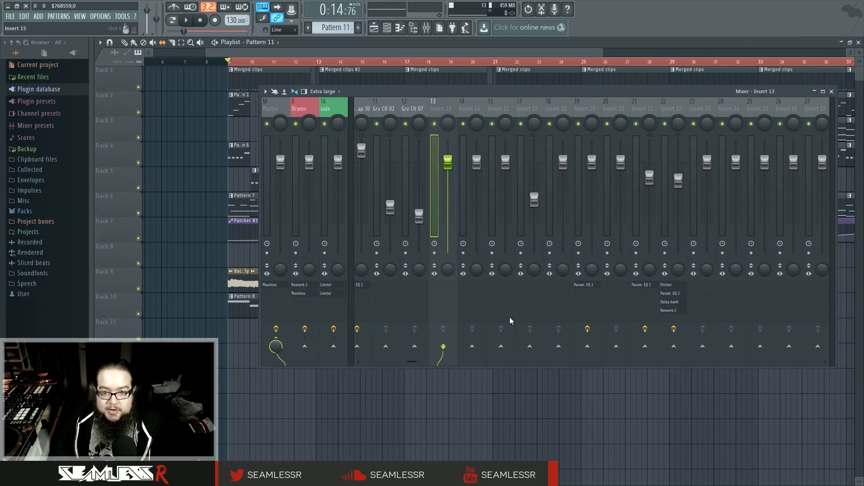
# Step: Play and stop the song repeatedly from bar 9 while examining the mixer track level meters, especially Insert 19
pyautogui.press('space')
pyautogui.press('space')
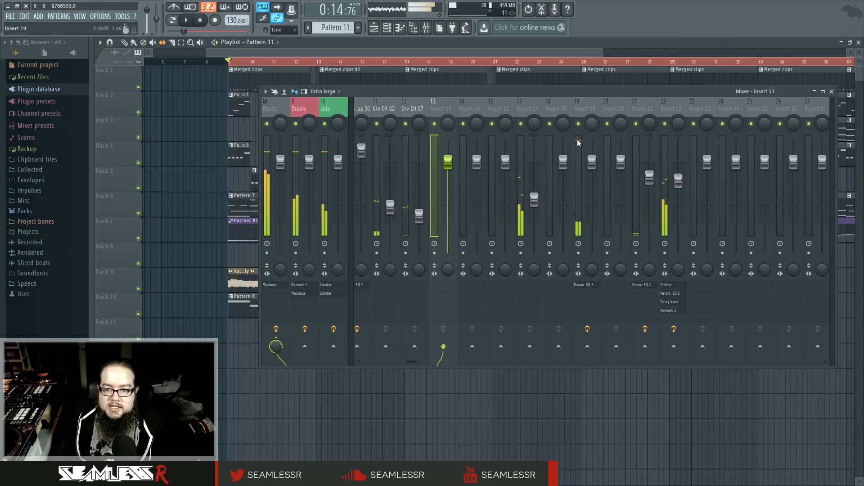
pyautogui.press('space')
pyautogui.press('space')
pyautogui.press('space')
pyautogui.press('space')
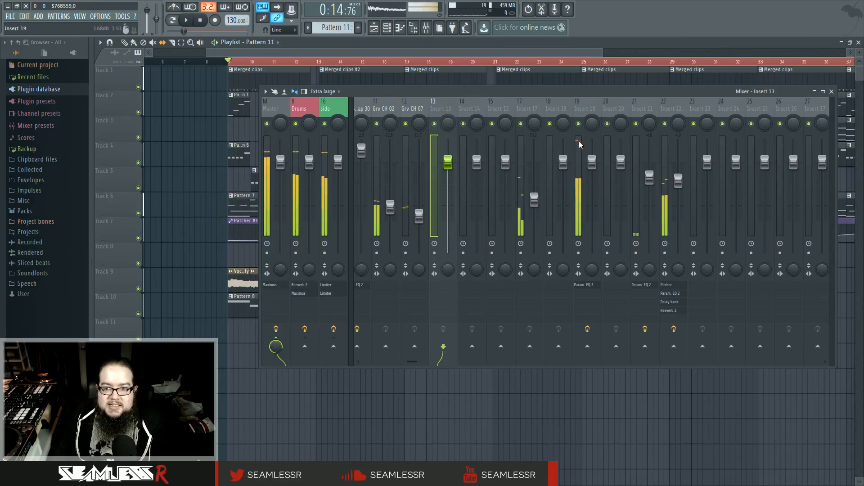
pyautogui.press('space')
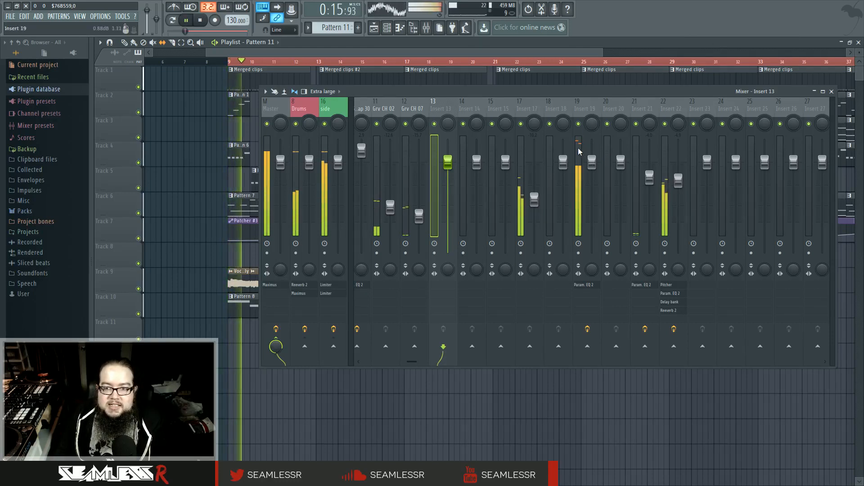
pyautogui.press('space')
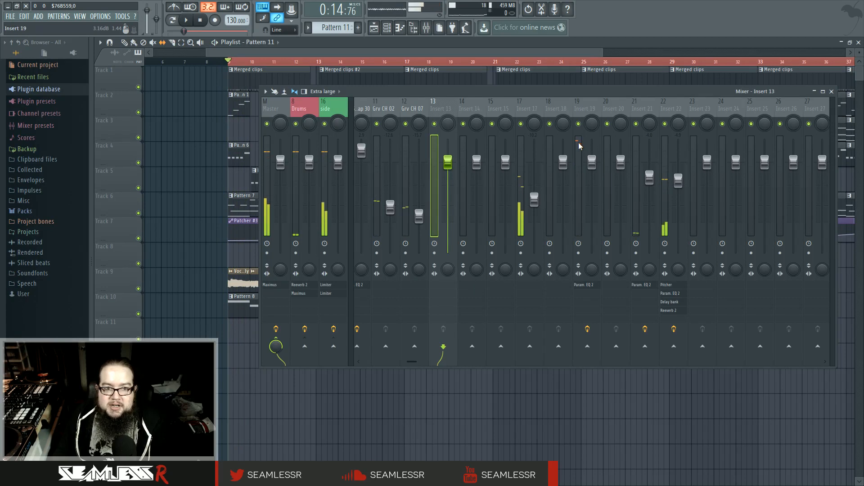
pyautogui.press('space')
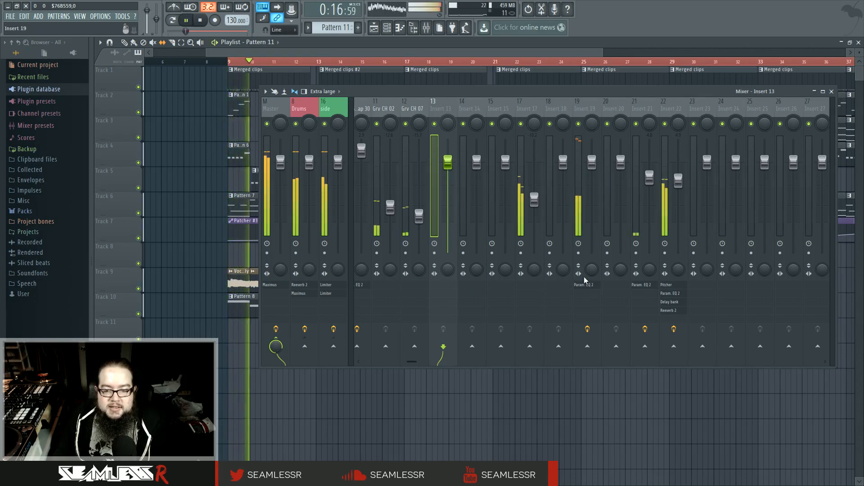
pyautogui.press('space')
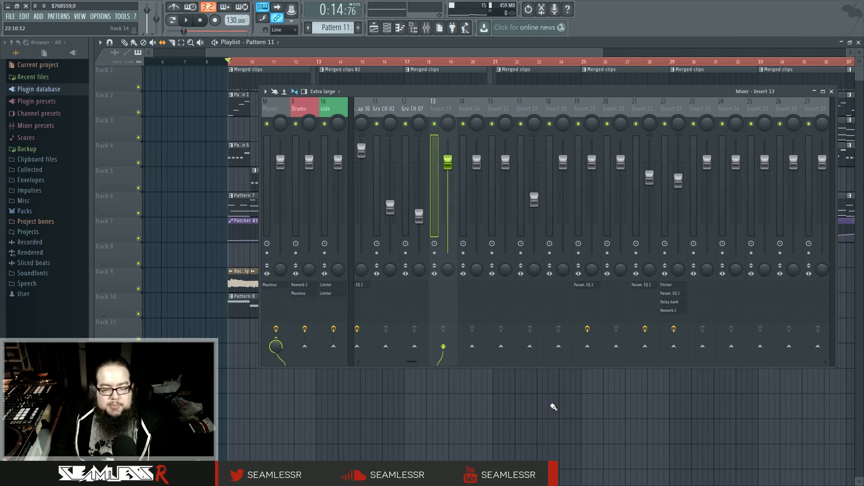
# Step: Bring the playlist to the front and browse the new-project template categories, including Minimal and Utility, without loading one
pyautogui.doubleClick(323, 45)
pyautogui.doubleClick(538, 44)
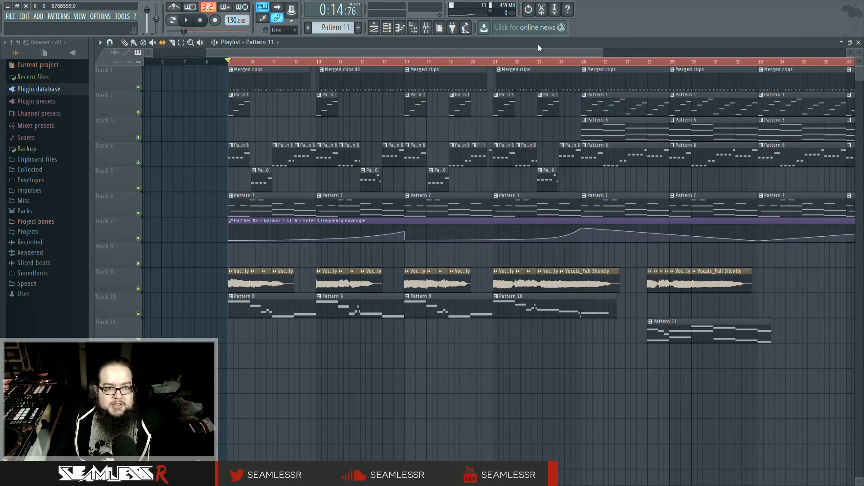
pyautogui.click(10, 16)
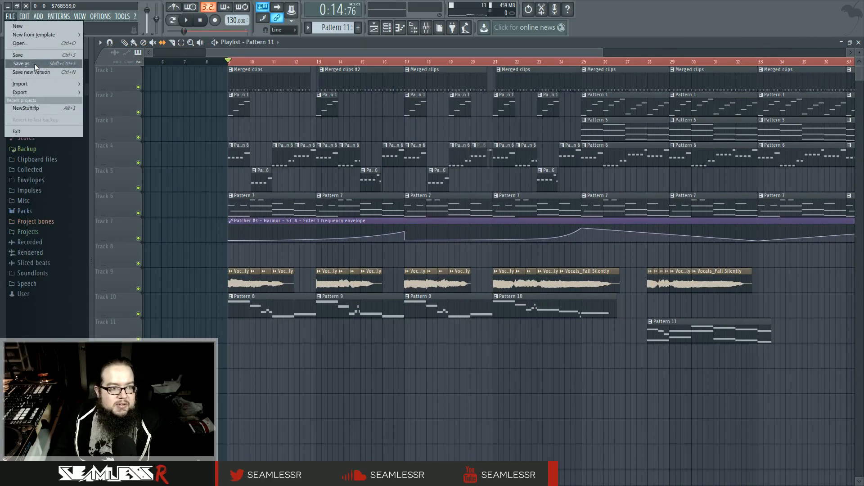
pyautogui.moveTo(53, 35)
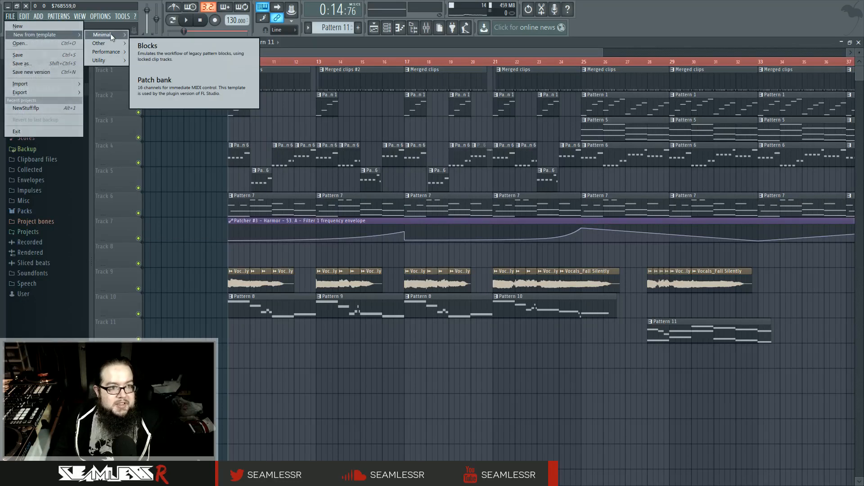
pyautogui.moveTo(103, 54)
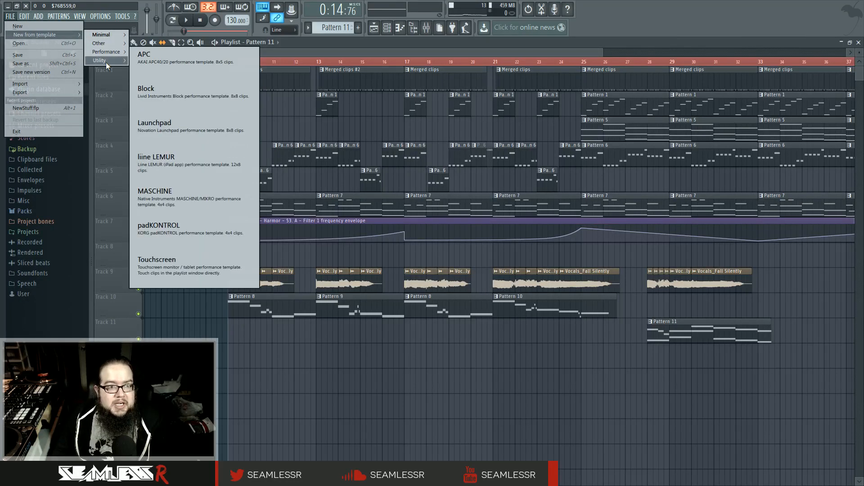
pyautogui.moveTo(106, 36)
pyautogui.click(168, 342)
pyautogui.click(199, 64)
pyautogui.moveTo(198, 65); pyautogui.dragTo(230, 64)
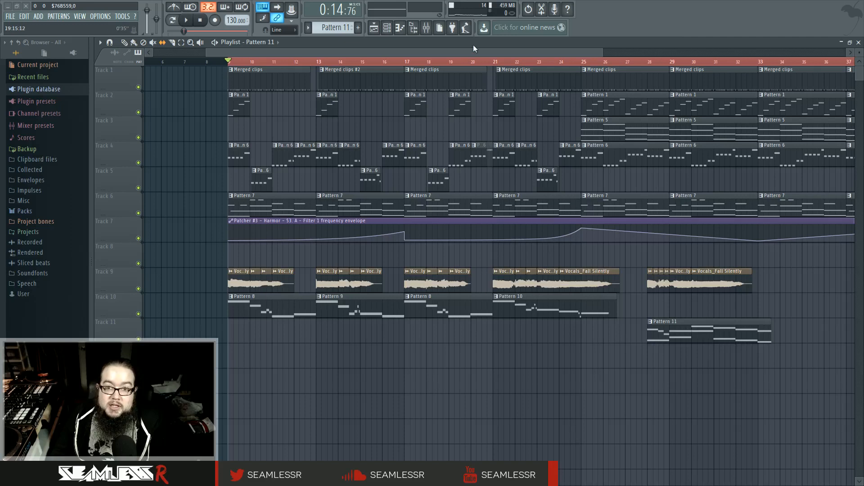
# Step: Reopen the mixer and look through its insert tracks from Insert 6 up to the 60s
pyautogui.click(433, 27)
pyautogui.moveTo(405, 96); pyautogui.dragTo(402, 80)
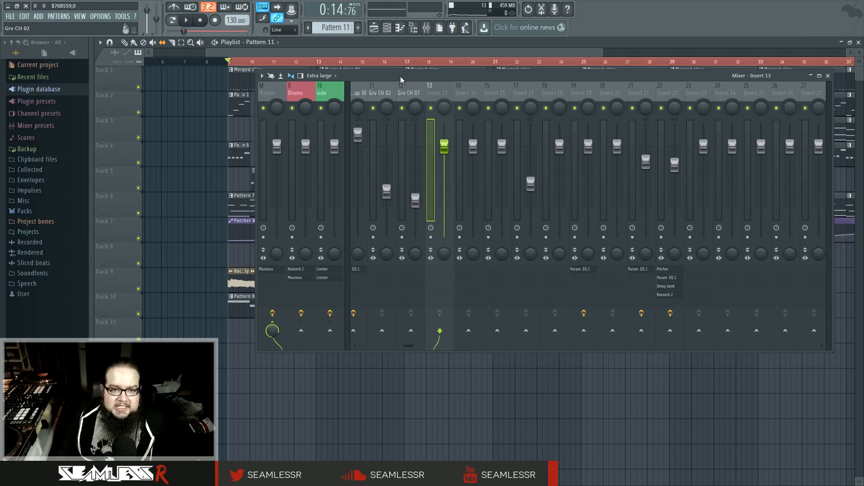
pyautogui.moveTo(401, 77); pyautogui.dragTo(403, 78)
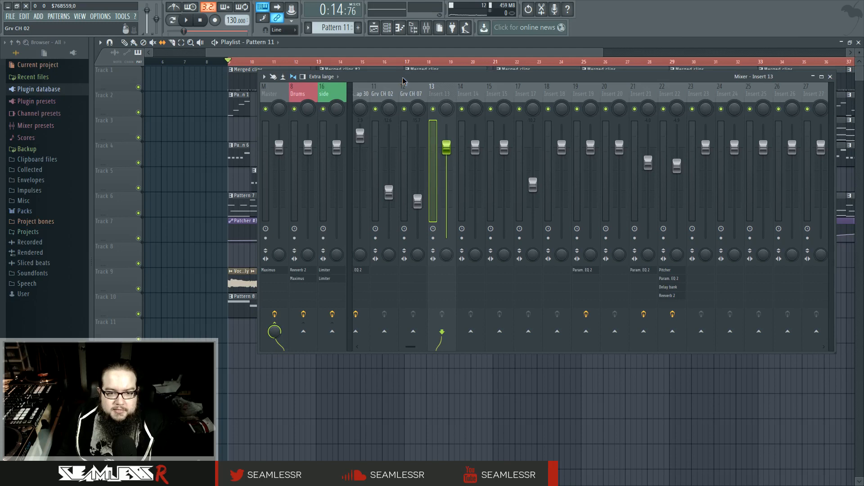
pyautogui.moveTo(409, 348); pyautogui.dragTo(374, 352)
pyautogui.moveTo(481, 110); pyautogui.dragTo(481, 102)
pyautogui.moveTo(373, 347); pyautogui.dragTo(608, 347)
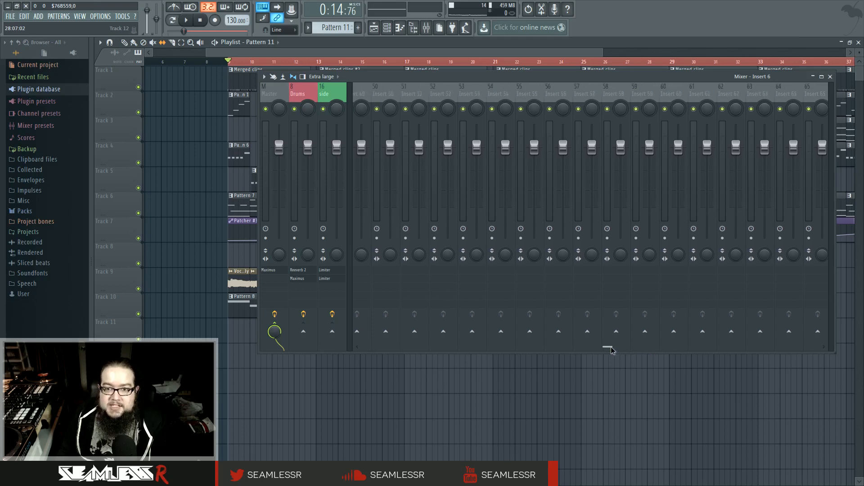
# Step: Switch the mixer to the Compact layout and reposition its window over the playlist
pyautogui.click(311, 78)
pyautogui.click(320, 87)
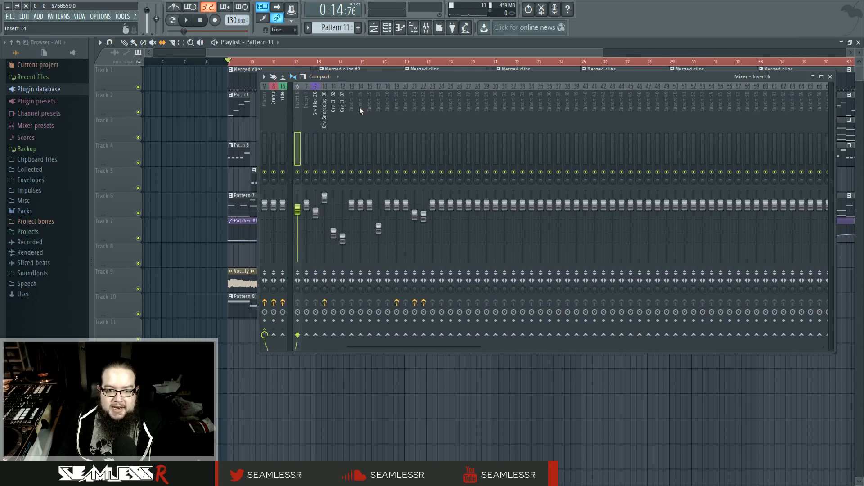
pyautogui.moveTo(419, 77); pyautogui.dragTo(427, 83)
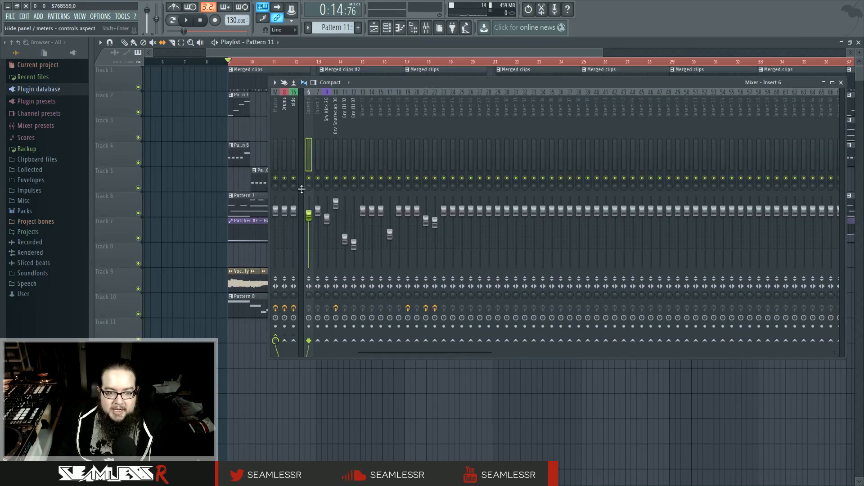
# Step: Hide and restore the docked Master, Drums and side tracks, and make the mixer's level meters taller
pyautogui.click(301, 271)
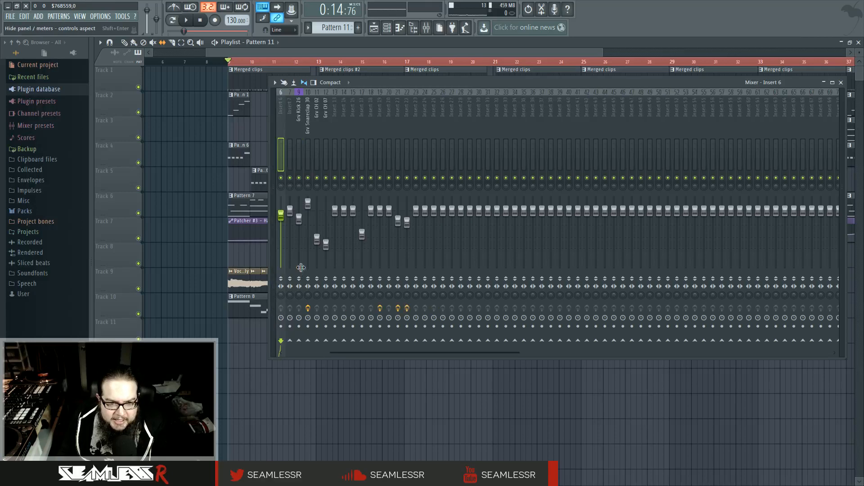
pyautogui.moveTo(274, 259); pyautogui.dragTo(301, 260)
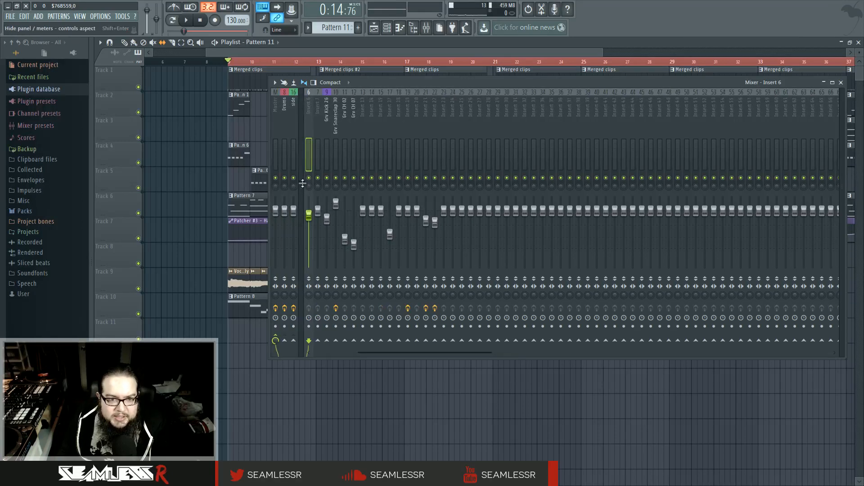
pyautogui.moveTo(301, 178); pyautogui.dragTo(301, 199)
# Step: Hide and restore the mixer's extra volume and stereo properties, and briefly open and close the channel rack
pyautogui.click(304, 83)
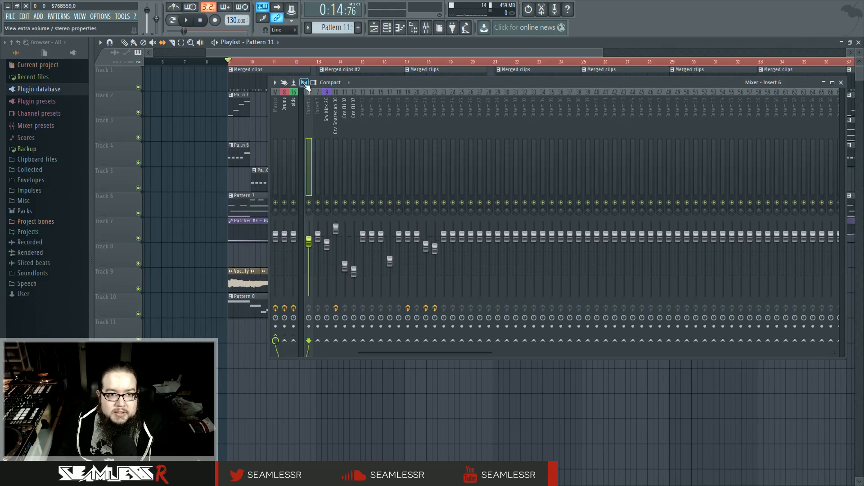
pyautogui.click(304, 84)
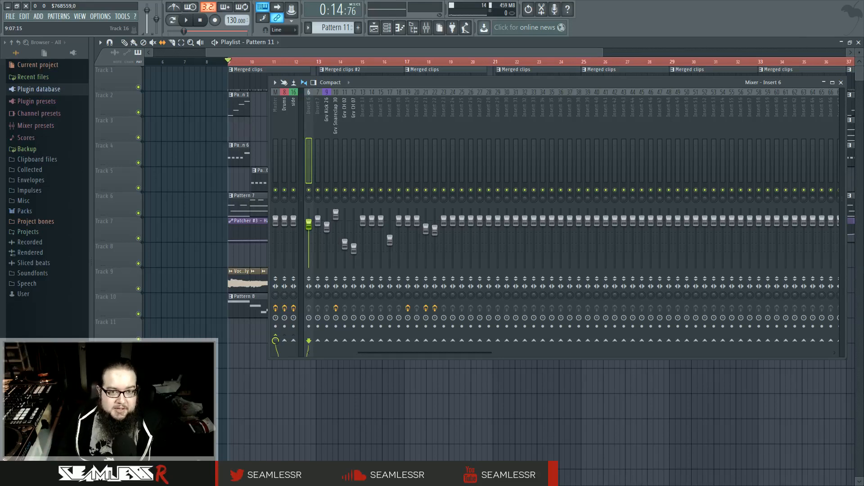
pyautogui.moveTo(420, 84)
pyautogui.mouseDown()
pyautogui.moveTo(431, 101)
pyautogui.moveTo(421, 85)
pyautogui.mouseUp()
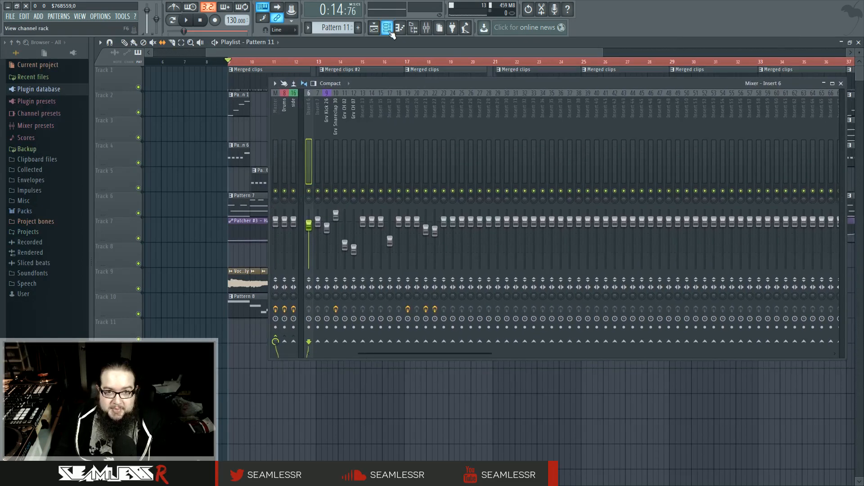
pyautogui.click(387, 28)
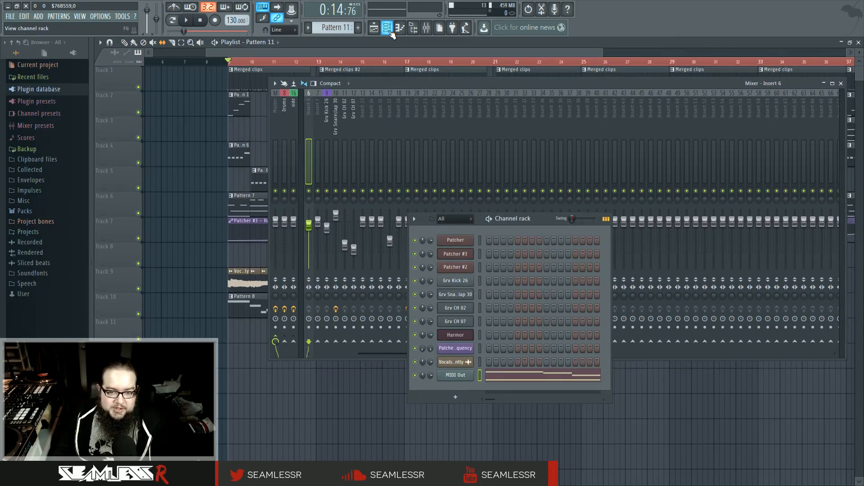
pyautogui.click(390, 30)
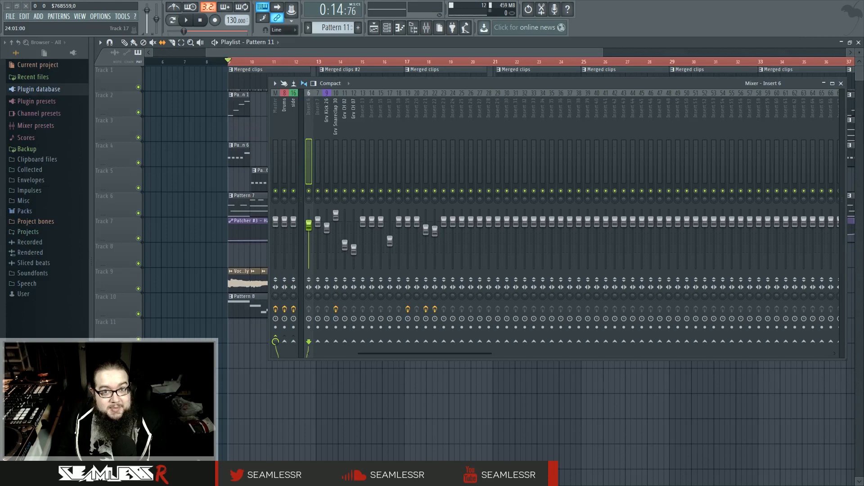
# Step: Close the mixer and play the full arrangement from bar 9 in the playlist
pyautogui.press('F9')
pyautogui.scroll(-2, 457, 424)
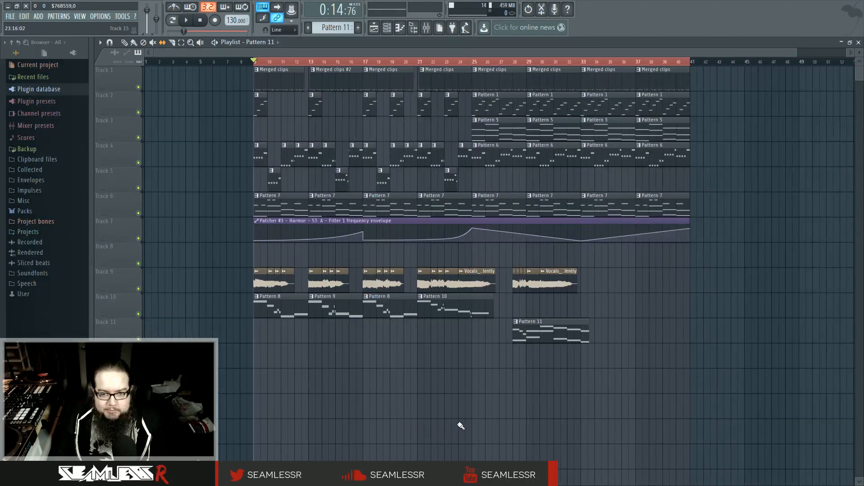
pyautogui.press('space')
pyautogui.press('space')
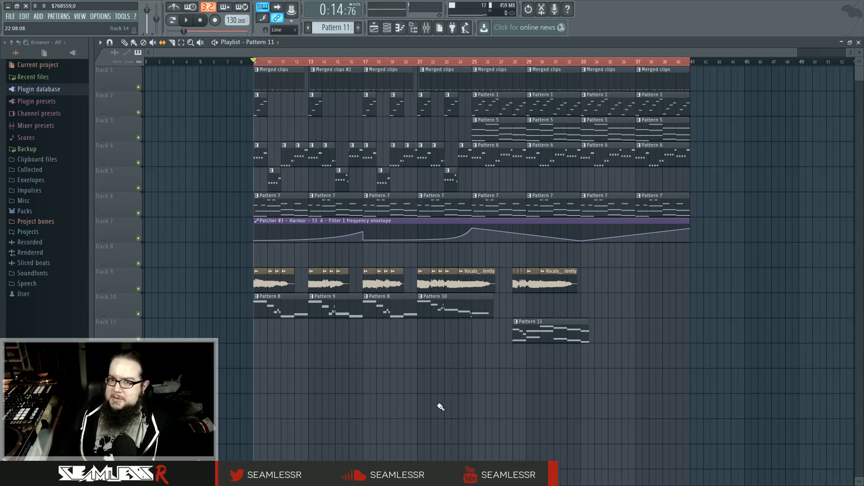
pyautogui.press('space')
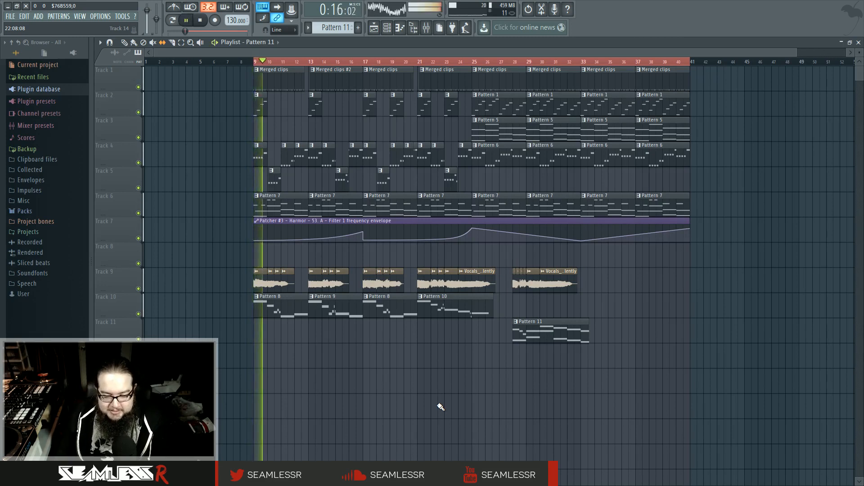
# Step: Stop the arrangement's playback and return to the full view of the playlist tracks
pyautogui.scroll(-1, 441, 407)
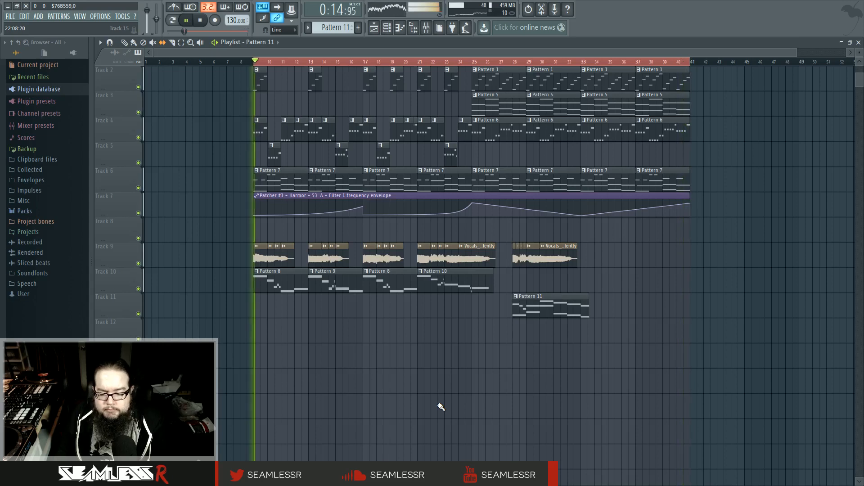
pyautogui.press('space')
pyautogui.scroll(1, 441, 407)
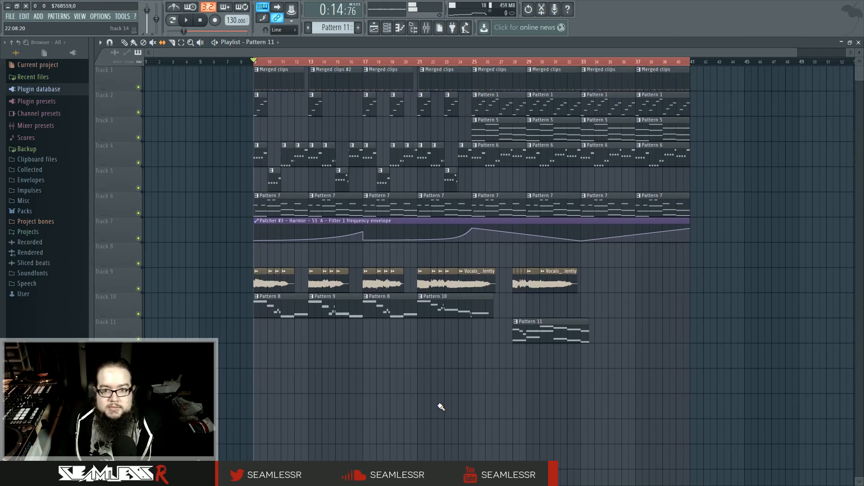
pyautogui.scroll(-2, 441, 406)
pyautogui.scroll(2, 441, 407)
pyautogui.moveTo(530, 404); pyautogui.dragTo(479, 396)
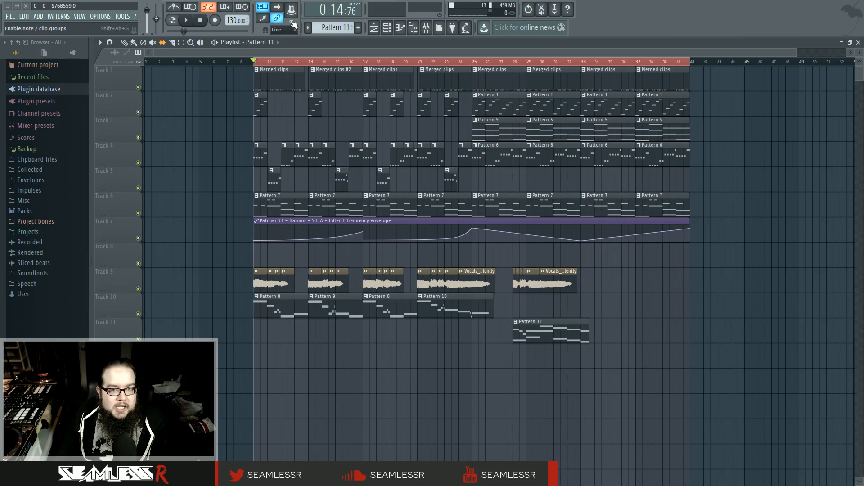
# Step: Show Shortcut panel 3 and look through the channel options in its Add list, closing the list without adding anything
pyautogui.rightClick(586, 32)
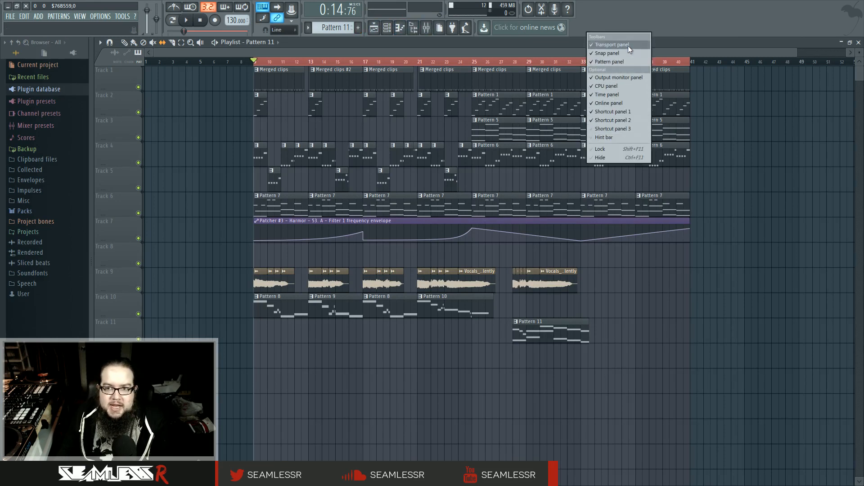
pyautogui.click(631, 130)
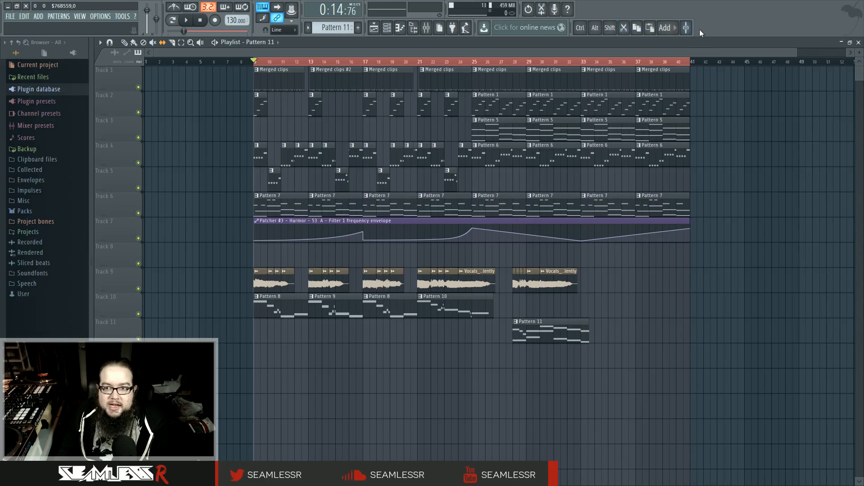
pyautogui.click(668, 28)
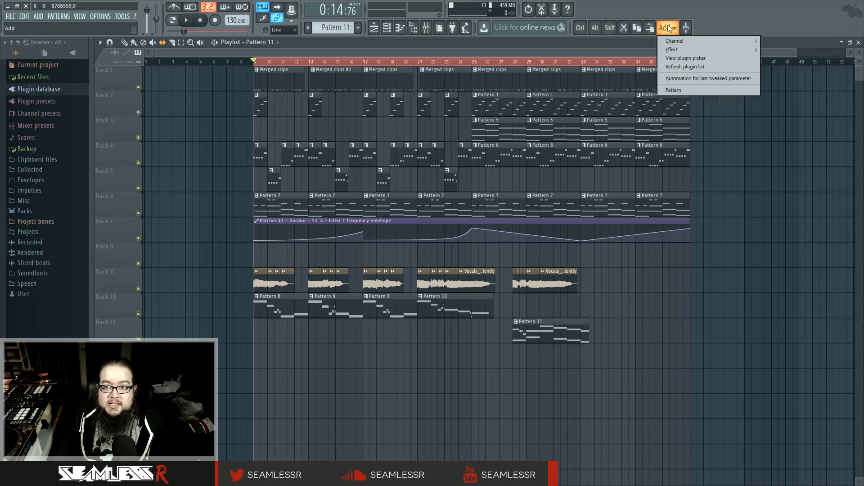
pyautogui.click(670, 28)
pyautogui.click(671, 29)
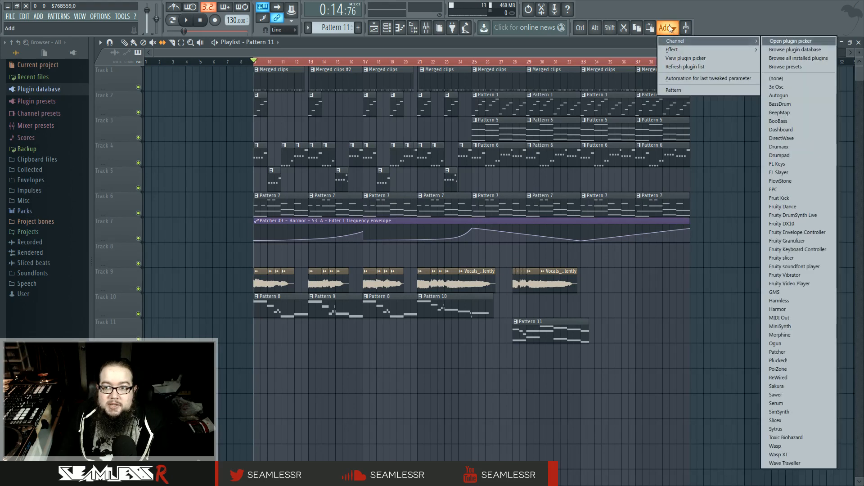
pyautogui.click(671, 28)
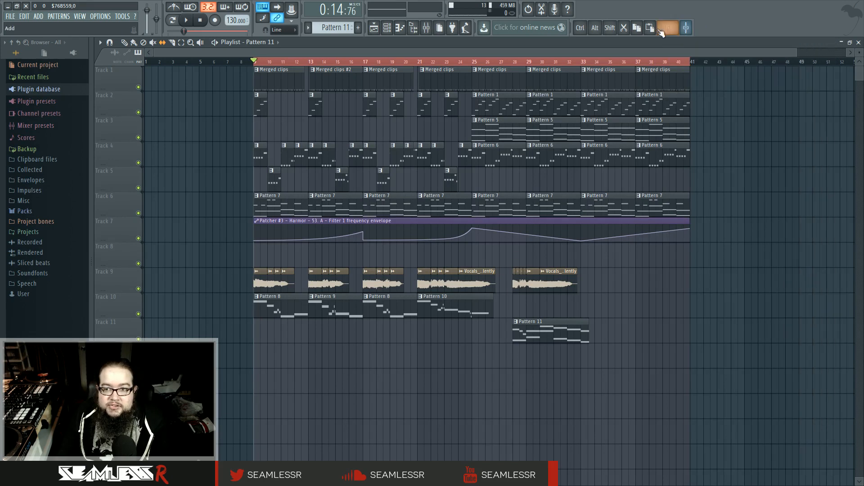
pyautogui.moveTo(576, 28)
pyautogui.mouseDown()
pyautogui.moveTo(551, 68)
pyautogui.moveTo(269, 52)
pyautogui.moveTo(576, 61)
pyautogui.moveTo(576, 14)
pyautogui.moveTo(569, 29)
pyautogui.mouseUp()
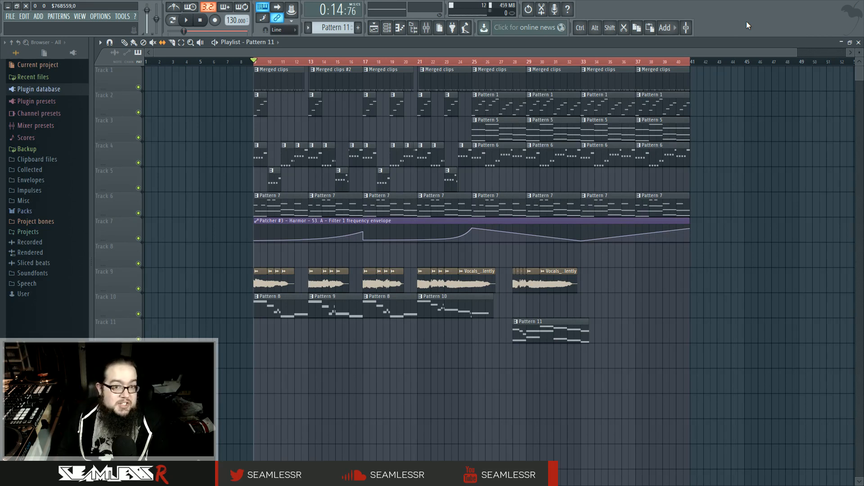
# Step: Play the arrangement from bar 9 to listen to the vocal and its harmony, and stop the playback
pyautogui.press('space')
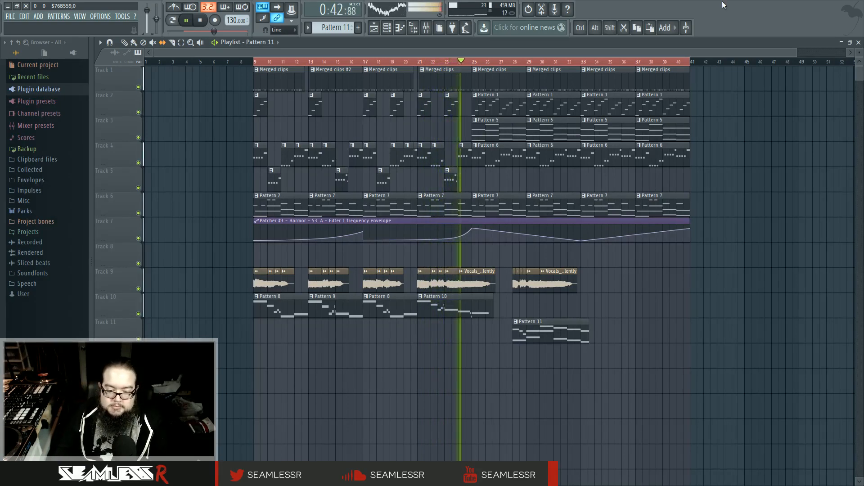
pyautogui.click(201, 20)
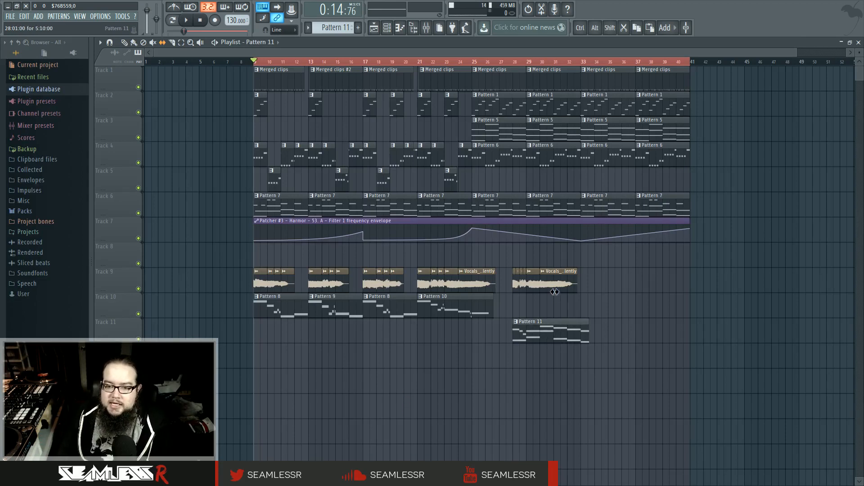
# Step: Move the Pattern 11 clip up to Track 10, in line with the other harmony patterns, and play the arrangement from bar 9 before stopping
pyautogui.moveTo(548, 321); pyautogui.dragTo(548, 296)
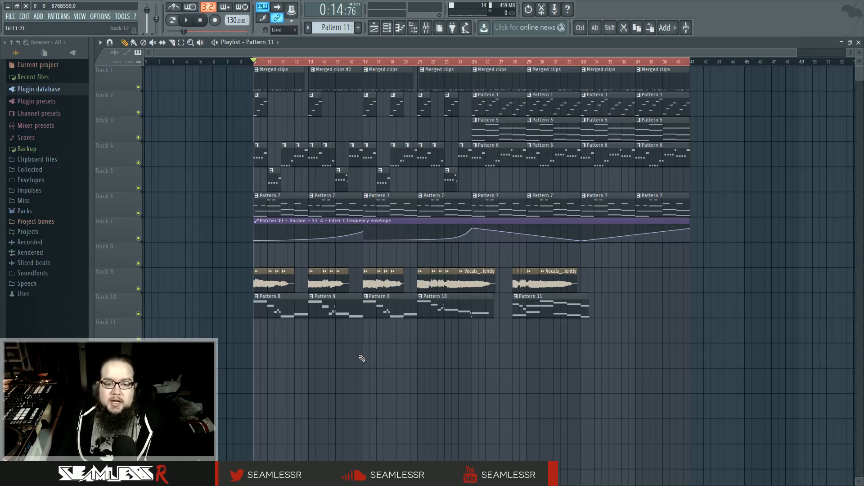
pyautogui.press('space')
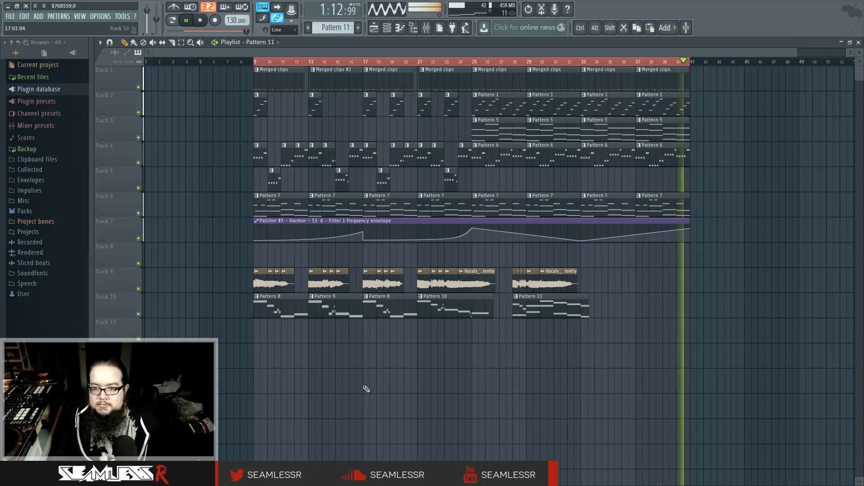
pyautogui.press('space')
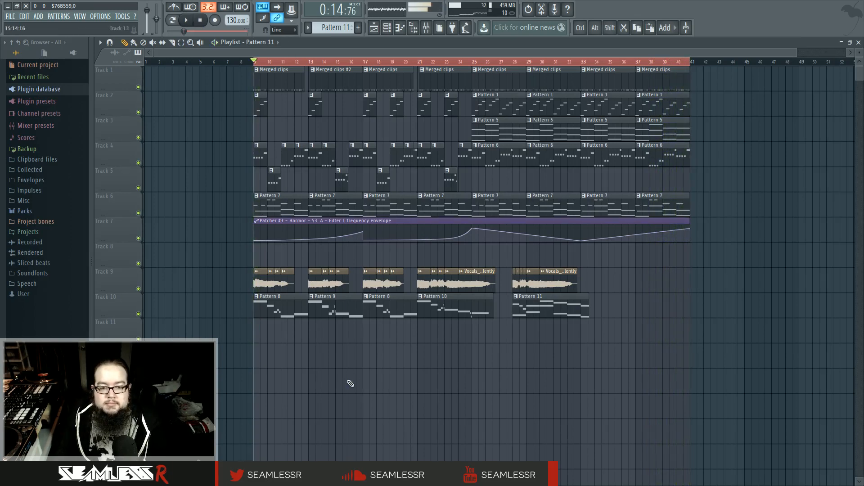